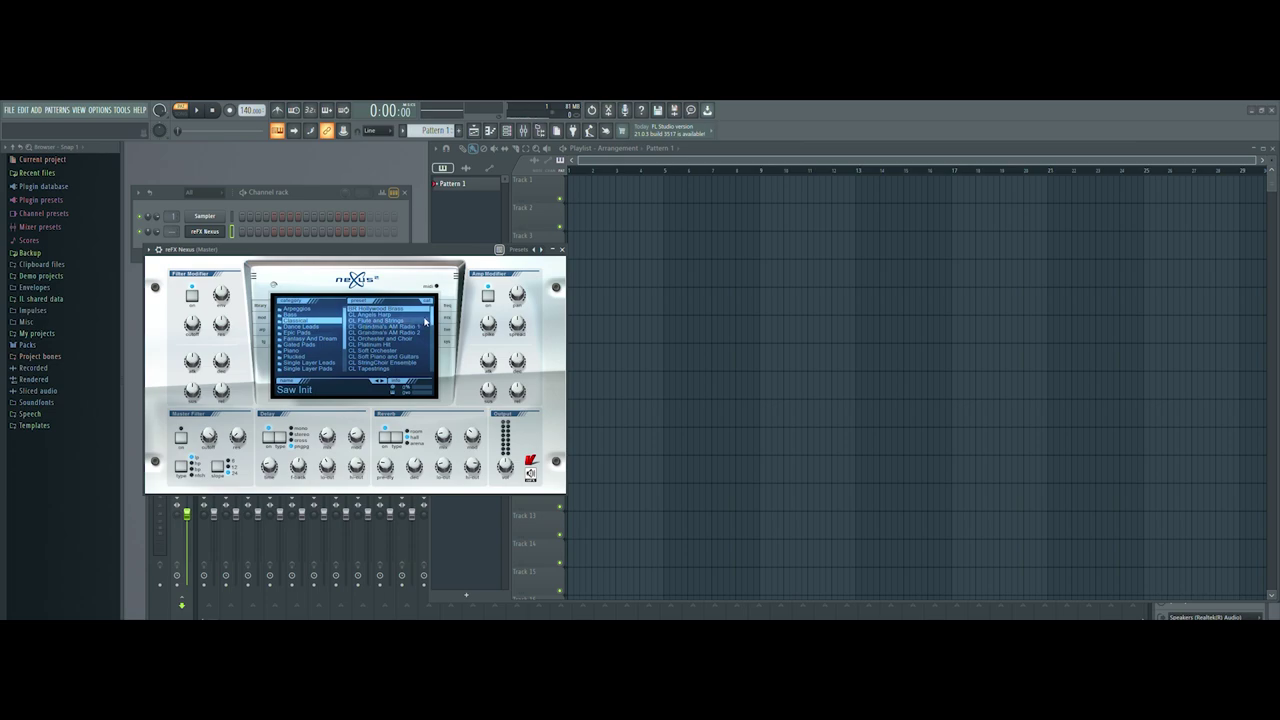
Load the ST Hollywood Violins preset from the Classical category in Nexus.
{"action": "left_click_drag", "start_coordinate": [432, 315], "coordinate": [436, 352]}
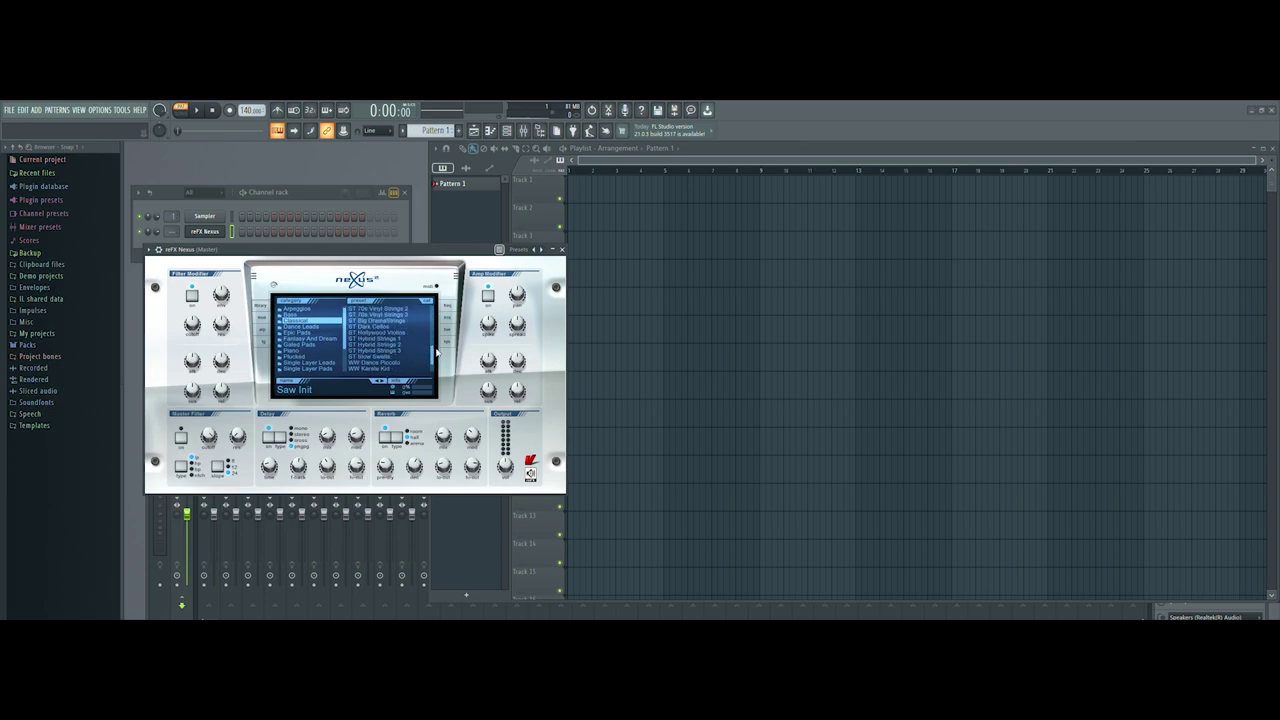
{"action": "left_click", "coordinate": [396, 328]}
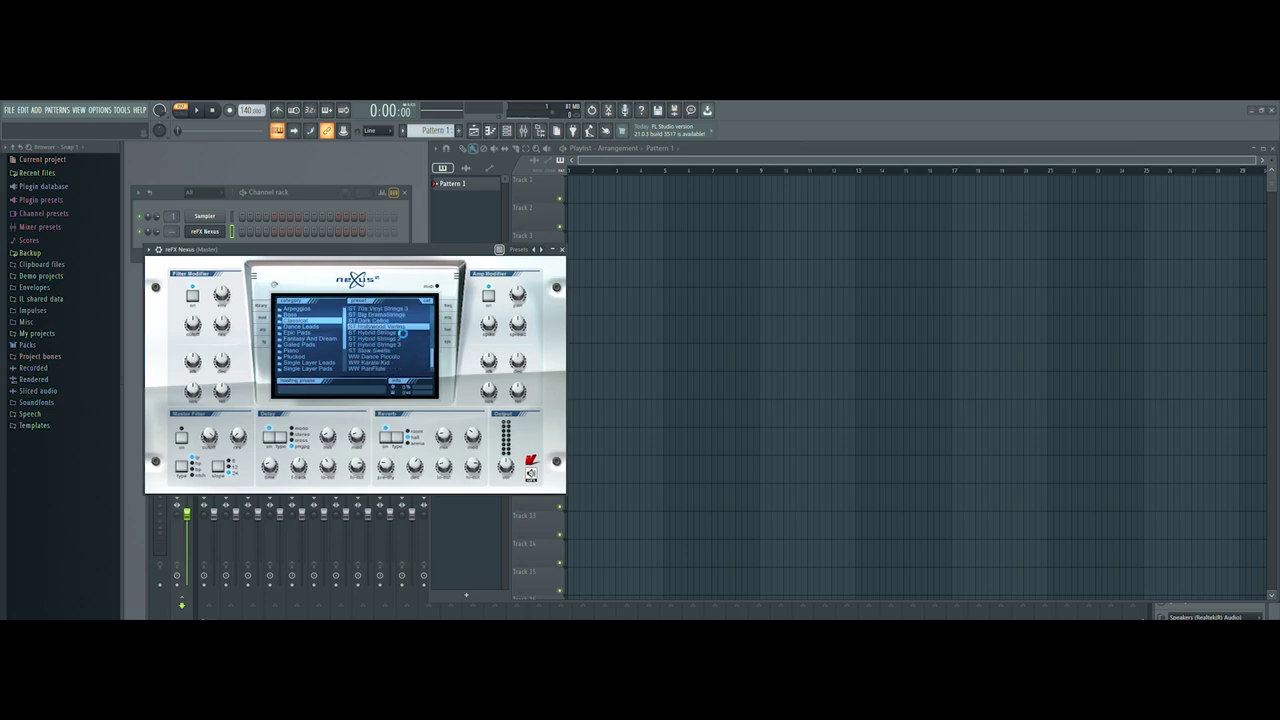
Move the Nexus window clear of the channel rack and route its channel to mixer track 2.
{"action": "left_click", "coordinate": [159, 249]}
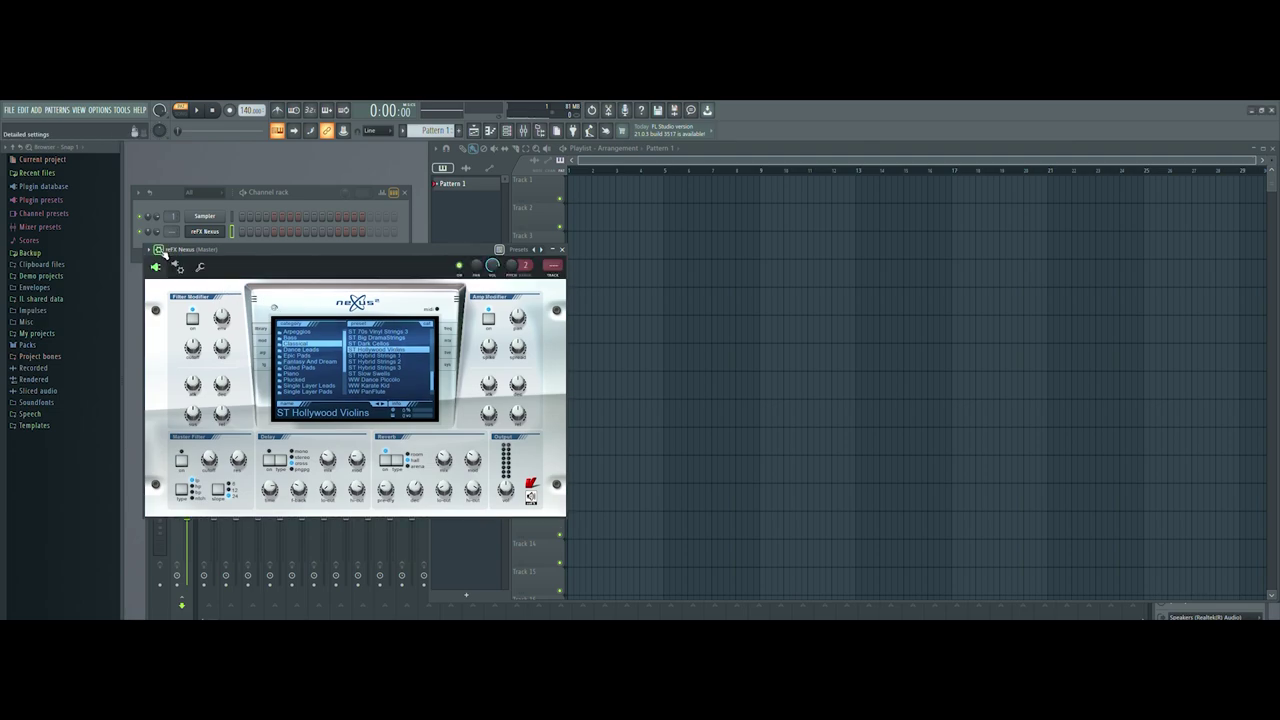
{"action": "left_click", "coordinate": [199, 267]}
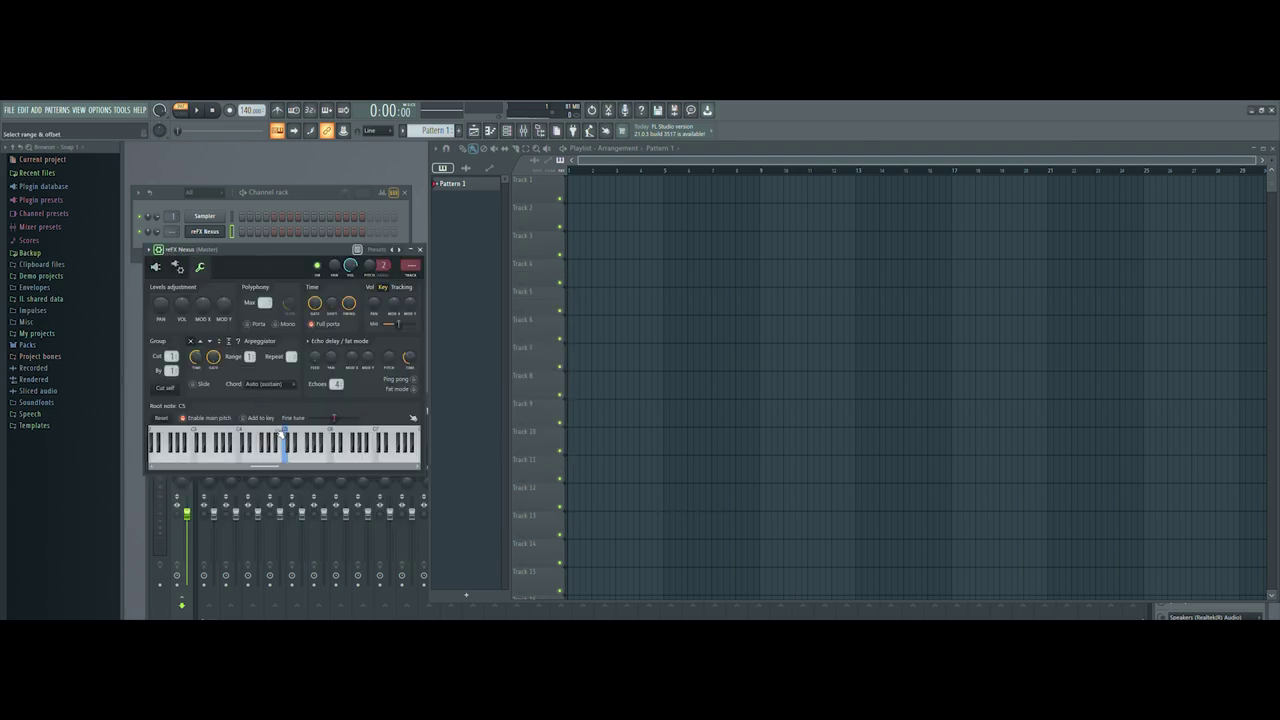
{"action": "left_click", "coordinate": [161, 270]}
{"action": "left_click_drag", "start_coordinate": [248, 259], "coordinate": [246, 336]}
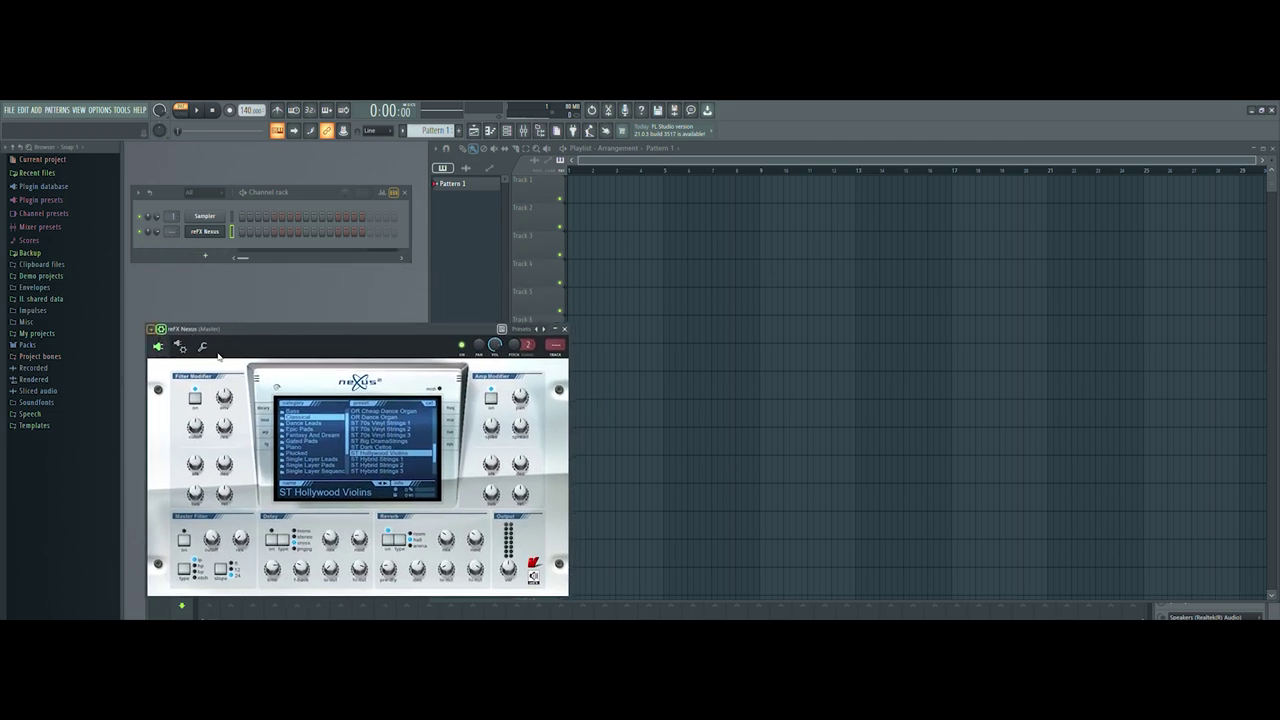
{"action": "key", "text": "F9"}
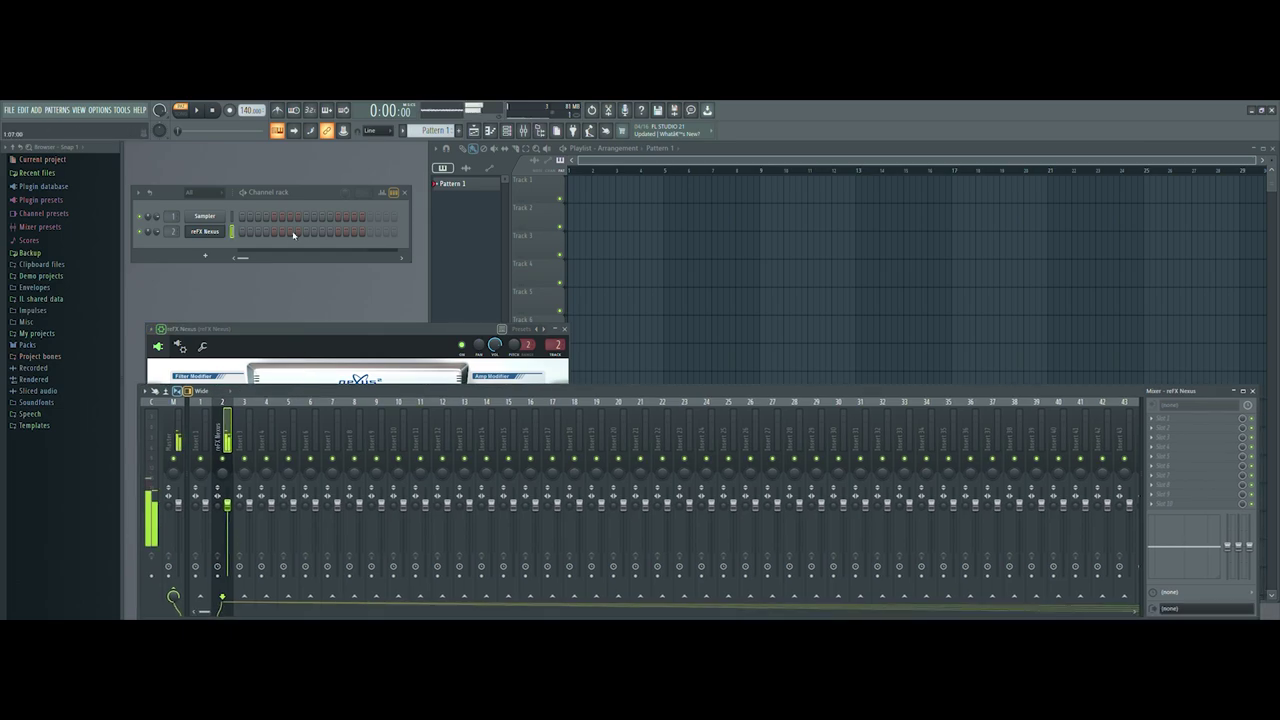
Enter a rising four-note melody for Nexus in Pattern 1, starting with G8 and A8, and play it back.
{"action": "key", "text": "F7"}
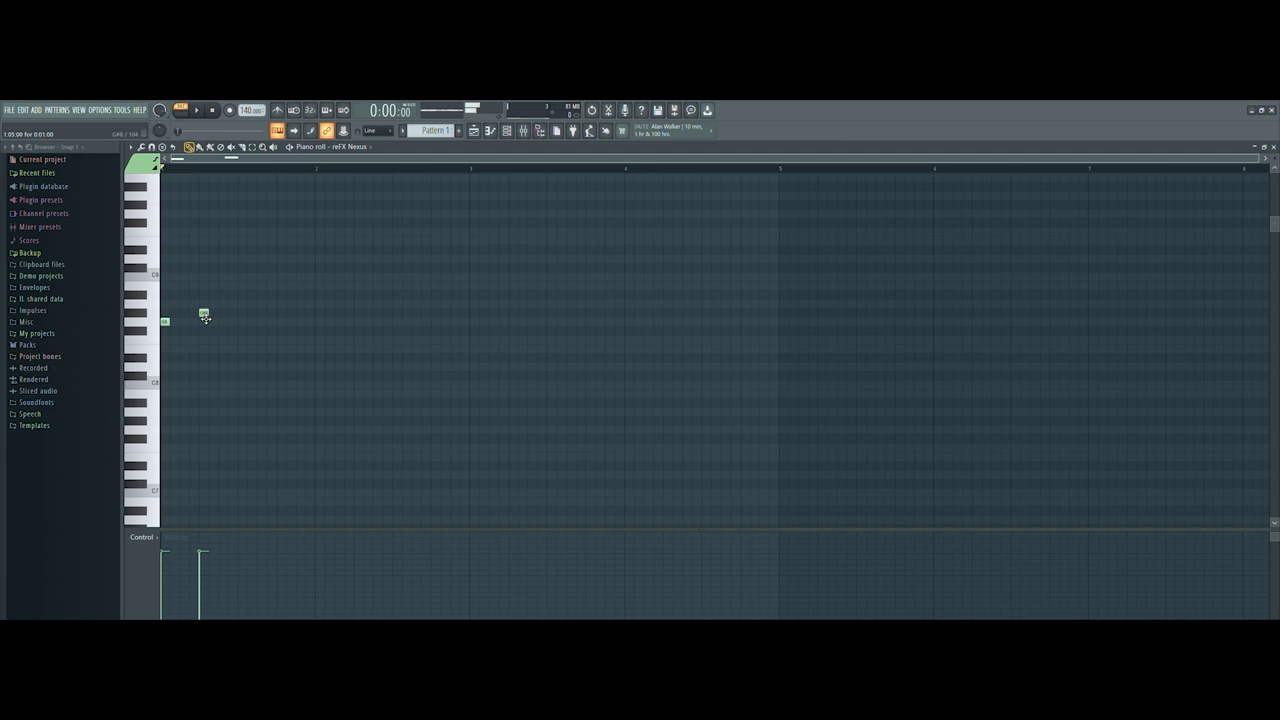
{"action": "key", "text": "space"}
{"action": "key", "text": "space"}
{"action": "left_click_drag", "start_coordinate": [206, 312], "coordinate": [206, 303]}
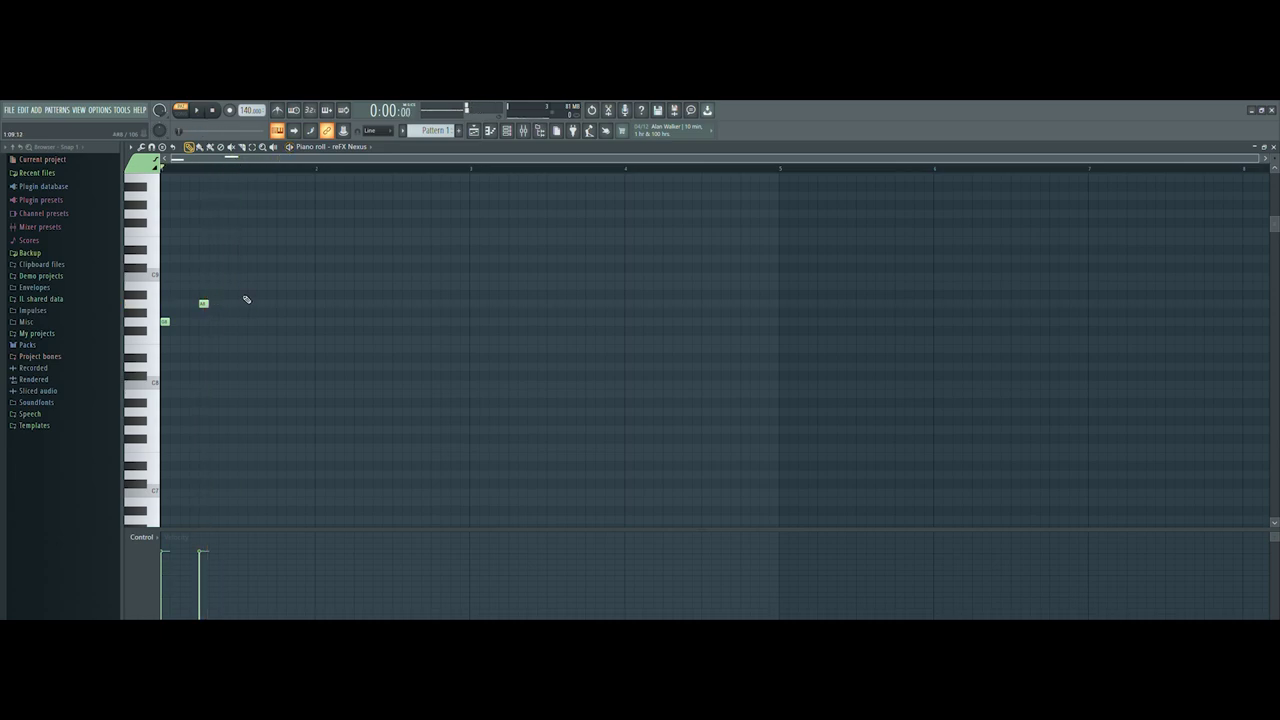
{"action": "left_click_drag", "start_coordinate": [283, 289], "coordinate": [283, 278]}
{"action": "key", "text": "space"}
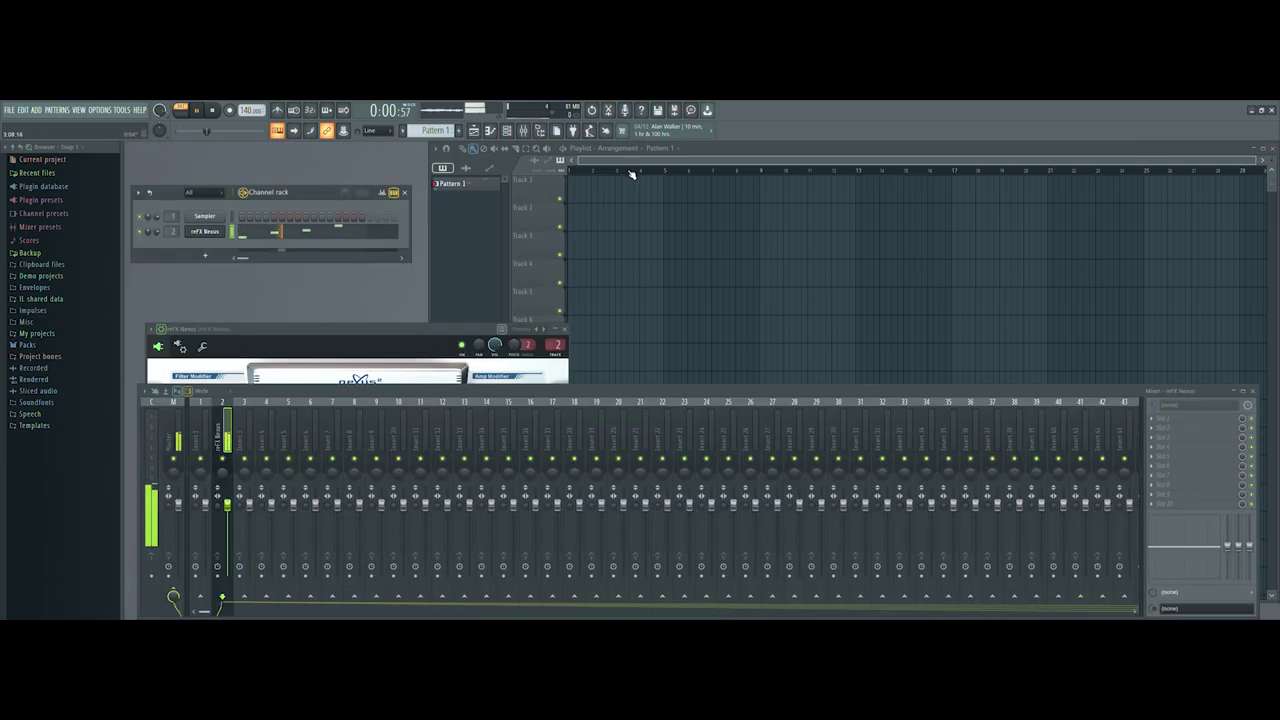
Place Pattern 1 repeatedly along Track 1 of the playlist, filling bars 1 to 8.
{"action": "left_click", "coordinate": [631, 165]}
{"action": "left_click_drag", "start_coordinate": [576, 187], "coordinate": [752, 194]}
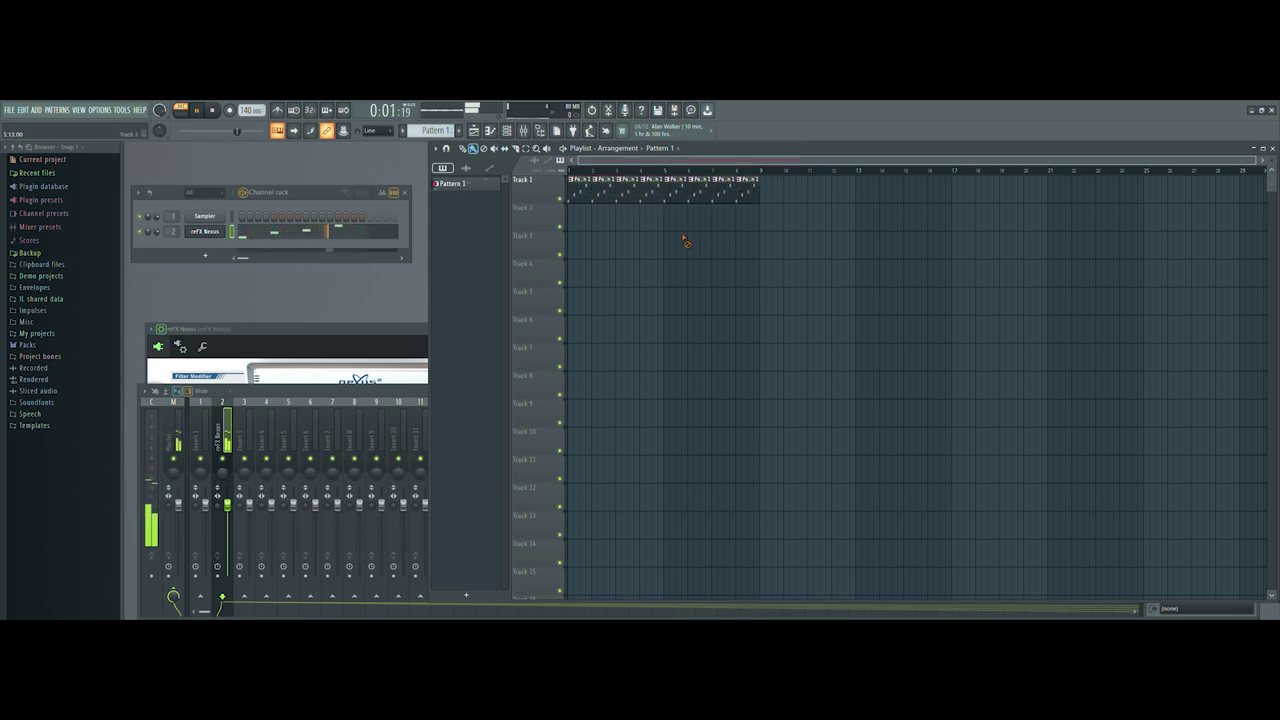
Create Pattern 2 with a new Sakura channel and set the channel's root note to A#4.
{"action": "key", "text": "F4"}
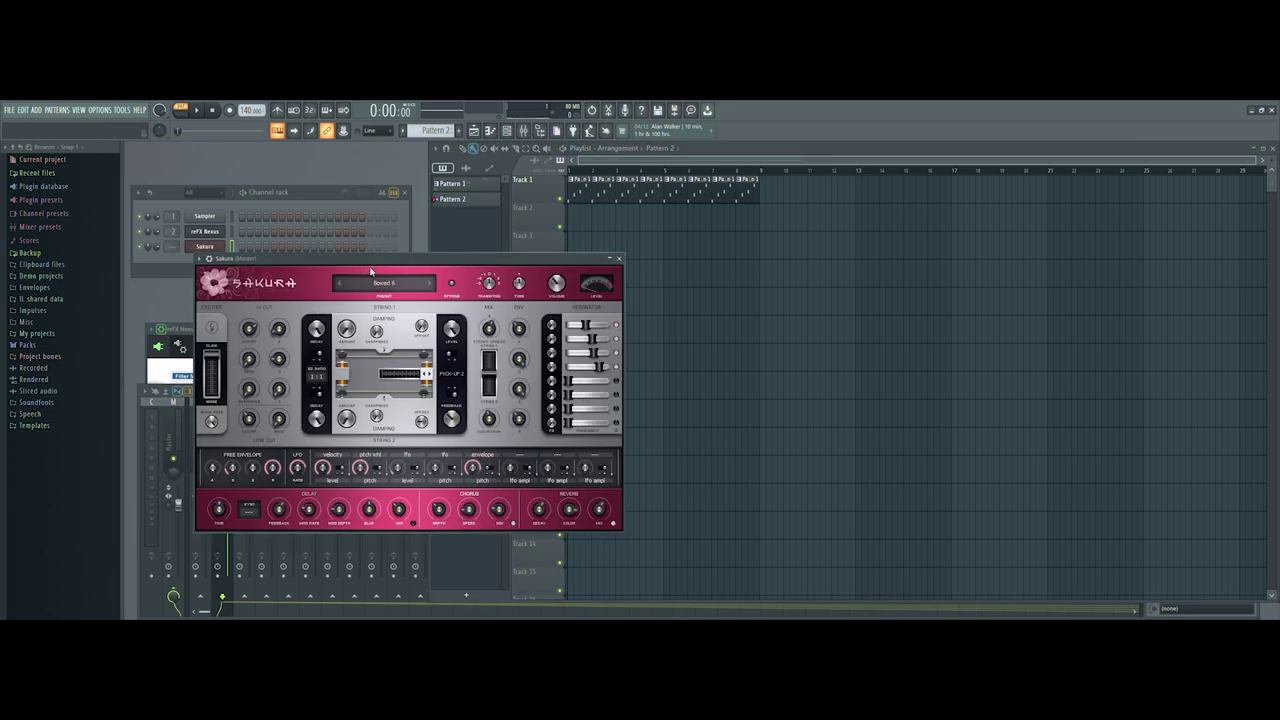
{"action": "left_click", "coordinate": [210, 260]}
{"action": "left_click", "coordinate": [229, 277]}
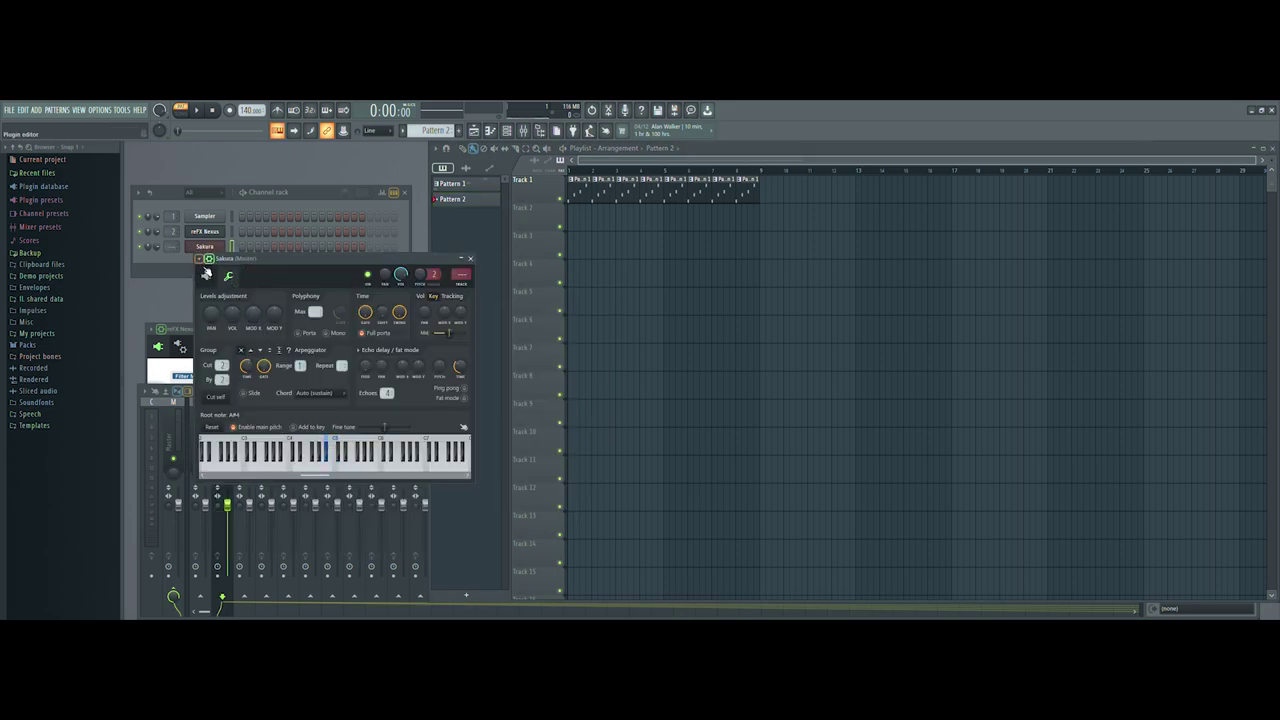
{"action": "left_click", "coordinate": [205, 272]}
Load the Alaska preset from Sakura's Default bank.
{"action": "left_click", "coordinate": [388, 307]}
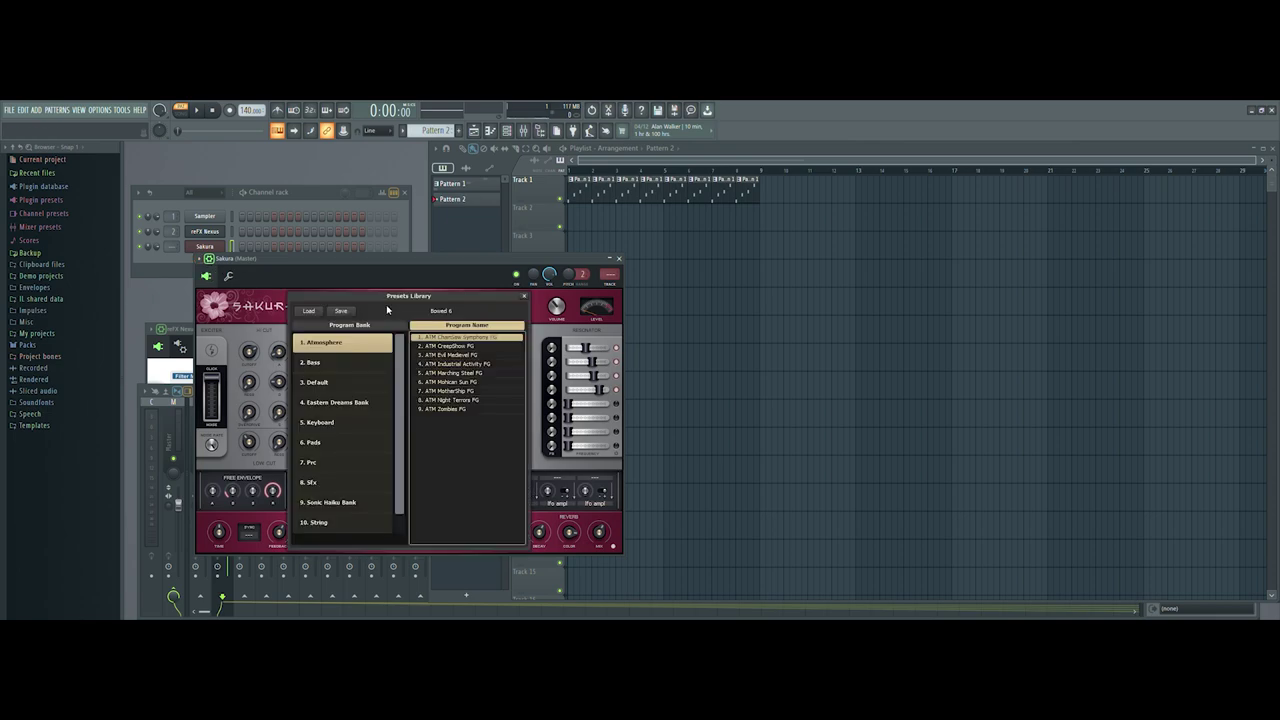
{"action": "left_click", "coordinate": [332, 384]}
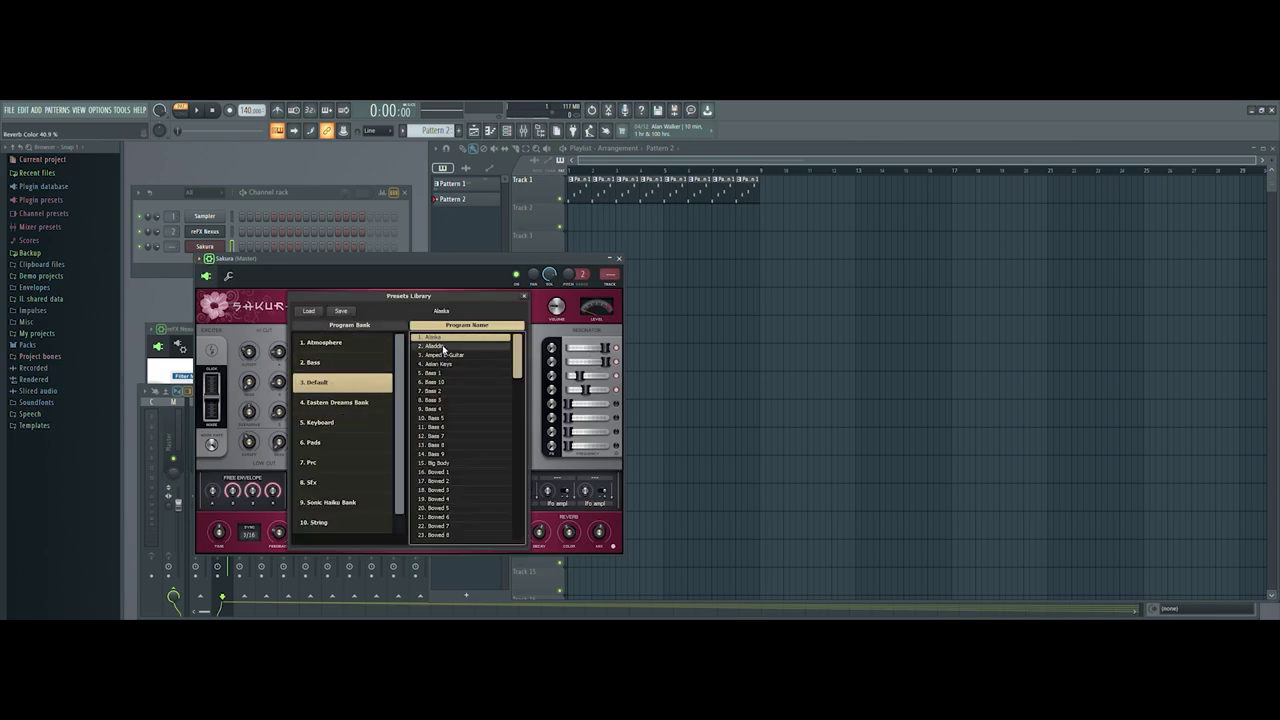
{"action": "double_click", "coordinate": [444, 338]}
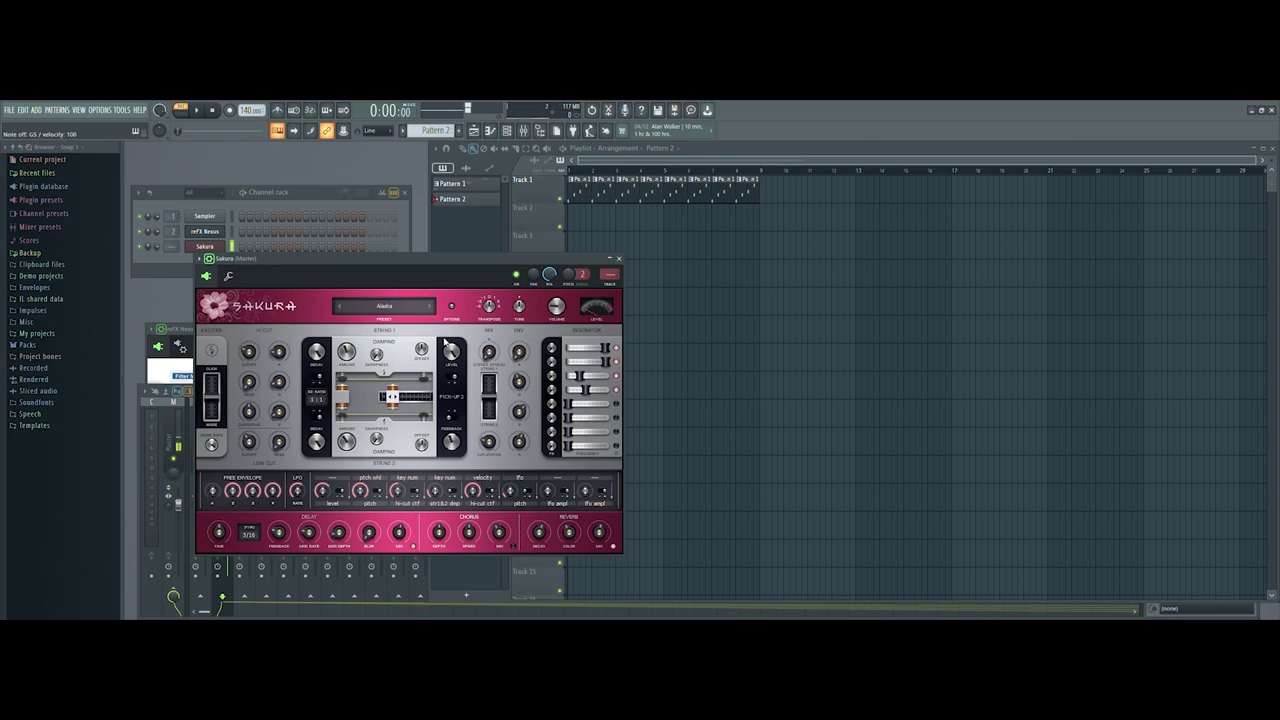
Move the Sakura window away from the playlist clips and play the arrangement in song mode.
{"action": "left_click_drag", "start_coordinate": [474, 267], "coordinate": [730, 308]}
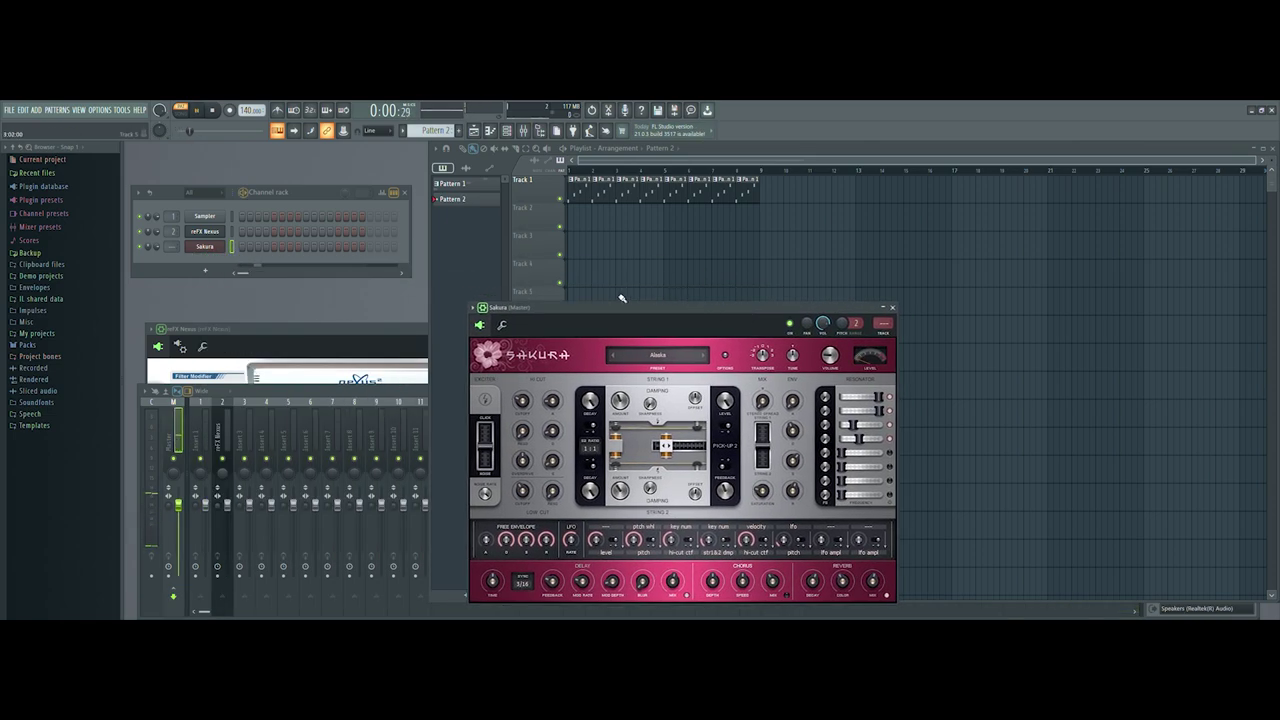
{"action": "left_click", "coordinate": [181, 111]}
{"action": "key", "text": "space"}
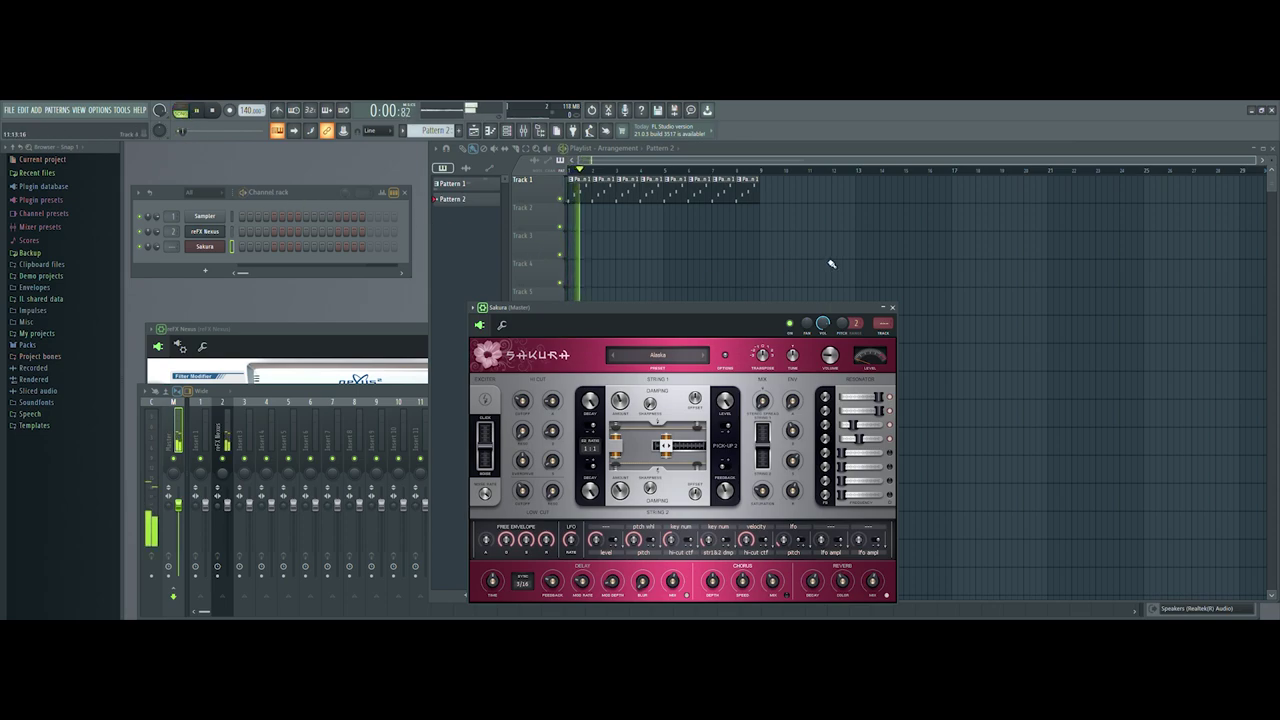
{"action": "left_click_drag", "start_coordinate": [680, 306], "coordinate": [895, 304]}
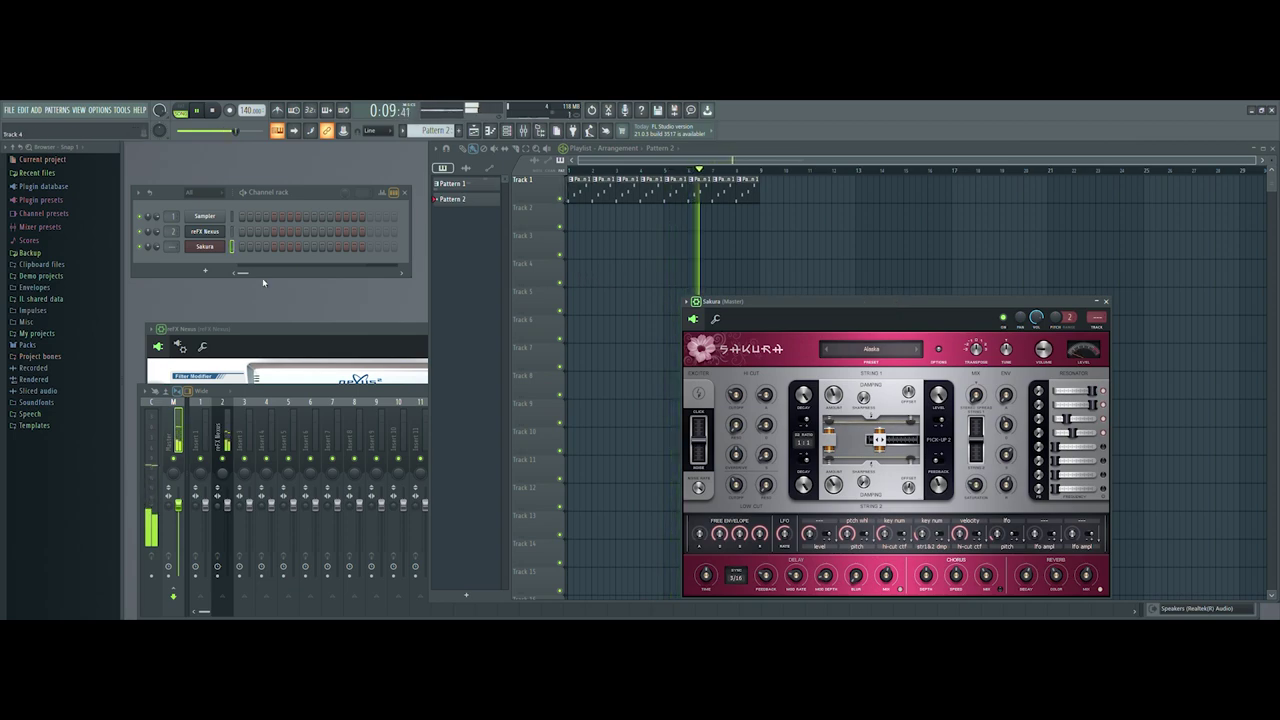
Audition pitches in Sakura's piano roll and enter a G4 note at the start of Pattern 2.
{"action": "right_click", "coordinate": [197, 249]}
{"action": "left_click", "coordinate": [234, 250]}
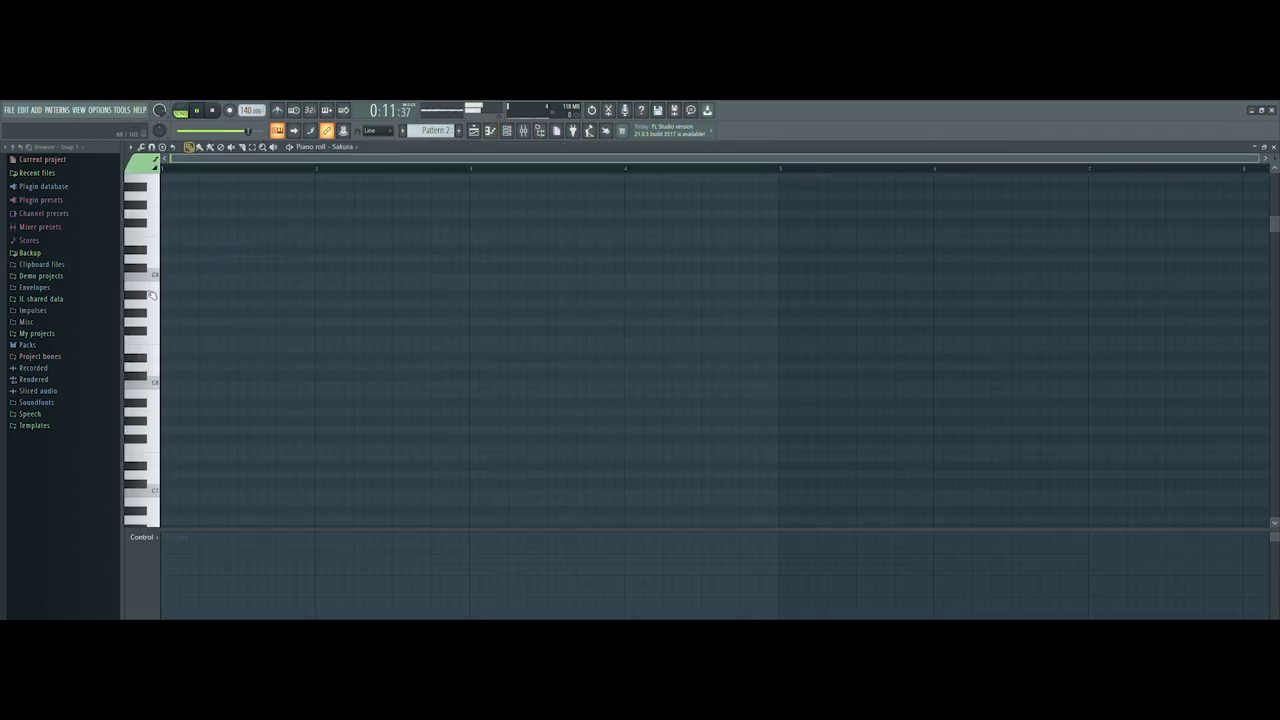
{"action": "scroll", "coordinate": [153, 224], "scroll_direction": "up", "scroll_amount": 6}
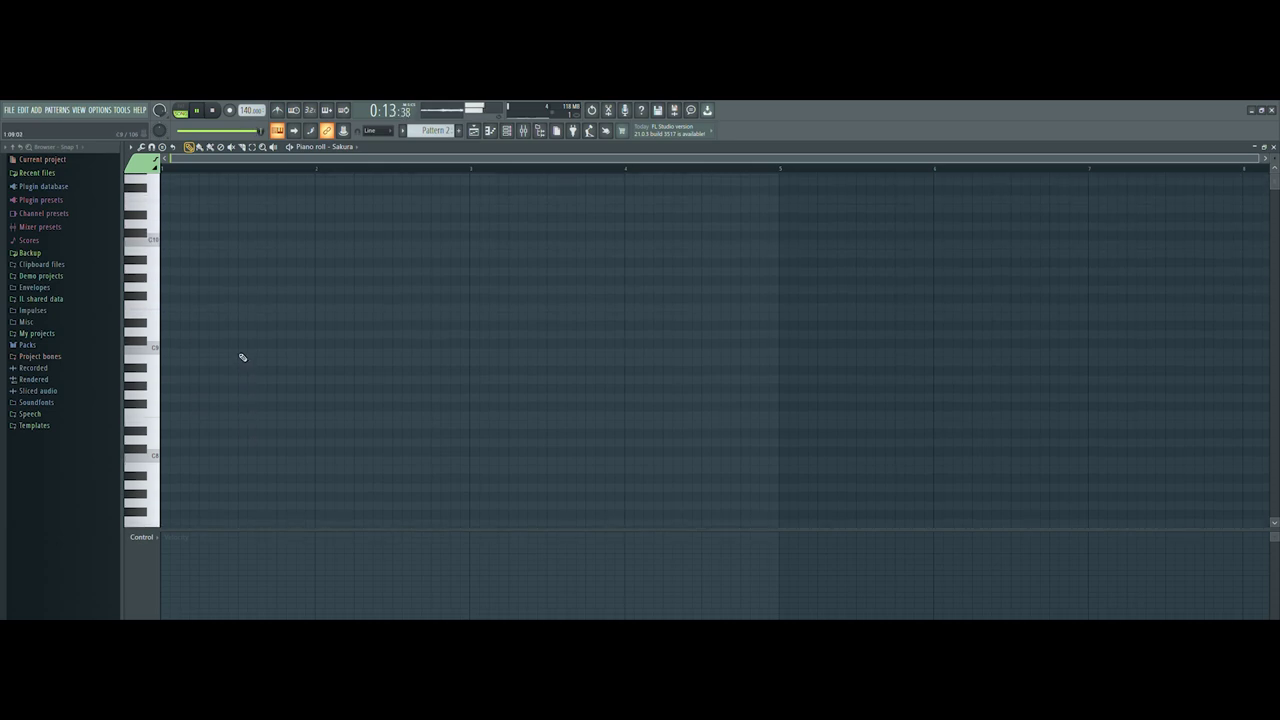
{"action": "scroll", "coordinate": [1275, 183], "scroll_direction": "down", "scroll_amount": 12}
{"action": "left_click", "coordinate": [148, 396]}
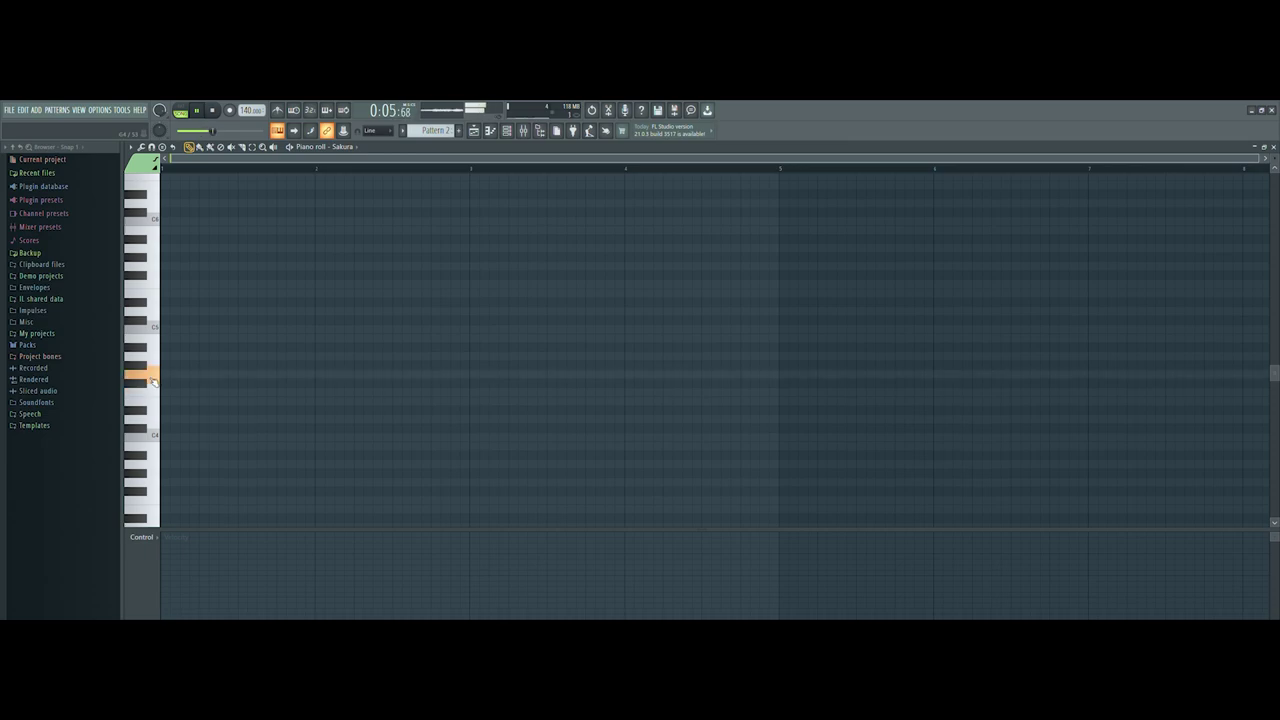
{"action": "left_click", "coordinate": [1273, 147]}
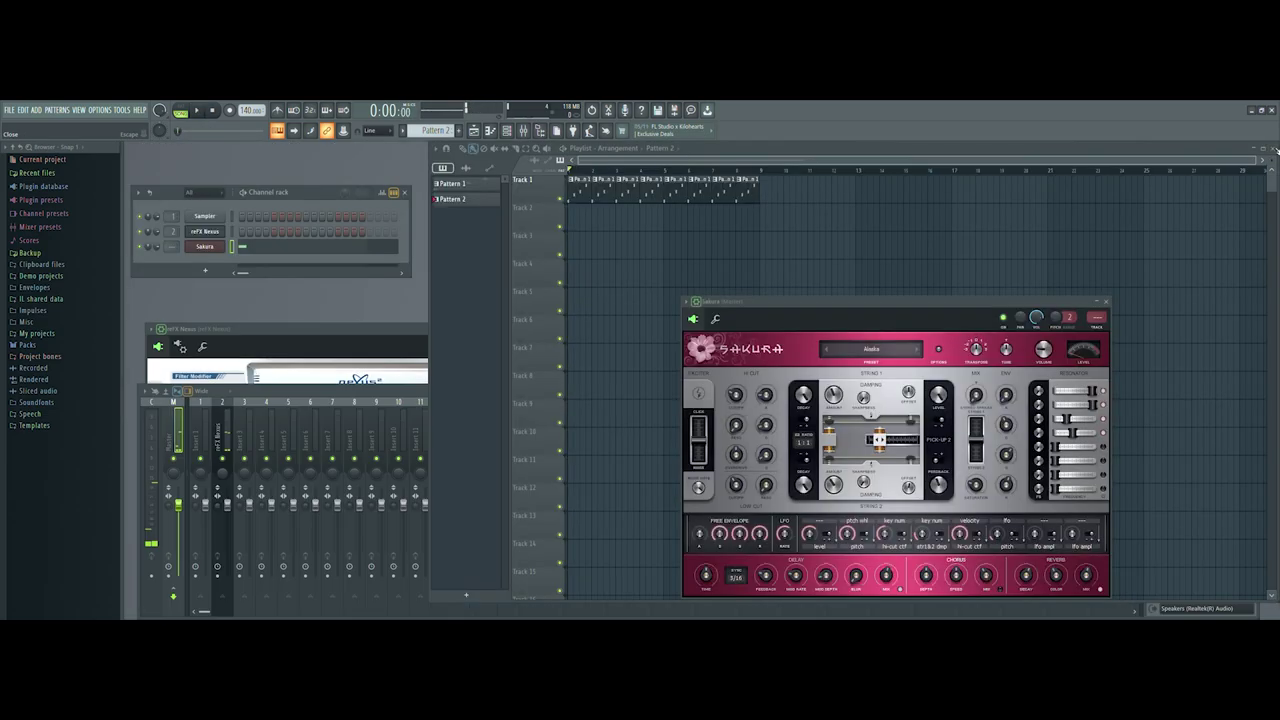
Add Pattern 2 to Track 2 at bar 1 and raise its opening note an octave to G5.
{"action": "left_click", "coordinate": [578, 224]}
{"action": "double_click", "coordinate": [480, 200]}
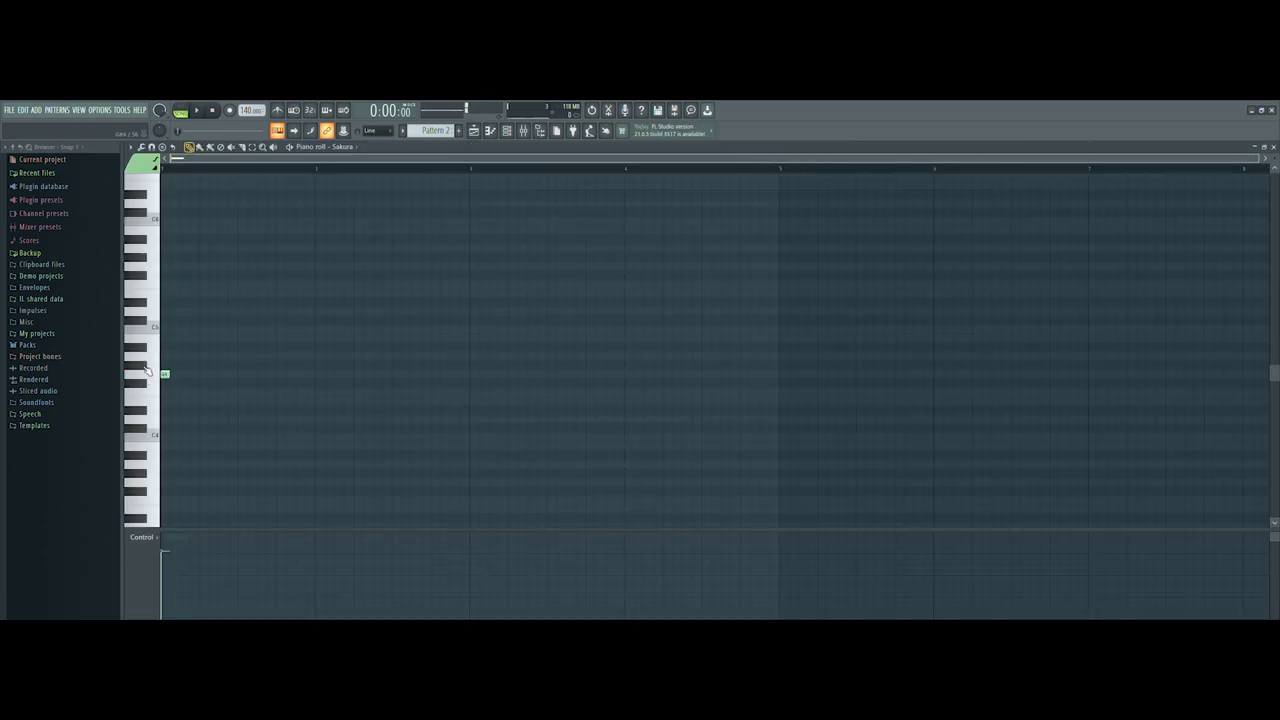
{"action": "scroll", "coordinate": [144, 285], "scroll_direction": "up", "scroll_amount": 3}
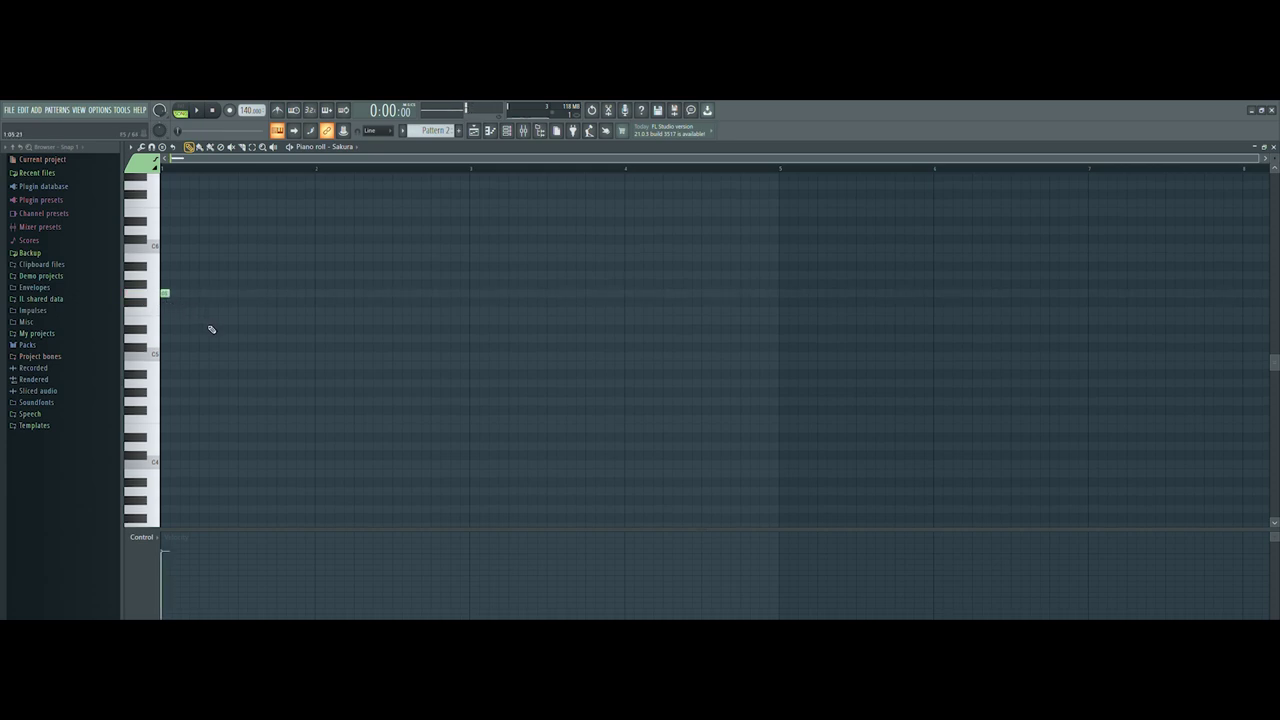
{"action": "scroll", "coordinate": [211, 329], "scroll_direction": "up", "scroll_amount": 5}
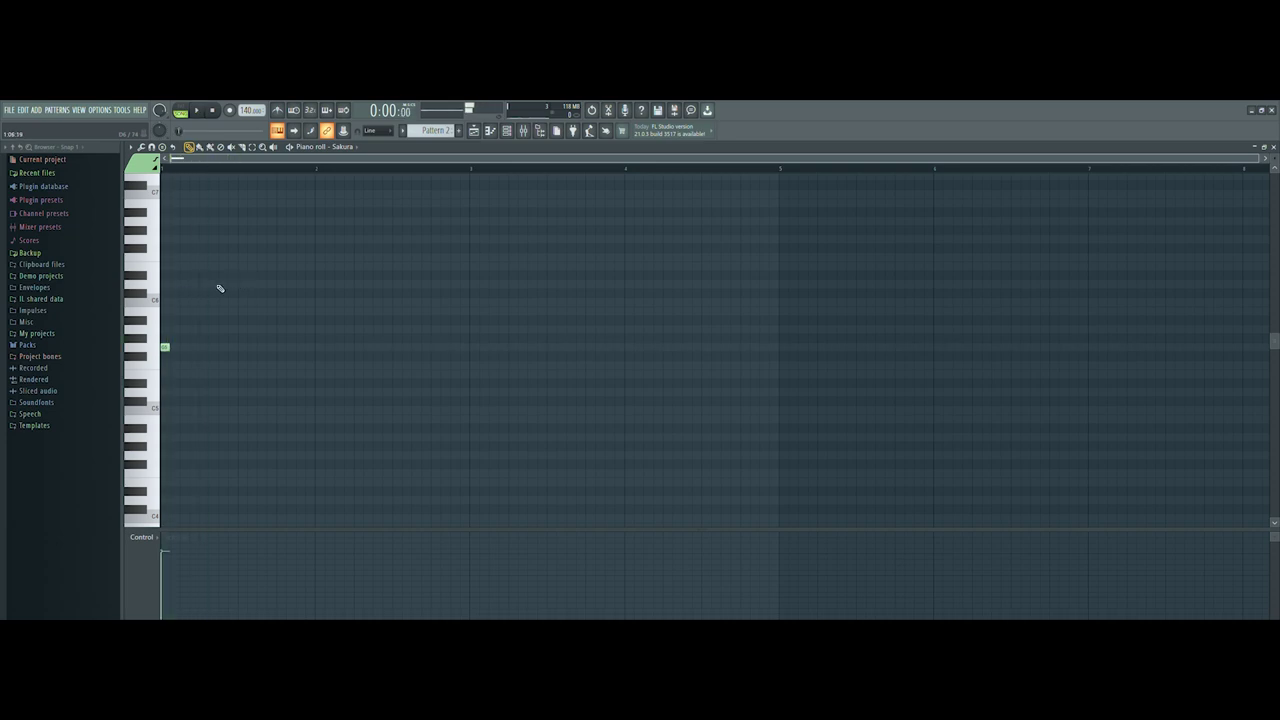
Add D#6, D6 and C6 notes at steps 5, 7 and 9 of bar 1, checking them against the Nexus melody.
{"action": "key", "text": "space"}
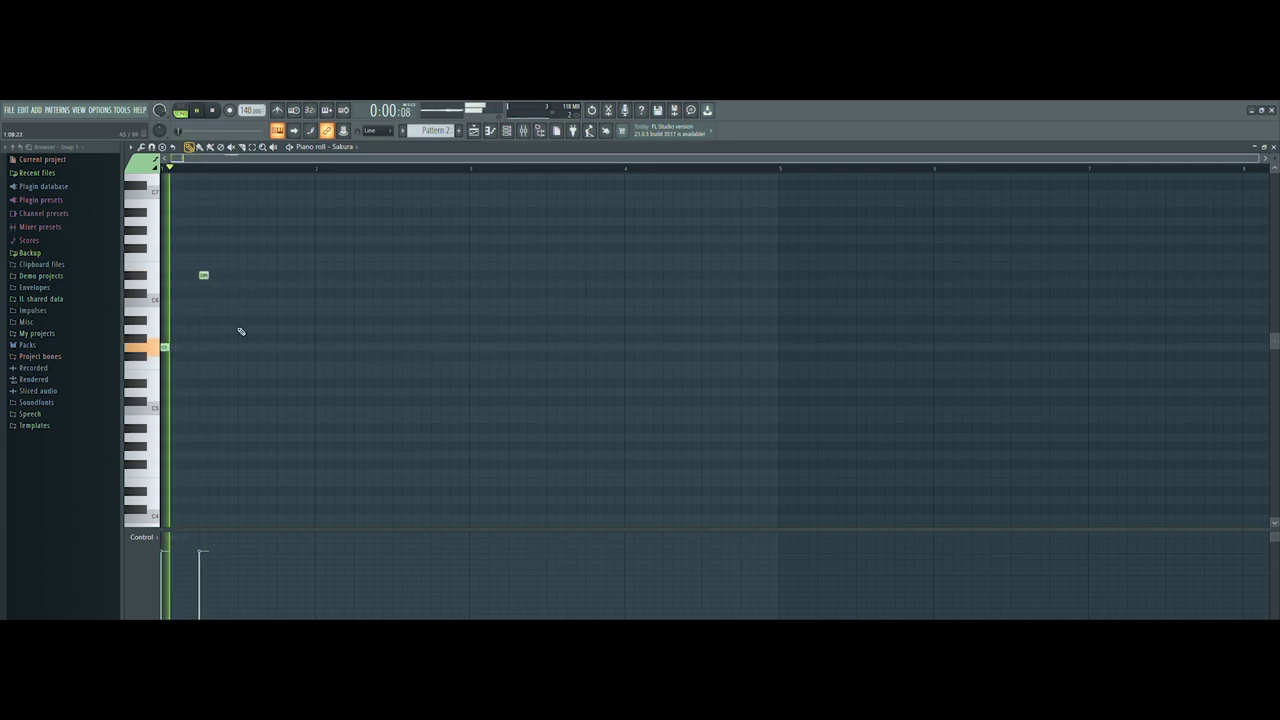
{"action": "key", "text": "space"}
{"action": "left_click", "coordinate": [224, 296]}
{"action": "left_click", "coordinate": [233, 285]}
{"action": "key", "text": "space"}
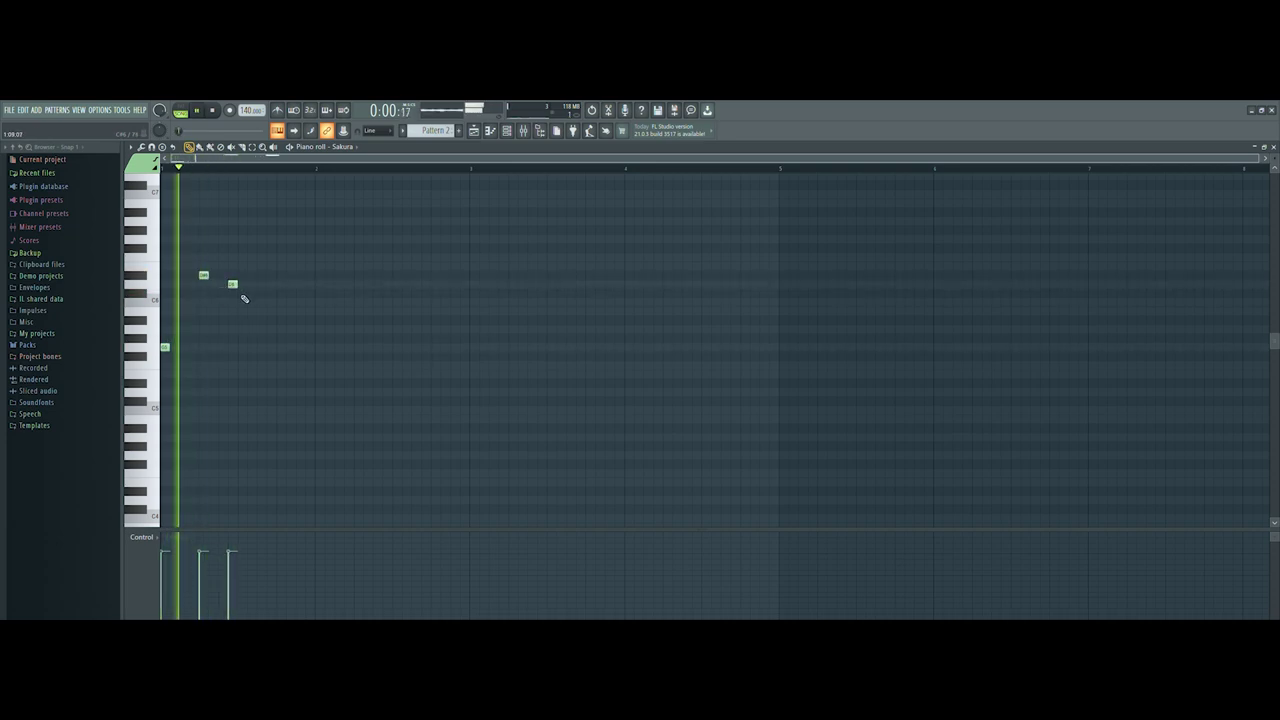
{"action": "key", "text": "space"}
{"action": "left_click_drag", "start_coordinate": [234, 286], "coordinate": [224, 286]}
{"action": "key", "text": "space"}
{"action": "key", "text": "space"}
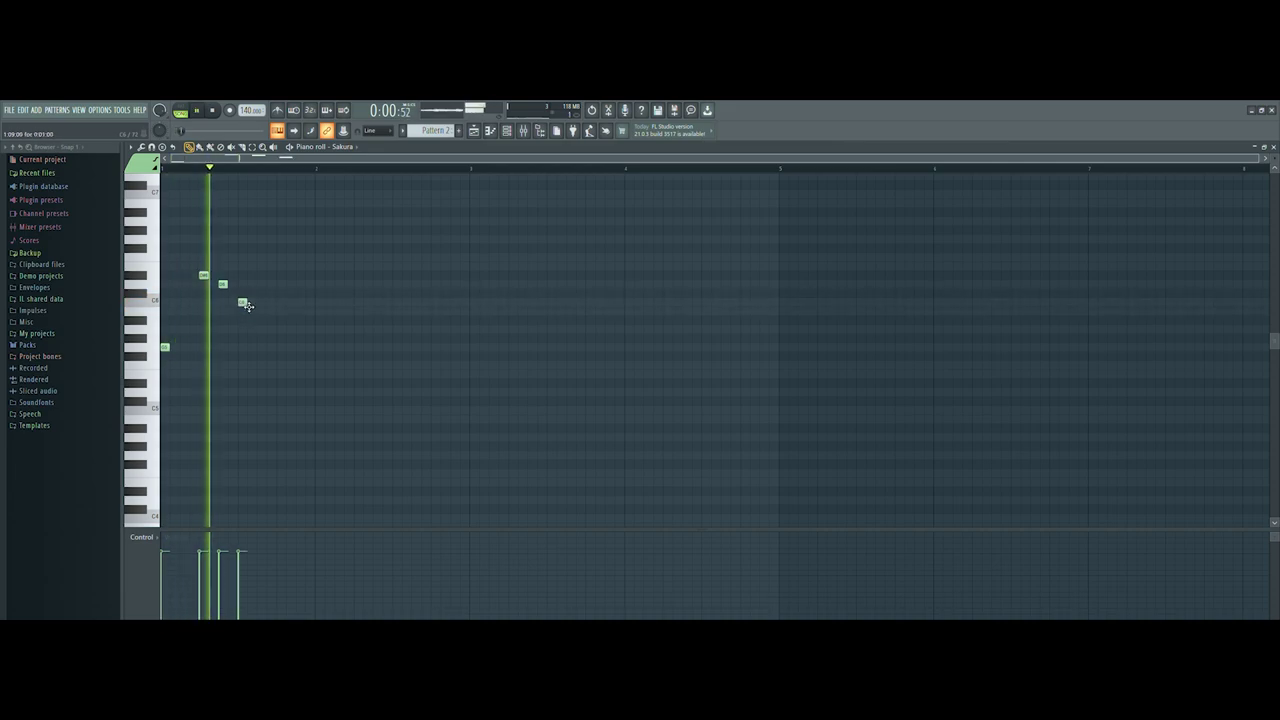
Add an A5 note at step 13 of bar 1 and an F5 note at the start of bar 2.
{"action": "key", "text": "space"}
{"action": "key", "text": "space"}
{"action": "key", "text": "space"}
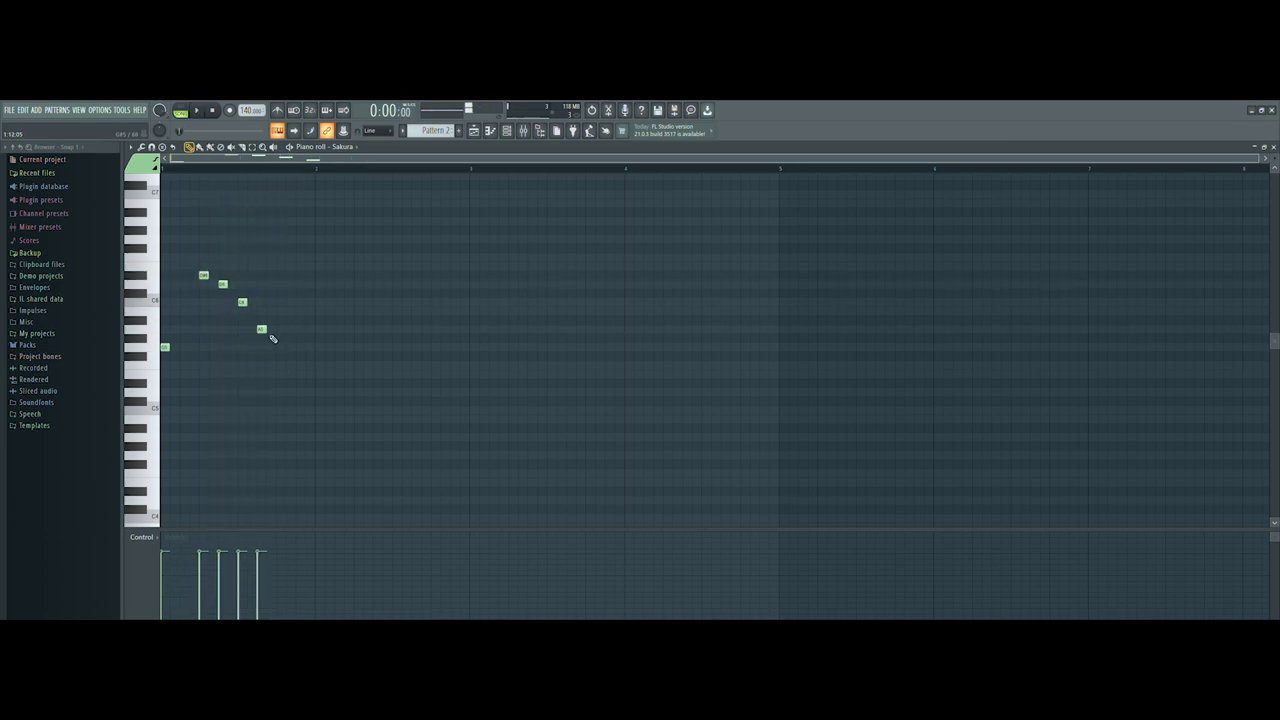
{"action": "key", "text": "space"}
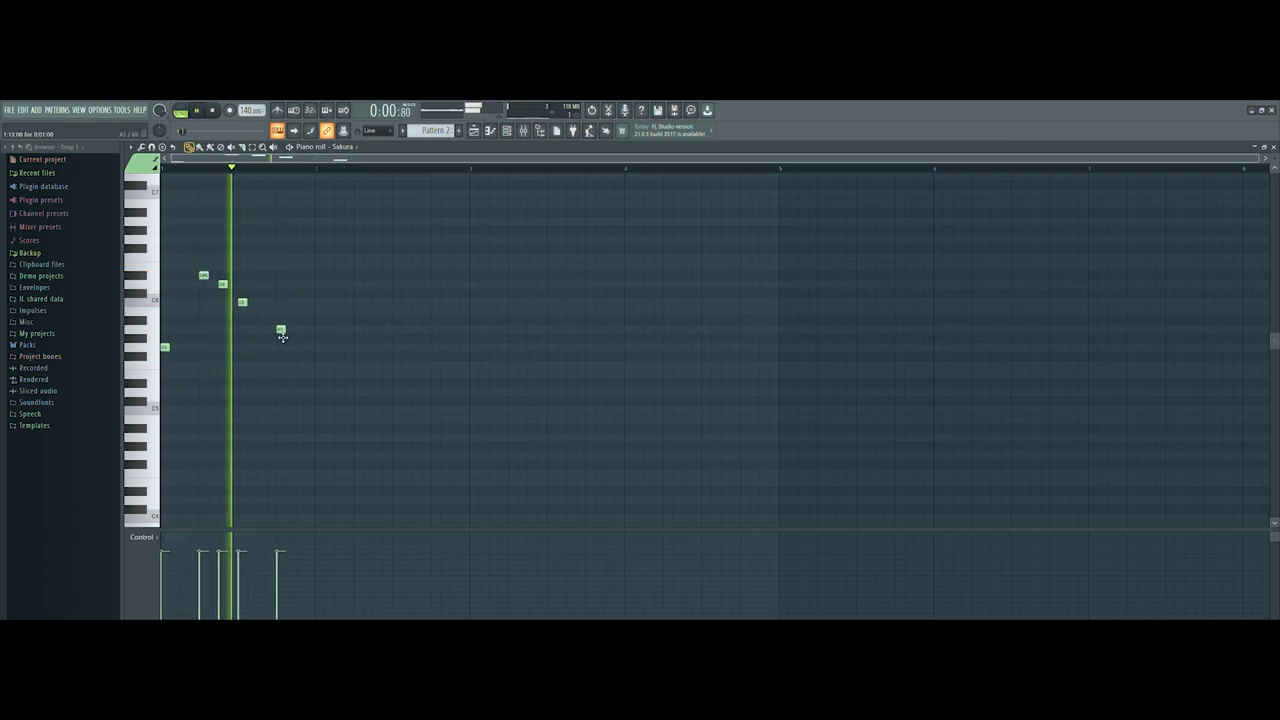
{"action": "key", "text": "space"}
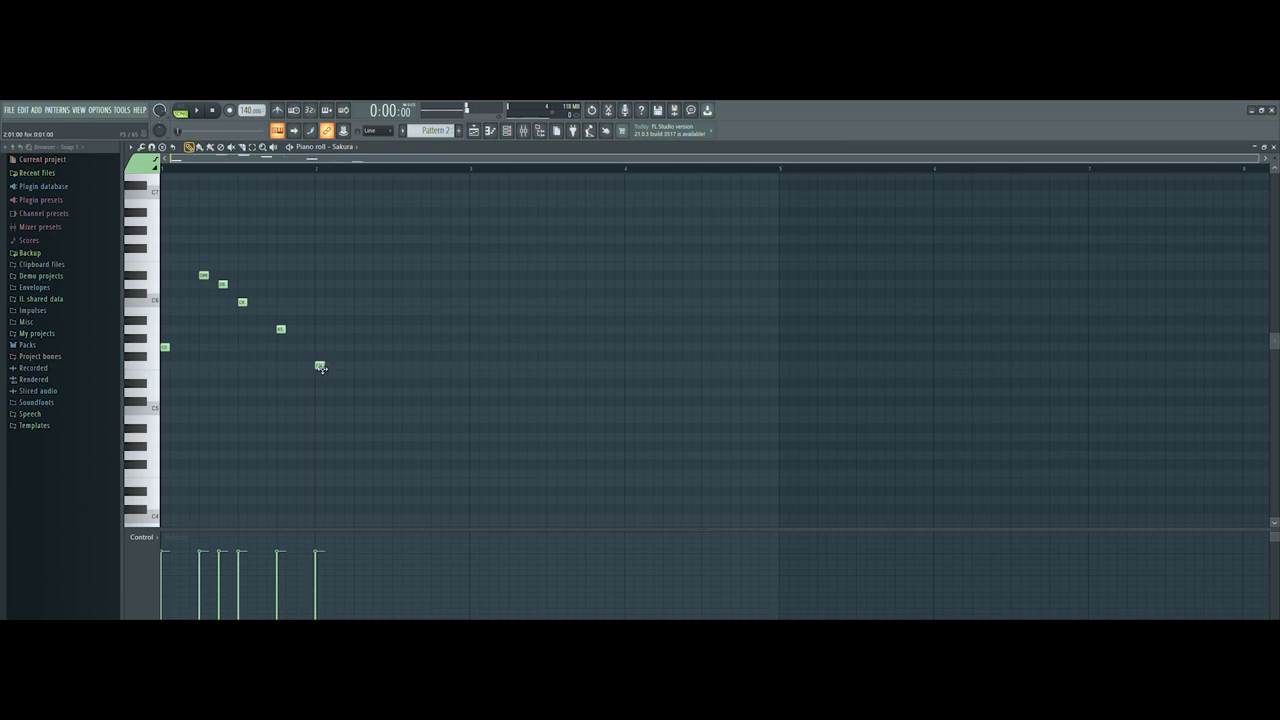
Play back the melody and add a D#6 note at step 5 of bar 2.
{"action": "key", "text": "space"}
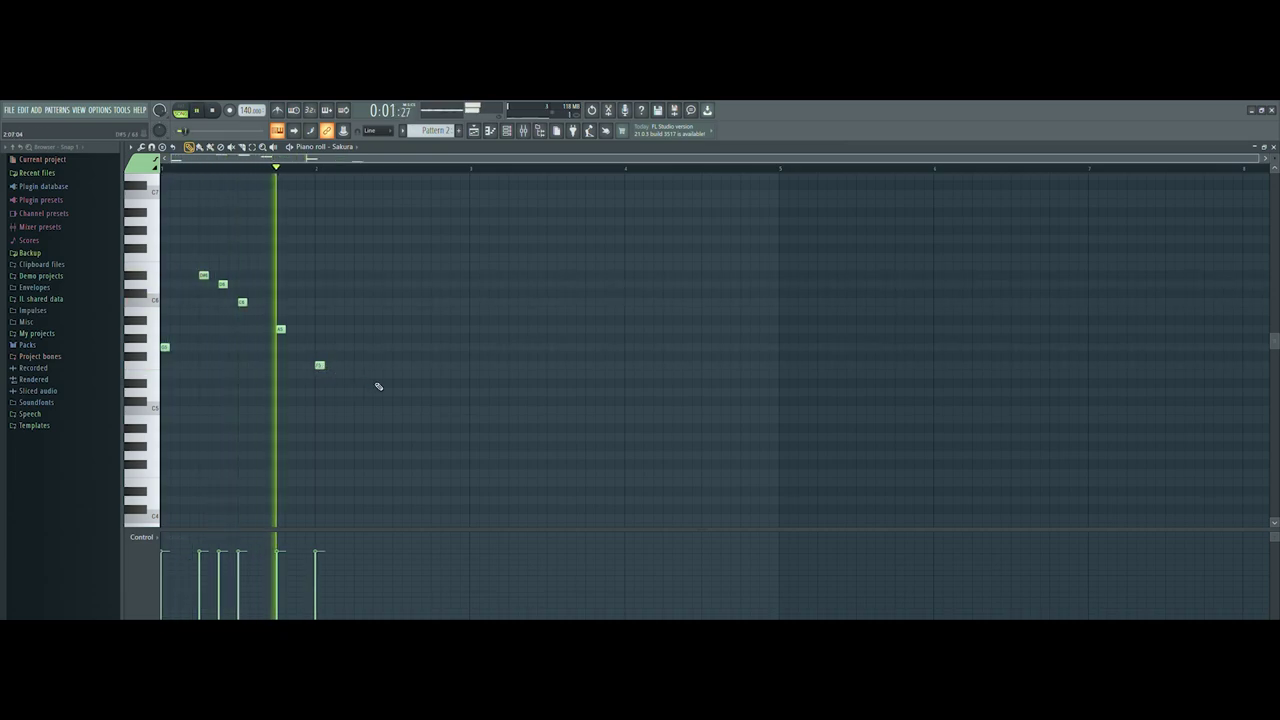
{"action": "key", "text": "space"}
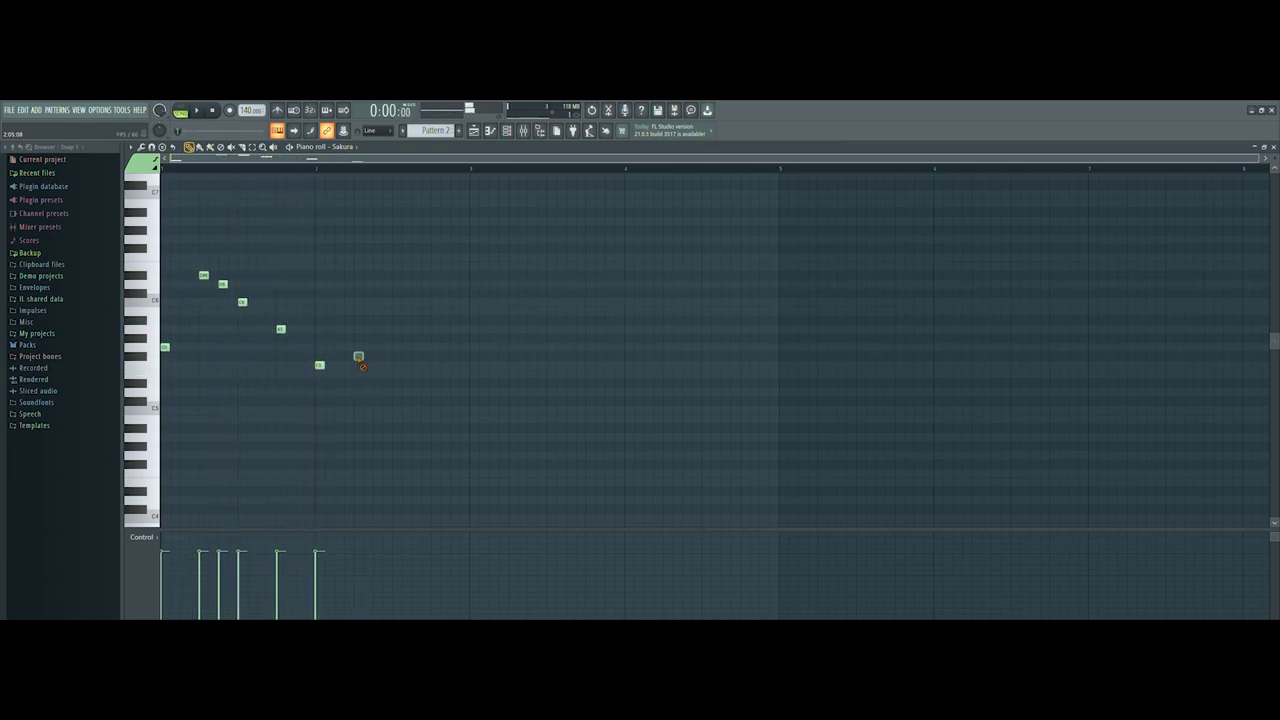
{"action": "key", "text": "space"}
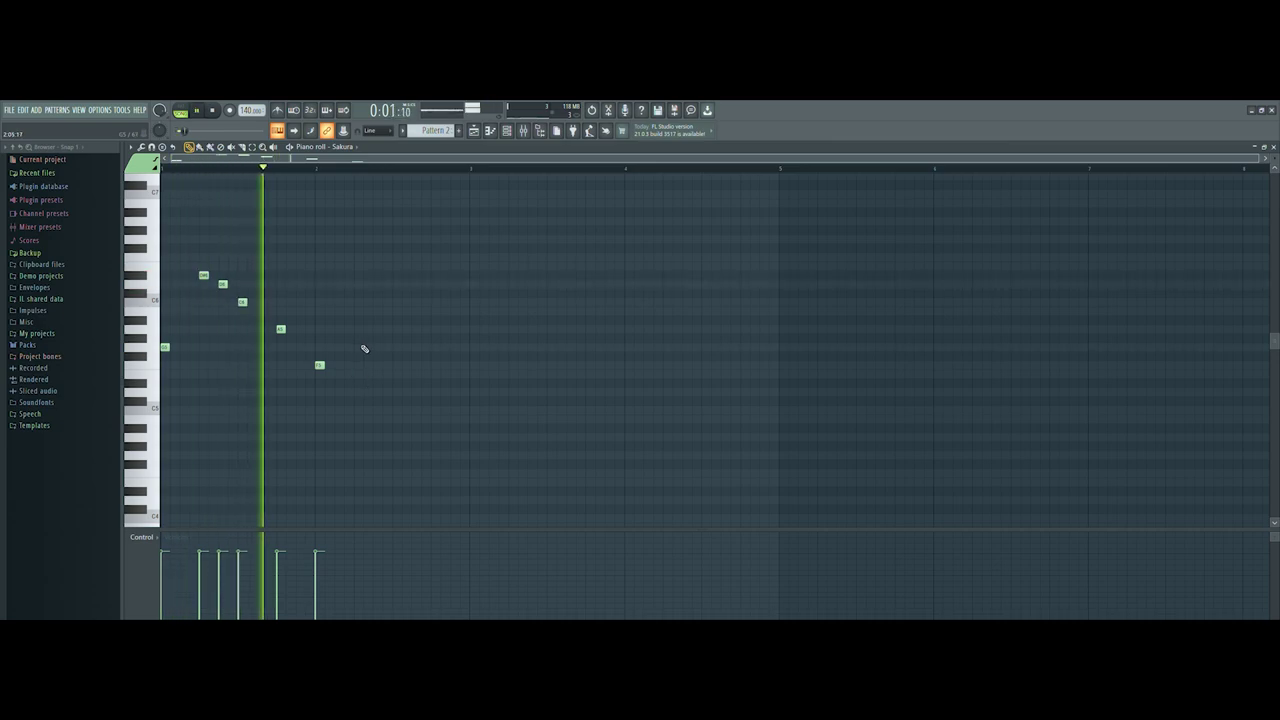
{"action": "key", "text": "space"}
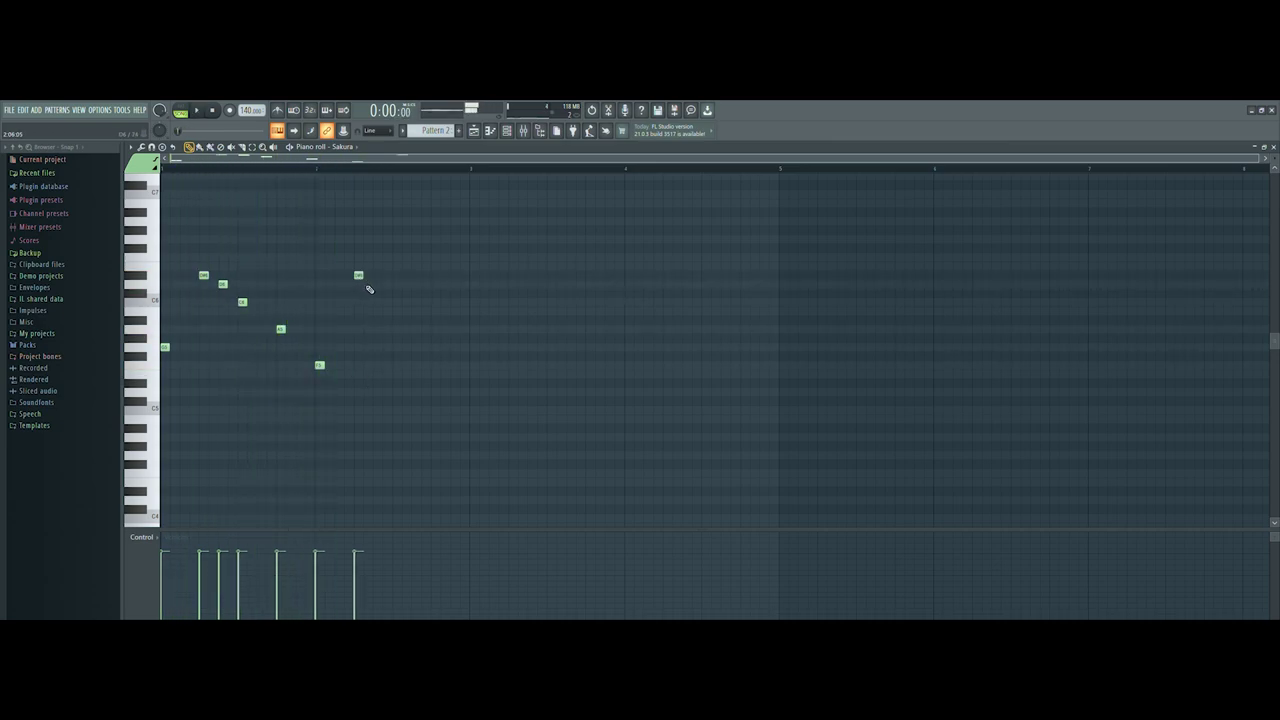
Audition the Sakura melody and add D6, A#5 and C6 notes at steps 7, 9 and 13 of bar 2.
{"action": "key", "text": "space"}
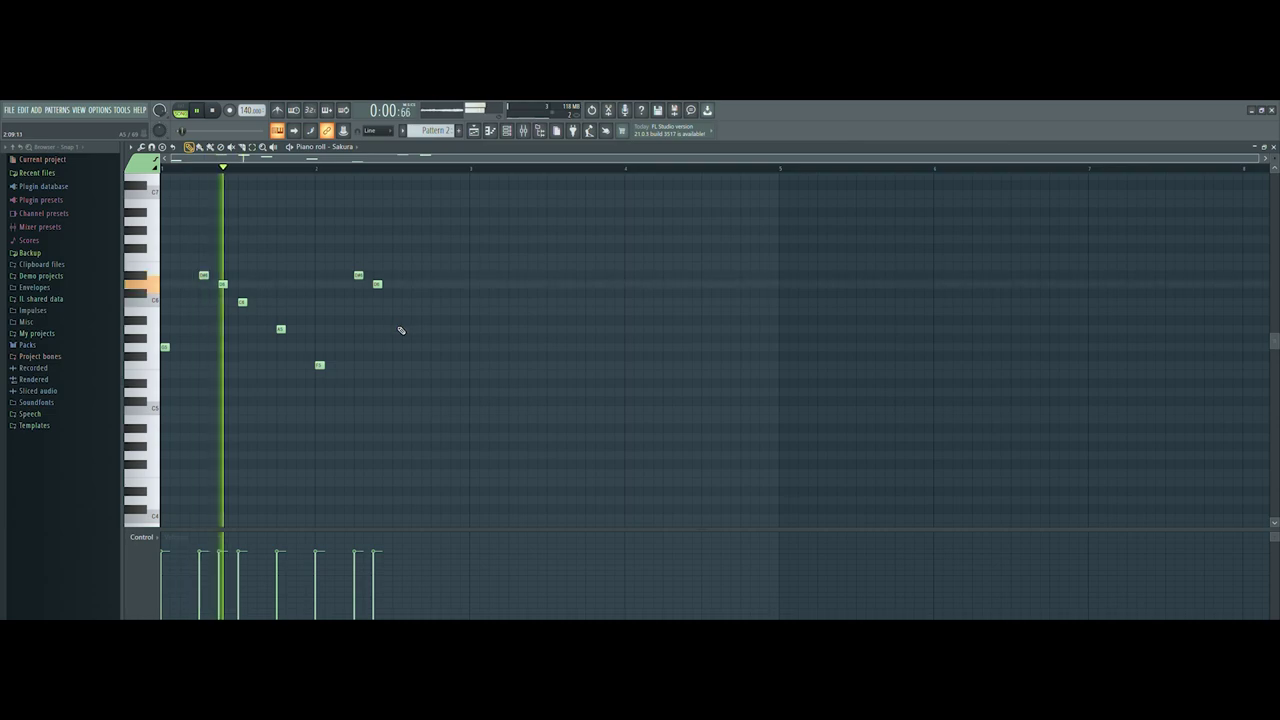
{"action": "key", "text": "space"}
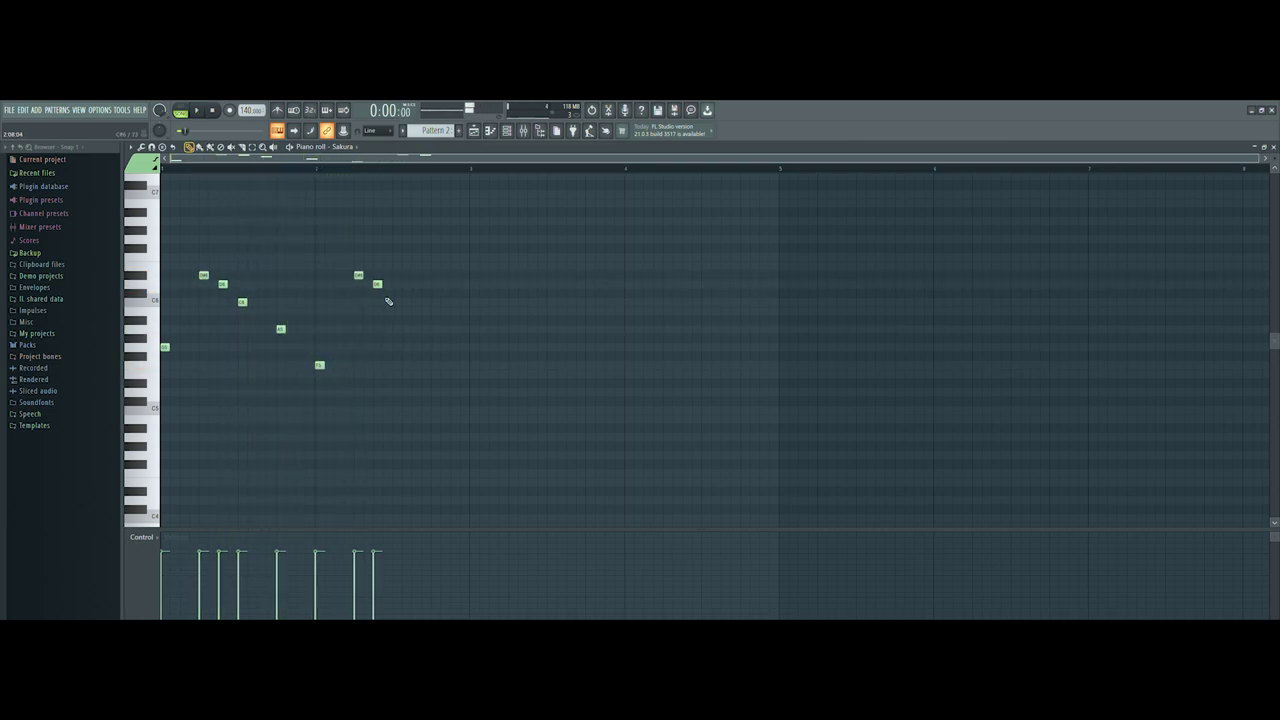
{"action": "key", "text": "space"}
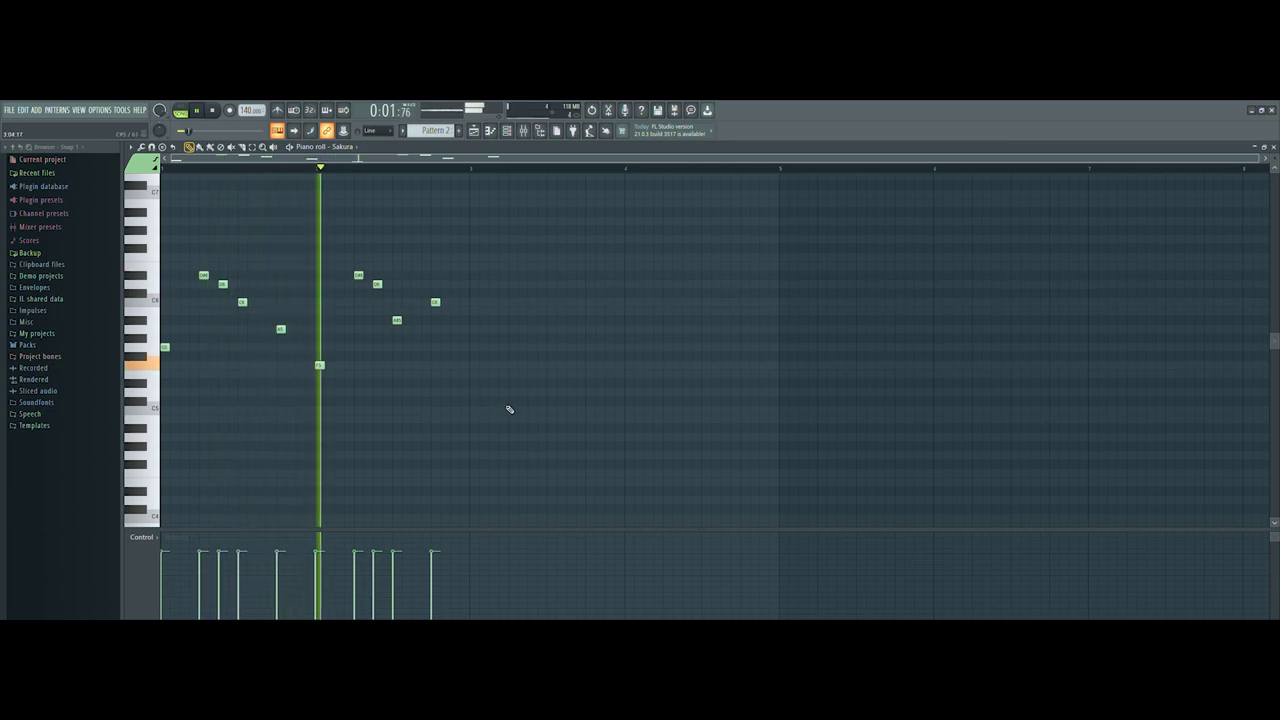
{"action": "key", "text": "space"}
Return to the playlist and repeat Pattern 2 along Track 2 from bar 3 through bar 8.
{"action": "left_click", "coordinate": [1273, 147]}
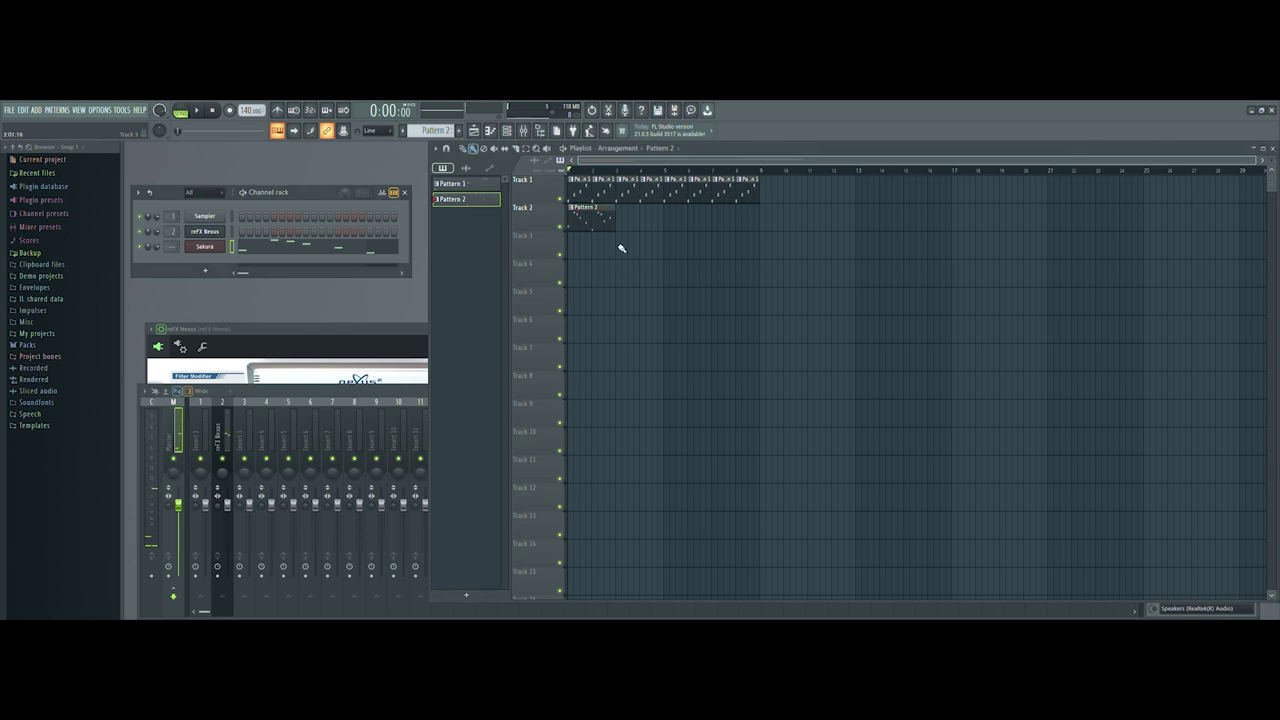
{"action": "left_click_drag", "start_coordinate": [628, 228], "coordinate": [745, 225]}
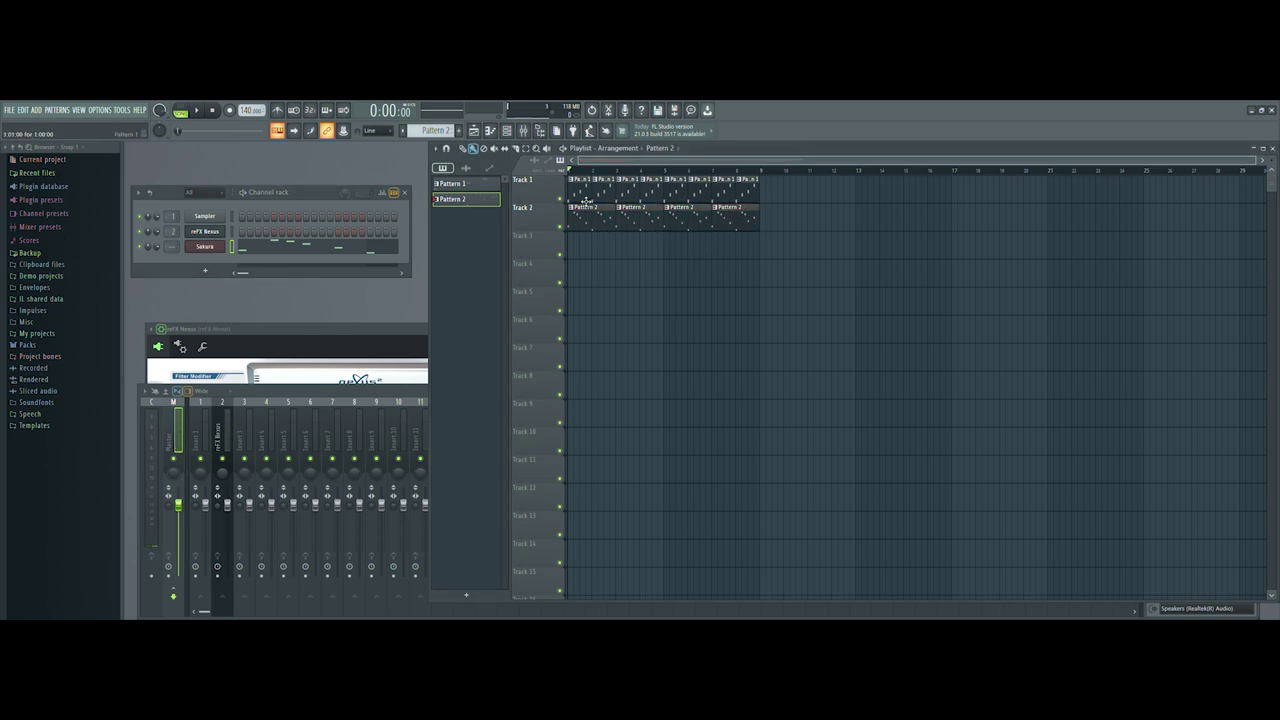
Play the arrangement and review Pattern 1's Nexus notes in the piano roll.
{"action": "double_click", "coordinate": [586, 201]}
{"action": "key", "text": "space"}
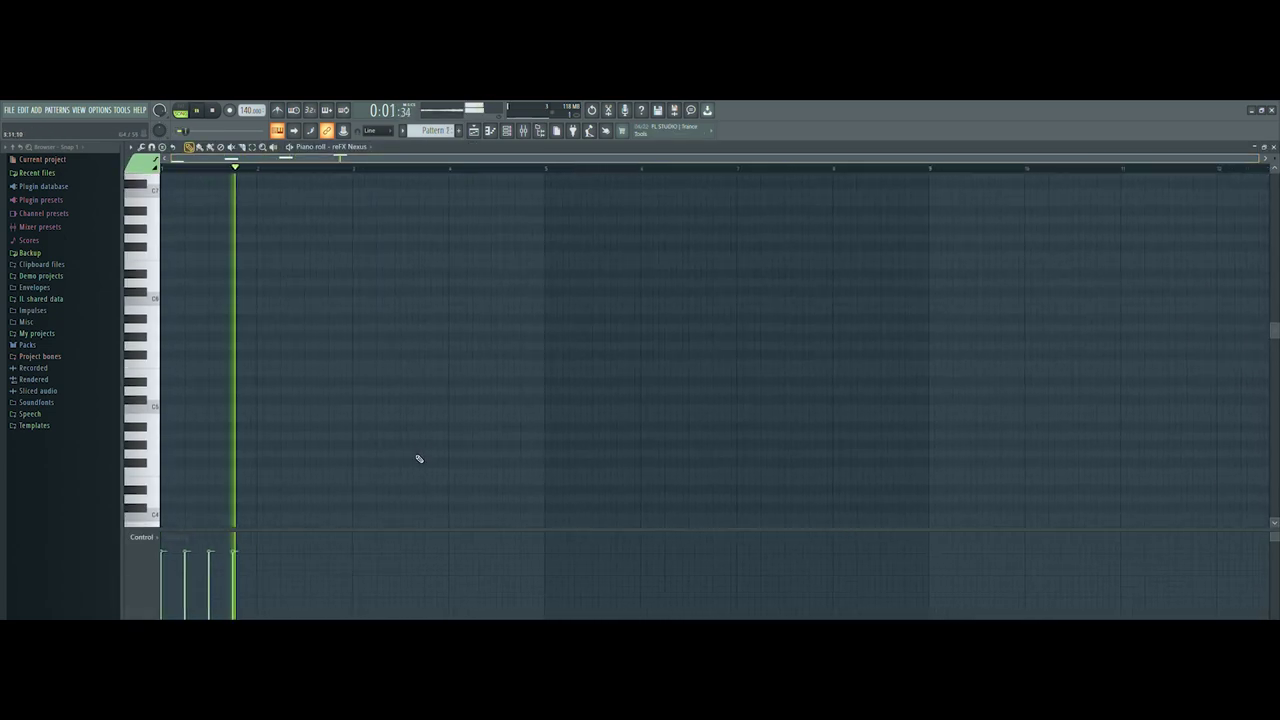
{"action": "left_click", "coordinate": [1272, 148]}
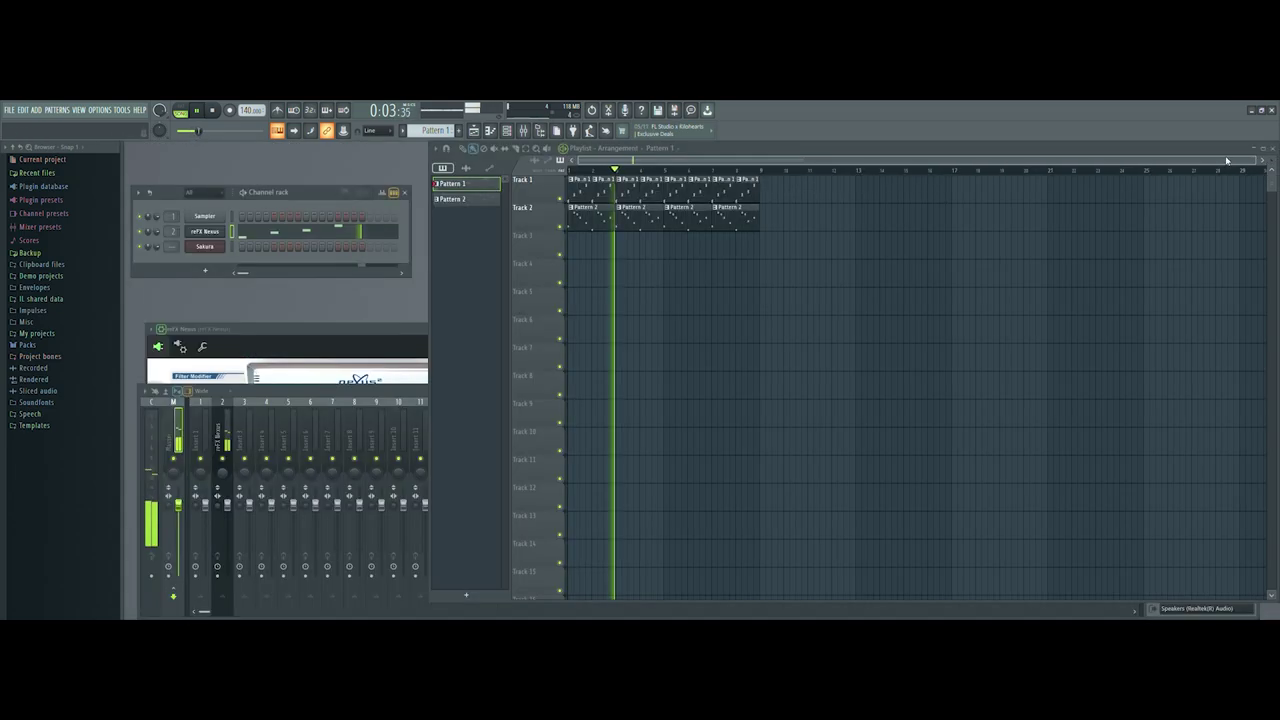
{"action": "left_click", "coordinate": [262, 235]}
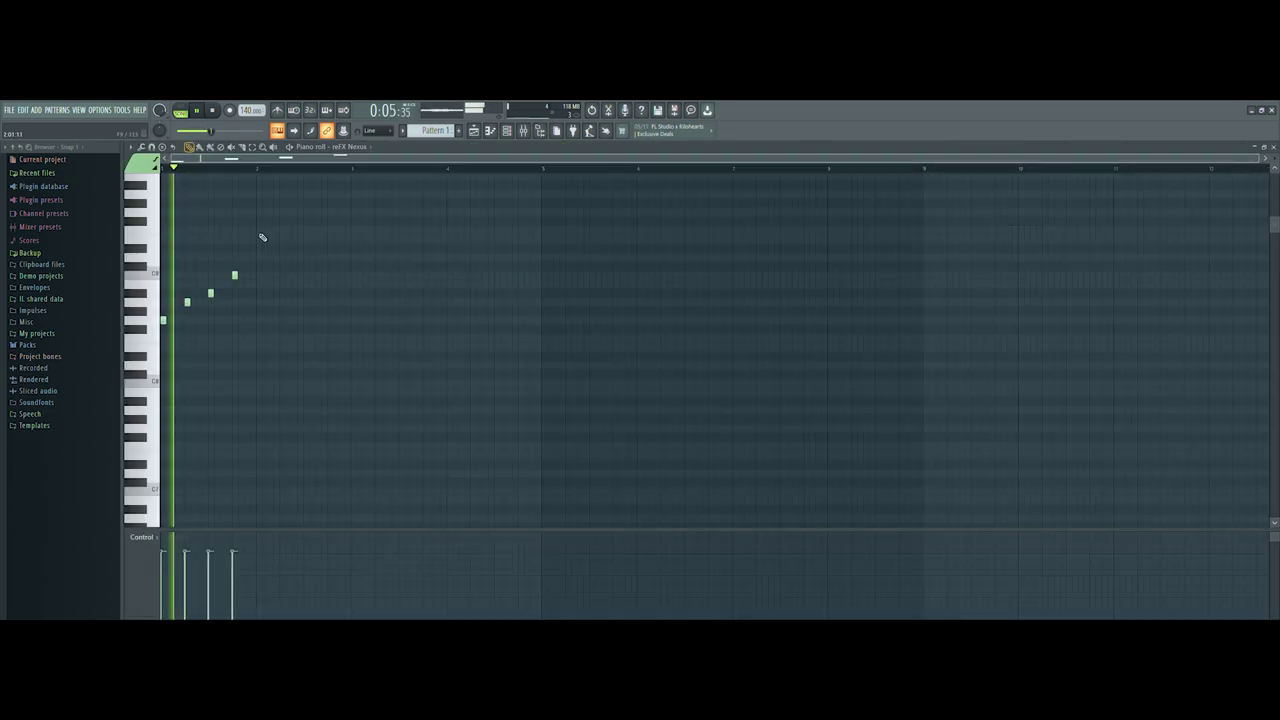
{"action": "left_click", "coordinate": [1273, 148]}
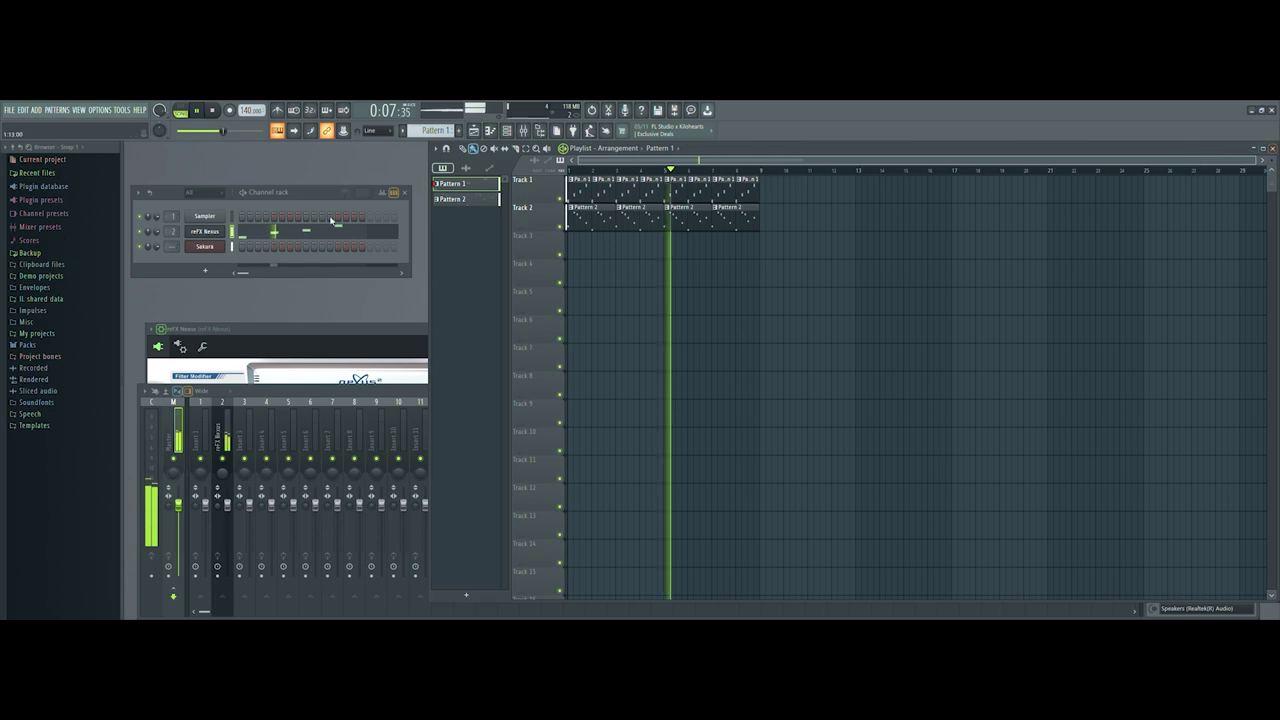
Check the Nexus channel's mixer routing and route the Sakura channel to mixer insert 3.
{"action": "left_click", "coordinate": [160, 336]}
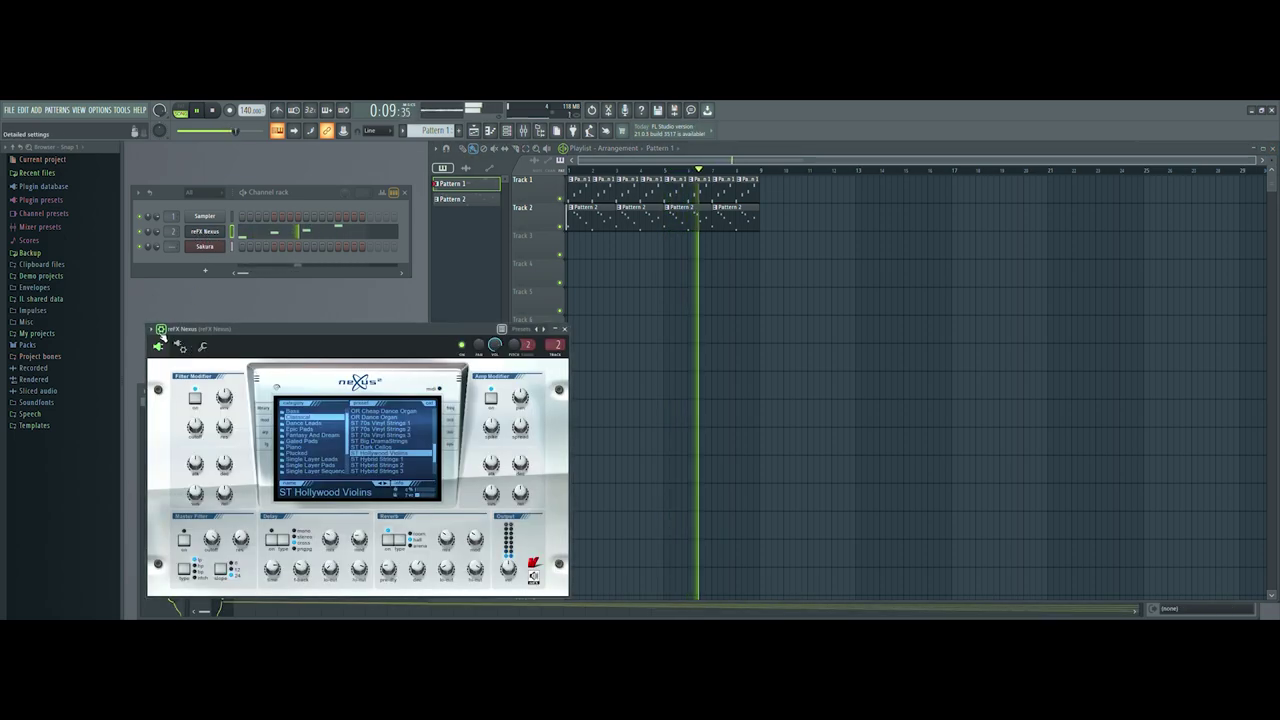
{"action": "left_click_drag", "start_coordinate": [160, 330], "coordinate": [494, 277]}
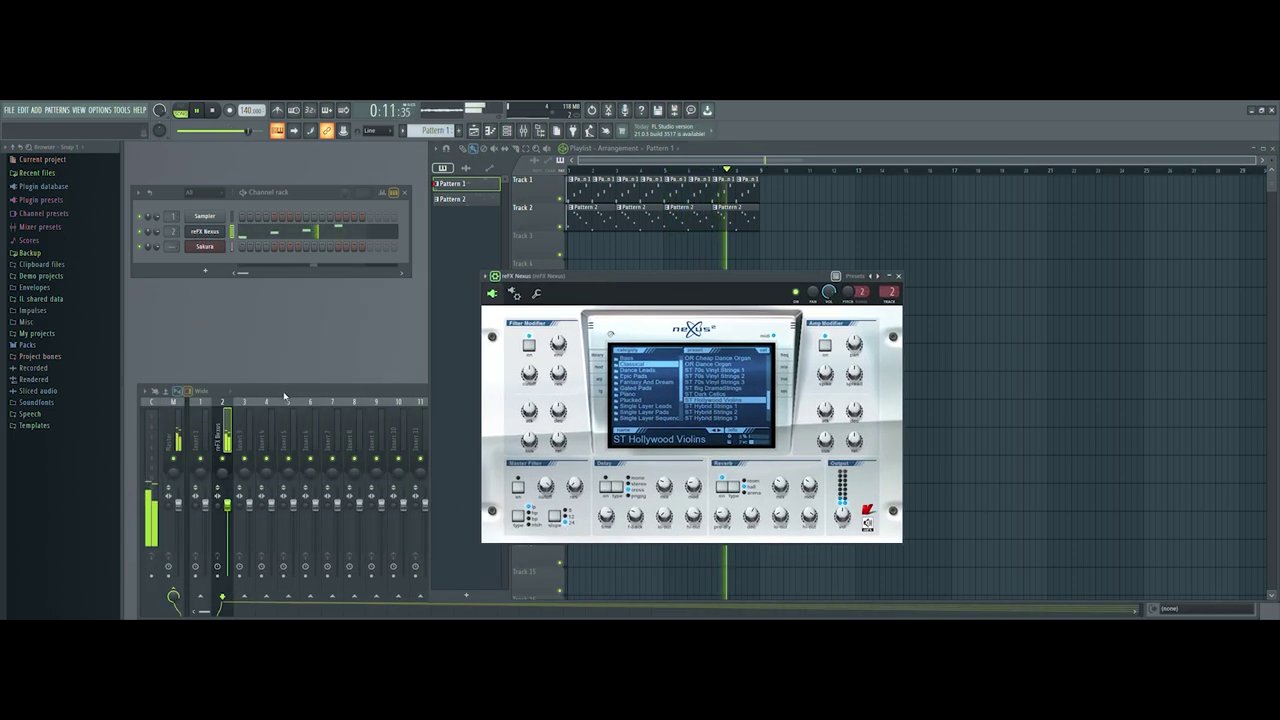
{"action": "left_click", "coordinate": [203, 247]}
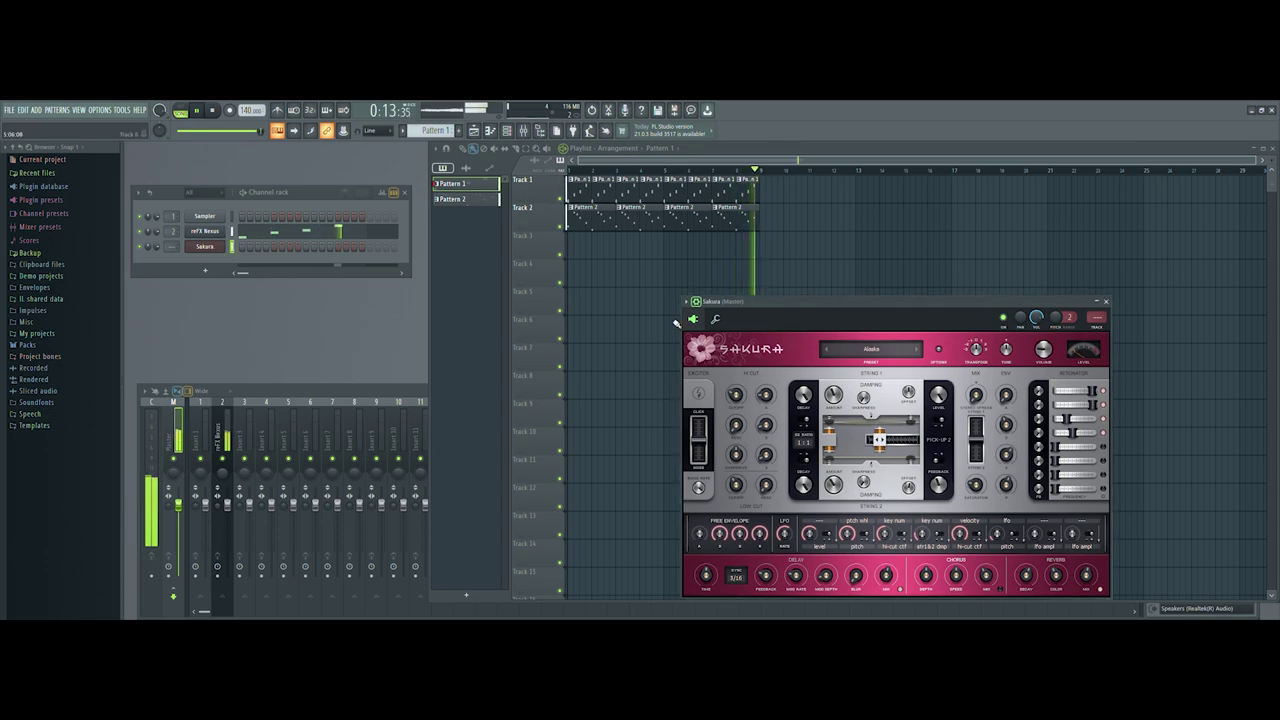
{"action": "left_click", "coordinate": [222, 440]}
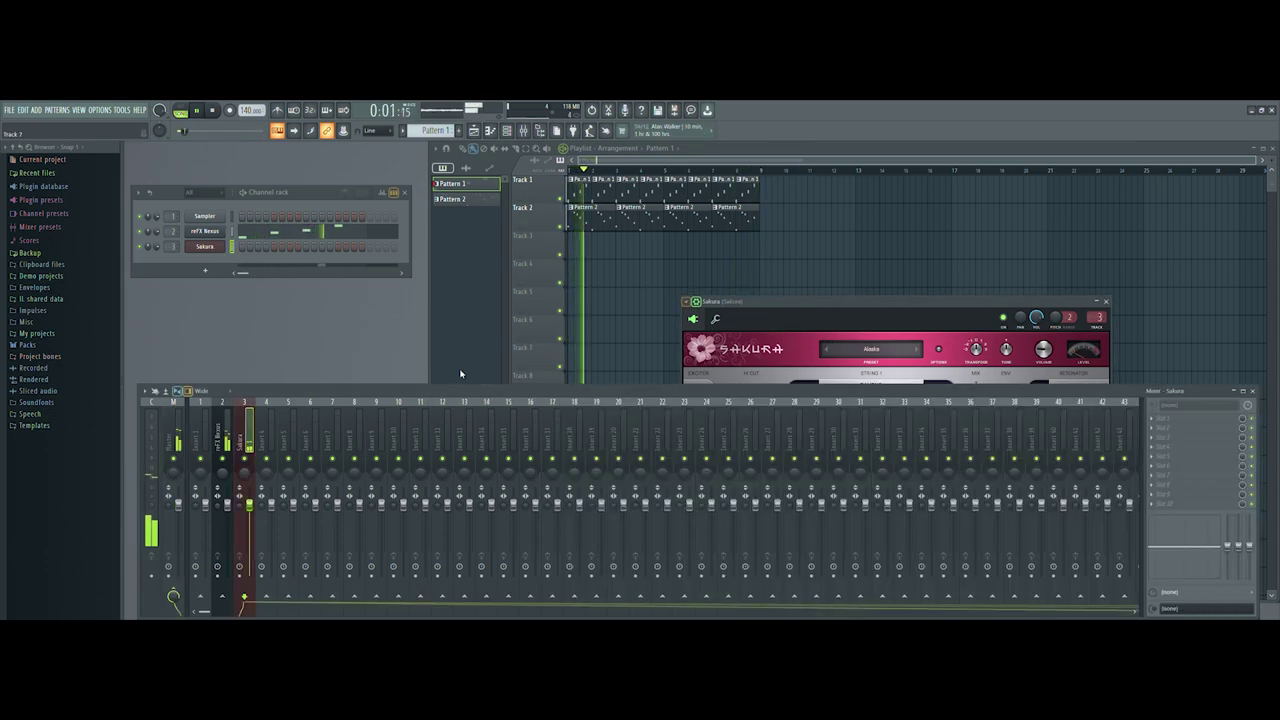
Add Fruity Reeverb 2 to slot 4 of the Nexus insert and adjust its wet level, low cut and high cut.
{"action": "left_click", "coordinate": [222, 440]}
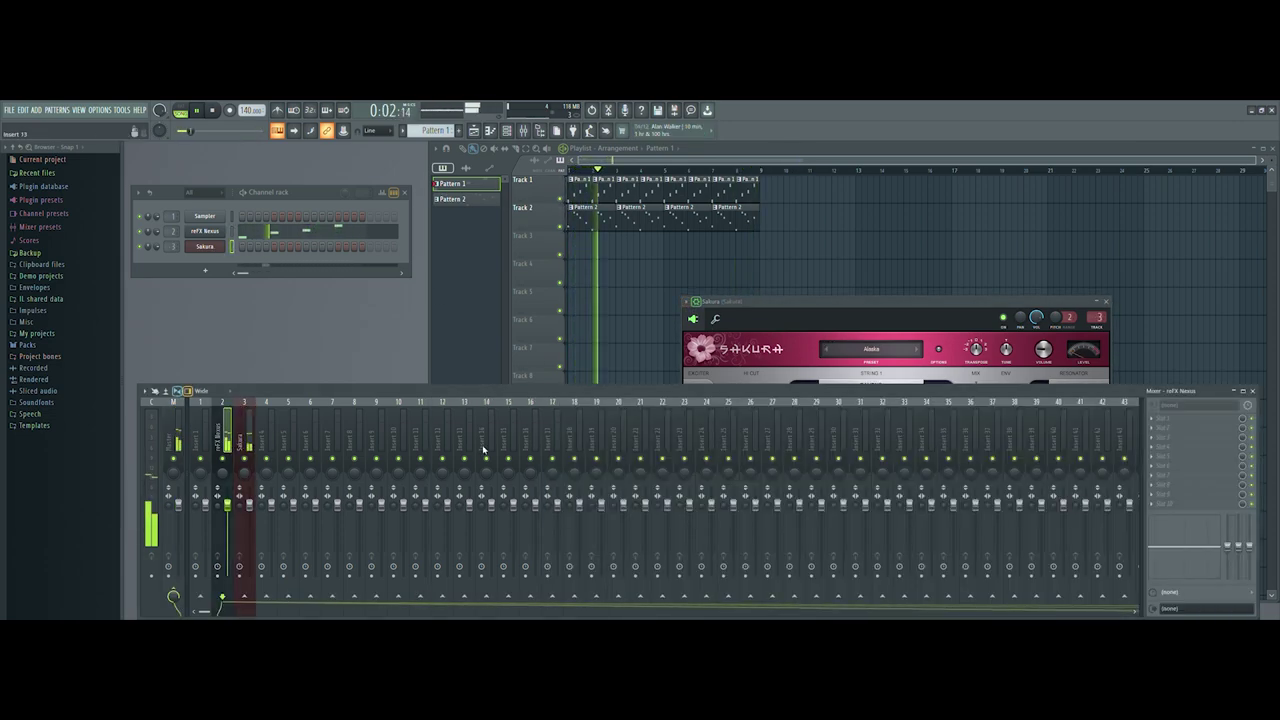
{"action": "left_click", "coordinate": [1051, 249]}
{"action": "left_click_drag", "start_coordinate": [397, 243], "coordinate": [397, 222]}
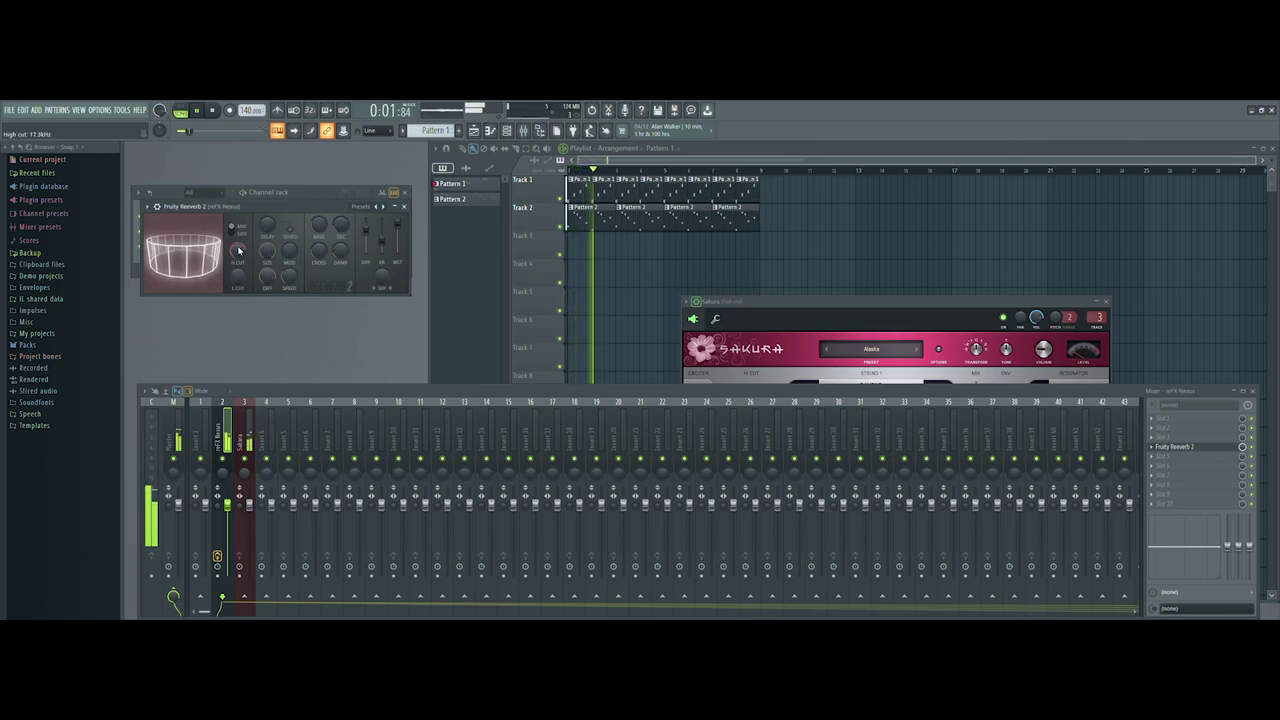
{"action": "left_click_drag", "start_coordinate": [238, 280], "coordinate": [236, 262]}
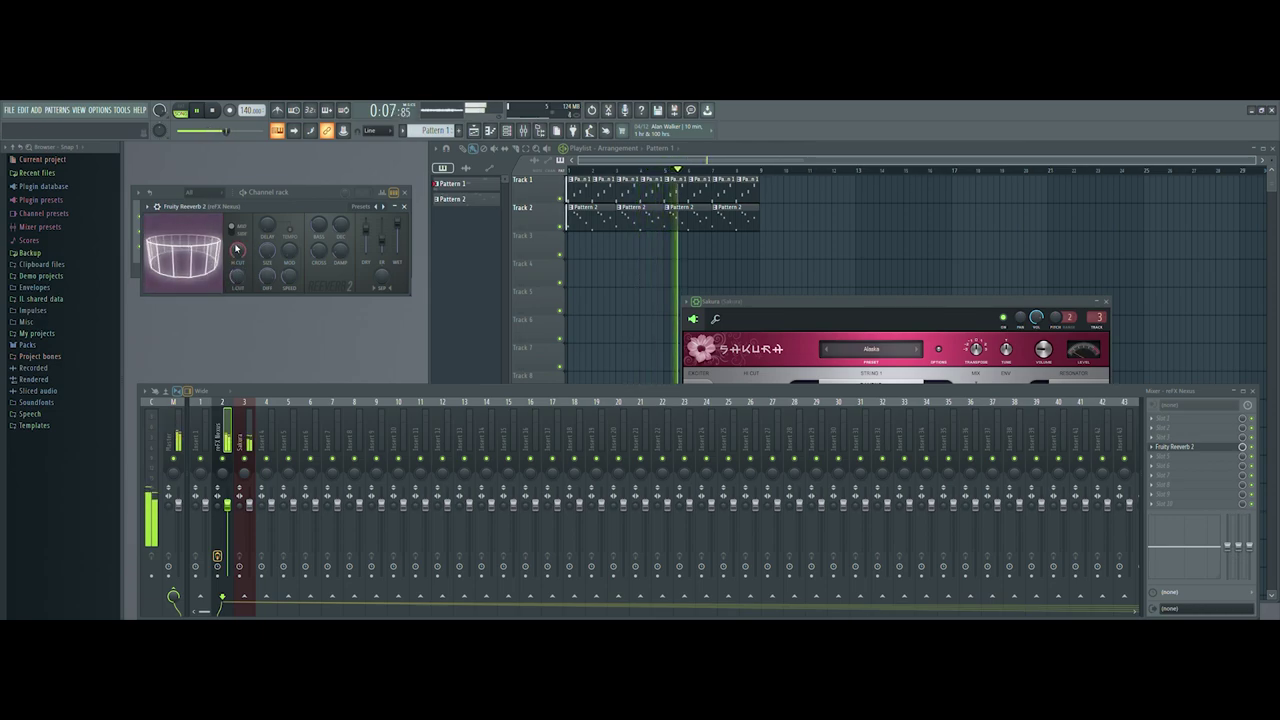
{"action": "left_click_drag", "start_coordinate": [237, 262], "coordinate": [237, 257]}
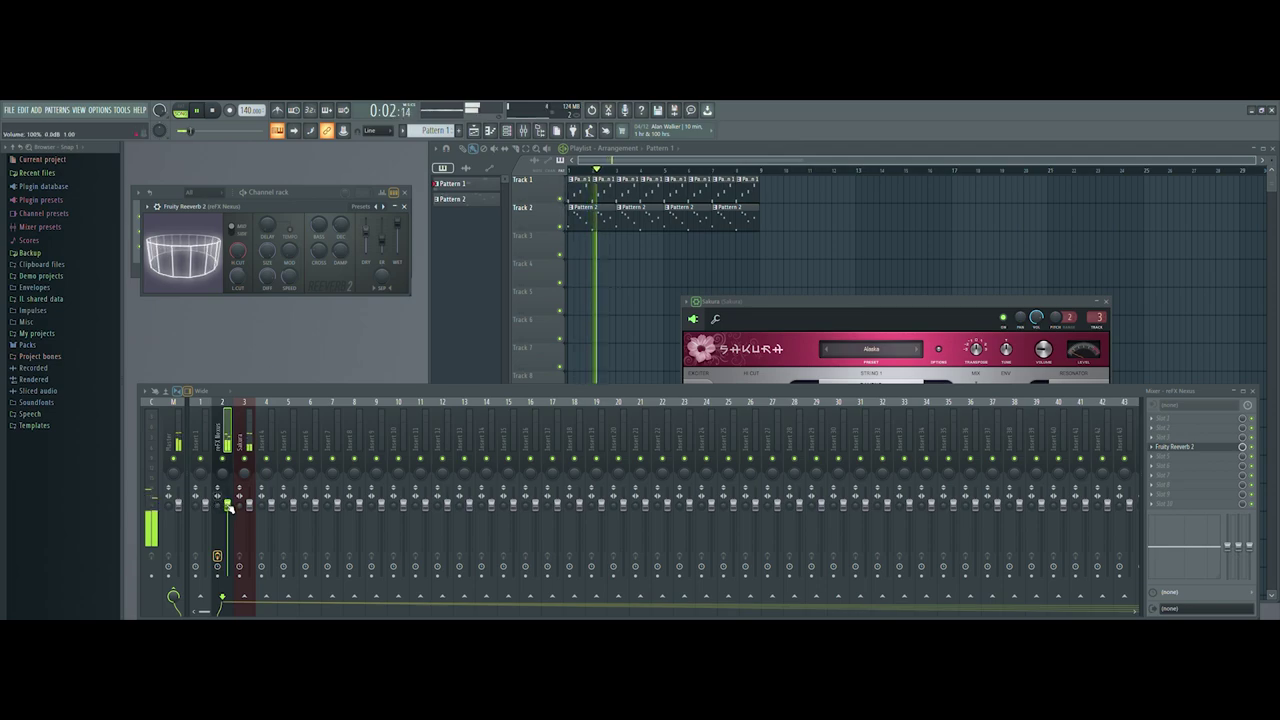
Raise the Sakura insert's volume and add Fruity Reeverb 2 in its slot 4, adjusting the wet level and room size.
{"action": "left_click", "coordinate": [251, 503]}
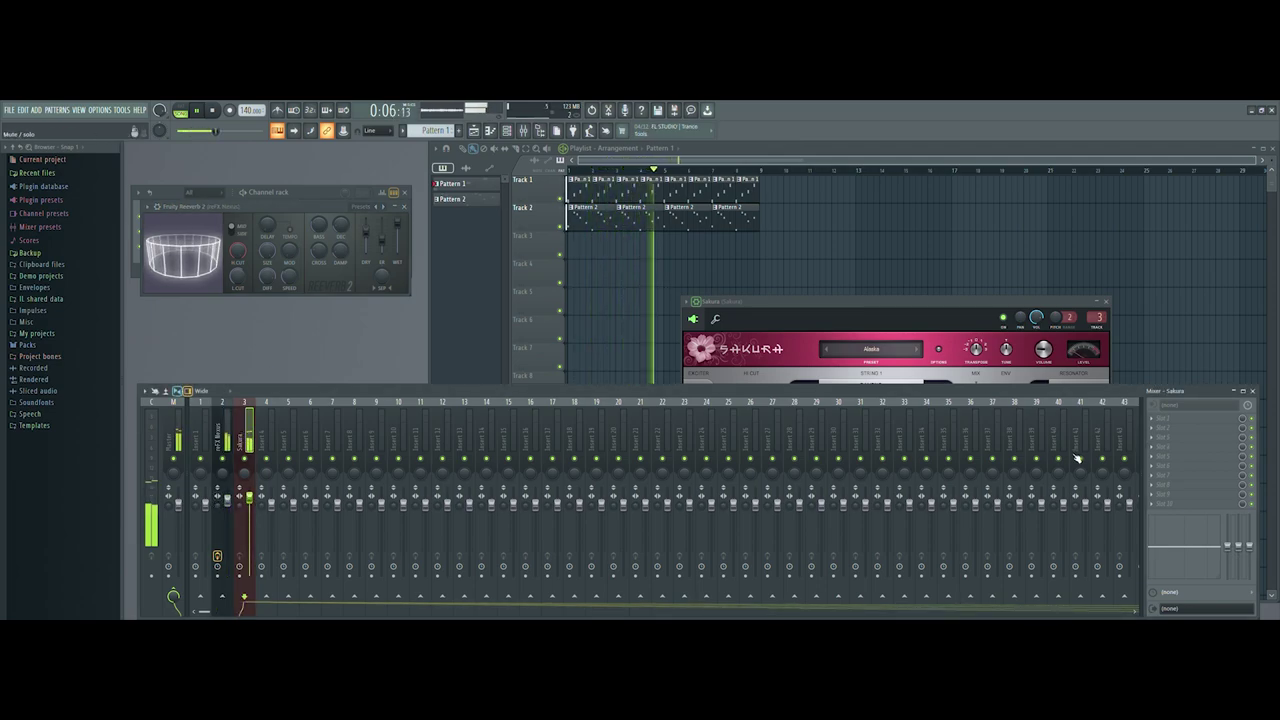
{"action": "left_click", "coordinate": [1160, 448]}
{"action": "left_click", "coordinate": [1051, 226]}
{"action": "left_click_drag", "start_coordinate": [422, 270], "coordinate": [423, 264]}
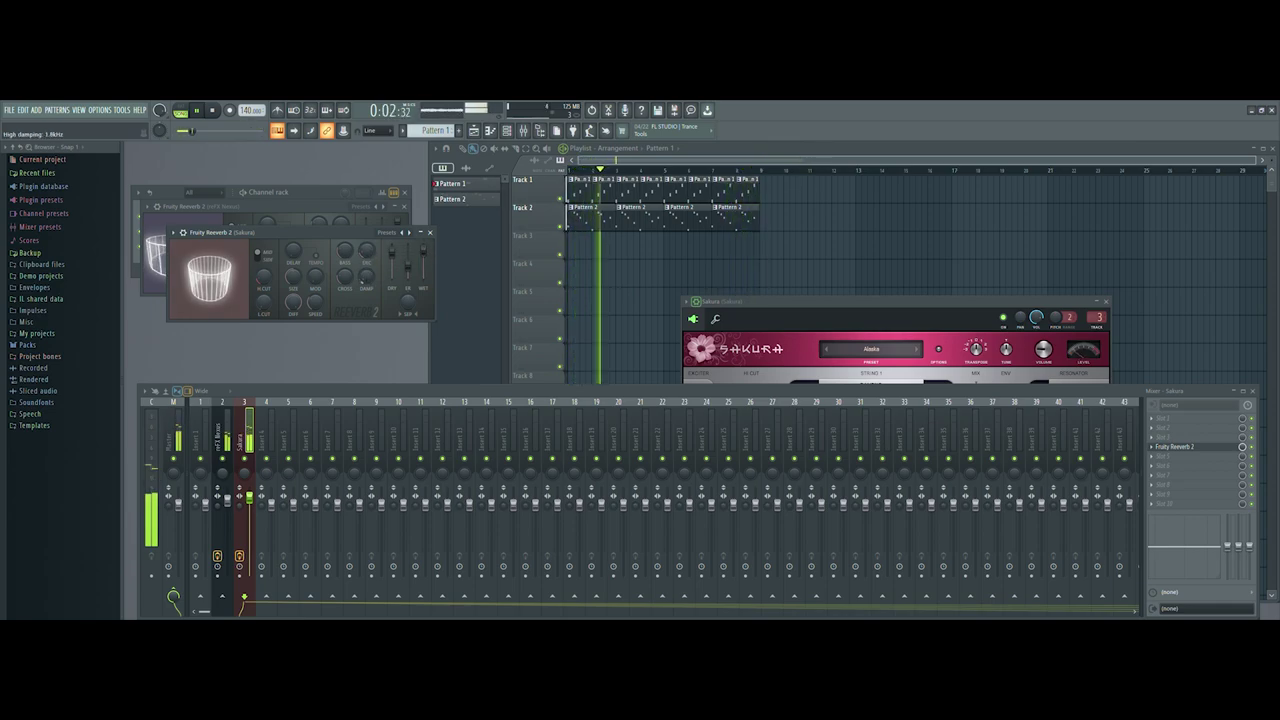
{"action": "left_click_drag", "start_coordinate": [293, 277], "coordinate": [293, 284]}
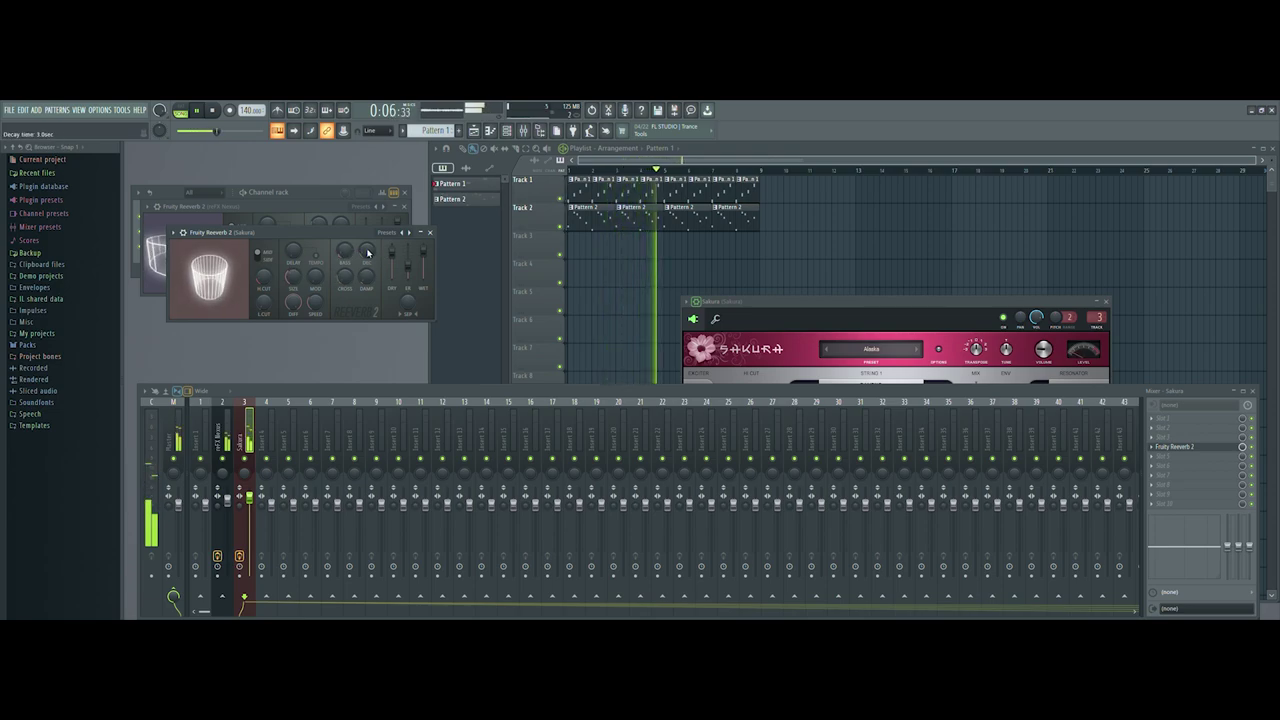
Add Fruity Parametric EQ 2 to the Sakura insert's slot 6 and shape a low cut and a high cut.
{"action": "left_click_drag", "start_coordinate": [401, 392], "coordinate": [405, 378]}
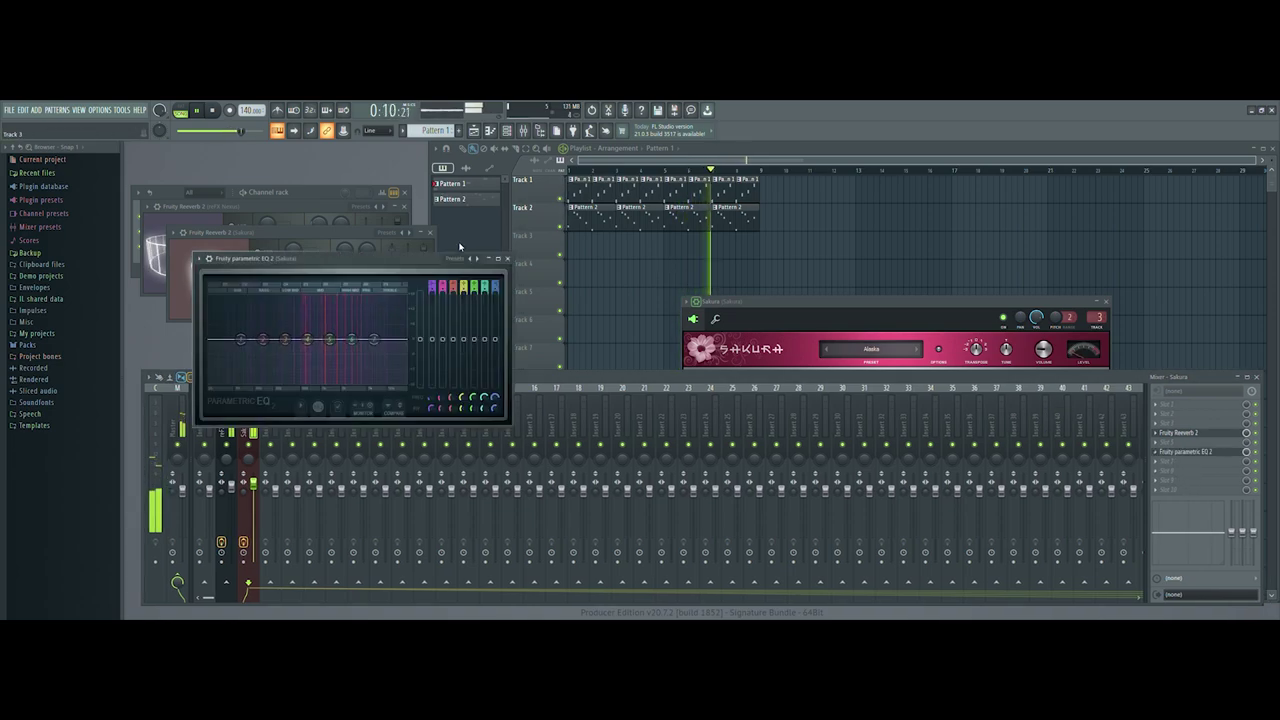
{"action": "left_click_drag", "start_coordinate": [214, 343], "coordinate": [295, 340]}
{"action": "left_click_drag", "start_coordinate": [410, 345], "coordinate": [334, 341]}
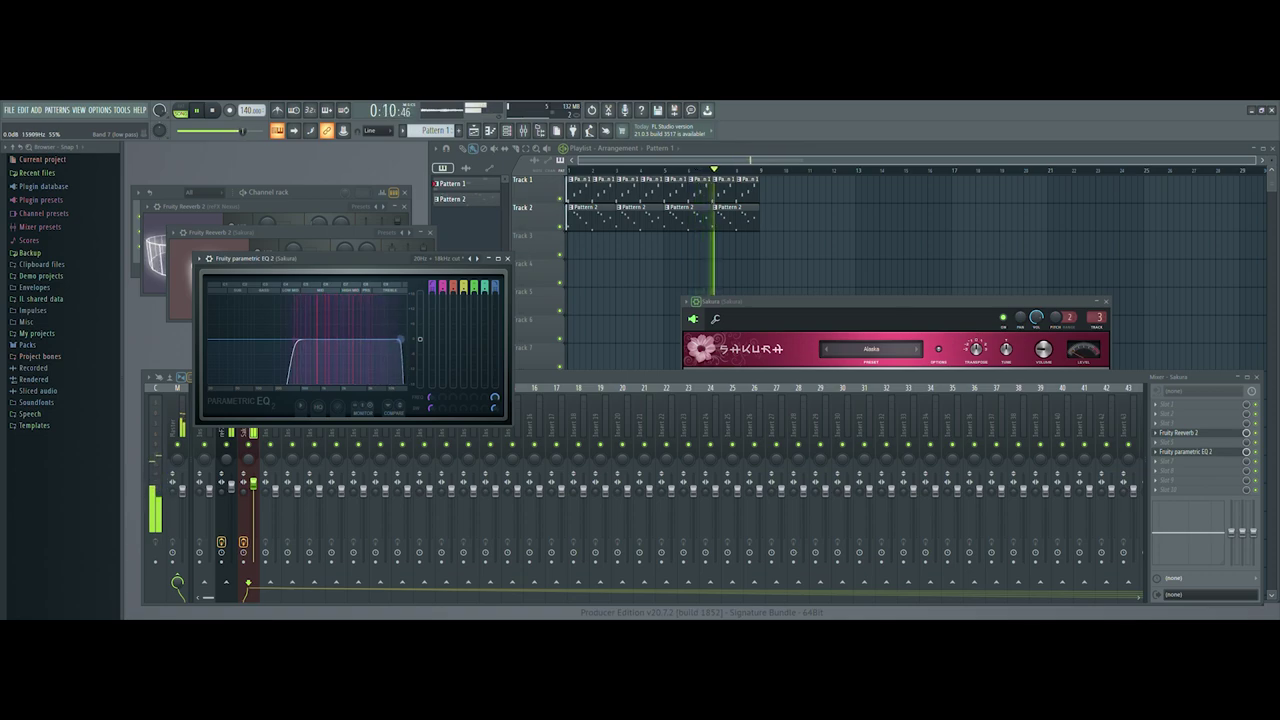
{"action": "left_click", "coordinate": [560, 381]}
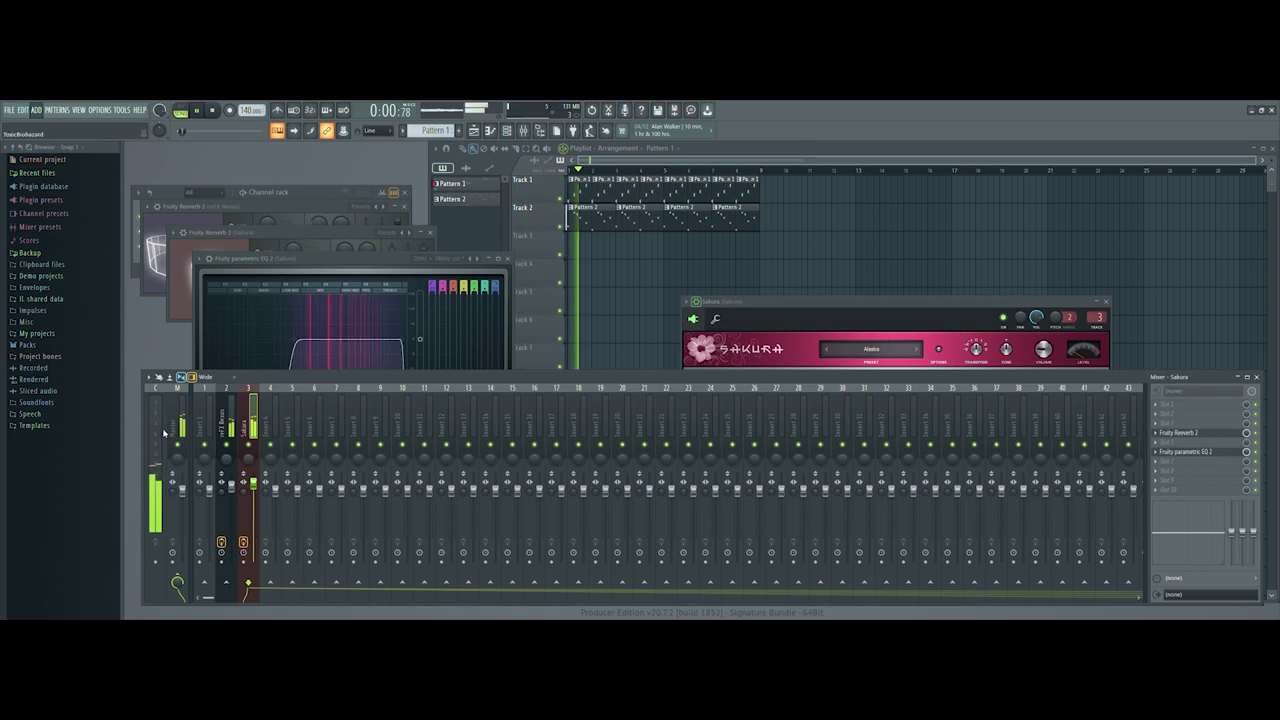
Add a second reFX Nexus channel and load the VO Arms of Heaven preset from its voice category.
{"action": "left_click", "coordinate": [66, 252]}
{"action": "left_click_drag", "start_coordinate": [416, 282], "coordinate": [688, 260]}
{"action": "left_click", "coordinate": [593, 315]}
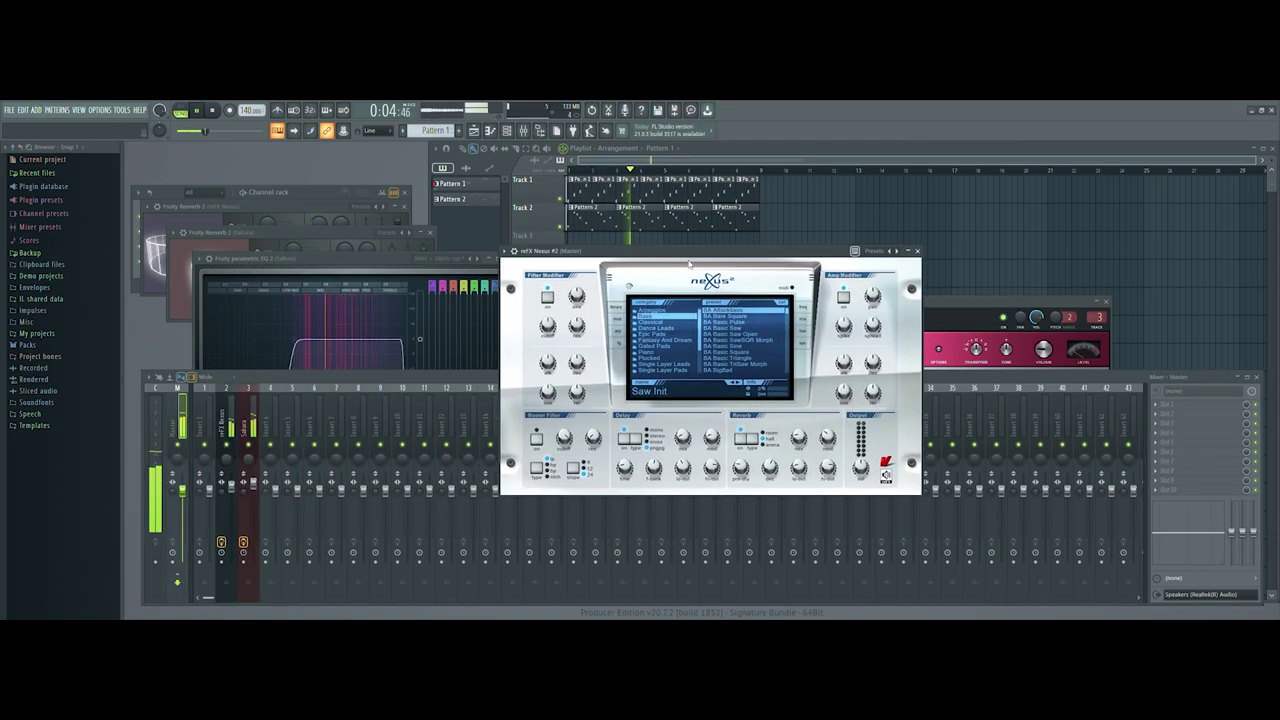
{"action": "scroll", "coordinate": [685, 330], "scroll_direction": "down", "scroll_amount": 3}
{"action": "left_click", "coordinate": [655, 366]}
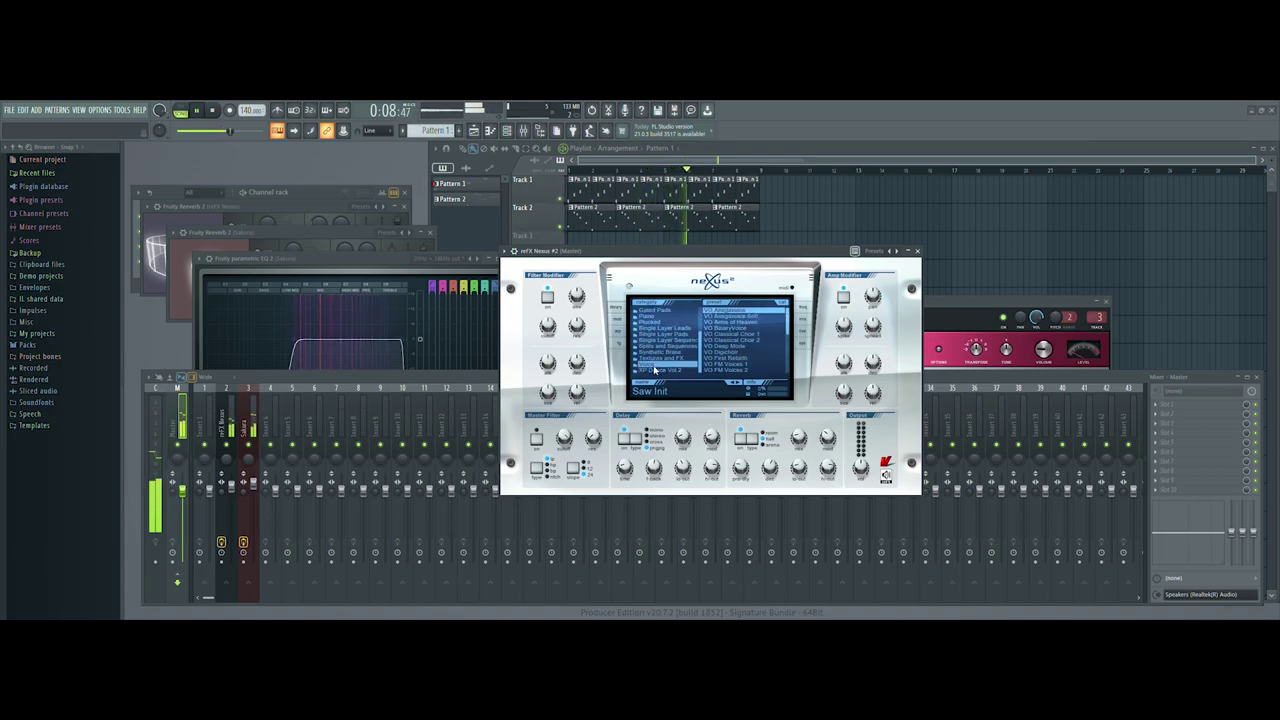
{"action": "left_click", "coordinate": [734, 324]}
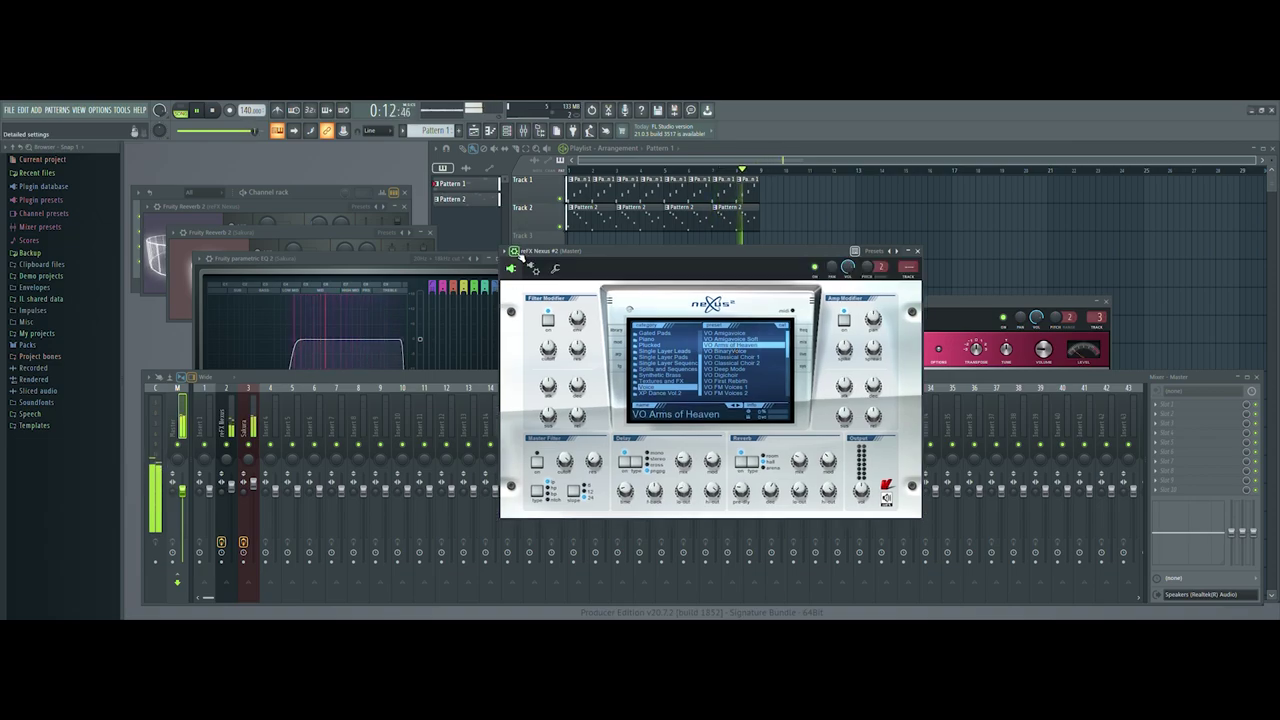
Check the second Nexus's miscellaneous channel settings, load the VO Amigavoice Soft preset and audition it.
{"action": "left_click", "coordinate": [556, 271]}
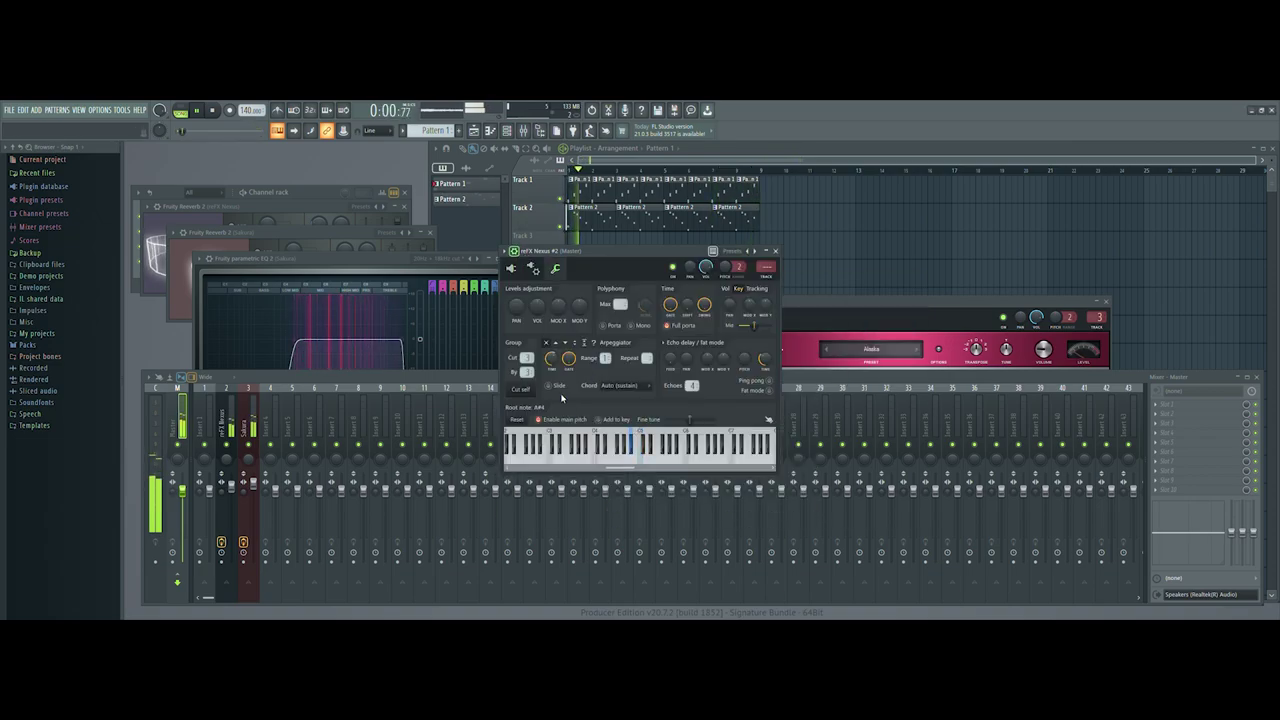
{"action": "left_click", "coordinate": [511, 270]}
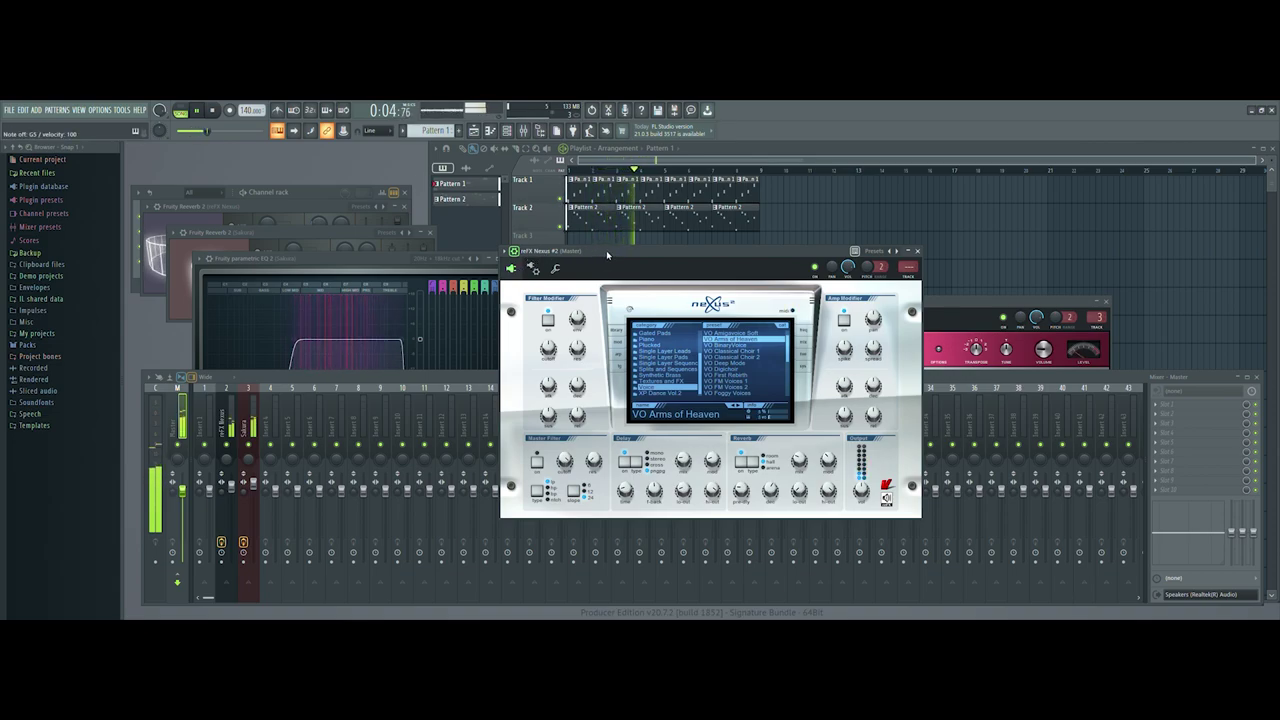
{"action": "left_click", "coordinate": [731, 333]}
{"action": "key", "text": "b"}
{"action": "left_click_drag", "start_coordinate": [695, 250], "coordinate": [975, 248]}
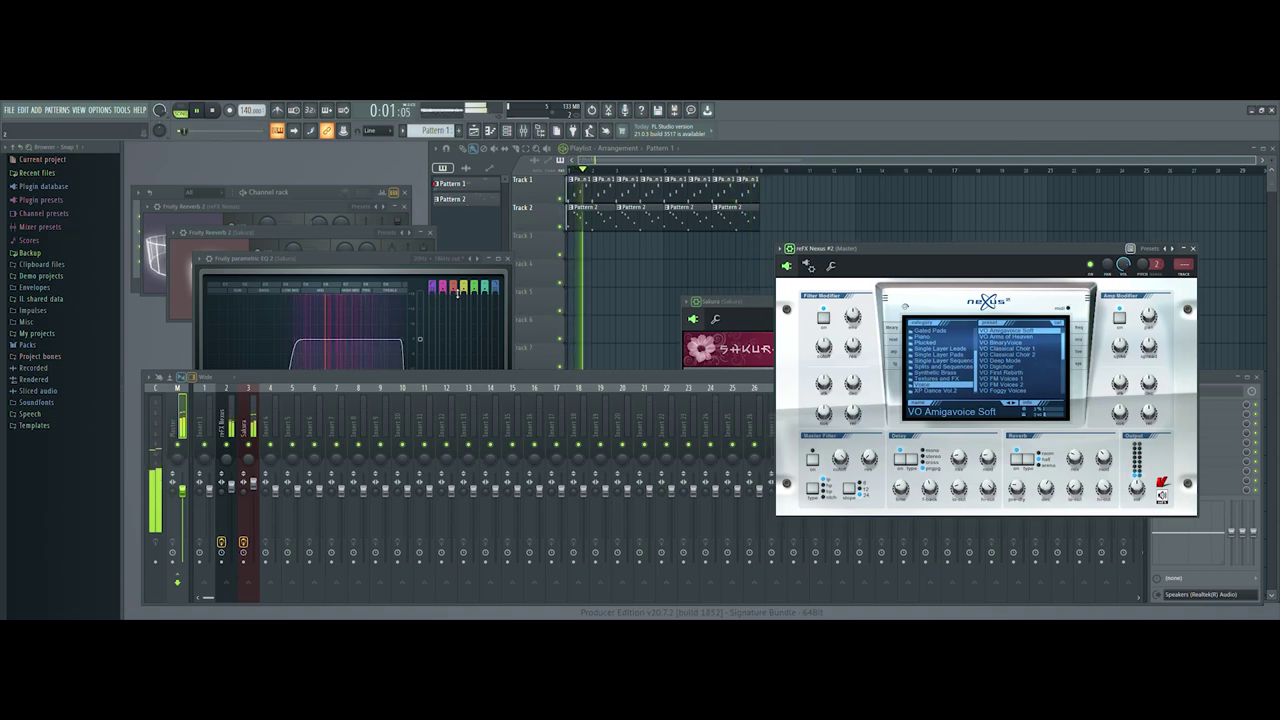
Hide the playlist, switch to the empty Pattern 3 and open the piano roll for the reFX Nexus #2 channel.
{"action": "left_click", "coordinate": [475, 133]}
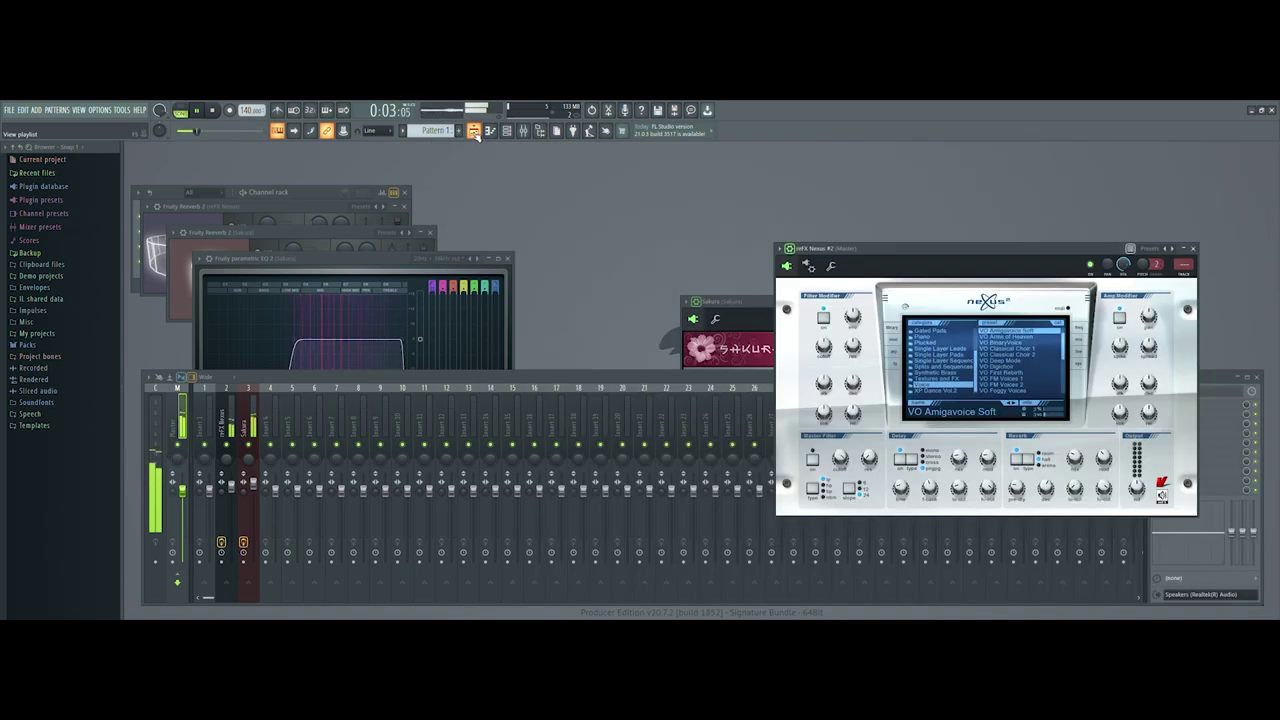
{"action": "left_click", "coordinate": [312, 193]}
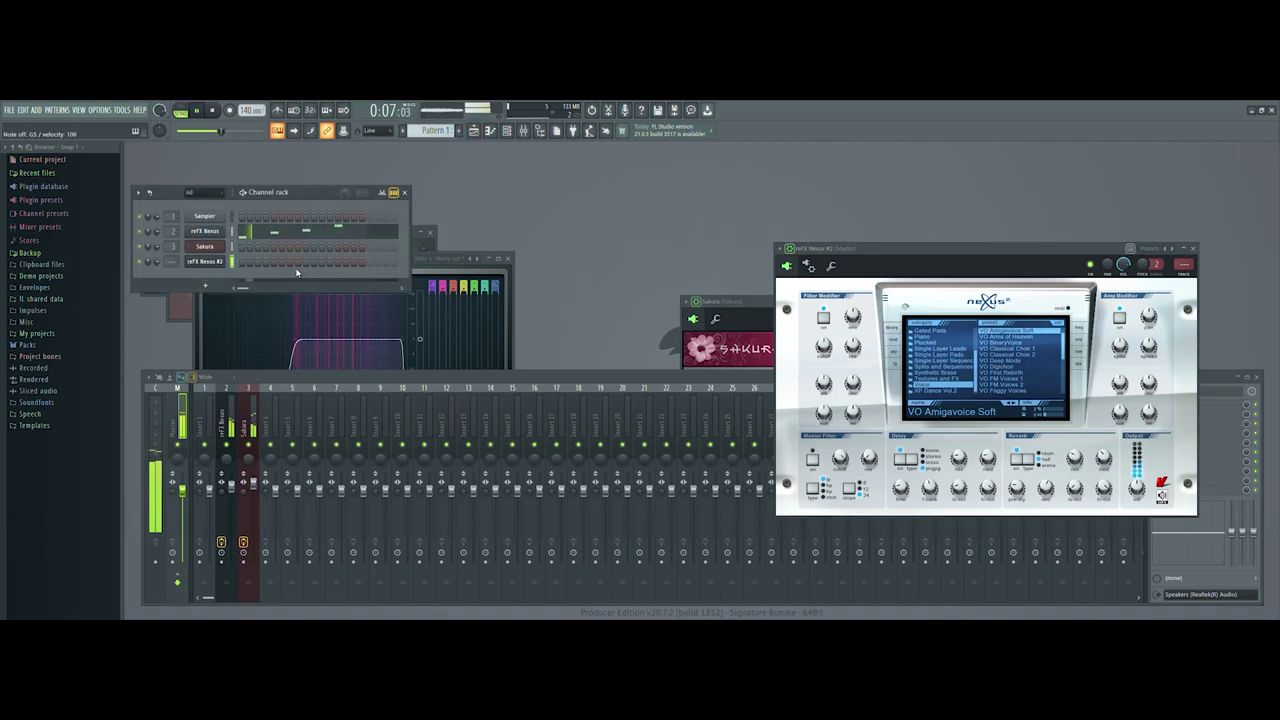
{"action": "scroll", "coordinate": [433, 131], "scroll_direction": "down", "scroll_amount": 2}
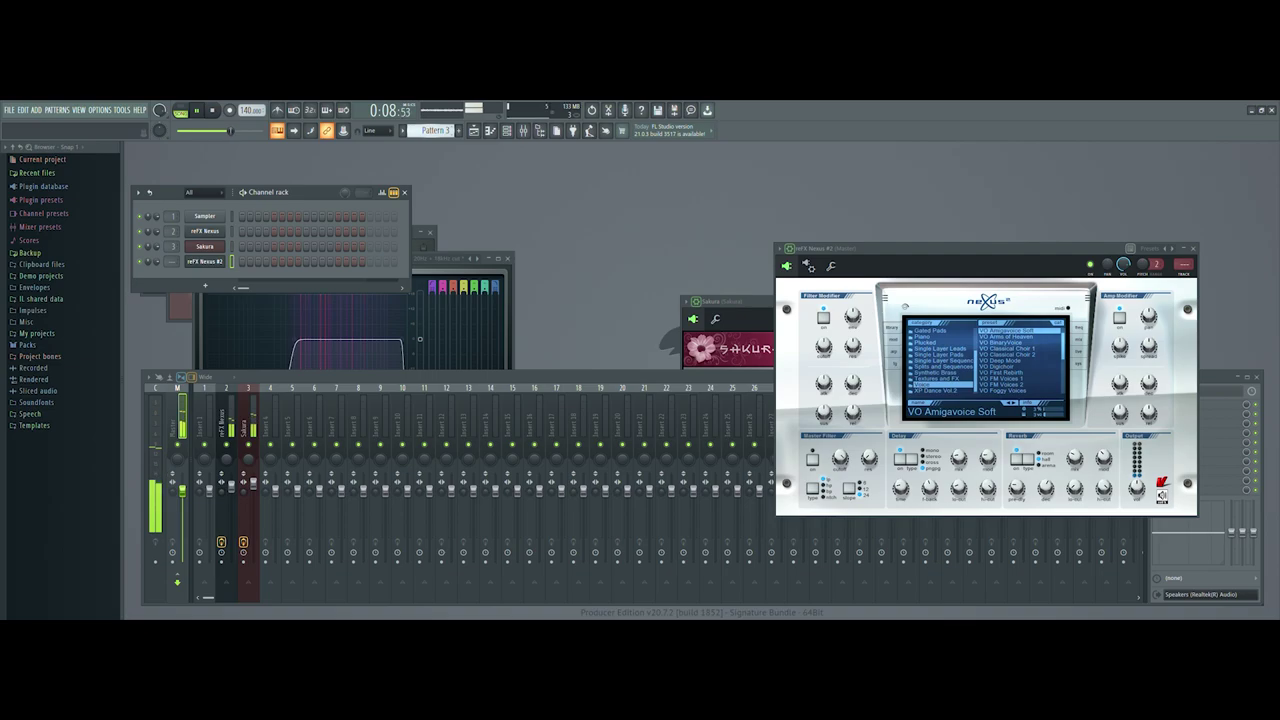
{"action": "left_click", "coordinate": [241, 265]}
{"action": "scroll", "coordinate": [248, 378], "scroll_direction": "up", "scroll_amount": 10}
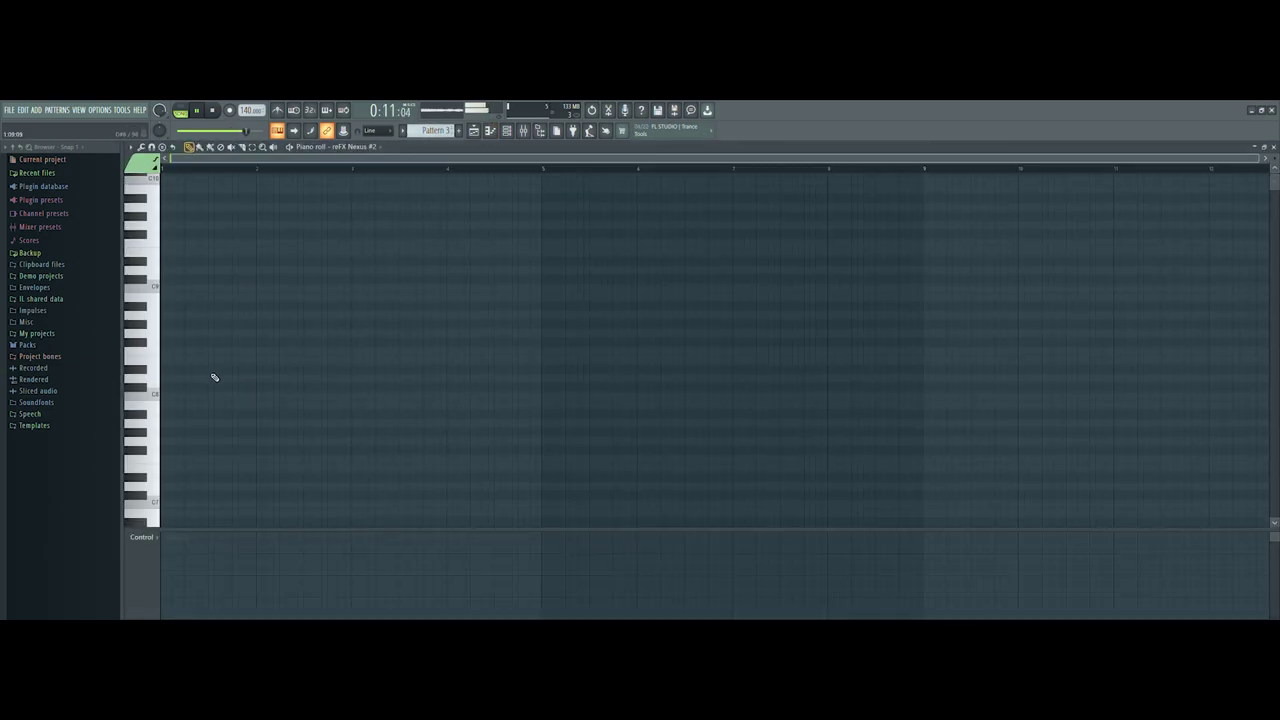
{"action": "scroll", "coordinate": [210, 370], "scroll_direction": "down", "scroll_amount": 5}
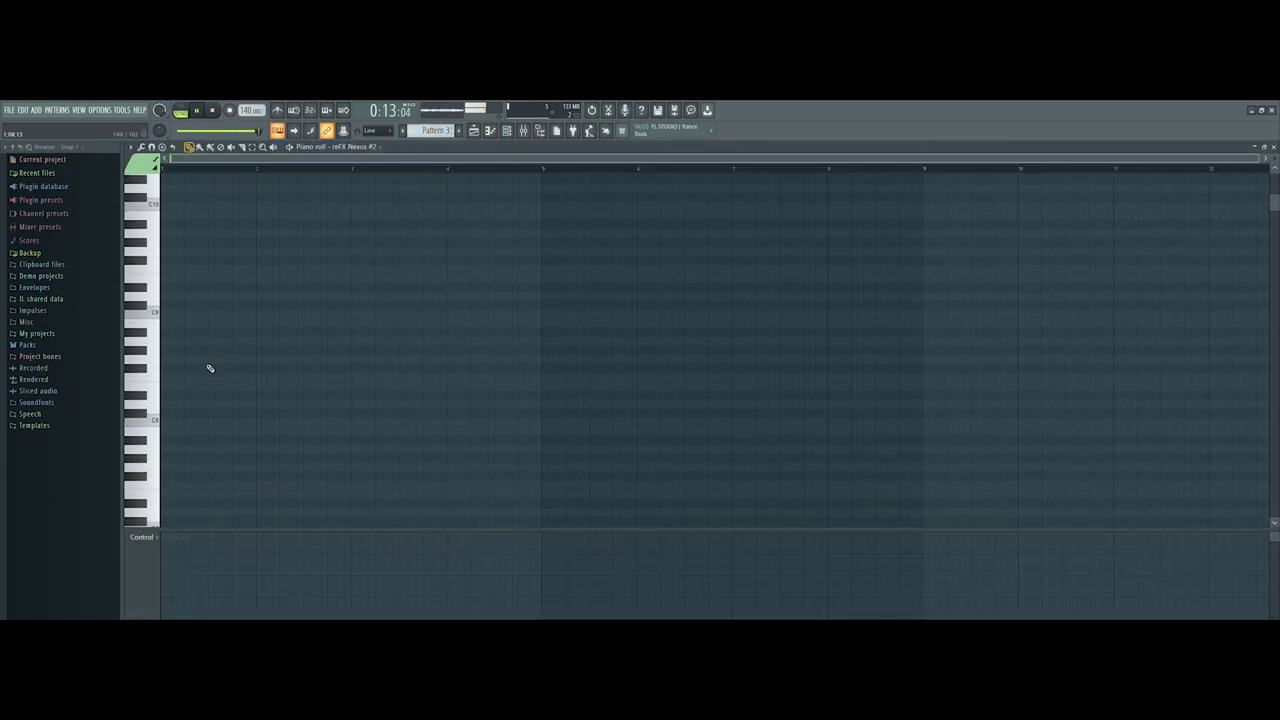
{"action": "scroll", "coordinate": [210, 366], "scroll_direction": "down", "scroll_amount": 4}
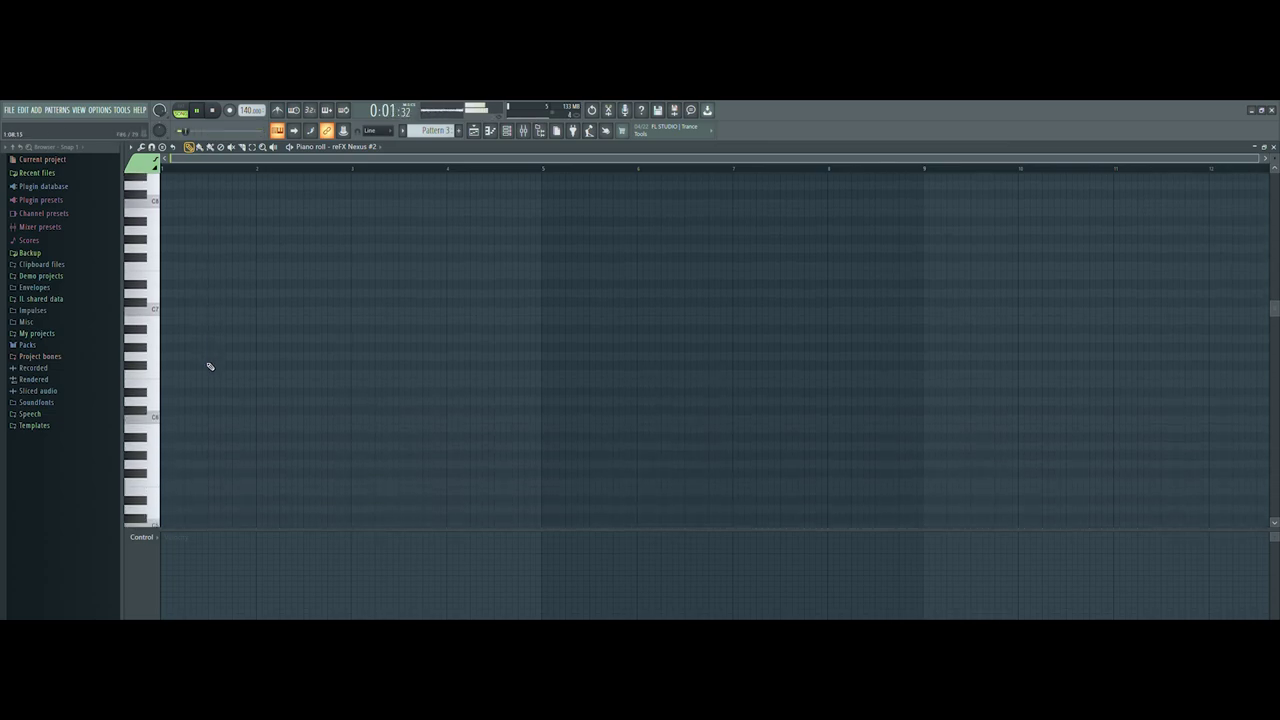
Place a short G5 note at bar 1 and a C6 note on the last beat of bar 4, previewing the pattern.
{"action": "scroll", "coordinate": [210, 366], "scroll_direction": "down", "scroll_amount": 1}
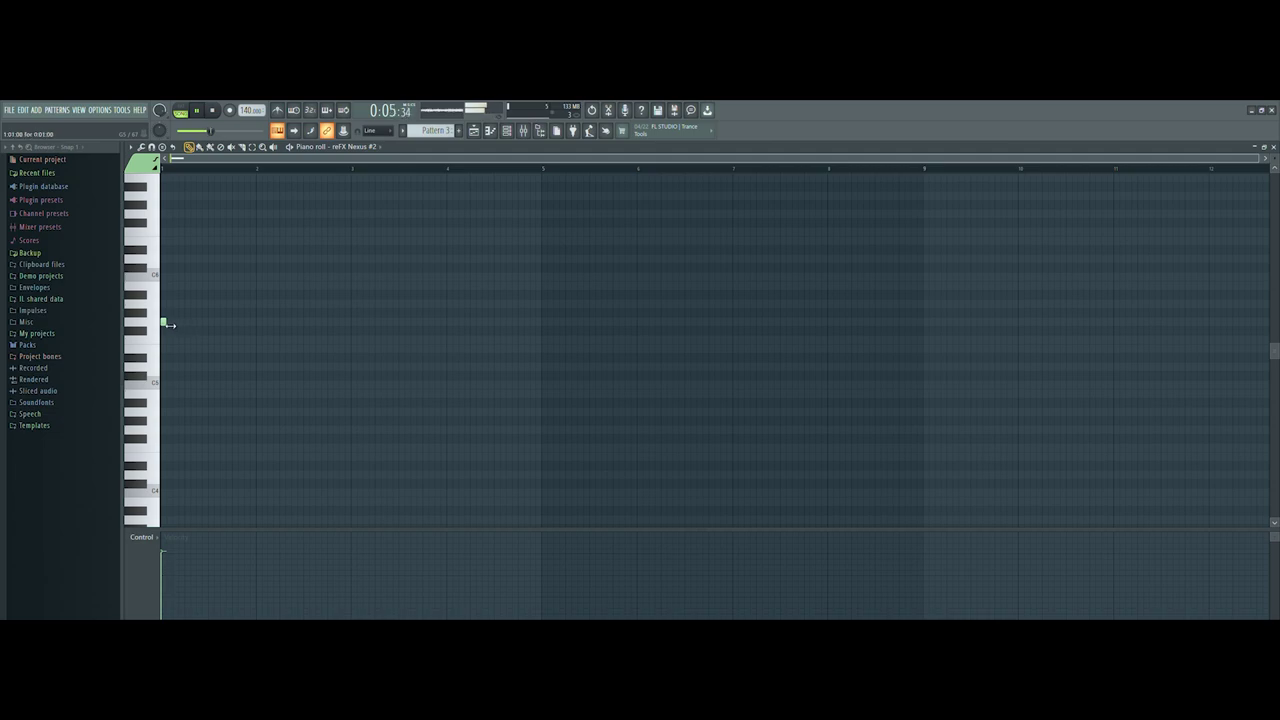
{"action": "key", "text": "space"}
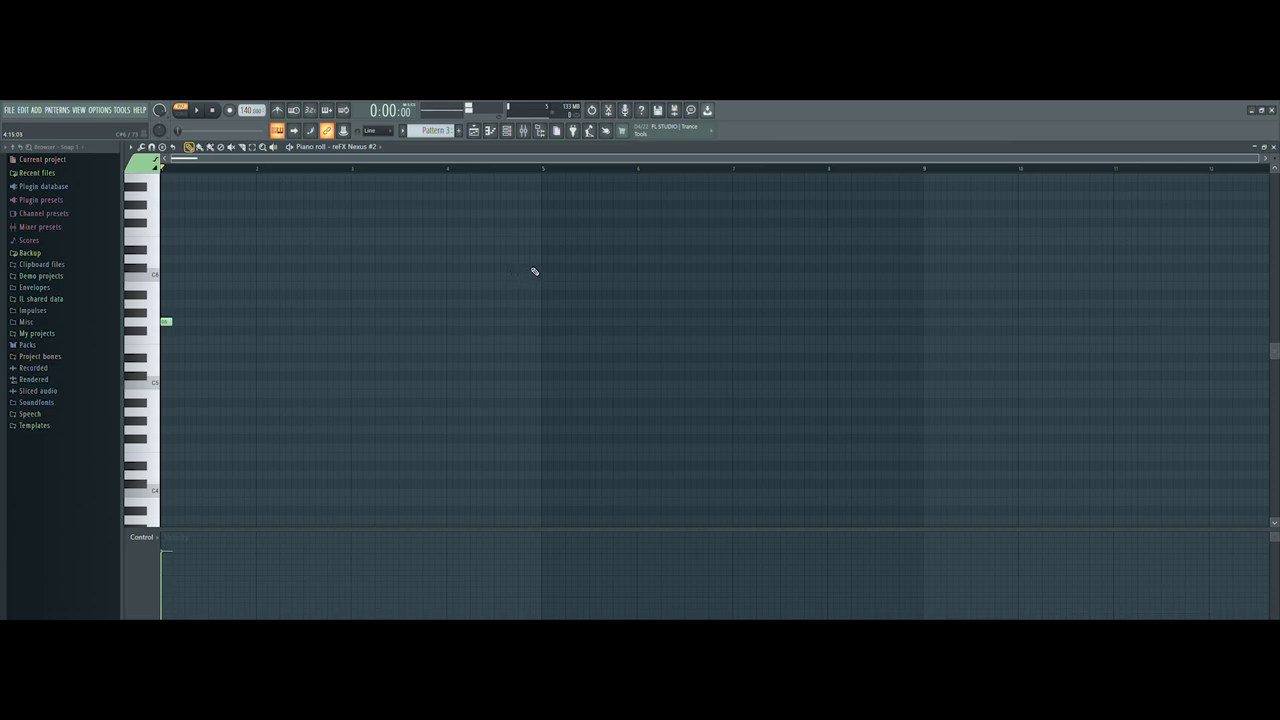
{"action": "key", "text": "space"}
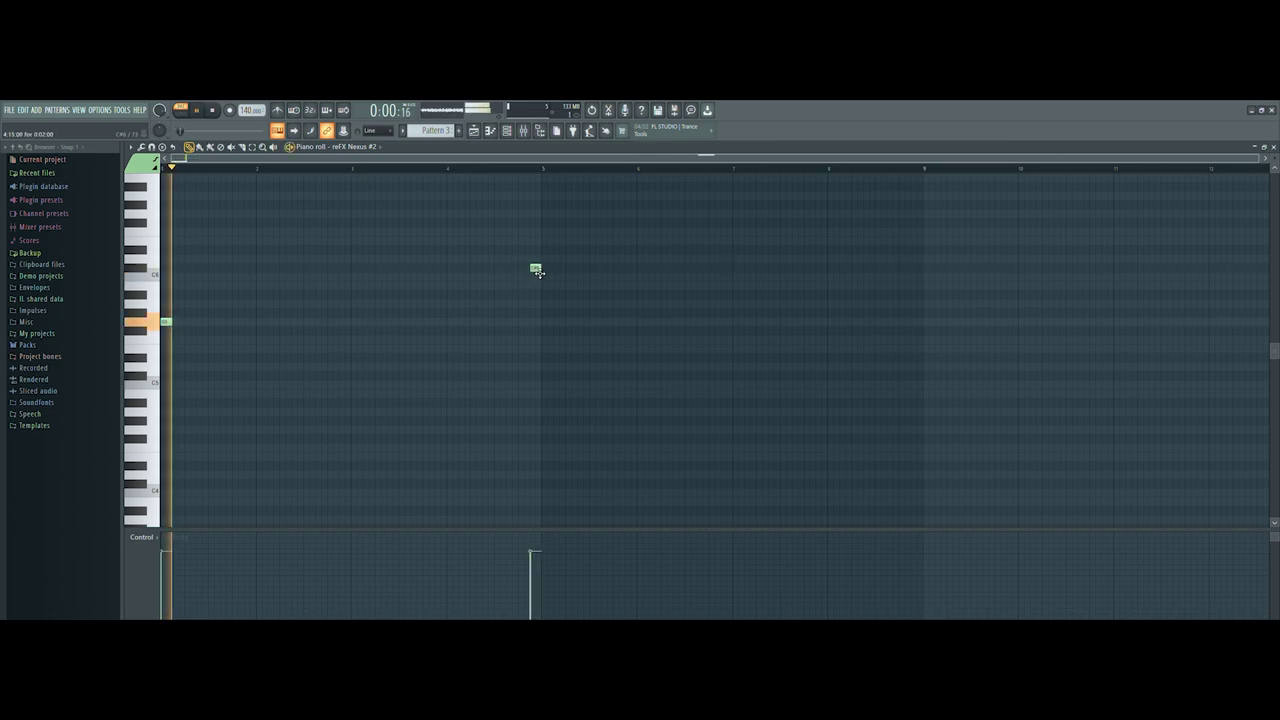
{"action": "left_click_drag", "start_coordinate": [540, 270], "coordinate": [539, 280]}
{"action": "key", "text": "space"}
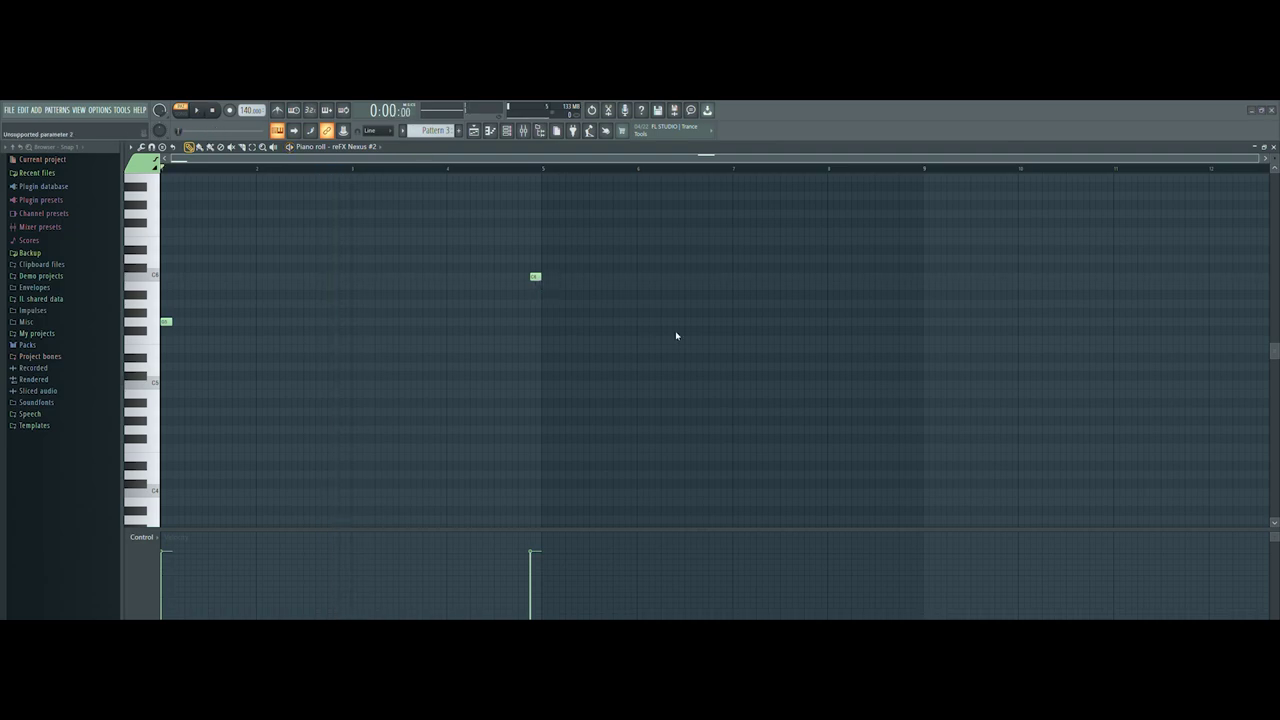
{"action": "key", "text": "space"}
{"action": "left_click_drag", "start_coordinate": [536, 279], "coordinate": [523, 279]}
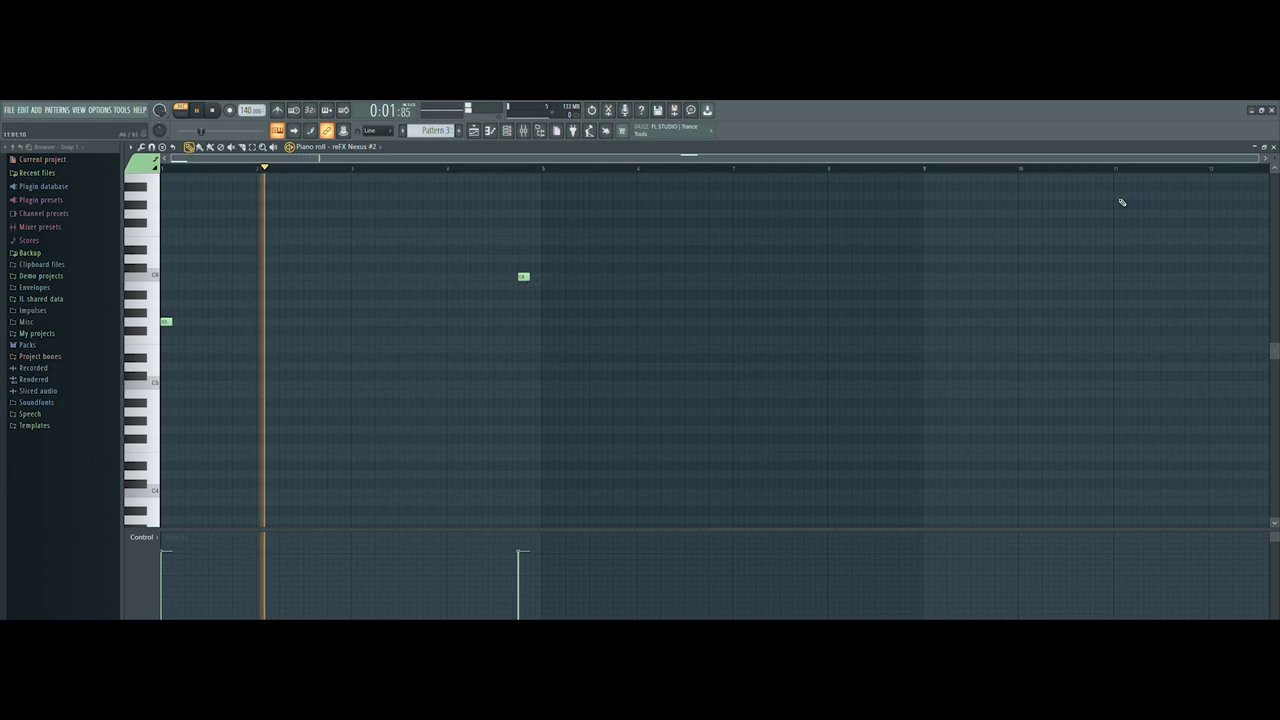
Return to the playlist in song mode and place Pattern 3 at bar 1 of Track 3, trimmed to one bar.
{"action": "left_click", "coordinate": [1273, 147]}
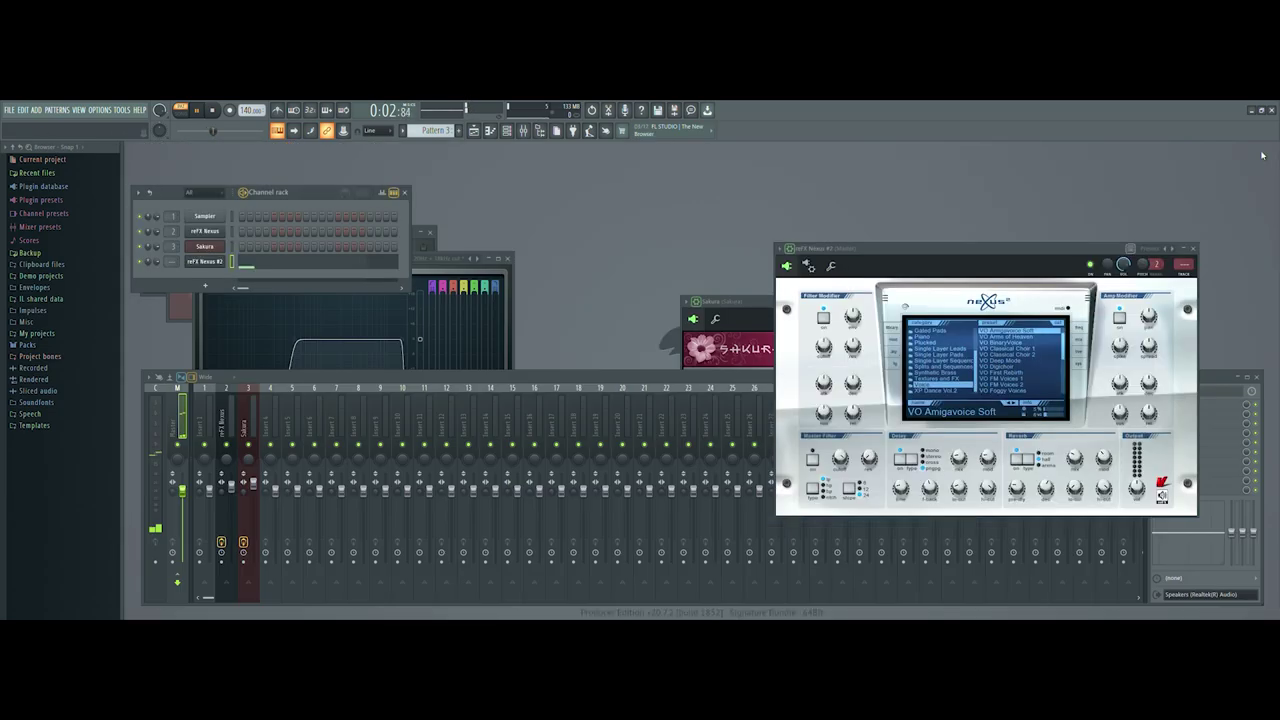
{"action": "left_click", "coordinate": [476, 131]}
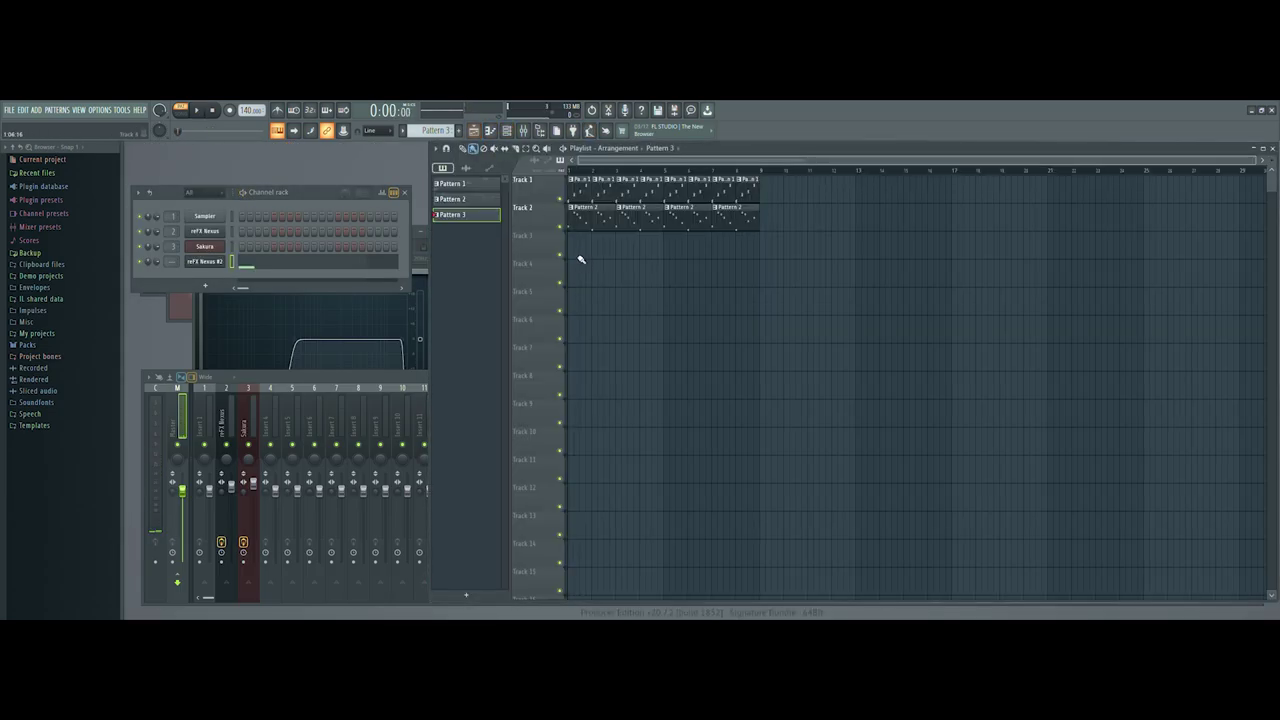
{"action": "left_click", "coordinate": [181, 111]}
{"action": "key", "text": "space"}
{"action": "left_click_drag", "start_coordinate": [668, 259], "coordinate": [653, 260]}
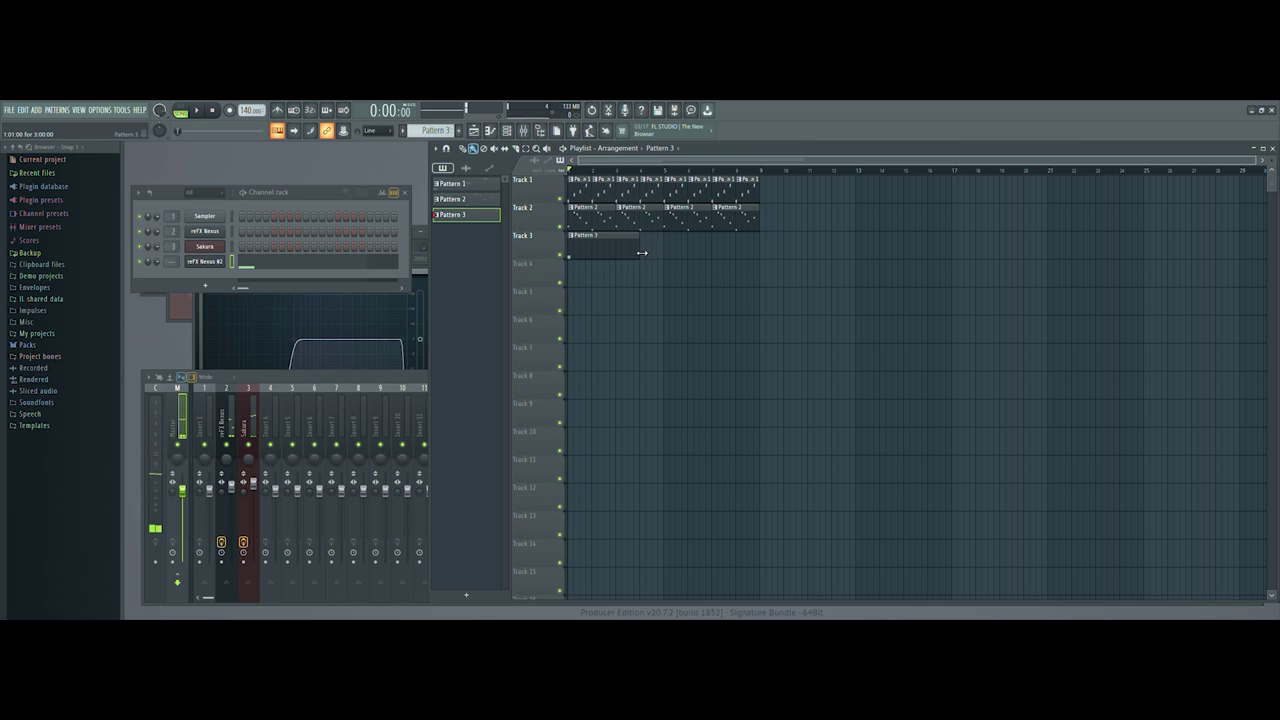
{"action": "key", "text": "space"}
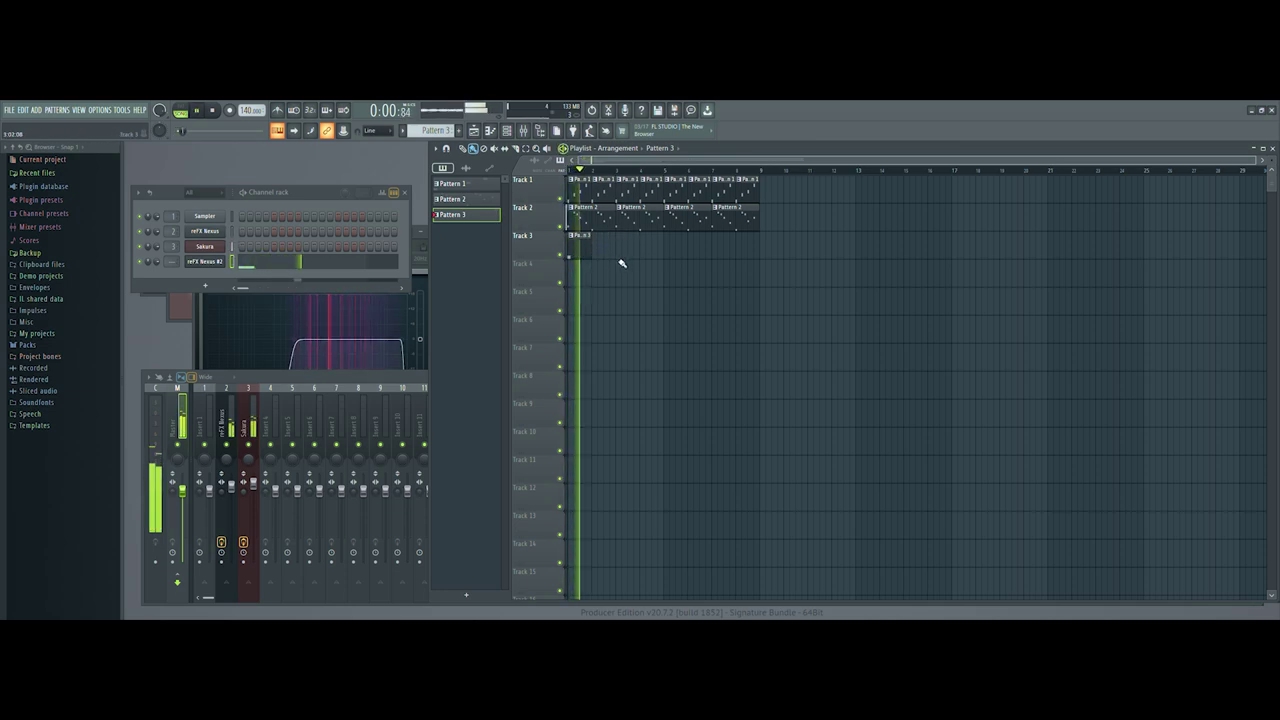
Repeat the one-bar Pattern 3 clip on Track 3 at bars 3, 5 and 7.
{"action": "left_click", "coordinate": [620, 247]}
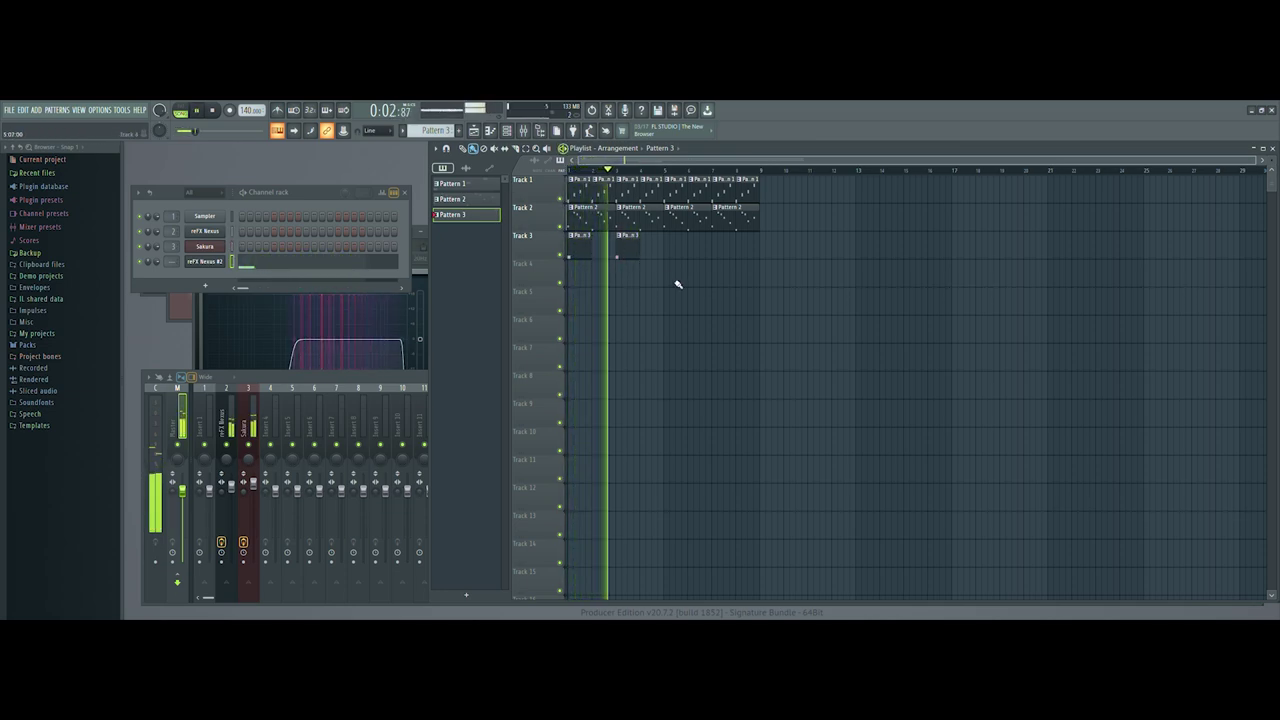
{"action": "left_click", "coordinate": [667, 247]}
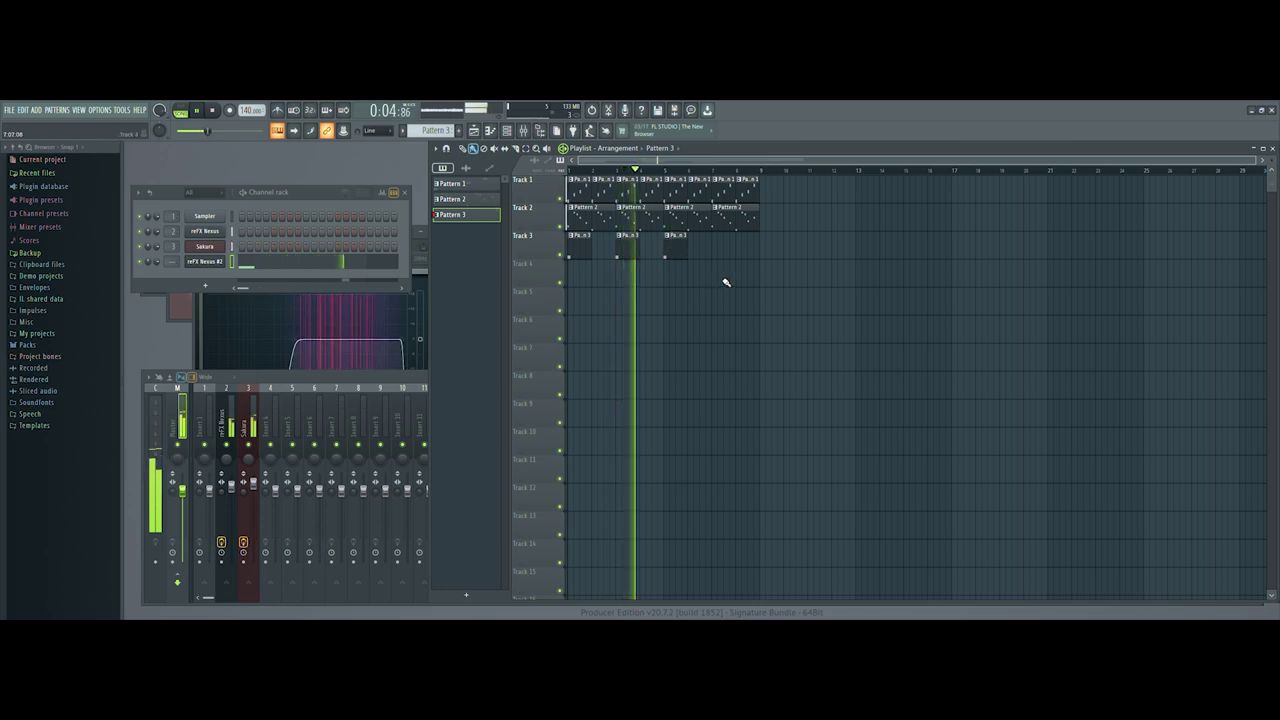
{"action": "left_click", "coordinate": [716, 248]}
Extend the bar 7 clip to four bars, slice it, and keep only its first bar and its last bar moved to bar 8.
{"action": "left_click_drag", "start_coordinate": [741, 249], "coordinate": [815, 250]}
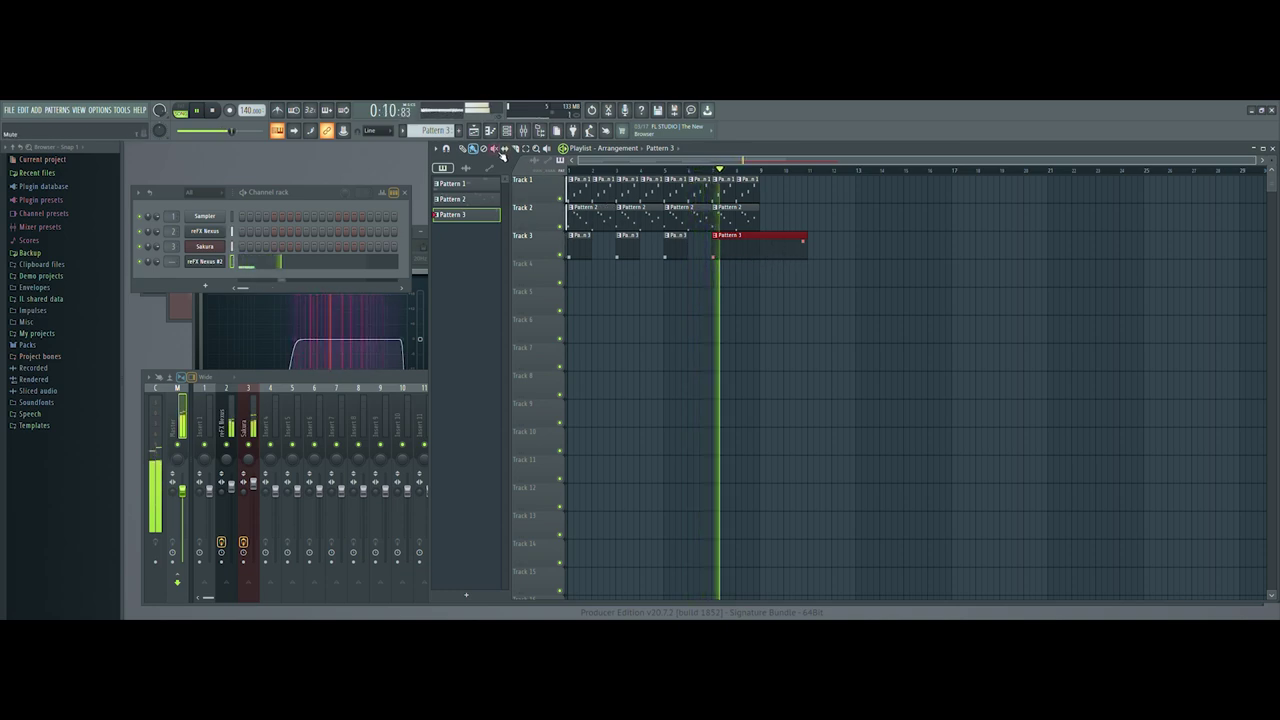
{"action": "left_click", "coordinate": [517, 150]}
{"action": "left_click_drag", "start_coordinate": [791, 226], "coordinate": [790, 270]}
{"action": "key", "text": "space"}
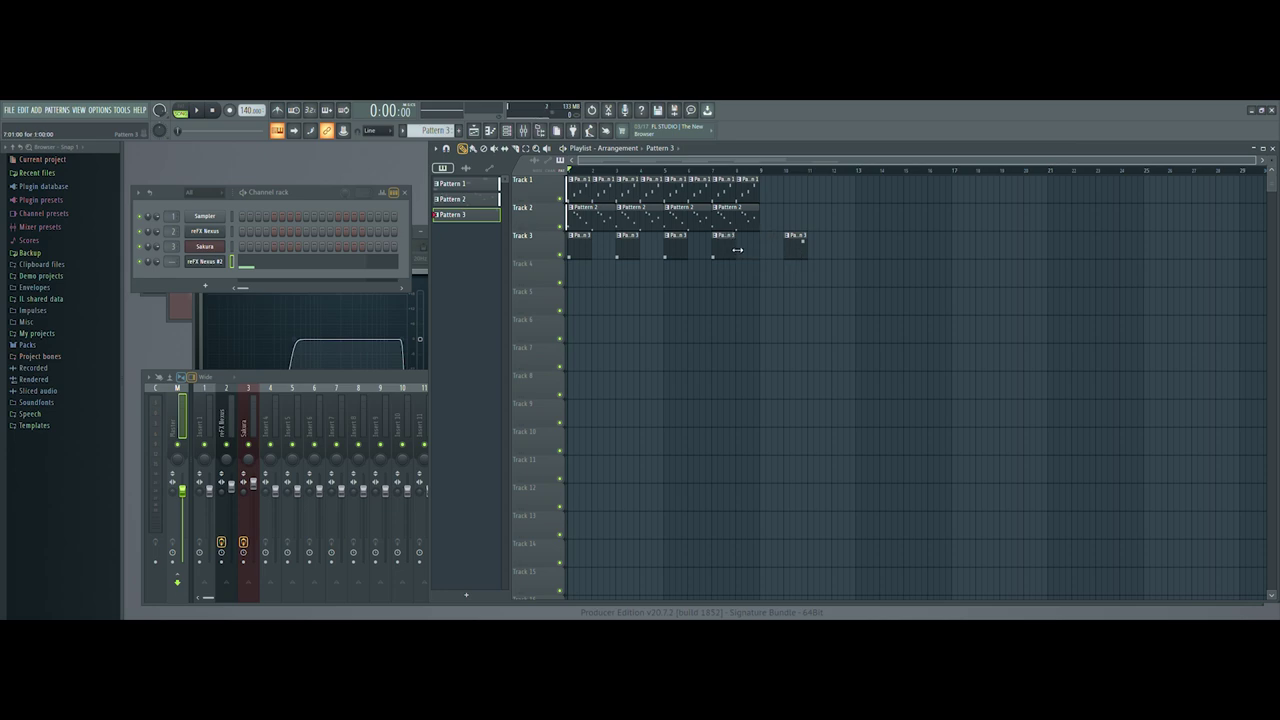
{"action": "key", "text": "space"}
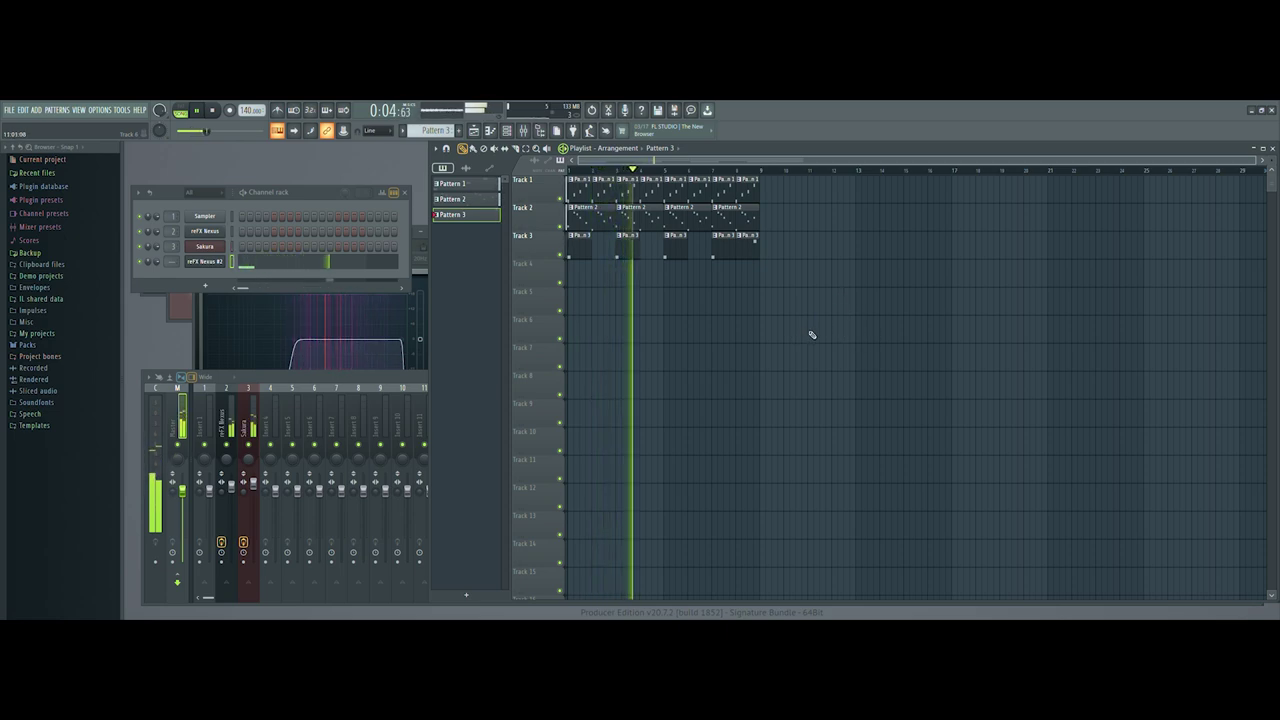
Route the reFX Nexus #2 channel to mixer insert 4 and lower that insert's fader slightly.
{"action": "left_click", "coordinate": [206, 261]}
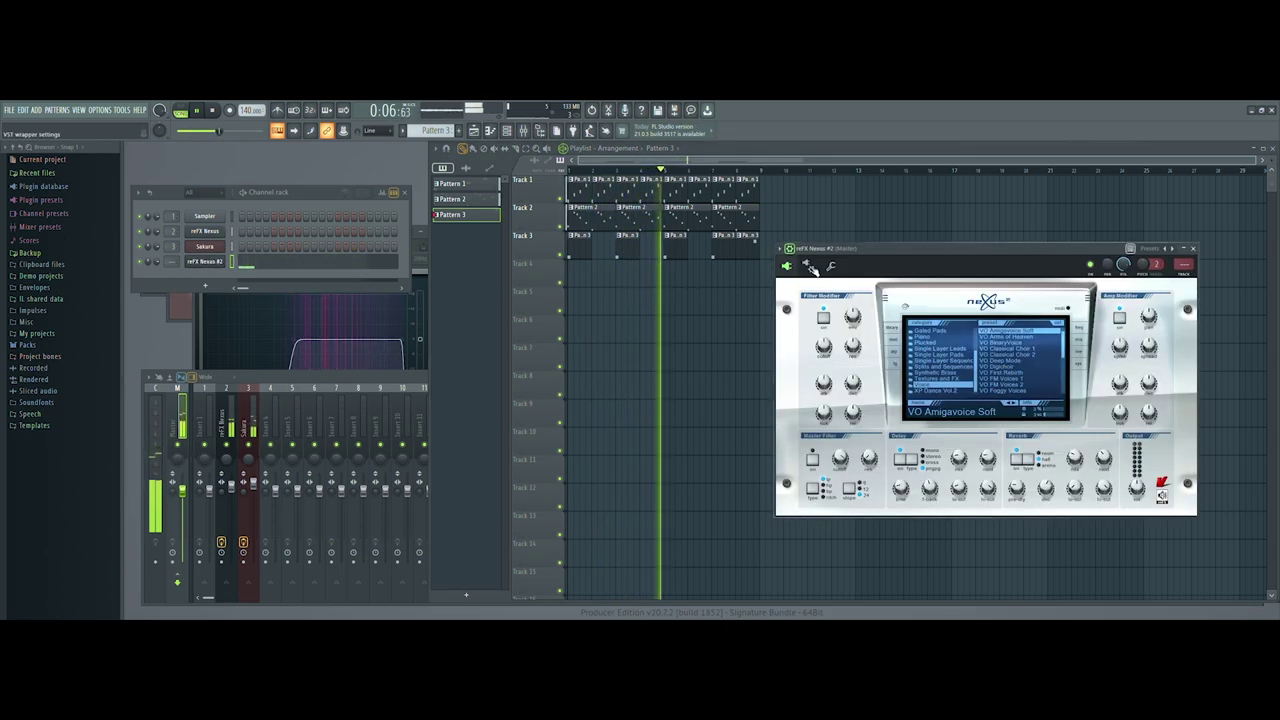
{"action": "key", "text": "ctrl+l"}
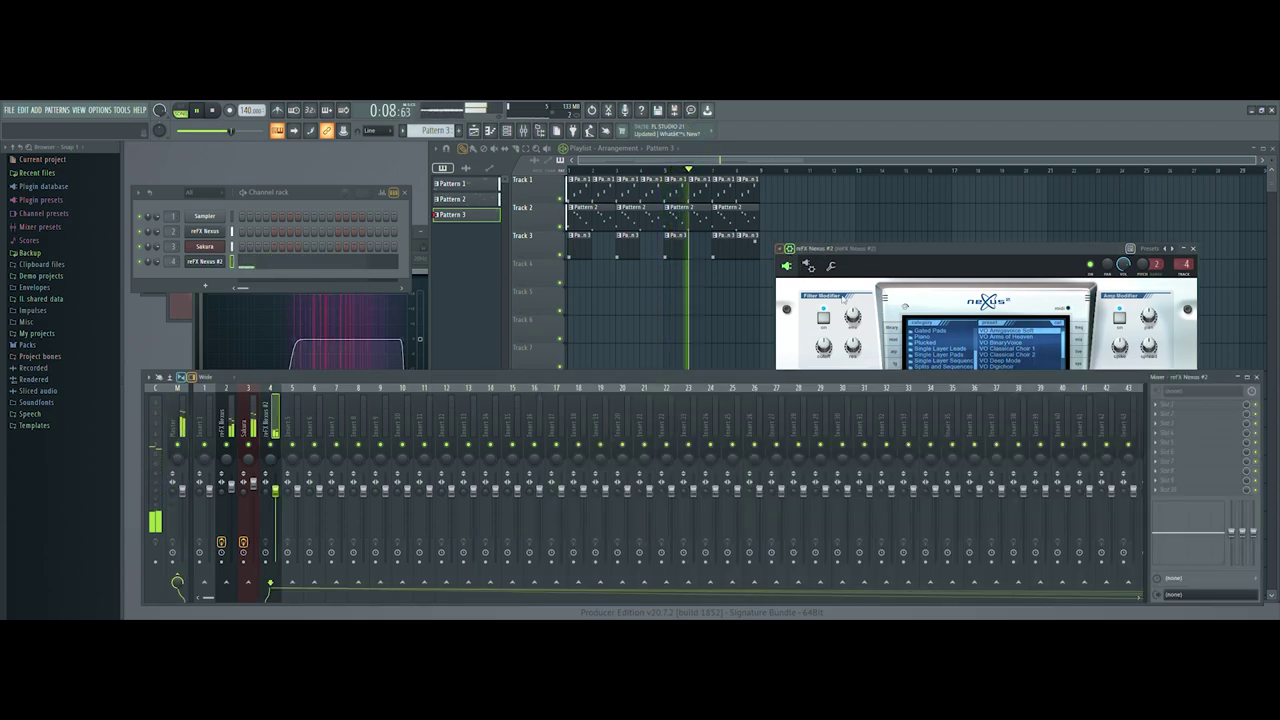
{"action": "left_click_drag", "start_coordinate": [278, 495], "coordinate": [278, 499]}
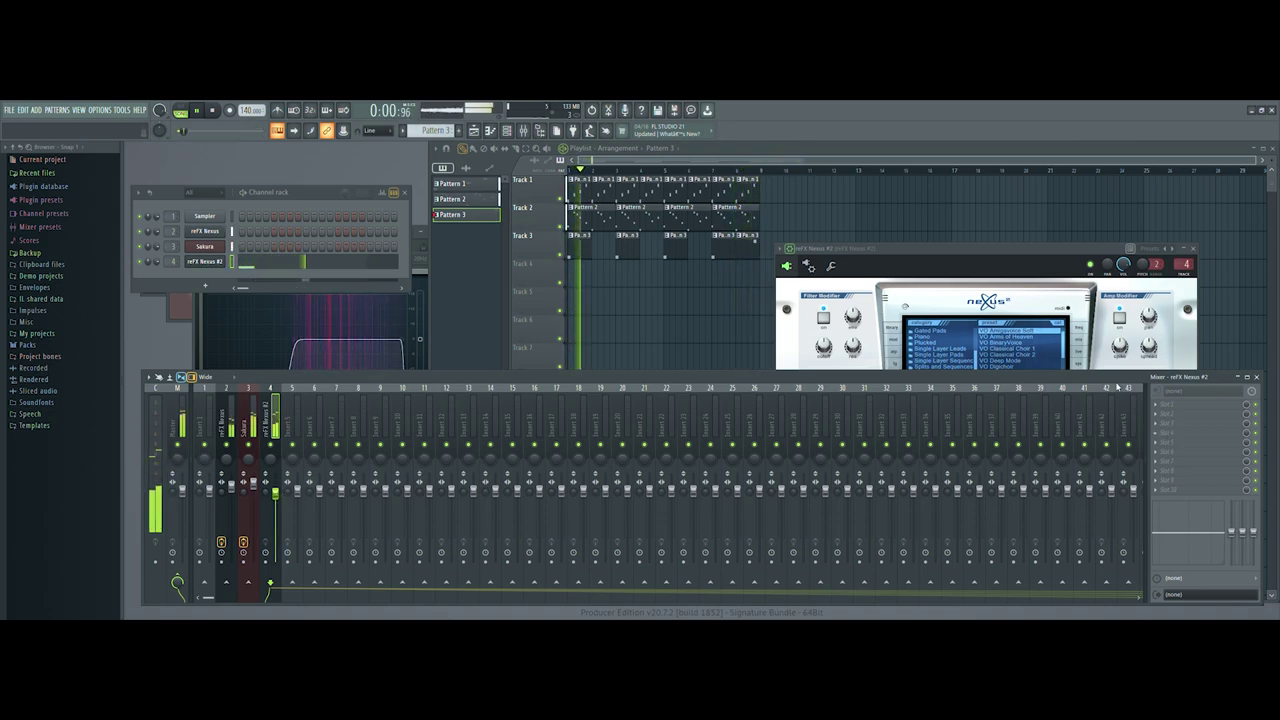
Add Fruity Reeverb 2 to slot 4 of the reFX Nexus #2 insert and adjust its wet level, room size and high damping.
{"action": "left_click", "coordinate": [1174, 432]}
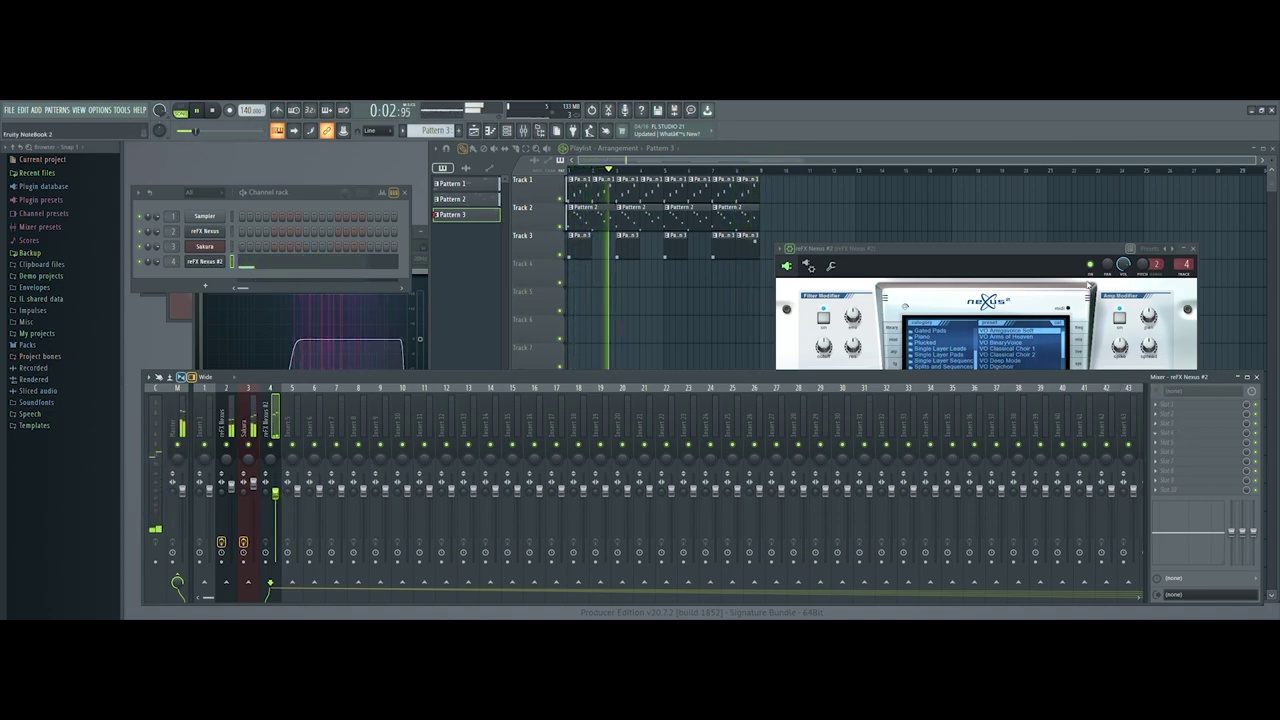
{"action": "left_click", "coordinate": [1000, 262]}
{"action": "left_click_drag", "start_coordinate": [449, 290], "coordinate": [449, 279]}
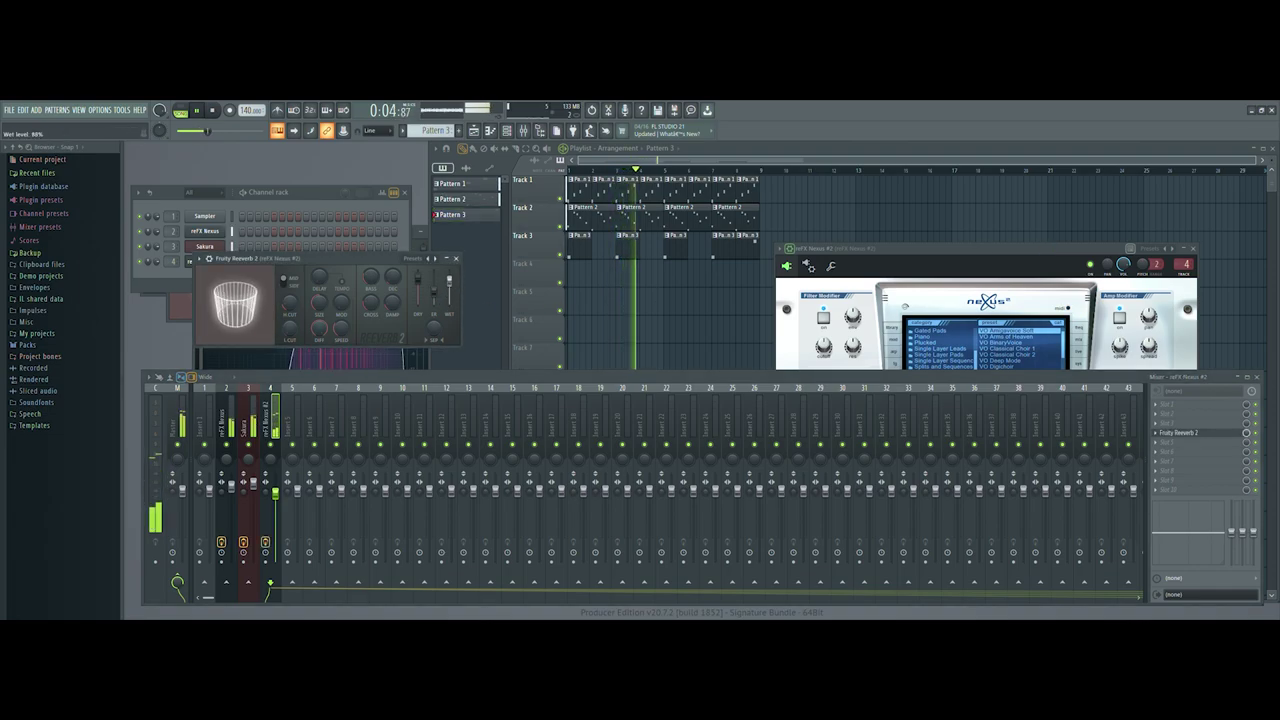
{"action": "left_click_drag", "start_coordinate": [319, 303], "coordinate": [319, 270]}
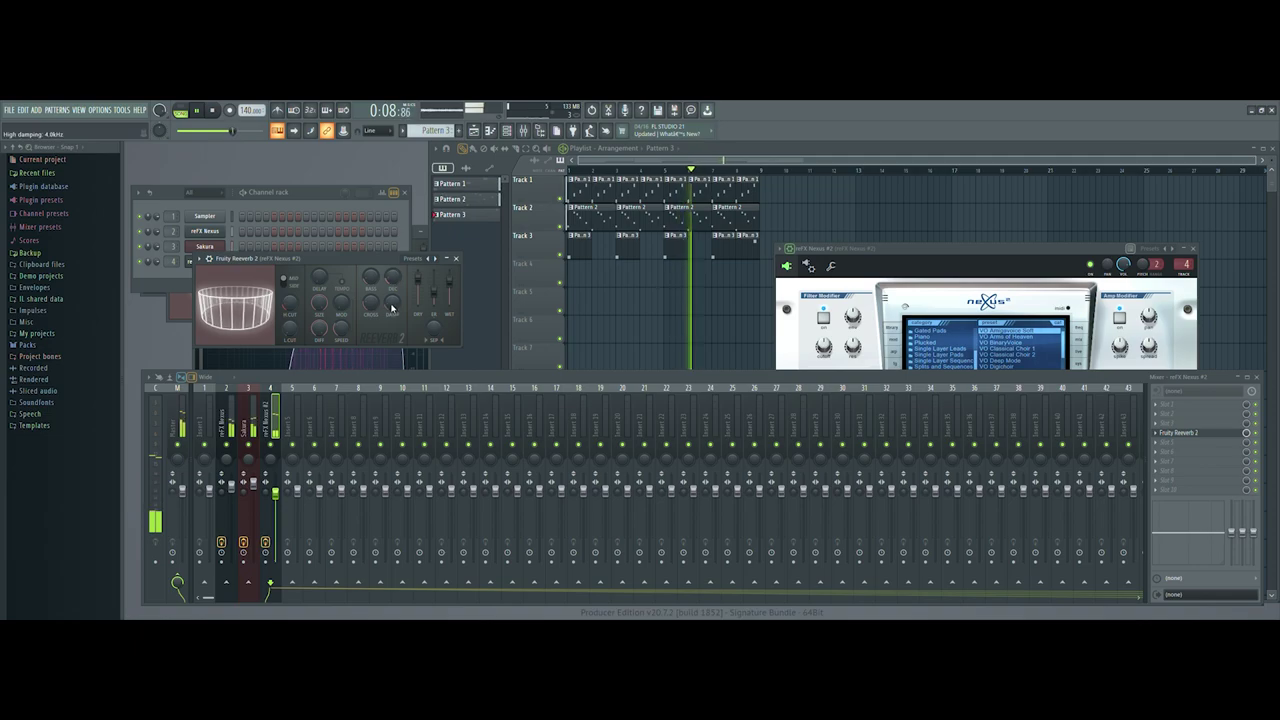
{"action": "left_click_drag", "start_coordinate": [392, 307], "coordinate": [392, 304]}
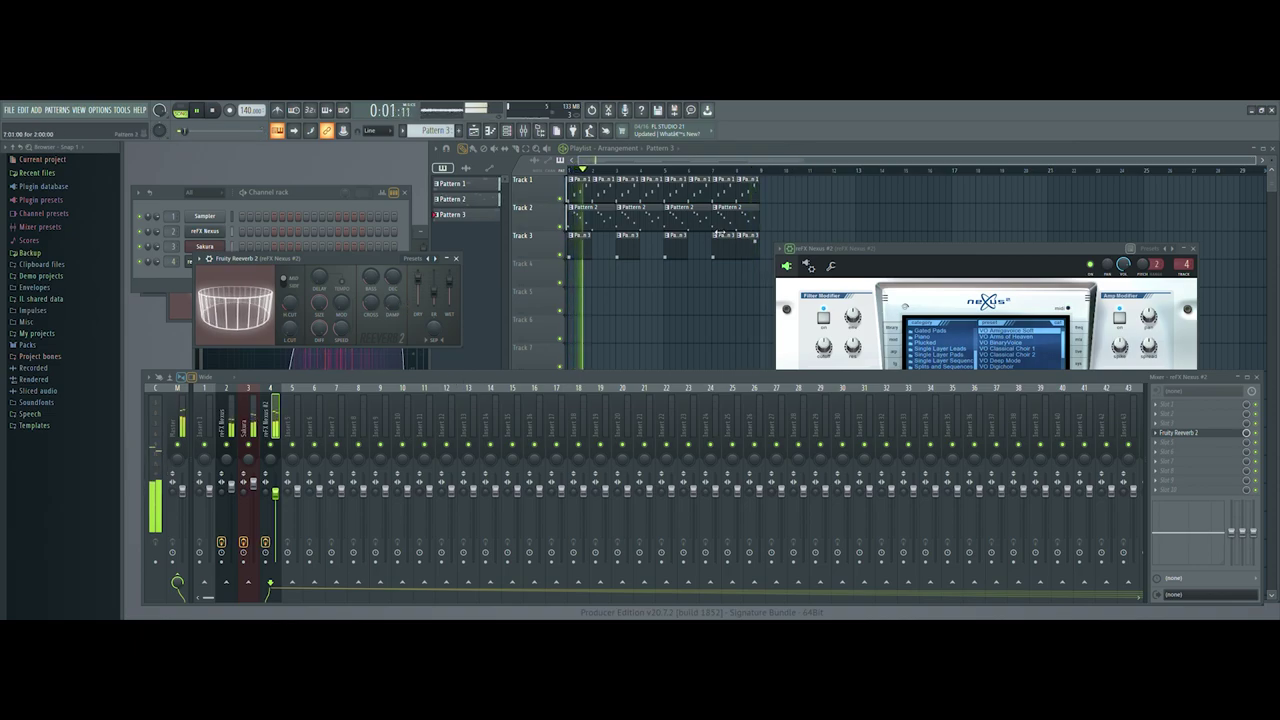
Shorten the C6 note in bar 4 of Pattern 3 to about half its length and replay the arrangement.
{"action": "key", "text": "F7"}
{"action": "left_click_drag", "start_coordinate": [581, 158], "coordinate": [170, 158]}
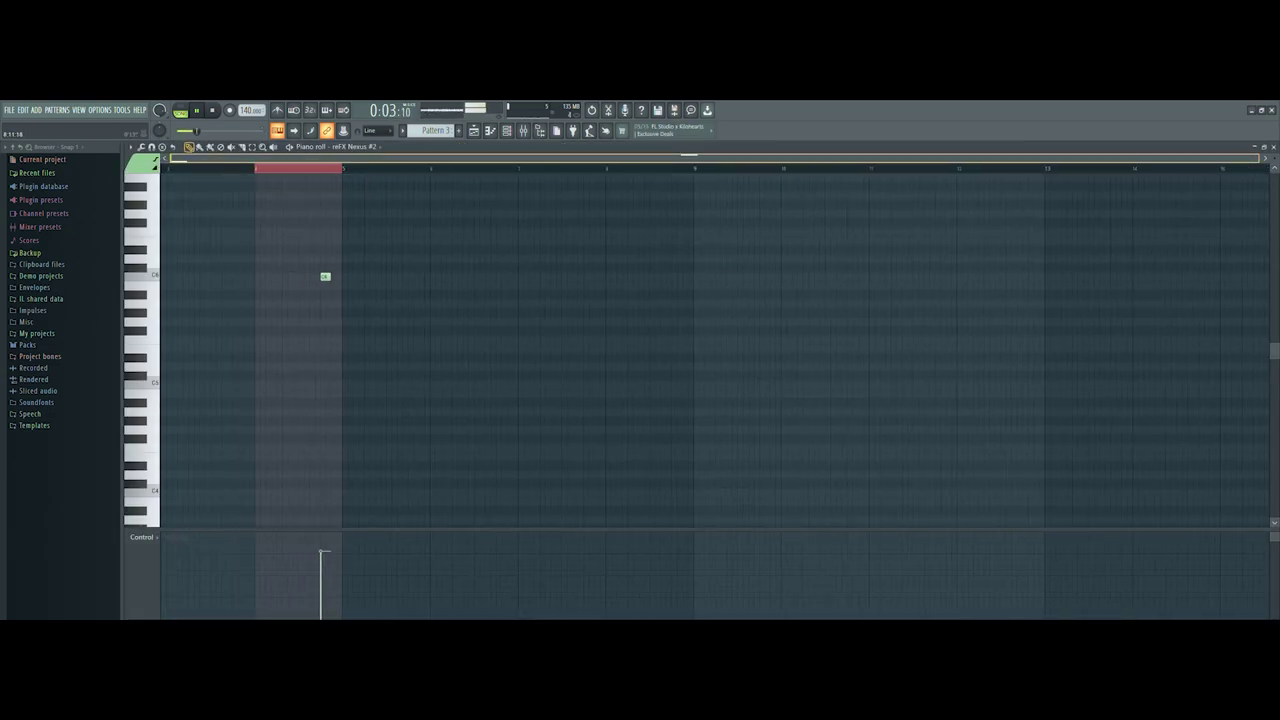
{"action": "left_click_drag", "start_coordinate": [1257, 158], "coordinate": [1064, 158]}
{"action": "left_click_drag", "start_coordinate": [1105, 158], "coordinate": [950, 158]}
{"action": "left_click_drag", "start_coordinate": [434, 158], "coordinate": [543, 158]}
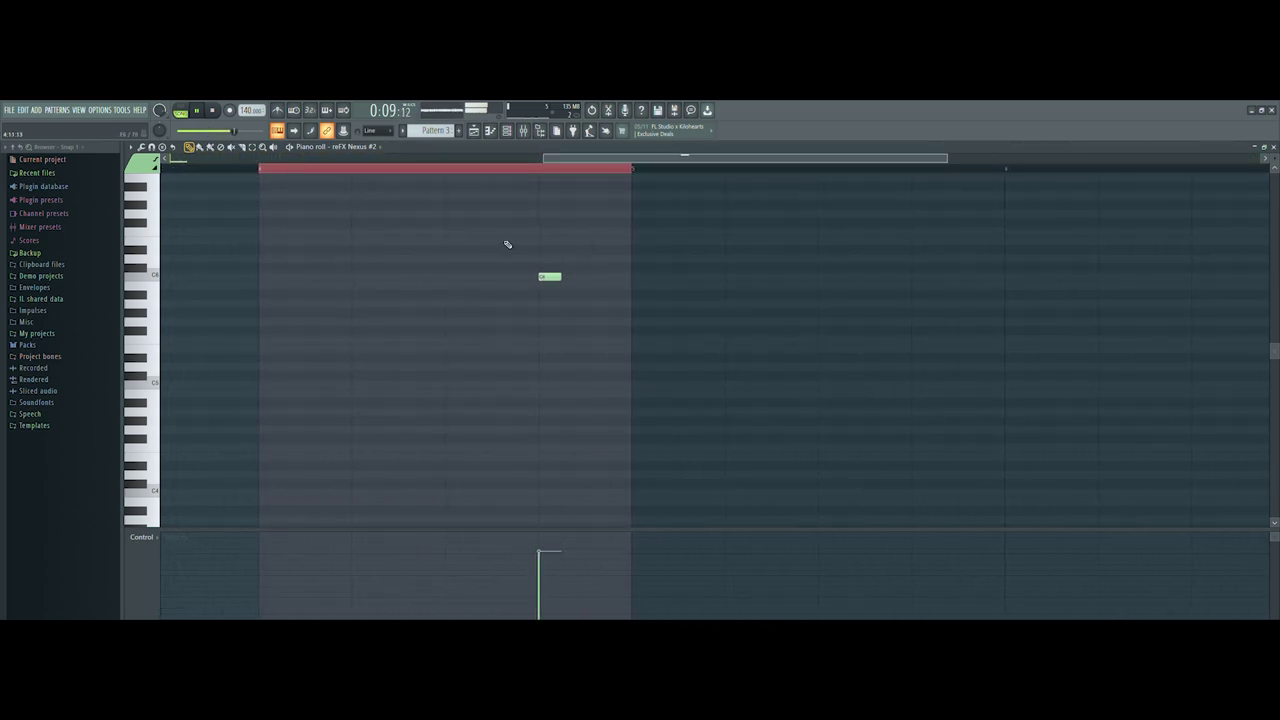
{"action": "left_click_drag", "start_coordinate": [565, 171], "coordinate": [196, 158]}
{"action": "key", "text": "ctrl+d"}
{"action": "left_click_drag", "start_coordinate": [794, 158], "coordinate": [1278, 158]}
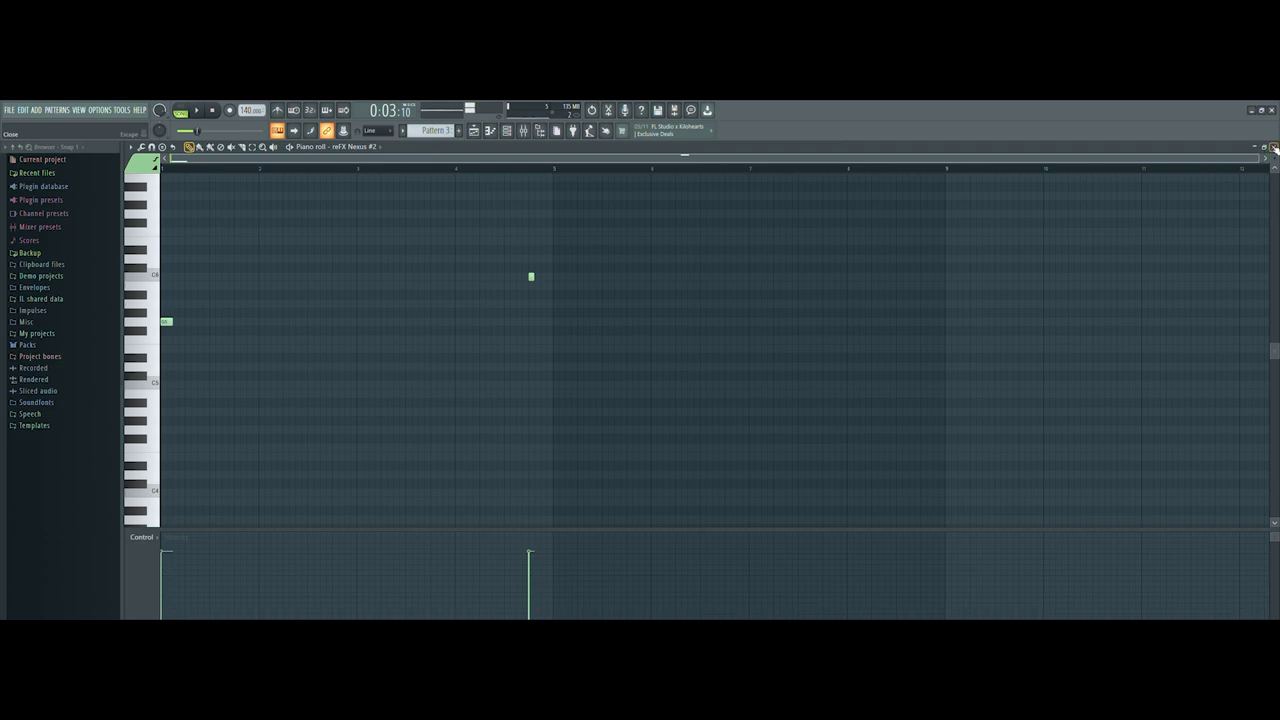
{"action": "left_click", "coordinate": [1273, 147]}
{"action": "key", "text": "space"}
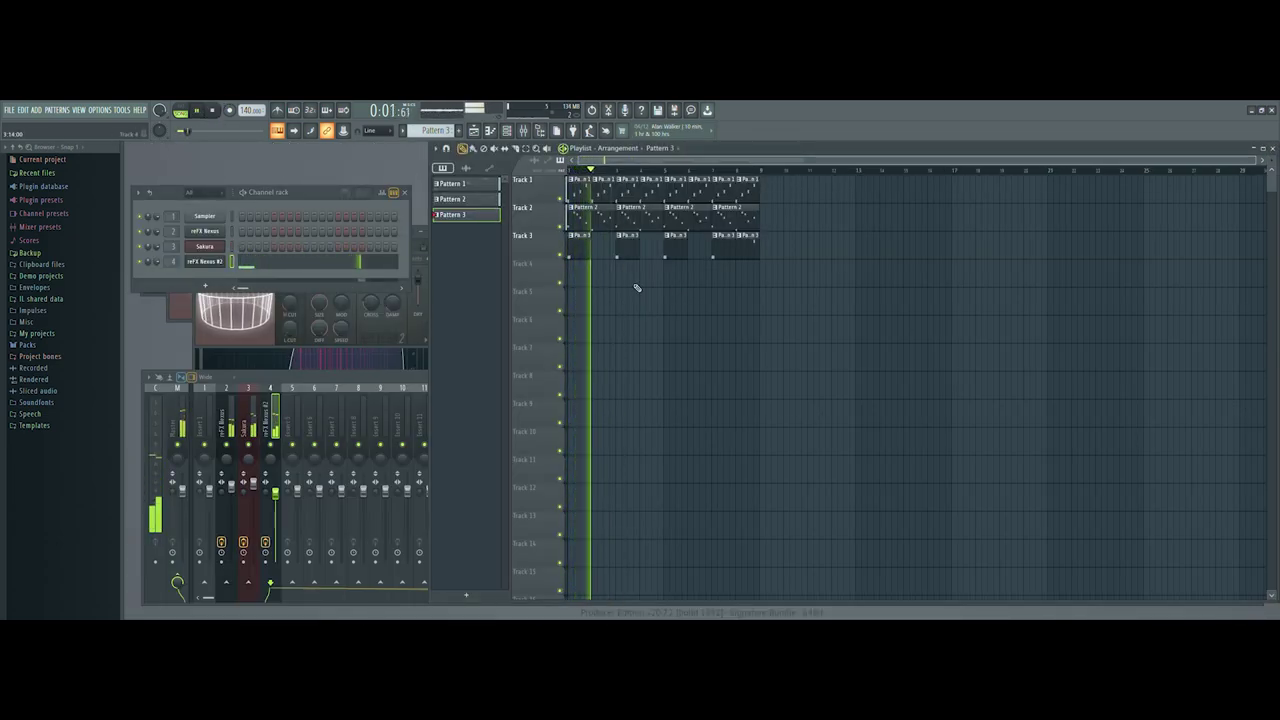
Create Pattern 4 and add a third reFX Nexus channel set to cut itself when retriggered.
{"action": "left_click", "coordinate": [447, 131]}
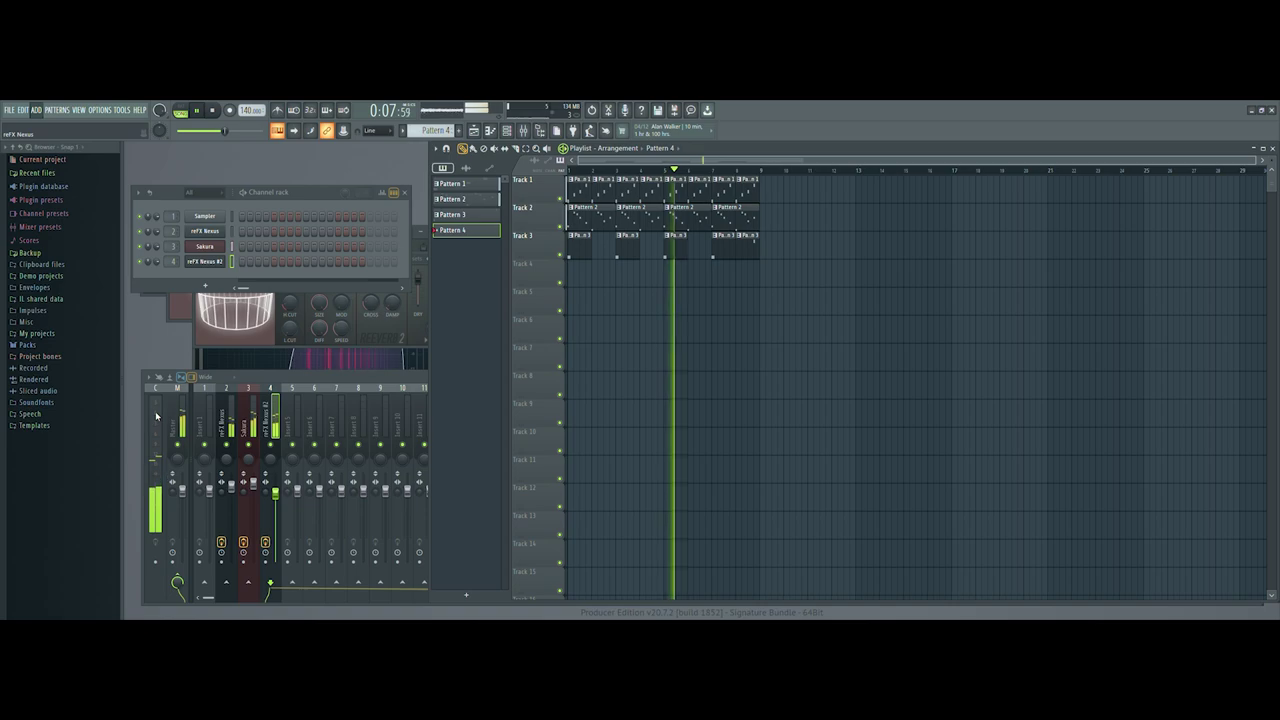
{"action": "left_click_drag", "start_coordinate": [449, 285], "coordinate": [589, 272]}
{"action": "left_click", "coordinate": [373, 273]}
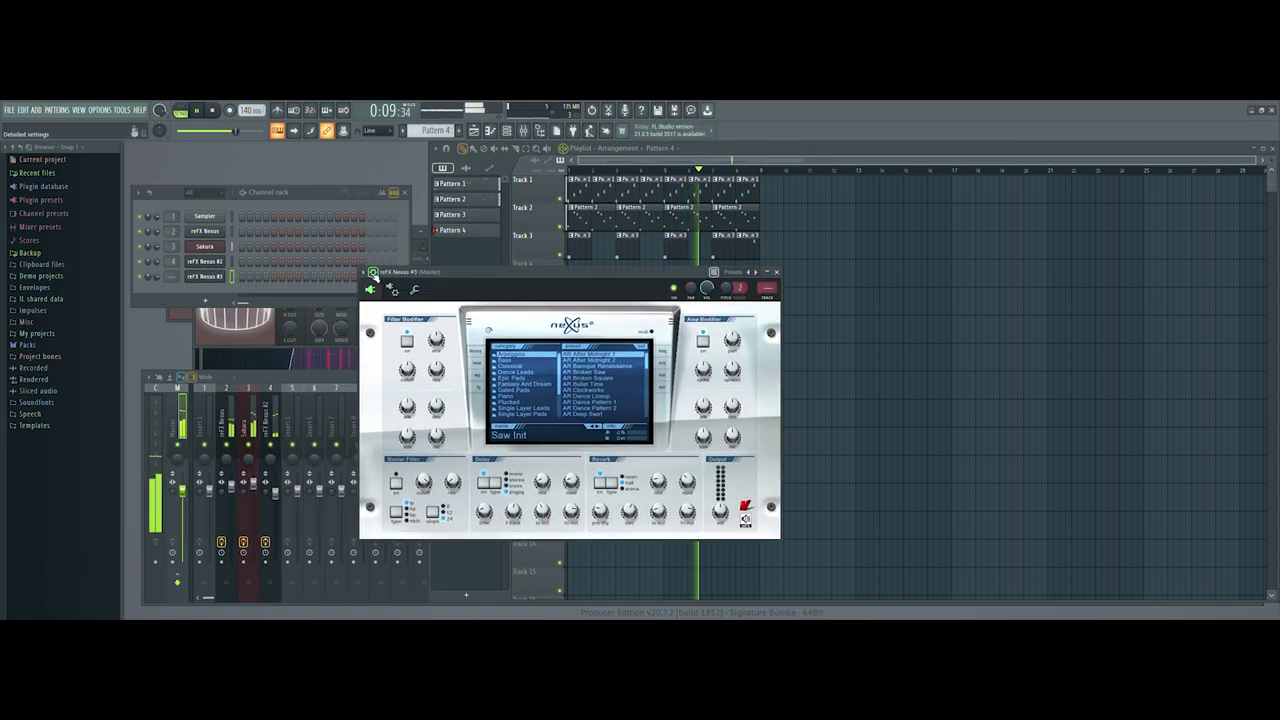
{"action": "left_click", "coordinate": [415, 291]}
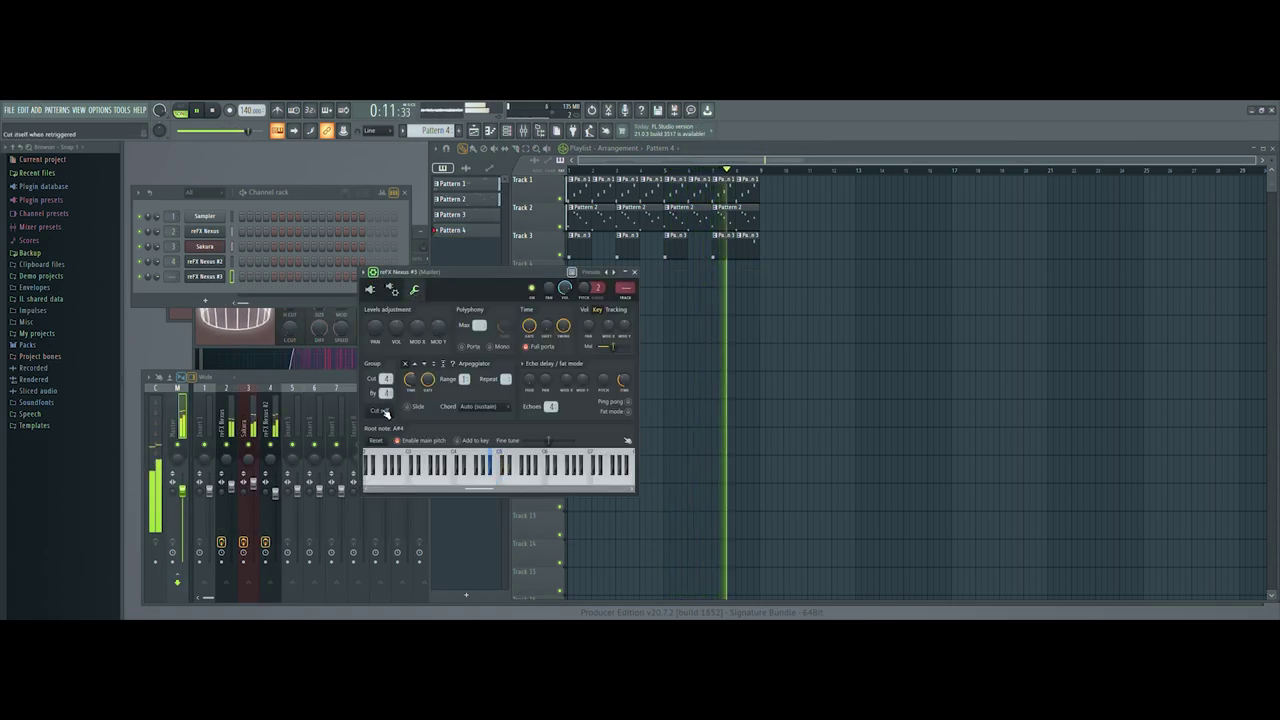
{"action": "left_click", "coordinate": [371, 290]}
Load the BA Deep Pad Sine 1 preset from the bass category in reFX Nexus #3 and recheck the channel's miscellaneous settings.
{"action": "left_click", "coordinate": [515, 361]}
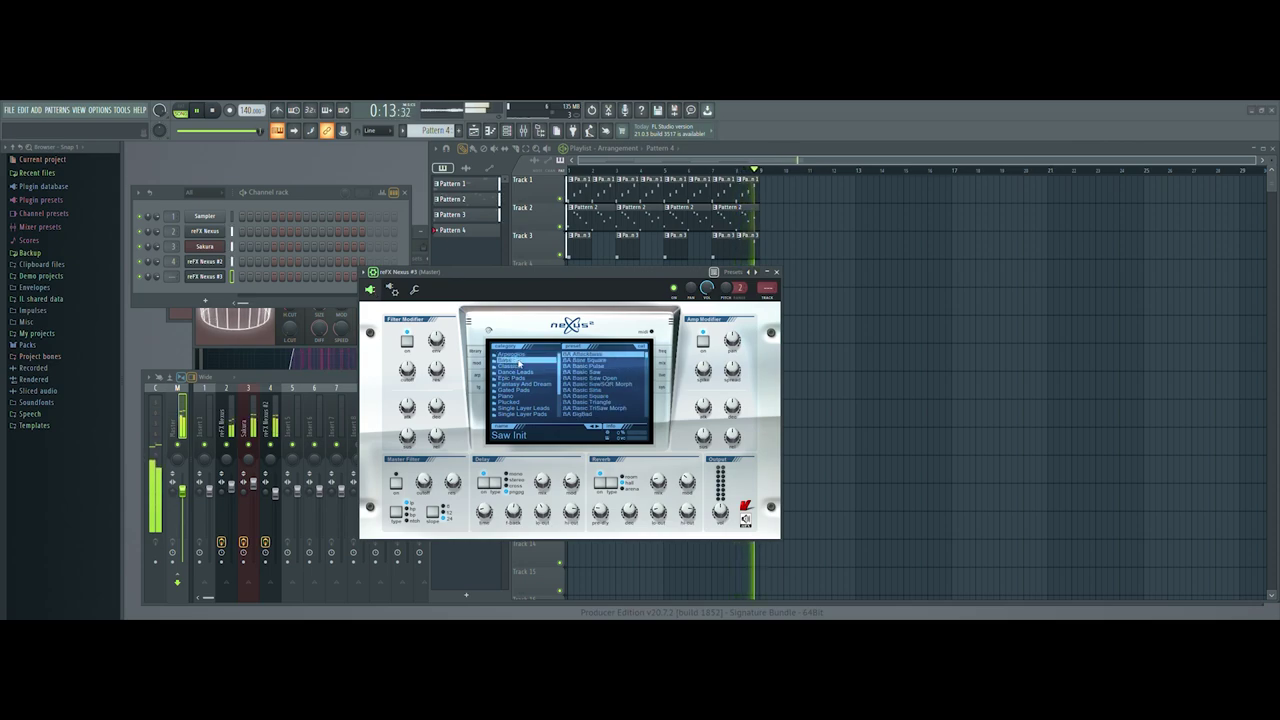
{"action": "left_click", "coordinate": [600, 394]}
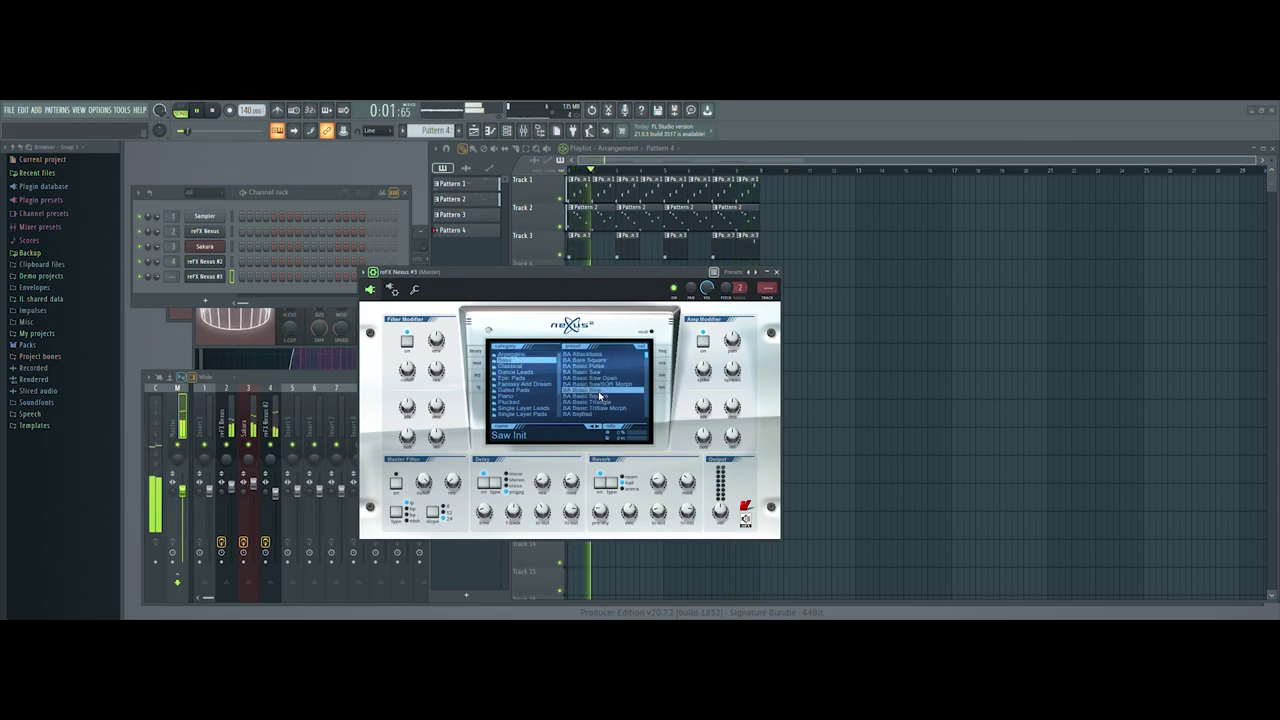
{"action": "scroll", "coordinate": [647, 358], "scroll_direction": "down", "scroll_amount": 3}
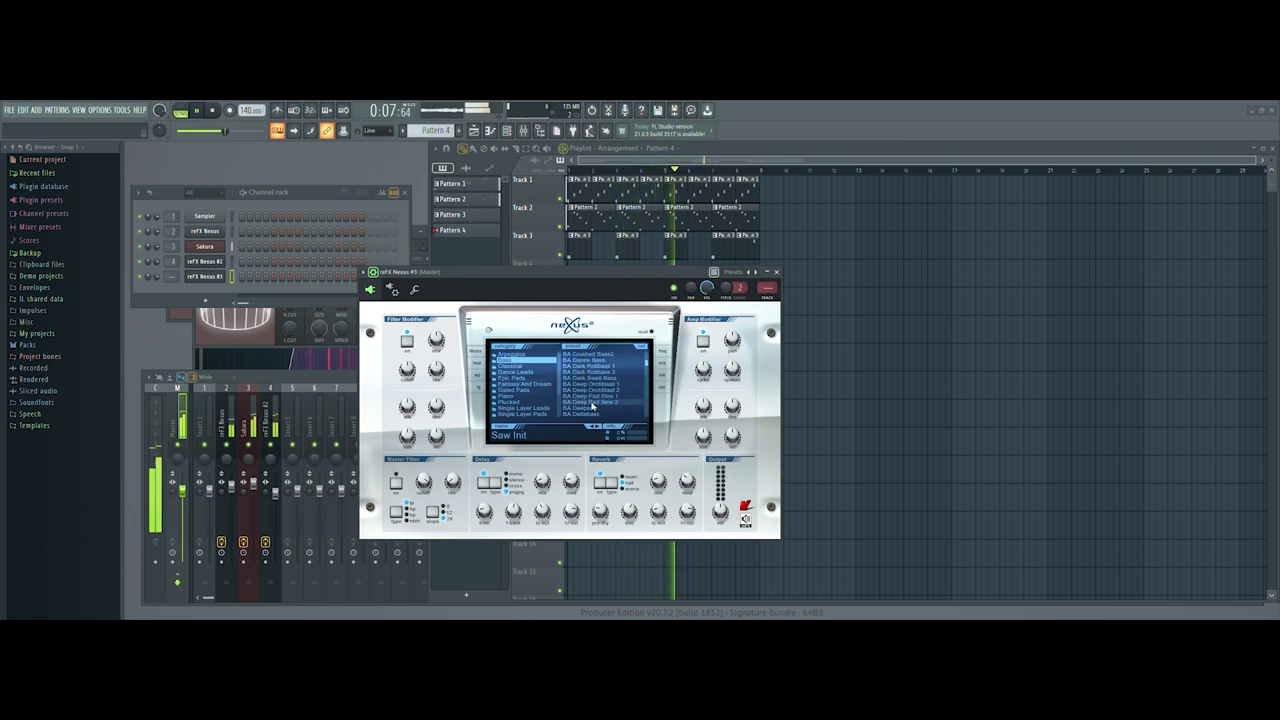
{"action": "left_click", "coordinate": [592, 397]}
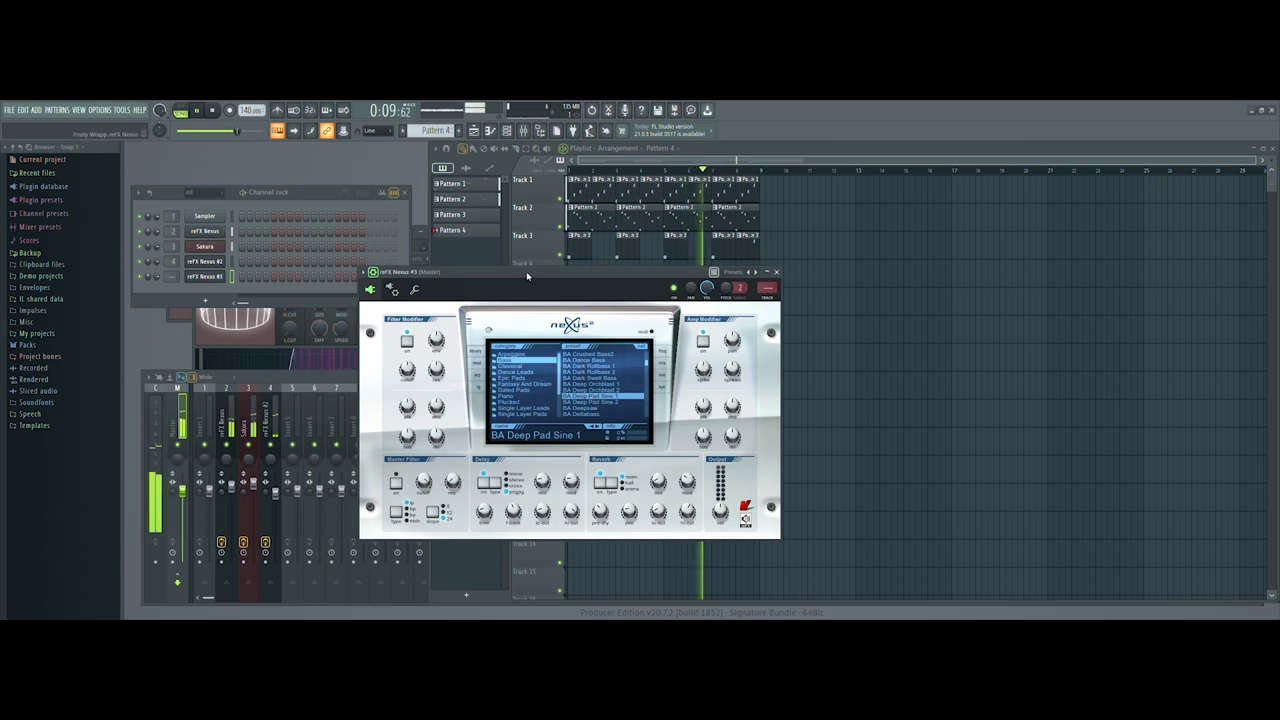
{"action": "left_click_drag", "start_coordinate": [526, 271], "coordinate": [593, 284]}
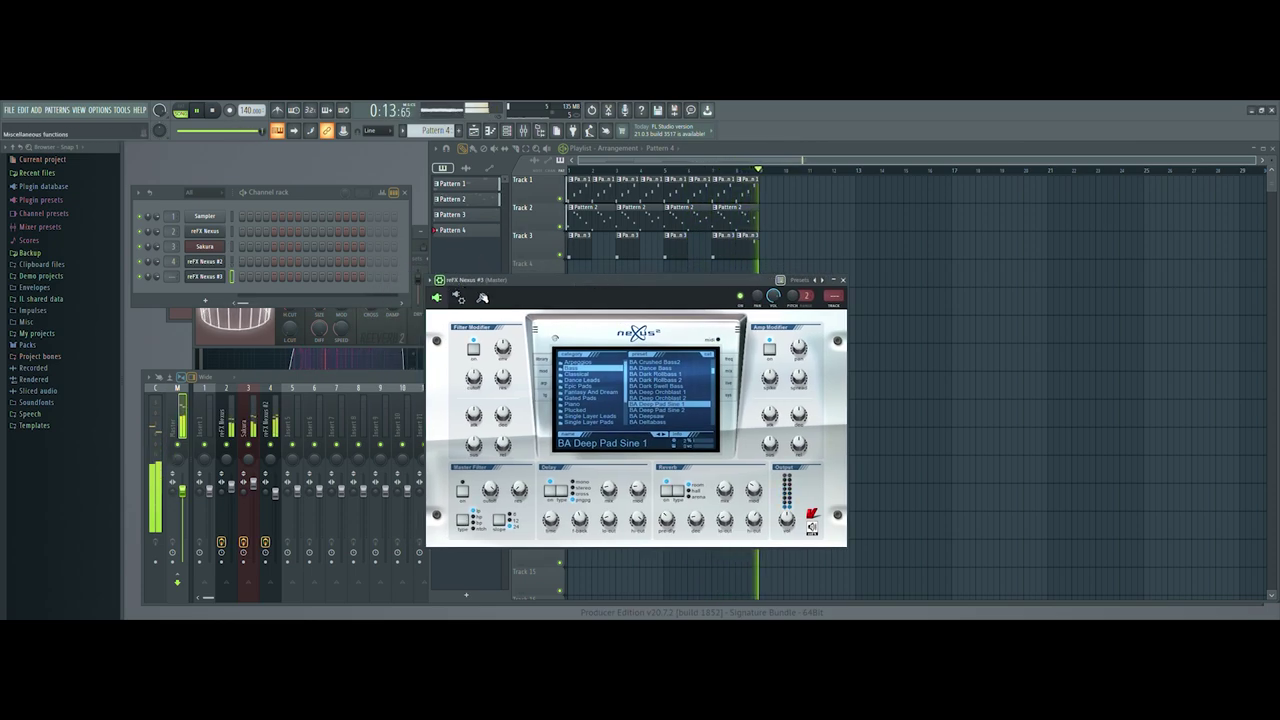
{"action": "left_click", "coordinate": [482, 298]}
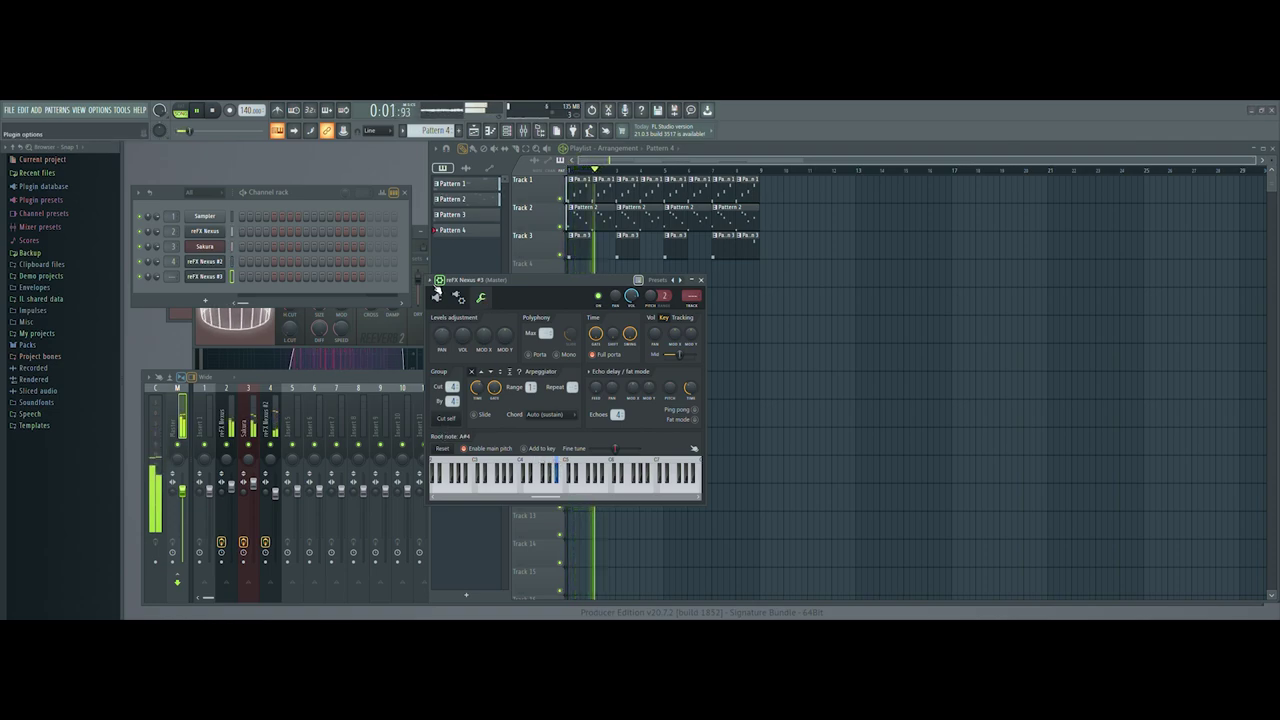
{"action": "left_click", "coordinate": [437, 298]}
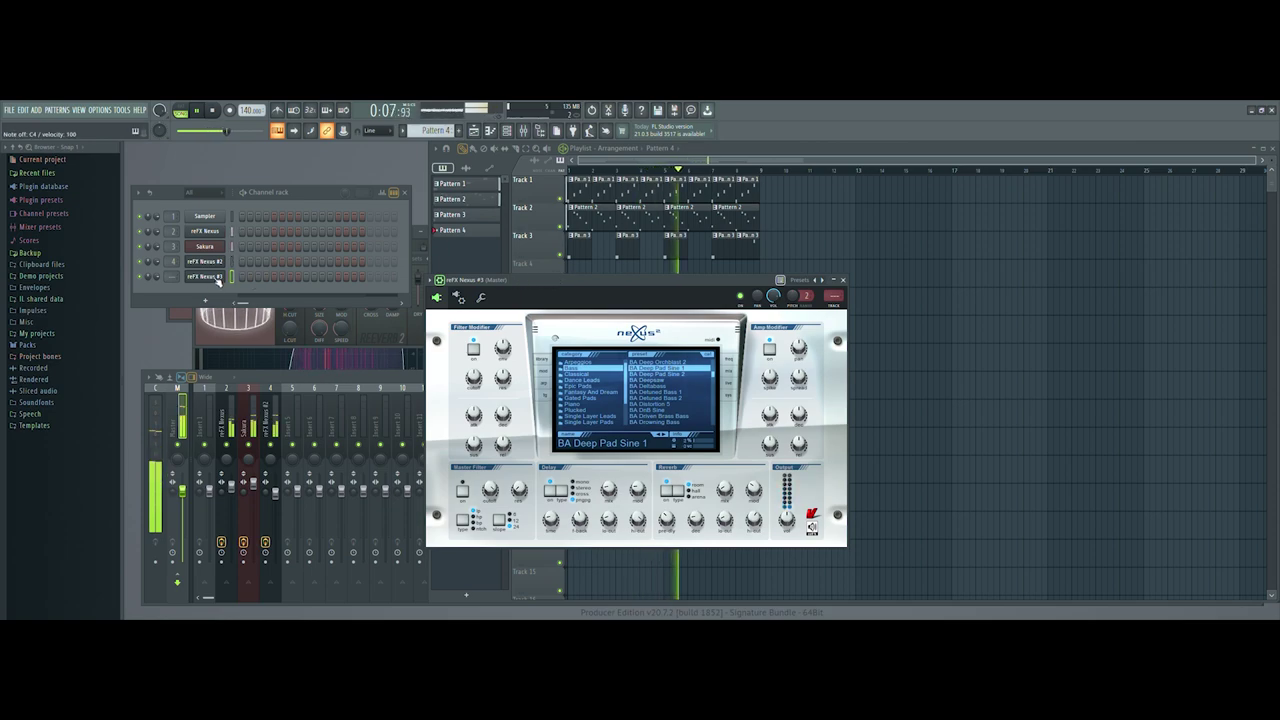
Place a one-bar G3 note at bar 1 in the piano roll of reFX Nexus #3 for Pattern 4.
{"action": "key", "text": "F7"}
{"action": "scroll", "coordinate": [154, 478], "scroll_direction": "down", "scroll_amount": 1}
{"action": "scroll", "coordinate": [154, 470], "scroll_direction": "down", "scroll_amount": 4}
{"action": "left_click", "coordinate": [152, 450]}
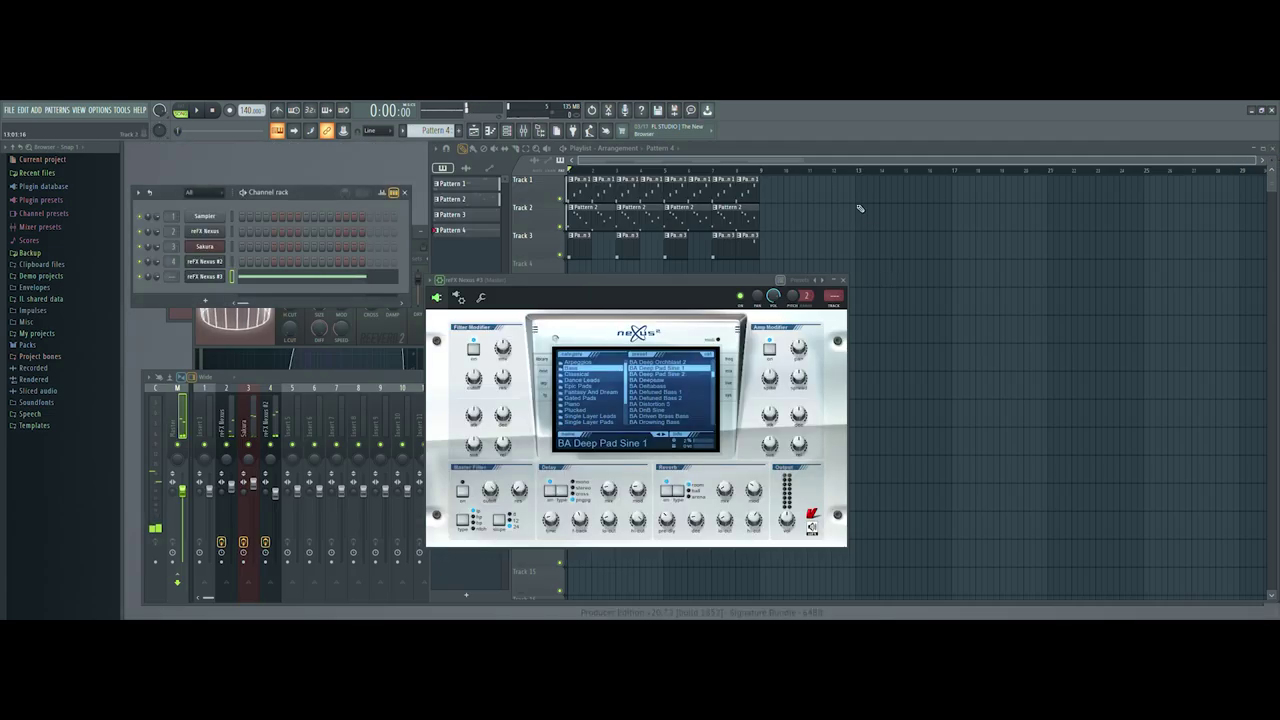
{"action": "left_click", "coordinate": [783, 160]}
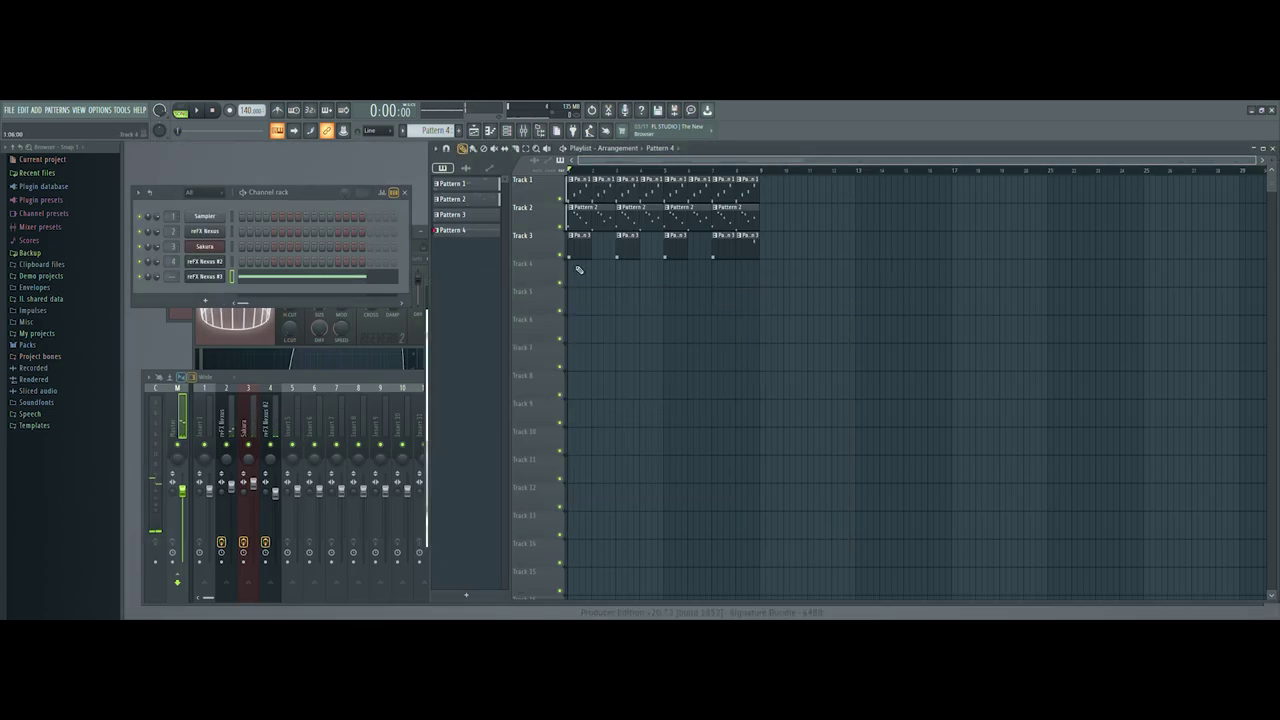
{"action": "key", "text": "F7"}
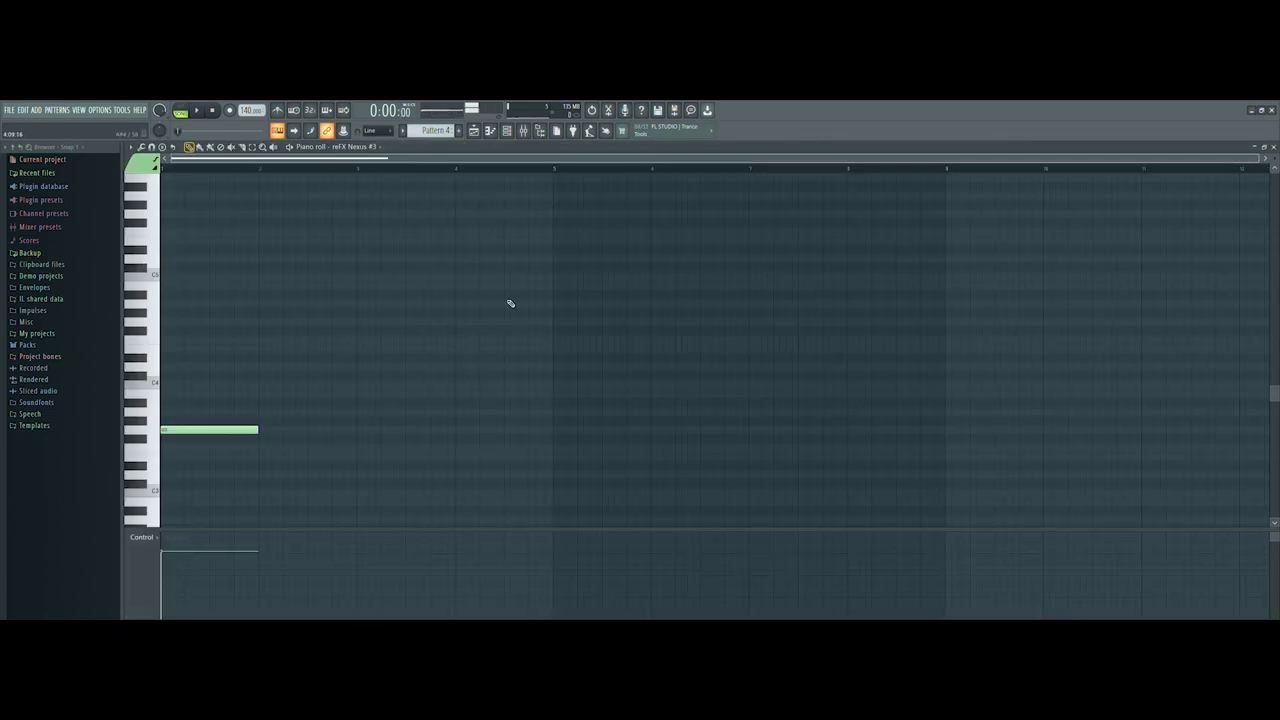
Add one-bar notes A#3, A3 and F3 in bars 2, 3 and 4 of Pattern 4 and audition the bass line.
{"action": "key", "text": "space"}
{"action": "key", "text": "space"}
{"action": "left_click", "coordinate": [263, 386]}
{"action": "right_click", "coordinate": [274, 388]}
{"action": "left_click", "coordinate": [263, 412]}
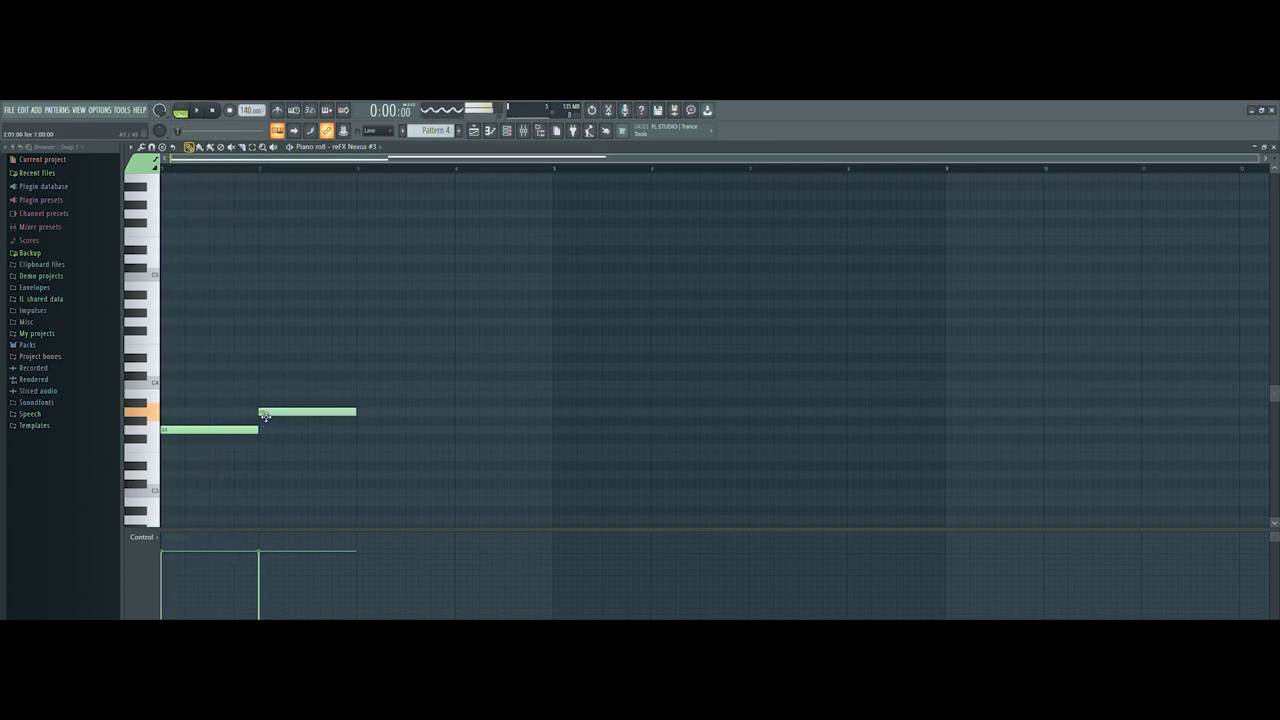
{"action": "left_click_drag", "start_coordinate": [265, 416], "coordinate": [265, 407]}
{"action": "key", "text": "space"}
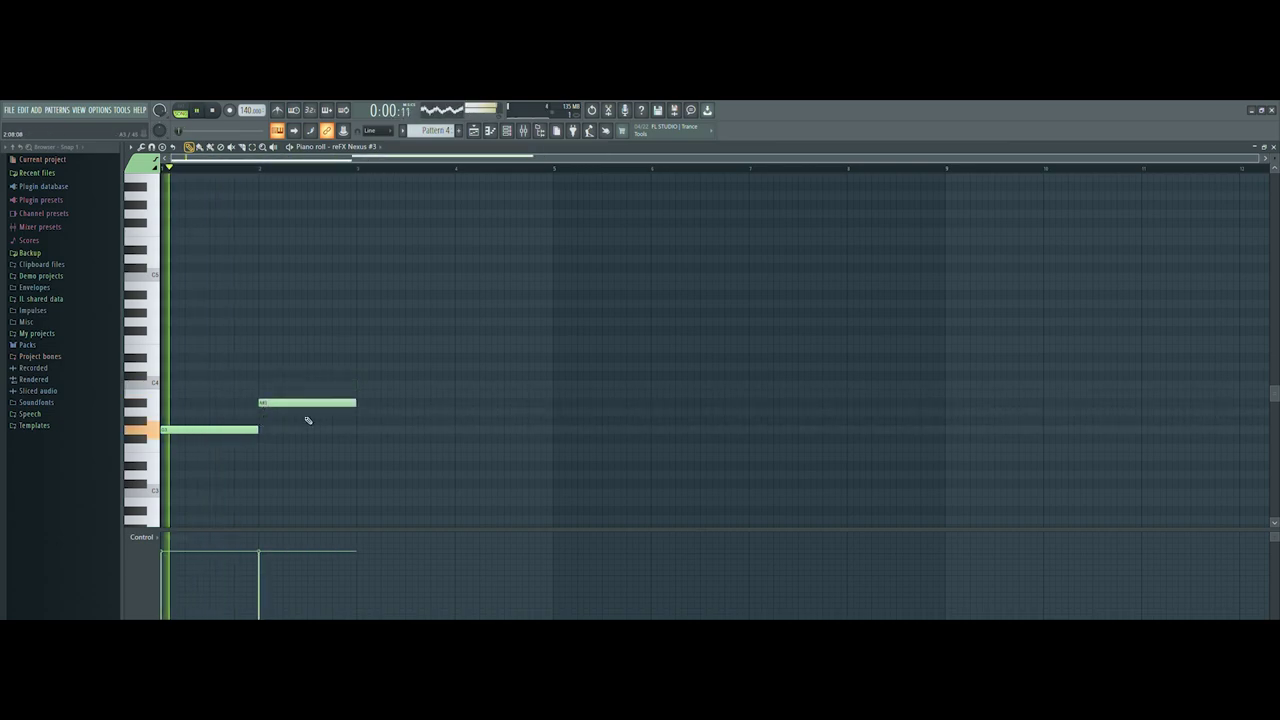
{"action": "key", "text": "space"}
{"action": "left_click", "coordinate": [363, 422]}
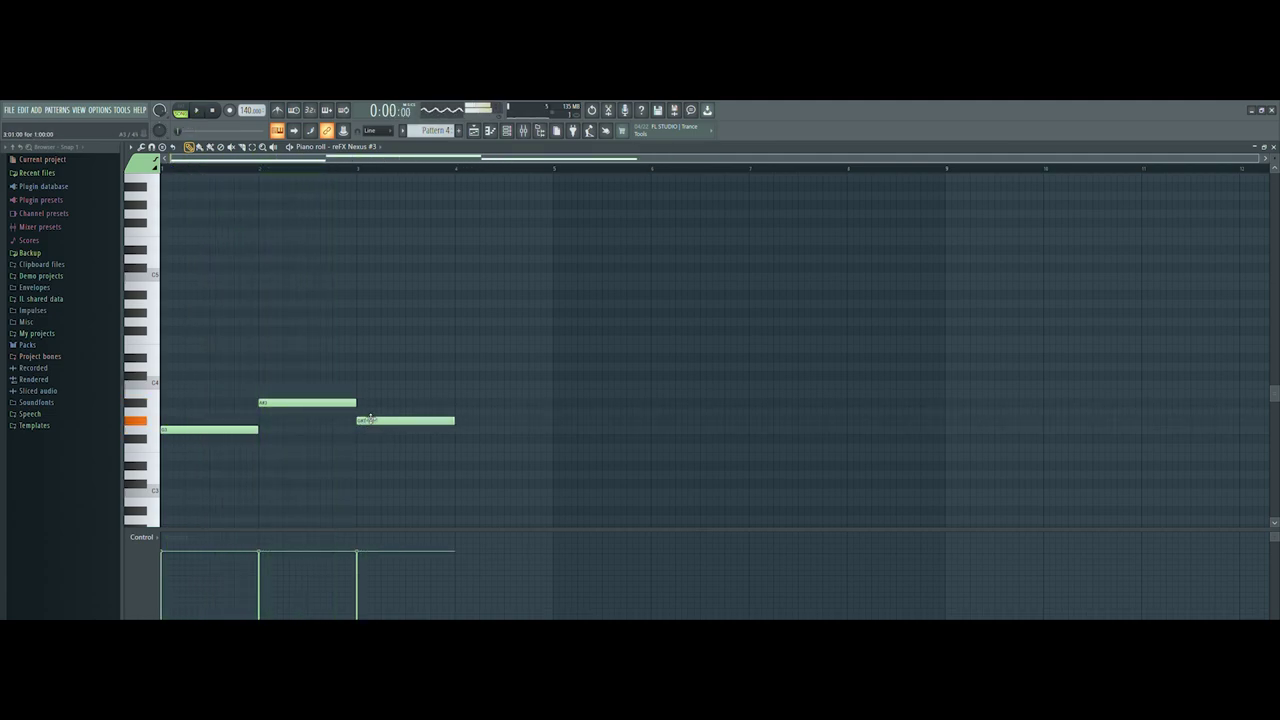
{"action": "left_click_drag", "start_coordinate": [370, 418], "coordinate": [370, 414]}
{"action": "left_click", "coordinate": [463, 458]}
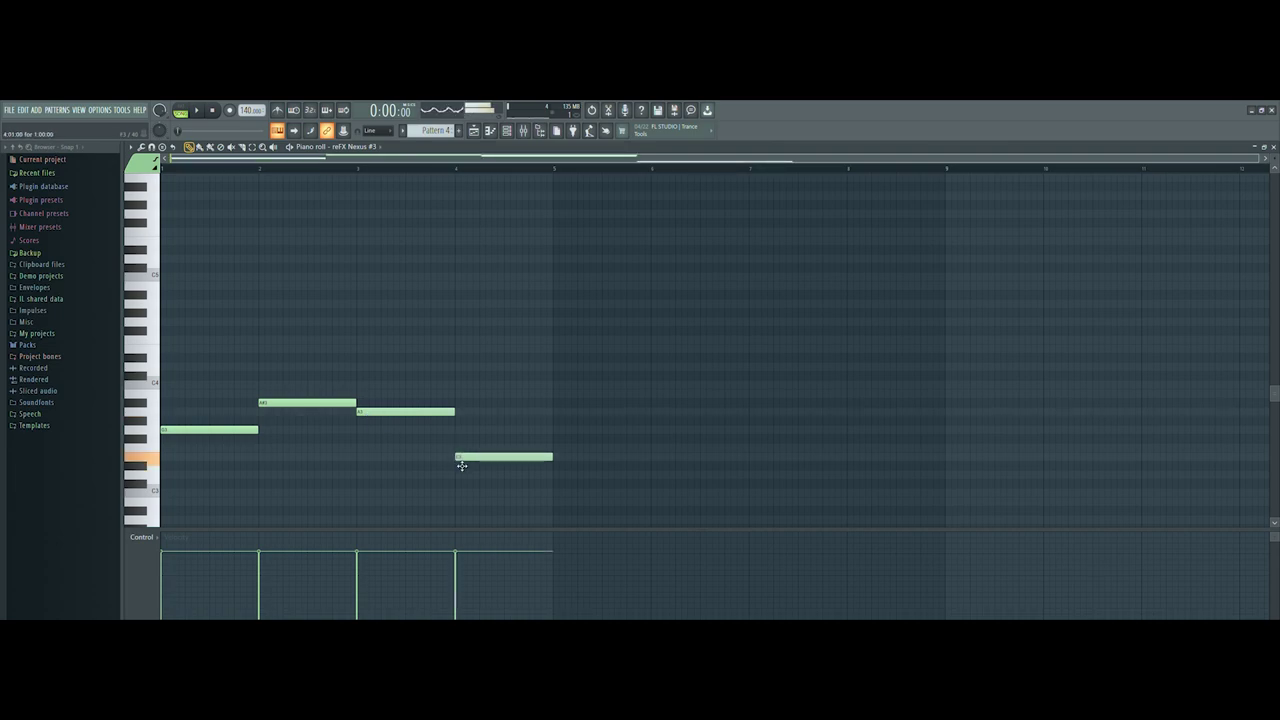
{"action": "left_click_drag", "start_coordinate": [464, 465], "coordinate": [465, 455]}
{"action": "key", "text": "space"}
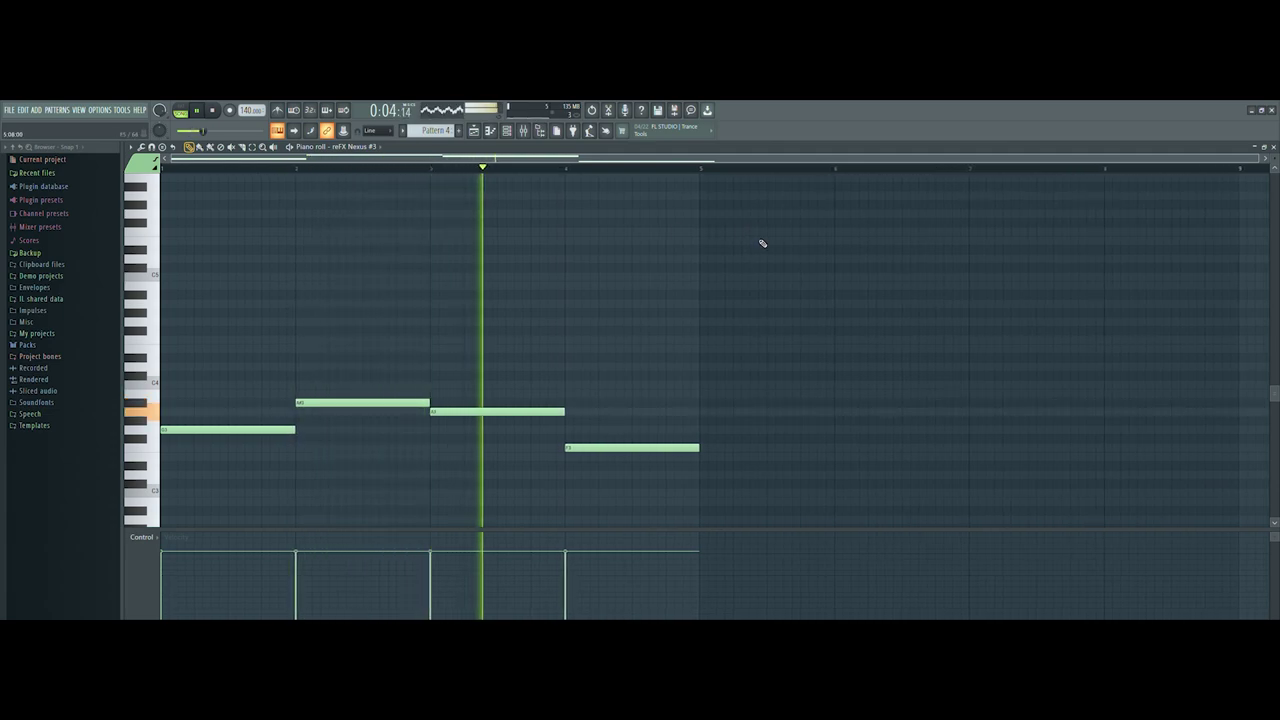
{"action": "key", "text": "space"}
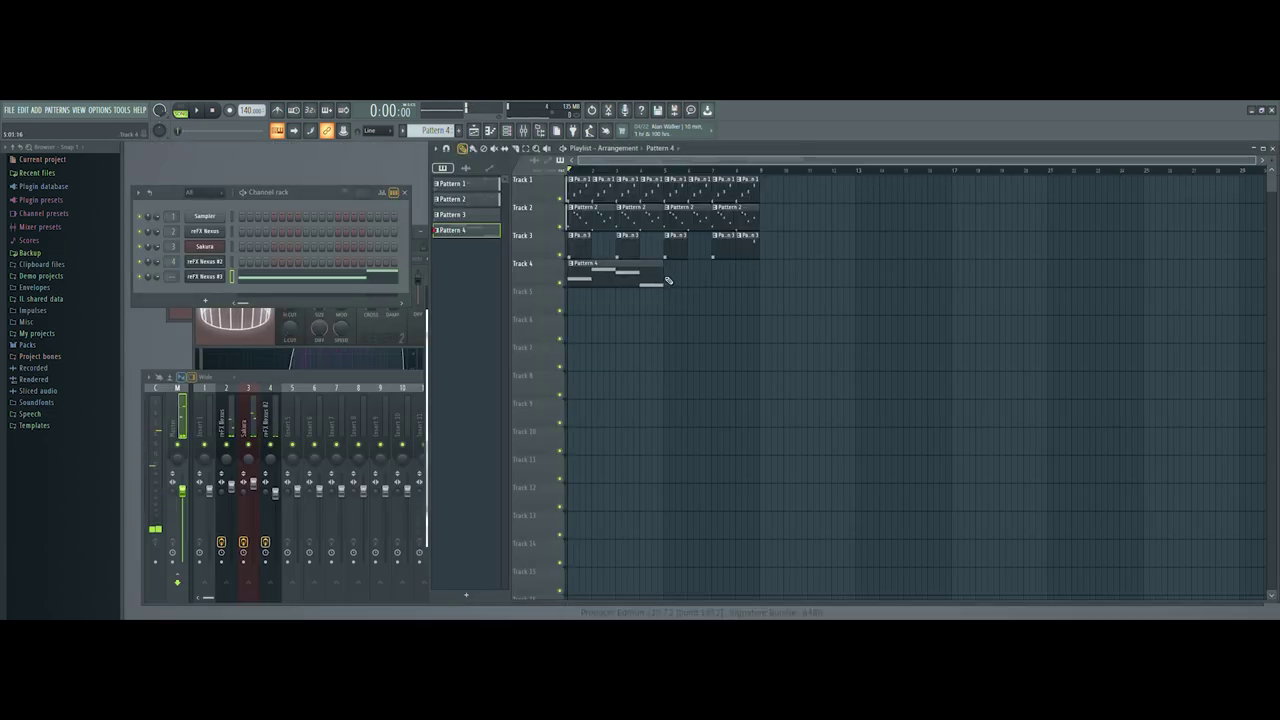
Place a second Pattern 4 clip at bar 5 of Track 4, play the arrangement and create Pattern 5.
{"action": "left_click", "coordinate": [670, 280]}
{"action": "key", "text": "space"}
{"action": "left_click", "coordinate": [459, 131]}
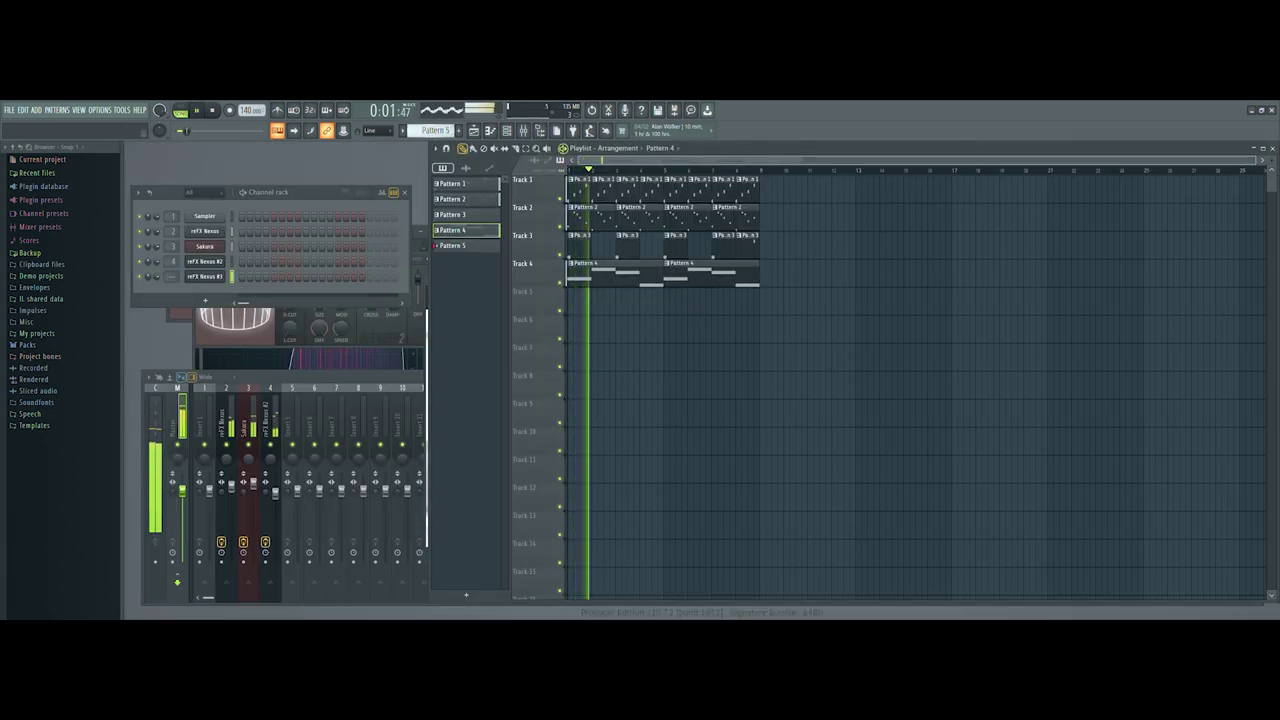
Route the reFX Nexus #3 channel to mixer insert 5.
{"action": "left_click", "coordinate": [321, 380]}
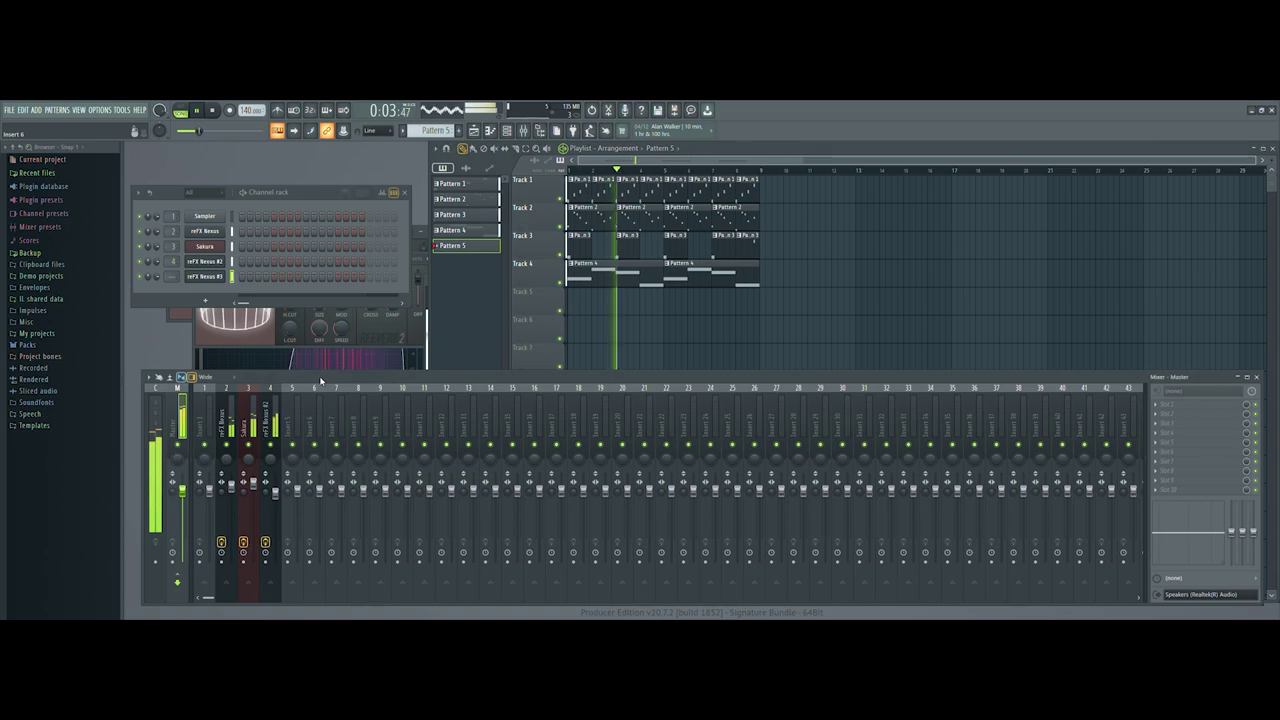
{"action": "left_click", "coordinate": [205, 278]}
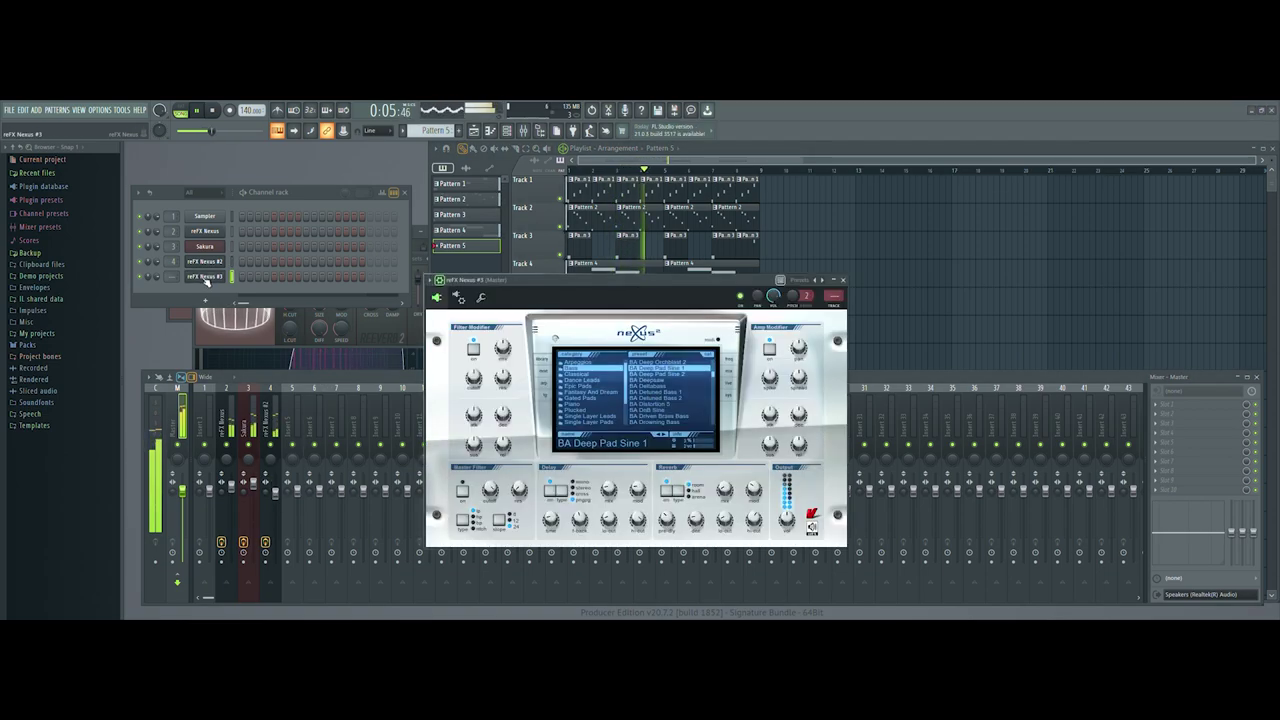
{"action": "left_click", "coordinate": [350, 407]}
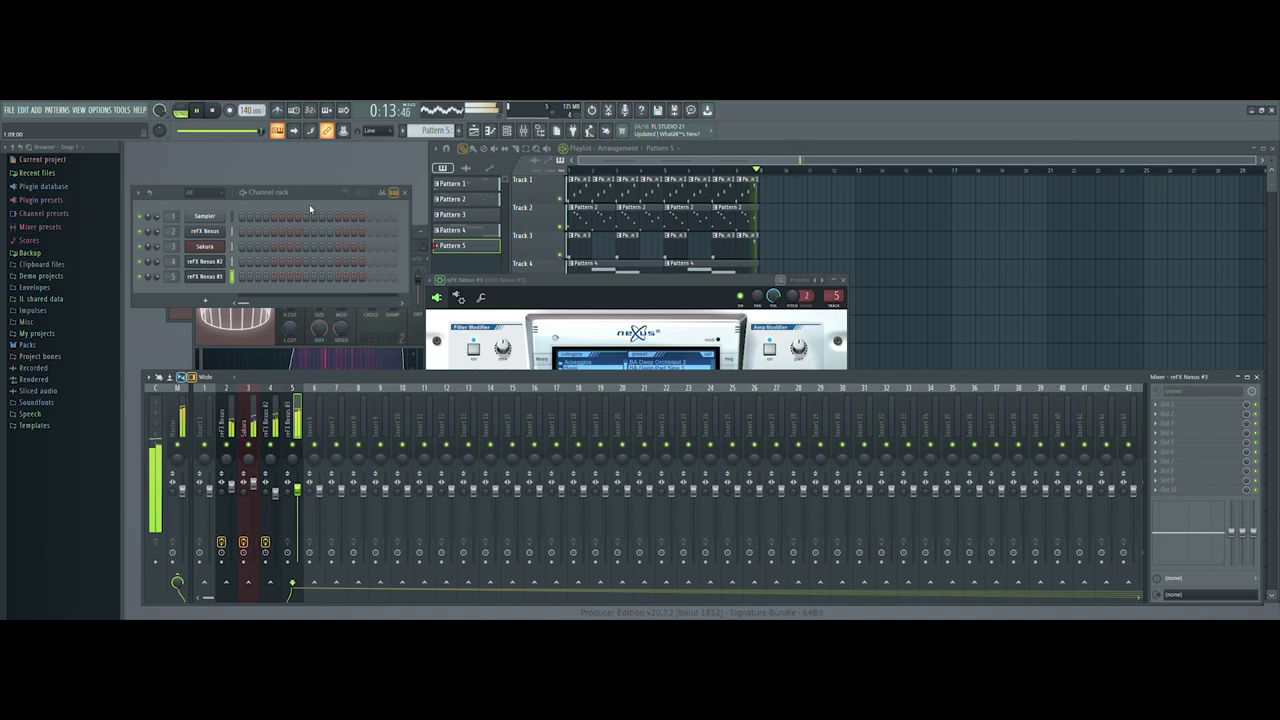
Add a fourth reFX Nexus channel and load the PD Bellizee preset from the Epic Pads category.
{"action": "left_click", "coordinate": [30, 345]}
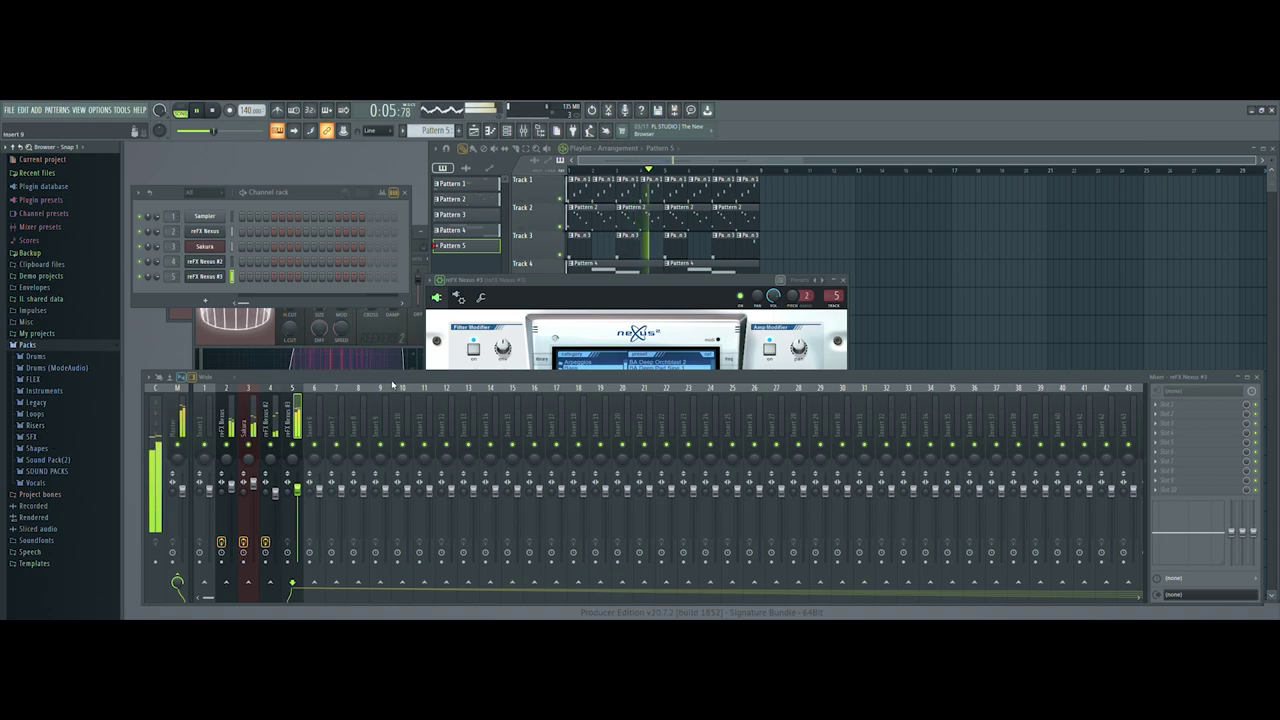
{"action": "left_click_drag", "start_coordinate": [393, 383], "coordinate": [409, 383]}
{"action": "left_click", "coordinate": [689, 167]}
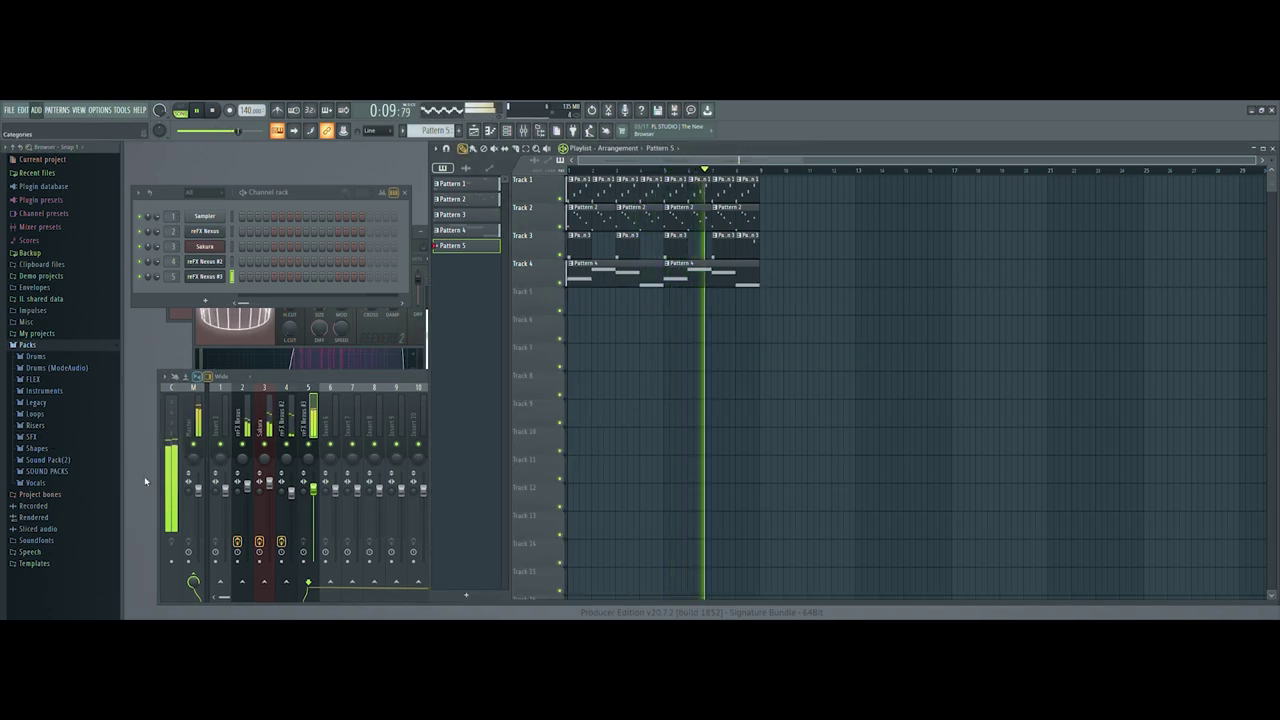
{"action": "left_click", "coordinate": [154, 419]}
{"action": "left_click_drag", "start_coordinate": [330, 212], "coordinate": [990, 278]}
{"action": "left_click", "coordinate": [955, 371]}
{"action": "left_click", "coordinate": [1035, 371]}
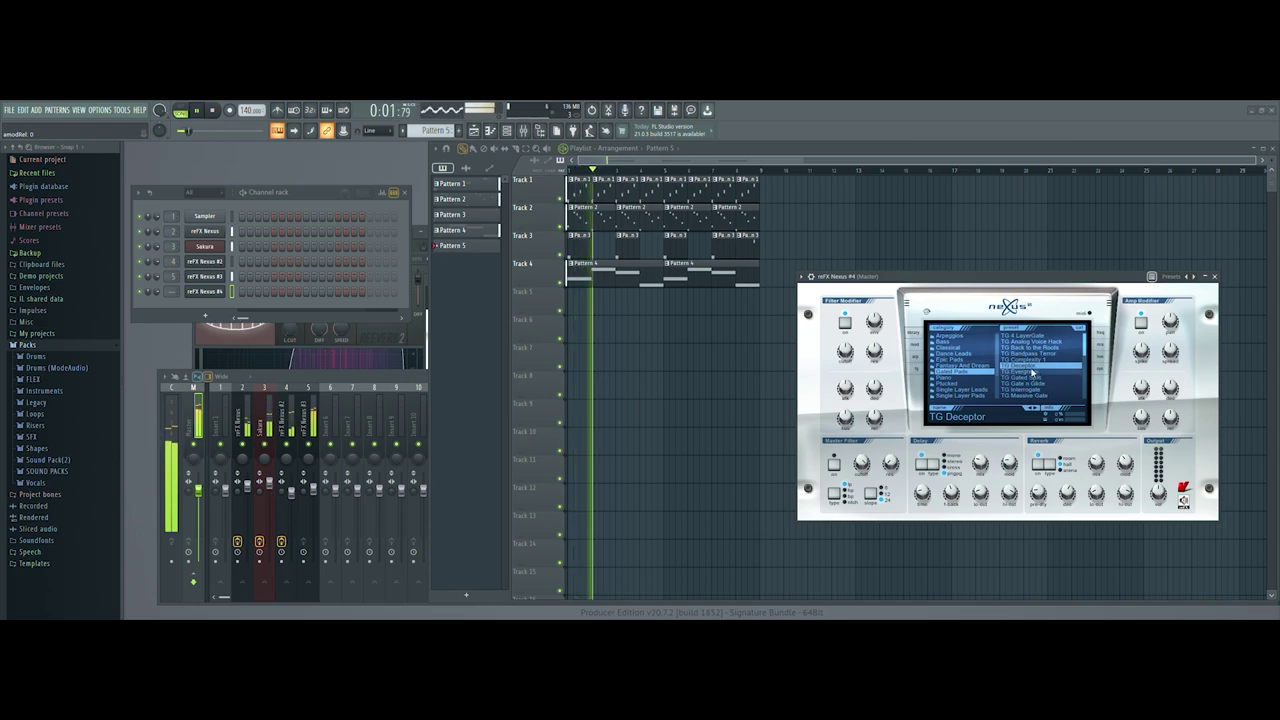
{"action": "left_click", "coordinate": [950, 359]}
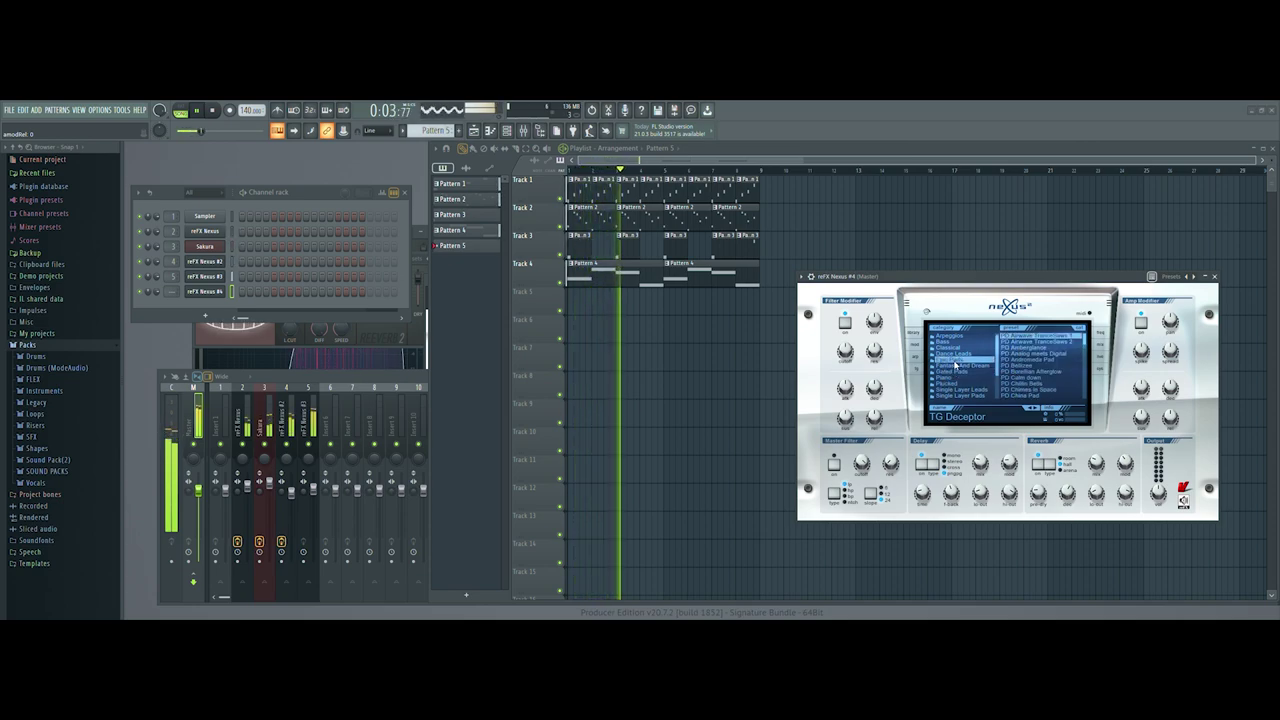
{"action": "left_click", "coordinate": [1037, 367]}
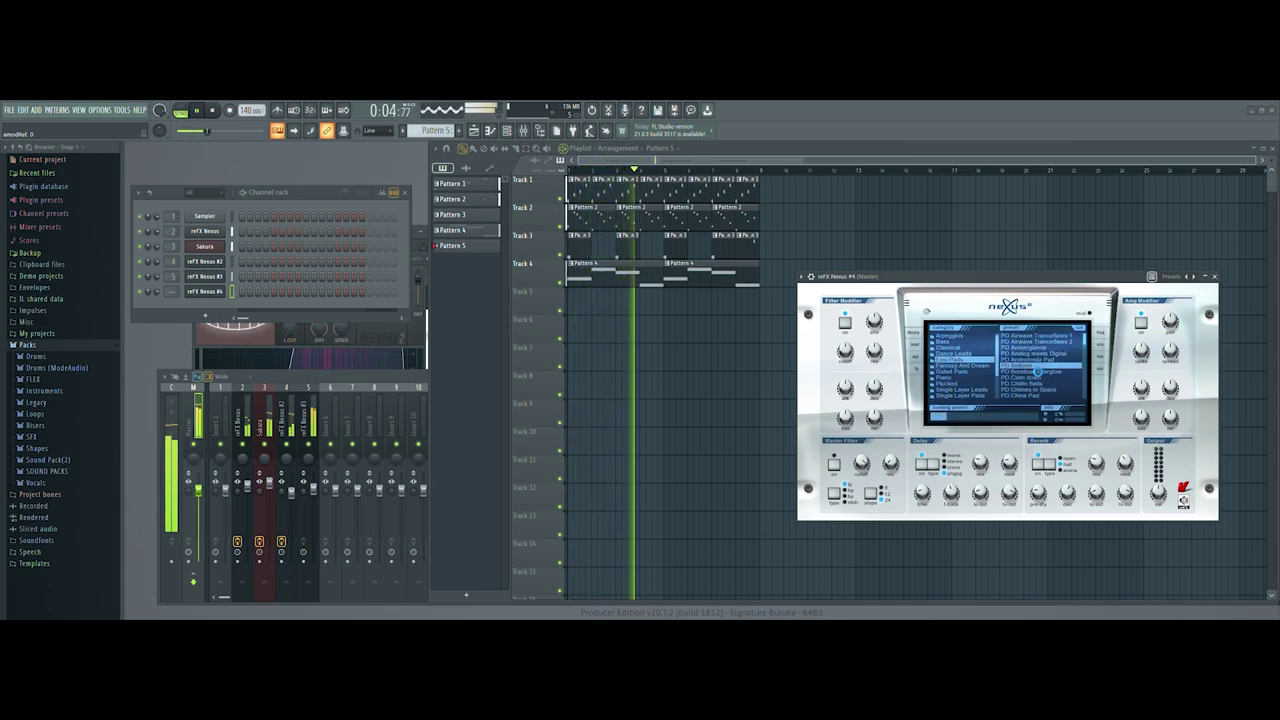
Reopen Pattern 4's bass notes and replace the A#3 note in bar 2 with a one-bar D#3.
{"action": "double_click", "coordinate": [605, 284]}
{"action": "key", "text": "space"}
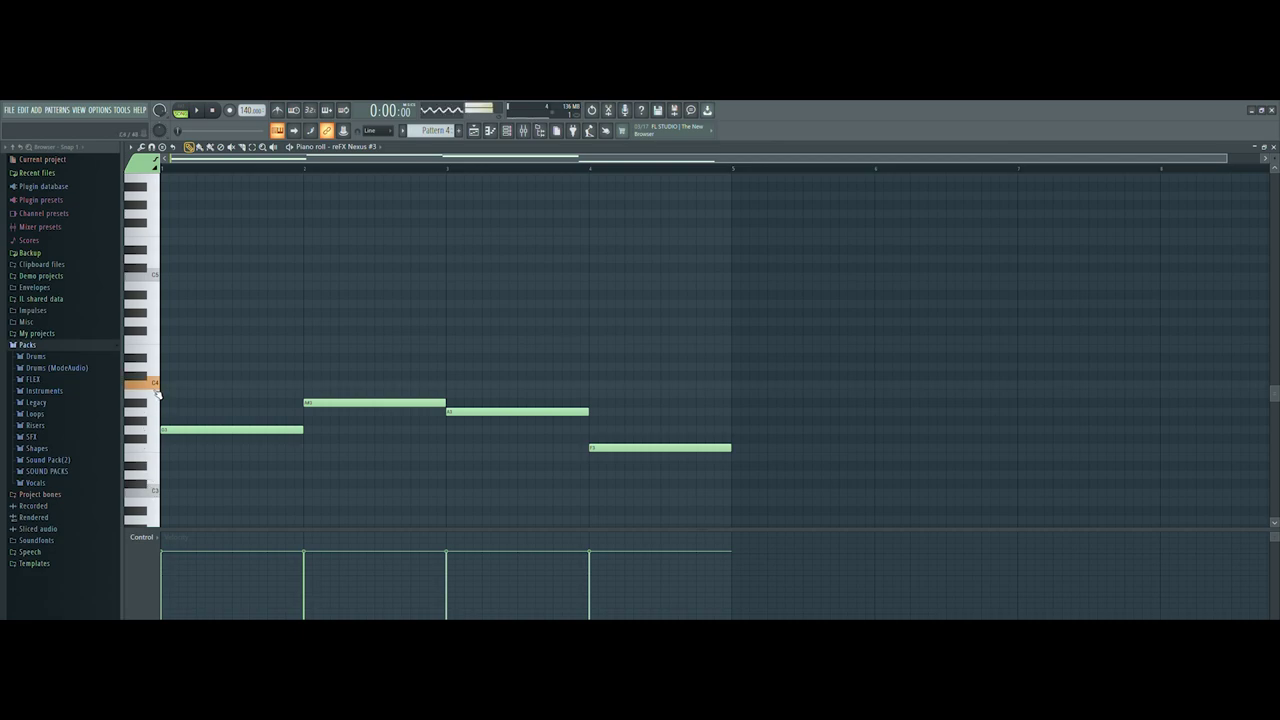
{"action": "key", "text": "space"}
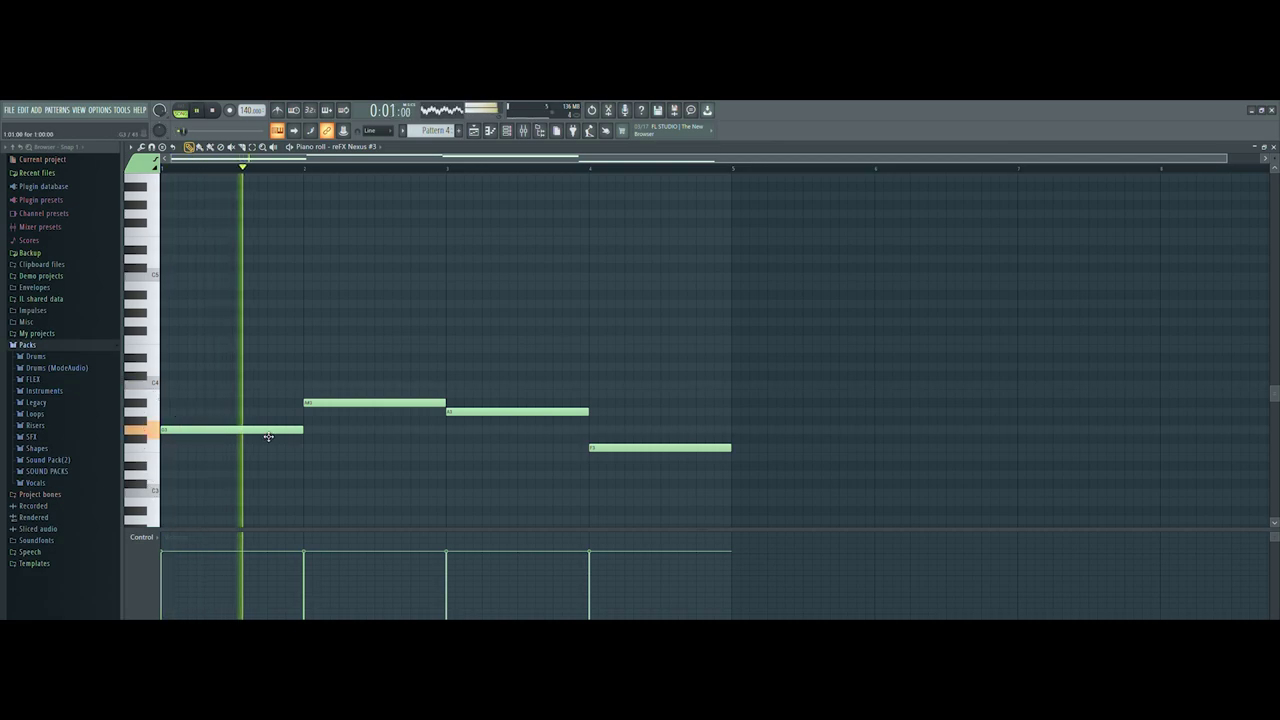
{"action": "key", "text": "space"}
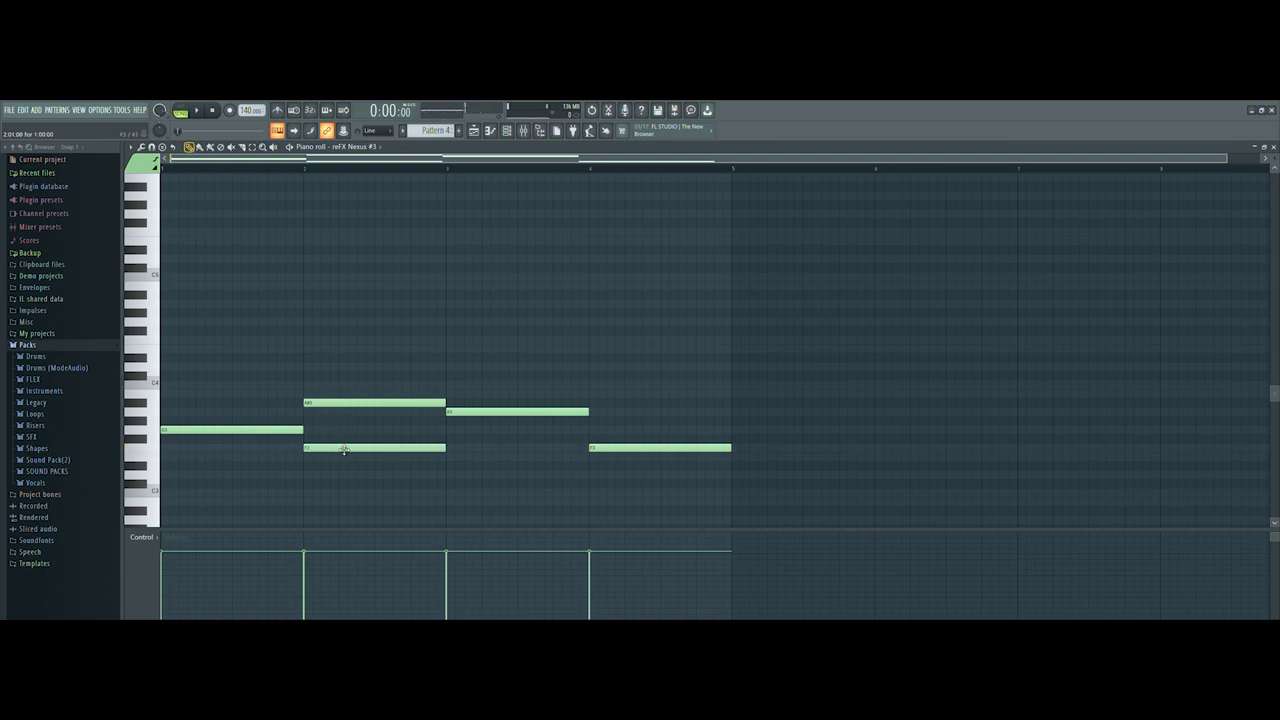
{"action": "left_click", "coordinate": [307, 465]}
{"action": "right_click", "coordinate": [308, 464]}
{"action": "key", "text": "space"}
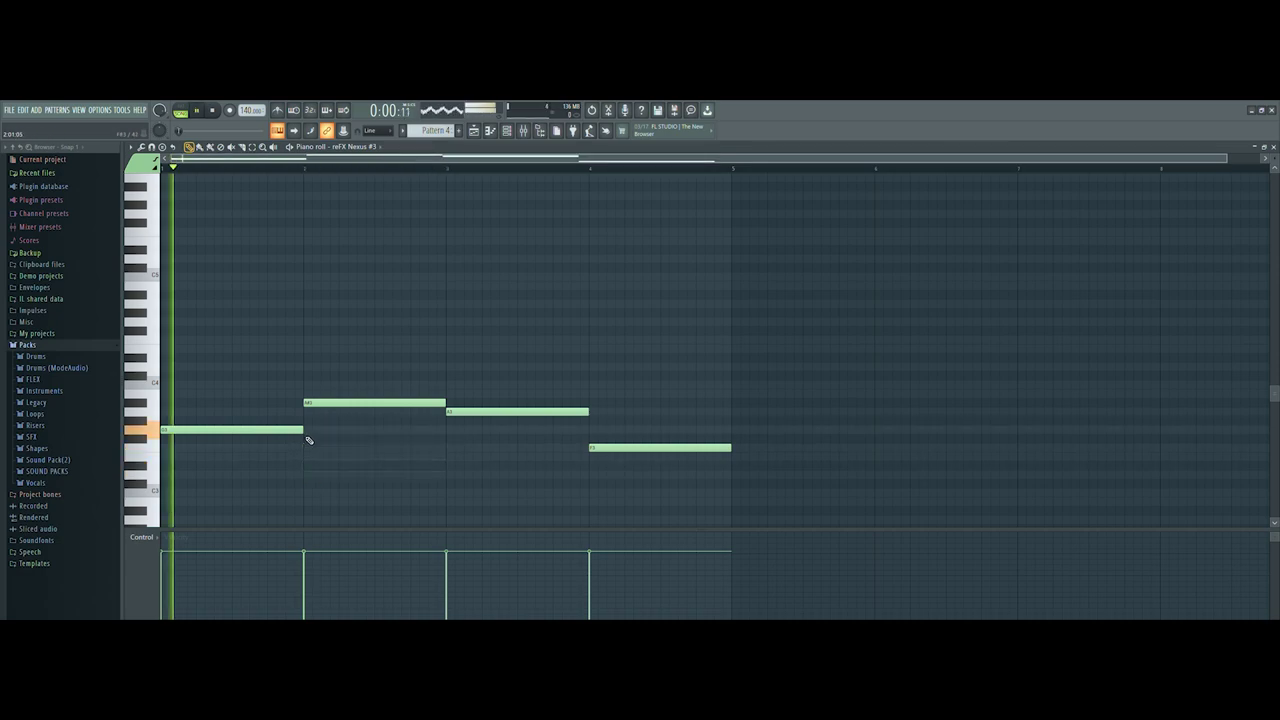
{"action": "key", "text": "space"}
{"action": "left_click", "coordinate": [310, 467]}
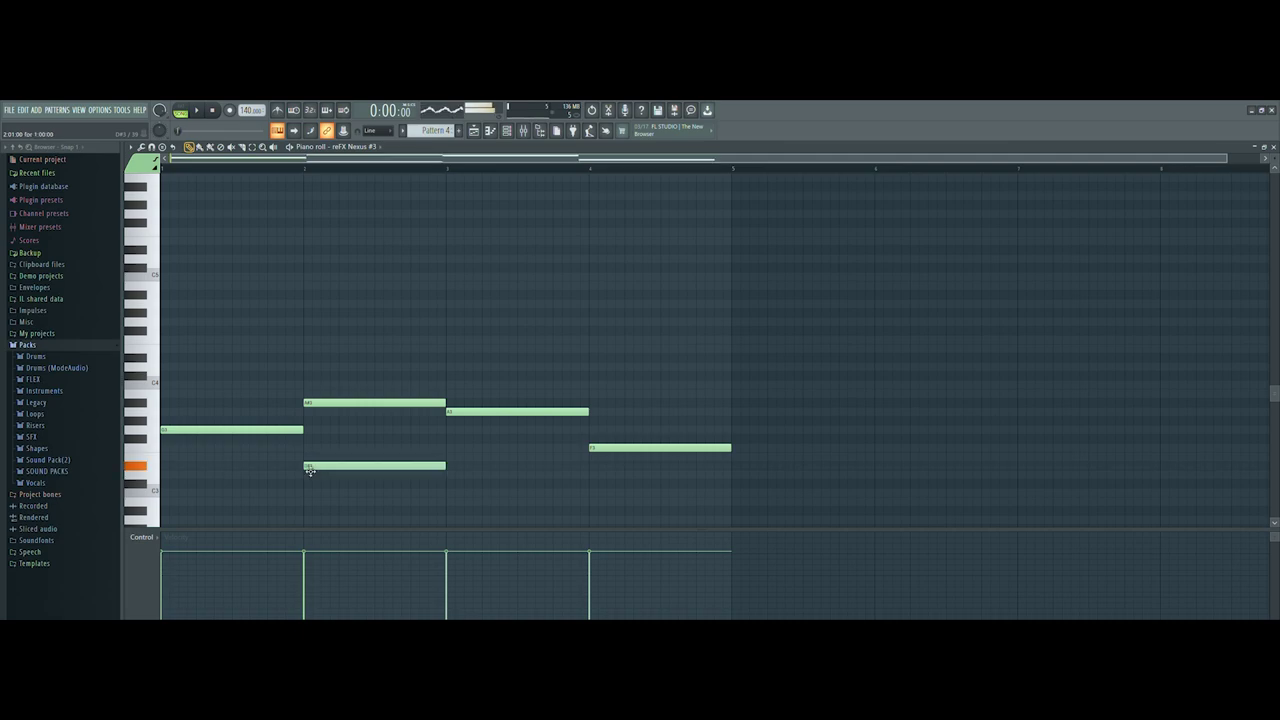
{"action": "right_click", "coordinate": [320, 403]}
Replace the A3 note in bar 3 of Pattern 4 with a one-bar F3 and audition it.
{"action": "key", "text": "space"}
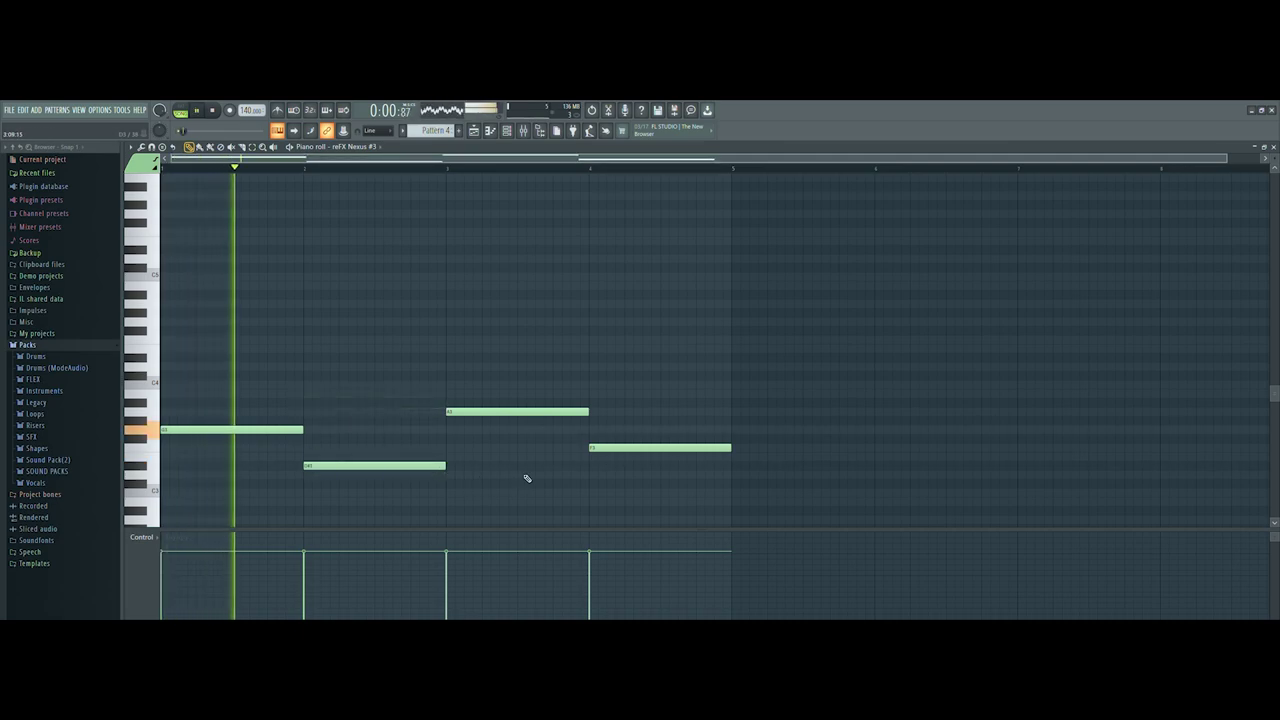
{"action": "right_click", "coordinate": [460, 412]}
{"action": "key", "text": "space"}
{"action": "mouse_move", "coordinate": [453, 442]}
{"action": "left_mouse_down"}
{"action": "mouse_move", "coordinate": [455, 419]}
{"action": "mouse_move", "coordinate": [457, 447]}
{"action": "mouse_move", "coordinate": [471, 452]}
{"action": "left_mouse_up"}
{"action": "key", "text": "space"}
Move the bar 4 note of Pattern 4 to D3, replay the bass line and close the piano roll.
{"action": "left_click_drag", "start_coordinate": [625, 456], "coordinate": [628, 414]}
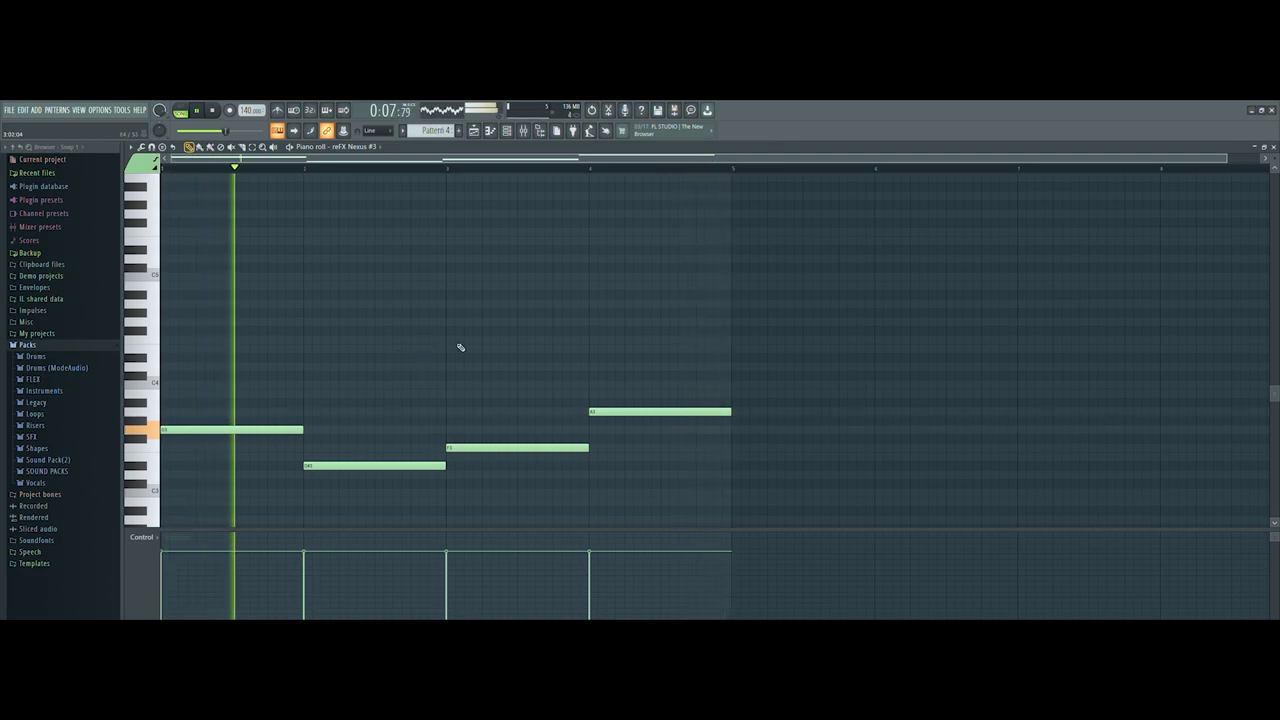
{"action": "left_click_drag", "start_coordinate": [628, 417], "coordinate": [626, 480]}
{"action": "left_click", "coordinate": [587, 168]}
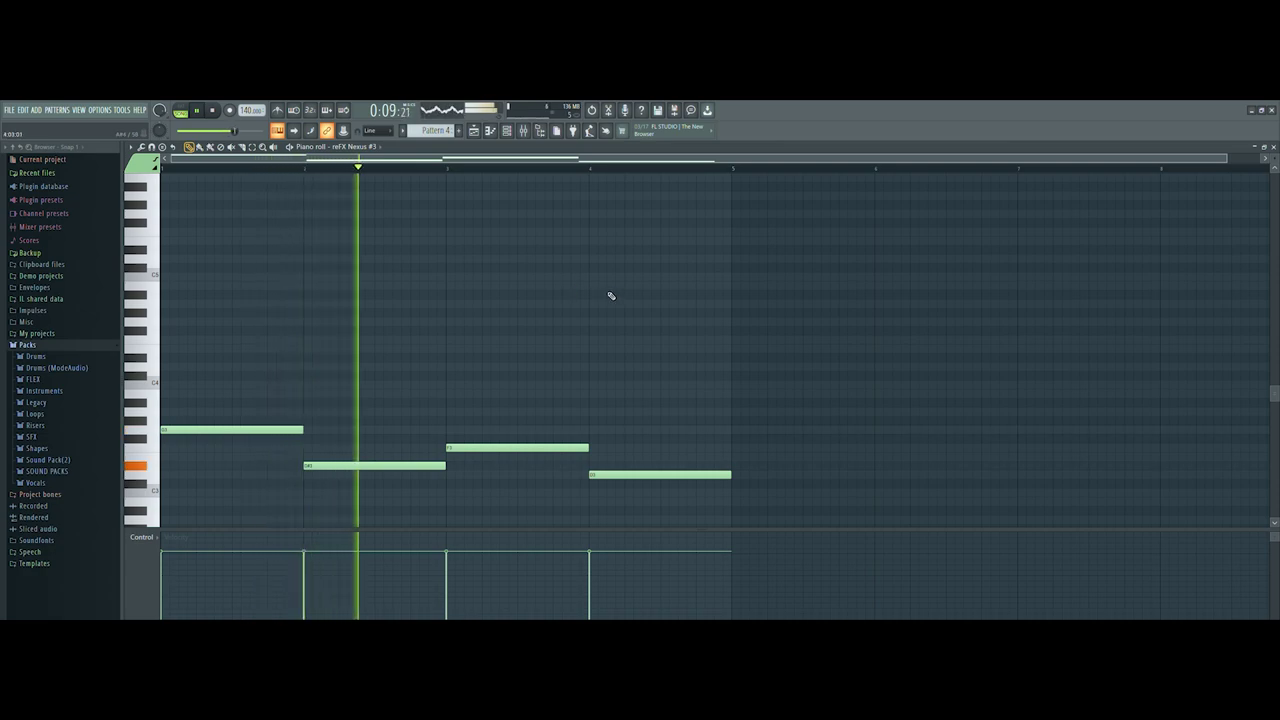
{"action": "left_click", "coordinate": [212, 110]}
{"action": "key", "text": "space"}
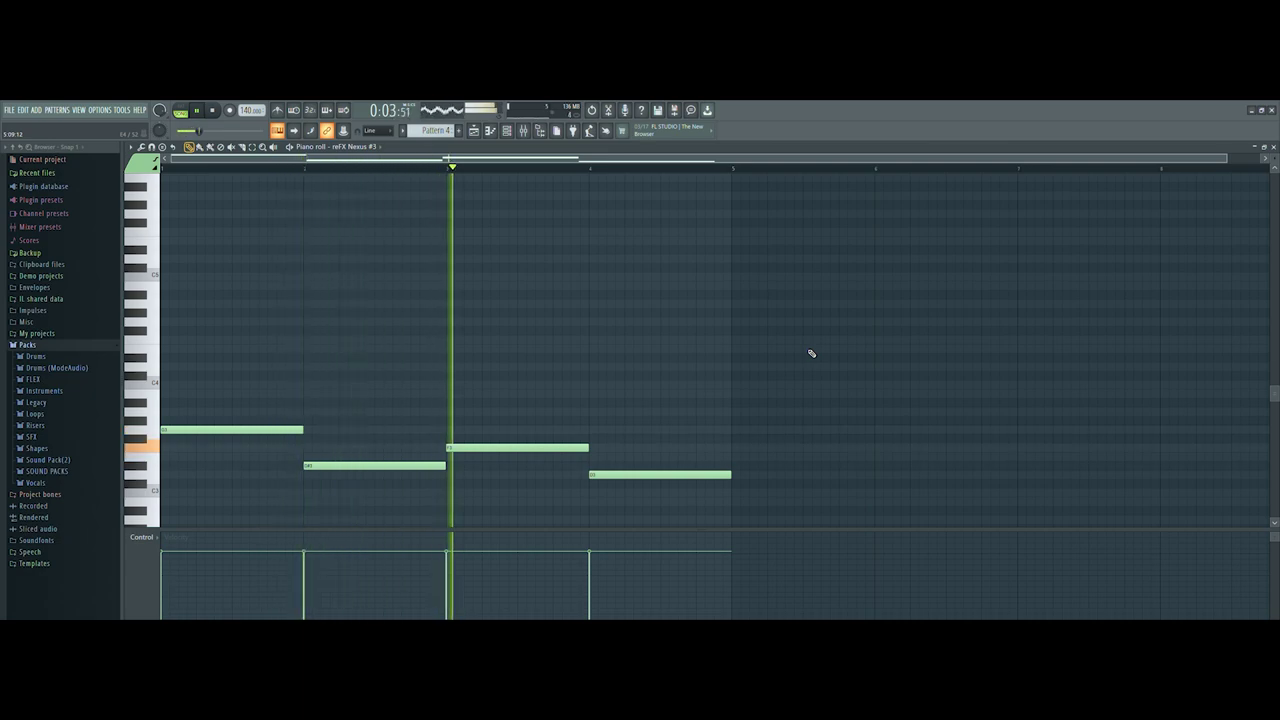
{"action": "left_click", "coordinate": [1273, 147]}
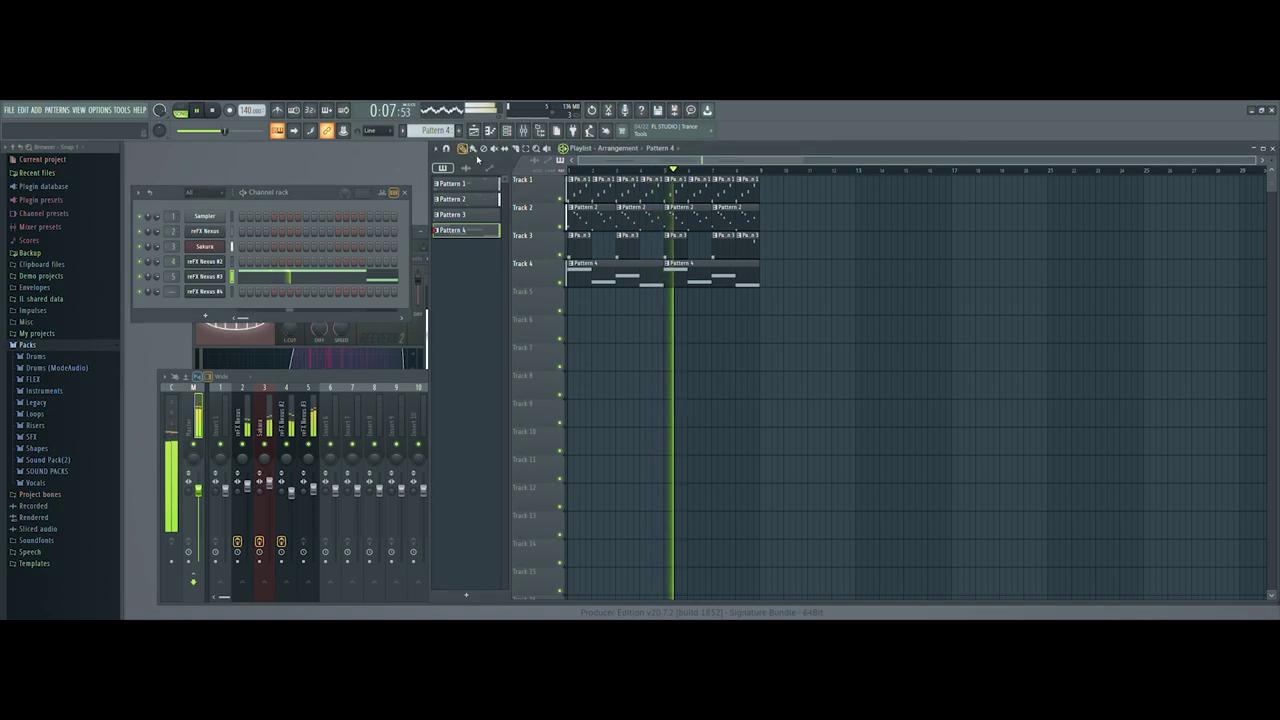
Create Pattern 5 and check the miscellaneous channel settings of reFX Nexus #4.
{"action": "left_click", "coordinate": [459, 131]}
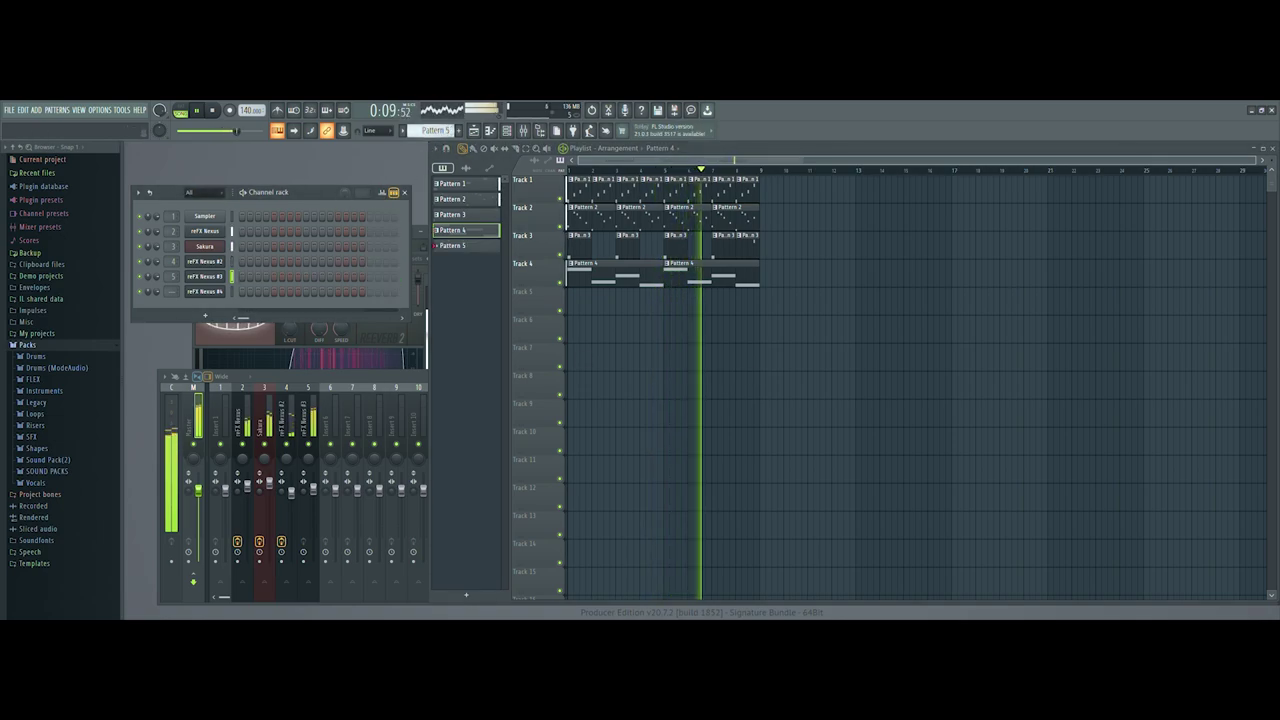
{"action": "left_click", "coordinate": [349, 377]}
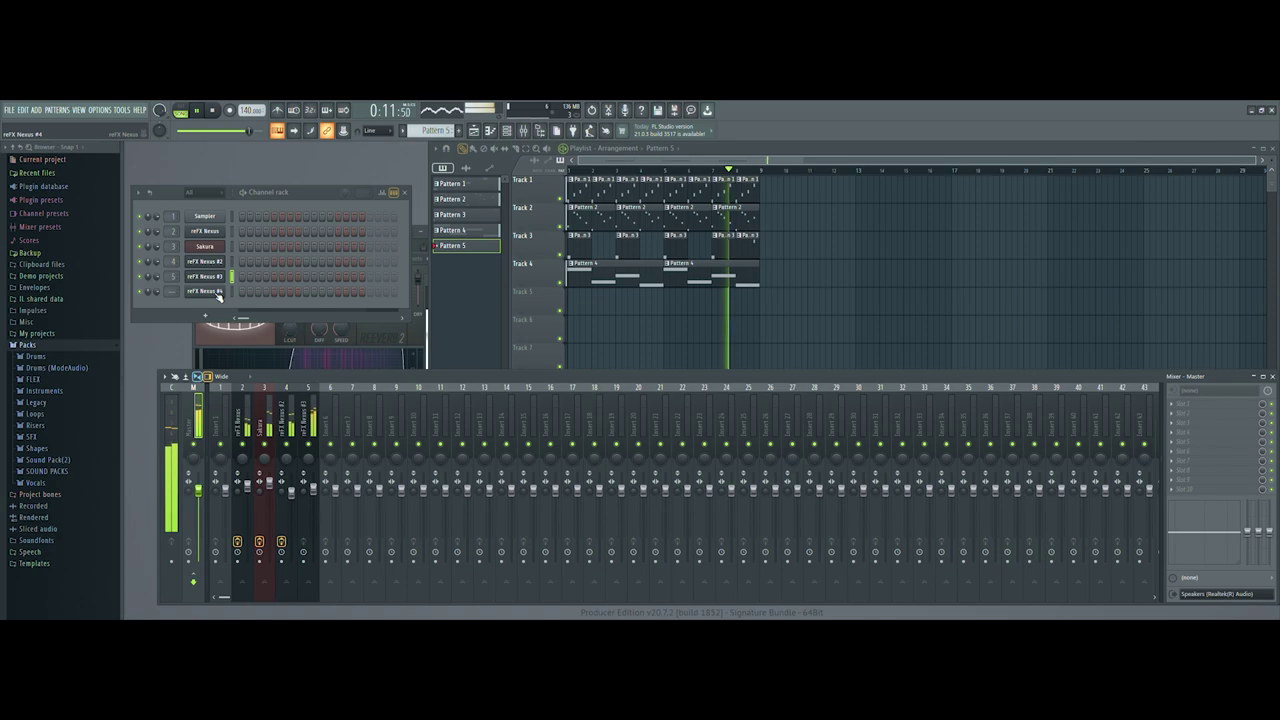
{"action": "left_click", "coordinate": [217, 294]}
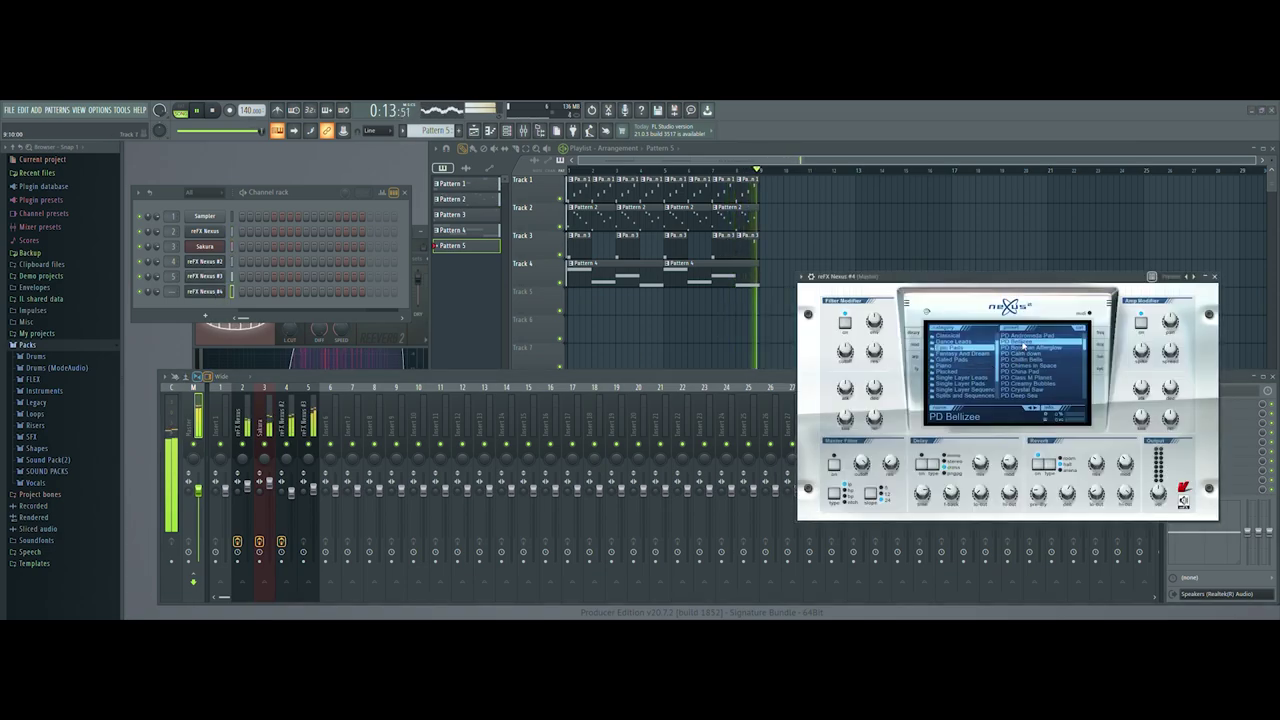
{"action": "left_click", "coordinate": [815, 277]}
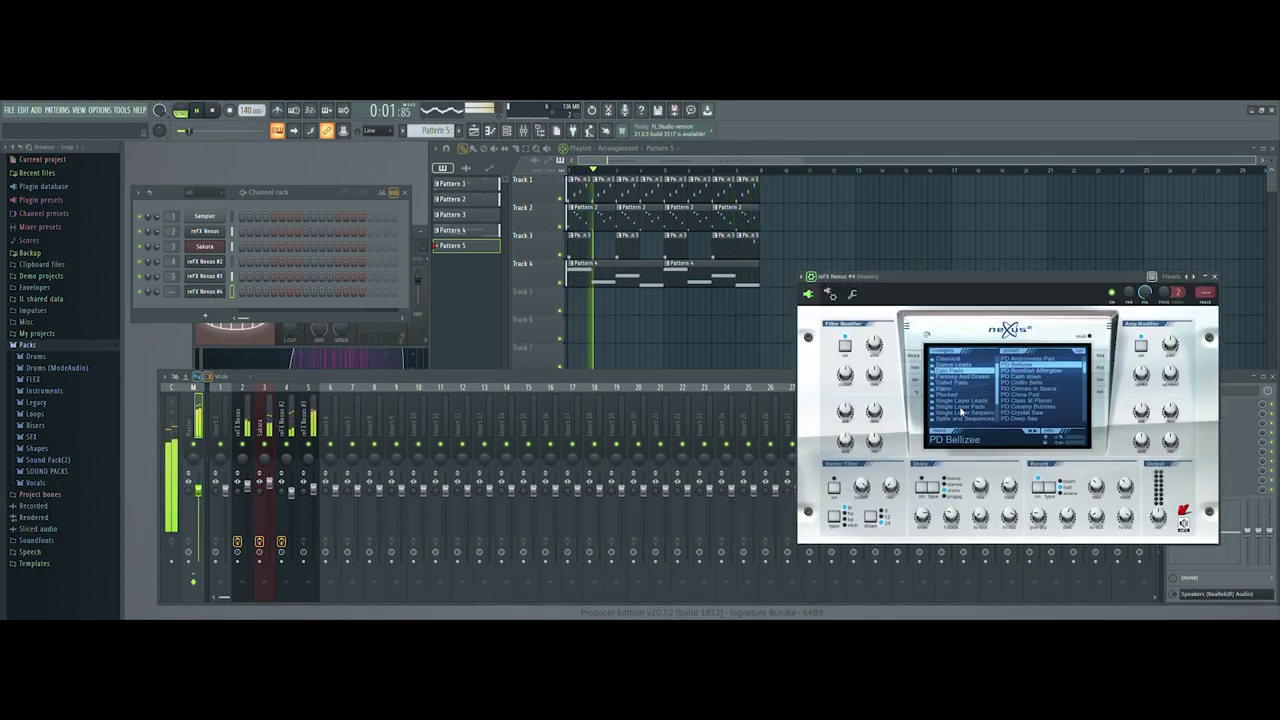
{"action": "left_click", "coordinate": [852, 295]}
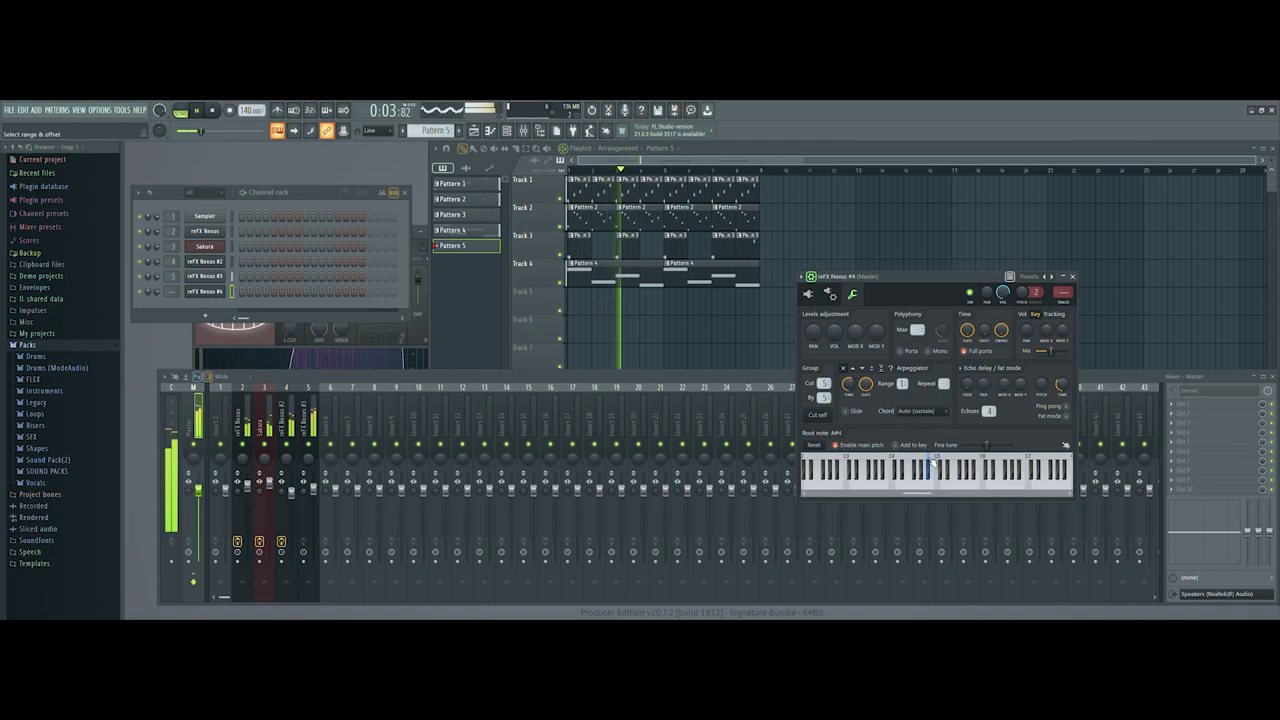
{"action": "left_click", "coordinate": [811, 295]}
Route reFX Nexus #4 to mixer insert 6 and open its empty piano roll in Pattern 5.
{"action": "key", "text": "ctrl+l"}
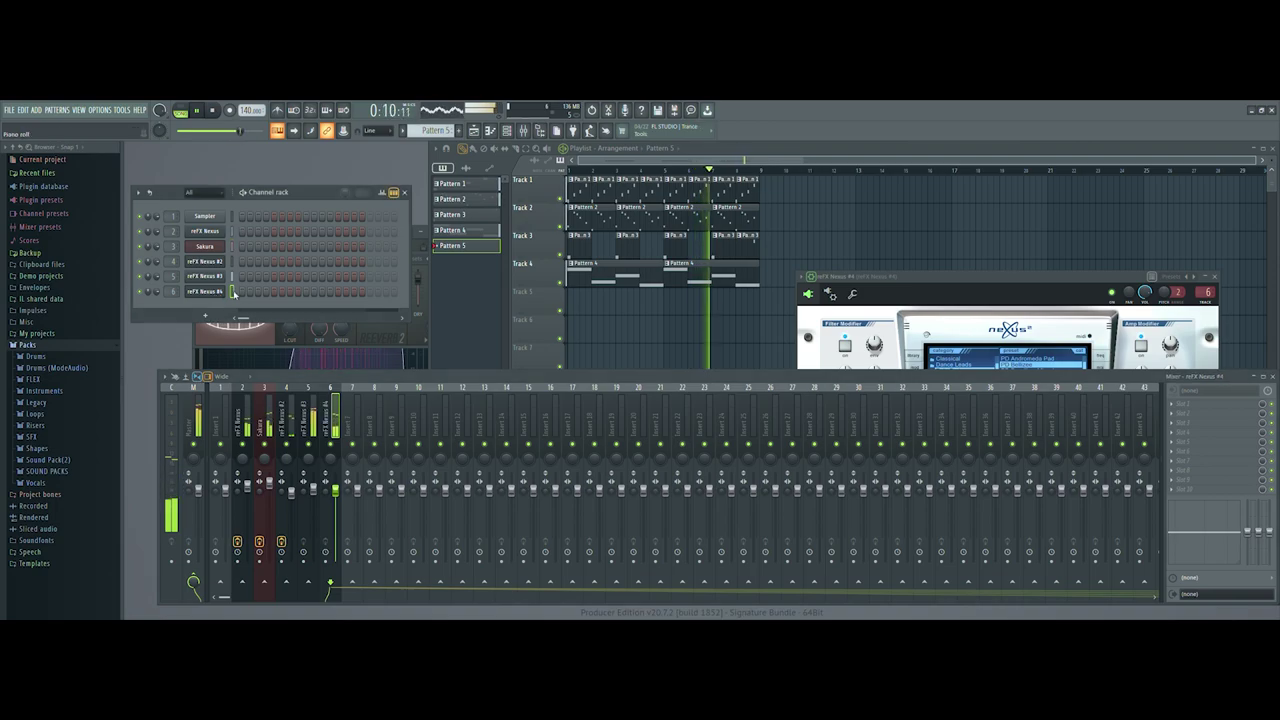
{"action": "key", "text": "F7"}
{"action": "scroll", "coordinate": [181, 398], "scroll_direction": "down", "scroll_amount": 5}
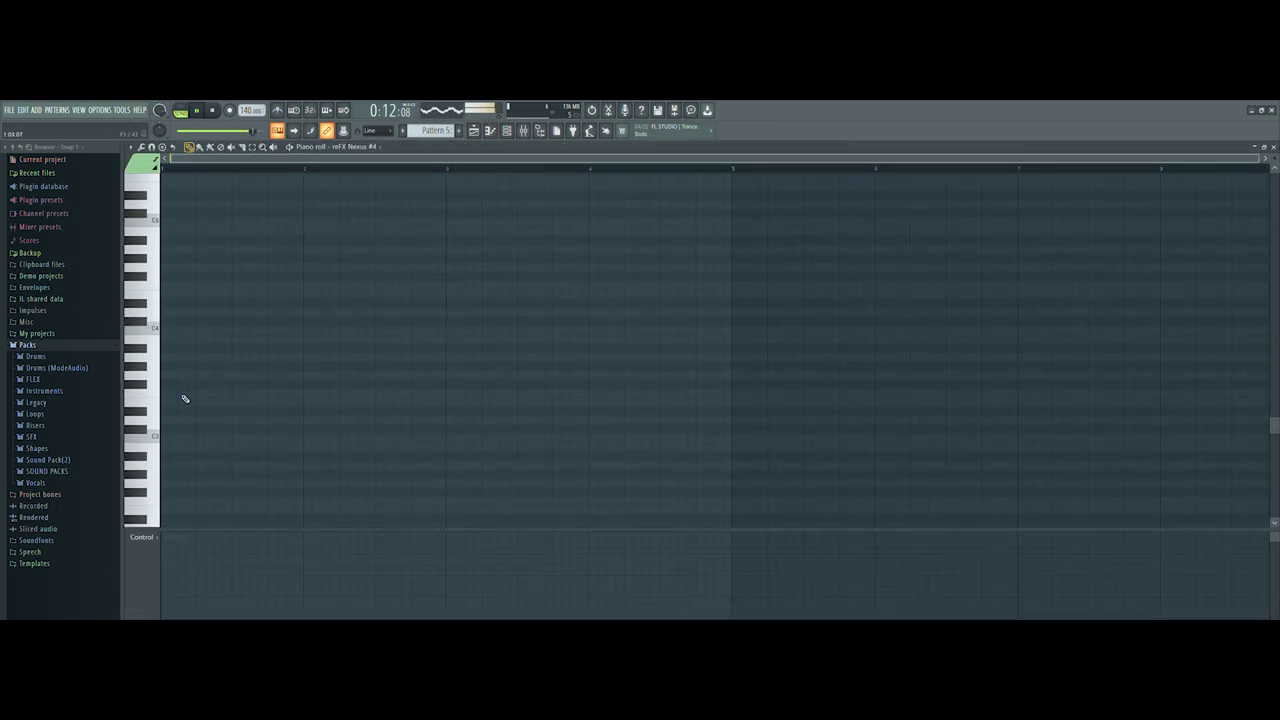
Add a one-bar D6 note at the start of Pattern 5 for reFX Nexus #4.
{"action": "scroll", "coordinate": [186, 399], "scroll_direction": "down", "scroll_amount": 2}
{"action": "scroll", "coordinate": [187, 397], "scroll_direction": "up", "scroll_amount": 3}
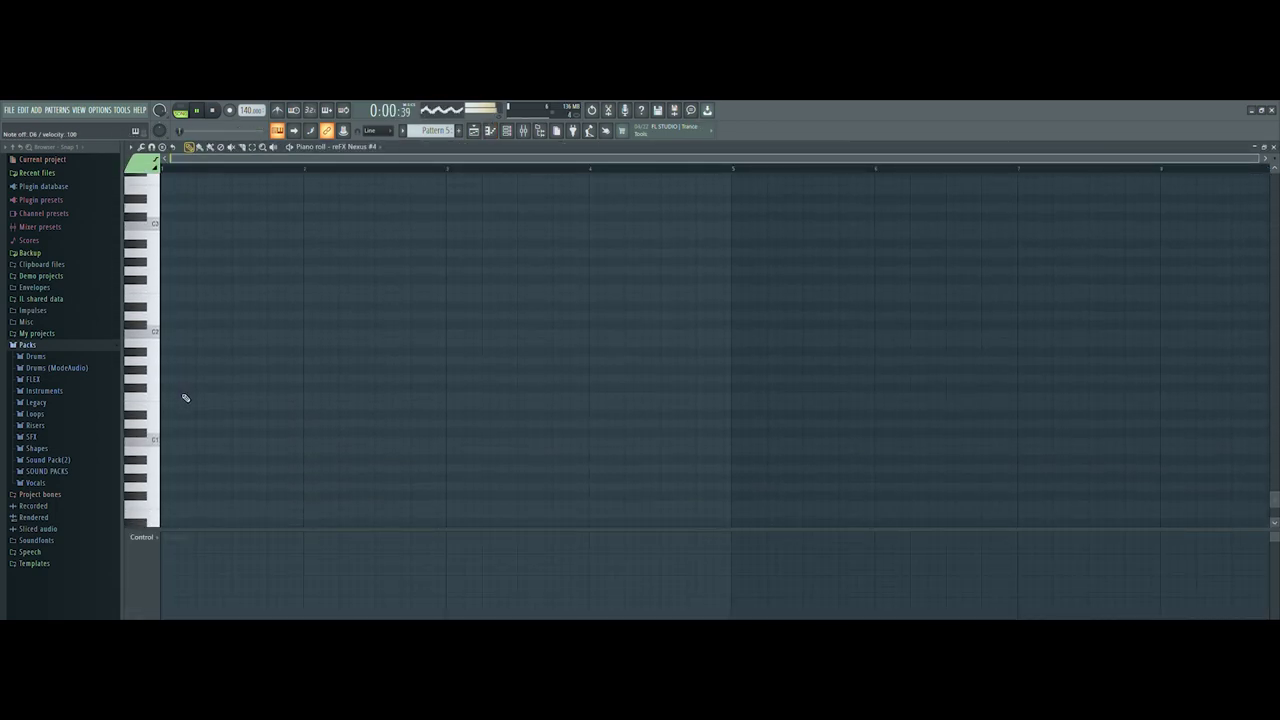
{"action": "scroll", "coordinate": [187, 396], "scroll_direction": "up", "scroll_amount": 12}
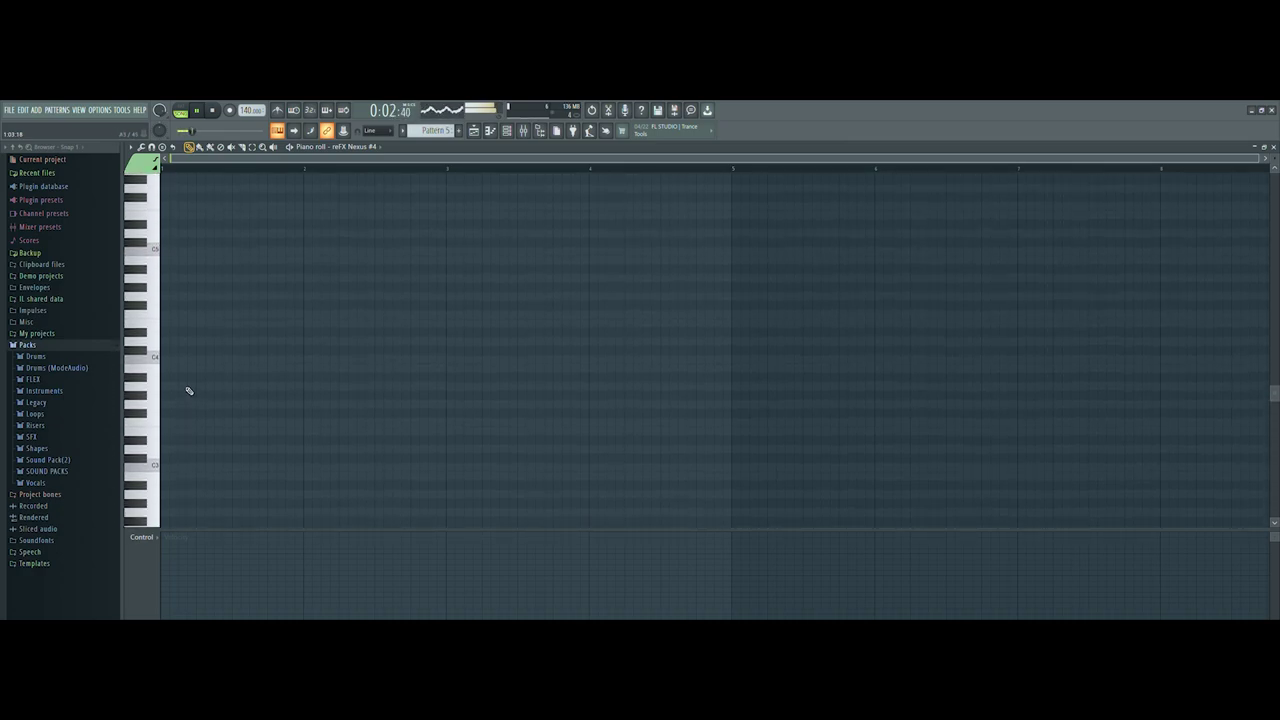
{"action": "scroll", "coordinate": [187, 391], "scroll_direction": "up", "scroll_amount": 1}
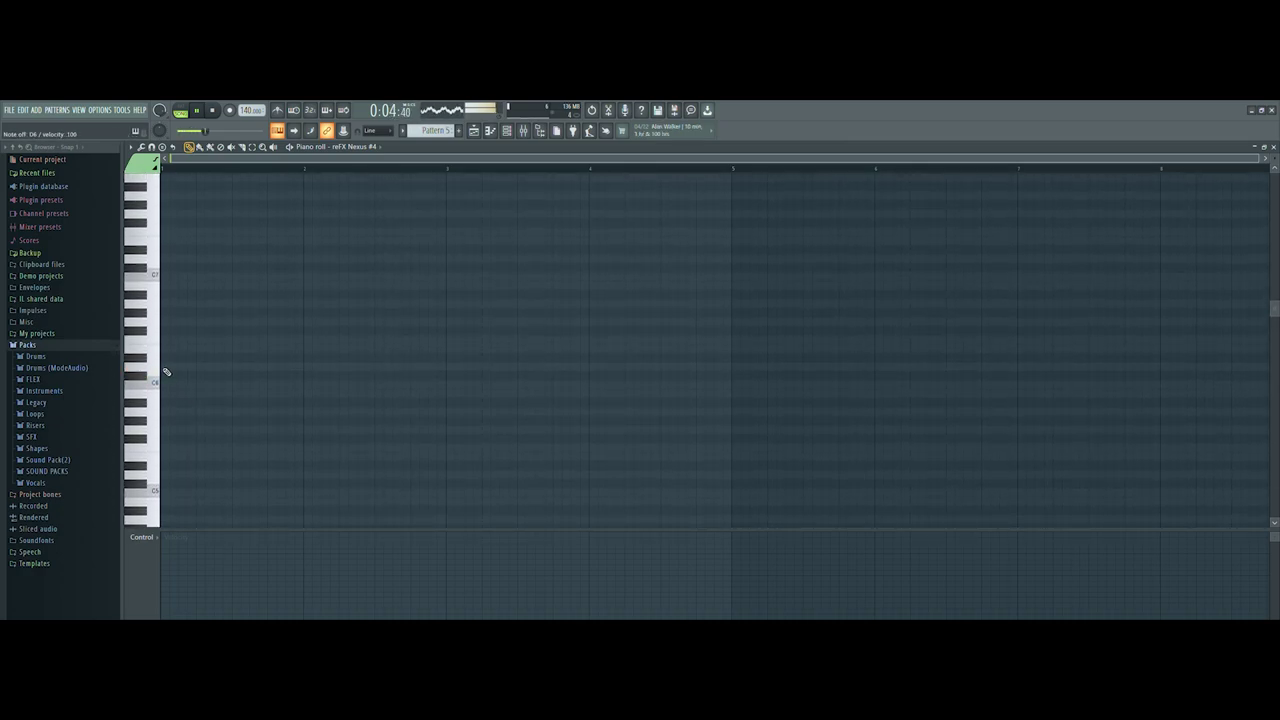
{"action": "left_click", "coordinate": [166, 368]}
{"action": "left_click", "coordinate": [1273, 148]}
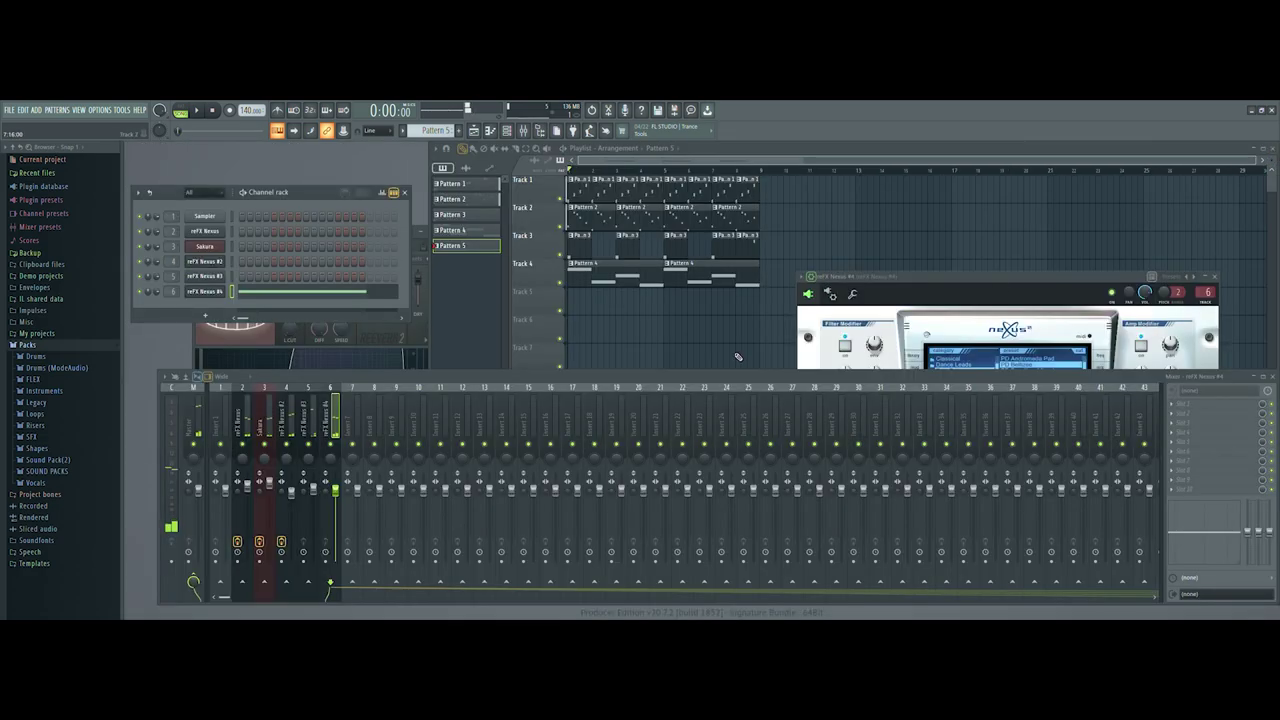
{"action": "double_click", "coordinate": [575, 305]}
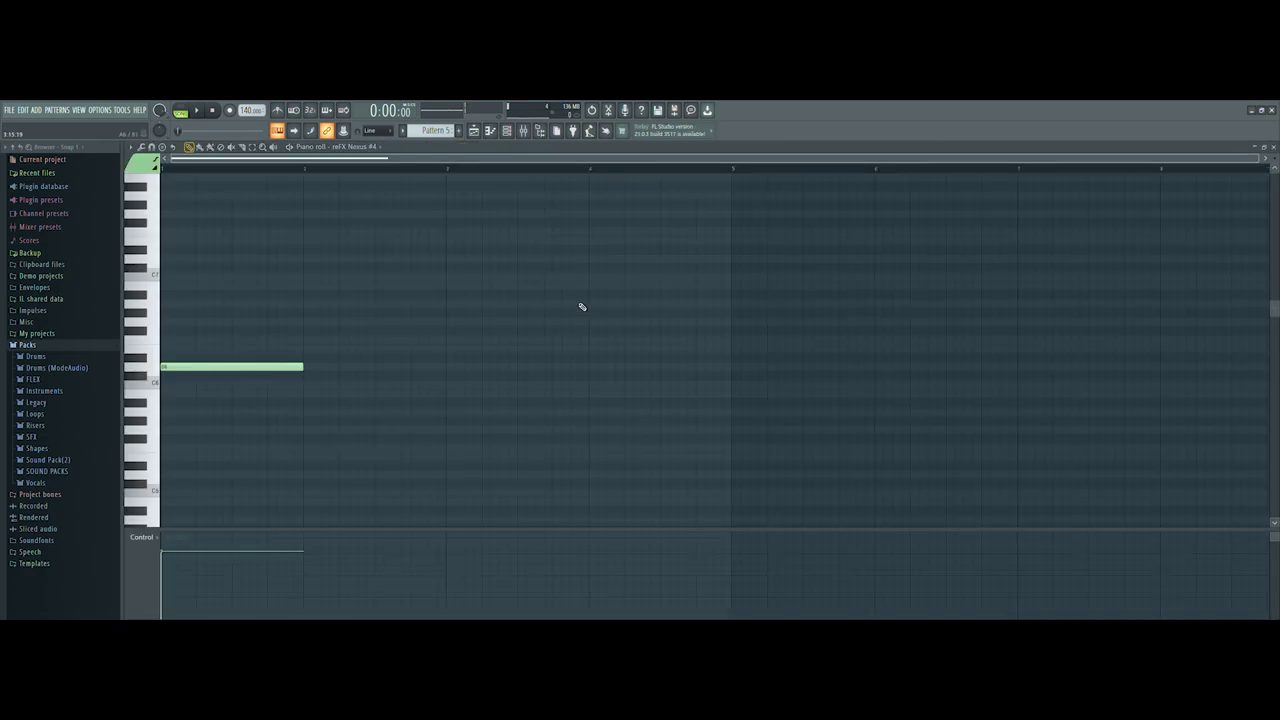
Lengthen the D6 note to two bars and add a two-bar D#6 note starting at bar 3, with playback running.
{"action": "key", "text": "space"}
{"action": "left_click_drag", "start_coordinate": [303, 374], "coordinate": [440, 373]}
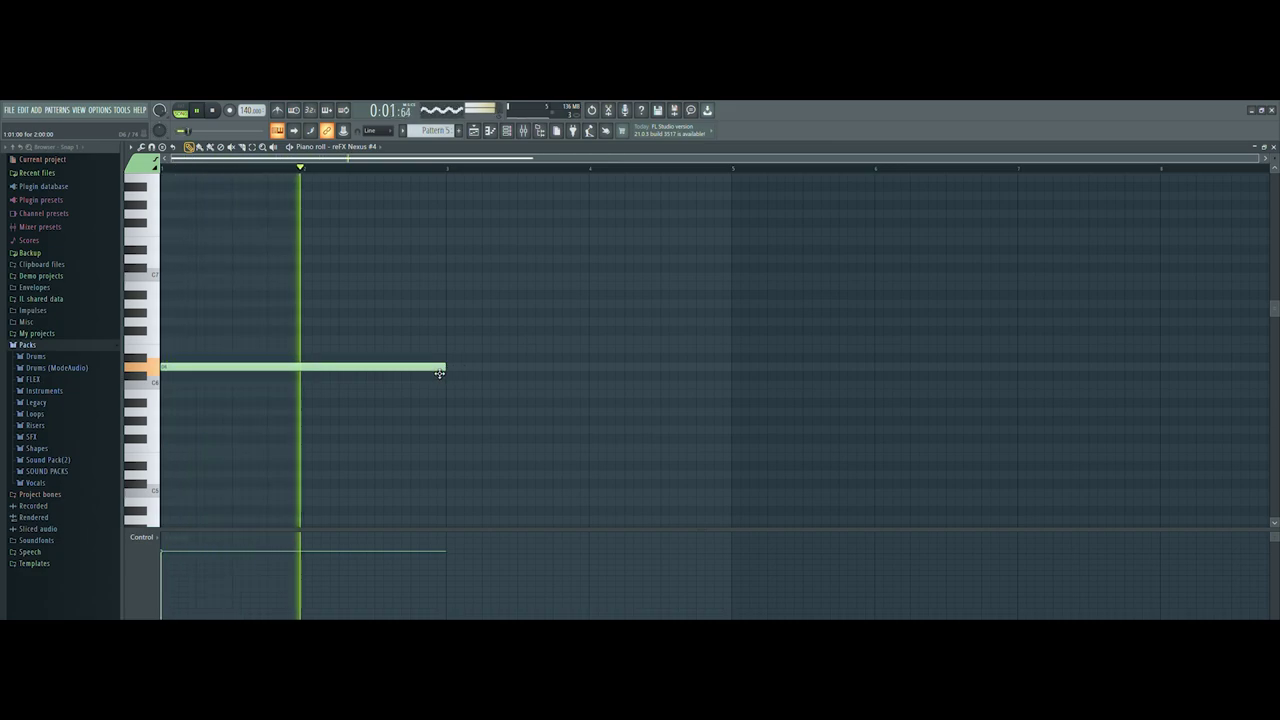
{"action": "left_click", "coordinate": [454, 358]}
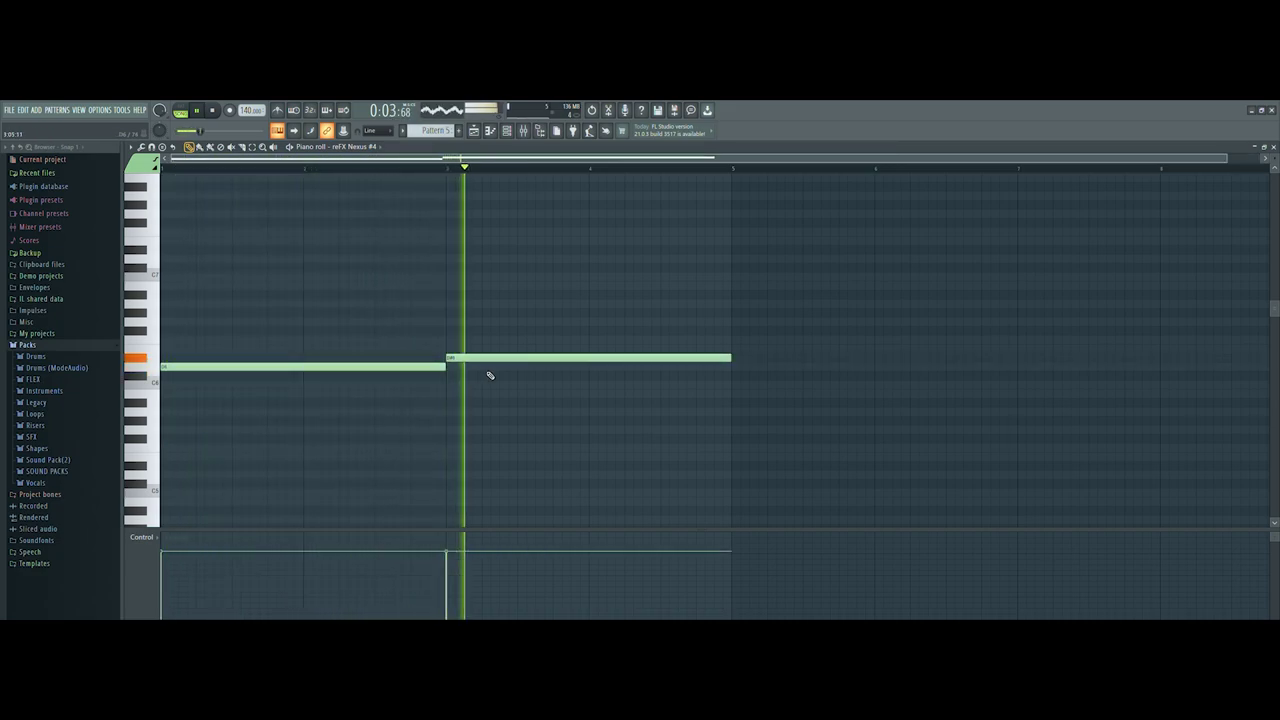
{"action": "scroll", "coordinate": [581, 158], "scroll_direction": "down", "scroll_amount": 1}
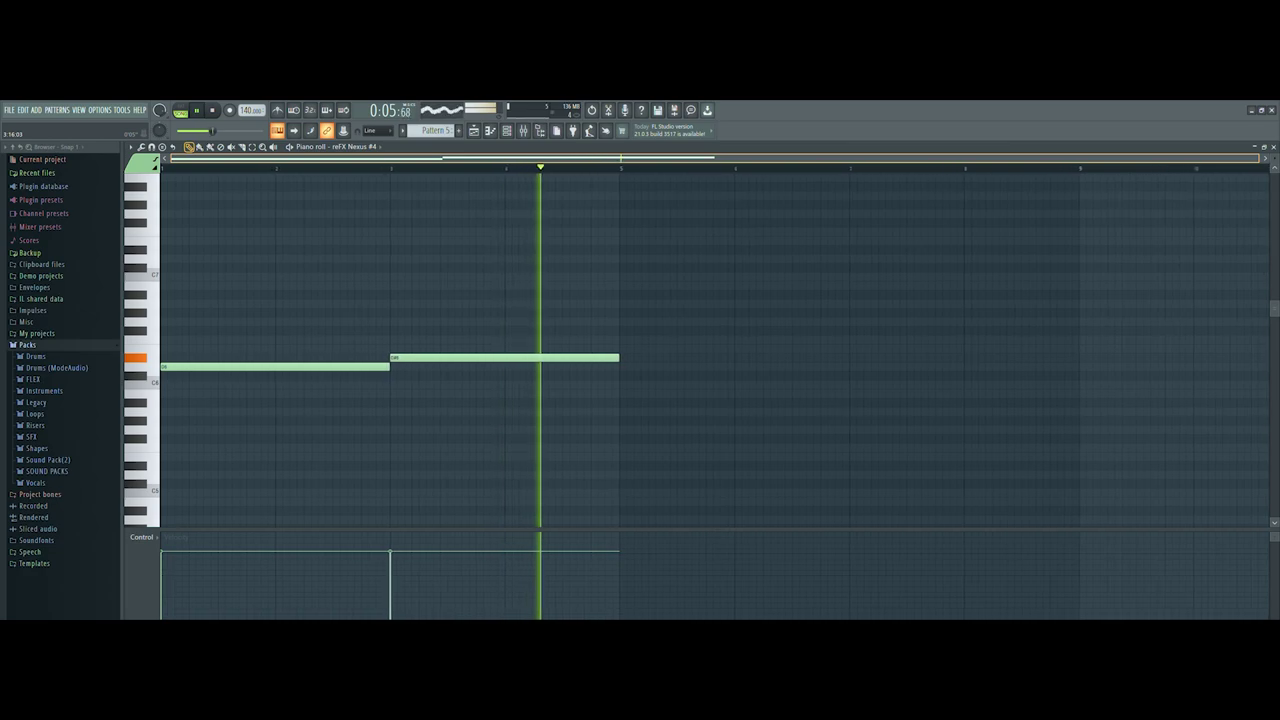
Place Pattern 5 on Track 5 of the playlist at bars 1 and 5 and play the arrangement.
{"action": "key", "text": "space"}
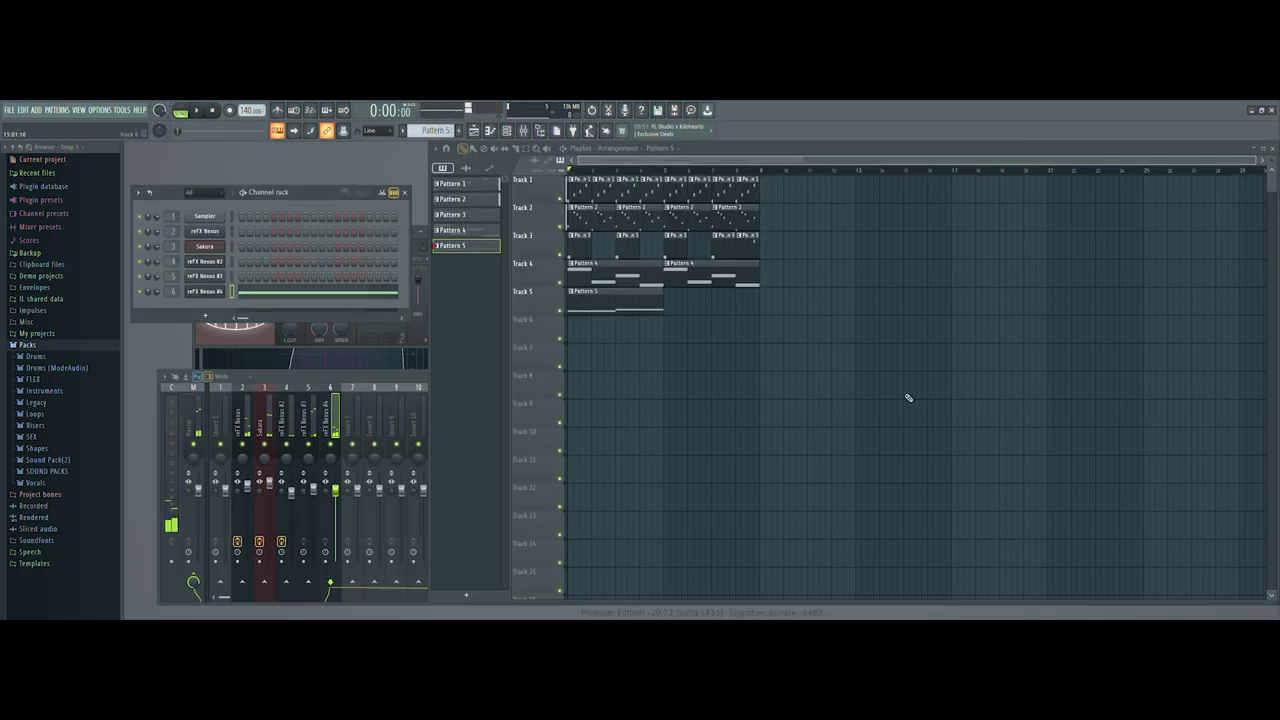
{"action": "left_click", "coordinate": [671, 307]}
{"action": "key", "text": "space"}
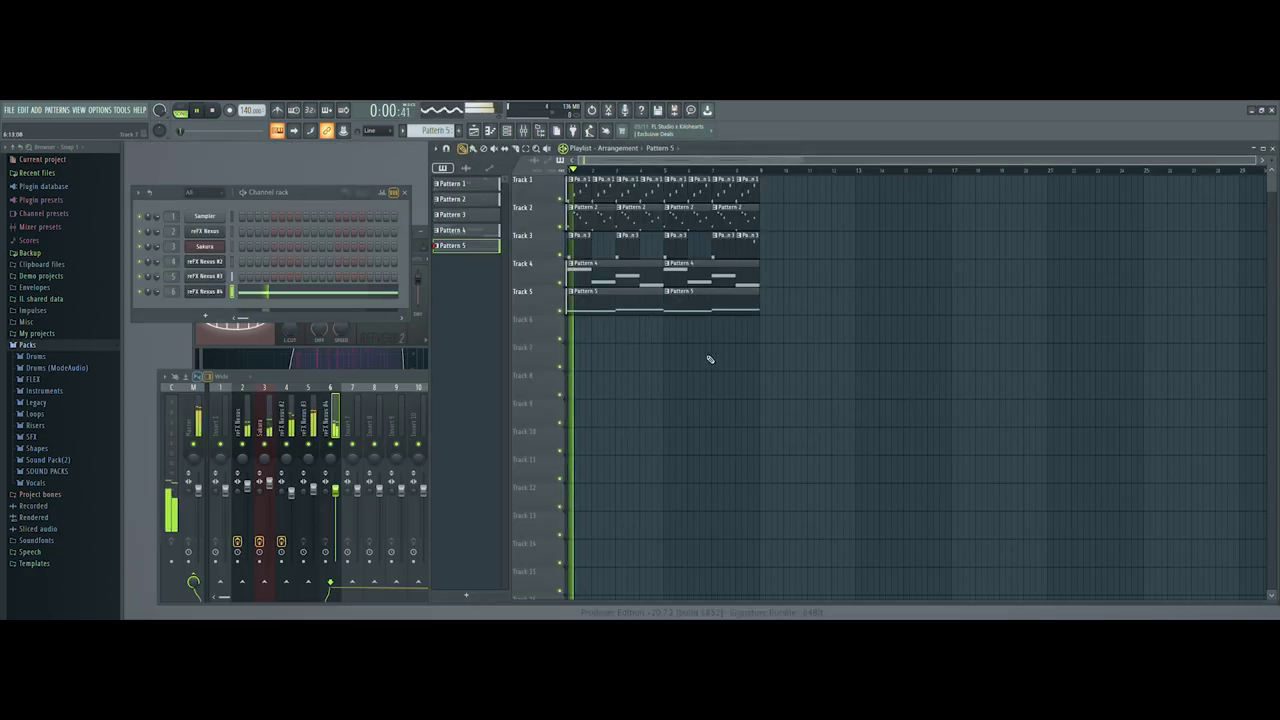
Create Pattern 6 and browse the Trapaholic kit folders inside SOUND PACKS.
{"action": "key", "text": "F4"}
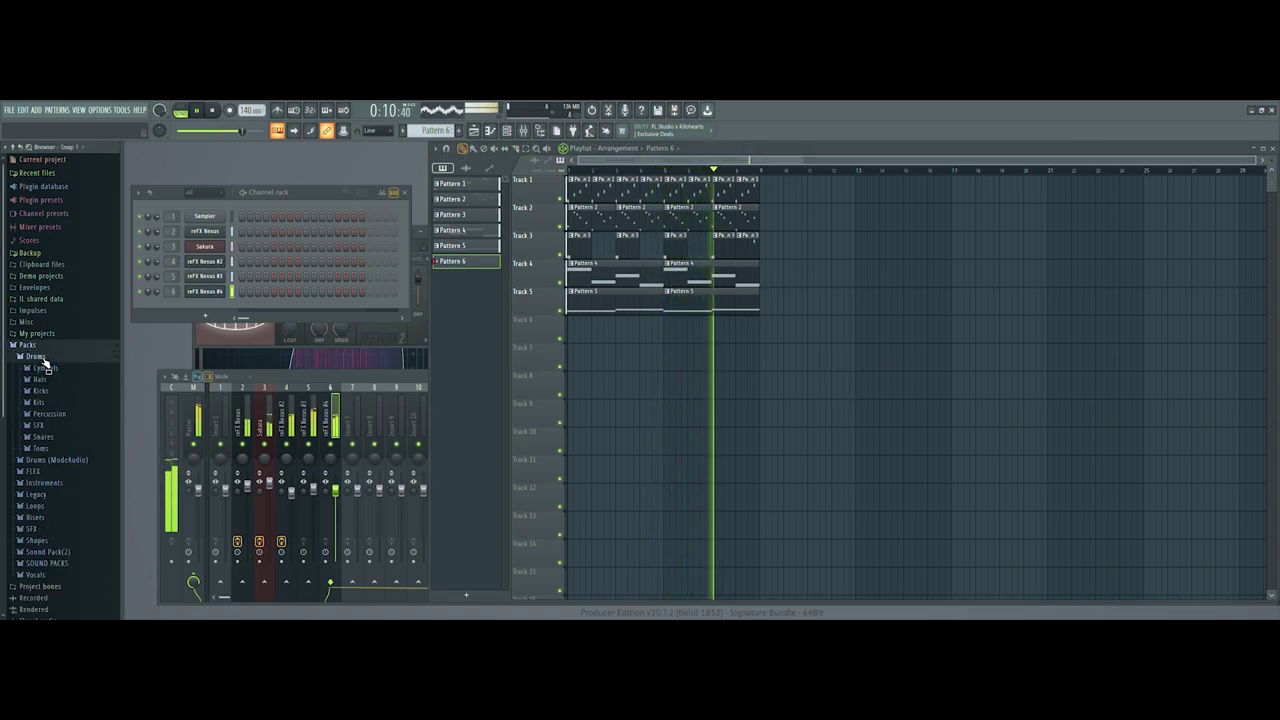
{"action": "left_click", "coordinate": [52, 471]}
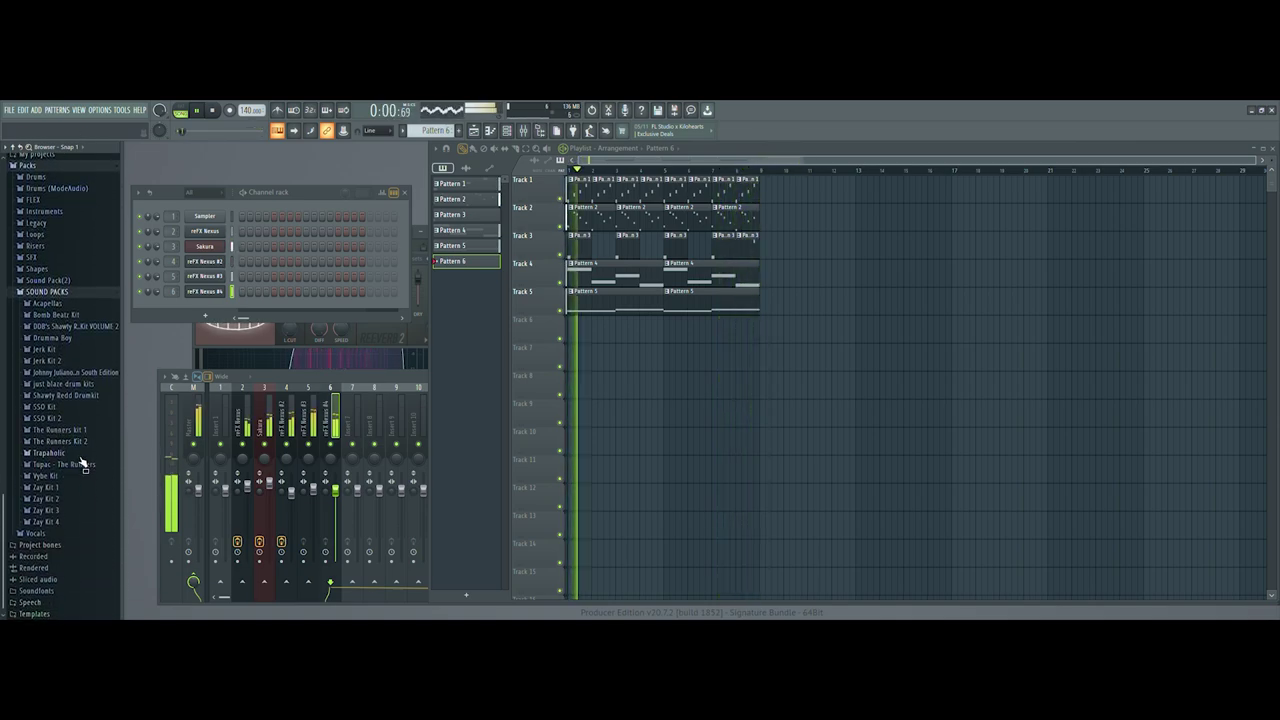
{"action": "left_click", "coordinate": [60, 454]}
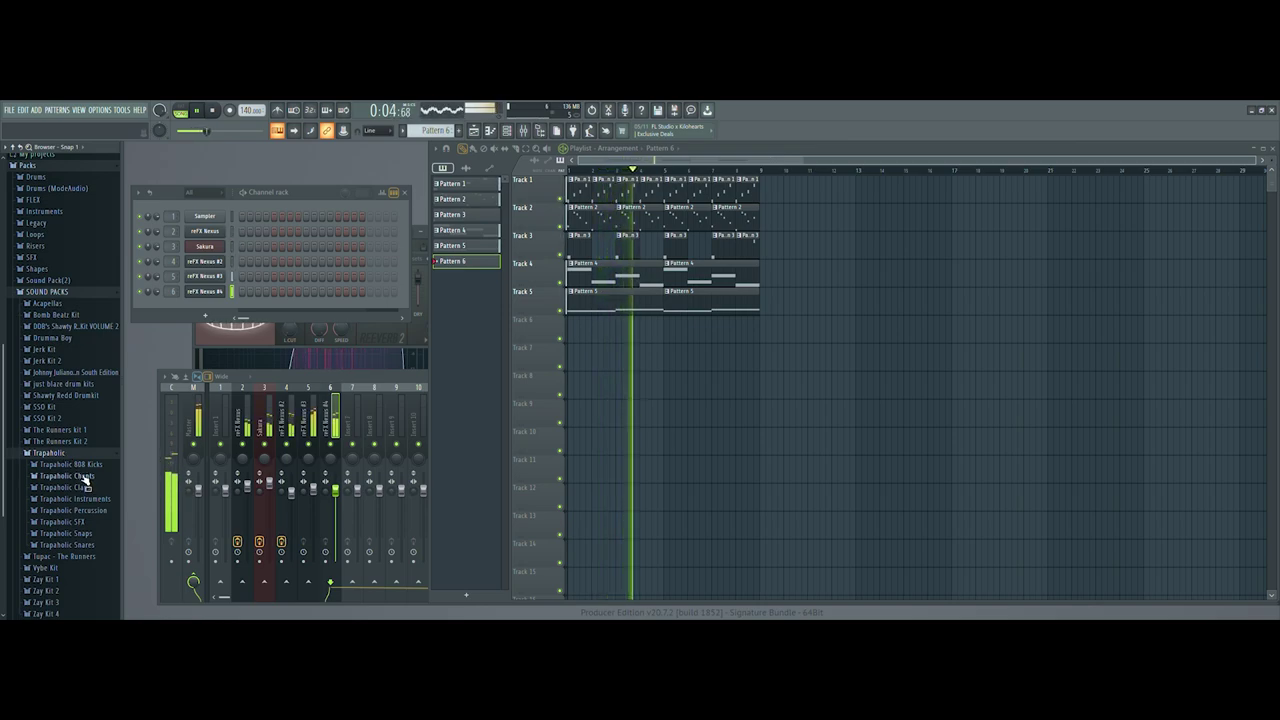
Add another reFX Nexus channel and load the BR Hollywood Brass preset from the Classical category.
{"action": "left_click", "coordinate": [154, 410]}
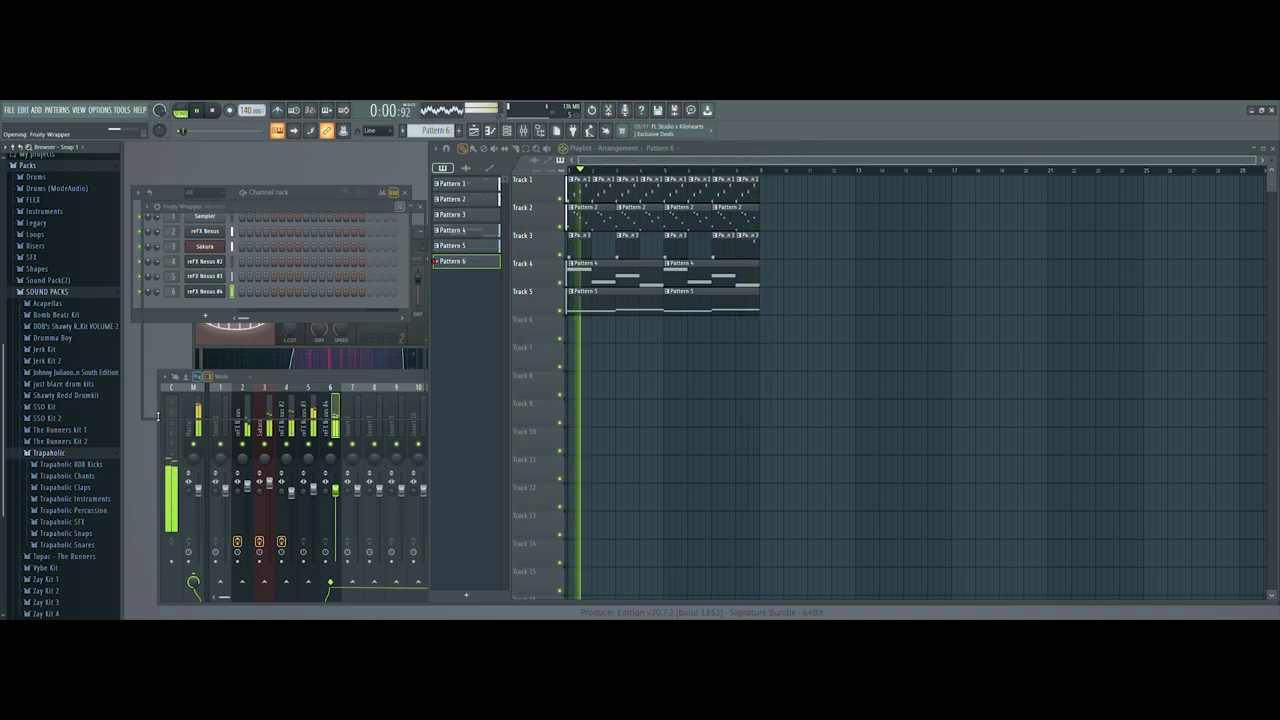
{"action": "left_click_drag", "start_coordinate": [338, 210], "coordinate": [730, 304]}
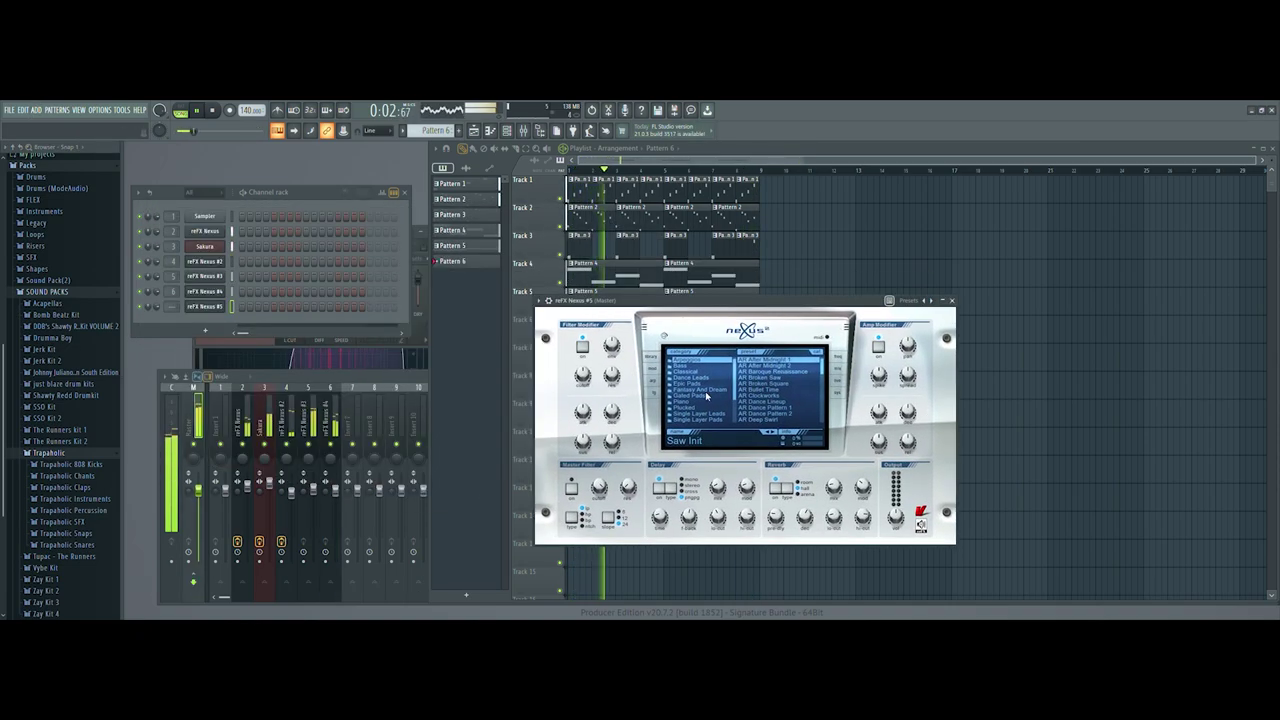
{"action": "scroll", "coordinate": [736, 390], "scroll_direction": "down", "scroll_amount": 3}
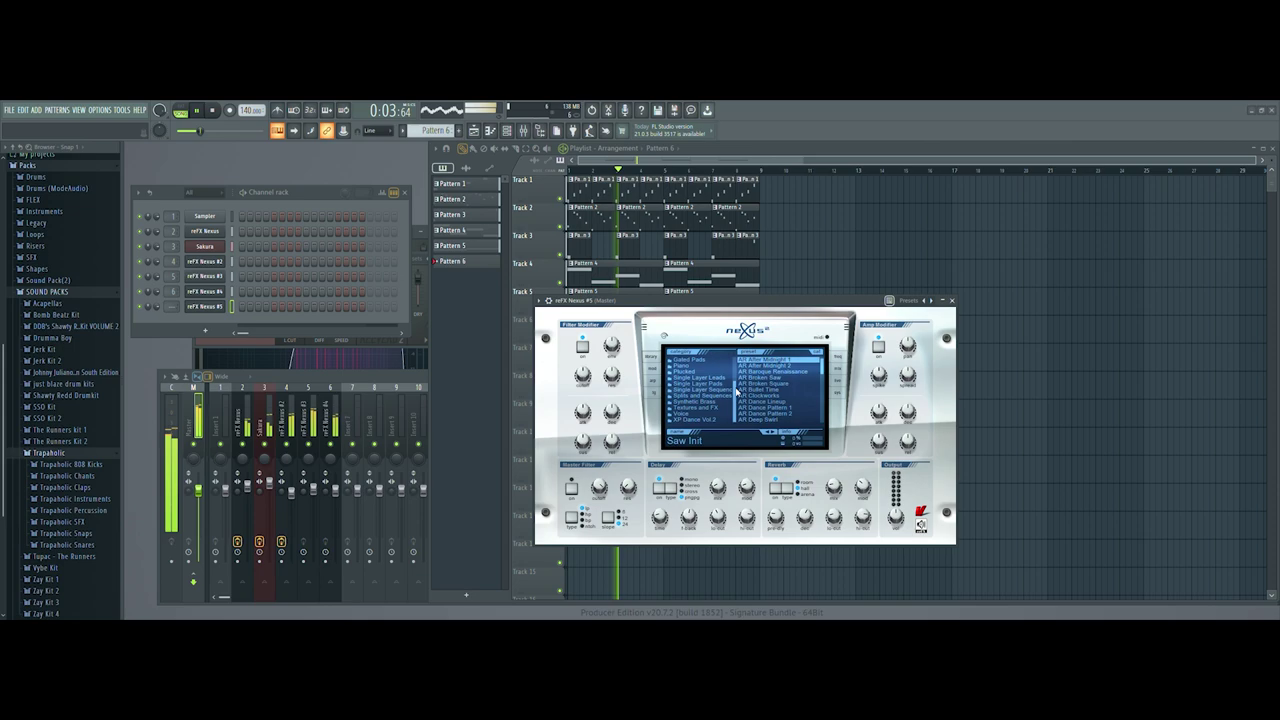
{"action": "left_click", "coordinate": [695, 420]}
{"action": "scroll", "coordinate": [712, 392], "scroll_direction": "up", "scroll_amount": 3}
{"action": "left_click", "coordinate": [688, 371]}
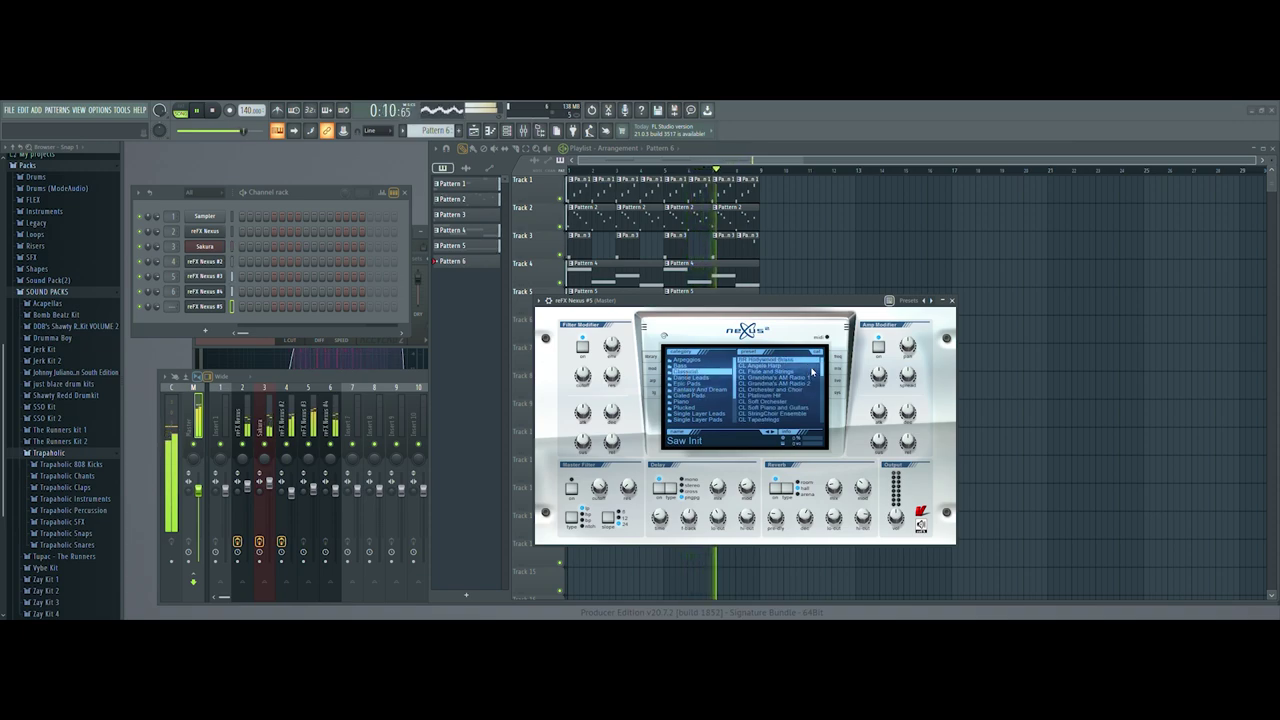
{"action": "left_click", "coordinate": [777, 362]}
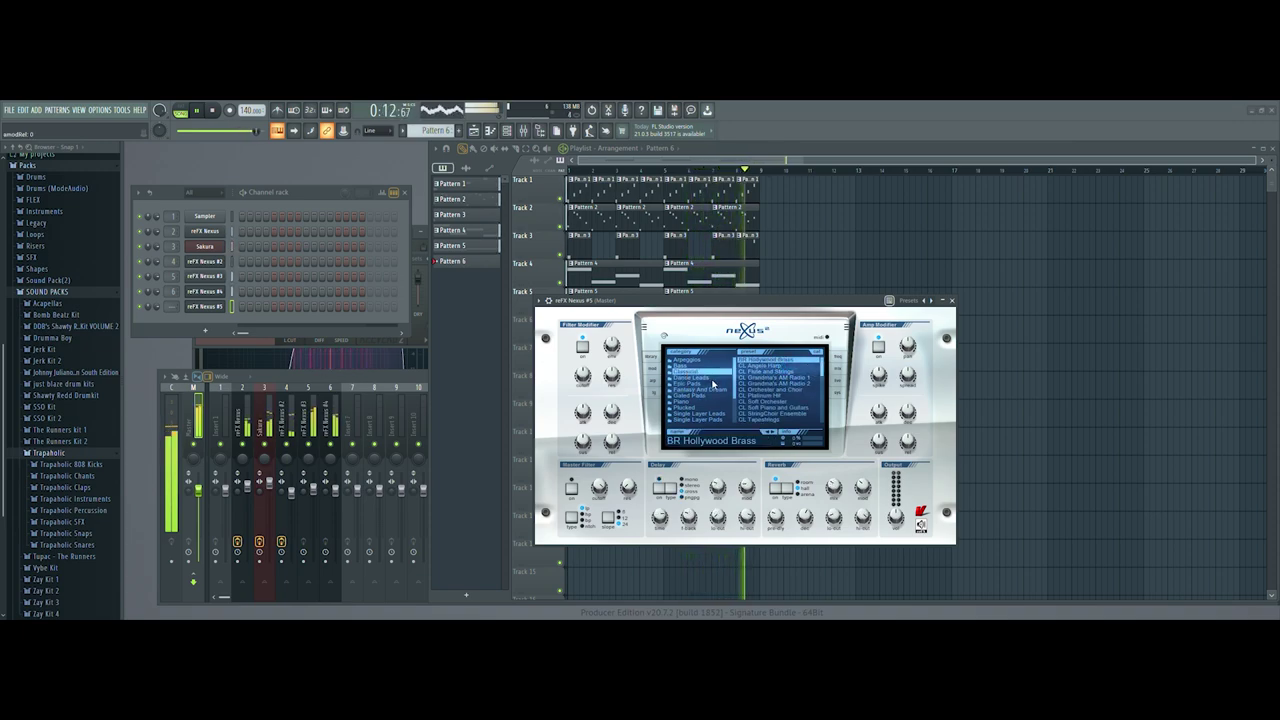
Set the root note of reFX Nexus #5 to A#4 and route the channel to mixer insert 7.
{"action": "left_click", "coordinate": [552, 302]}
{"action": "right_click", "coordinate": [669, 486]}
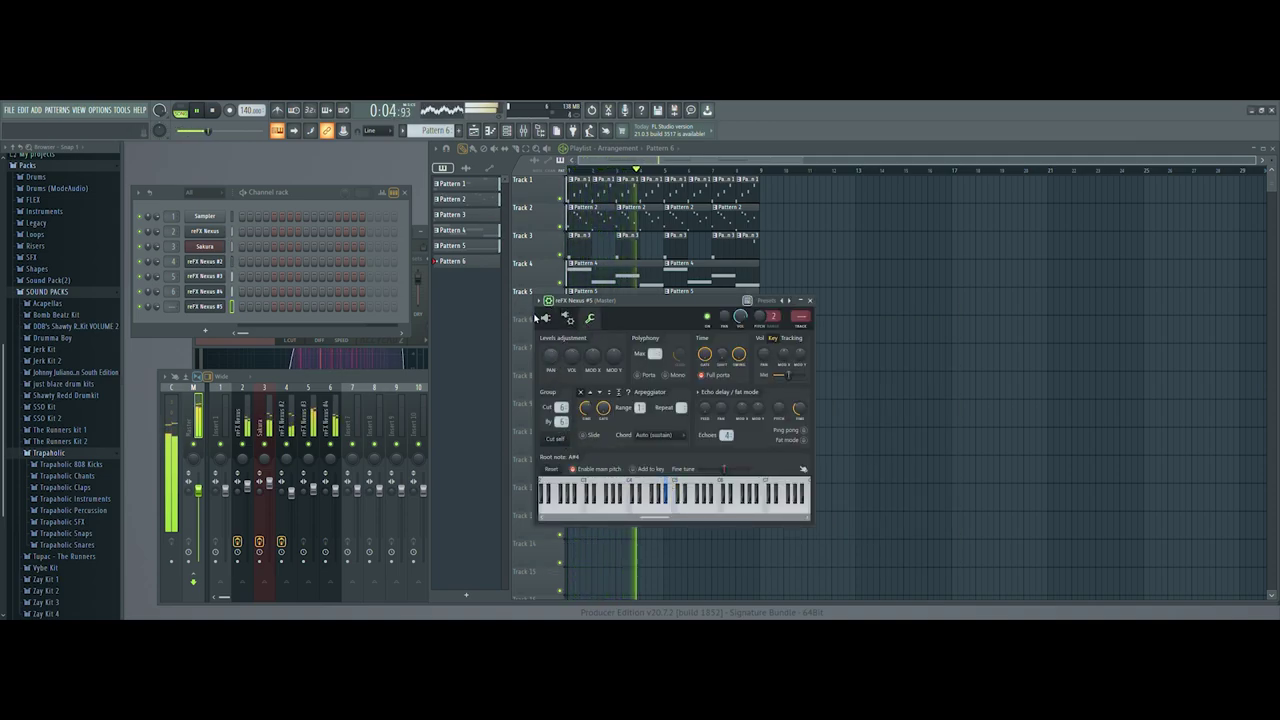
{"action": "key", "text": "ctrl+l"}
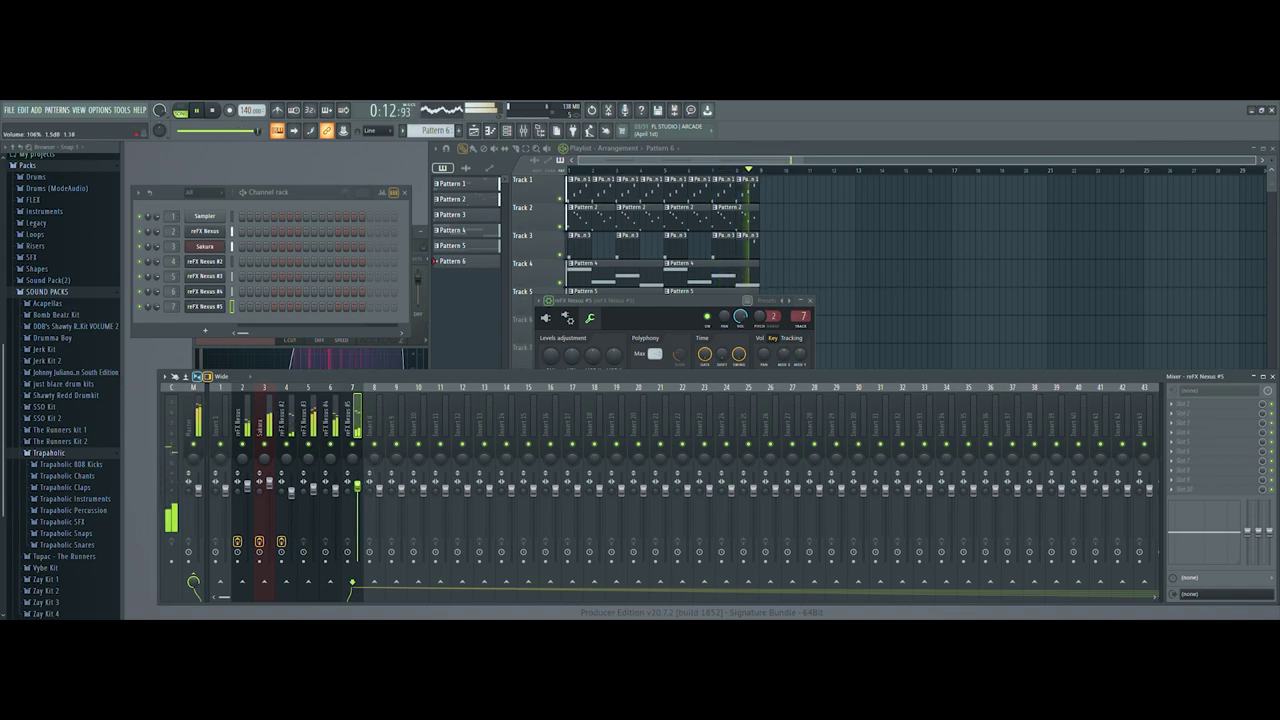
Open the piano roll of reFX Nexus #5 and add a G3 note at the start of Pattern 6.
{"action": "key", "text": "F7"}
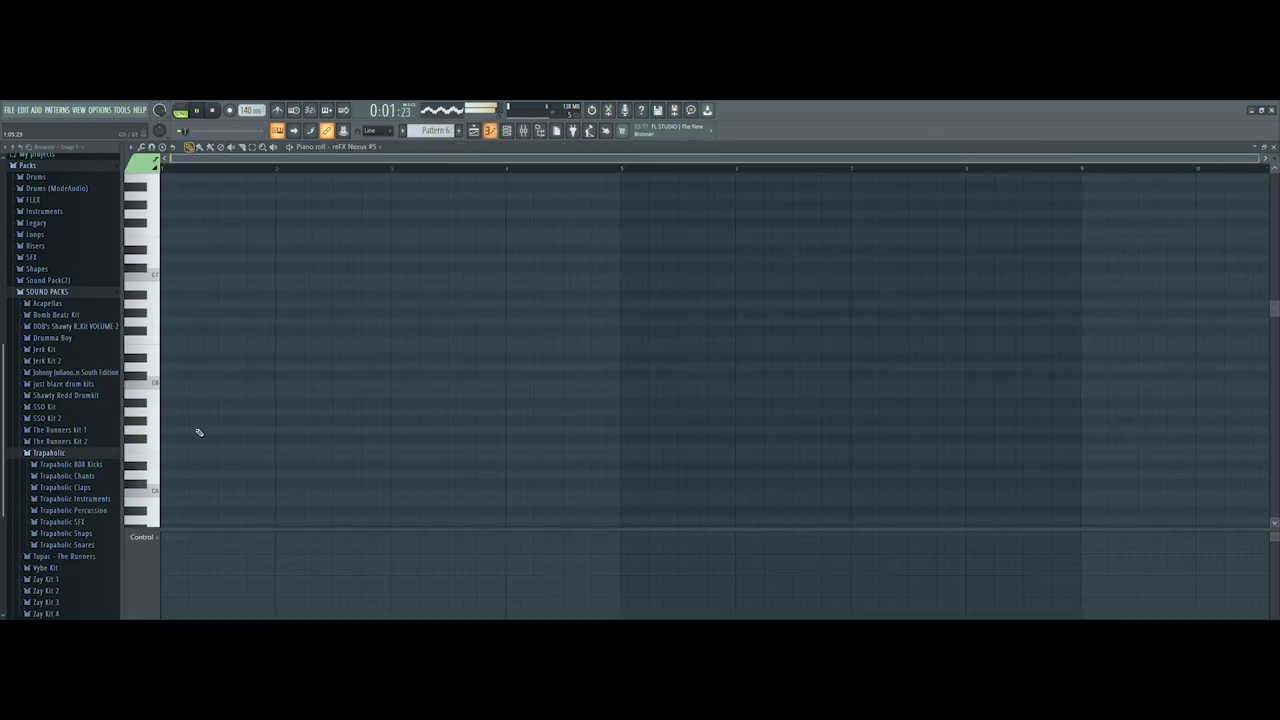
{"action": "scroll", "coordinate": [147, 488], "scroll_direction": "down", "scroll_amount": 10}
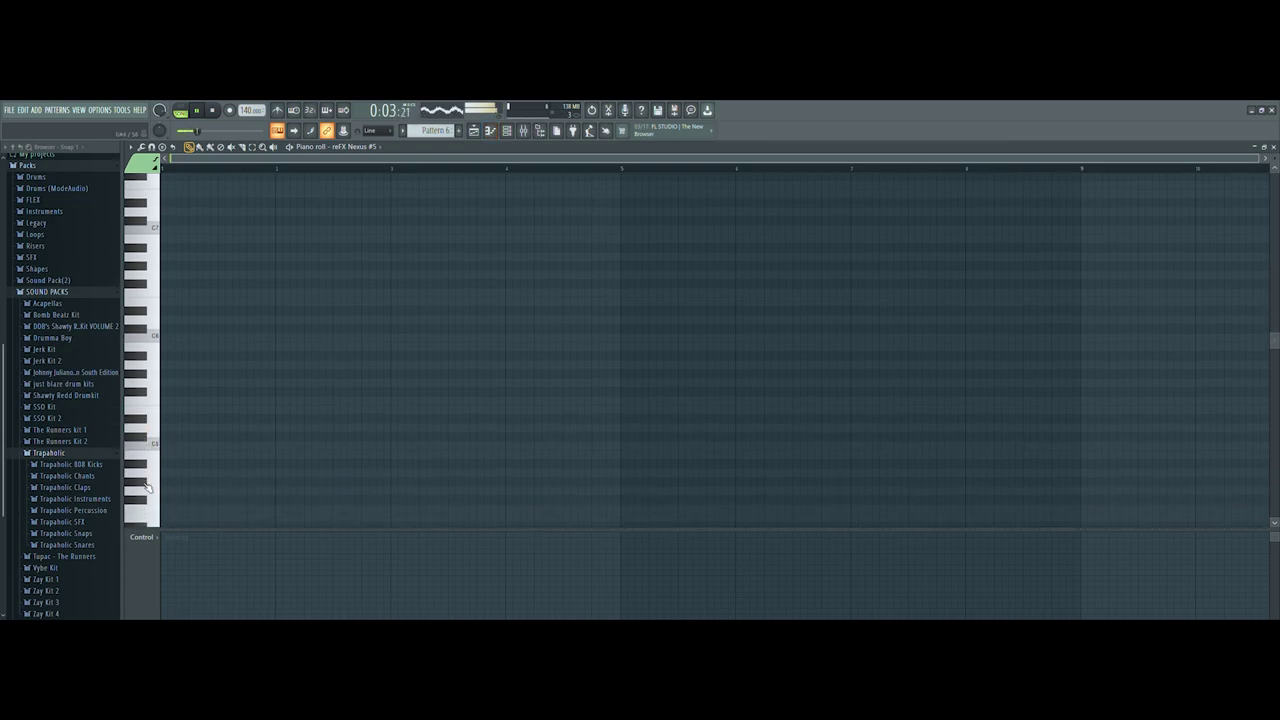
{"action": "left_click", "coordinate": [140, 451]}
{"action": "scroll", "coordinate": [147, 456], "scroll_direction": "down", "scroll_amount": 1}
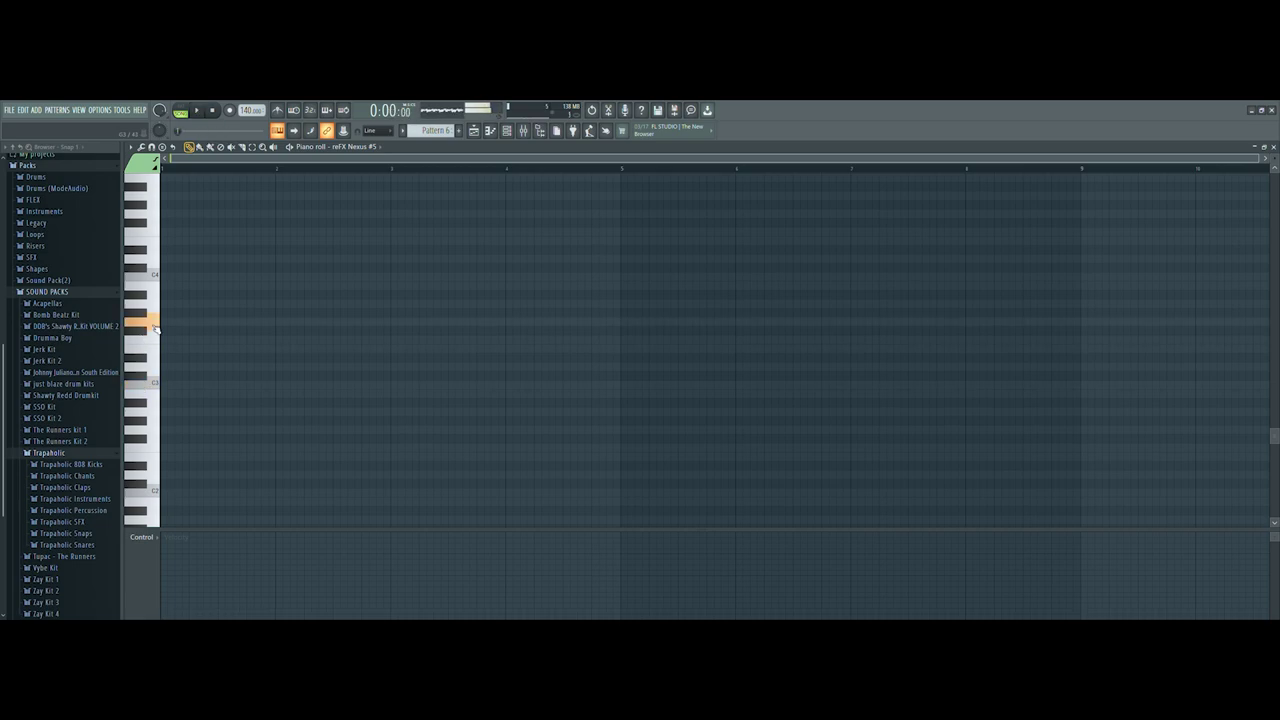
{"action": "left_click", "coordinate": [167, 324]}
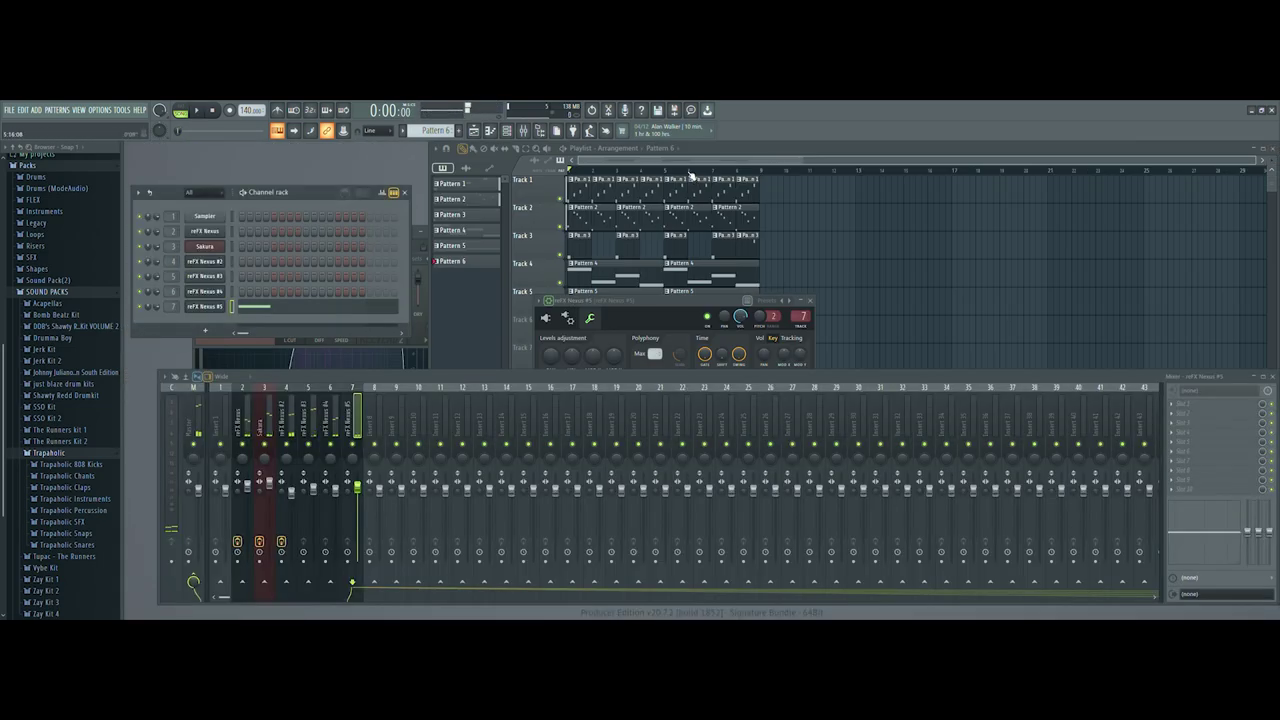
Shorten the G3 note to two steps, add a two-step C3 note at bar 2 and audition them.
{"action": "left_click", "coordinate": [625, 149]}
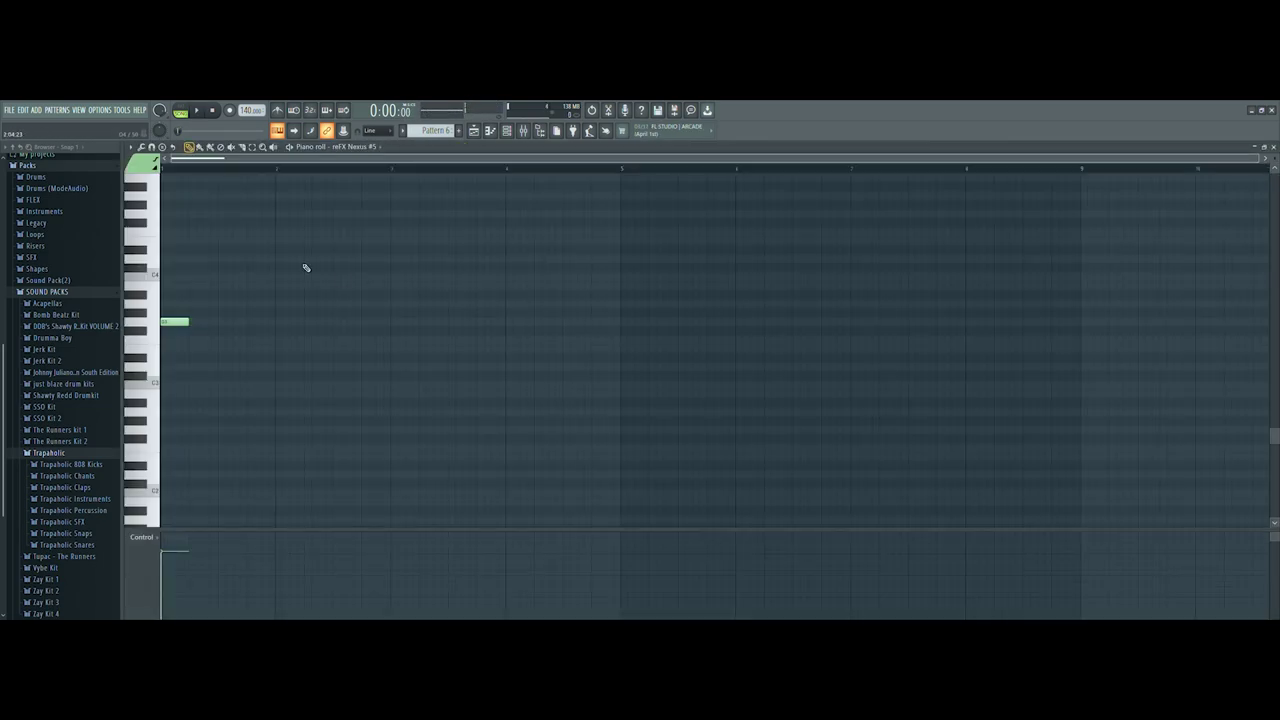
{"action": "left_click_drag", "start_coordinate": [167, 323], "coordinate": [188, 324]}
{"action": "key", "text": "space"}
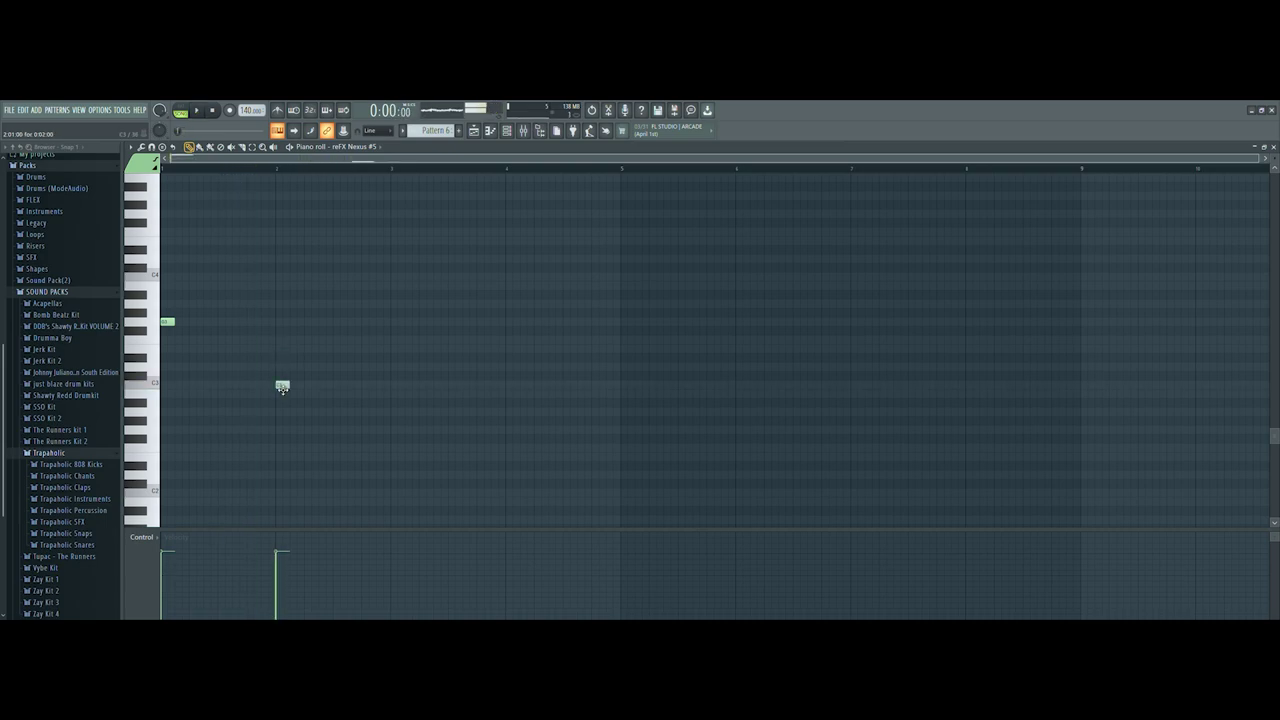
{"action": "key", "text": "space"}
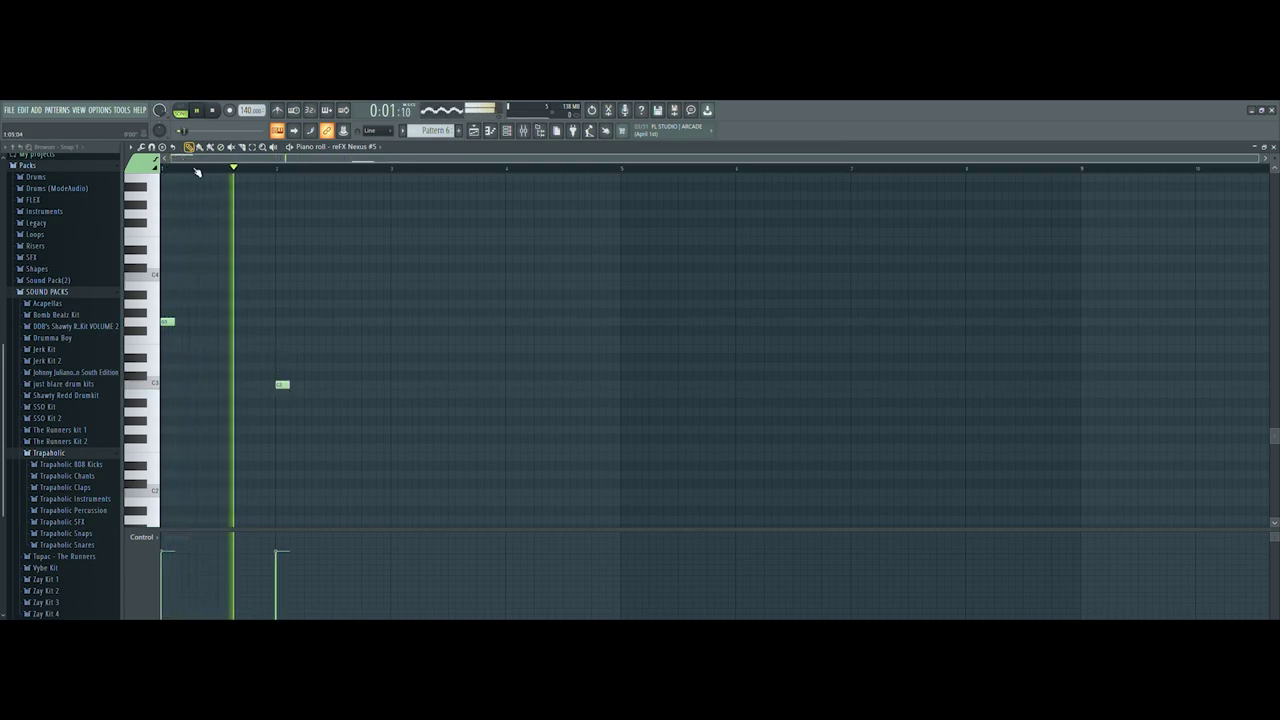
Switch playback to the pattern alone and add two-step brass notes, D#3 at bar 3 and D3 at bar 4.
{"action": "left_click", "coordinate": [181, 110]}
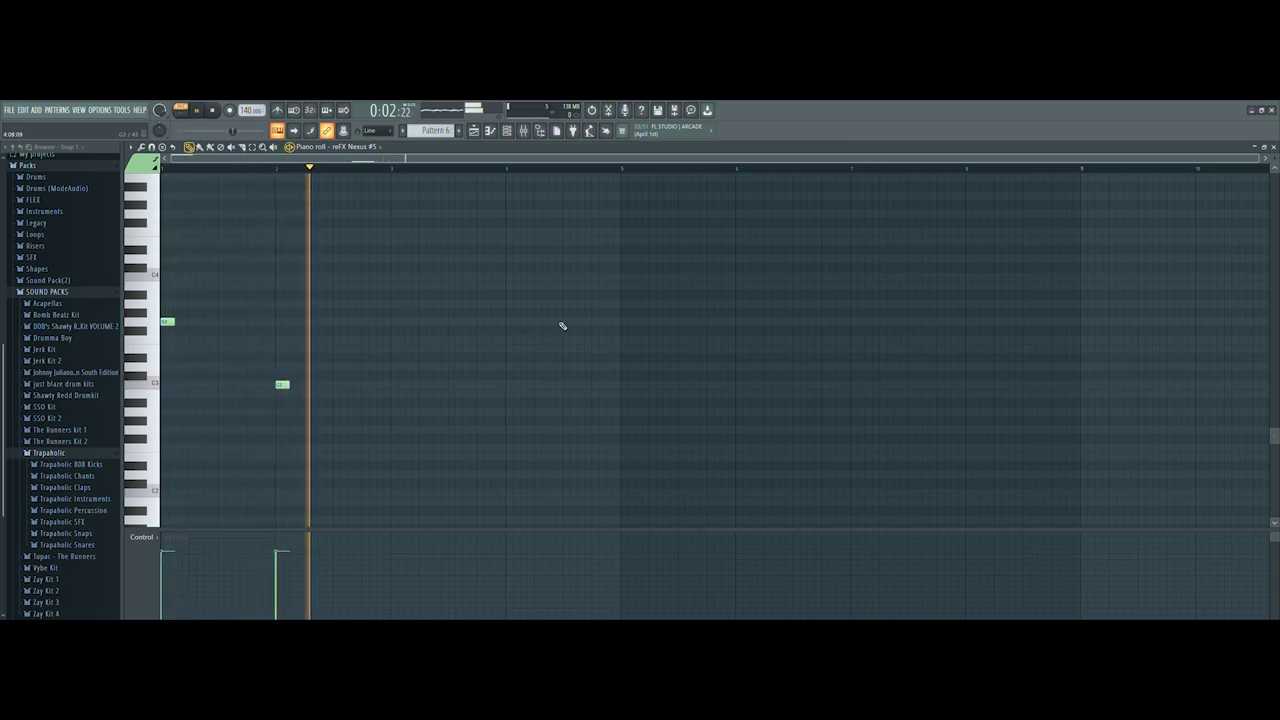
{"action": "key", "text": "space"}
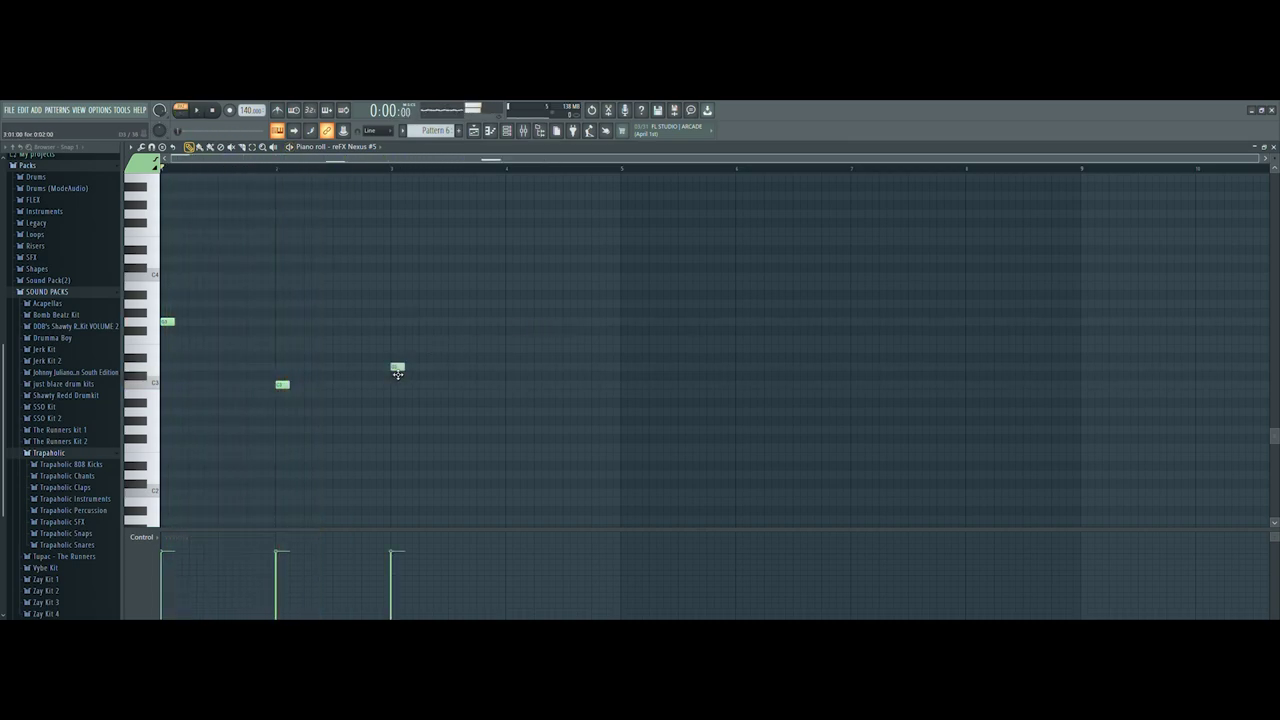
{"action": "key", "text": "space"}
{"action": "left_click", "coordinate": [510, 378]}
{"action": "left_click_drag", "start_coordinate": [512, 376], "coordinate": [512, 367]}
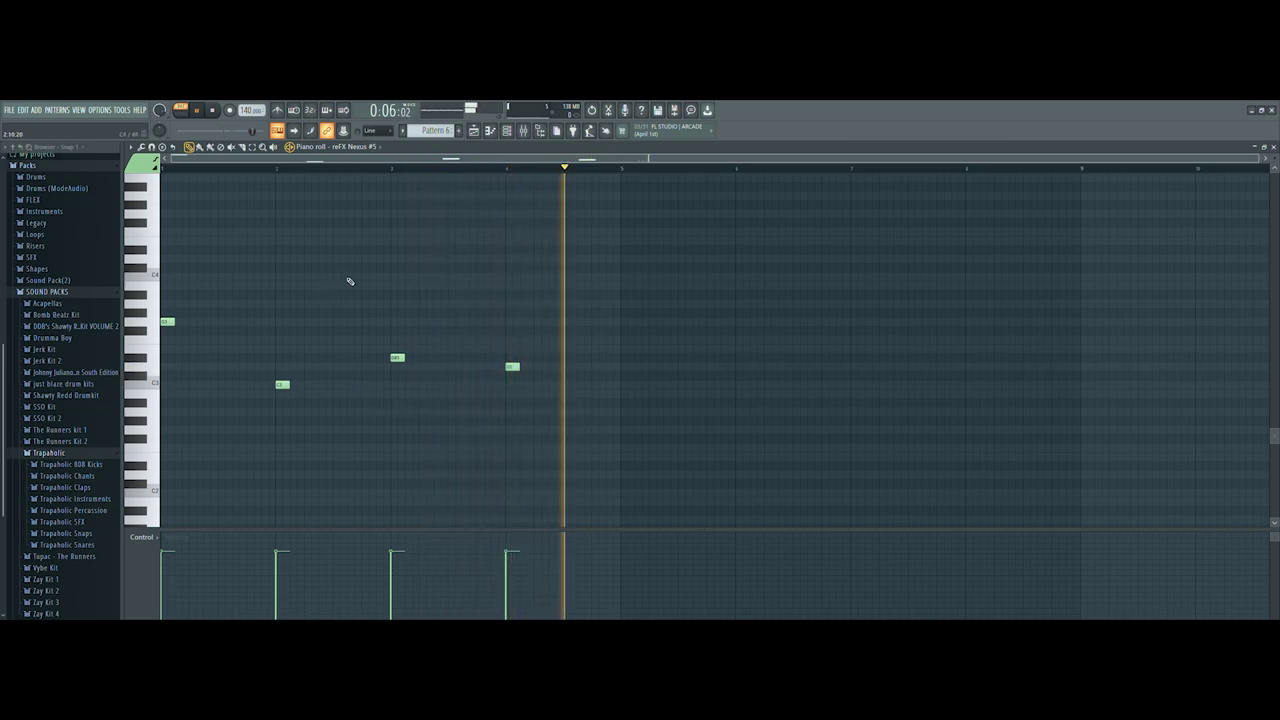
Close the piano roll, place Pattern 6 on Track 6 at bars 1 and 5, and play the full arrangement.
{"action": "left_click", "coordinate": [1273, 148]}
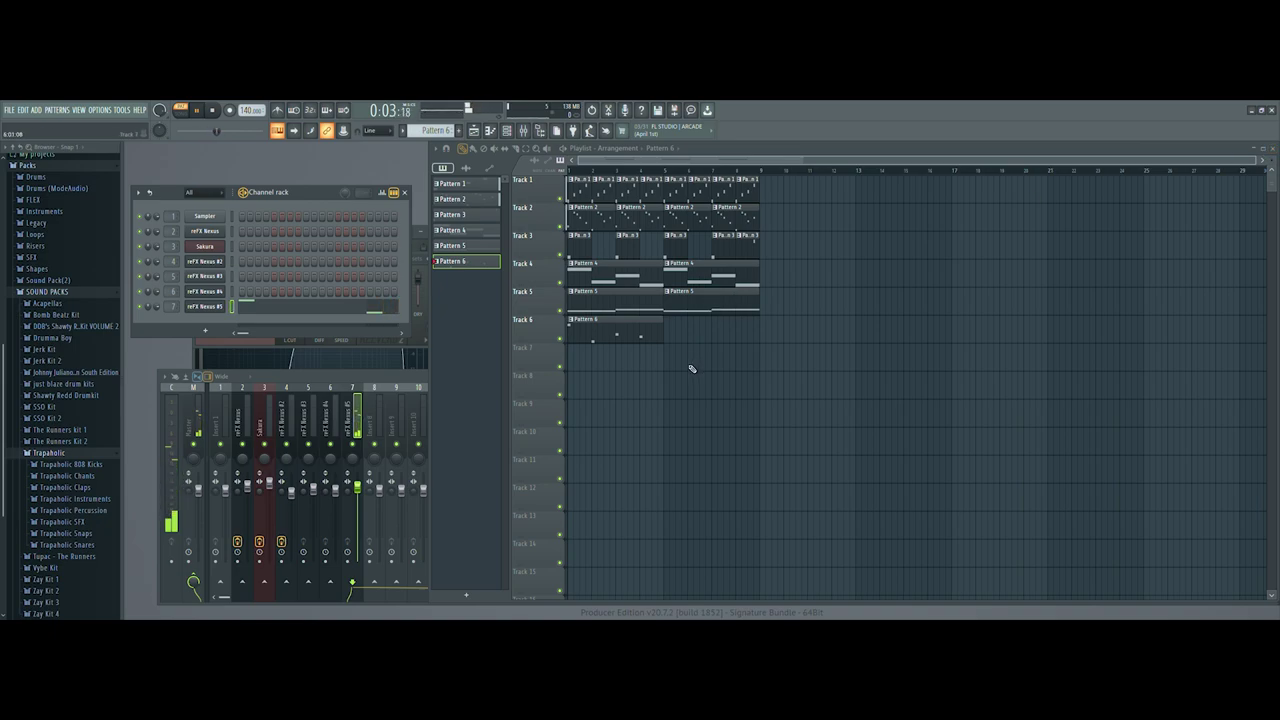
{"action": "key", "text": "space"}
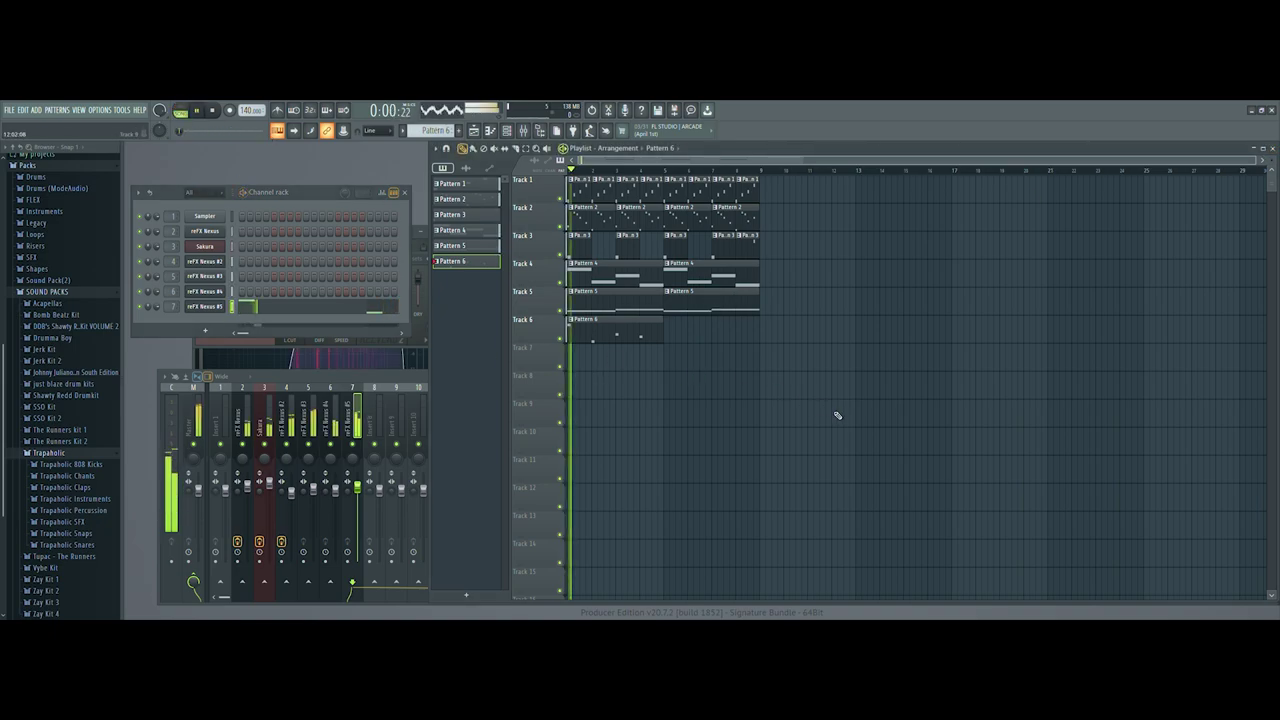
{"action": "left_click", "coordinate": [672, 336]}
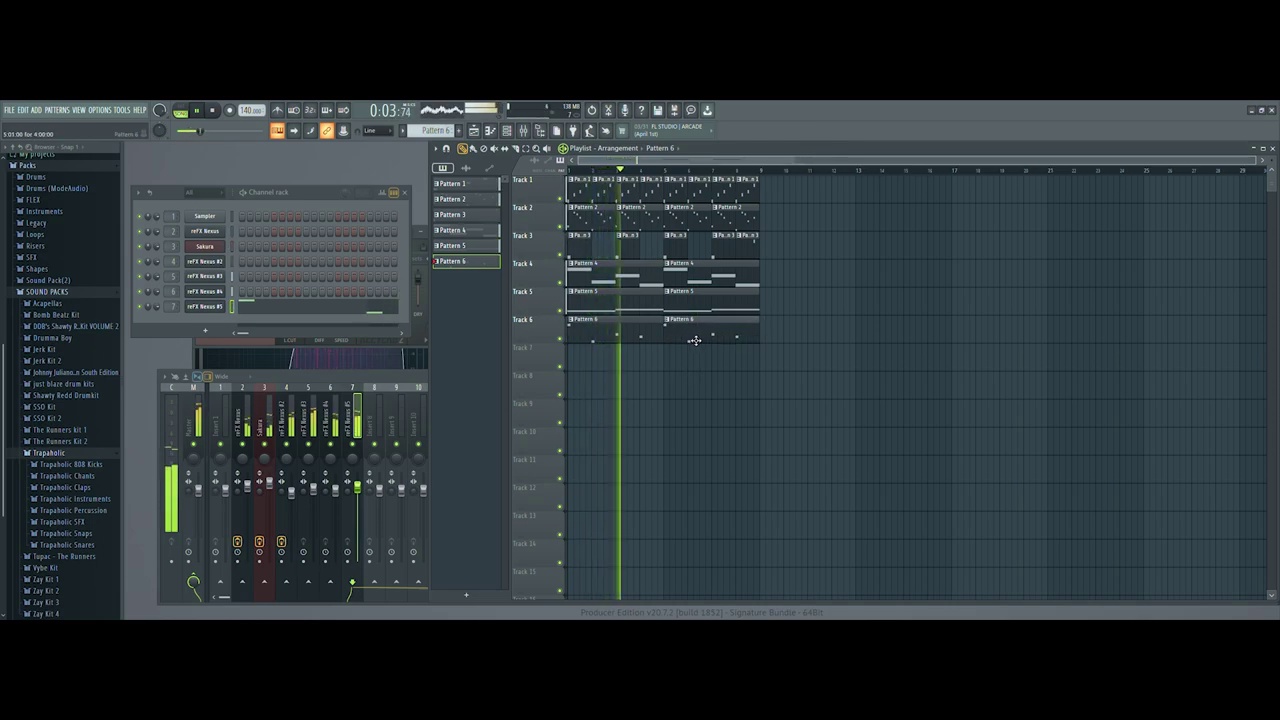
Add Soundgoodizer and Fruity Reeverb 2 to the reFX Nexus #5 mixer insert, and select the reFX Nexus insert 2.
{"action": "left_click", "coordinate": [354, 467]}
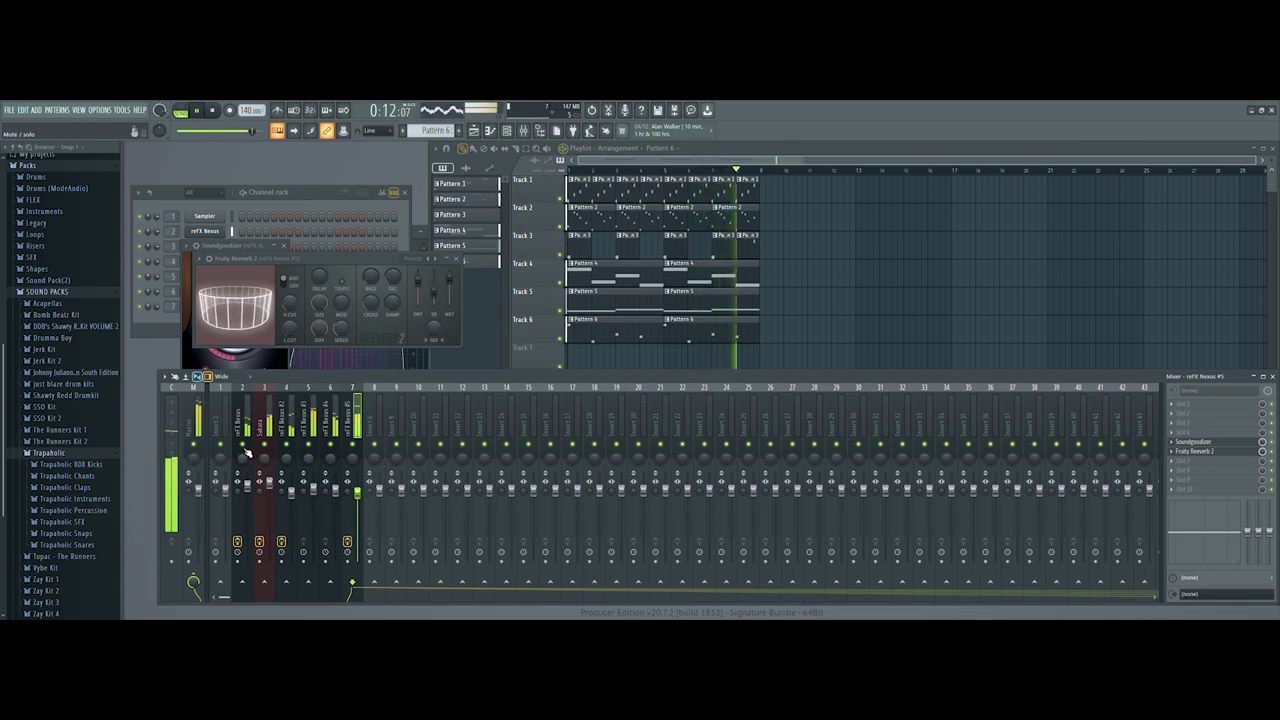
{"action": "left_click", "coordinate": [247, 487]}
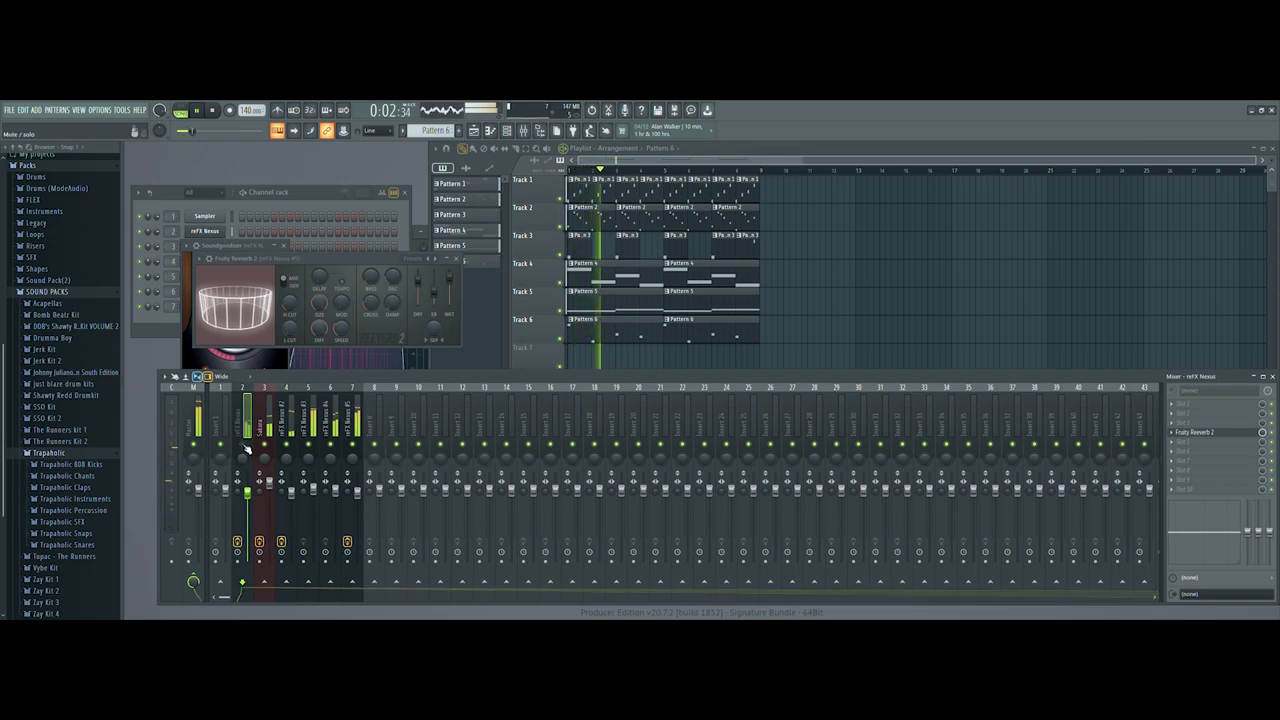
Add Fruity Limiter with the Transient shaping preset to the Sakura mixer insert and set the insert's volume to 95%.
{"action": "left_click", "coordinate": [270, 482]}
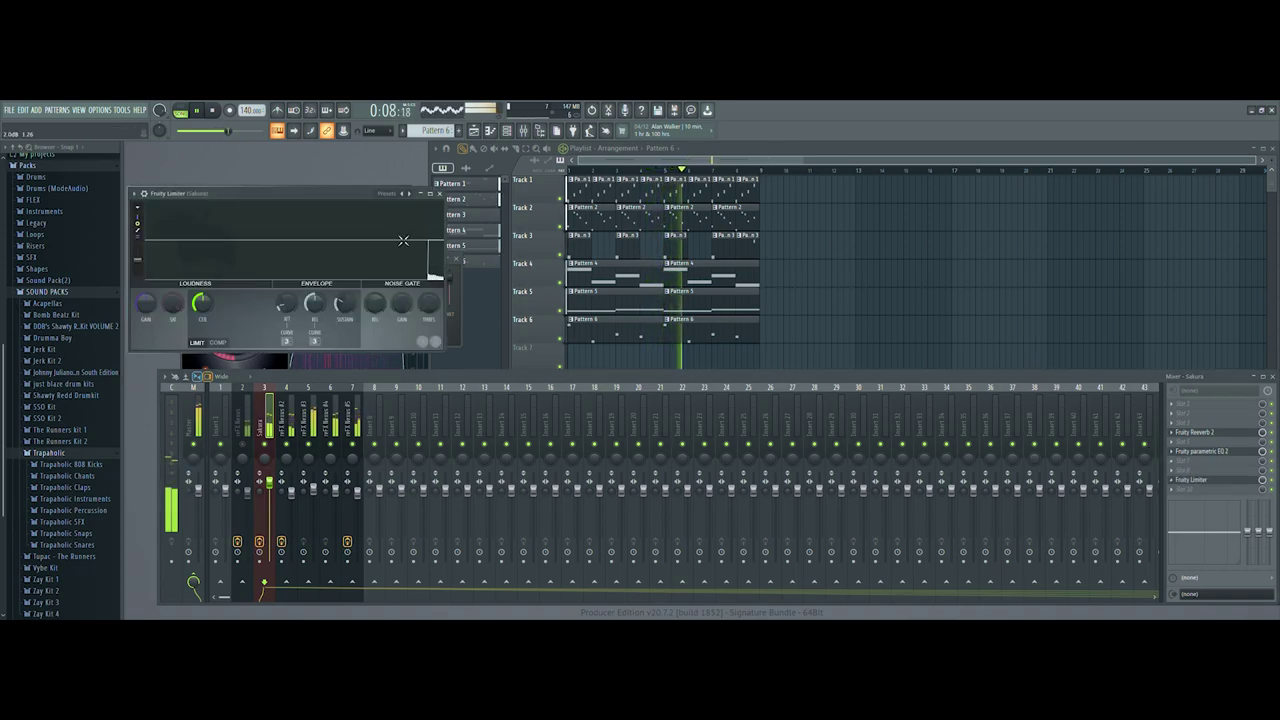
{"action": "left_click", "coordinate": [217, 342]}
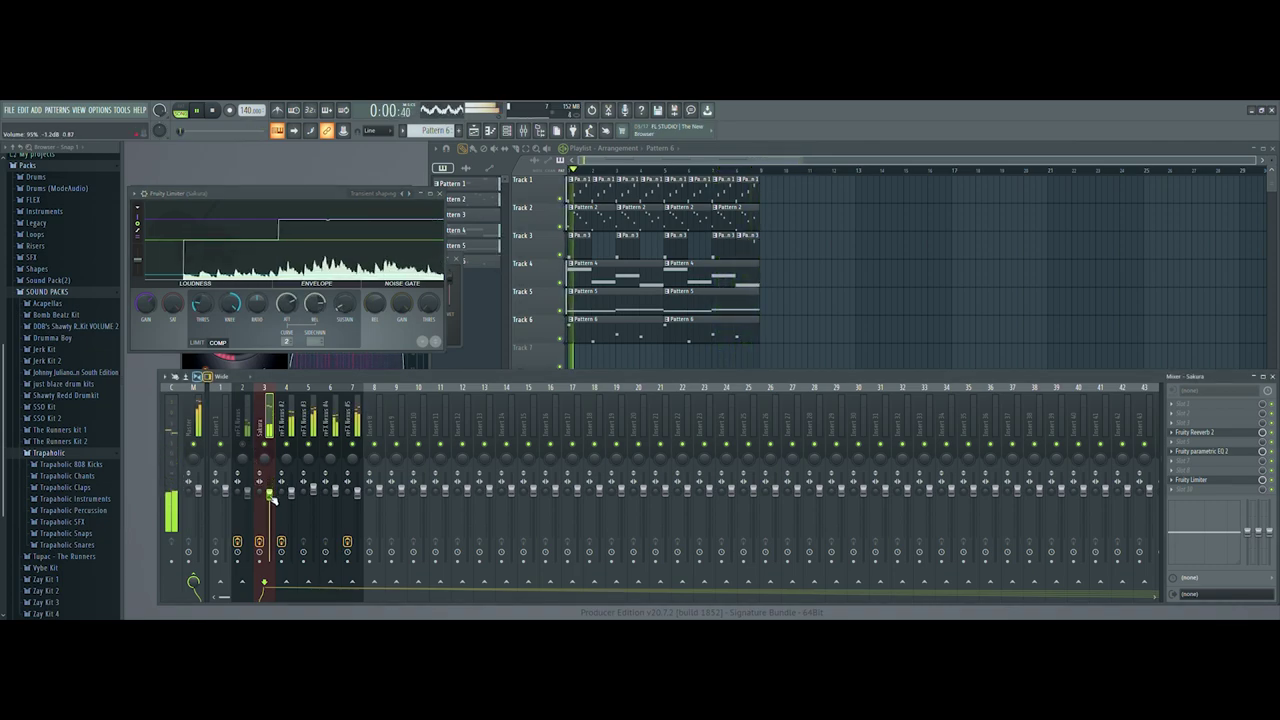
Add Fruity Limiter with the Transient shaping preset to the reFX Nexus #2 insert and lower that insert's fader slightly.
{"action": "left_click", "coordinate": [283, 415]}
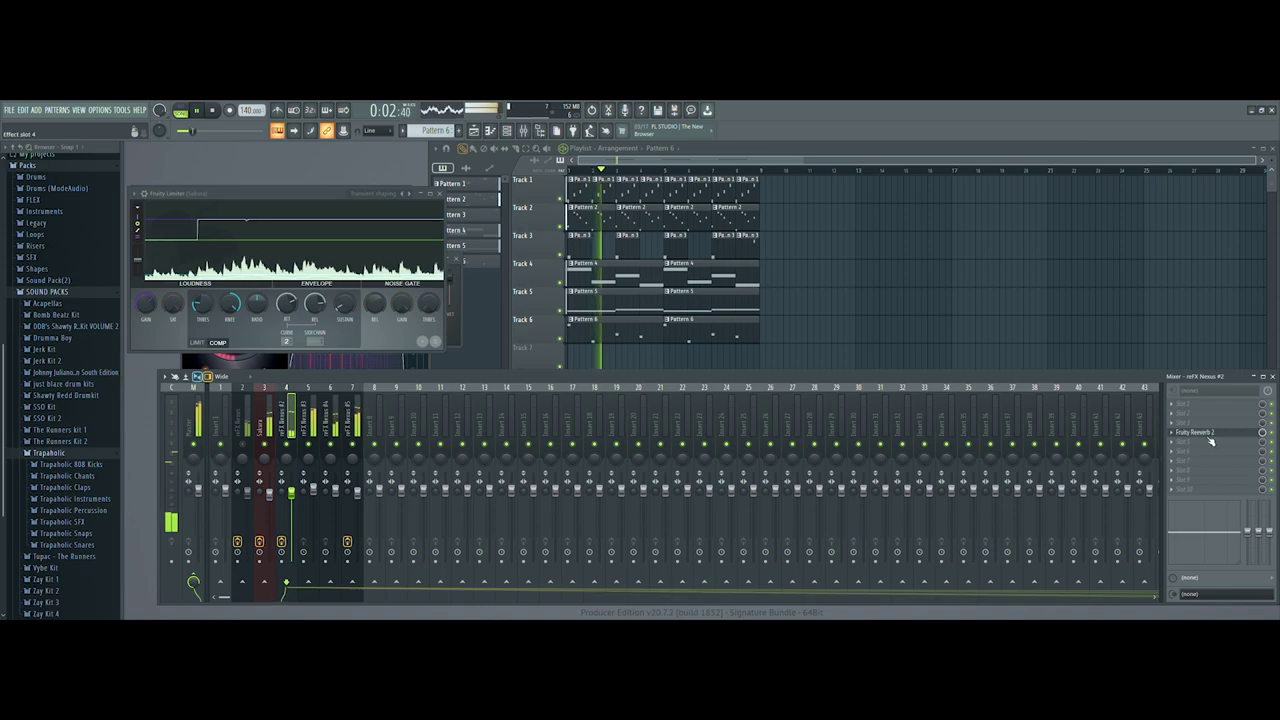
{"action": "left_click", "coordinate": [1044, 341]}
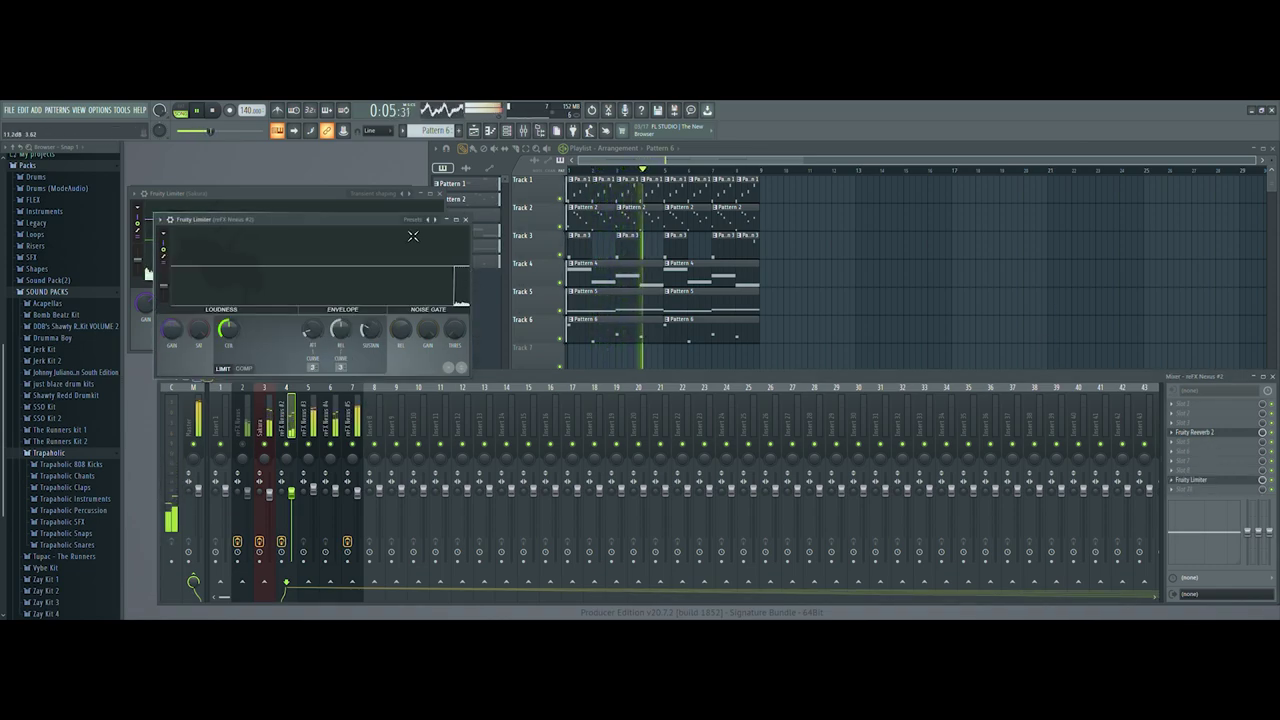
{"action": "left_click", "coordinate": [473, 345]}
{"action": "left_click", "coordinate": [488, 377]}
{"action": "left_click_drag", "start_coordinate": [294, 497], "coordinate": [295, 510]}
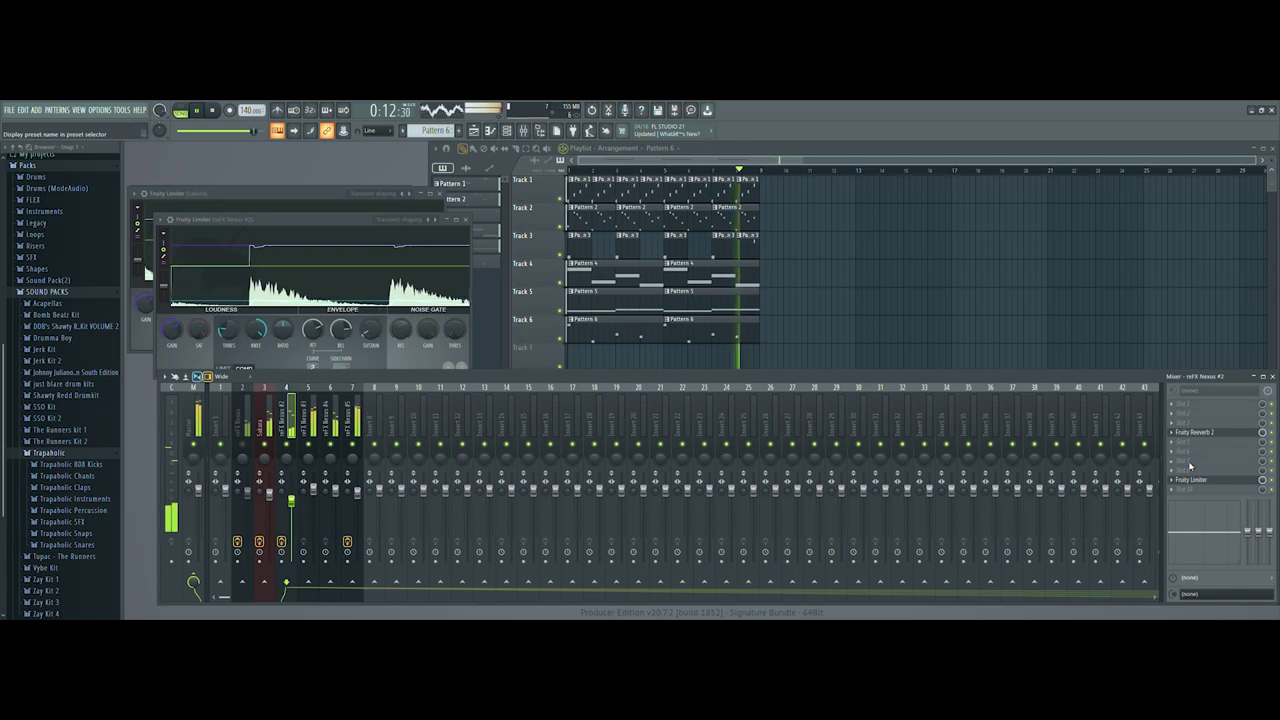
Add Fruity parametric EQ 2 with the 20Hz - 18kHz cut preset to reFX Nexus #2 and raise its high-pass cutoff to about 421 Hz.
{"action": "left_click", "coordinate": [1055, 435]}
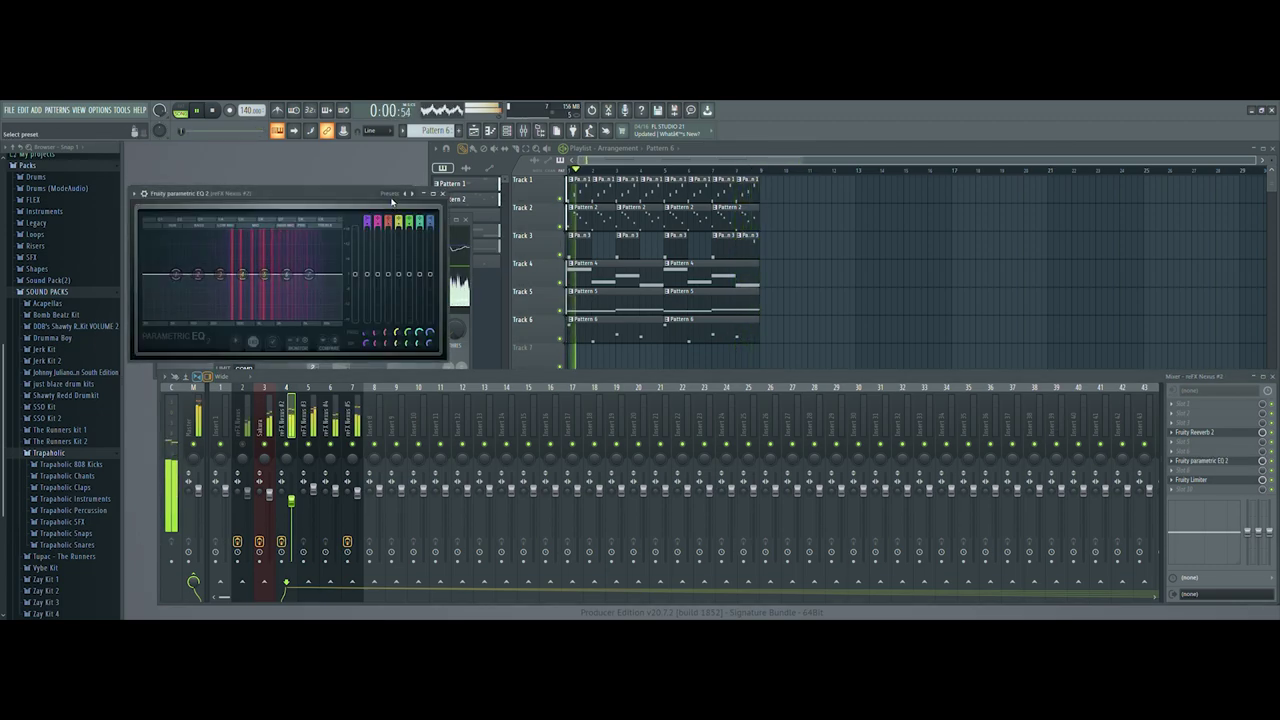
{"action": "left_click_drag", "start_coordinate": [150, 276], "coordinate": [234, 279]}
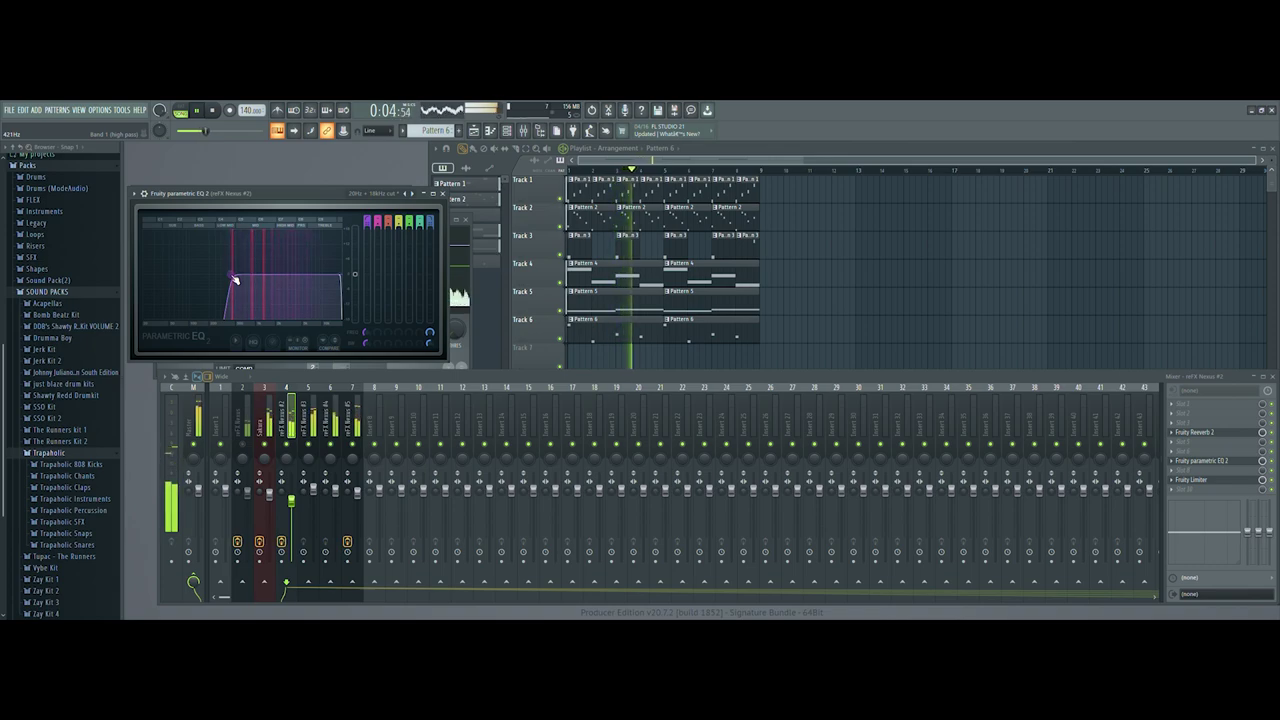
{"action": "left_click_drag", "start_coordinate": [241, 274], "coordinate": [244, 278]}
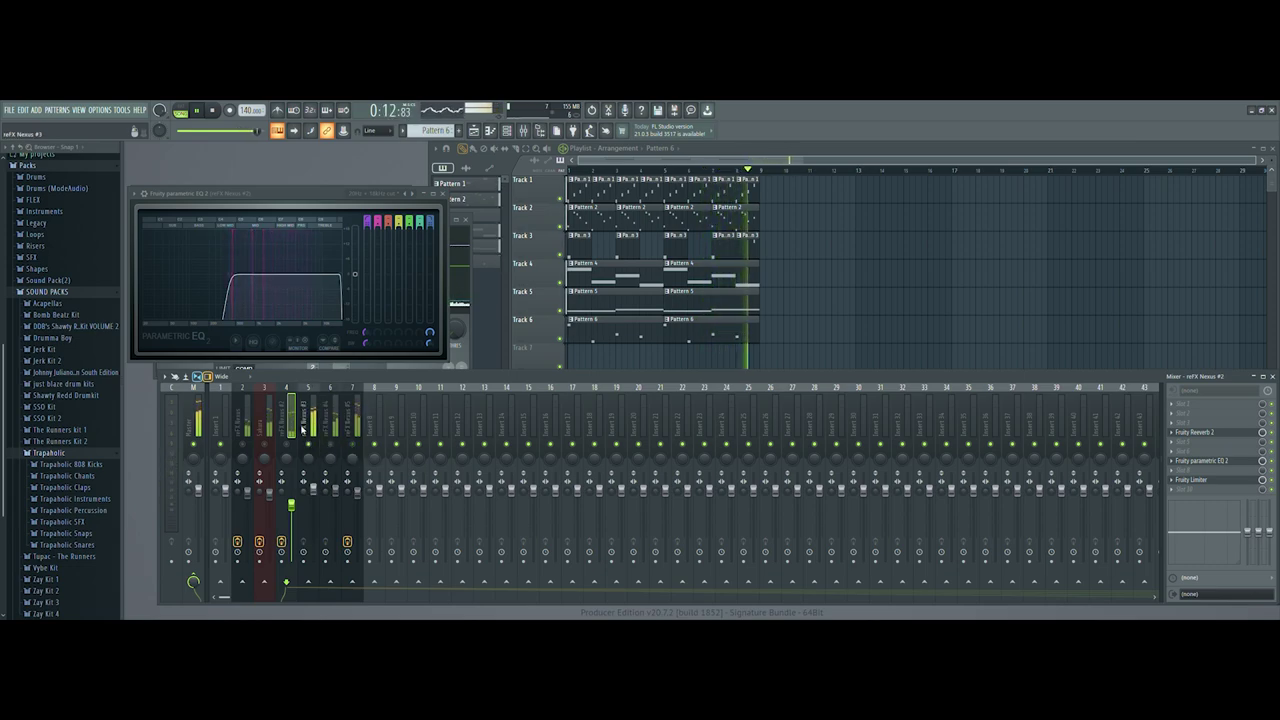
Add Fruity Limiter with the Transient shaping preset to the reFX Nexus #3 insert.
{"action": "left_click", "coordinate": [318, 450]}
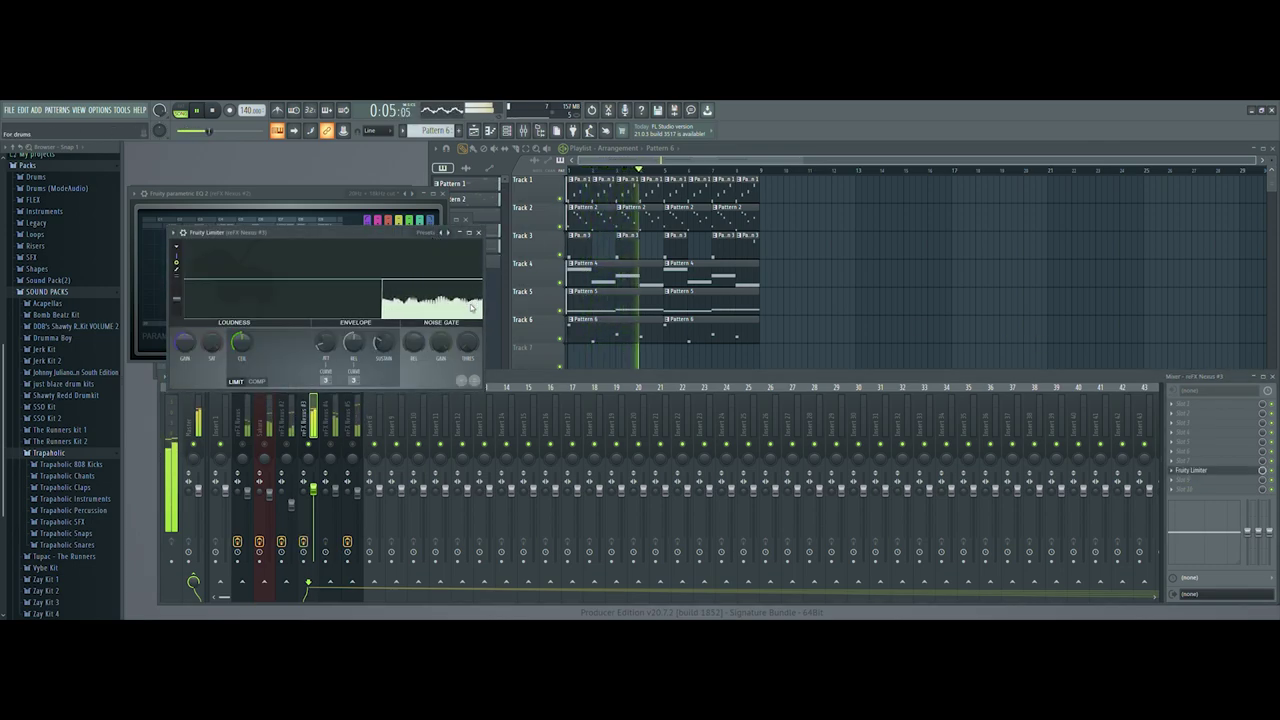
{"action": "left_click", "coordinate": [471, 360]}
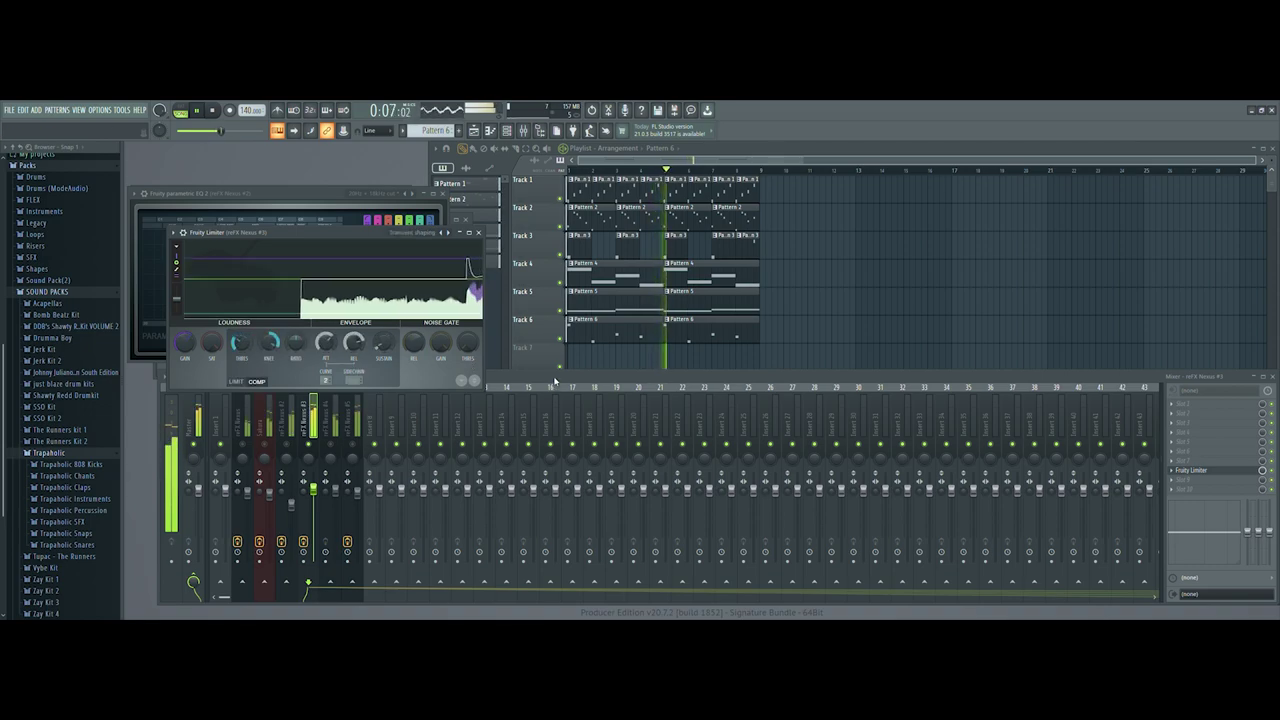
Add Fruity parametric EQ 2 with the 20Hz - 18kHz cut preset to reFX Nexus #3, with a softened high-pass at about 63 Hz.
{"action": "left_click", "coordinate": [1185, 459]}
{"action": "left_click", "coordinate": [1077, 418]}
{"action": "left_click", "coordinate": [400, 208]}
{"action": "left_click", "coordinate": [446, 246]}
{"action": "left_click_drag", "start_coordinate": [163, 289], "coordinate": [193, 291]}
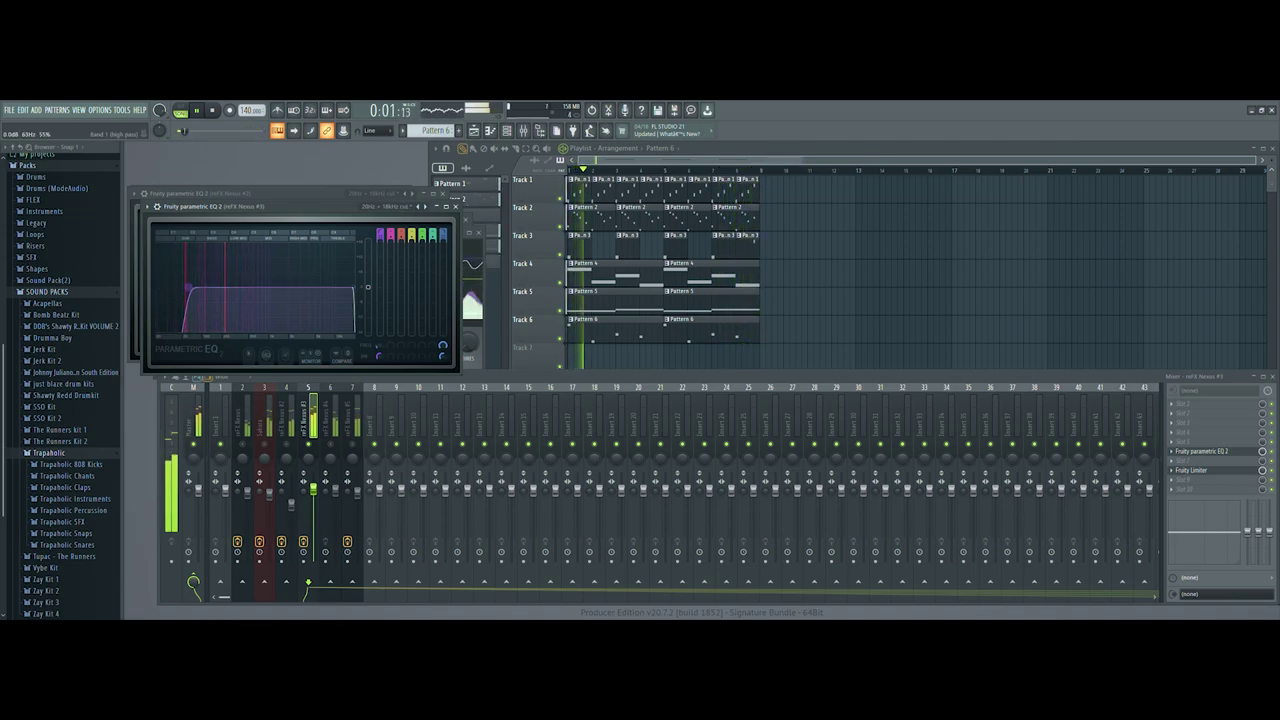
{"action": "scroll", "coordinate": [192, 291], "scroll_direction": "up", "scroll_amount": 3}
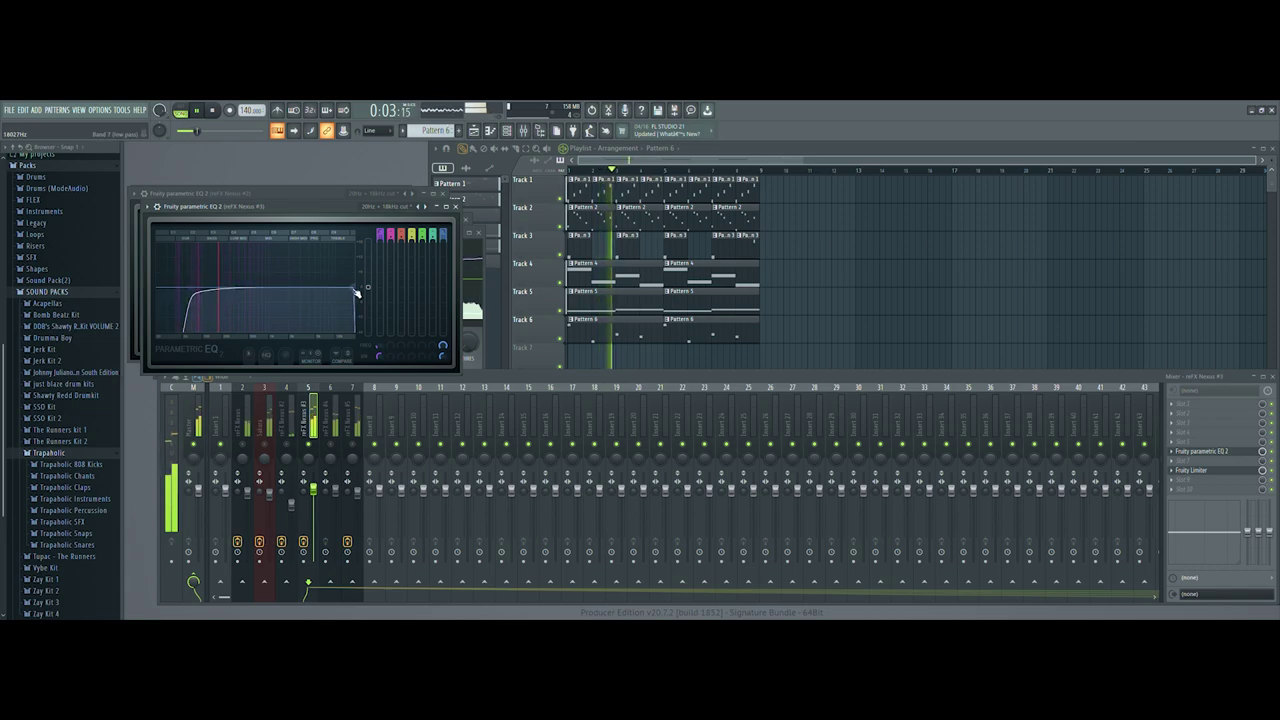
Lower the low-pass cutoff of the reFX Nexus #3 EQ into the mid range and raise the insert's volume to 2.0 dB.
{"action": "left_click_drag", "start_coordinate": [353, 289], "coordinate": [246, 291]}
{"action": "scroll", "coordinate": [246, 291], "scroll_direction": "up", "scroll_amount": 2}
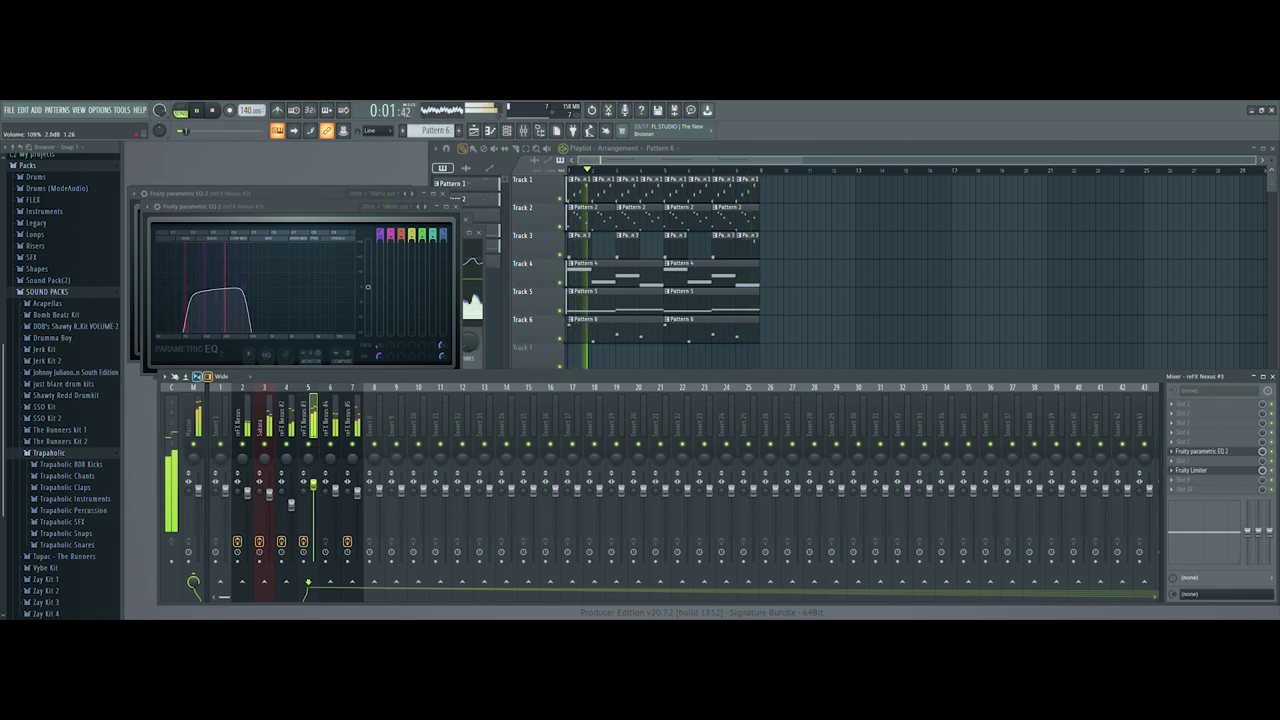
{"action": "left_click_drag", "start_coordinate": [305, 494], "coordinate": [305, 442]}
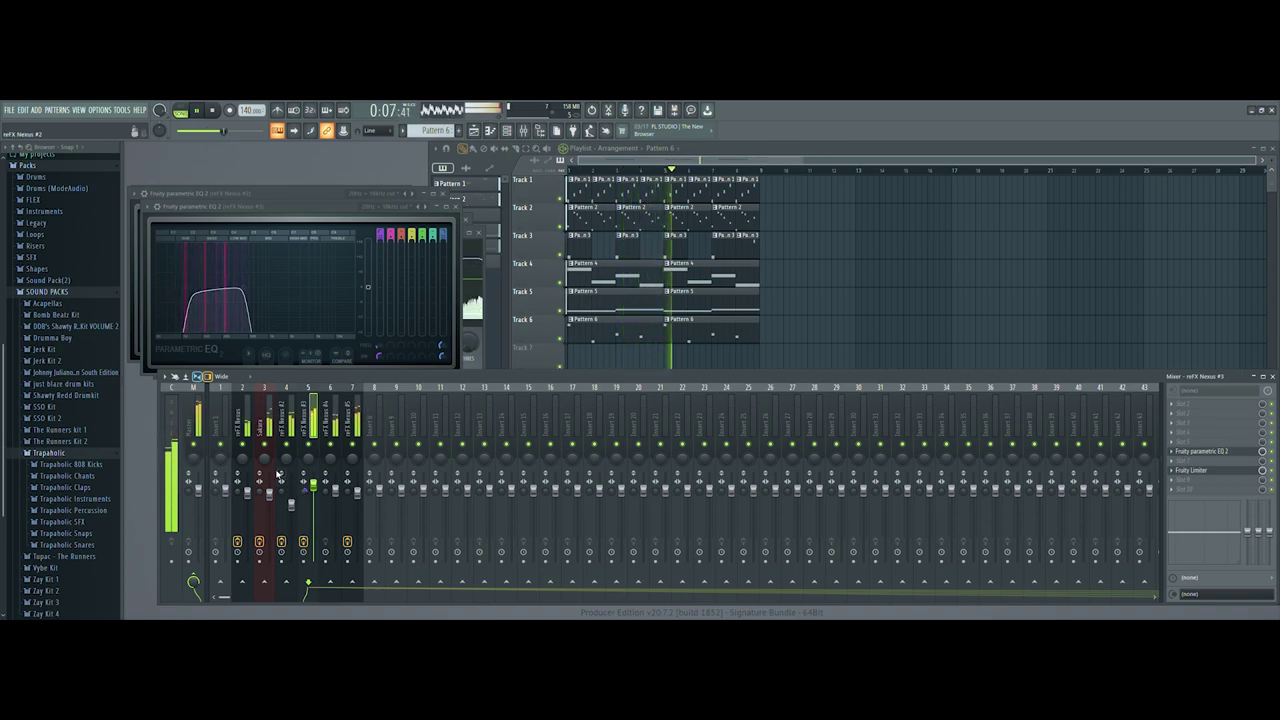
Set the stereo separation to 67% separated on the reFX Nexus insert and 31% separated on the Sakura insert.
{"action": "left_click_drag", "start_coordinate": [260, 492], "coordinate": [238, 567]}
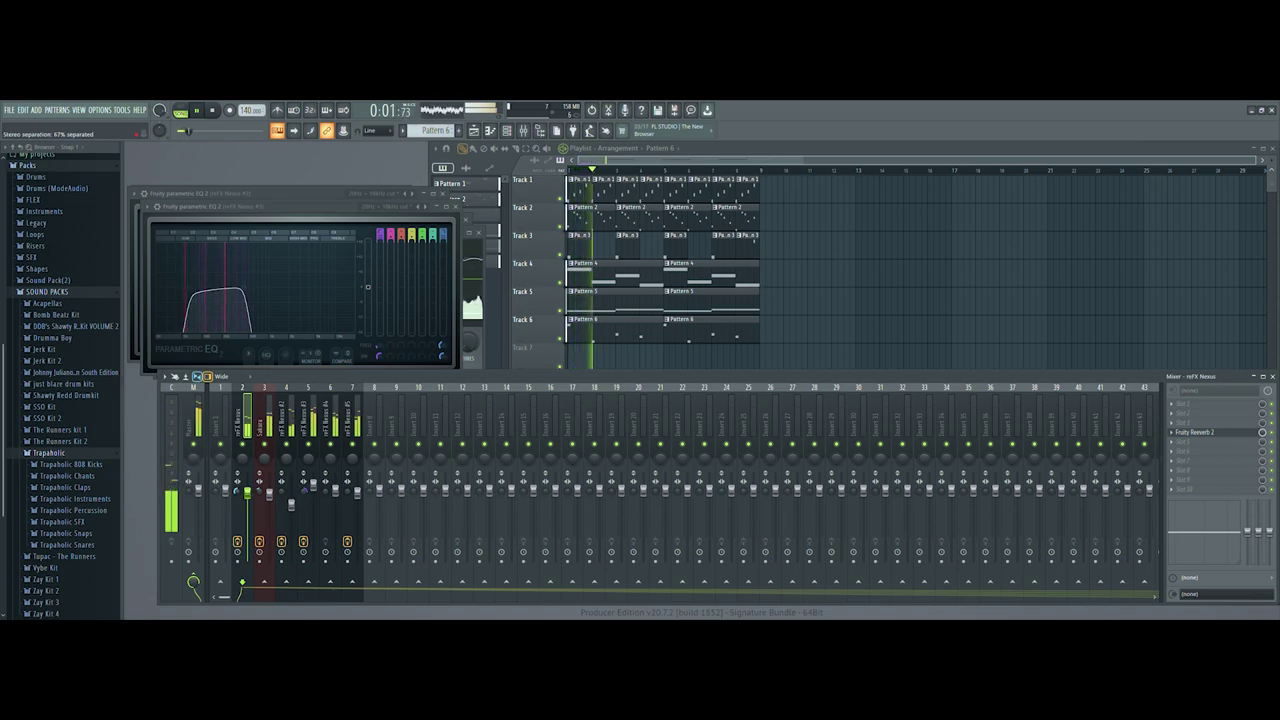
{"action": "left_click", "coordinate": [260, 492]}
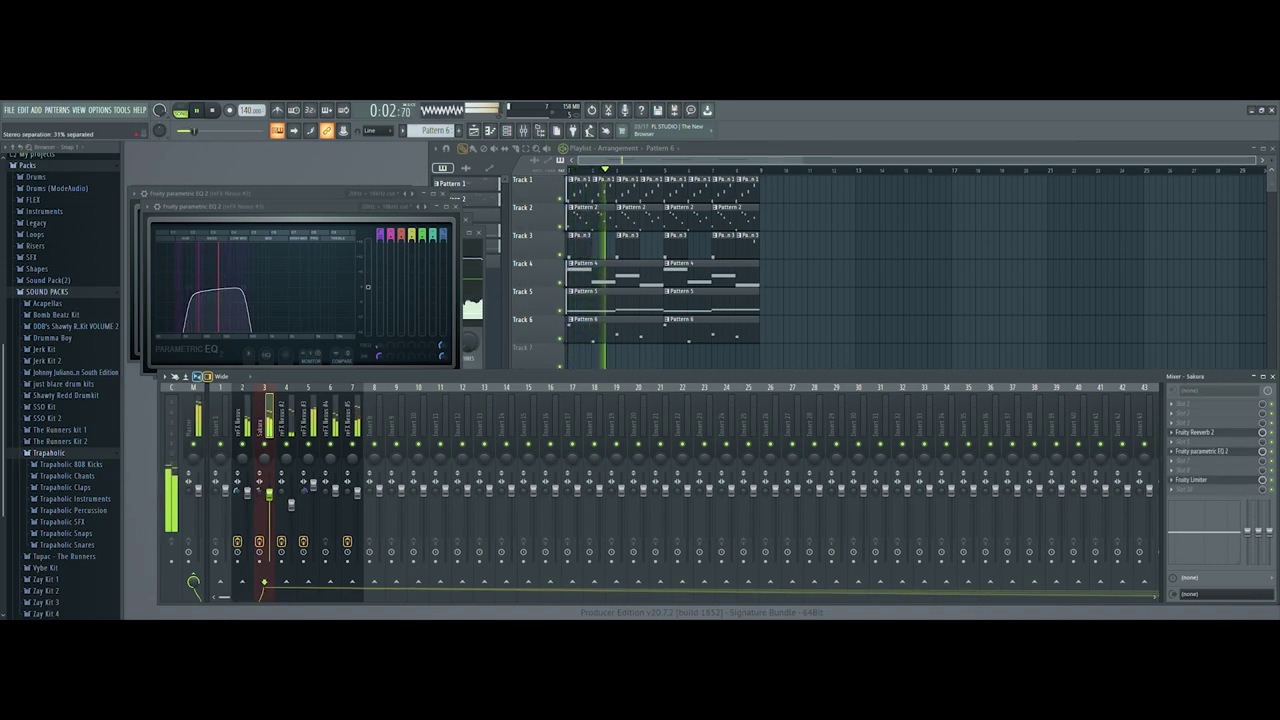
Pan reFX Nexus #2 19% right and Sakura 15% left, and select the reFX Nexus #3 insert.
{"action": "left_click", "coordinate": [287, 486]}
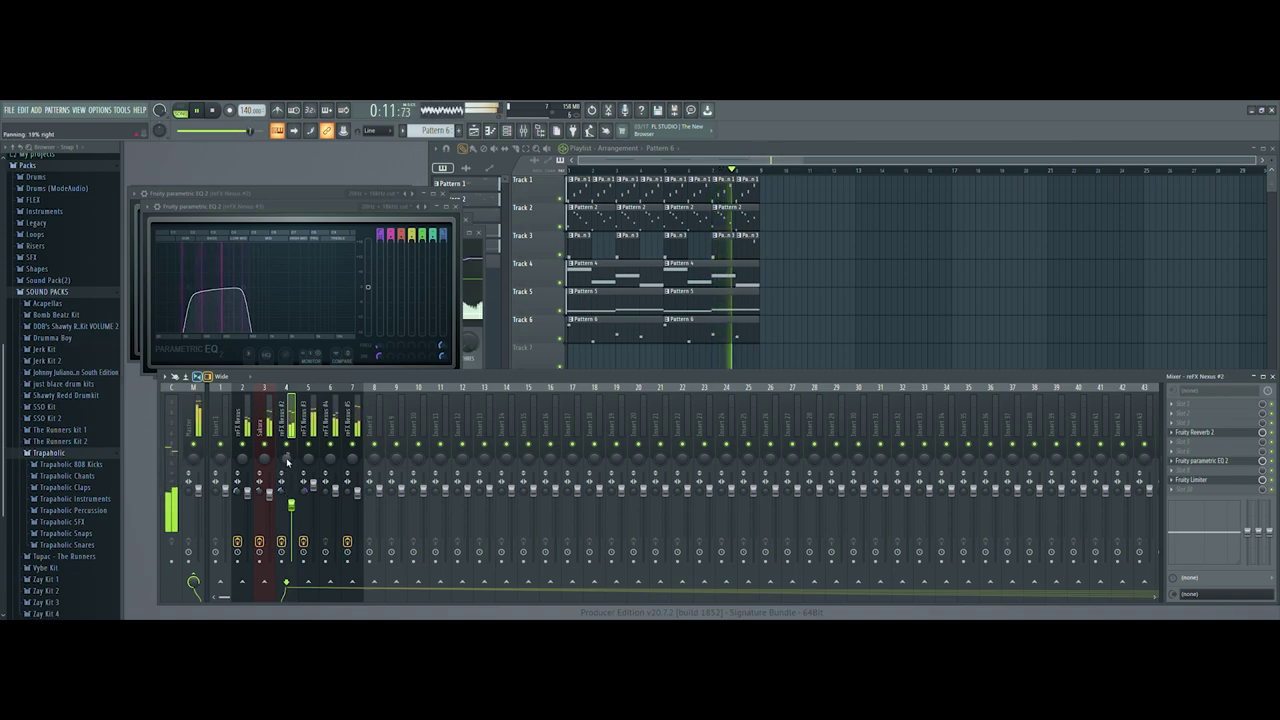
{"action": "left_click", "coordinate": [264, 470]}
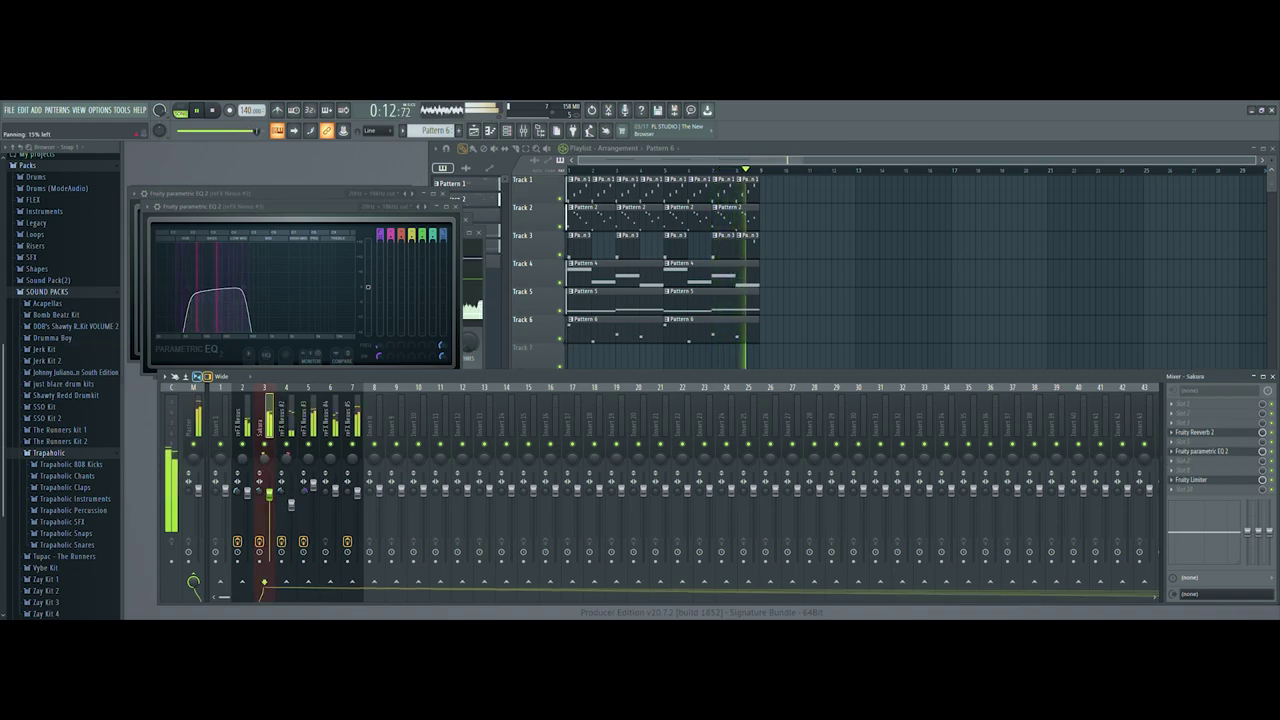
{"action": "left_click", "coordinate": [304, 475]}
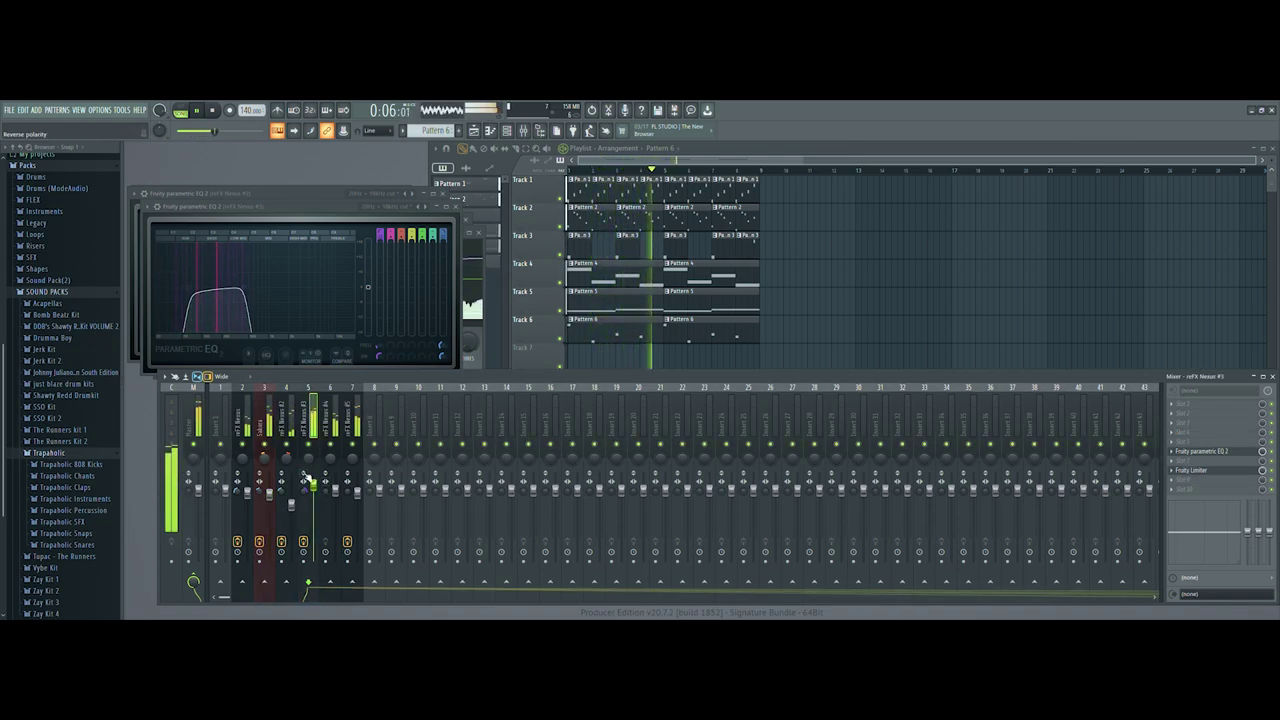
Add Fruity Limiter with the Transient shaping preset to the reFX Nexus #4 insert and set the insert's volume to 84%.
{"action": "right_click", "coordinate": [331, 445]}
{"action": "right_click", "coordinate": [331, 445]}
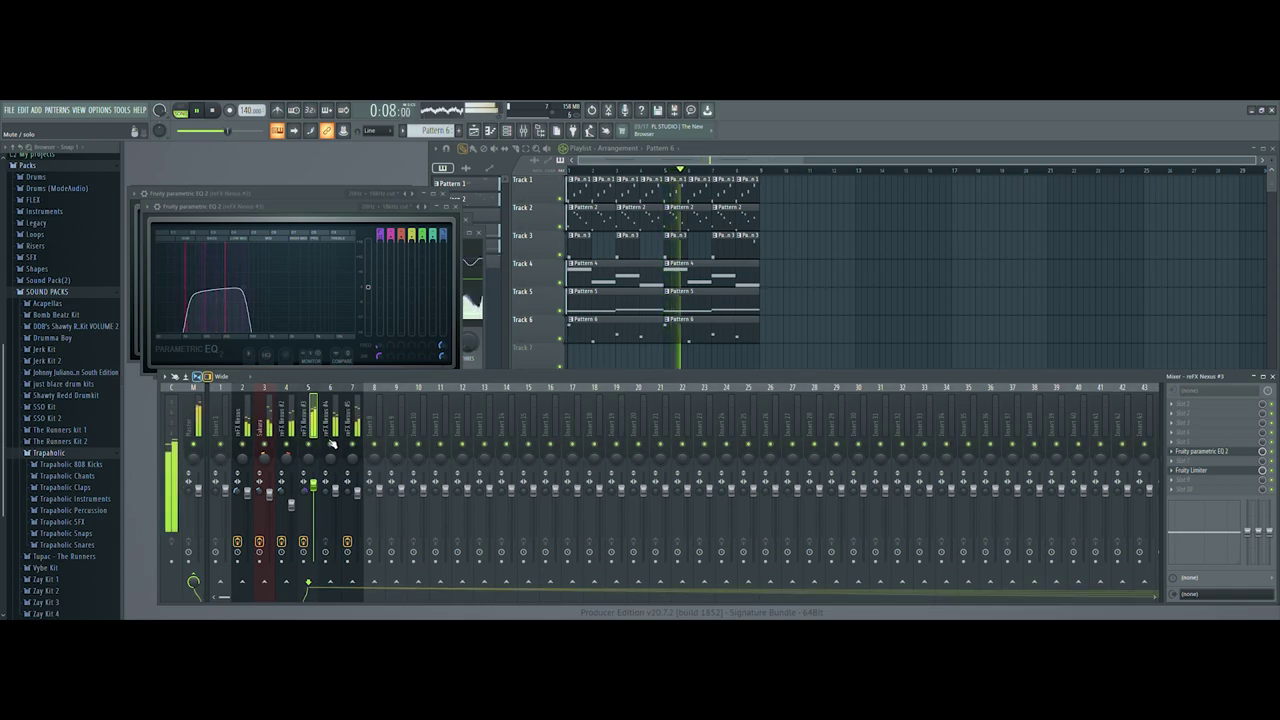
{"action": "left_click", "coordinate": [330, 424]}
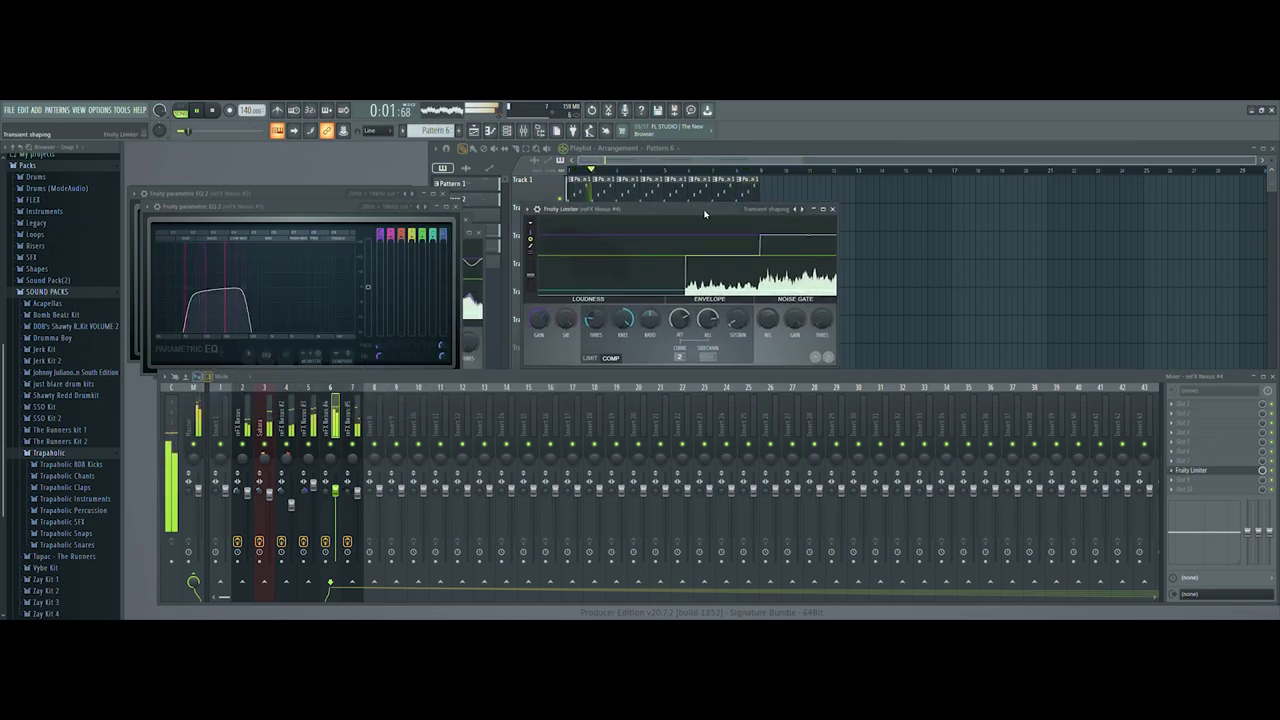
{"action": "left_click_drag", "start_coordinate": [704, 213], "coordinate": [737, 208]}
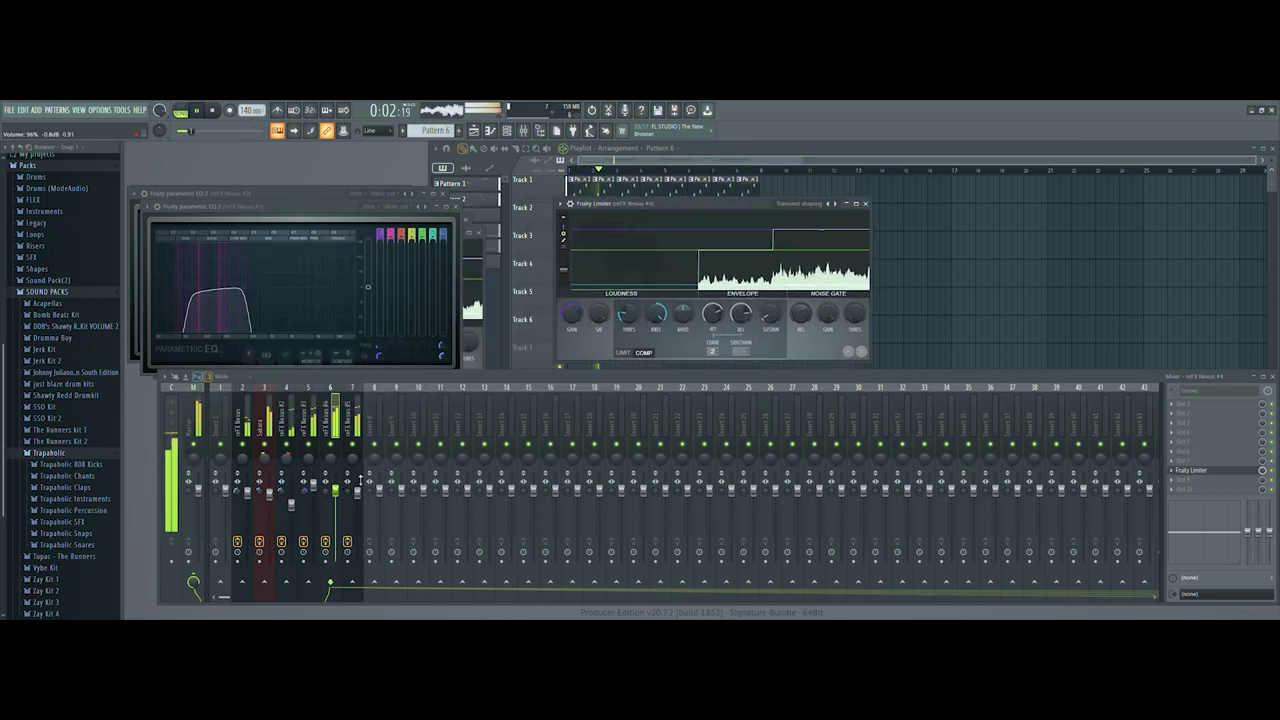
{"action": "left_click_drag", "start_coordinate": [337, 496], "coordinate": [336, 507]}
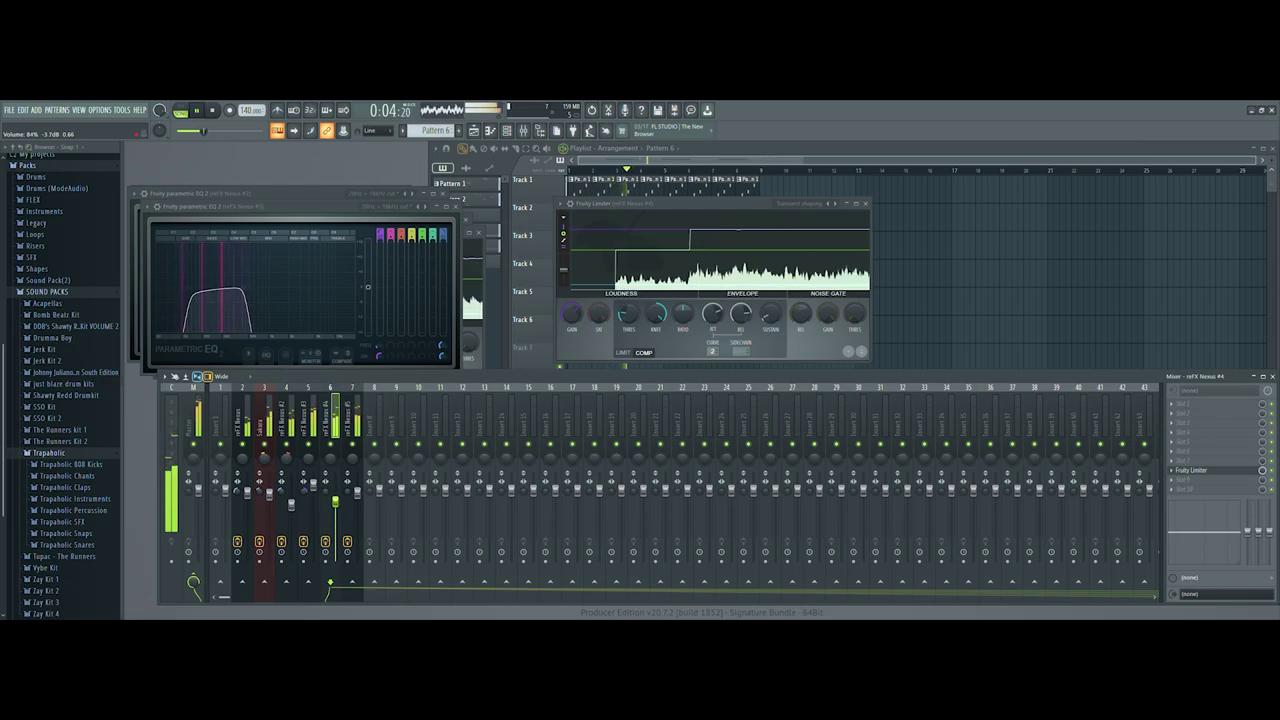
Add Fruity parametric EQ 2 with the 20Hz - 18kHz cut preset to reFX Nexus #4 and raise its high-pass cutoff to remove the lows.
{"action": "left_click", "coordinate": [1175, 461]}
{"action": "left_click", "coordinate": [1069, 429]}
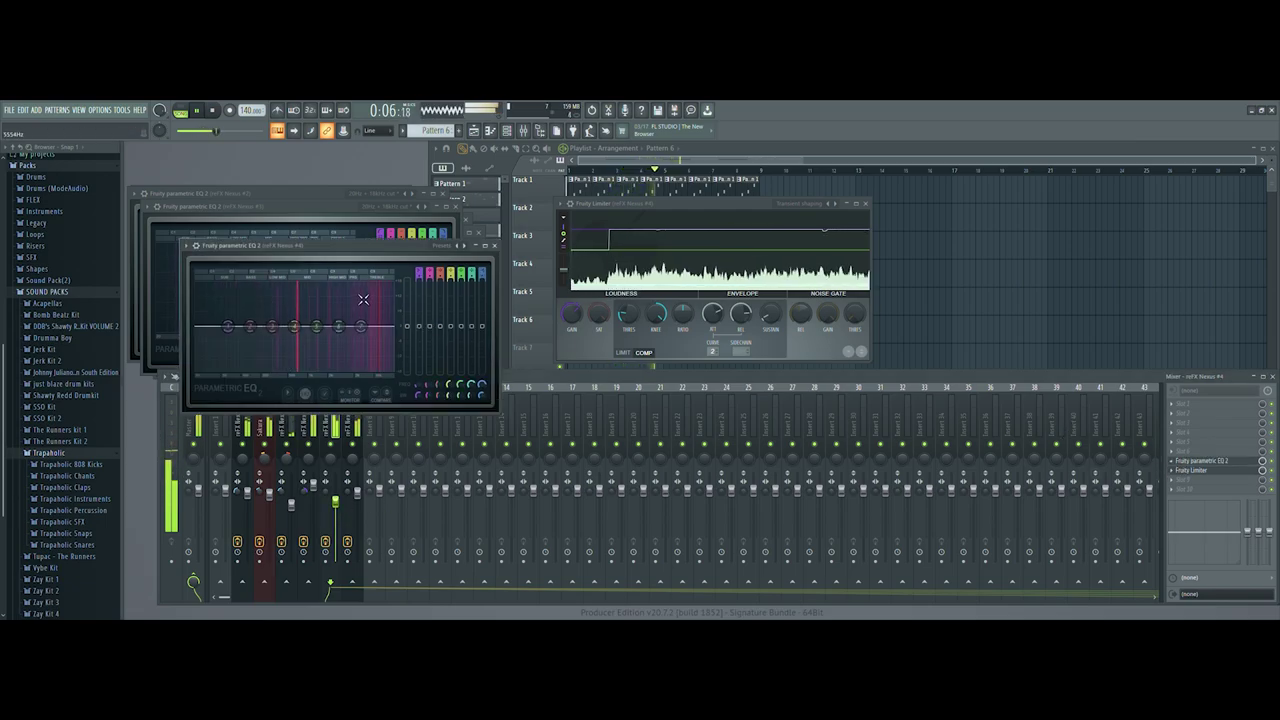
{"action": "left_click", "coordinate": [464, 246]}
{"action": "left_click_drag", "start_coordinate": [198, 328], "coordinate": [295, 332]}
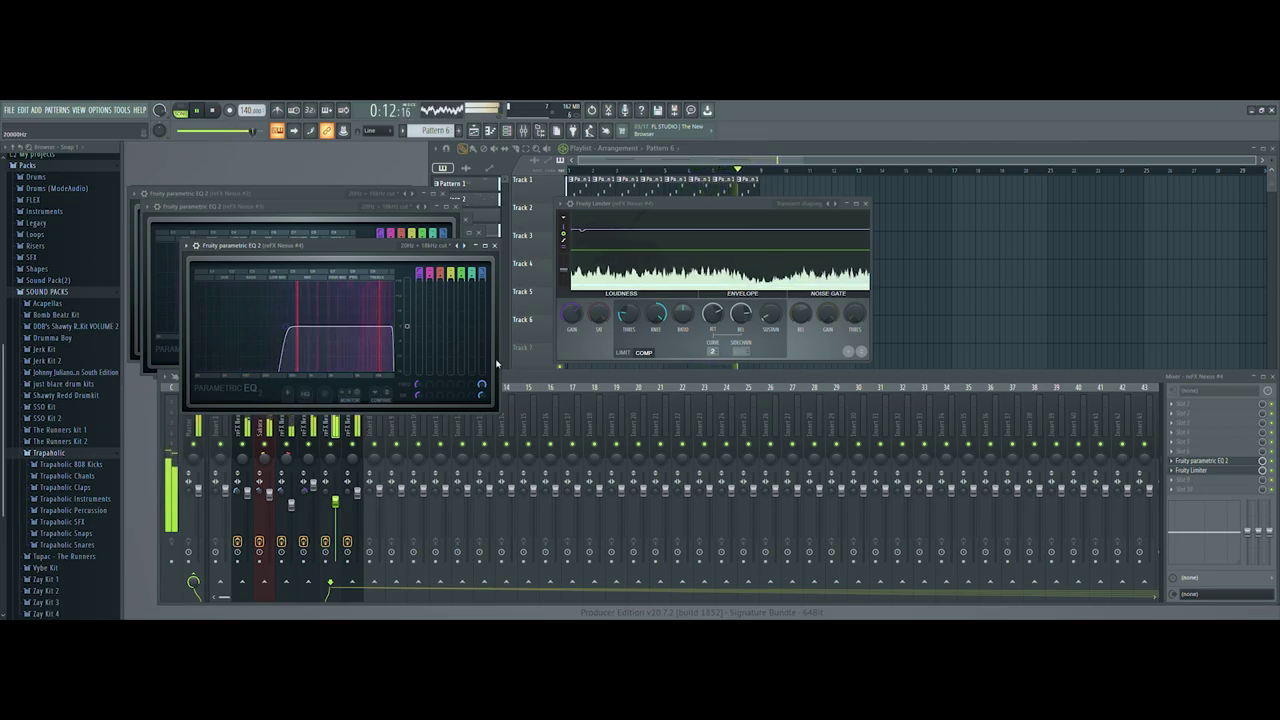
{"action": "left_click", "coordinate": [580, 383]}
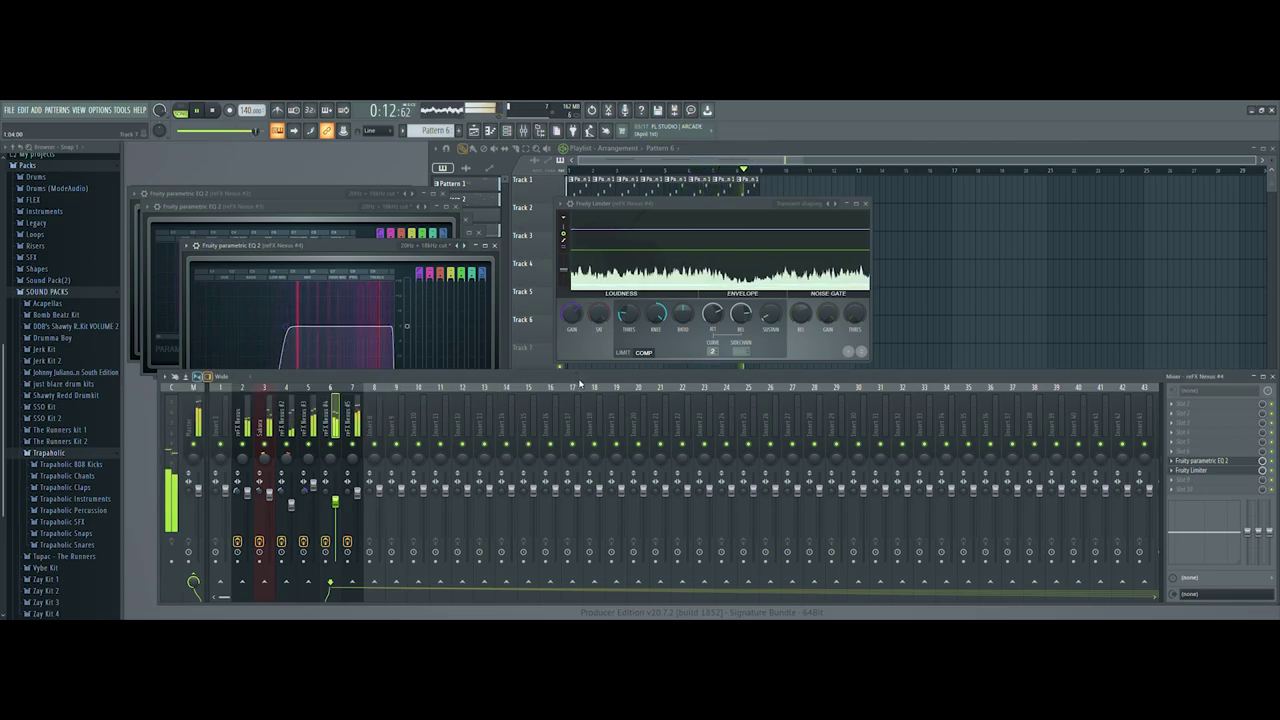
Add Fruity Limiter with the Transient shaping preset to the reFX Nexus #5 insert and pan the insert 21% right.
{"action": "left_click", "coordinate": [355, 447]}
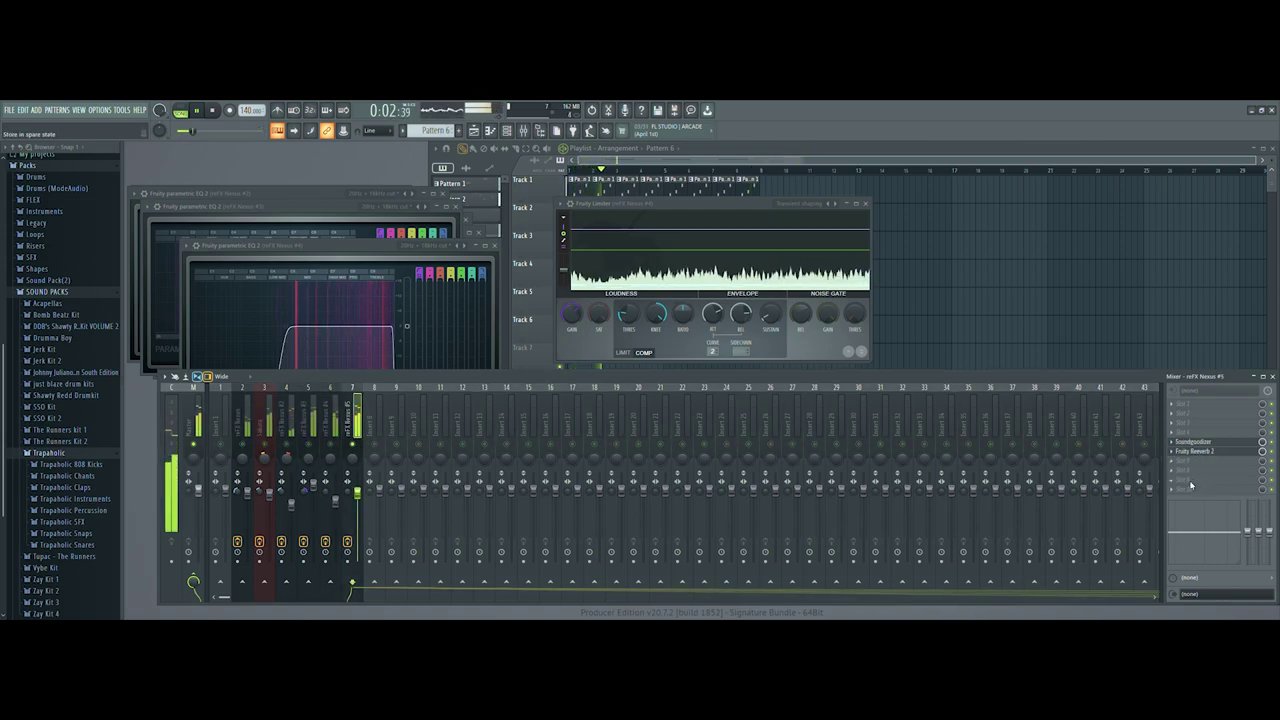
{"action": "left_click", "coordinate": [1043, 338]}
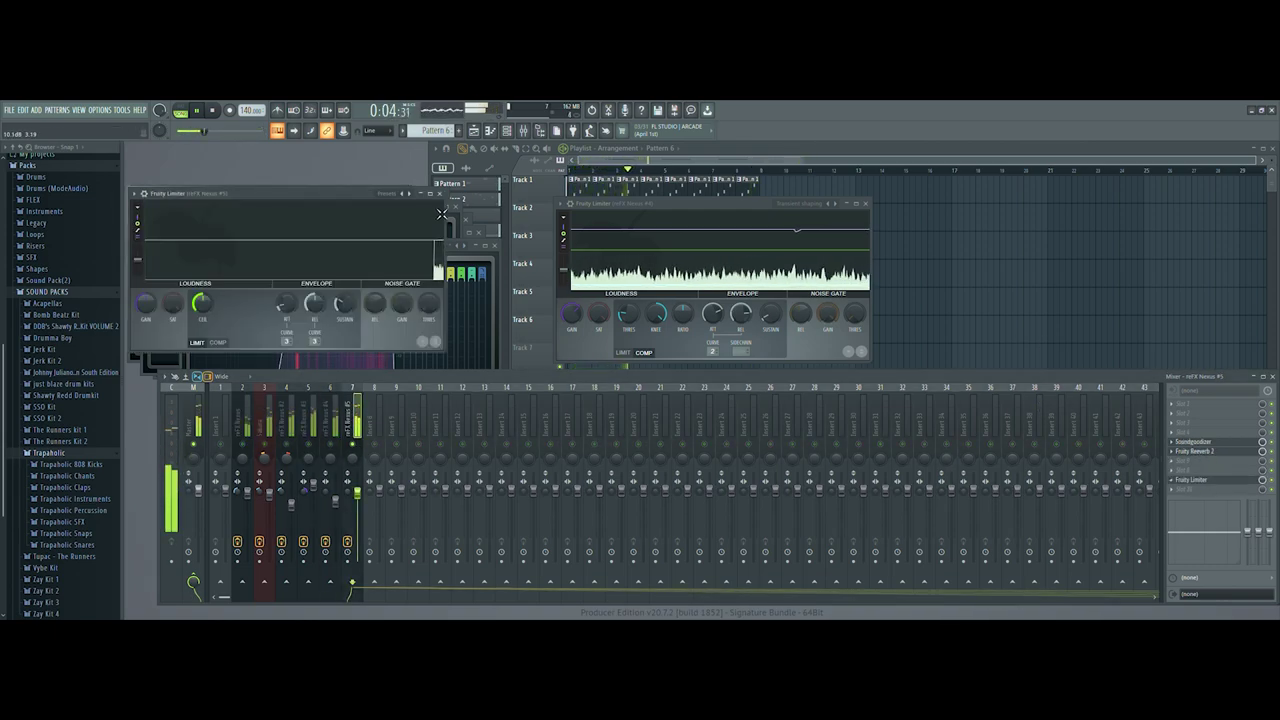
{"action": "left_click", "coordinate": [451, 316]}
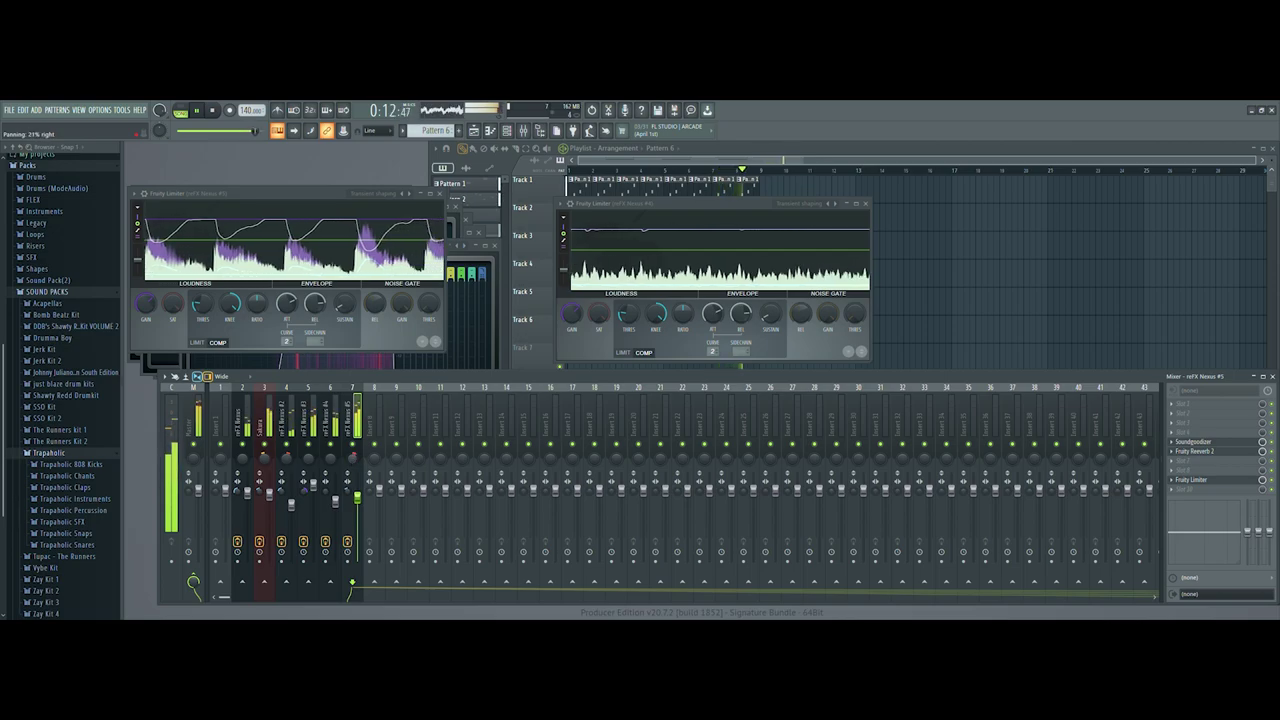
Lower the reFX Nexus, Sakura, and reFX Nexus #2, #3 and #4 mixer faders beneath the level of reFX Nexus #5.
{"action": "left_click_drag", "start_coordinate": [358, 498], "coordinate": [358, 492]}
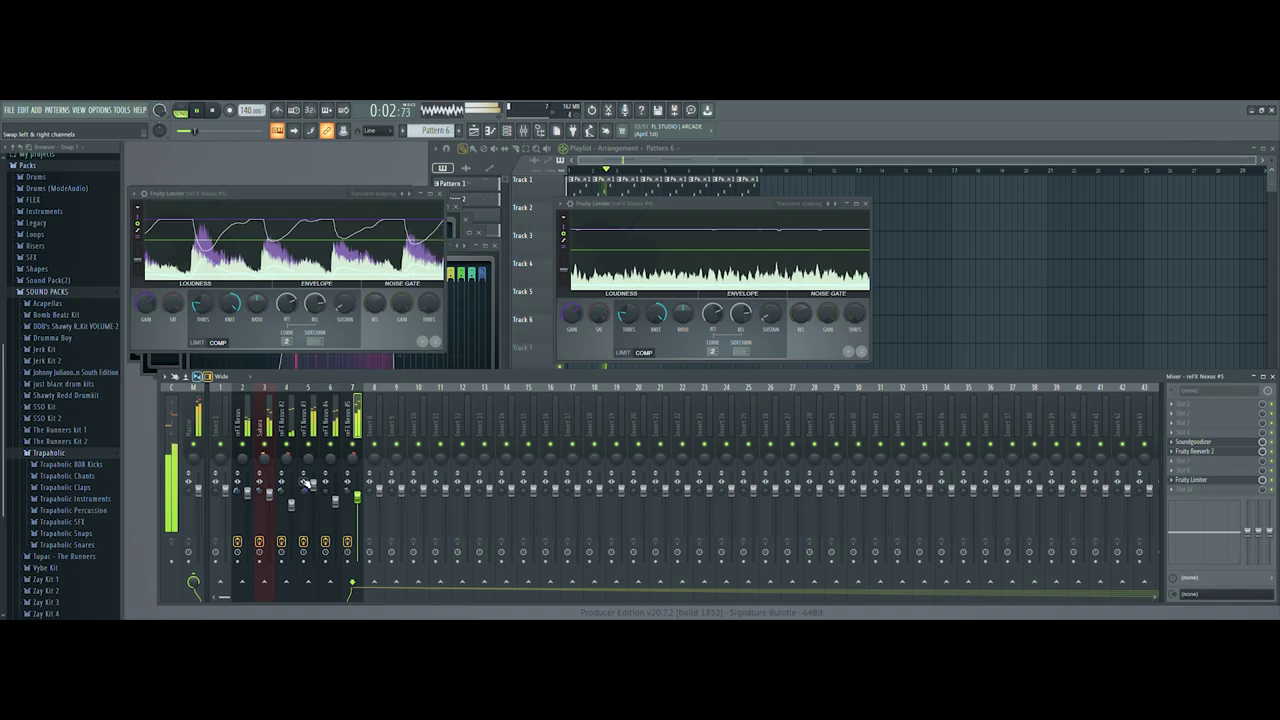
{"action": "left_click_drag", "start_coordinate": [315, 486], "coordinate": [247, 536]}
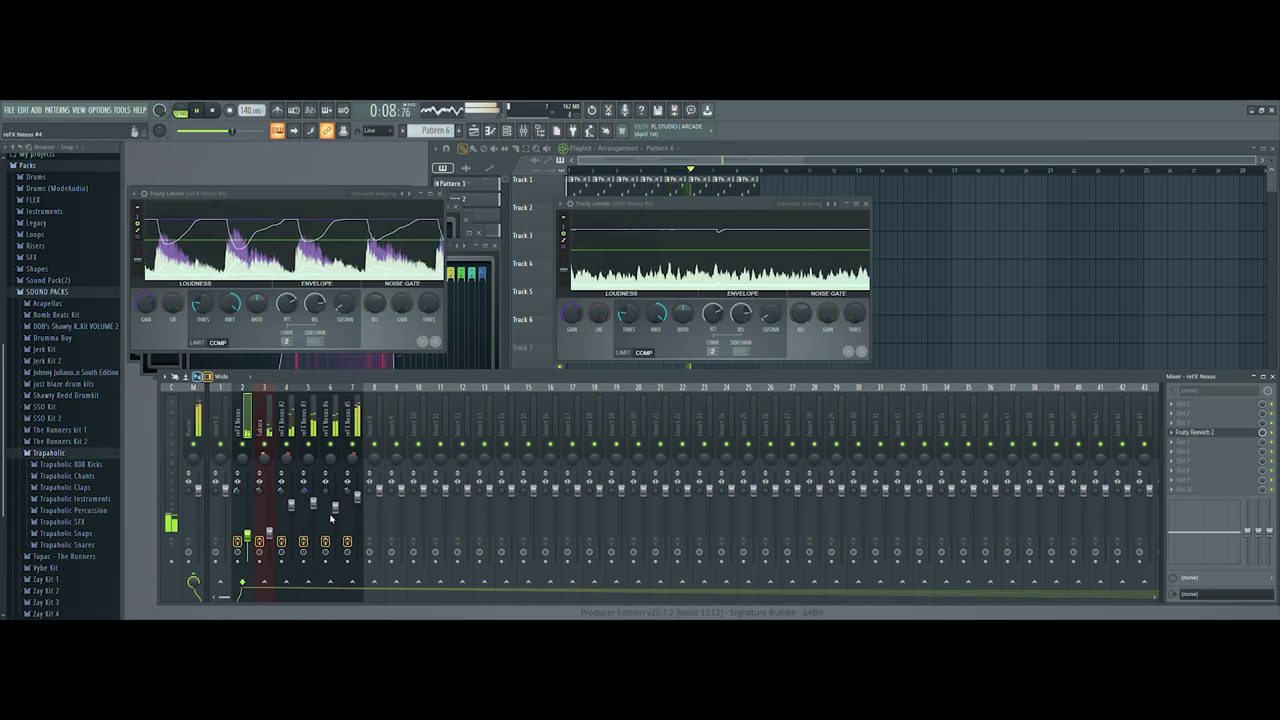
{"action": "left_click_drag", "start_coordinate": [357, 500], "coordinate": [291, 534]}
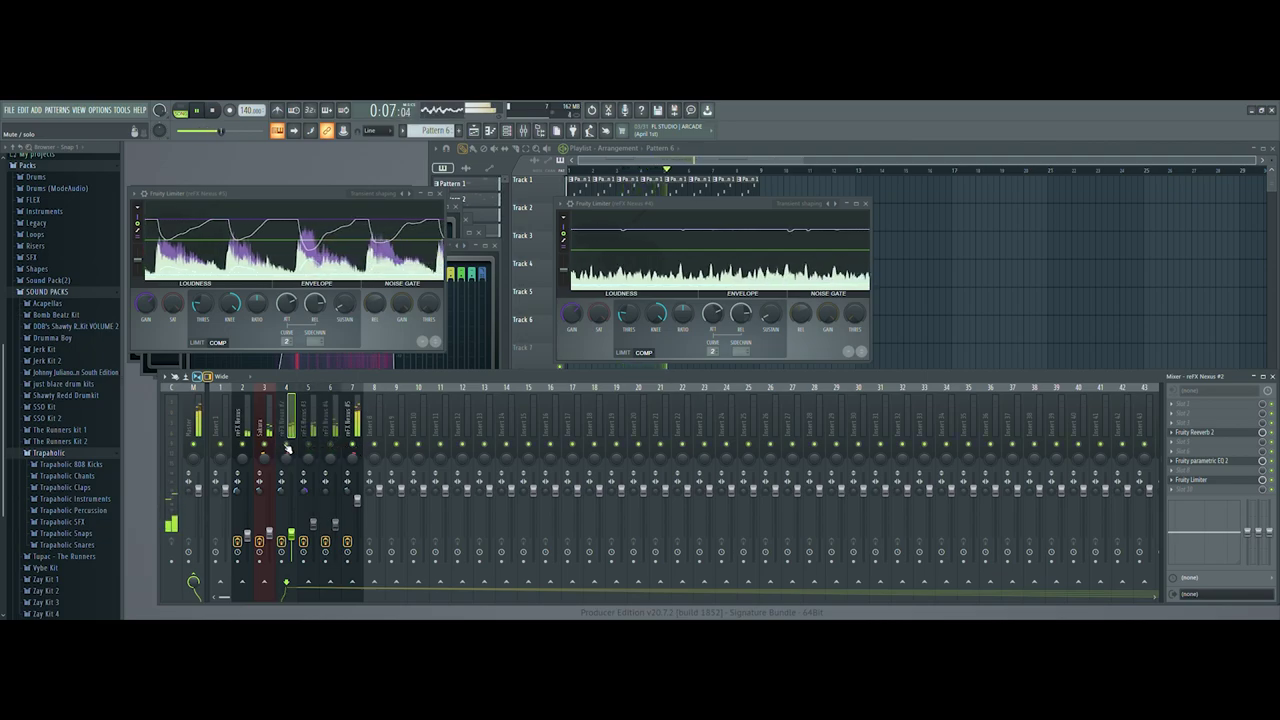
Raise the reFX Nexus mixer fader slightly and set the reFX Nexus #5 track's volume to 85%.
{"action": "left_click", "coordinate": [247, 522]}
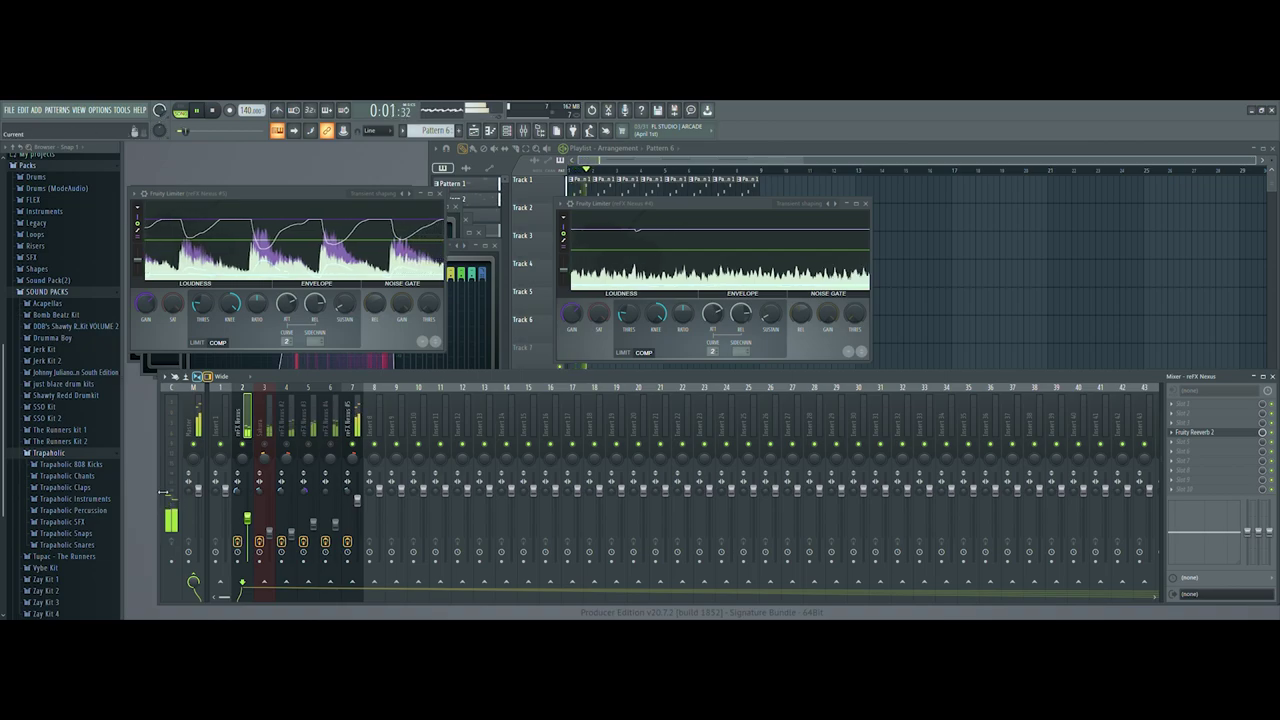
{"action": "left_click", "coordinate": [198, 488]}
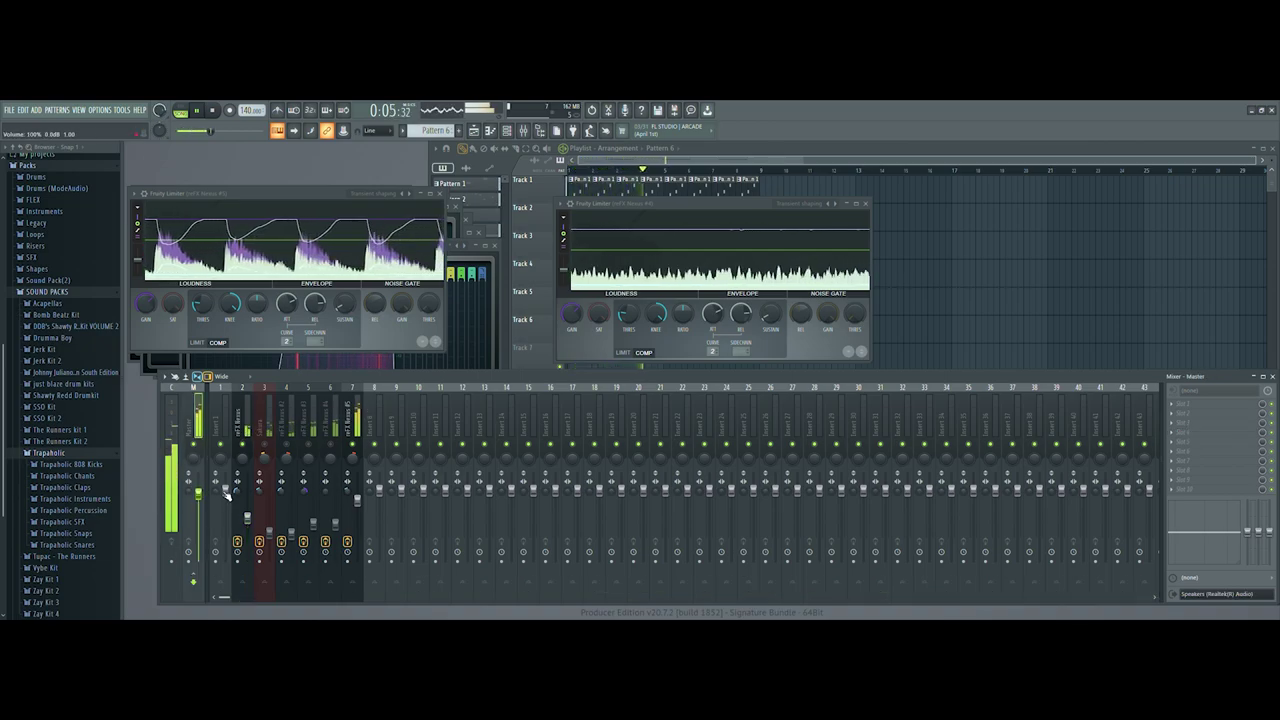
{"action": "left_click", "coordinate": [357, 496]}
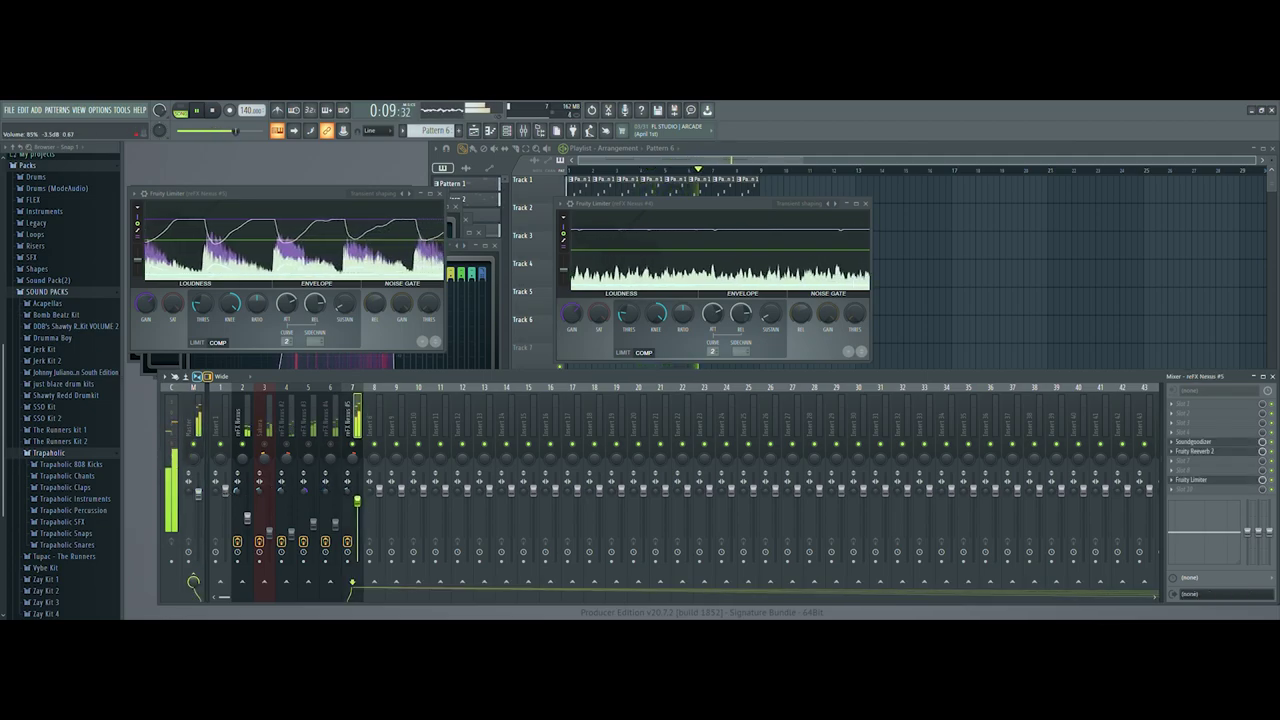
Raise the reFX Nexus fader and add a Fruity Limiter with the Transient shaping preset to that track.
{"action": "left_click_drag", "start_coordinate": [249, 518], "coordinate": [247, 505]}
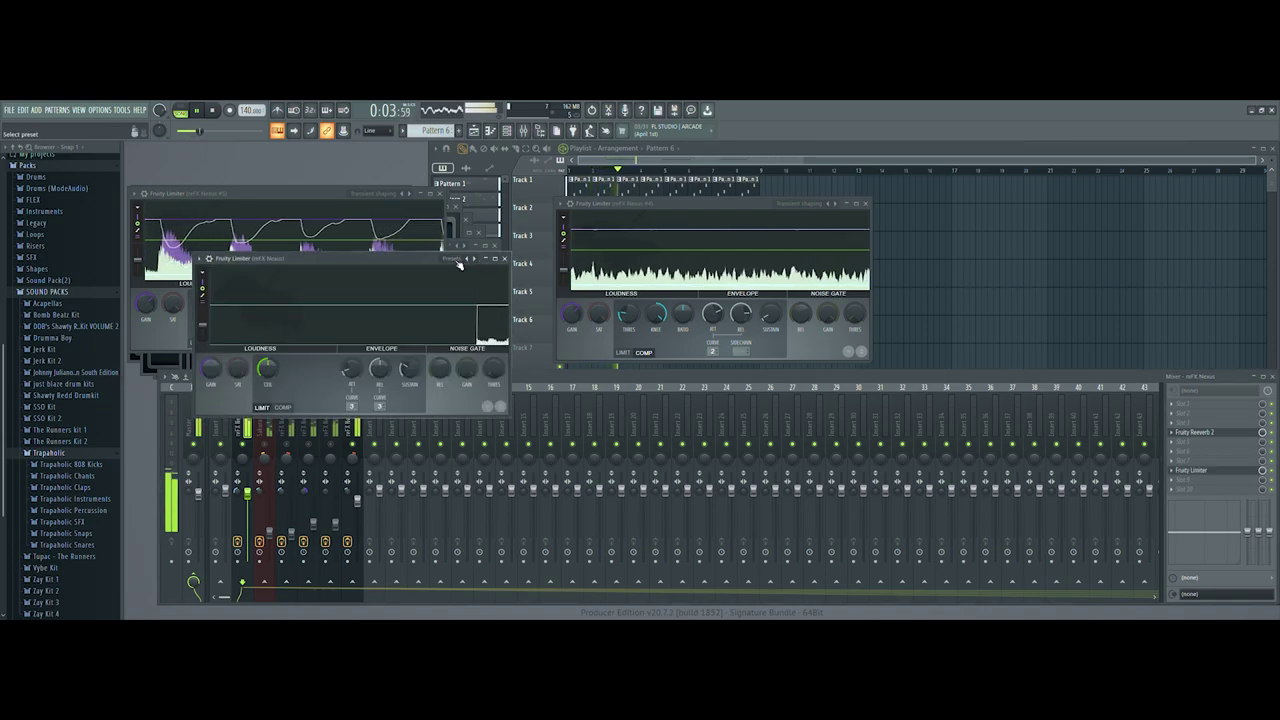
{"action": "left_click", "coordinate": [572, 377]}
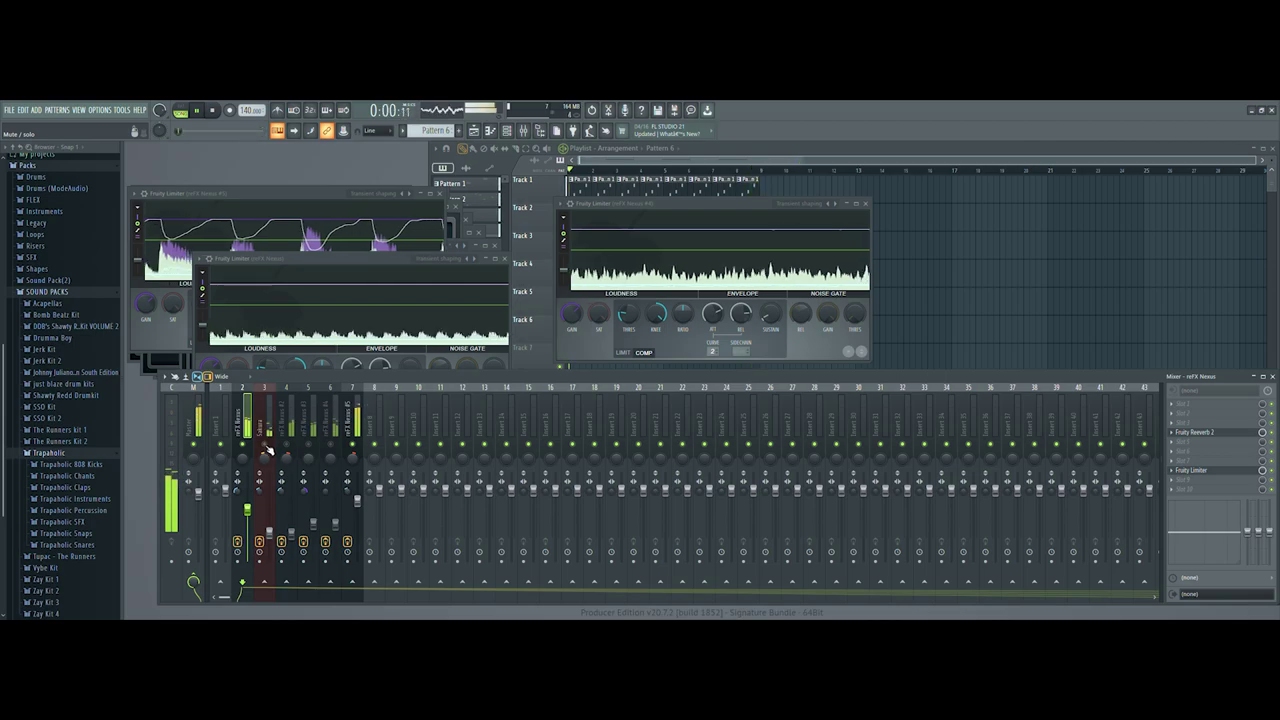
Bring the Sakura track back into the mix and raise its volume to 81%.
{"action": "left_click_drag", "start_coordinate": [268, 530], "coordinate": [268, 522]}
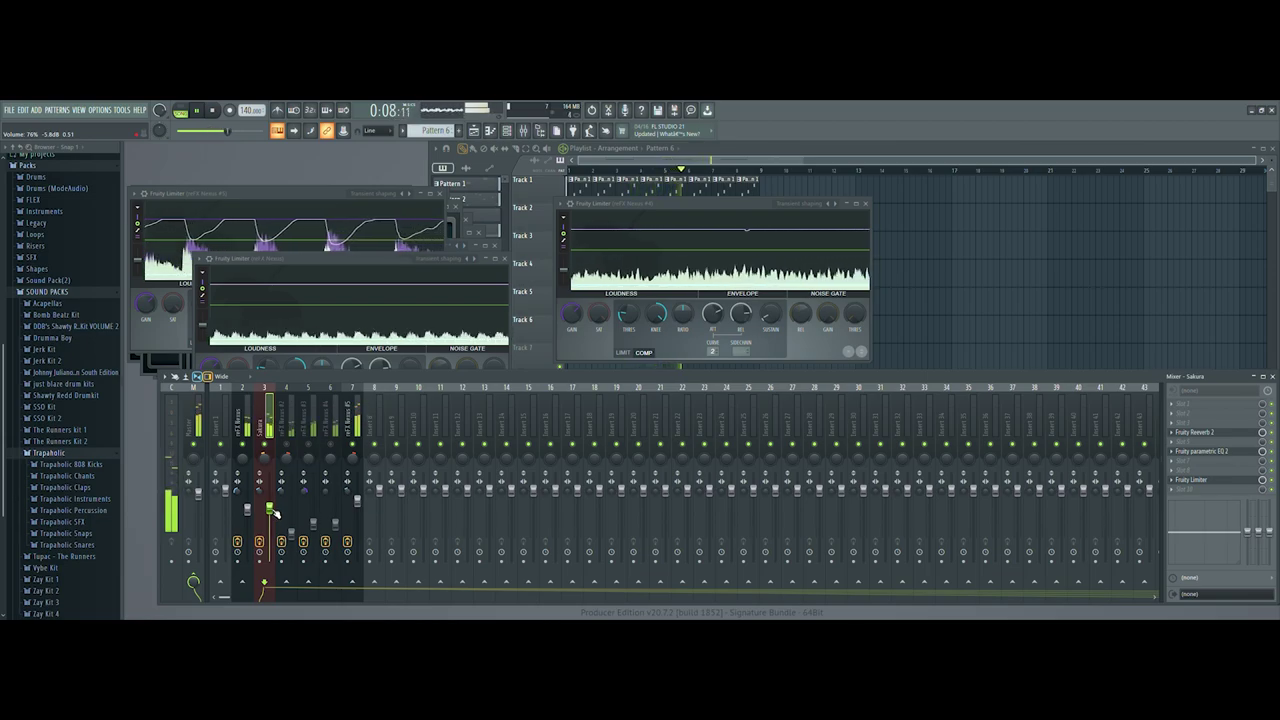
{"action": "left_click", "coordinate": [242, 462]}
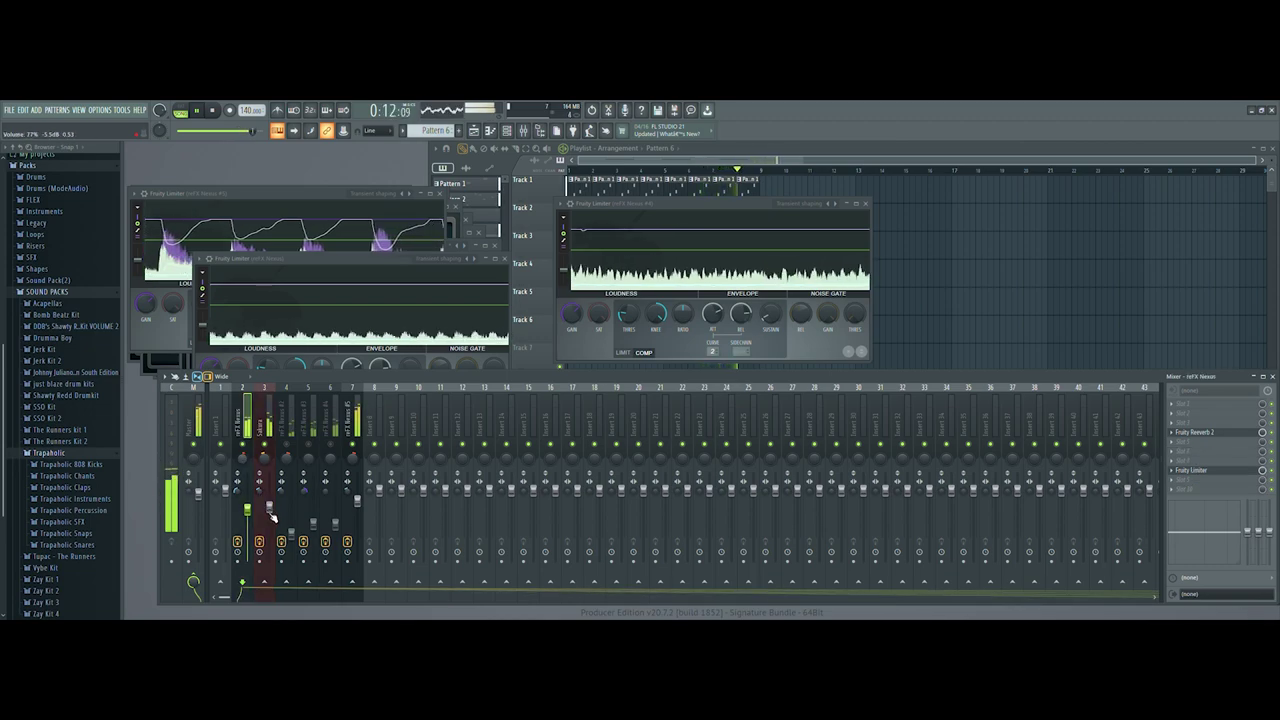
{"action": "left_click_drag", "start_coordinate": [270, 510], "coordinate": [270, 506]}
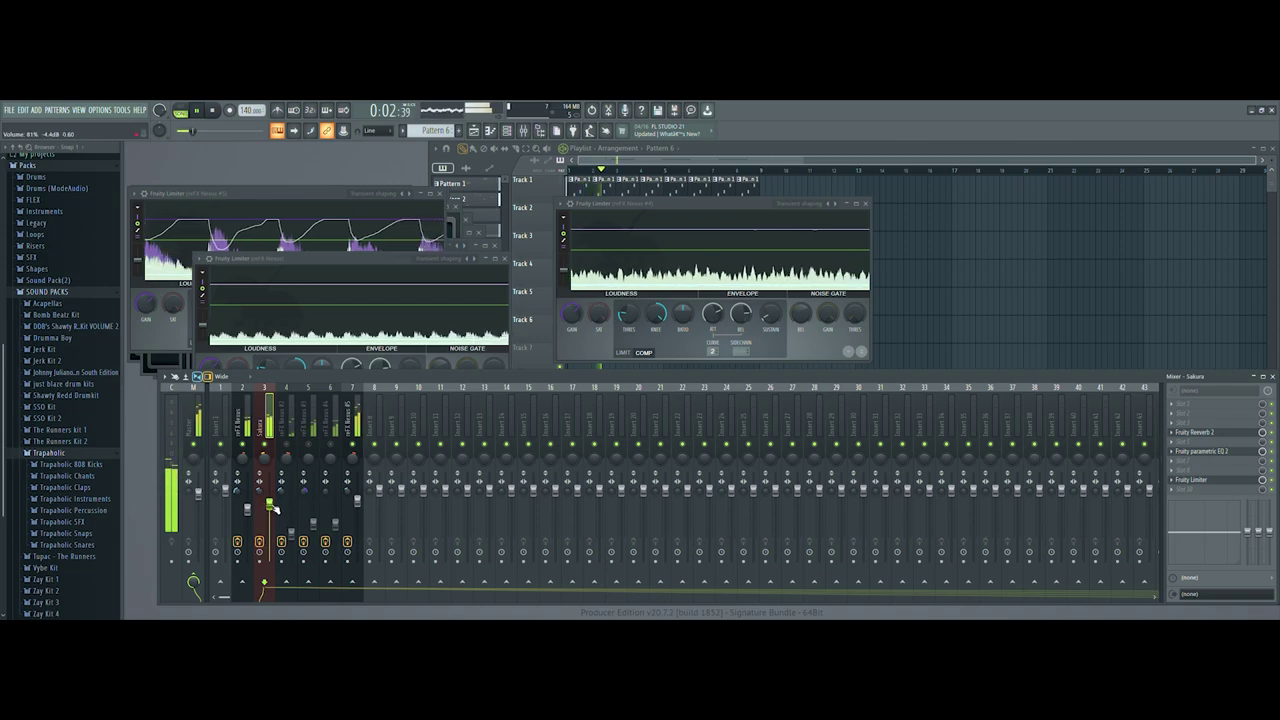
Bring reFX Nexus #2 and #3 back in, raising the #2 fader moderately and #3 to about 90%.
{"action": "left_click_drag", "start_coordinate": [291, 533], "coordinate": [293, 527]}
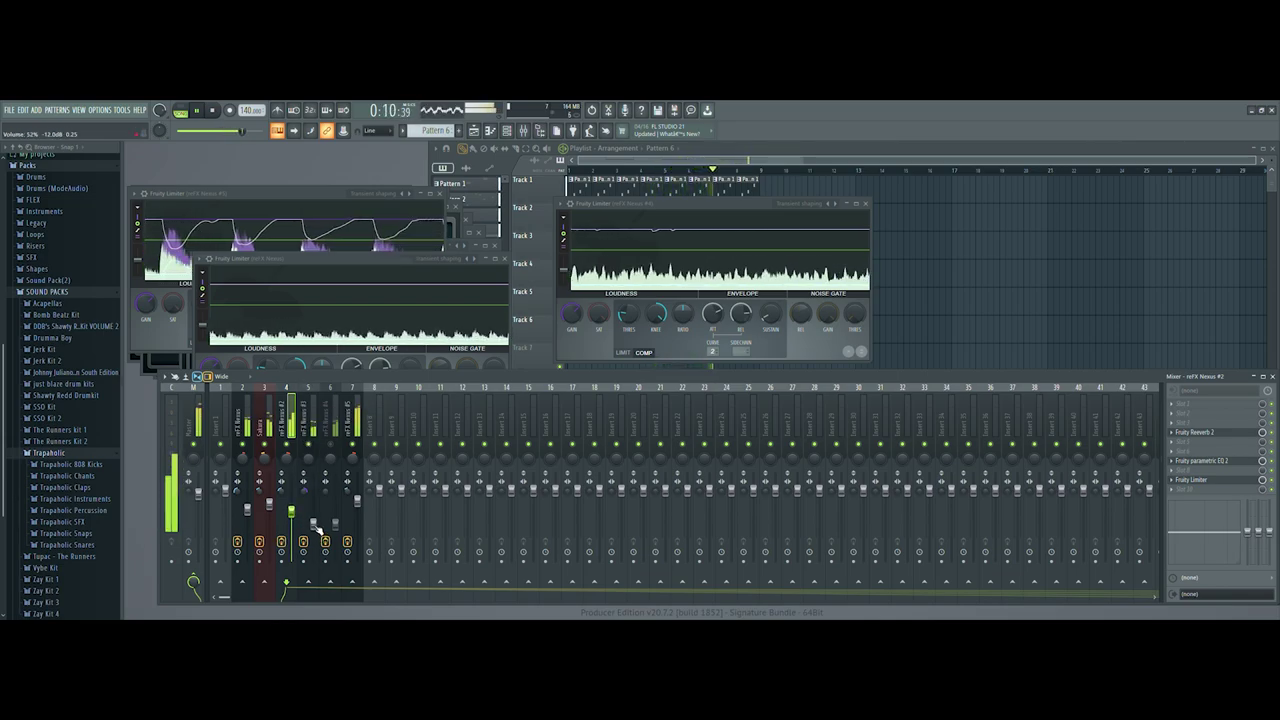
{"action": "left_click_drag", "start_coordinate": [313, 523], "coordinate": [315, 512]}
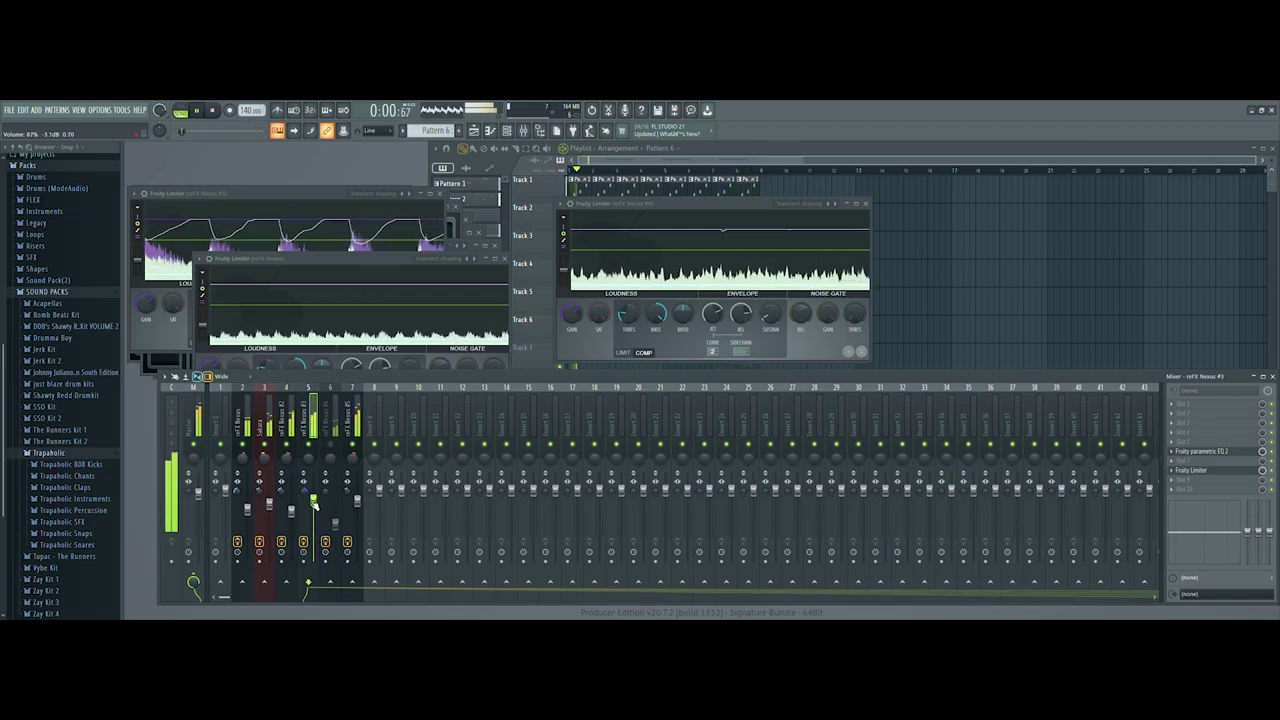
{"action": "left_click_drag", "start_coordinate": [313, 500], "coordinate": [314, 495]}
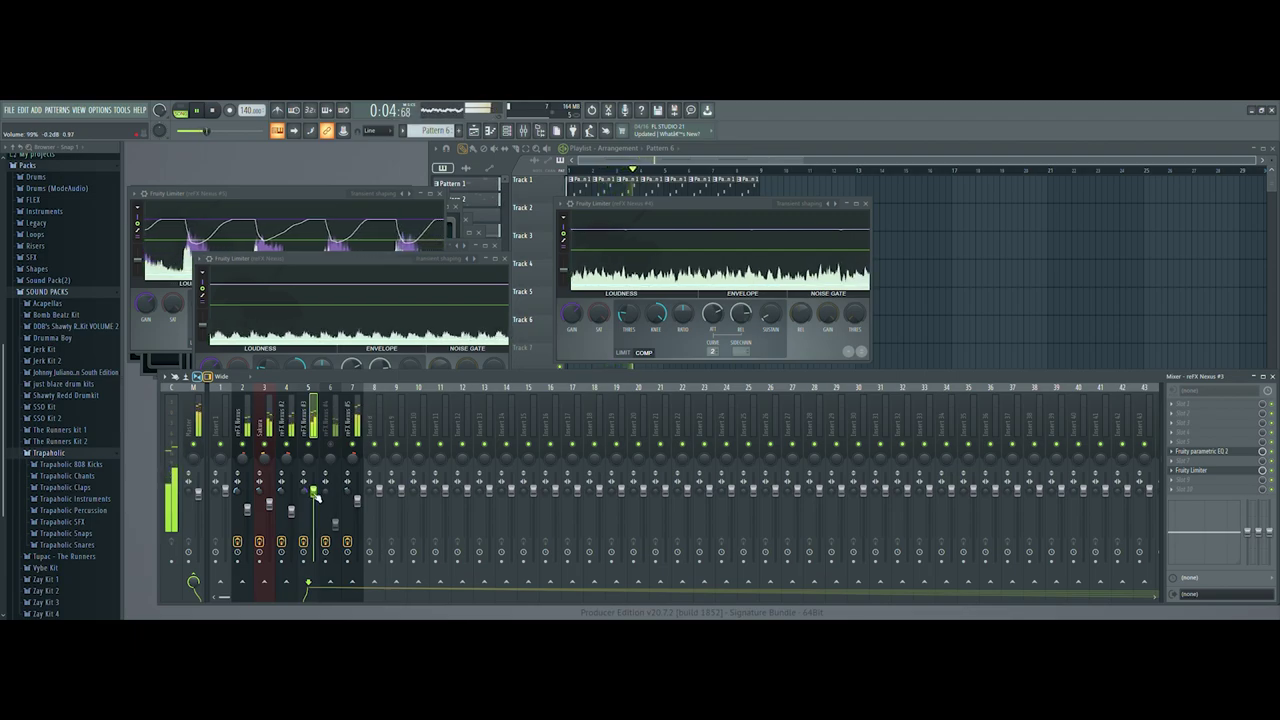
{"action": "left_click_drag", "start_coordinate": [315, 497], "coordinate": [315, 495]}
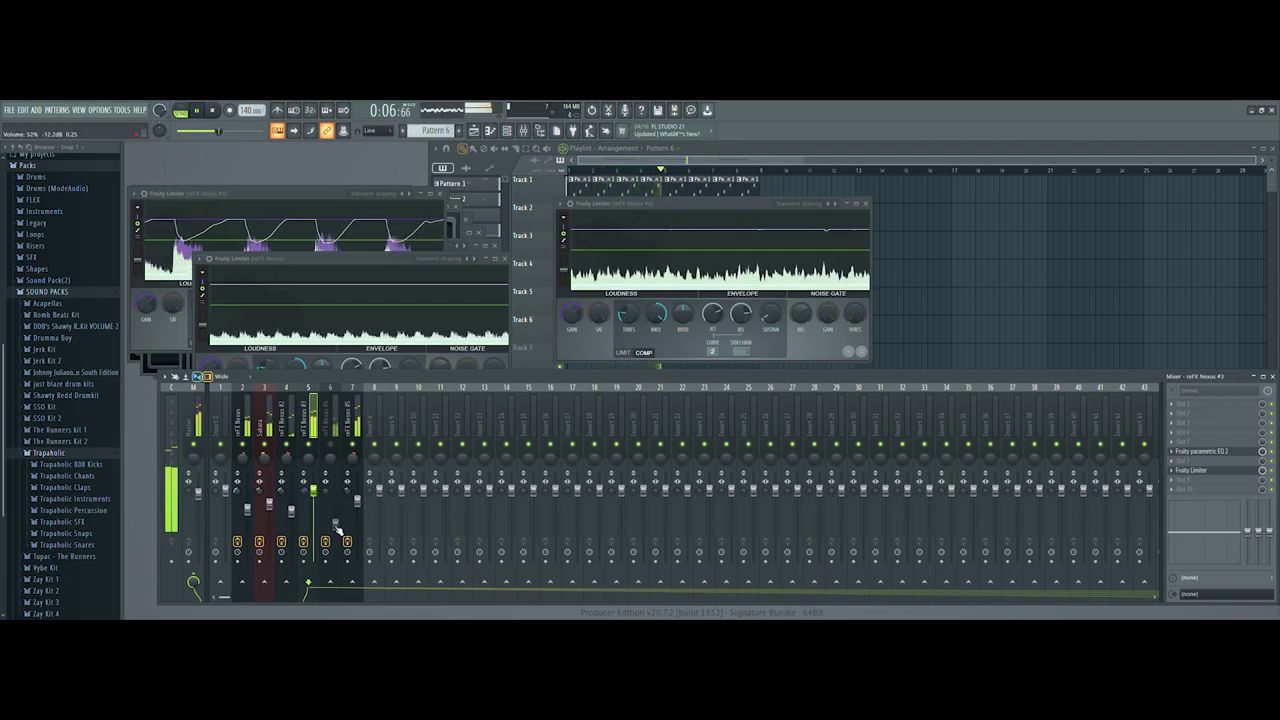
Unmute and raise the reFX Nexus #4 track, and pull the reFX Nexus #3 fader down slightly.
{"action": "left_click_drag", "start_coordinate": [340, 527], "coordinate": [340, 510]}
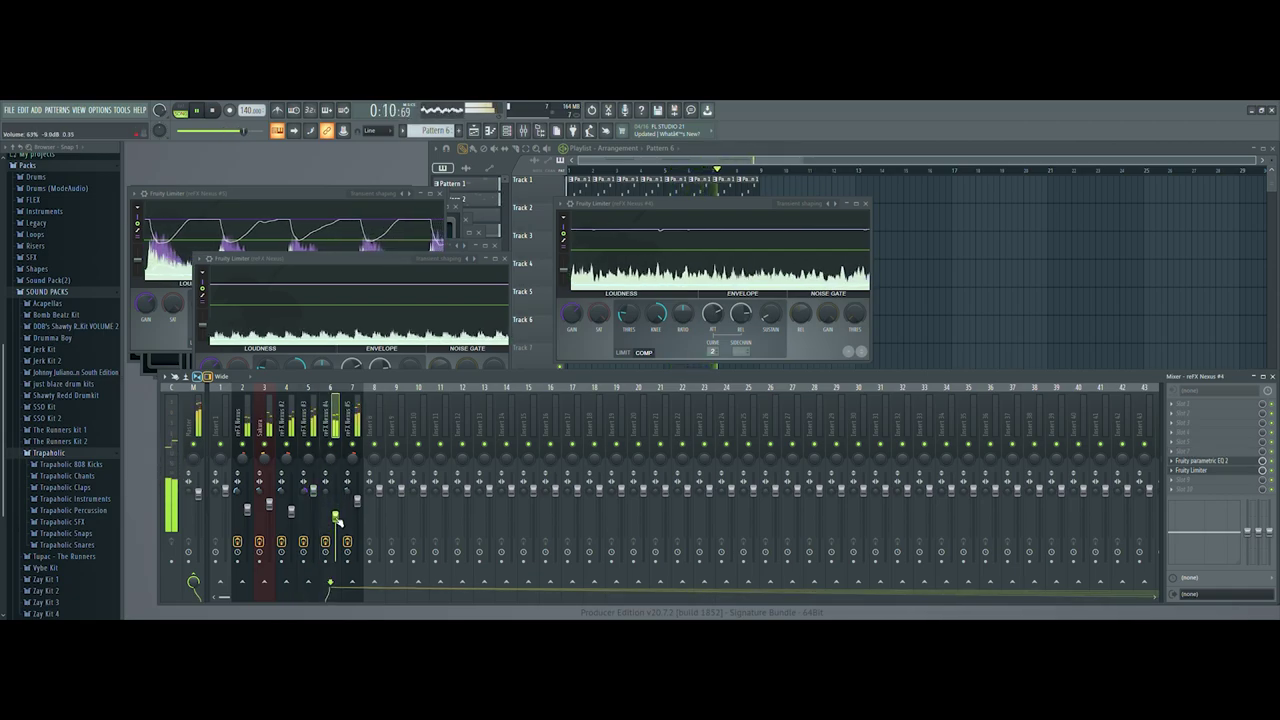
{"action": "left_click_drag", "start_coordinate": [313, 495], "coordinate": [338, 524]}
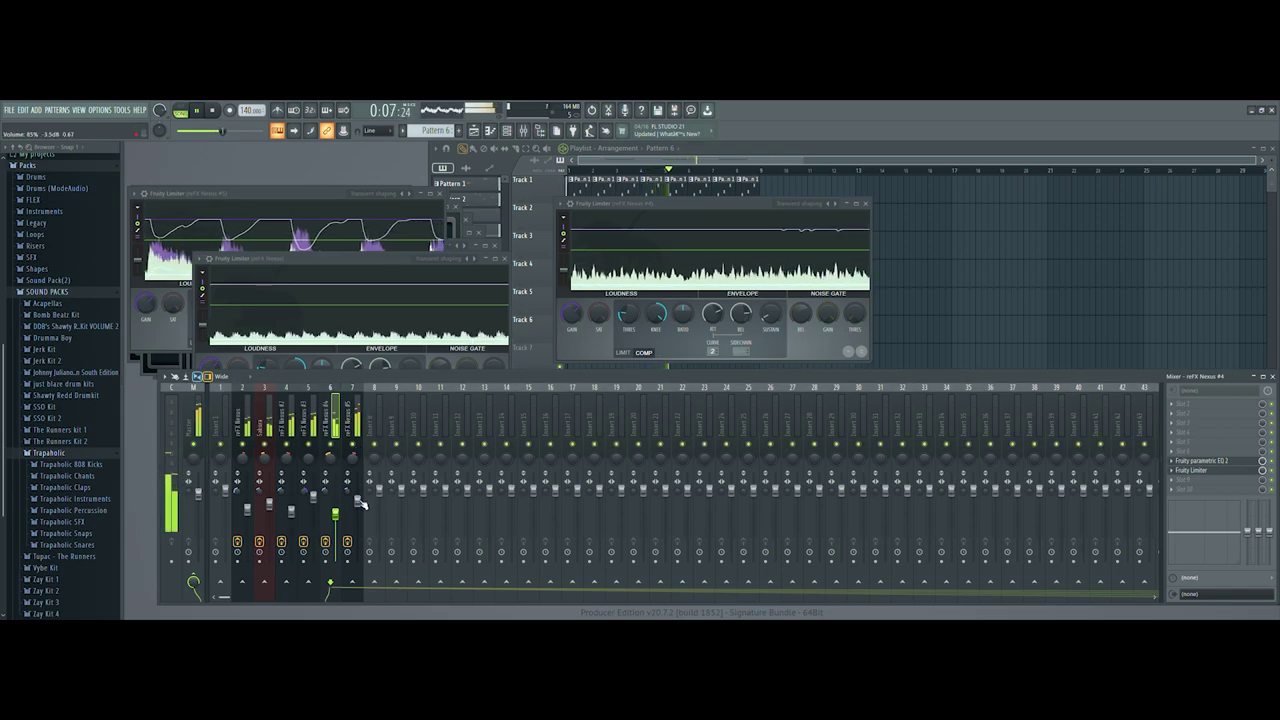
Set the reFX Nexus #5 volume to 87% and lower the first reFX Nexus track to about 63%.
{"action": "left_click_drag", "start_coordinate": [360, 505], "coordinate": [361, 497]}
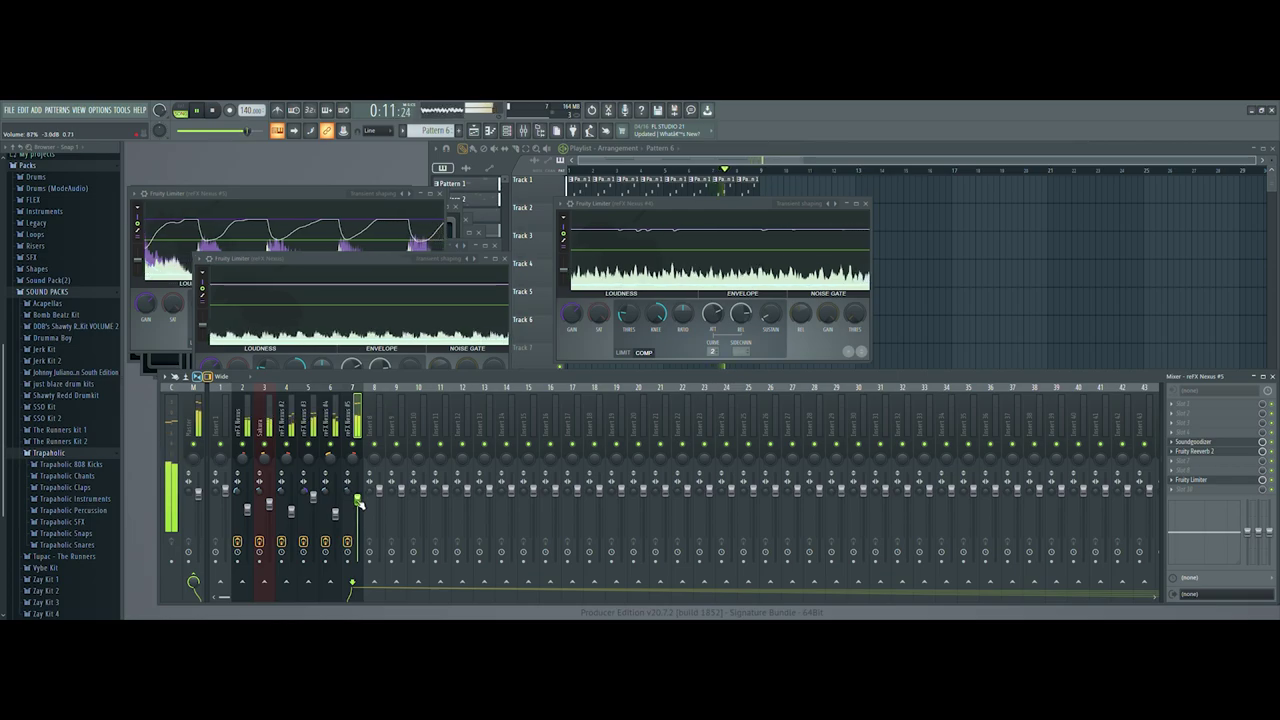
{"action": "left_click", "coordinate": [241, 478]}
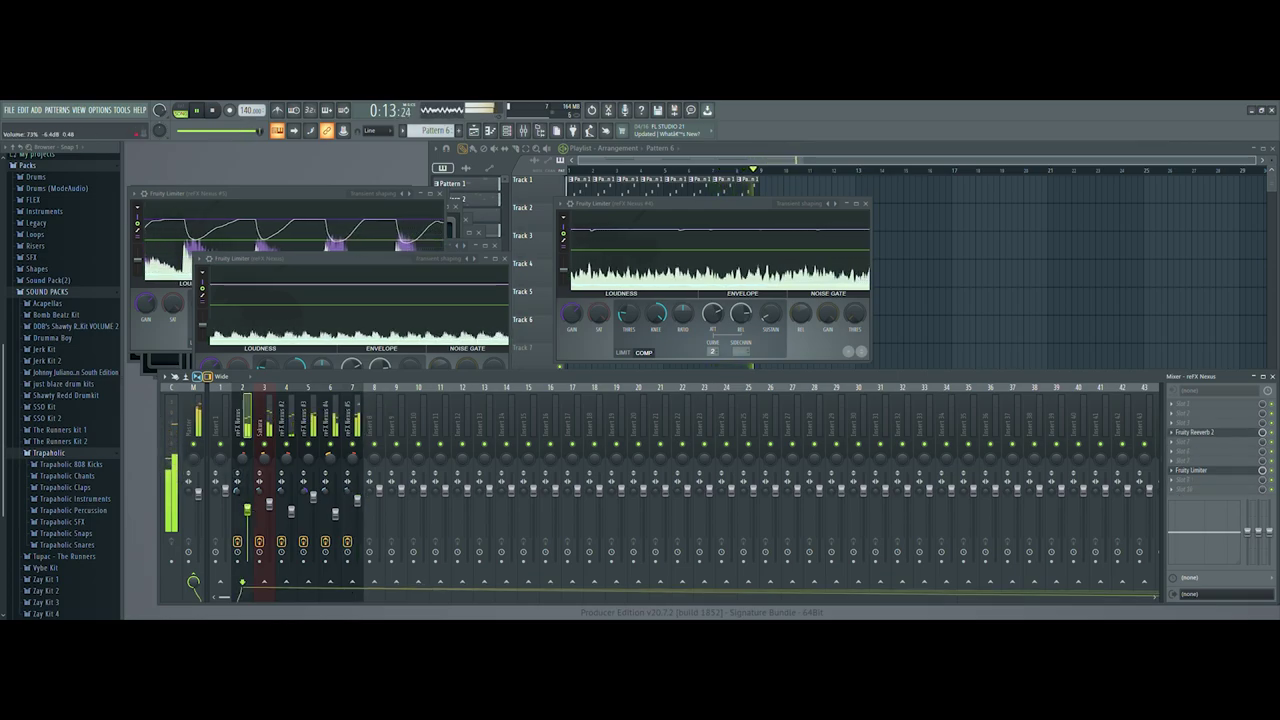
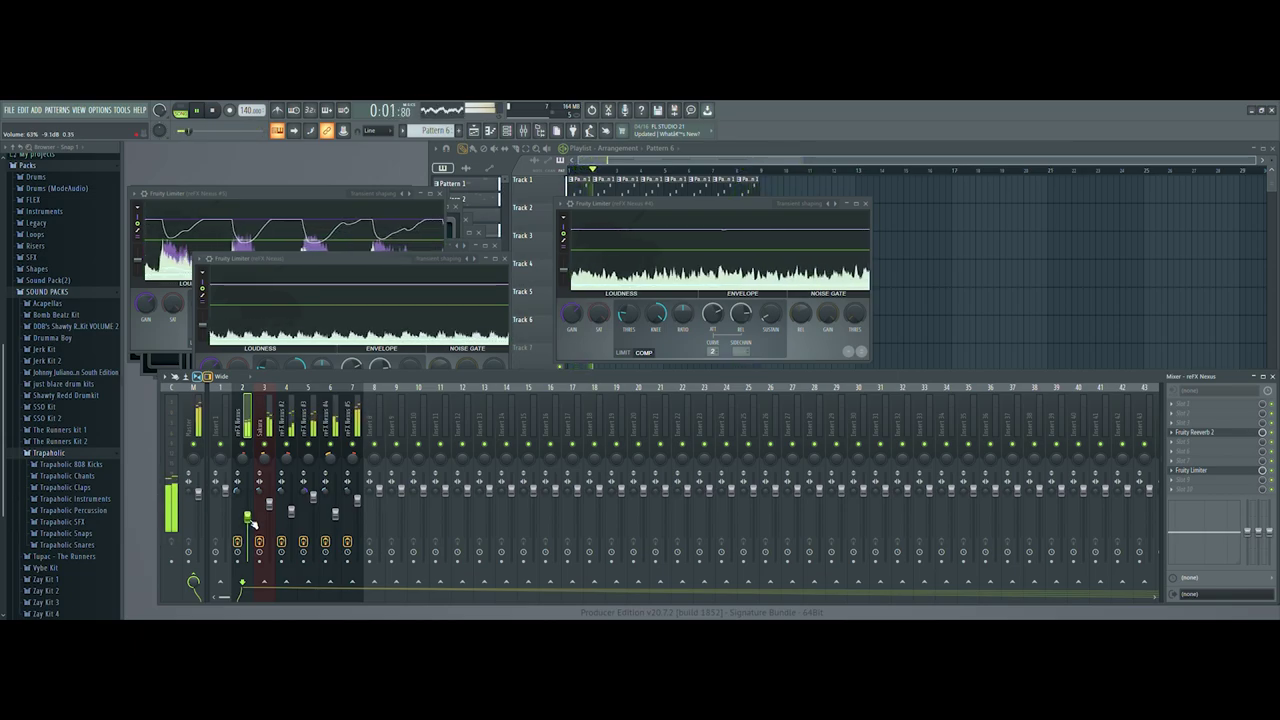
{"action": "left_click_drag", "start_coordinate": [250, 523], "coordinate": [248, 516]}
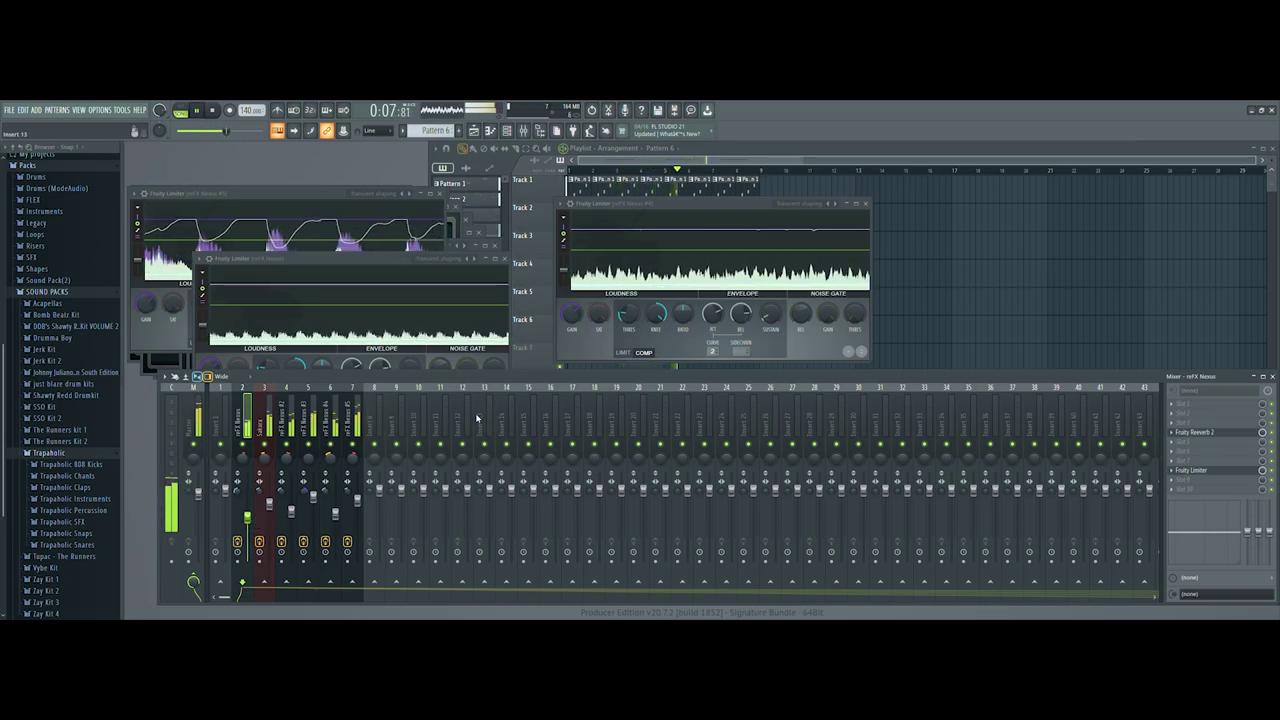
Insert the Gross Beat effect in the sixth slot of the Master track.
{"action": "left_click", "coordinate": [194, 423]}
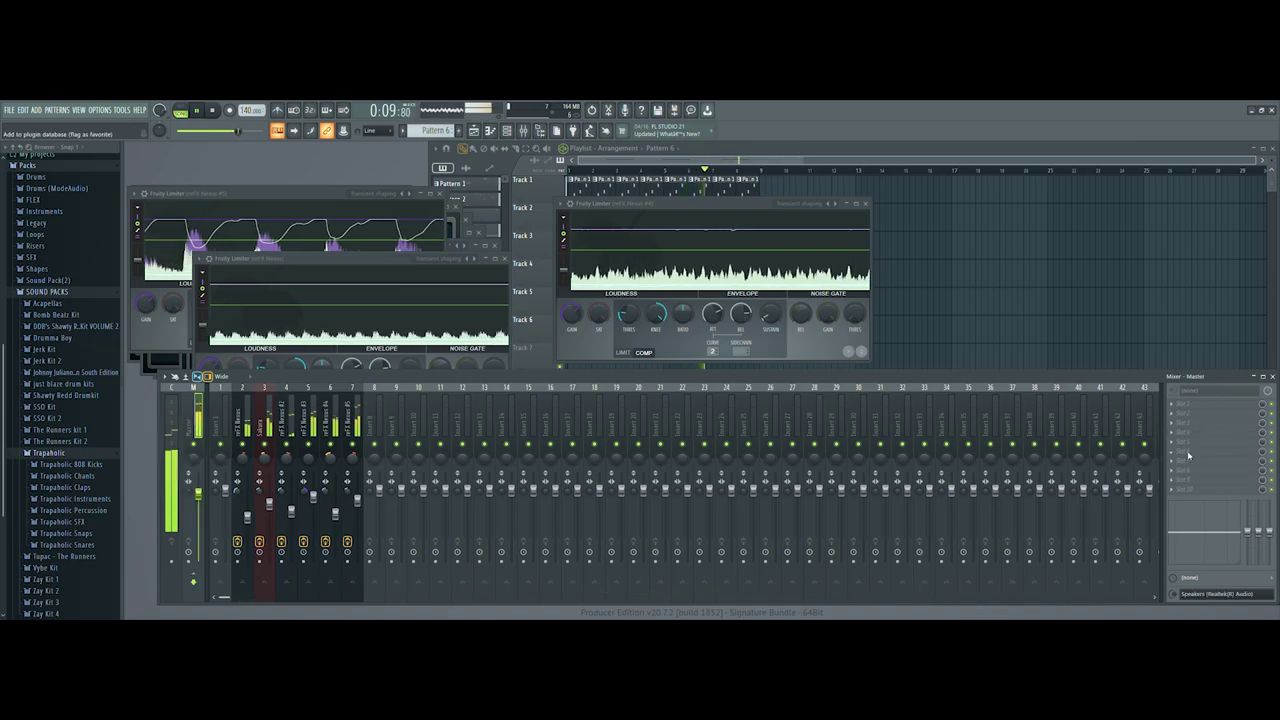
{"action": "left_click", "coordinate": [1016, 597]}
Audition Gross Beat's Complex 2, Empty, Basic 8, Basic 5, Basic 2, Basic 7 and Basic 11 time effects.
{"action": "left_click", "coordinate": [273, 373]}
{"action": "left_click", "coordinate": [241, 346]}
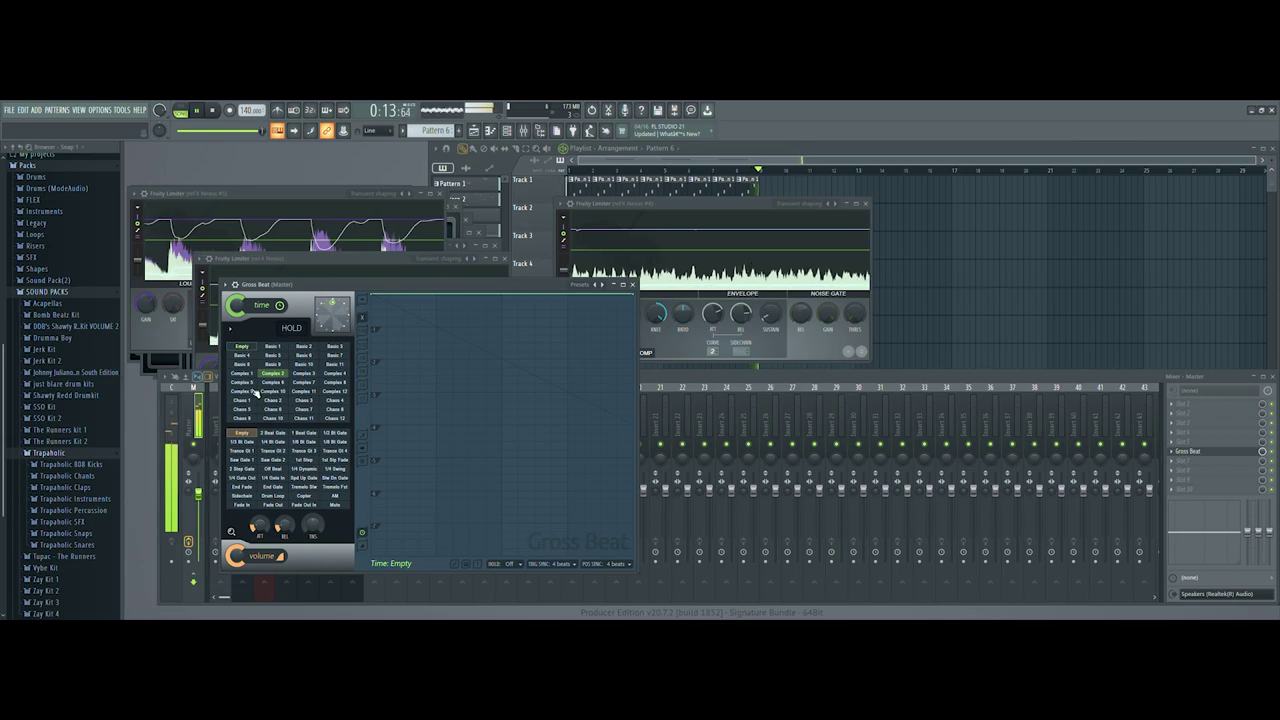
{"action": "left_click", "coordinate": [243, 364]}
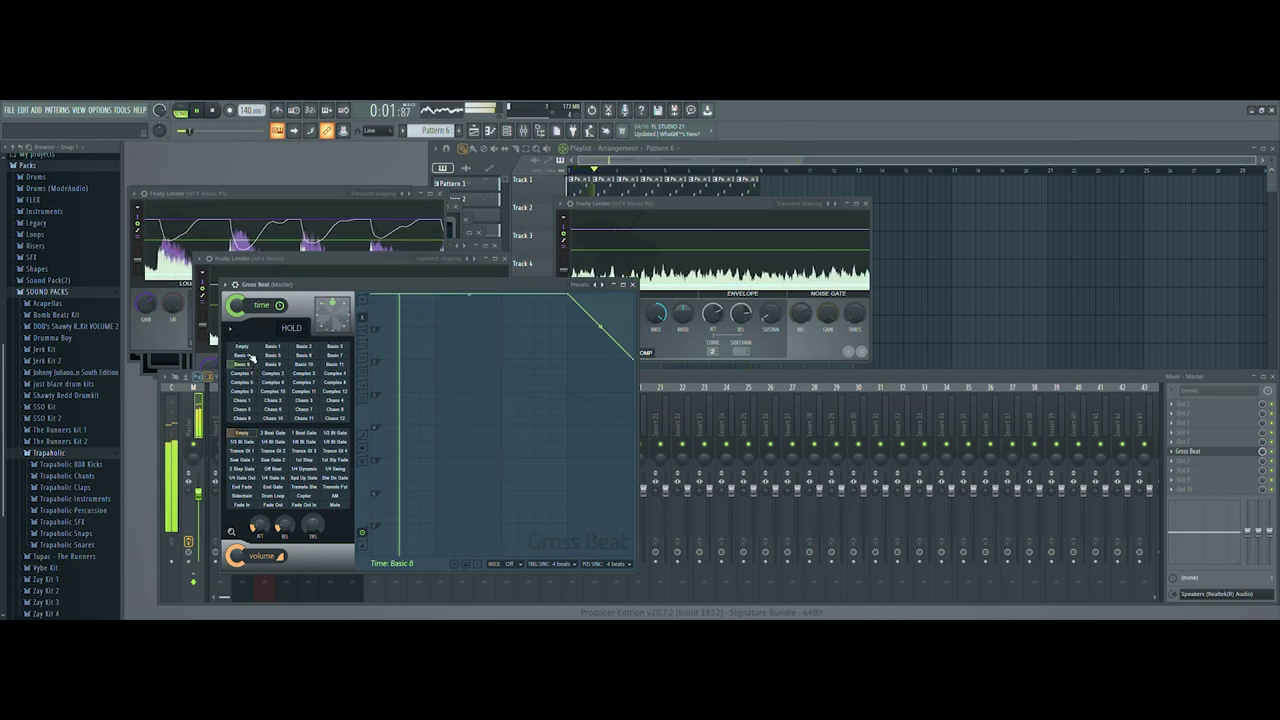
{"action": "left_click", "coordinate": [274, 356]}
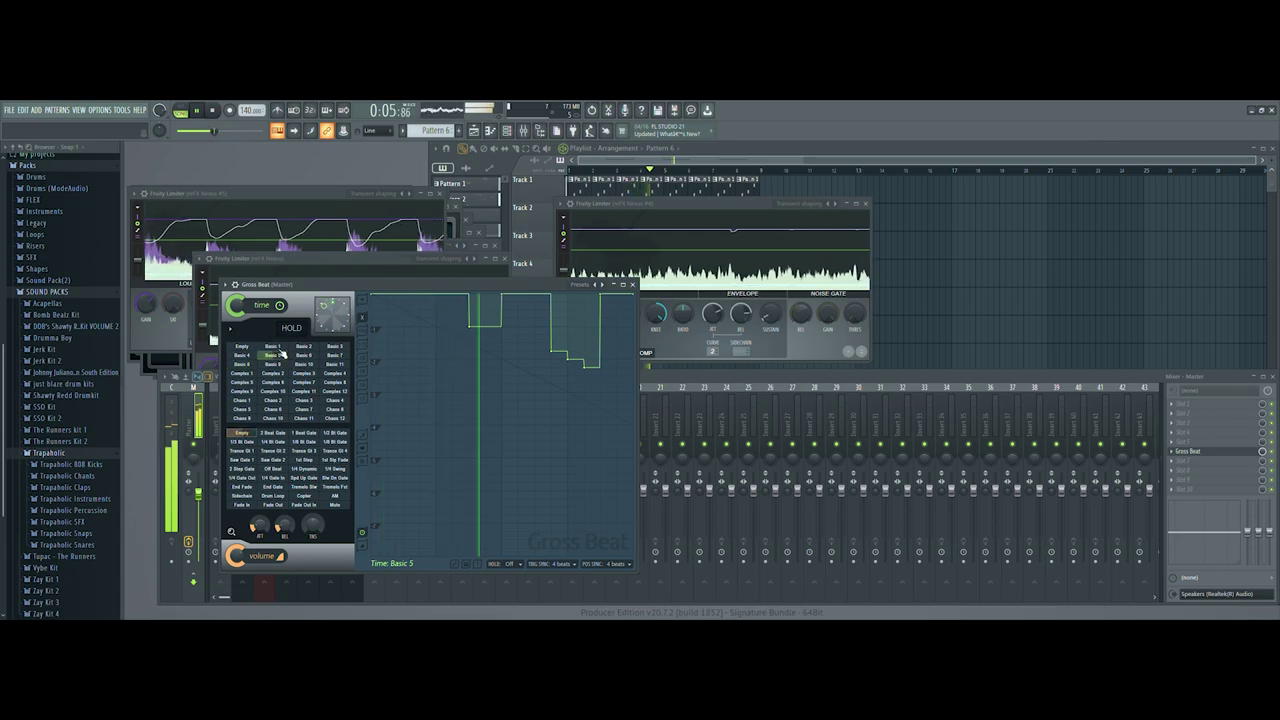
{"action": "left_click", "coordinate": [308, 348]}
{"action": "left_click", "coordinate": [334, 355]}
{"action": "left_click", "coordinate": [335, 364]}
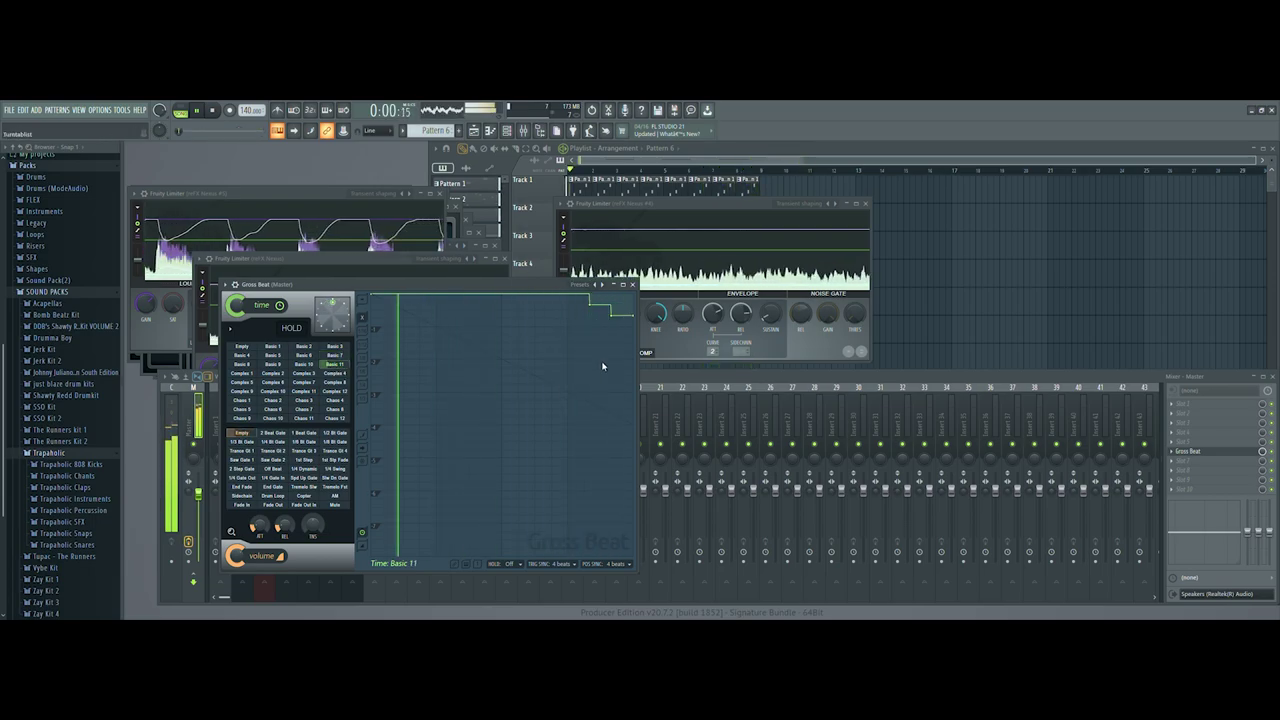
Switch Gross Beat to the Turntablist preset, select the Scrt Patt 5 time effect and close the plugin window.
{"action": "scroll", "coordinate": [263, 408], "scroll_direction": "down", "scroll_amount": 2}
{"action": "left_click", "coordinate": [272, 356]}
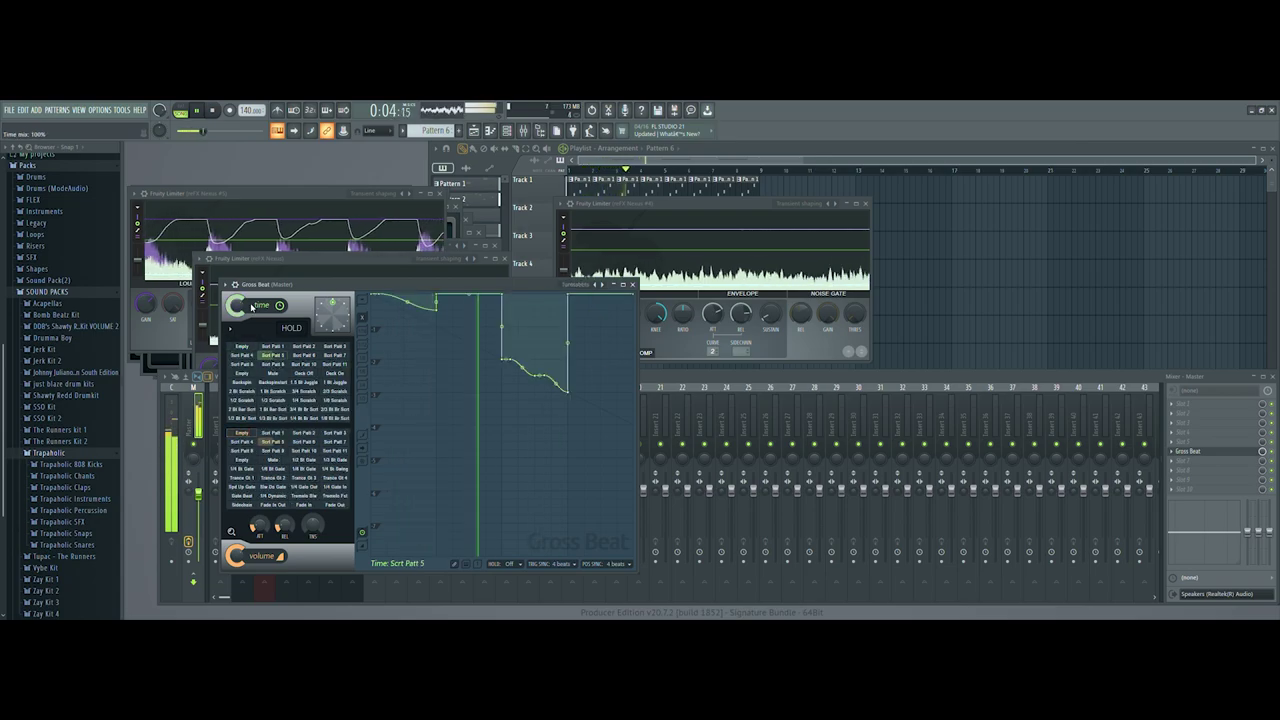
{"action": "left_click", "coordinate": [632, 285]}
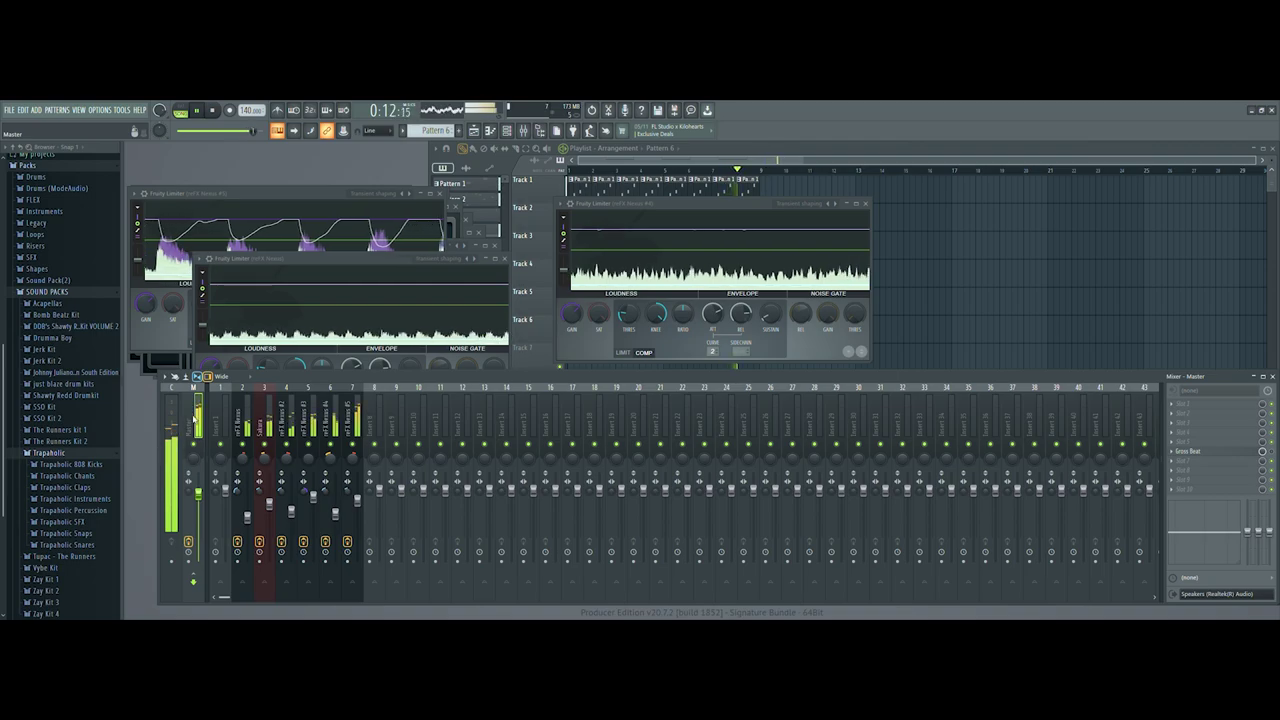
Stop the arrangement and play it again to listen to the mix.
{"action": "key", "text": "space"}
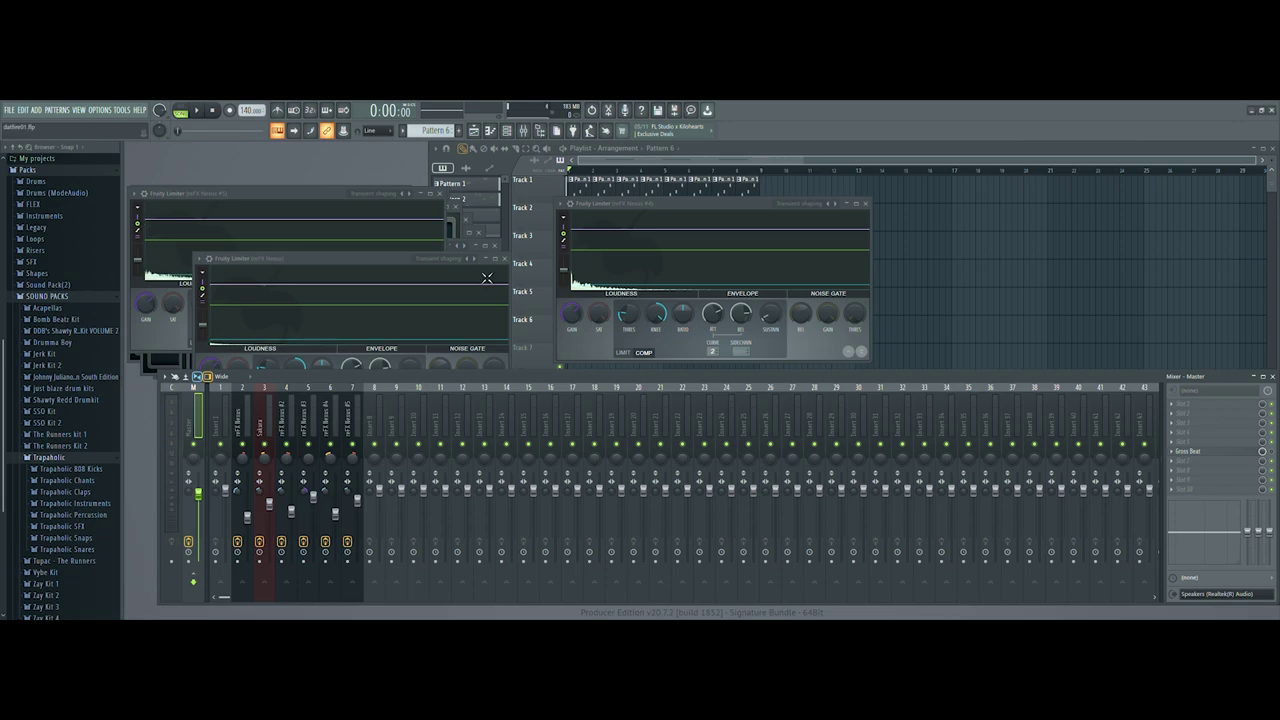
{"action": "key", "text": "space"}
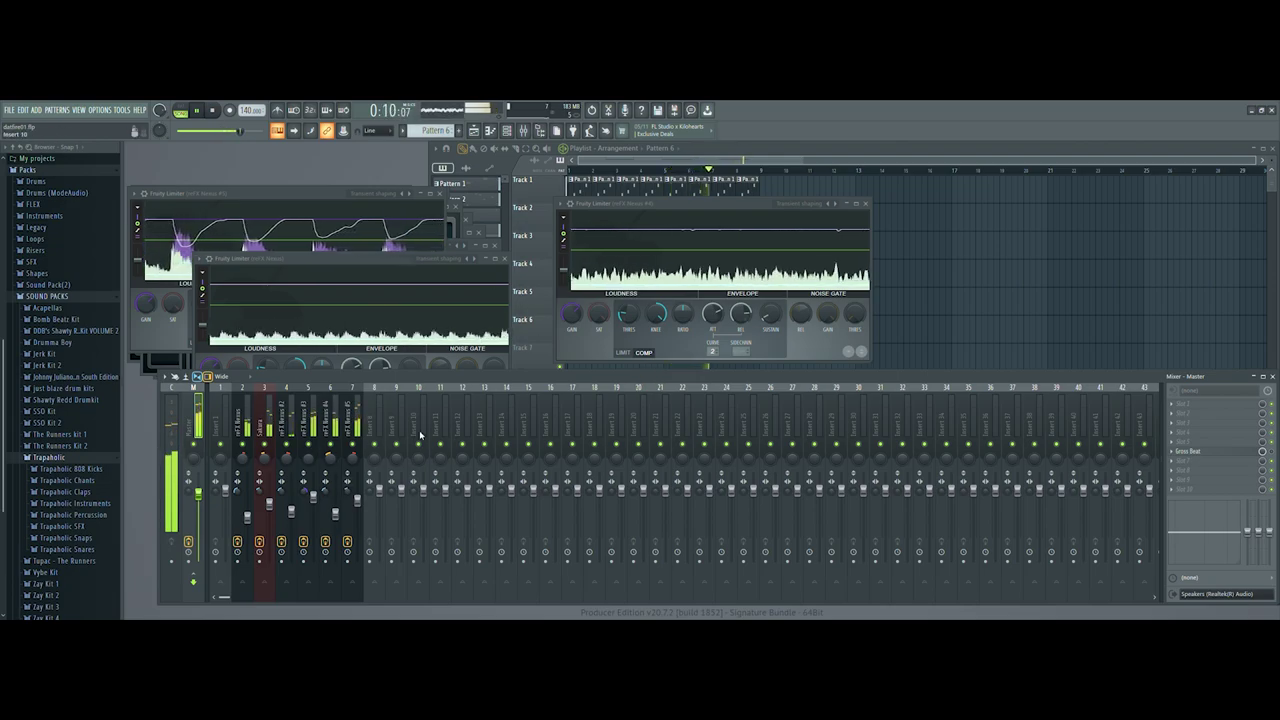
Move the reFX Nexus #5 limiter window aside, and open the Channel rack and place it above the mixer.
{"action": "left_click_drag", "start_coordinate": [304, 193], "coordinate": [349, 169]}
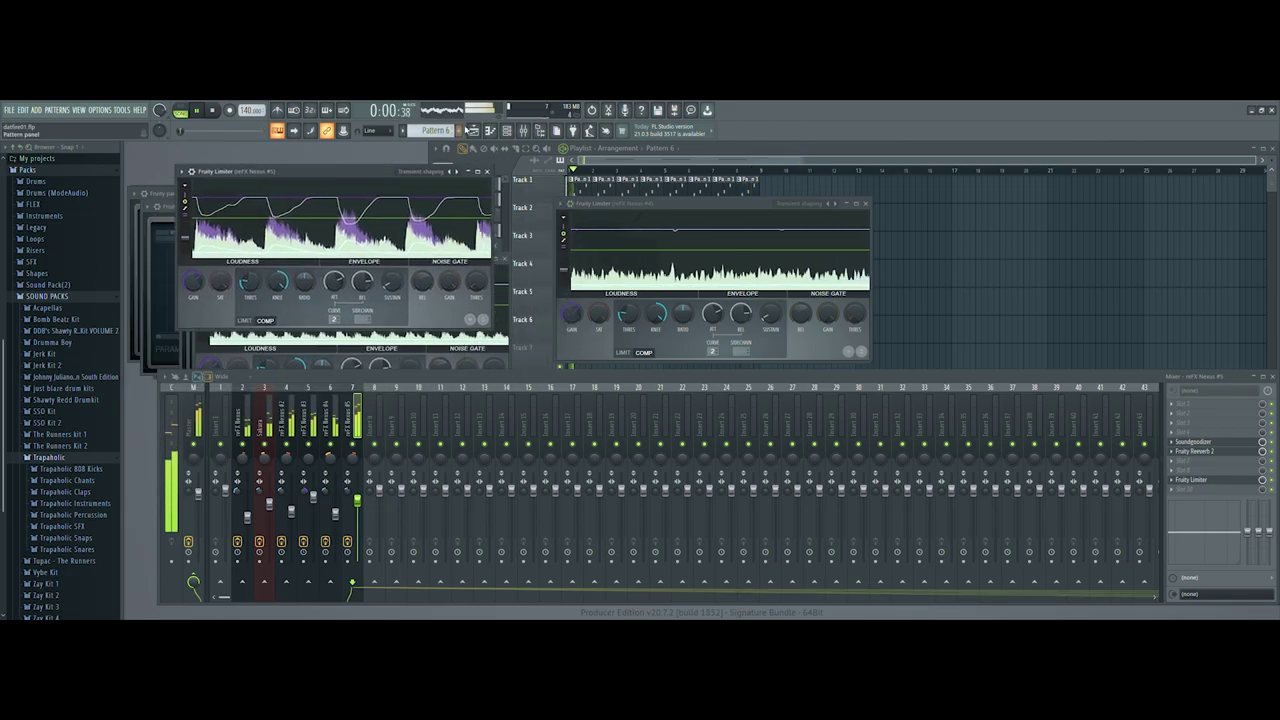
{"action": "left_click", "coordinate": [490, 131]}
{"action": "left_click", "coordinate": [490, 131]}
{"action": "left_click", "coordinate": [507, 131]}
{"action": "left_click_drag", "start_coordinate": [314, 197], "coordinate": [352, 176]}
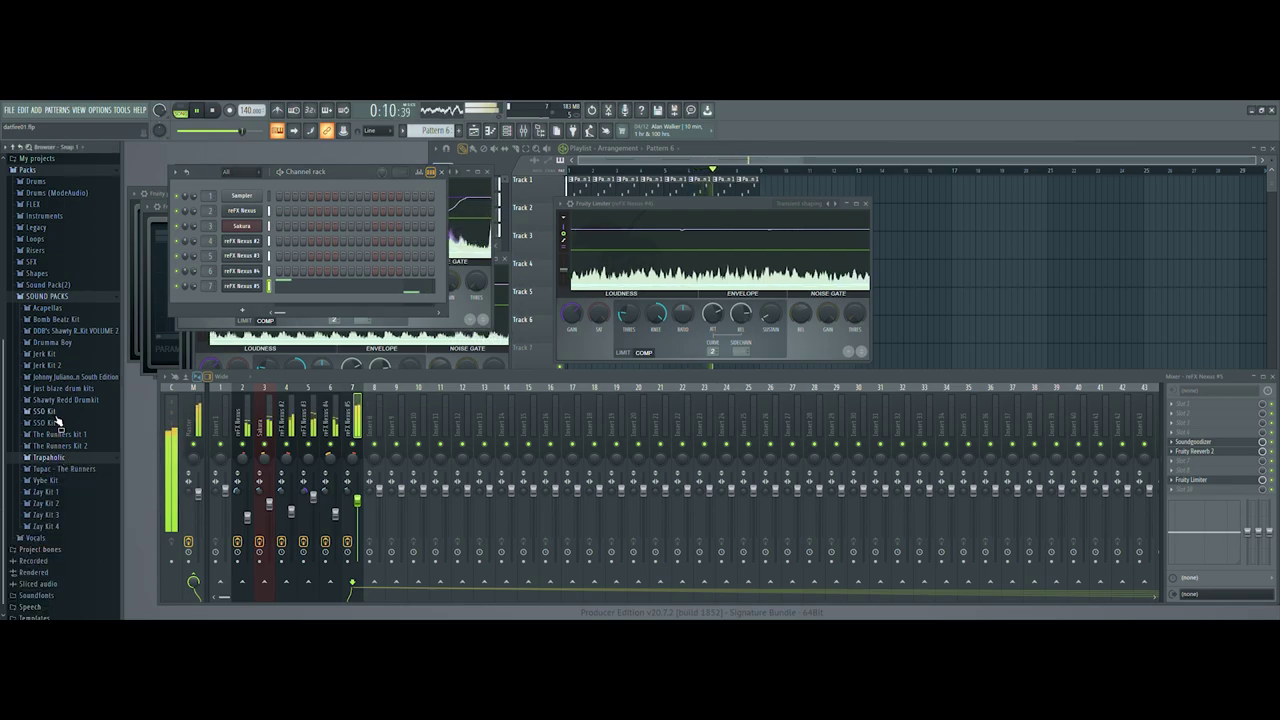
Stop playback and open the MB - Neptunian Drumz 1 folder inside Sound Pack(2) in the browser.
{"action": "left_click", "coordinate": [63, 285]}
{"action": "key", "text": "space"}
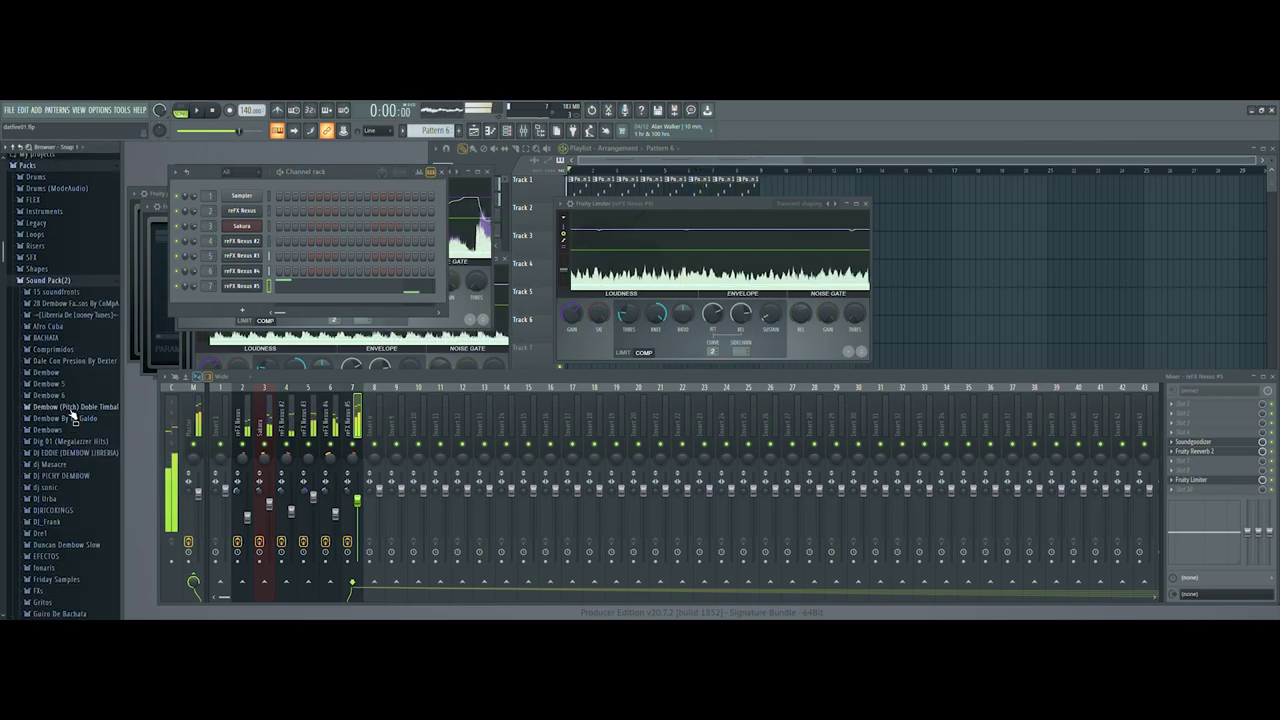
{"action": "scroll", "coordinate": [66, 483], "scroll_direction": "down", "scroll_amount": 6}
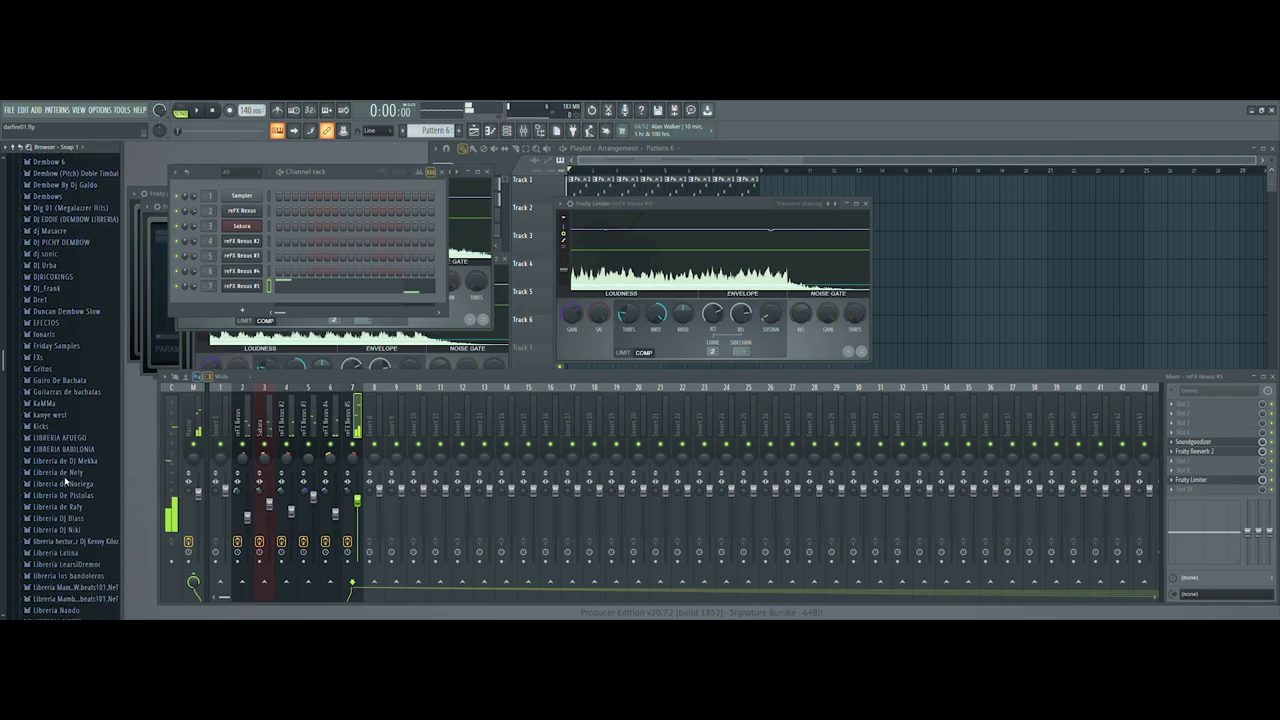
{"action": "scroll", "coordinate": [66, 483], "scroll_direction": "down", "scroll_amount": 6}
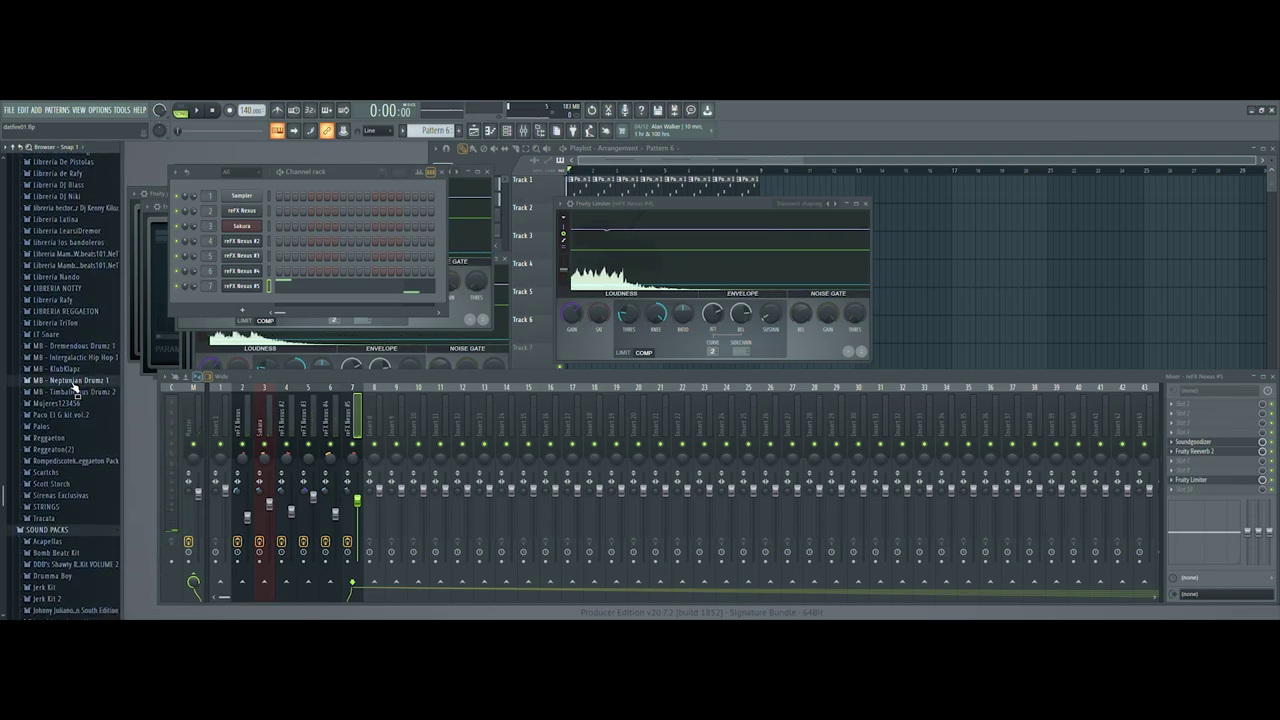
{"action": "left_click", "coordinate": [75, 387]}
Audition the N1K2 to N1K5 samples, and add N1K6 to the Channel rack as a new channel in Pattern 7.
{"action": "left_click", "coordinate": [50, 308]}
{"action": "left_click", "coordinate": [52, 319]}
{"action": "left_click", "coordinate": [51, 330]}
{"action": "left_click", "coordinate": [56, 340]}
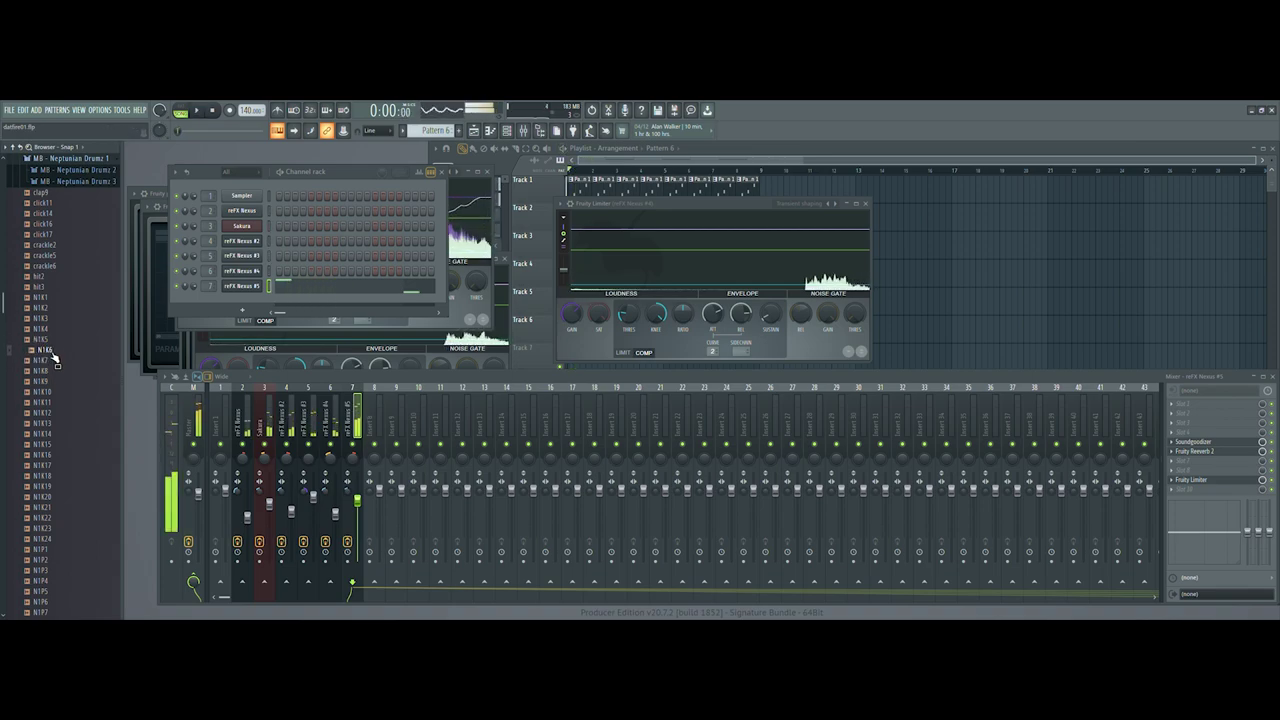
{"action": "left_click_drag", "start_coordinate": [50, 345], "coordinate": [232, 305]}
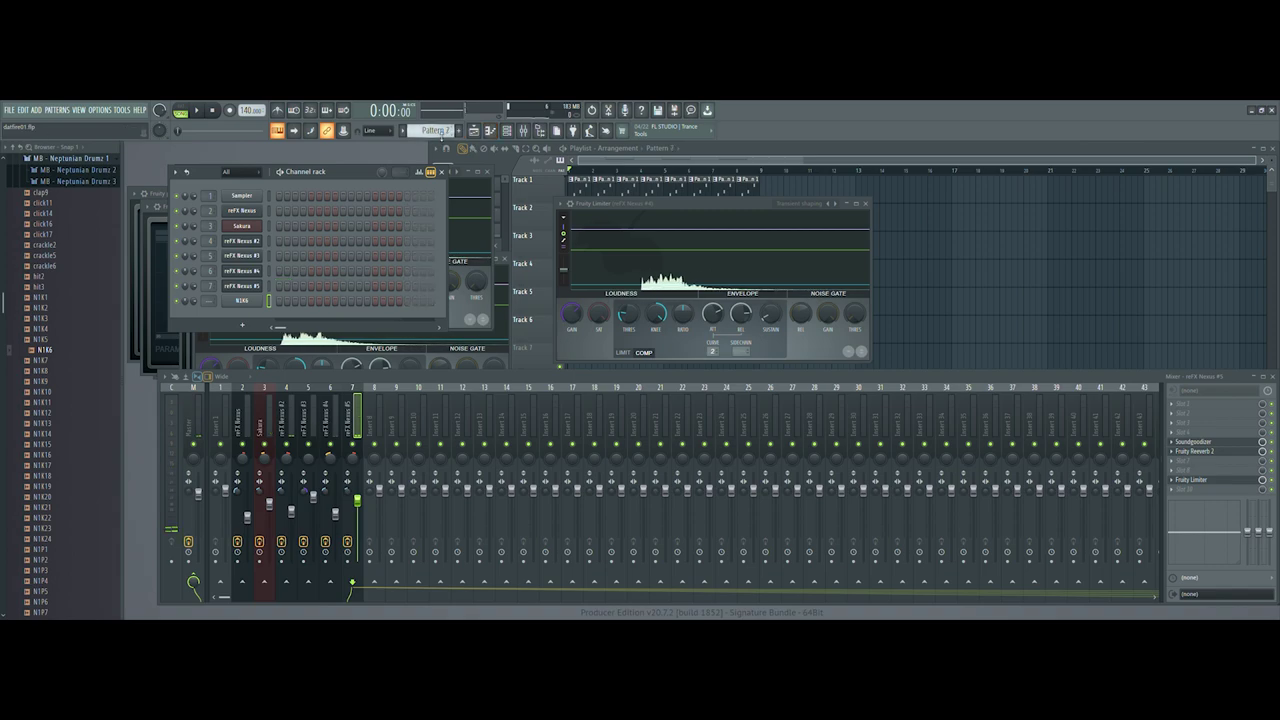
Set the N1K6 channel's root note to A#4, make it cut itself and move its settings window clear of the Channel rack.
{"action": "left_click", "coordinate": [250, 301]}
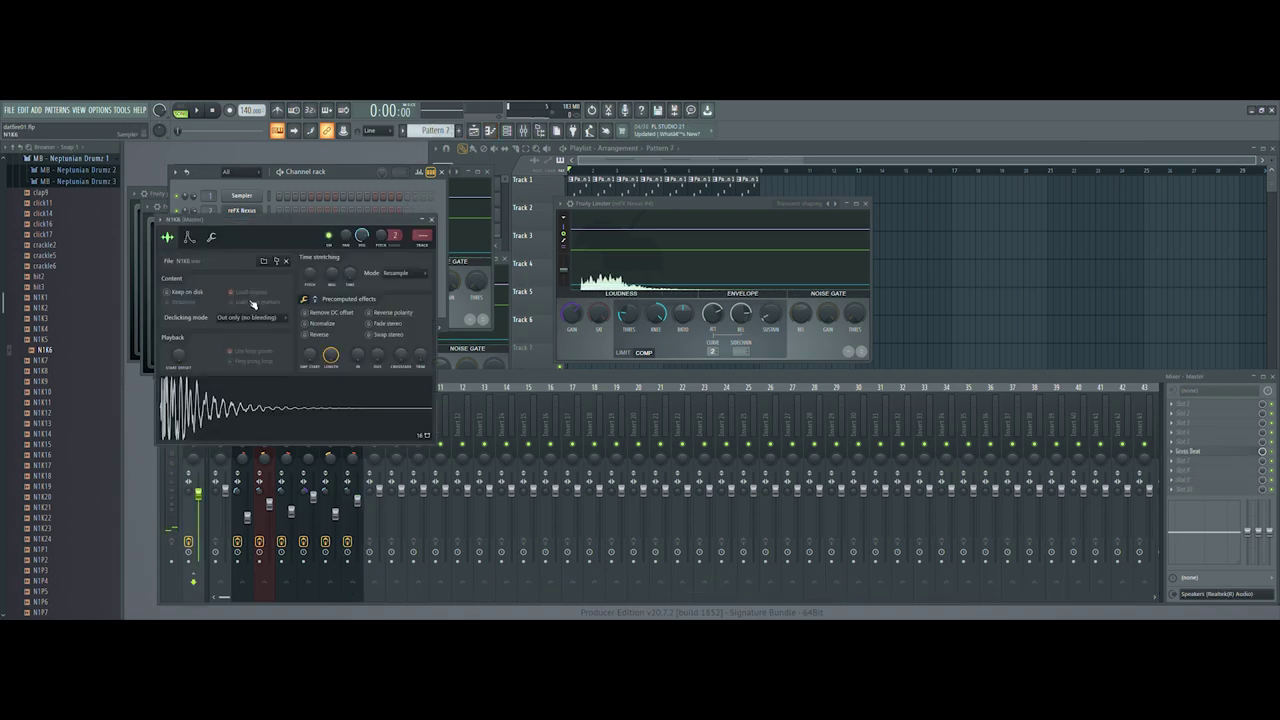
{"action": "left_click", "coordinate": [211, 237]}
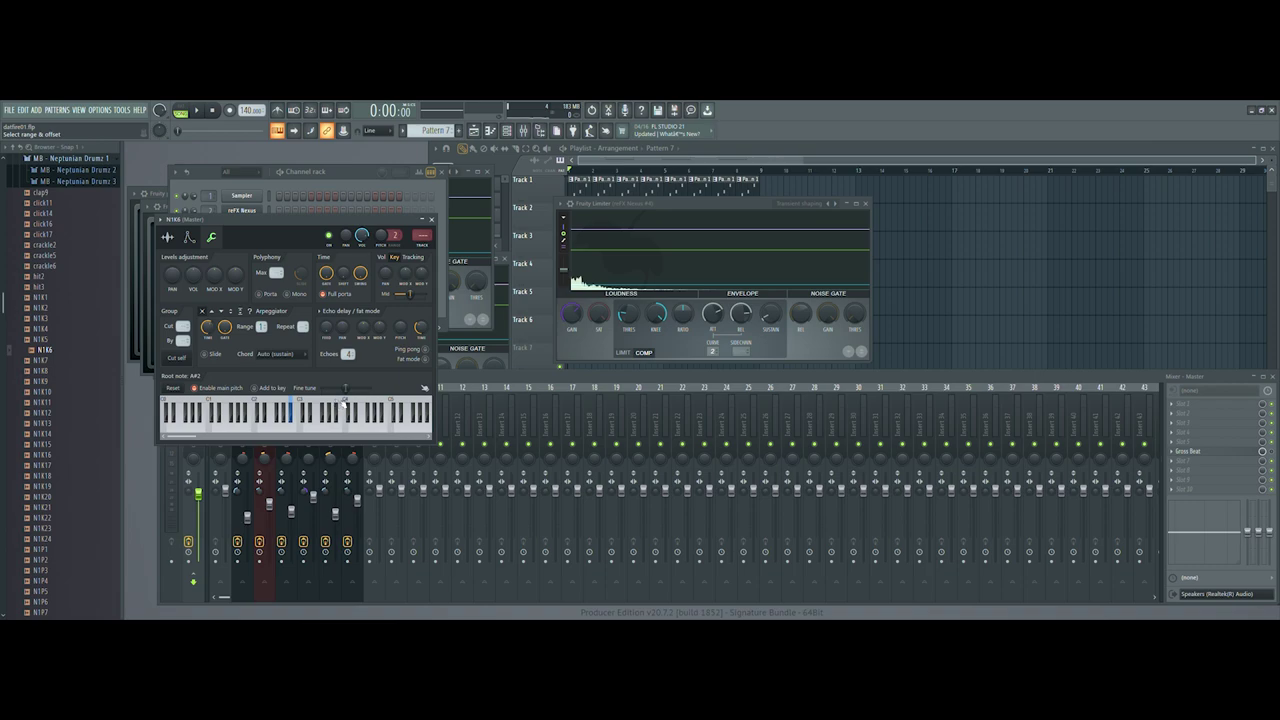
{"action": "left_click", "coordinate": [388, 406]}
{"action": "key", "text": "q"}
{"action": "left_click_drag", "start_coordinate": [273, 219], "coordinate": [455, 247]}
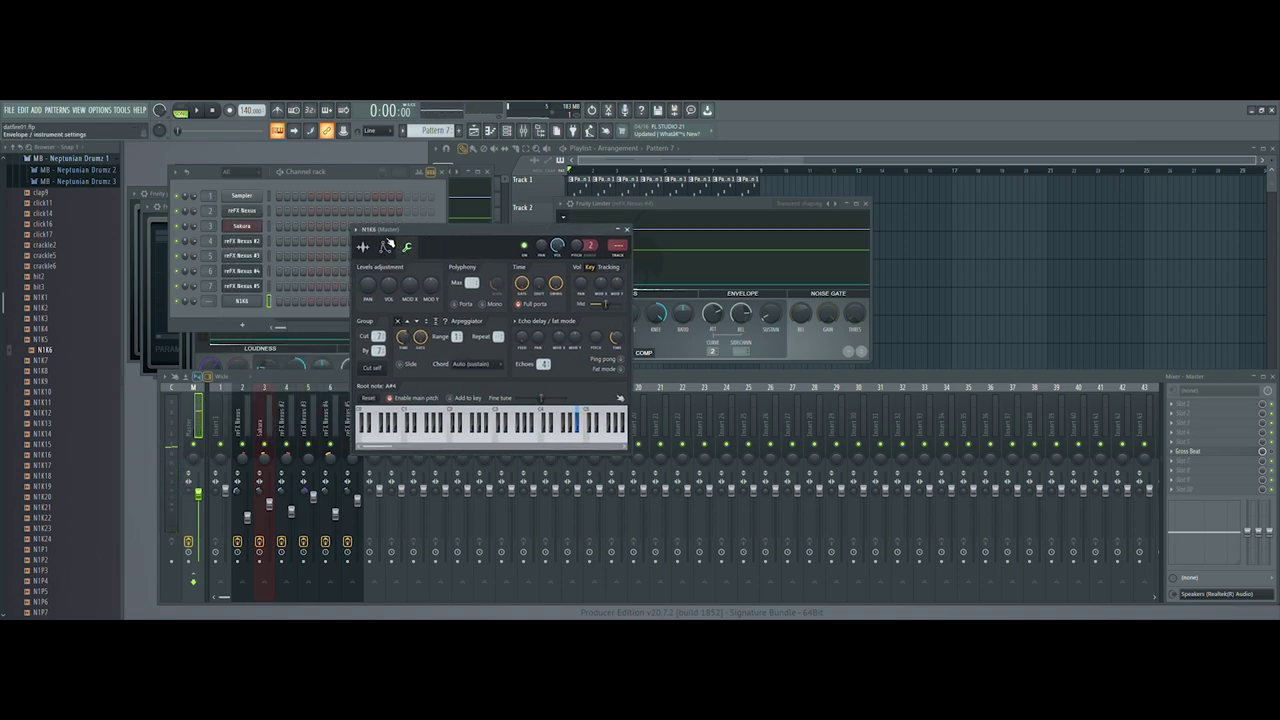
Route the N1K6 channel to mixer track 8 and load Maximus in its seventh effect slot.
{"action": "key", "text": "ctrl+l"}
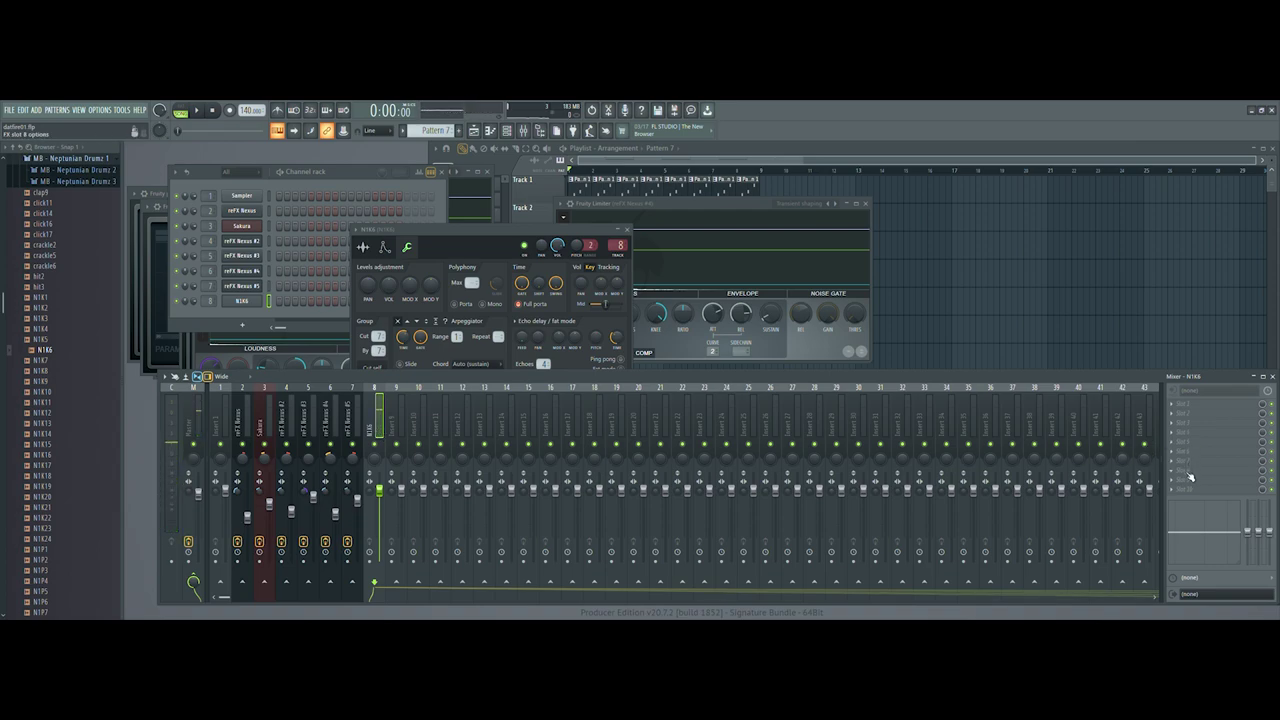
{"action": "key", "text": "z"}
{"action": "key", "text": "space"}
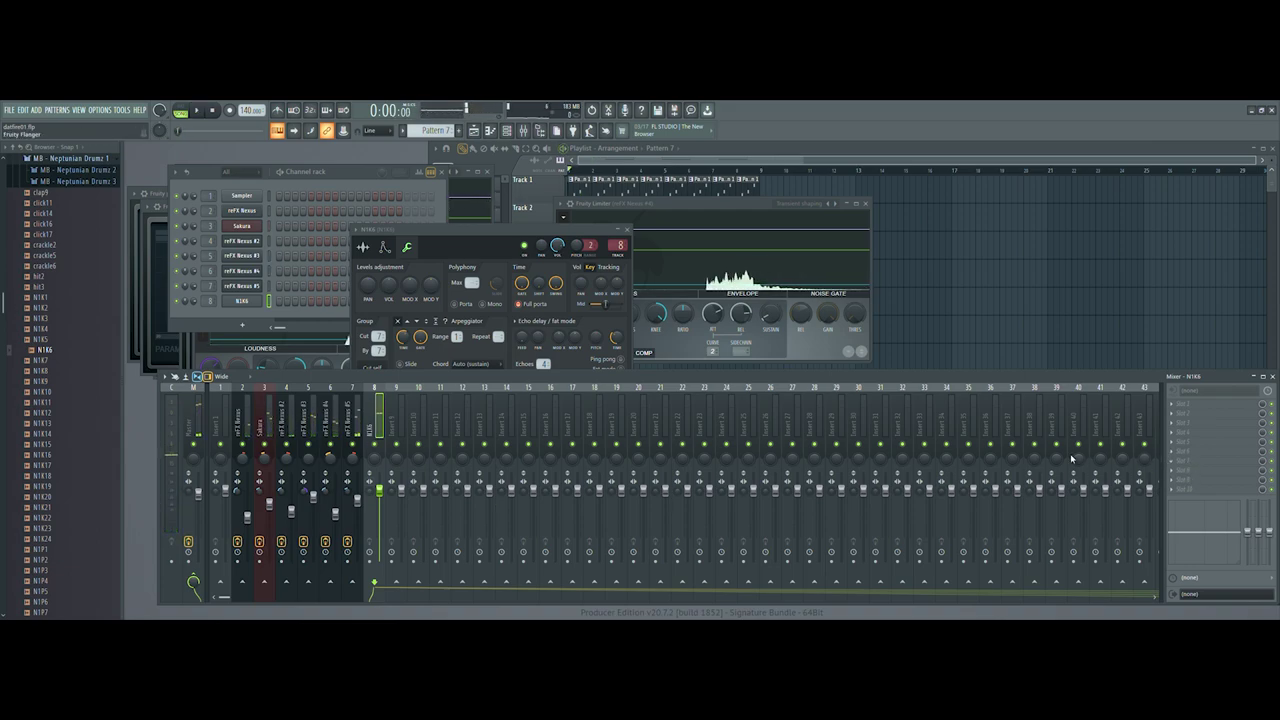
{"action": "left_click", "coordinate": [1049, 364]}
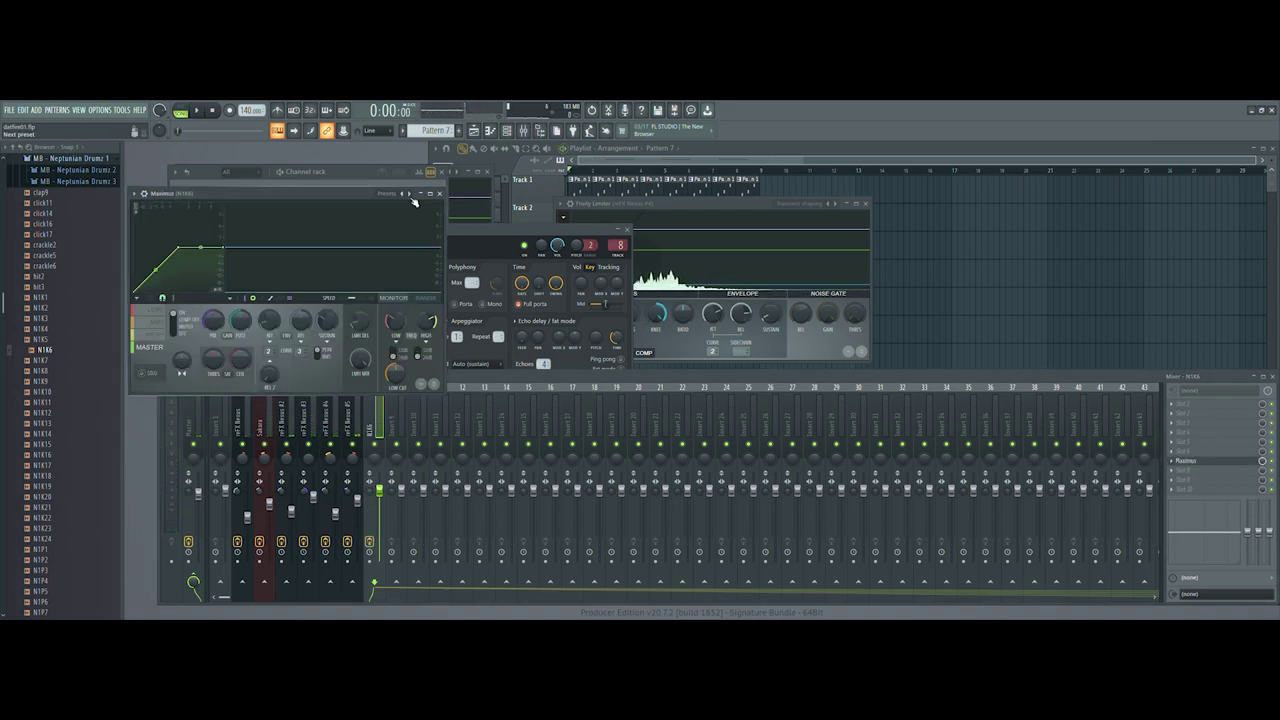
Apply the Breakbeat slam preset in Maximus and move its window beside the N1K6 channel settings.
{"action": "left_click", "coordinate": [433, 279]}
{"action": "left_click", "coordinate": [410, 194]}
{"action": "left_click_drag", "start_coordinate": [339, 196], "coordinate": [842, 285]}
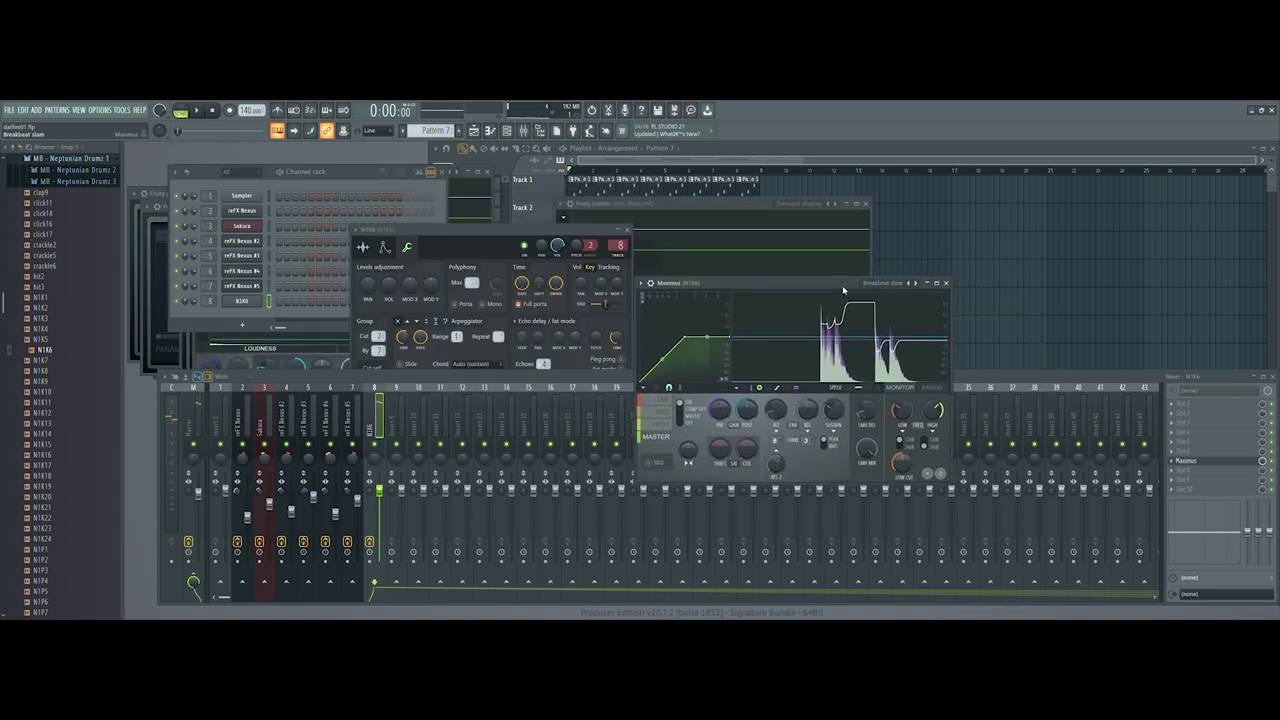
{"action": "left_click", "coordinate": [916, 283]}
{"action": "left_click", "coordinate": [916, 283]}
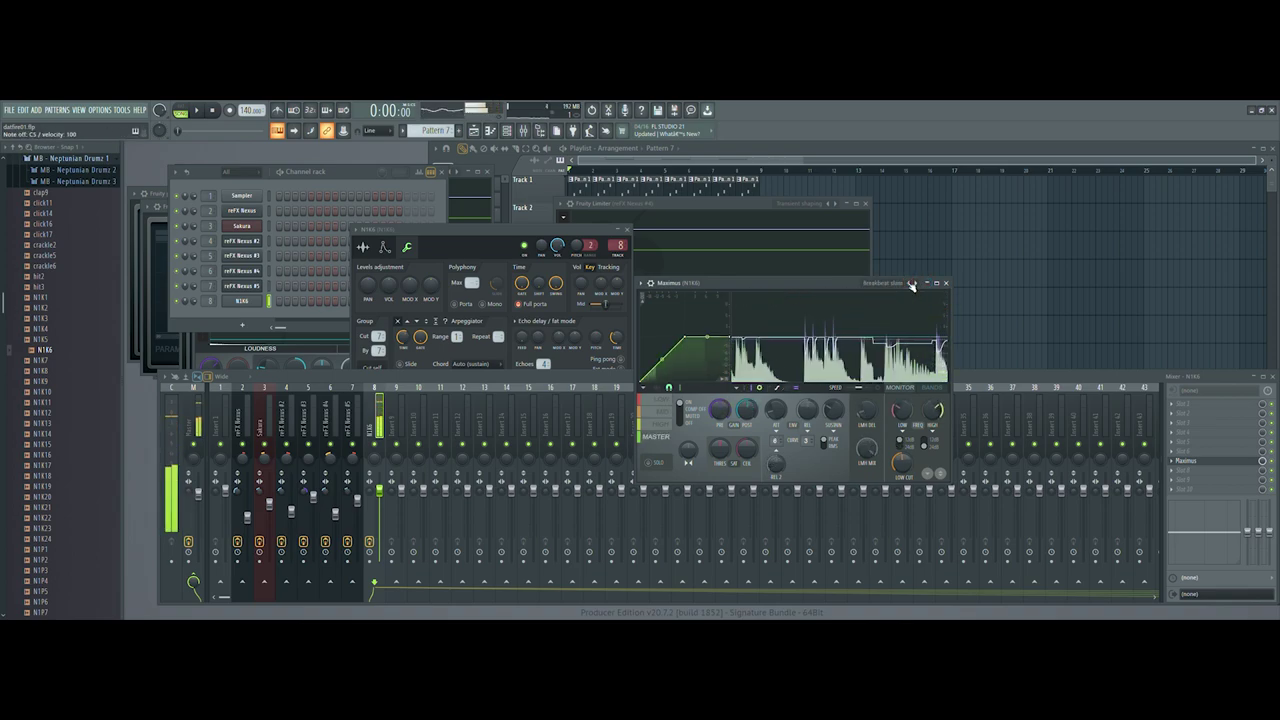
Play the arrangement, lower the reFX Nexus, Sakura and reFX Nexus #3 mixer faders, and fine-tune the N1K6 fader.
{"action": "left_click", "coordinate": [589, 382]}
{"action": "key", "text": "space"}
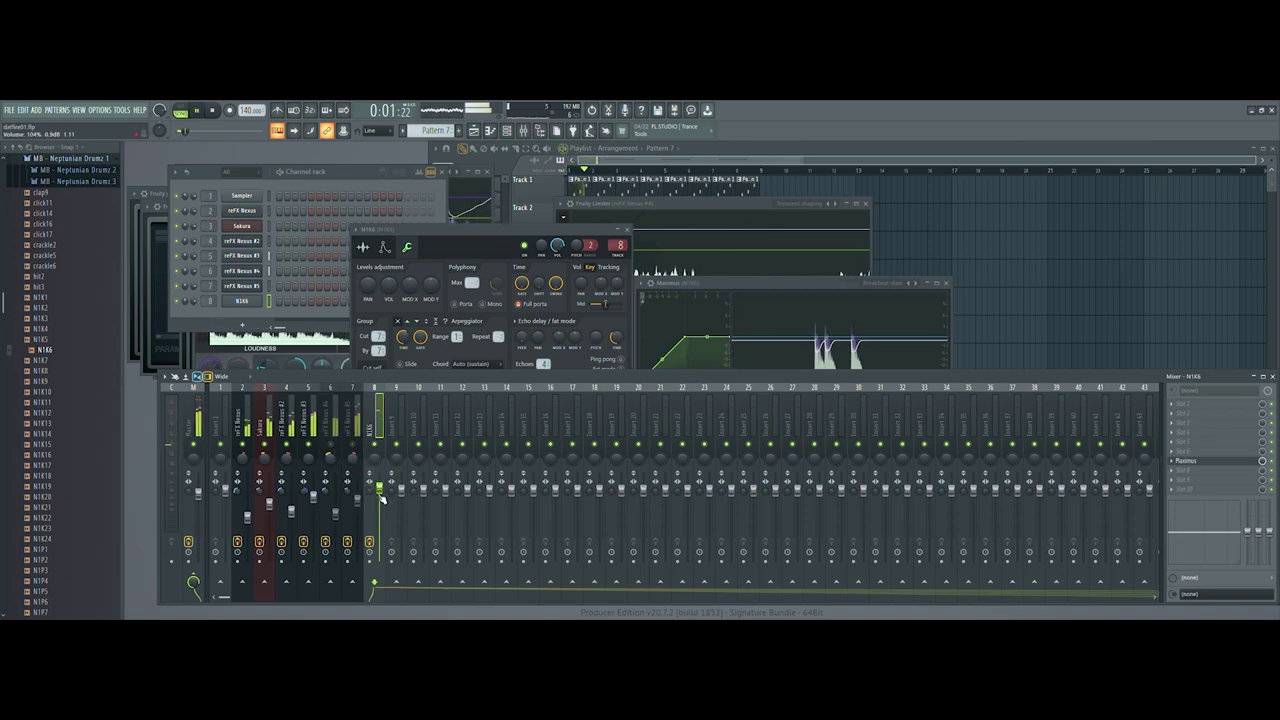
{"action": "left_click_drag", "start_coordinate": [269, 503], "coordinate": [247, 521]}
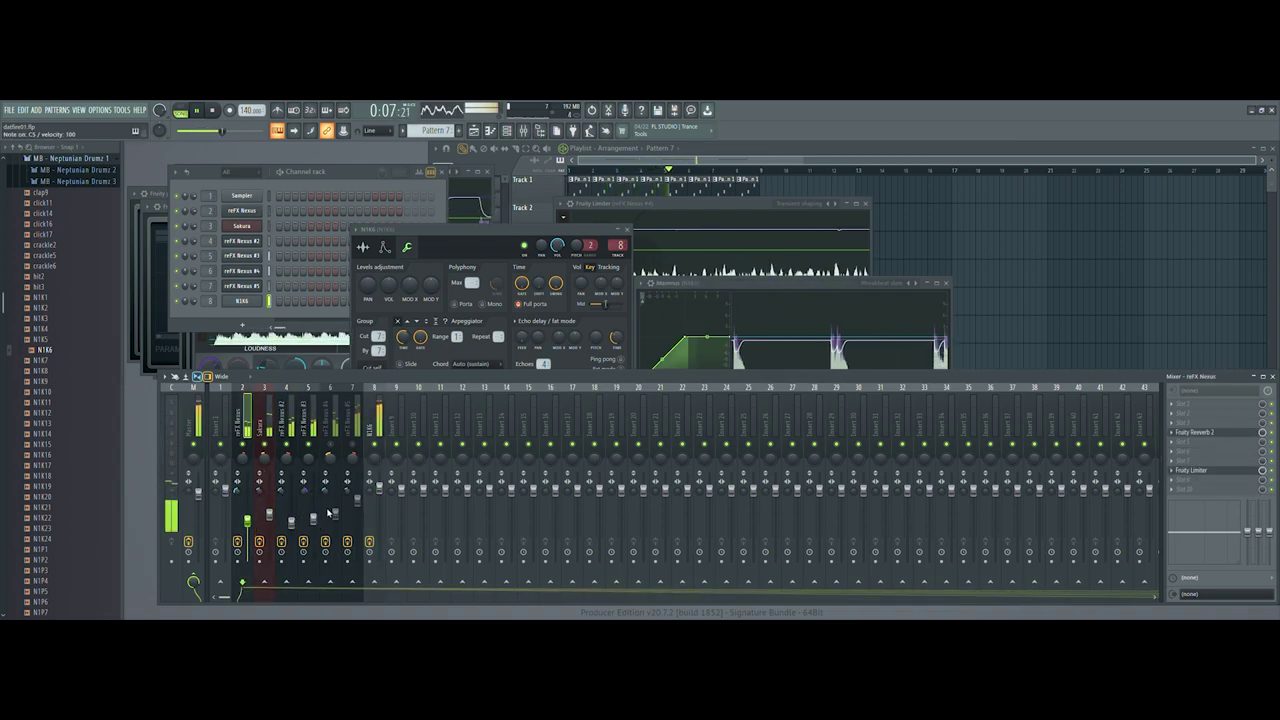
{"action": "left_click", "coordinate": [379, 493]}
{"action": "left_click_drag", "start_coordinate": [379, 494], "coordinate": [379, 495]}
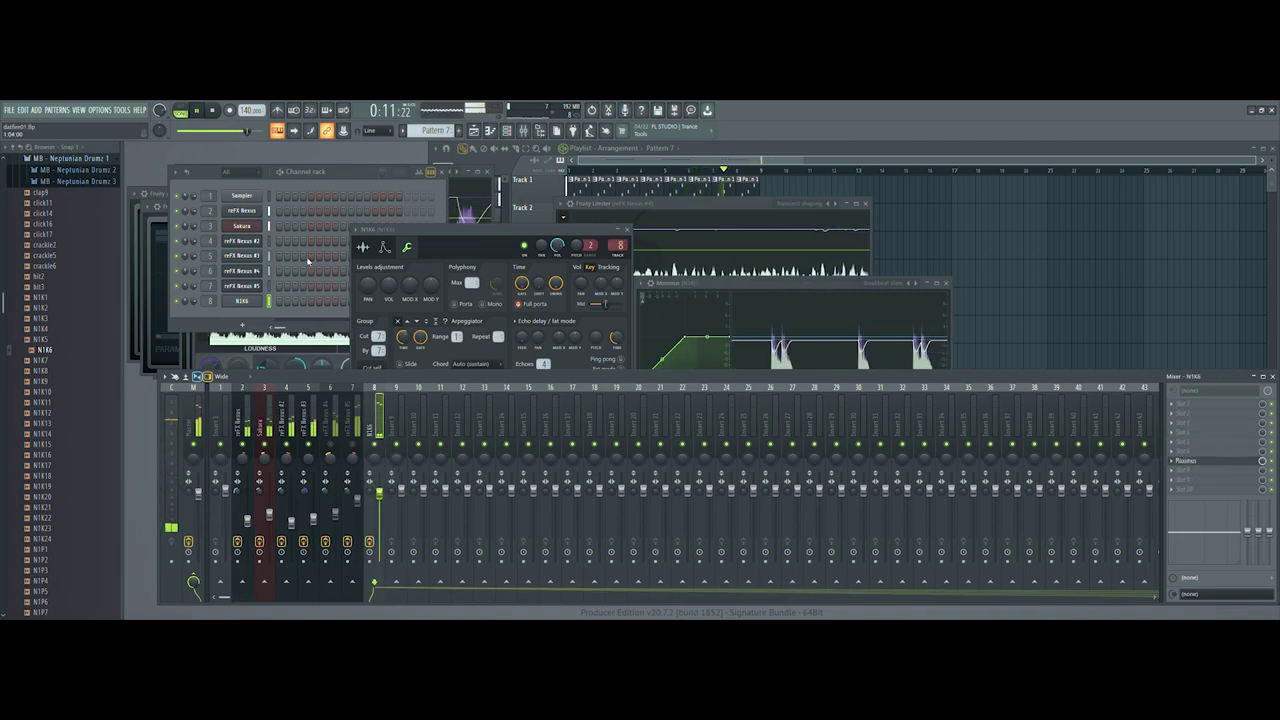
Stop playback, open N1K6's piano roll in Pattern 7 and draw C5 notes on beats 1 and 2 of bar 1.
{"action": "left_click", "coordinate": [333, 178]}
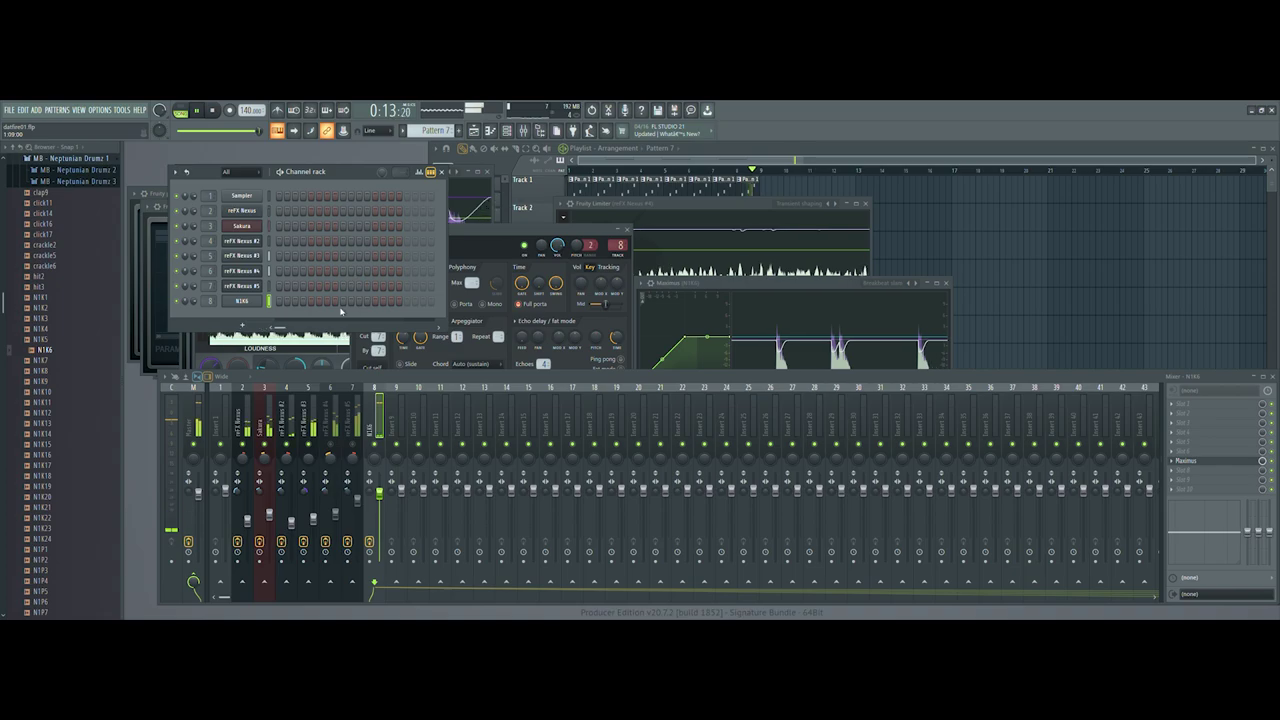
{"action": "key", "text": "space"}
{"action": "key", "text": "F7"}
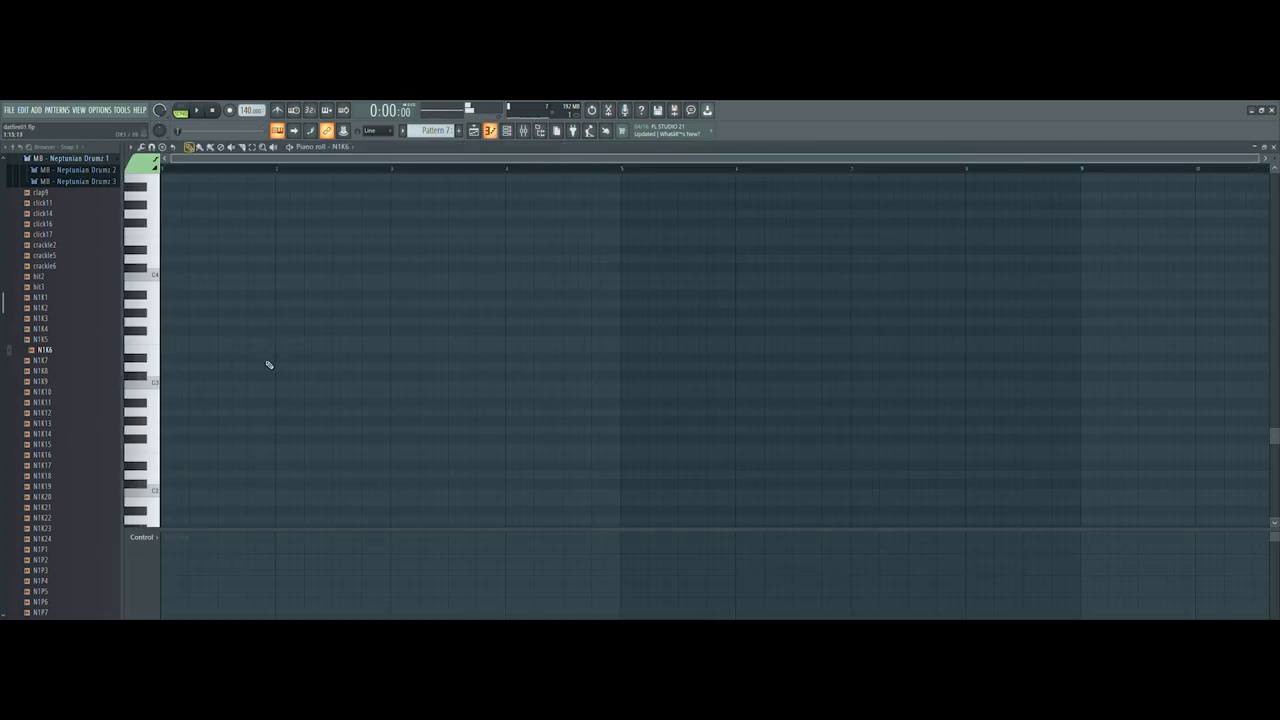
{"action": "scroll", "coordinate": [205, 462], "scroll_direction": "up", "scroll_amount": 10}
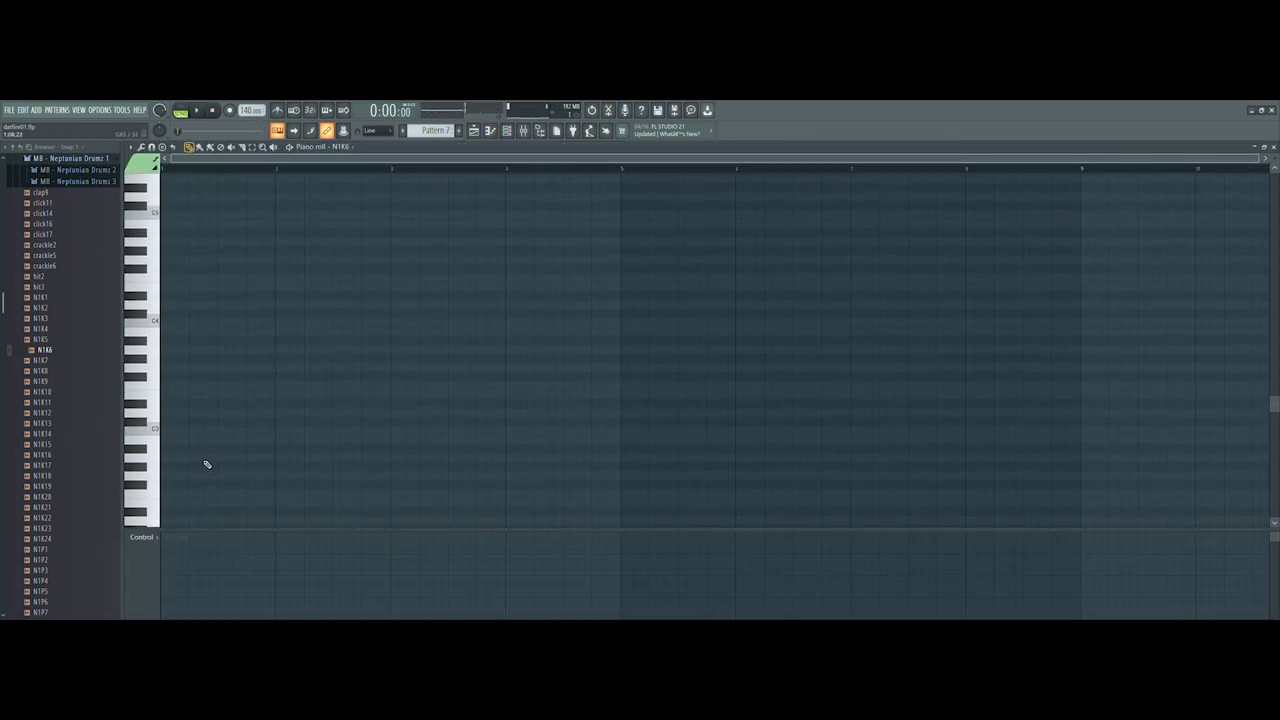
{"action": "scroll", "coordinate": [205, 462], "scroll_direction": "up", "scroll_amount": 3}
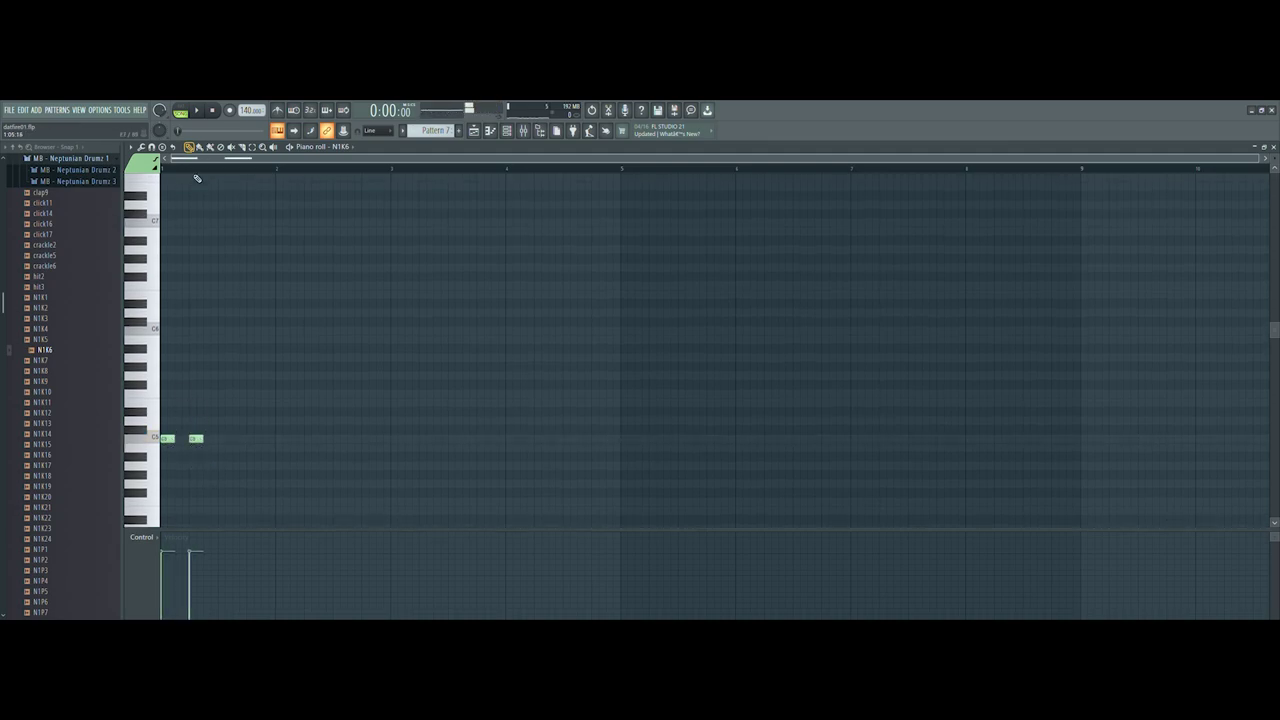
Audition Pattern 7 on its own and move the second C5 note so it starts directly after the first.
{"action": "left_click", "coordinate": [180, 111]}
{"action": "key", "text": "space"}
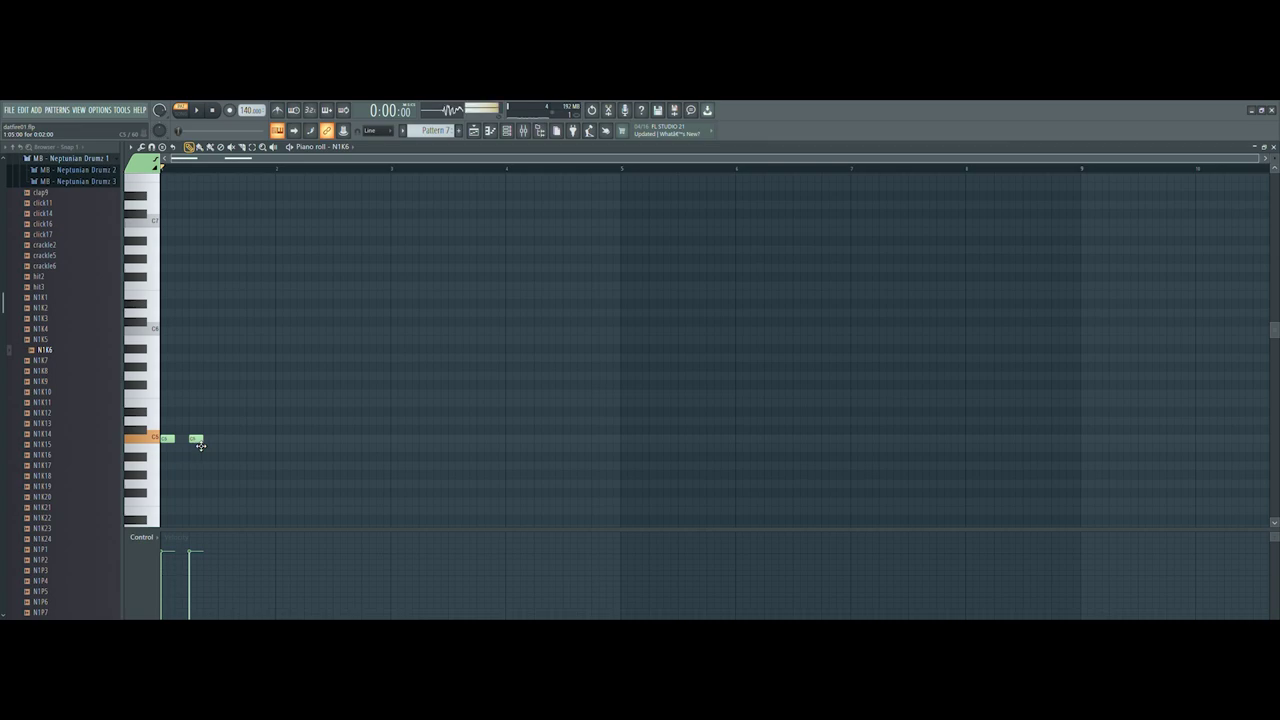
{"action": "key", "text": "space"}
{"action": "key", "text": "space"}
{"action": "left_click_drag", "start_coordinate": [1259, 158], "coordinate": [881, 158]}
{"action": "key", "text": "space"}
{"action": "key", "text": "space"}
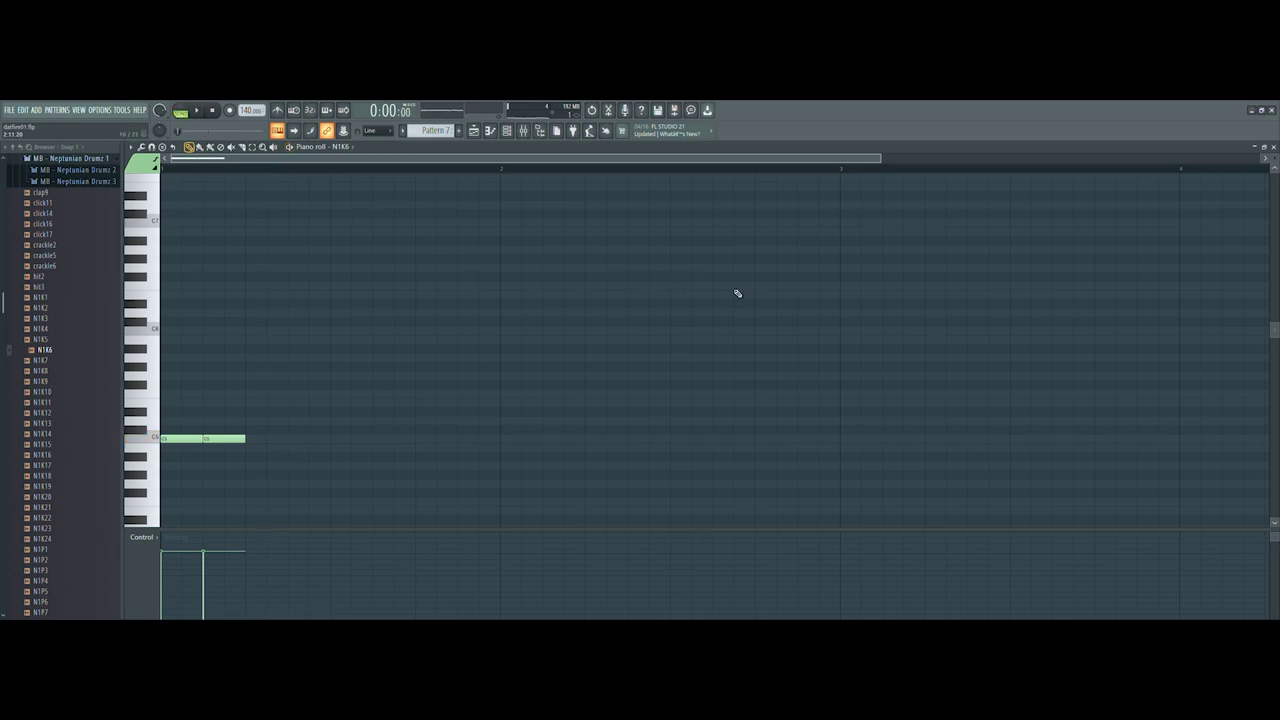
Return to the Playlist, place Pattern 7 clips on Track 7 at bars 1 and 3, and listen to the arrangement.
{"action": "left_click", "coordinate": [1273, 147]}
{"action": "left_click", "coordinate": [640, 150]}
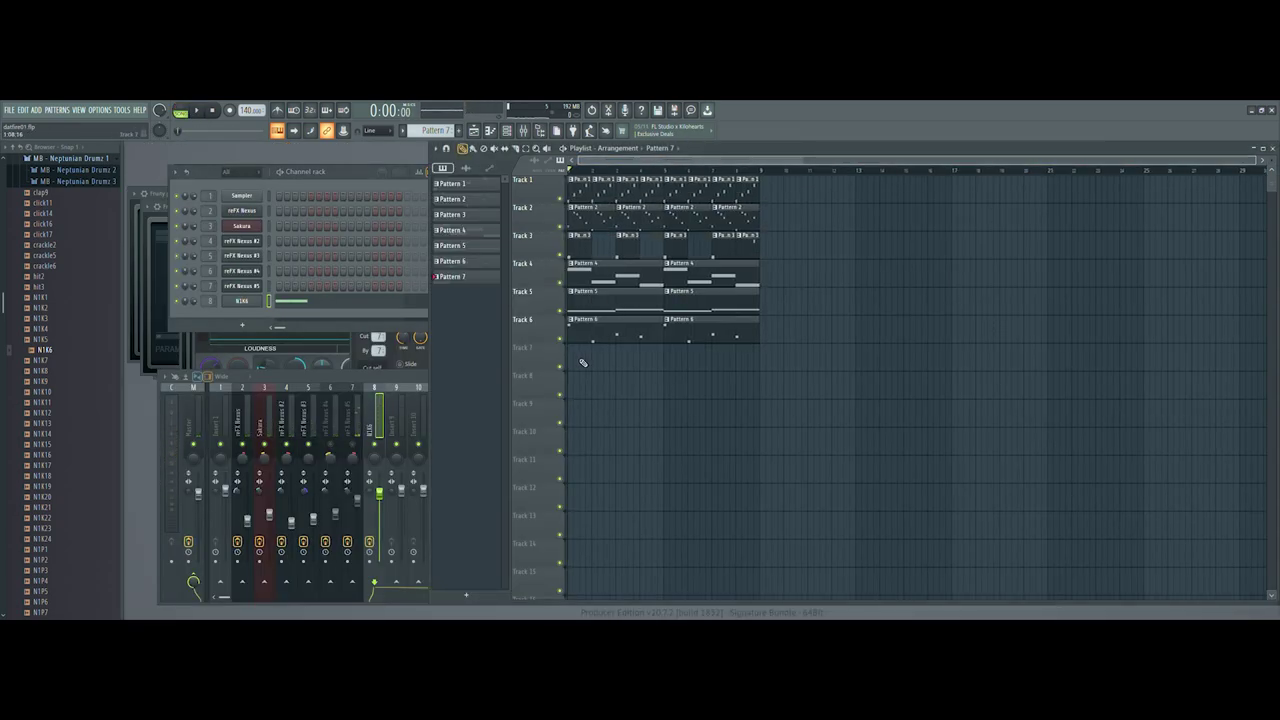
{"action": "key", "text": "space"}
{"action": "key", "text": "space"}
{"action": "key", "text": "space"}
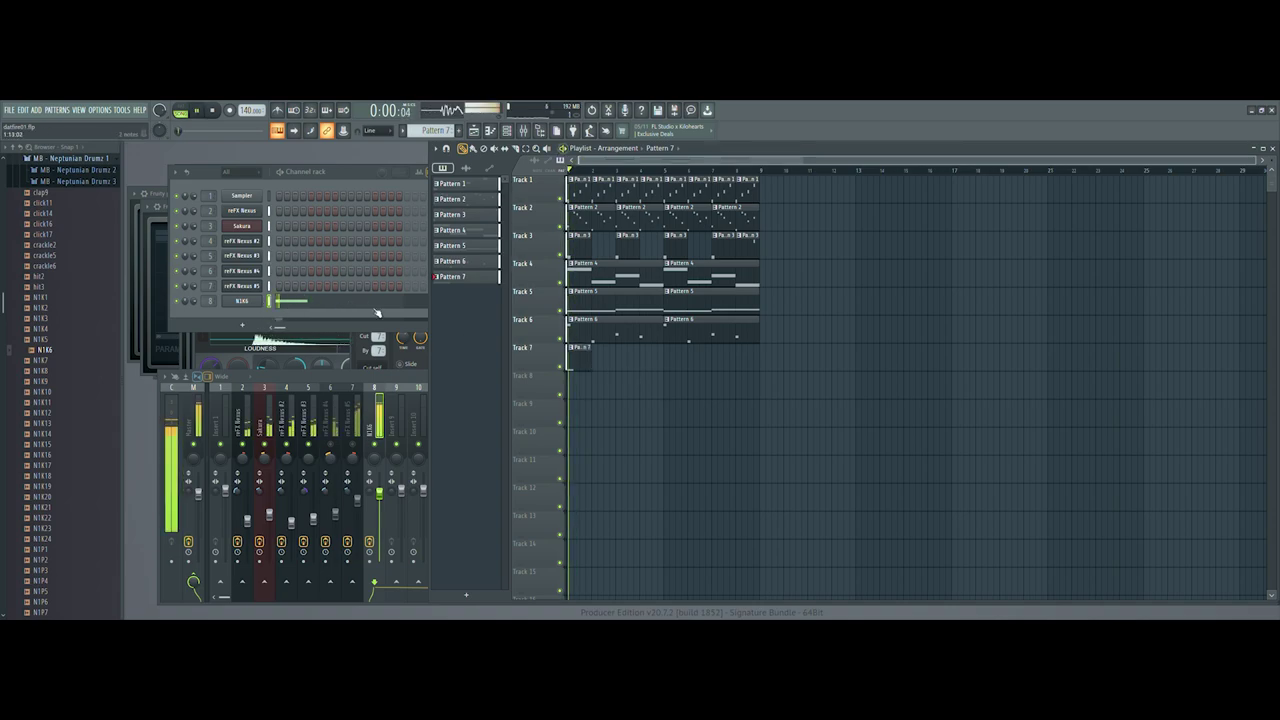
{"action": "left_click", "coordinate": [620, 364]}
{"action": "key", "text": "space"}
Reopen N1K6's piano roll, add a C5 note on beat 2 of bar 2 and play it back.
{"action": "left_click", "coordinate": [310, 303]}
{"action": "left_click_drag", "start_coordinate": [319, 160], "coordinate": [319, 165]}
{"action": "key", "text": "space"}
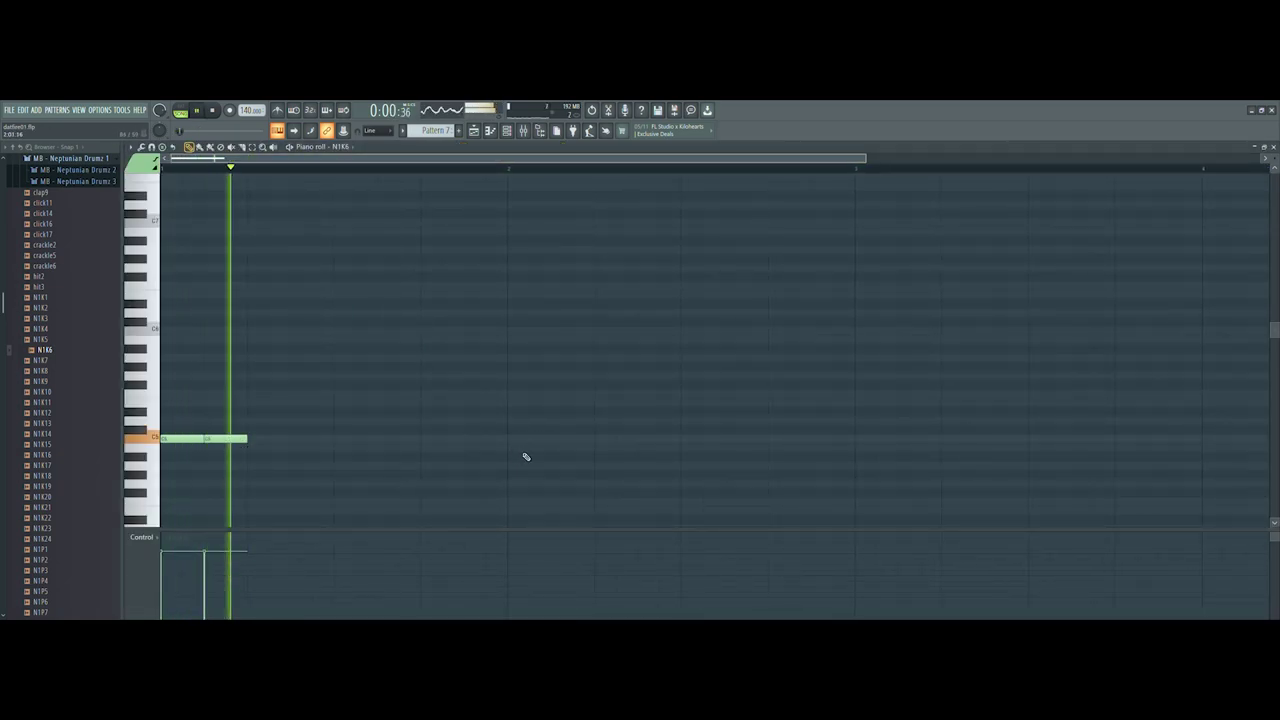
{"action": "left_click", "coordinate": [634, 441]}
{"action": "left_click_drag", "start_coordinate": [637, 447], "coordinate": [616, 447]}
{"action": "key", "text": "space"}
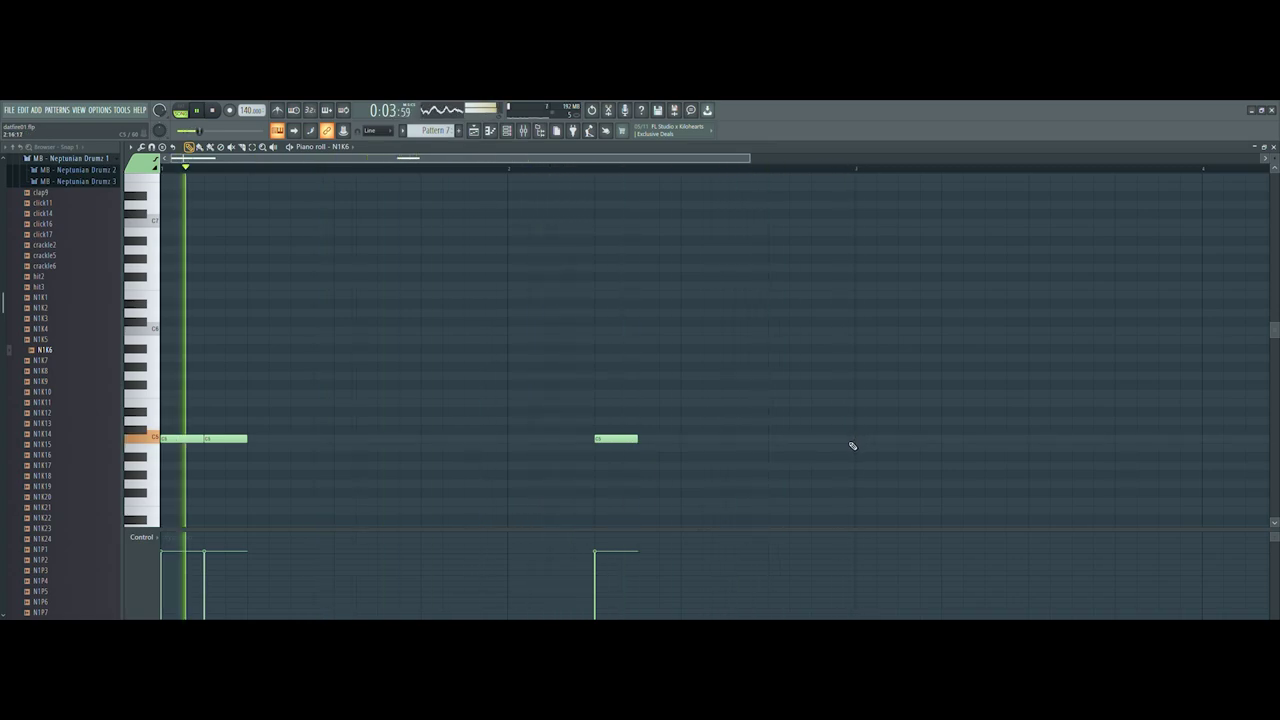
Stop playback, move the second Pattern 7 clip further along Track 7 and reopen the pattern's piano roll.
{"action": "left_click", "coordinate": [1274, 148]}
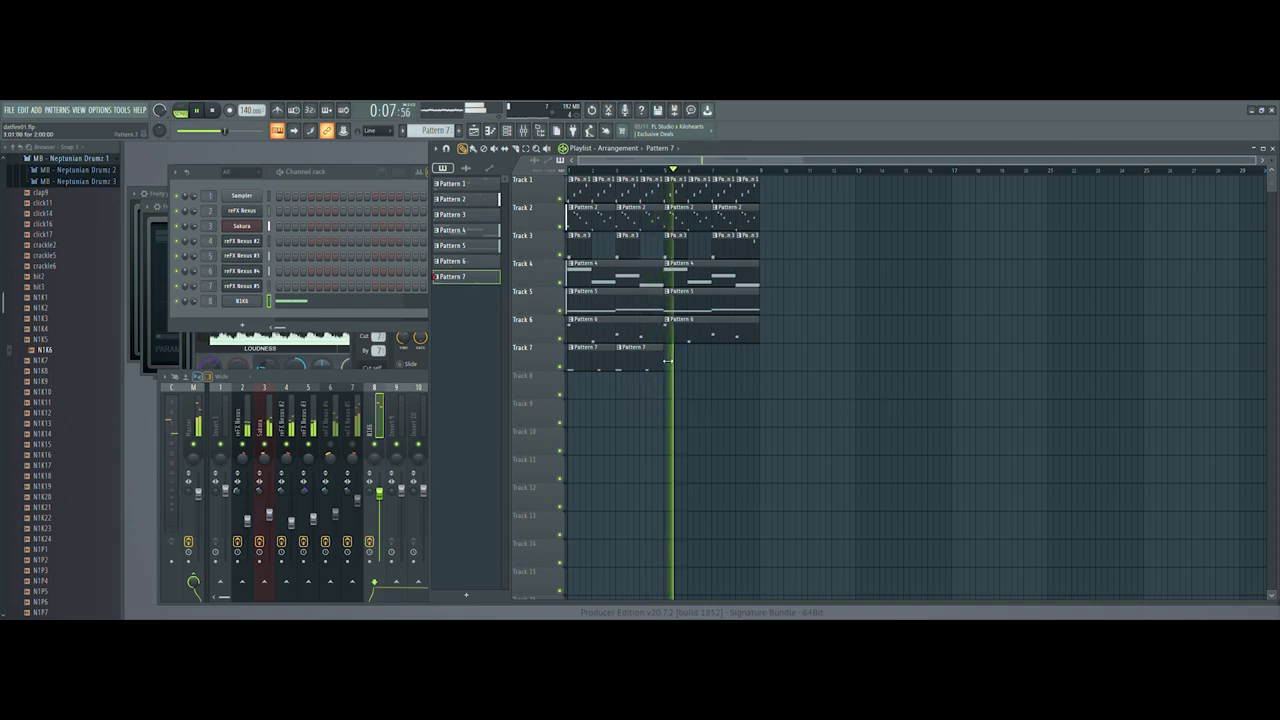
{"action": "key", "text": "space"}
{"action": "left_click_drag", "start_coordinate": [640, 360], "coordinate": [682, 364]}
{"action": "double_click", "coordinate": [594, 364]}
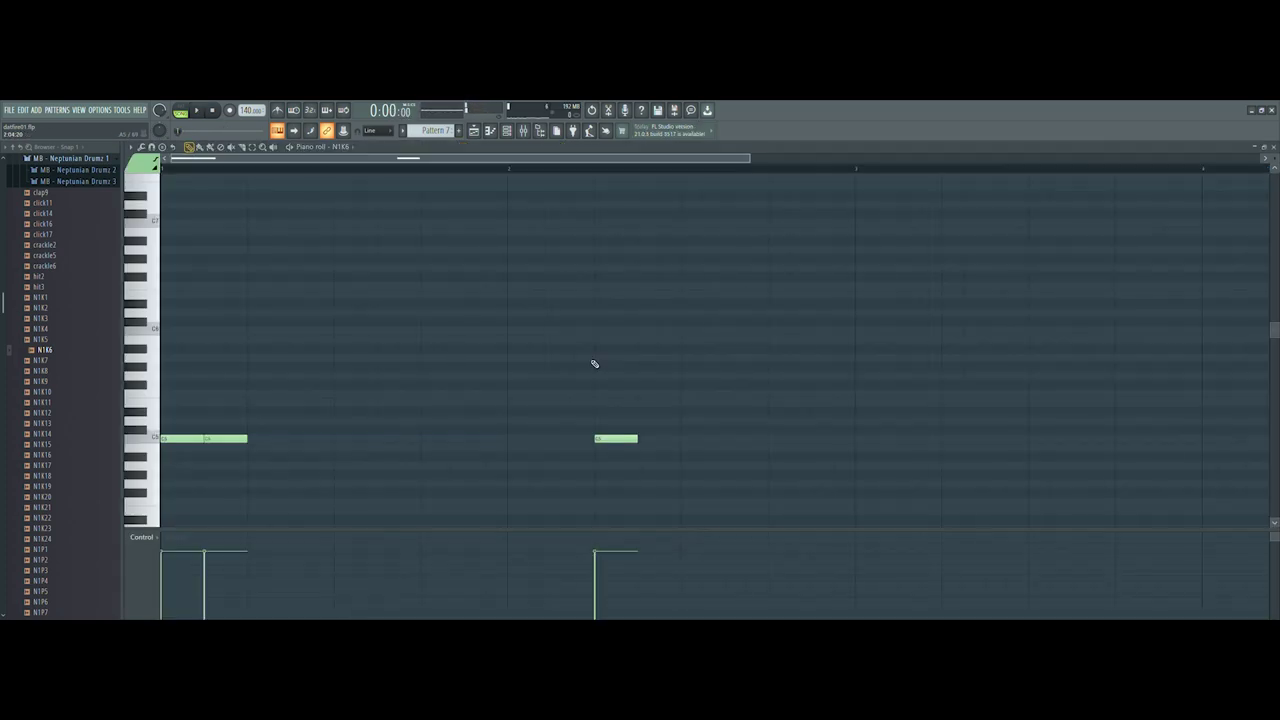
Fill beat 4 of bar 2 with three C5 notes, the last two half as long, and play the result.
{"action": "scroll", "coordinate": [421, 160], "scroll_direction": "down", "scroll_amount": 4}
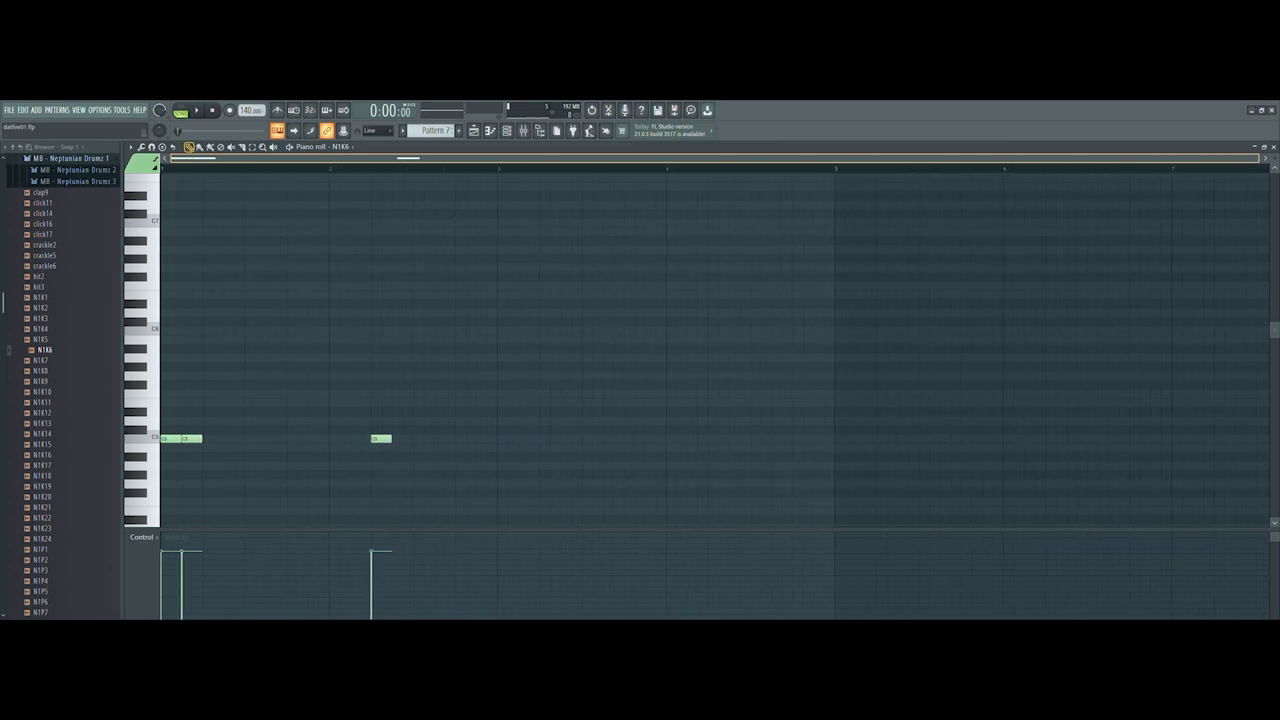
{"action": "key", "text": "space"}
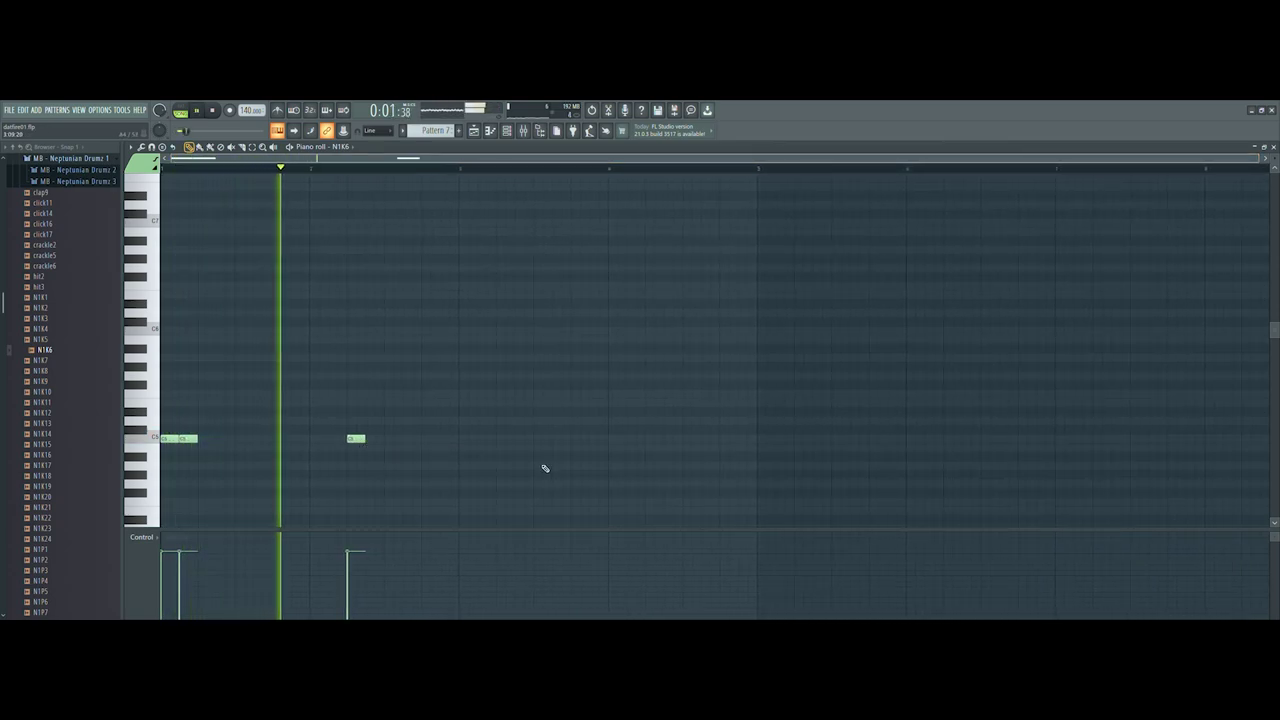
{"action": "key", "text": "space"}
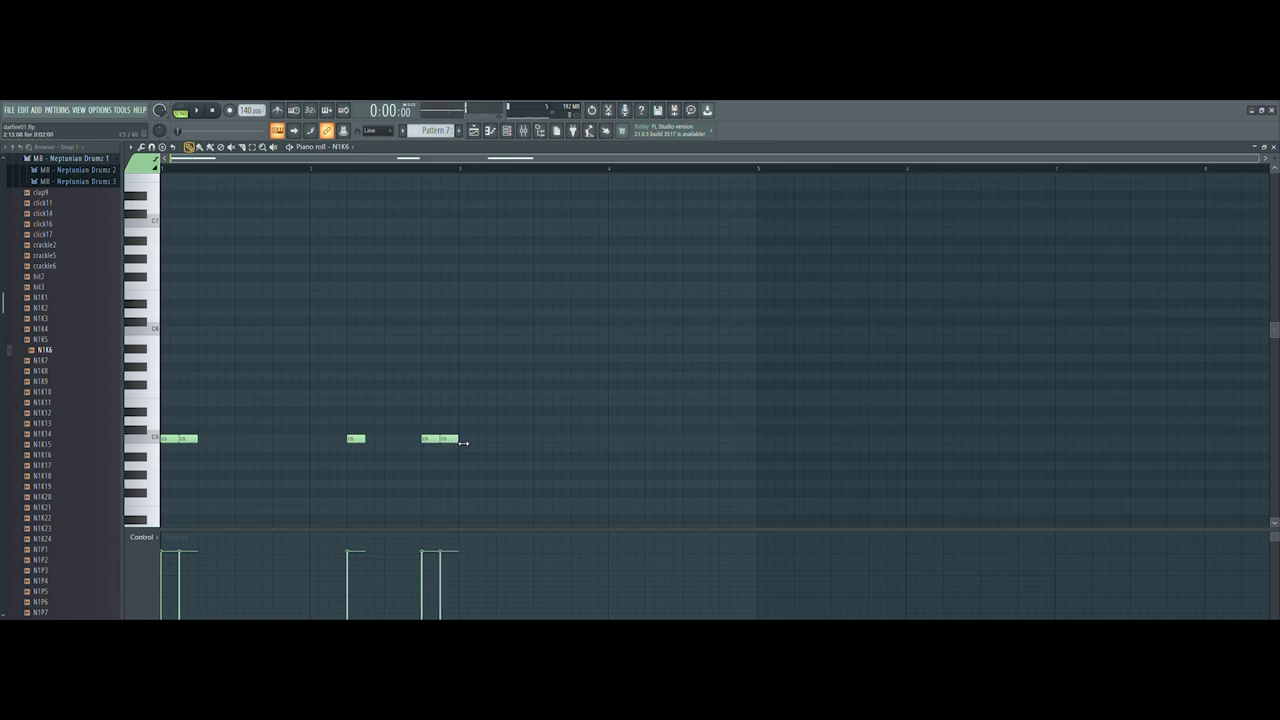
{"action": "left_click", "coordinate": [454, 440]}
{"action": "key", "text": "space"}
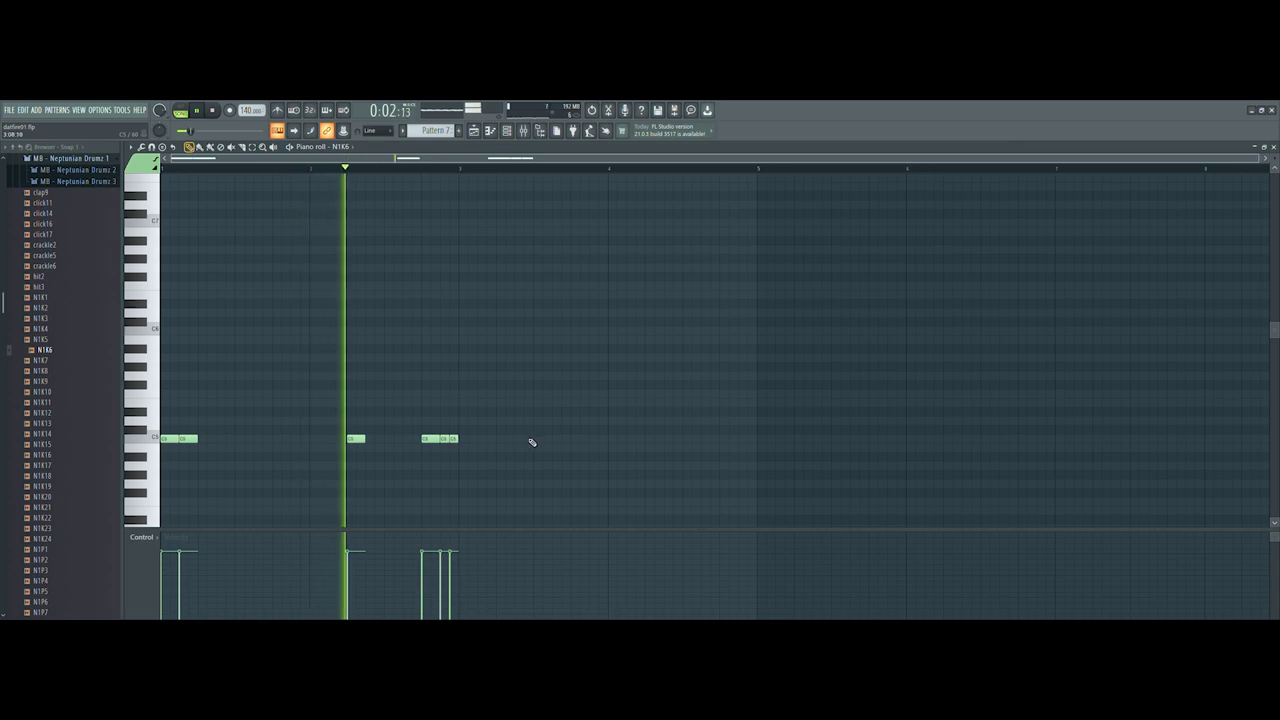
Add short C5 notes at the start of bar 3 and half a beat after it, plus two in bar 4 starting from beat 2.
{"action": "key", "text": "space"}
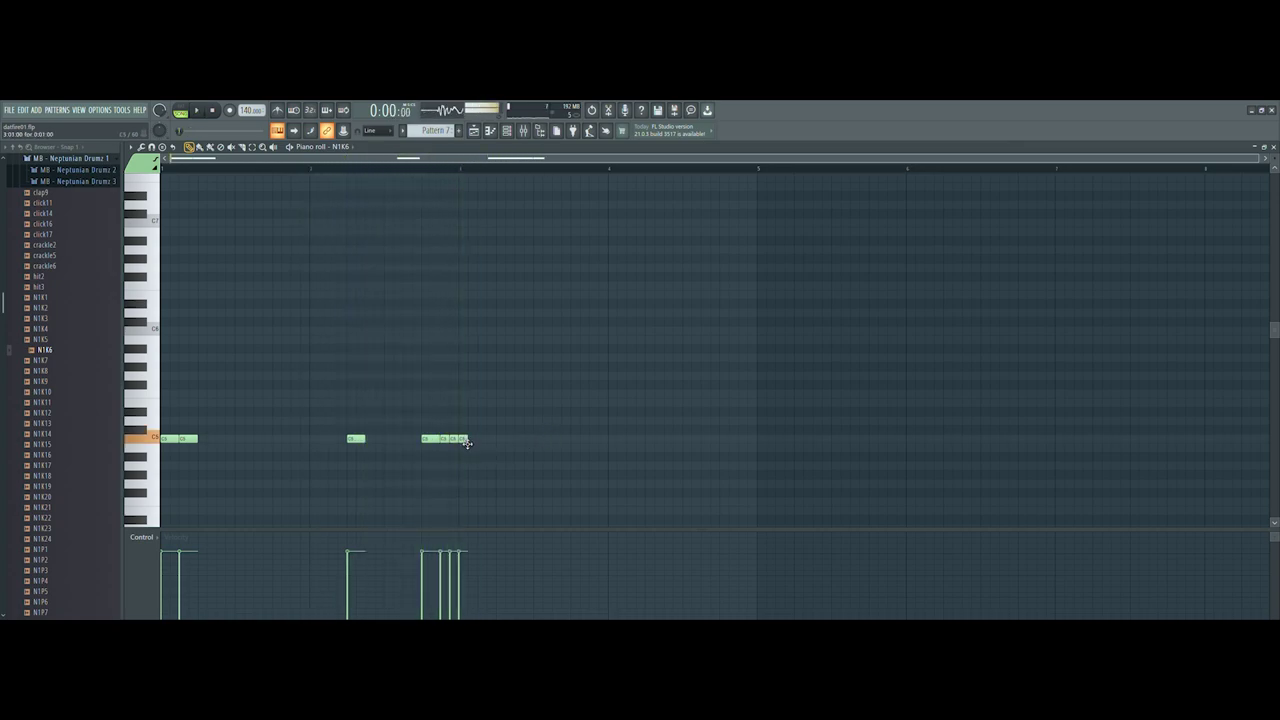
{"action": "left_click", "coordinate": [479, 440]}
{"action": "key", "text": "space"}
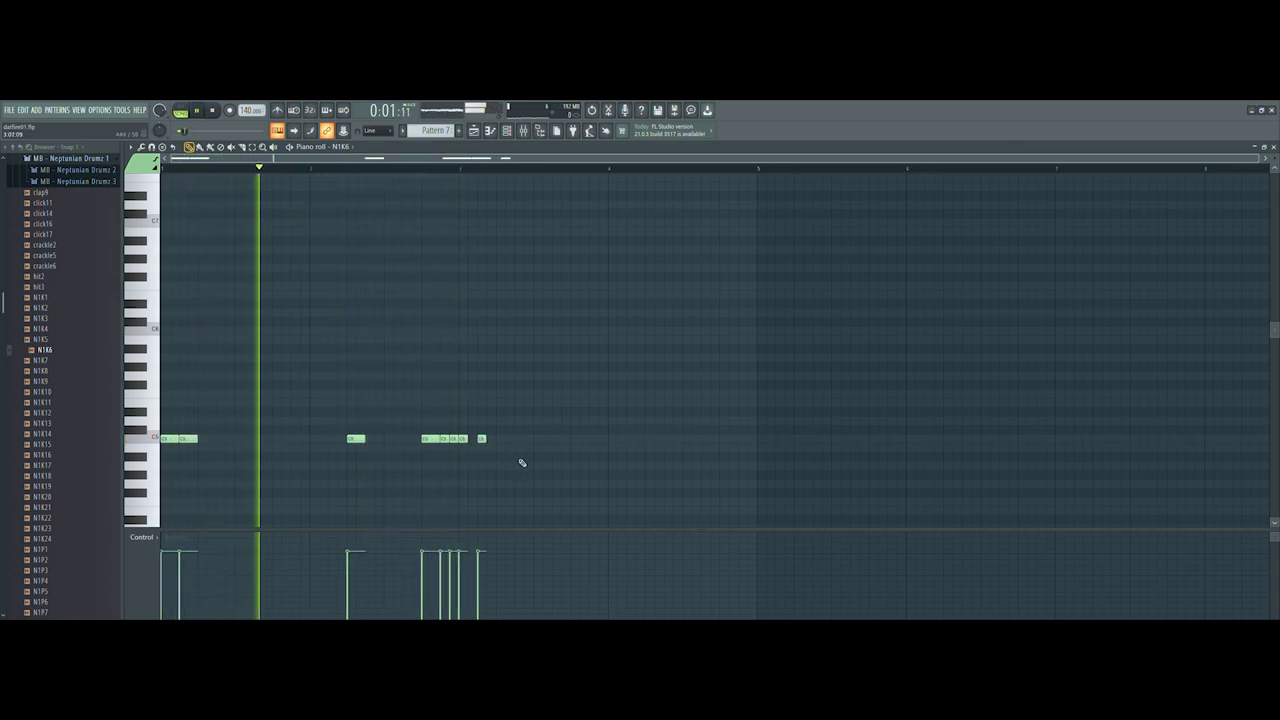
{"action": "left_click", "coordinate": [648, 439]}
{"action": "left_click", "coordinate": [675, 440]}
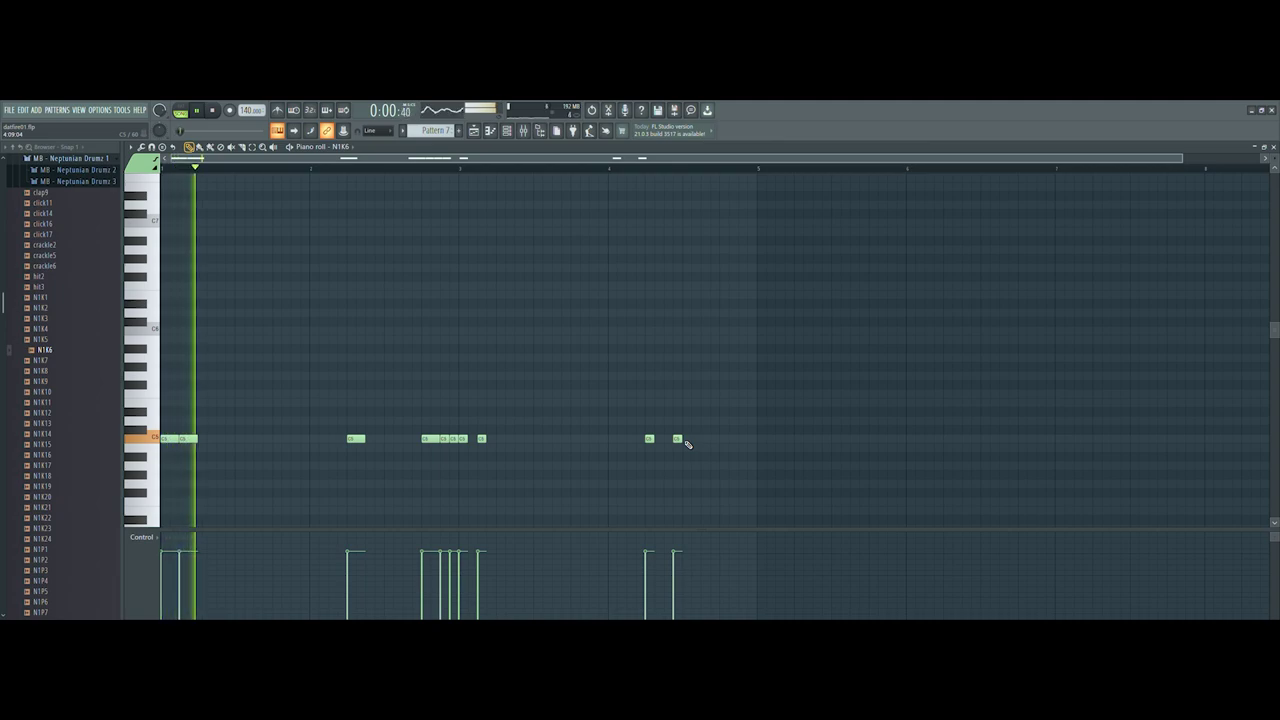
Add short C5 notes on beat 3 of bar 2 and half a beat before the end of bar 4 in Pattern 7's N1K6 part.
{"action": "left_click", "coordinate": [401, 442]}
{"action": "key", "text": "space"}
{"action": "right_click", "coordinate": [398, 440]}
{"action": "key", "text": "space"}
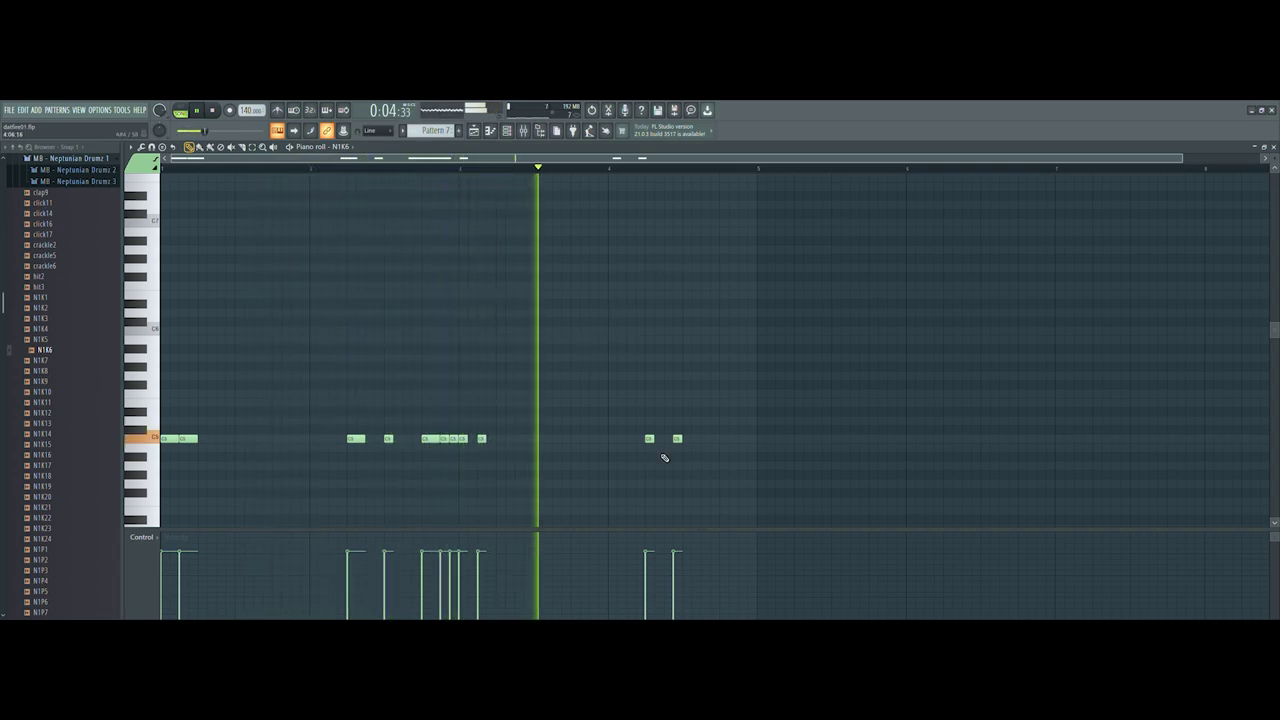
{"action": "left_click", "coordinate": [743, 439]}
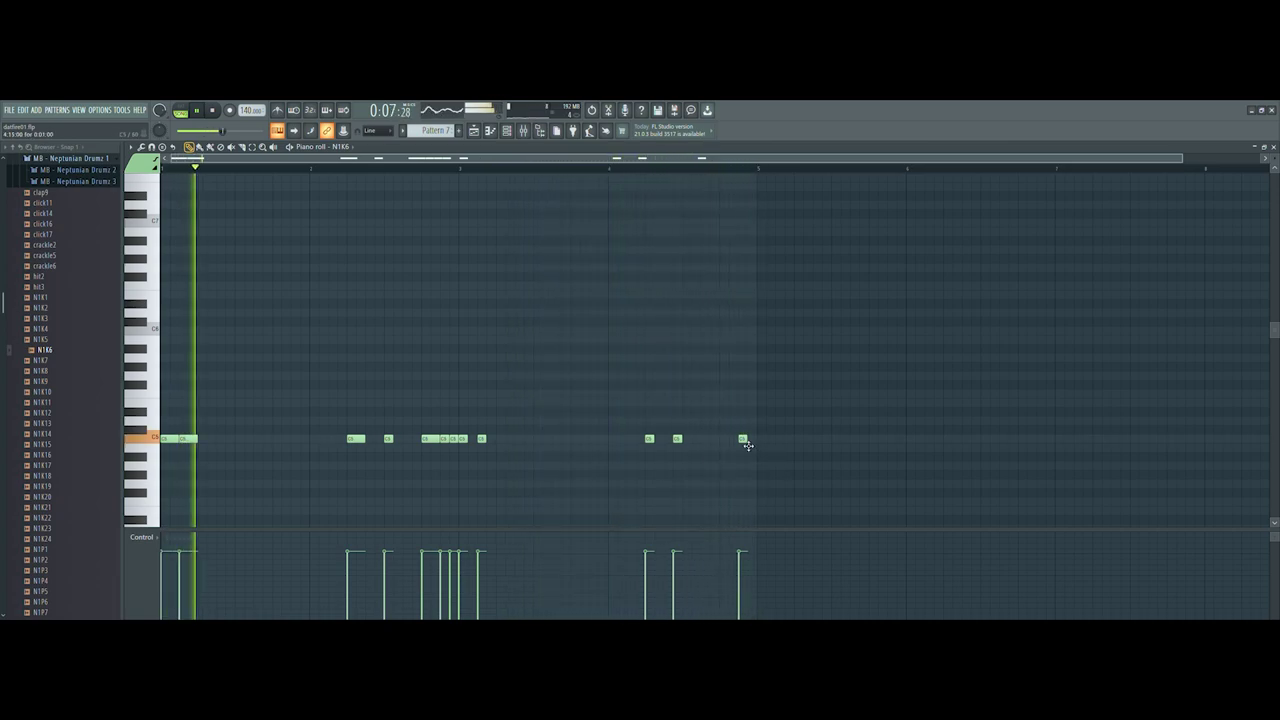
{"action": "left_click", "coordinate": [1273, 147]}
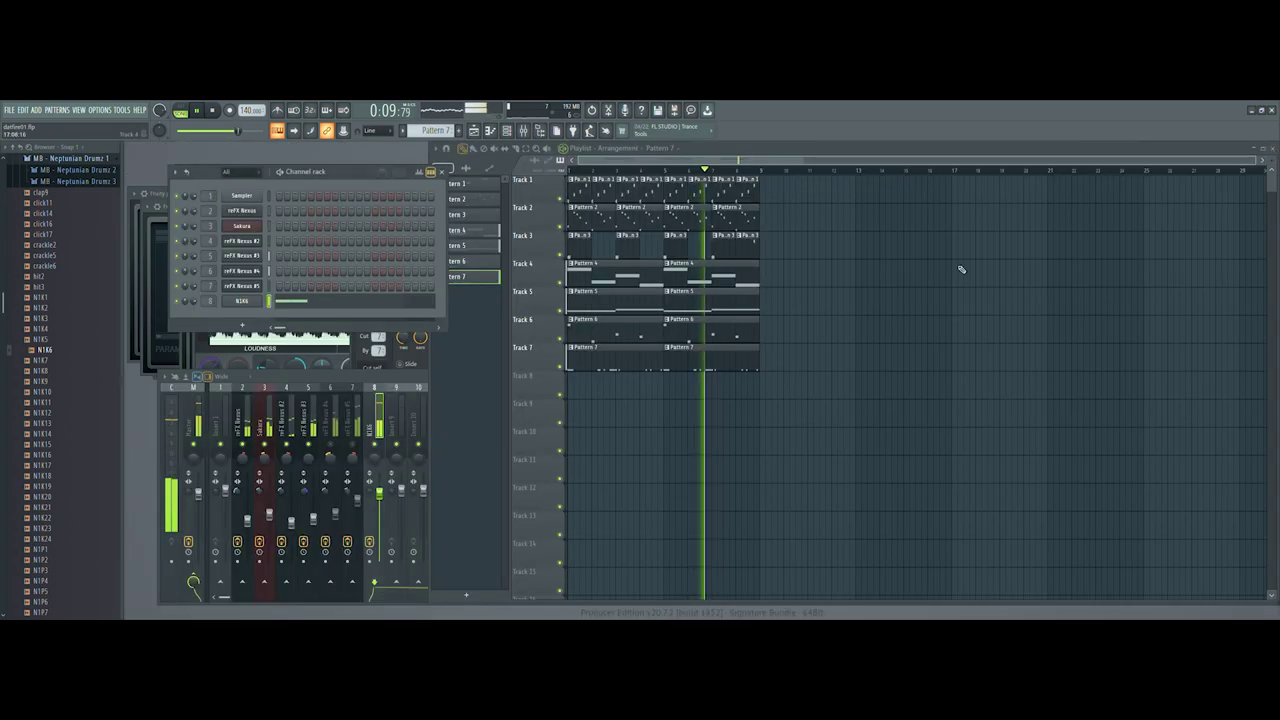
{"action": "double_click", "coordinate": [700, 362]}
{"action": "left_click_drag", "start_coordinate": [700, 159], "coordinate": [677, 174]}
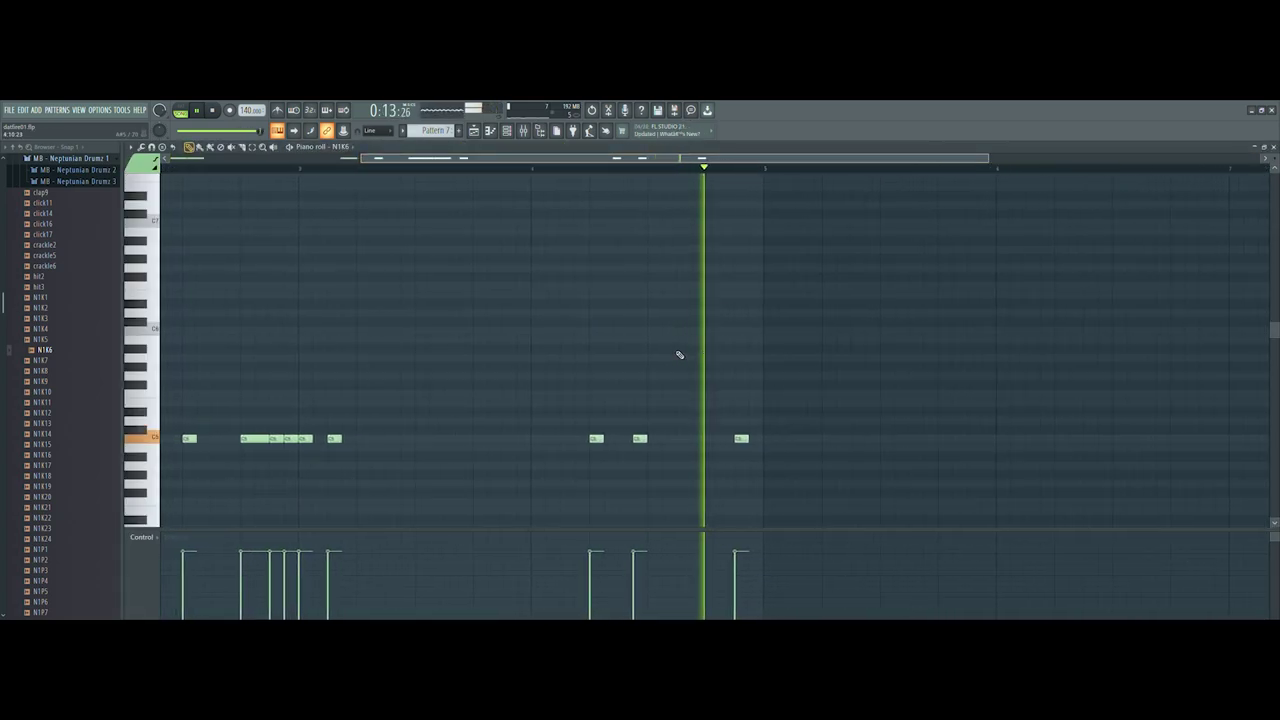
{"action": "left_click", "coordinate": [1273, 147]}
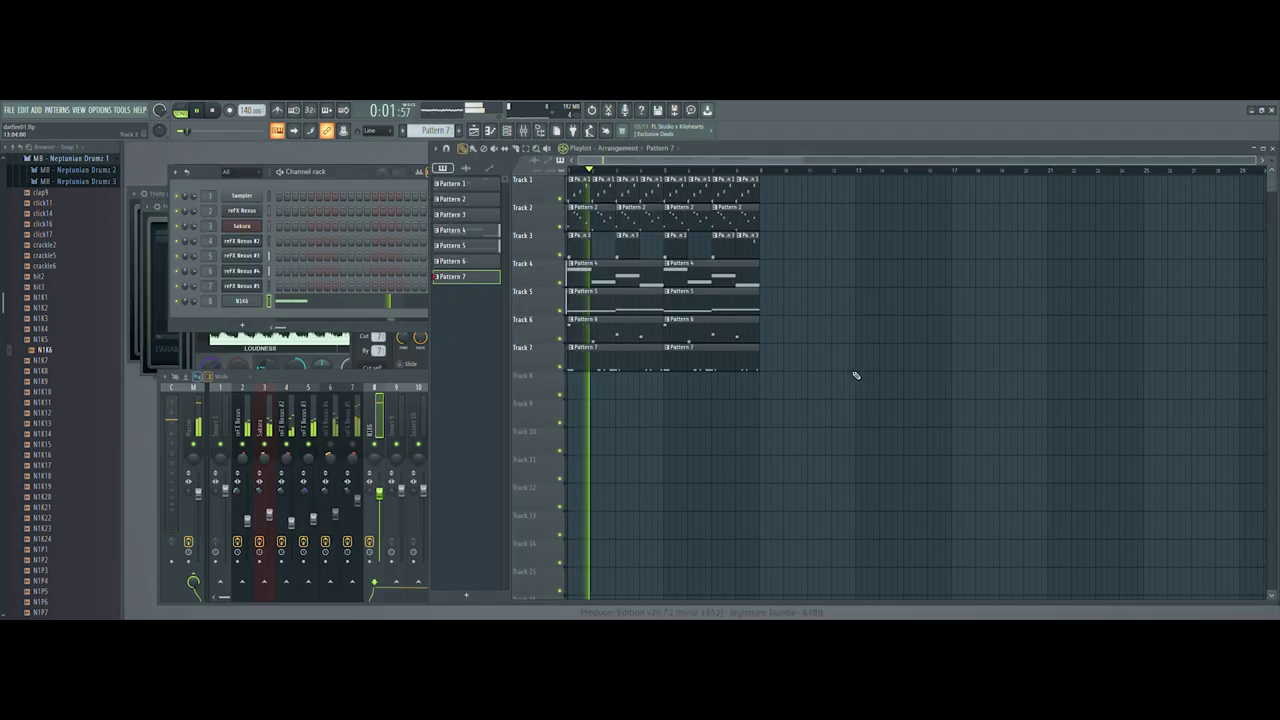
Create Pattern 8, audition the one-shot samples in the Neptunian Drumz kit and add N1S4 as a new channel.
{"action": "key", "text": "F4"}
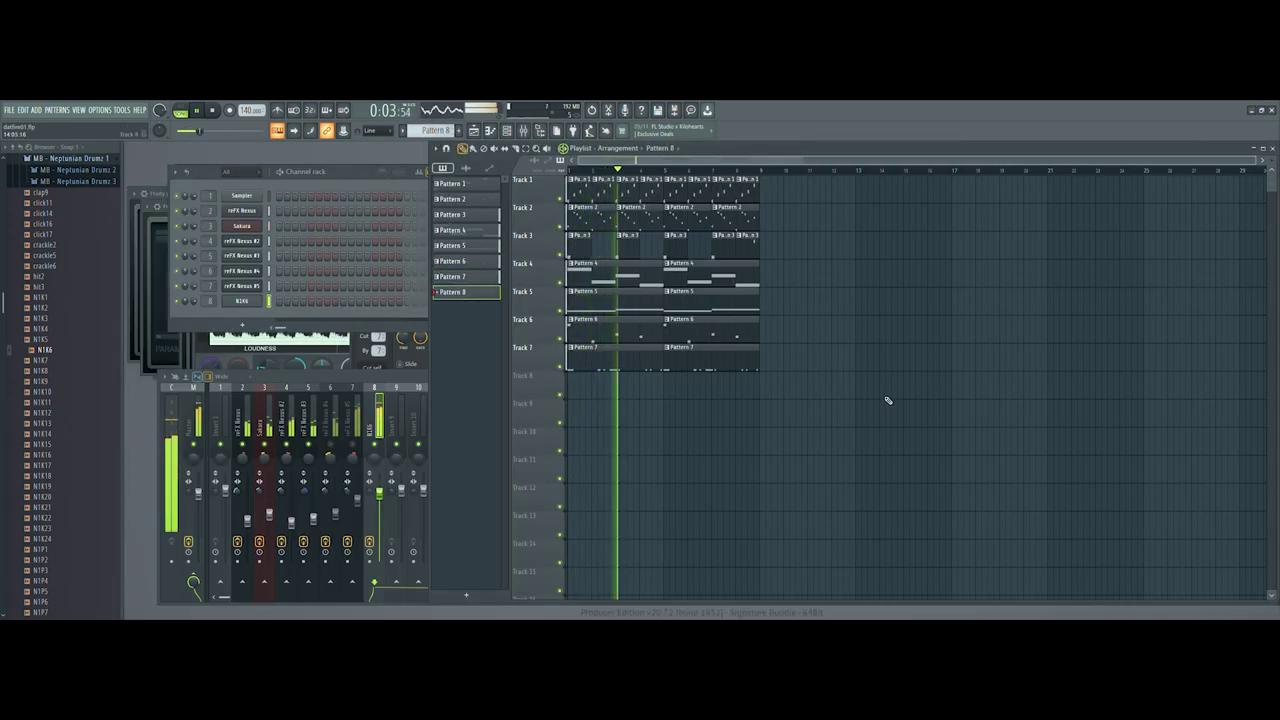
{"action": "key", "text": "space"}
{"action": "left_click", "coordinate": [45, 288]}
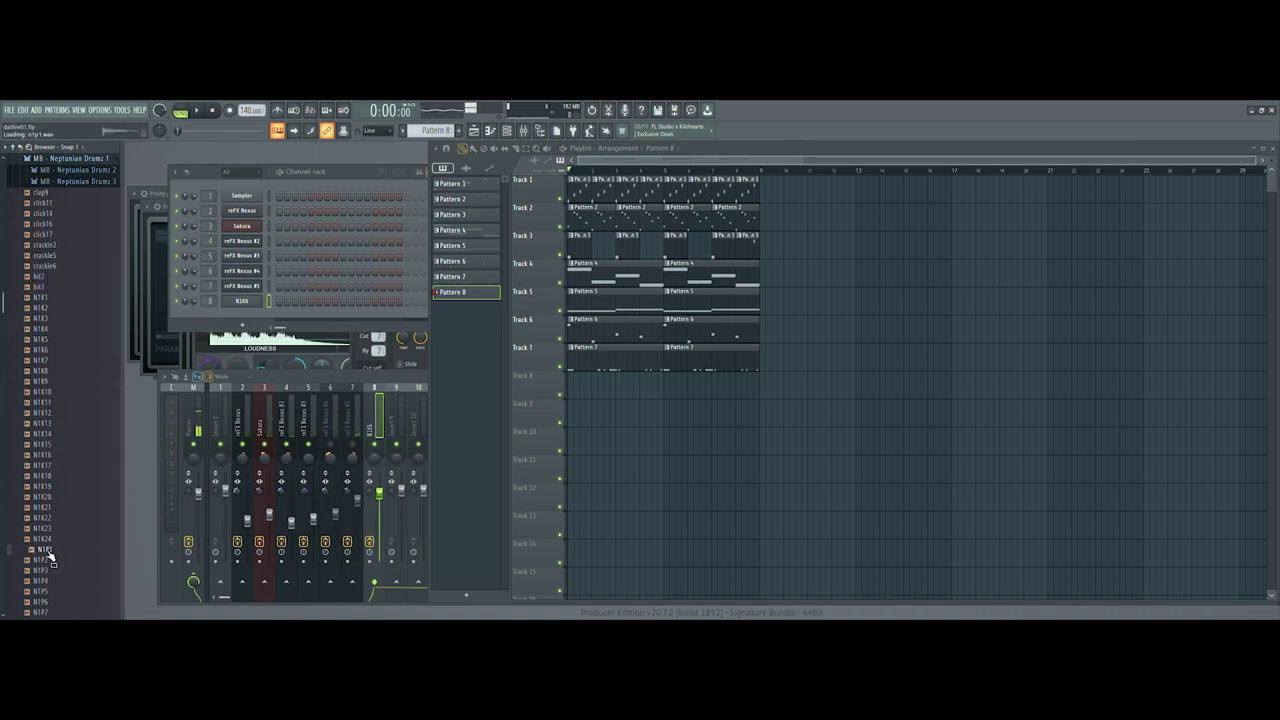
{"action": "scroll", "coordinate": [50, 564], "scroll_direction": "down", "scroll_amount": 10}
{"action": "left_click", "coordinate": [45, 356]}
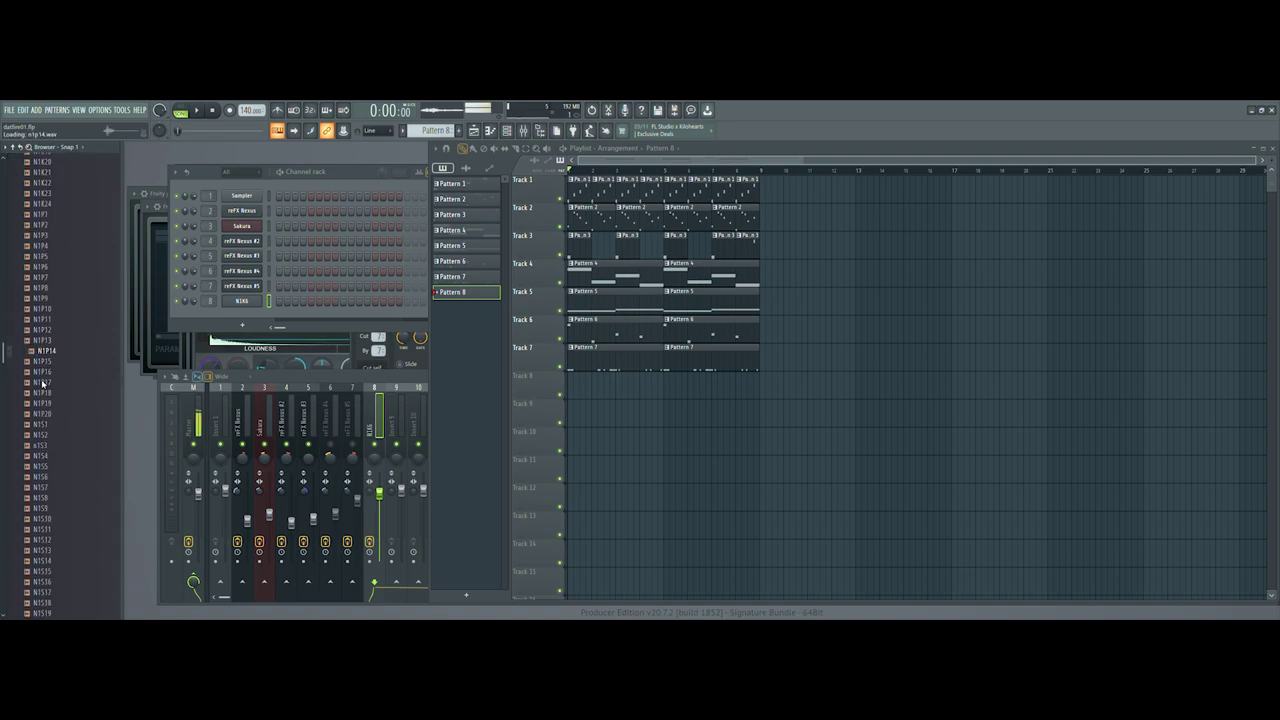
{"action": "left_click", "coordinate": [48, 266]}
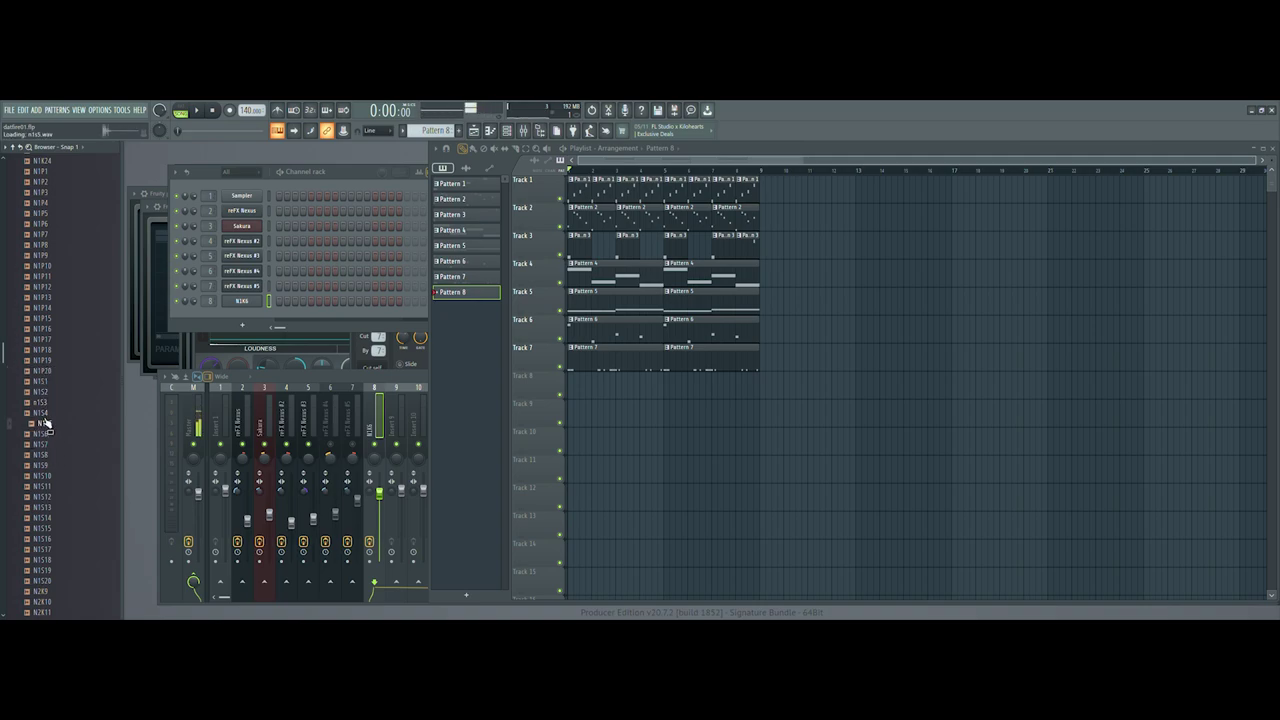
{"action": "left_click_drag", "start_coordinate": [45, 413], "coordinate": [250, 317]}
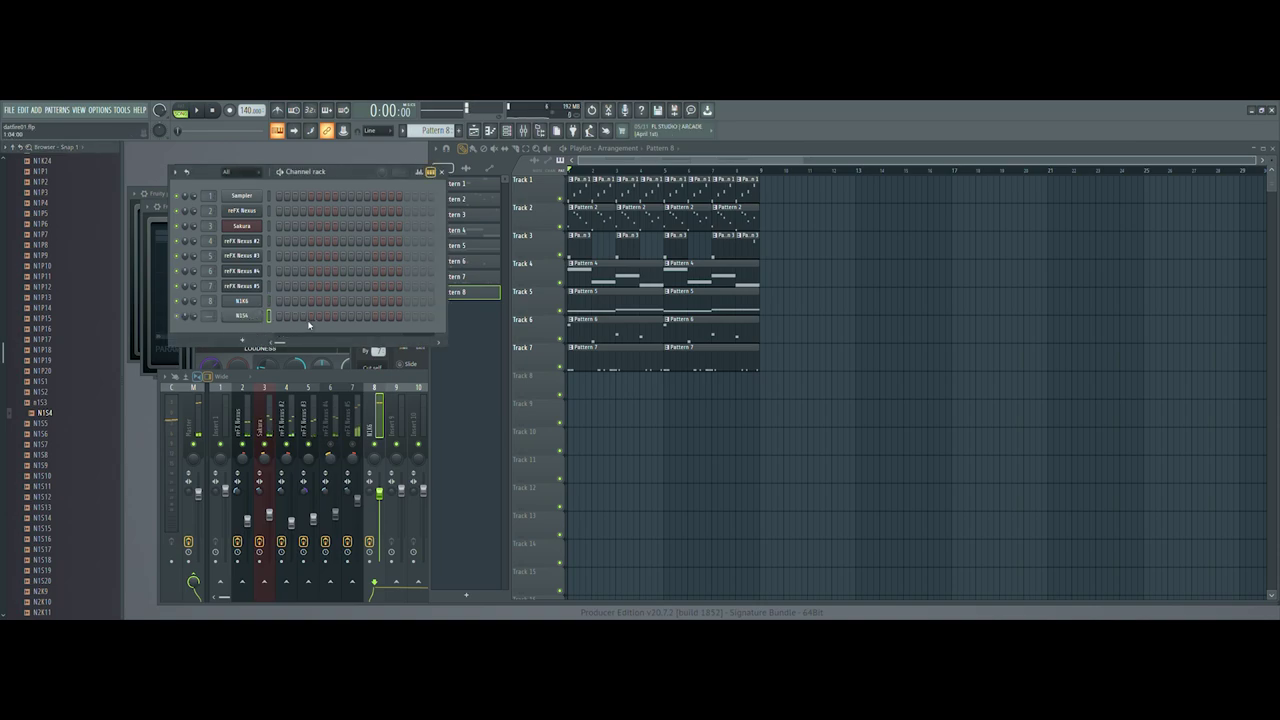
Put an N1S4 hit on step 9 of Pattern 8 and repeat the pattern along Track 8 through bar 8.
{"action": "left_click", "coordinate": [572, 396]}
{"action": "key", "text": "space"}
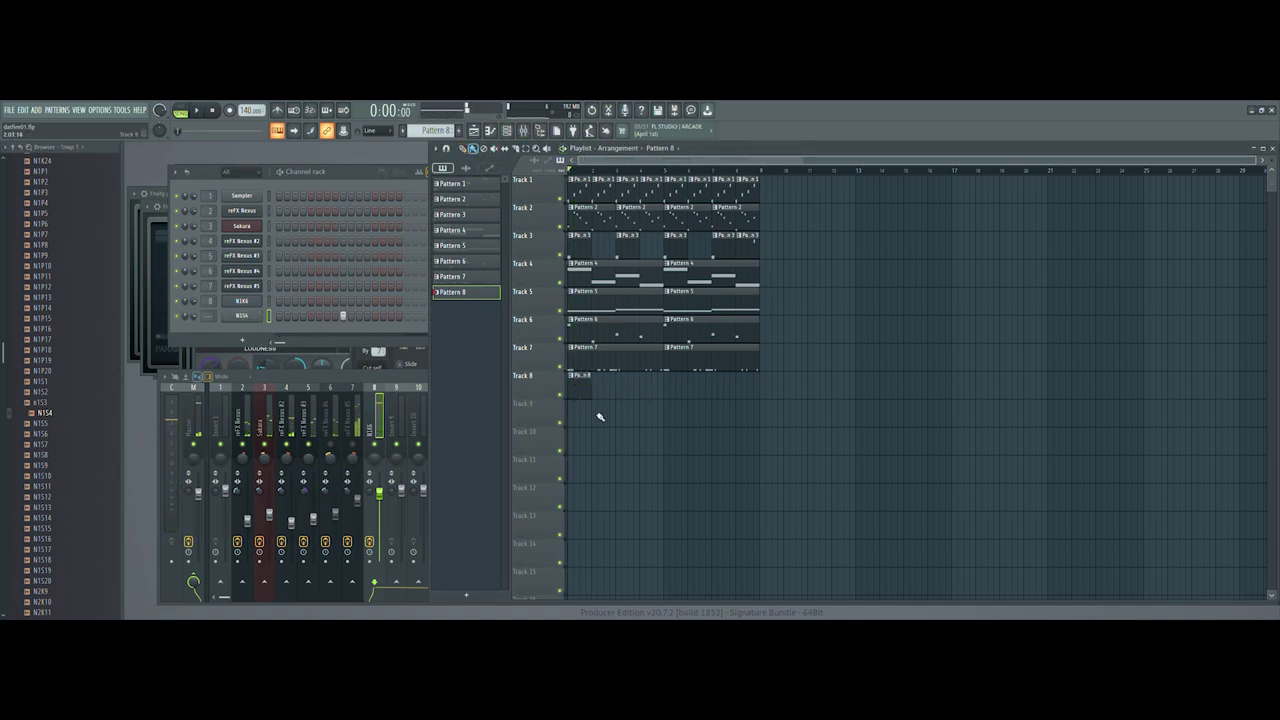
{"action": "left_click_drag", "start_coordinate": [598, 393], "coordinate": [752, 388]}
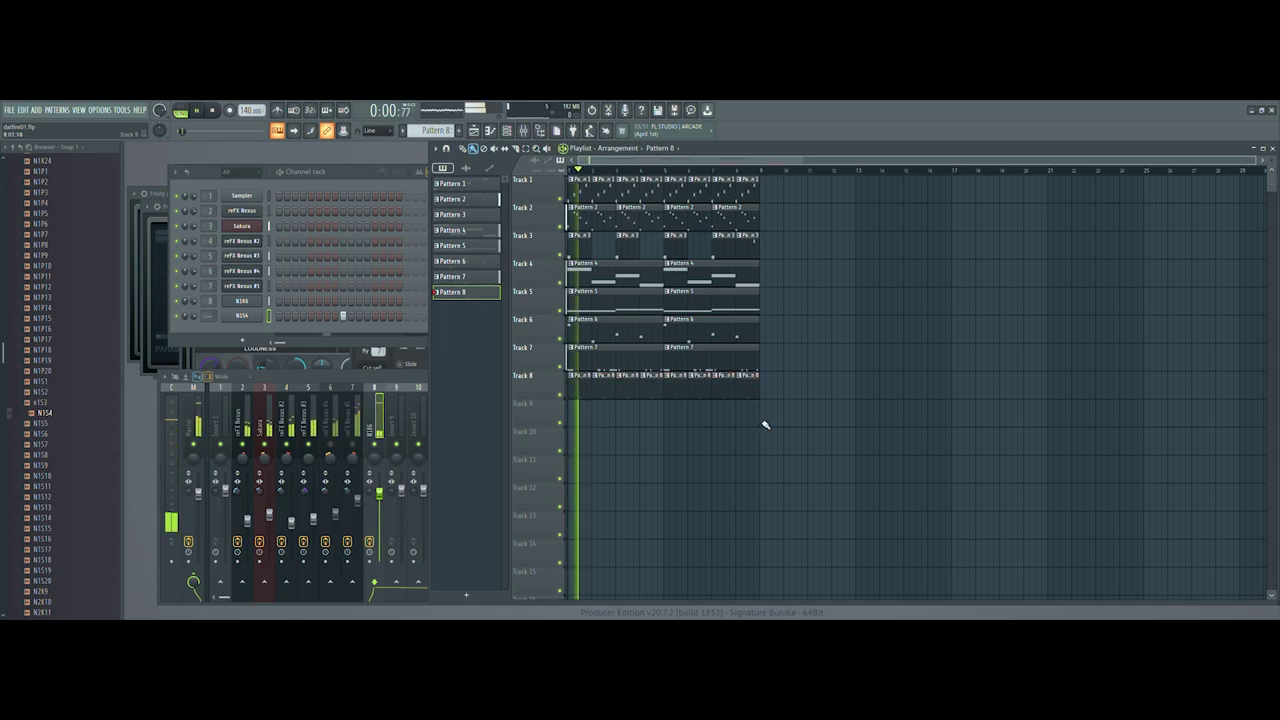
Set N1S4's root note to A#4 and route the channel to mixer track 9.
{"action": "left_click", "coordinate": [246, 317]}
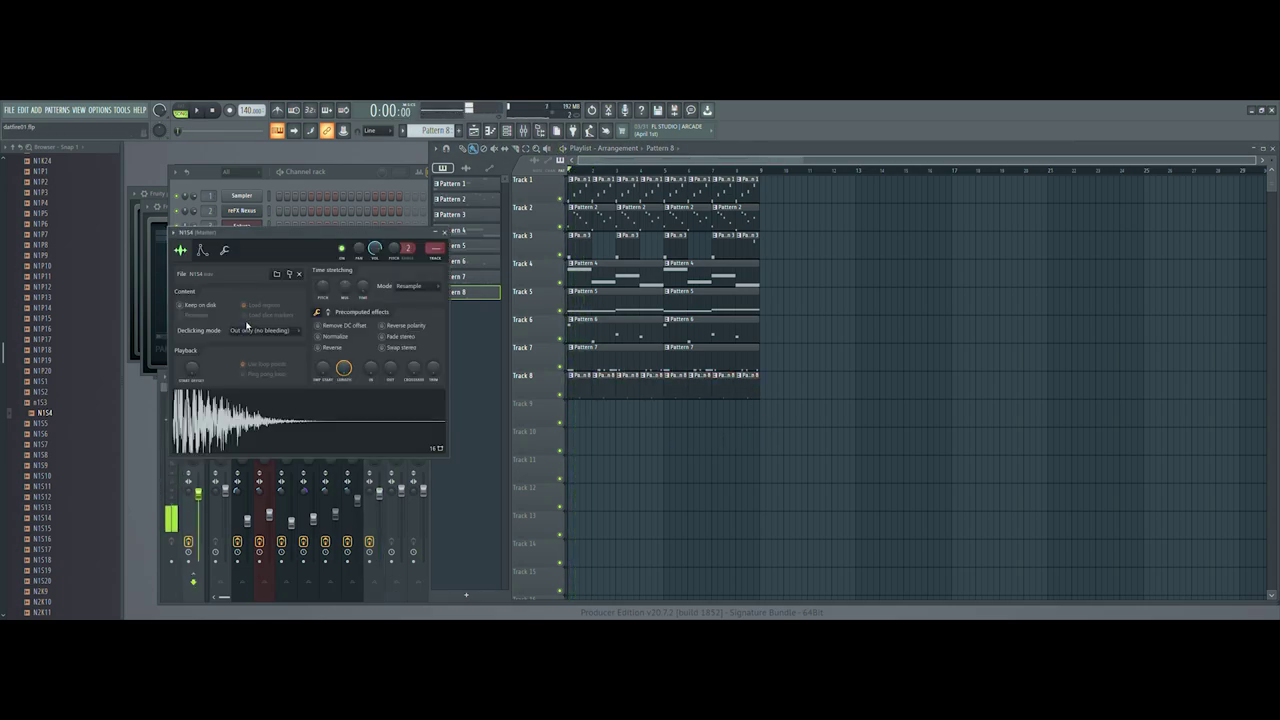
{"action": "left_click", "coordinate": [224, 250]}
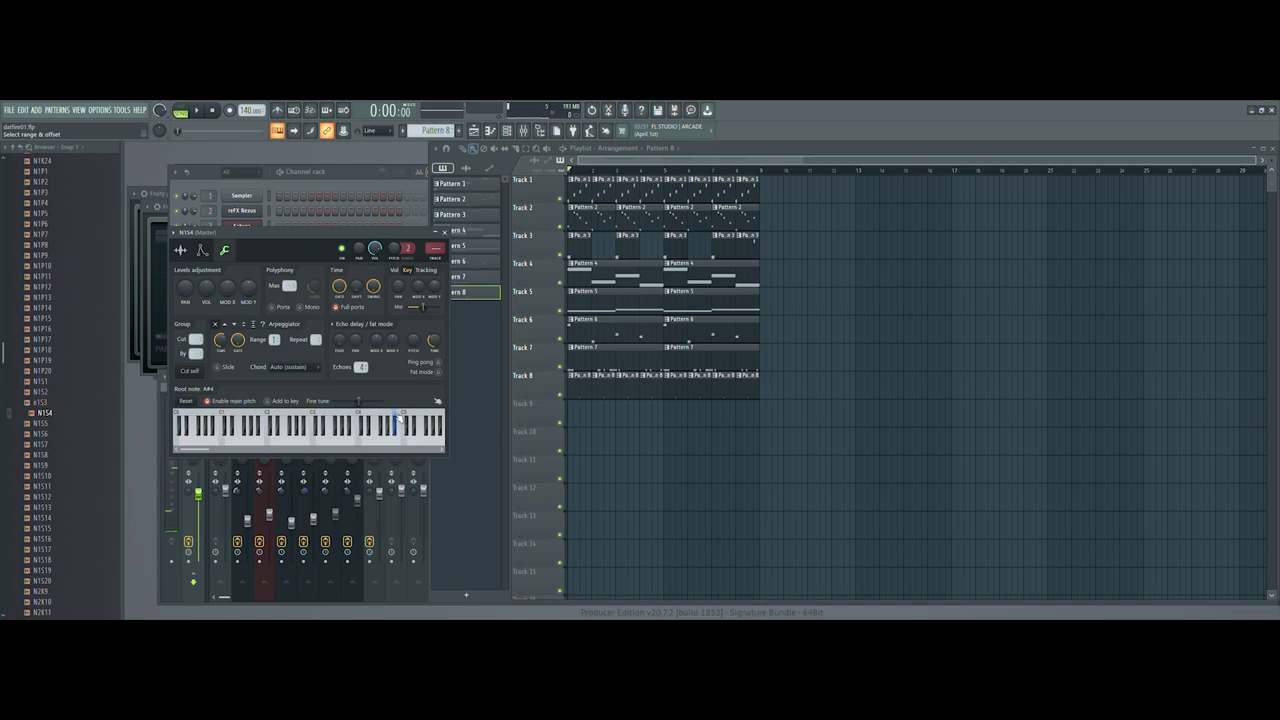
{"action": "key", "text": "space"}
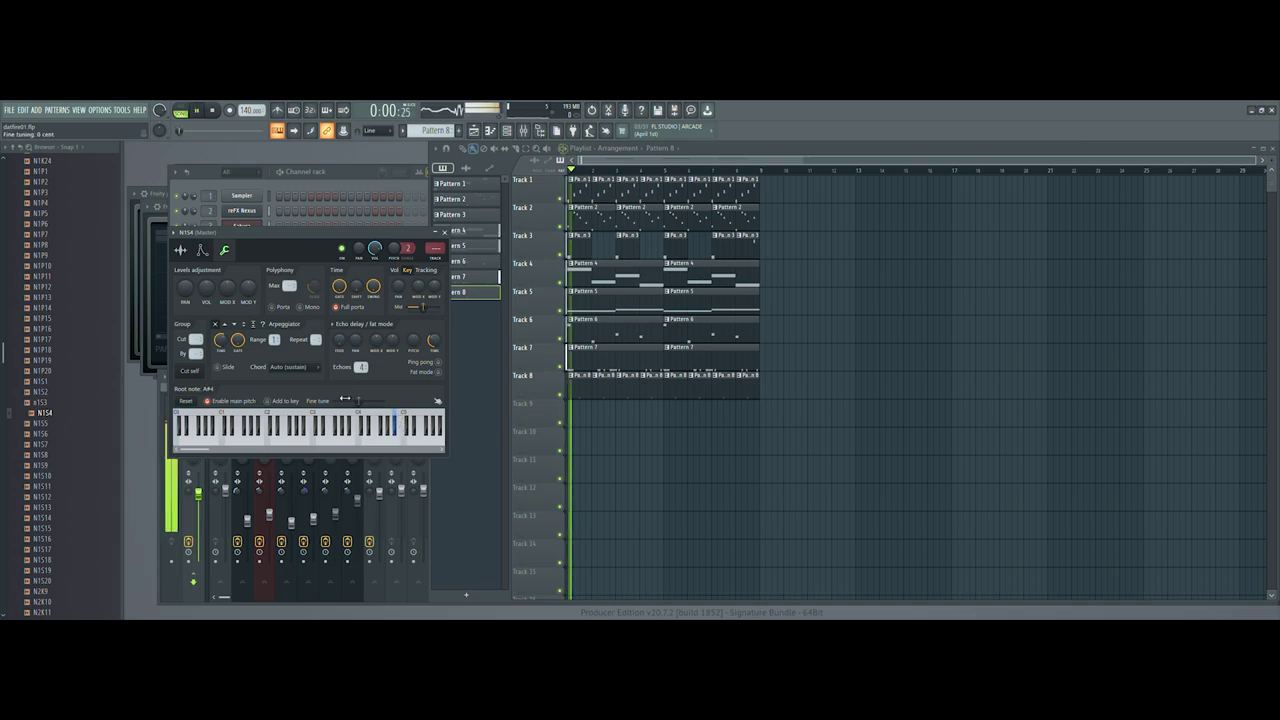
{"action": "left_click", "coordinate": [182, 252]}
{"action": "key", "text": "ctrl+l"}
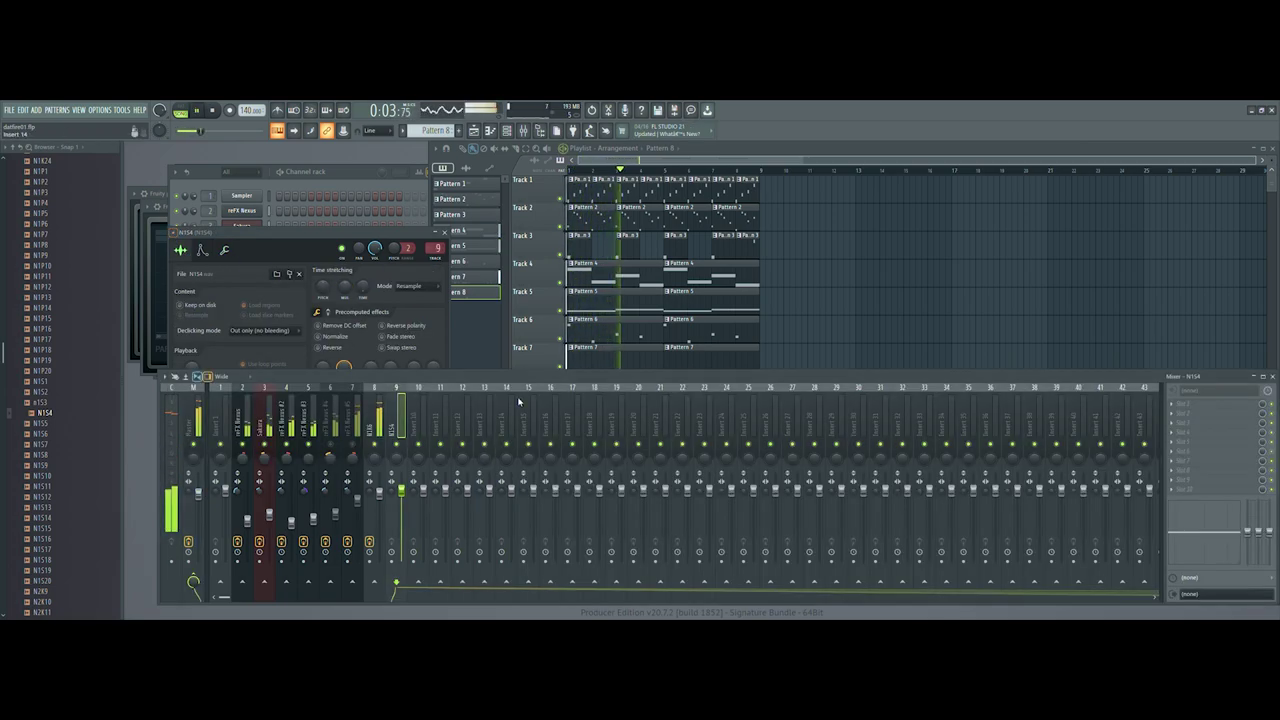
Raise N1S4's mixer volume slightly and add Fruity Reeverb 2 with a raised wet level and a smaller room size.
{"action": "left_click", "coordinate": [805, 163]}
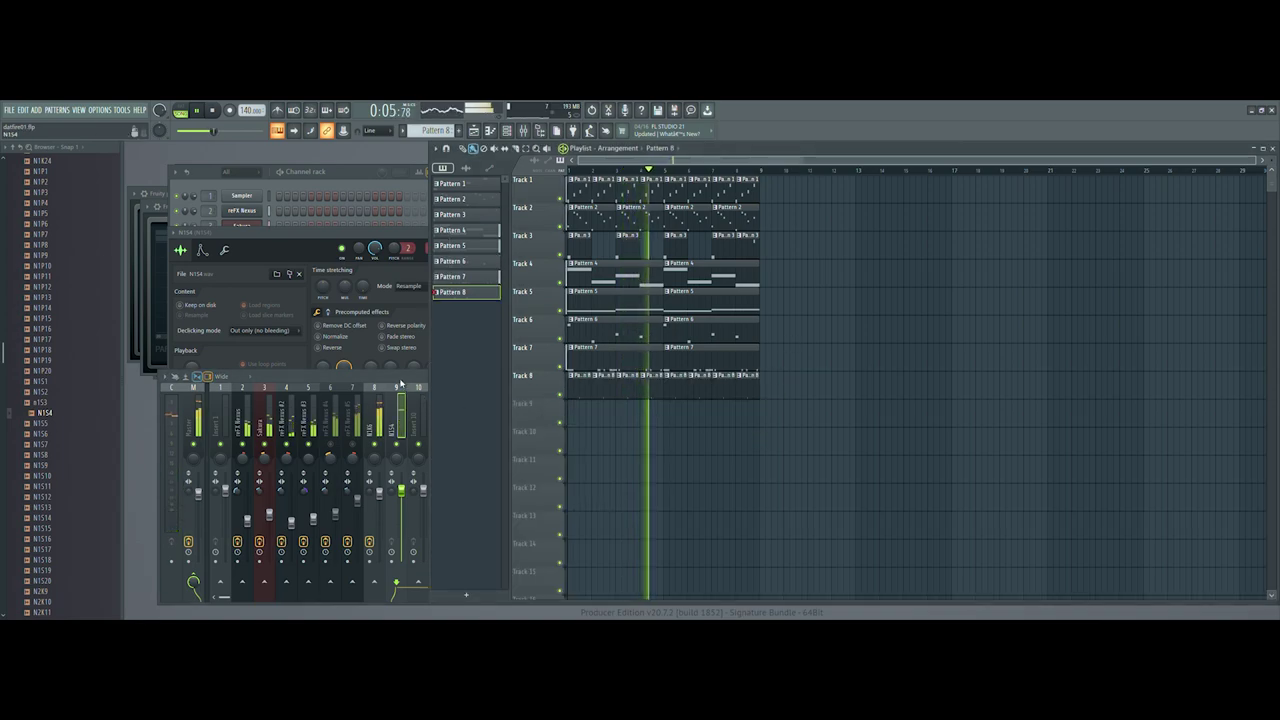
{"action": "left_click", "coordinate": [403, 492]}
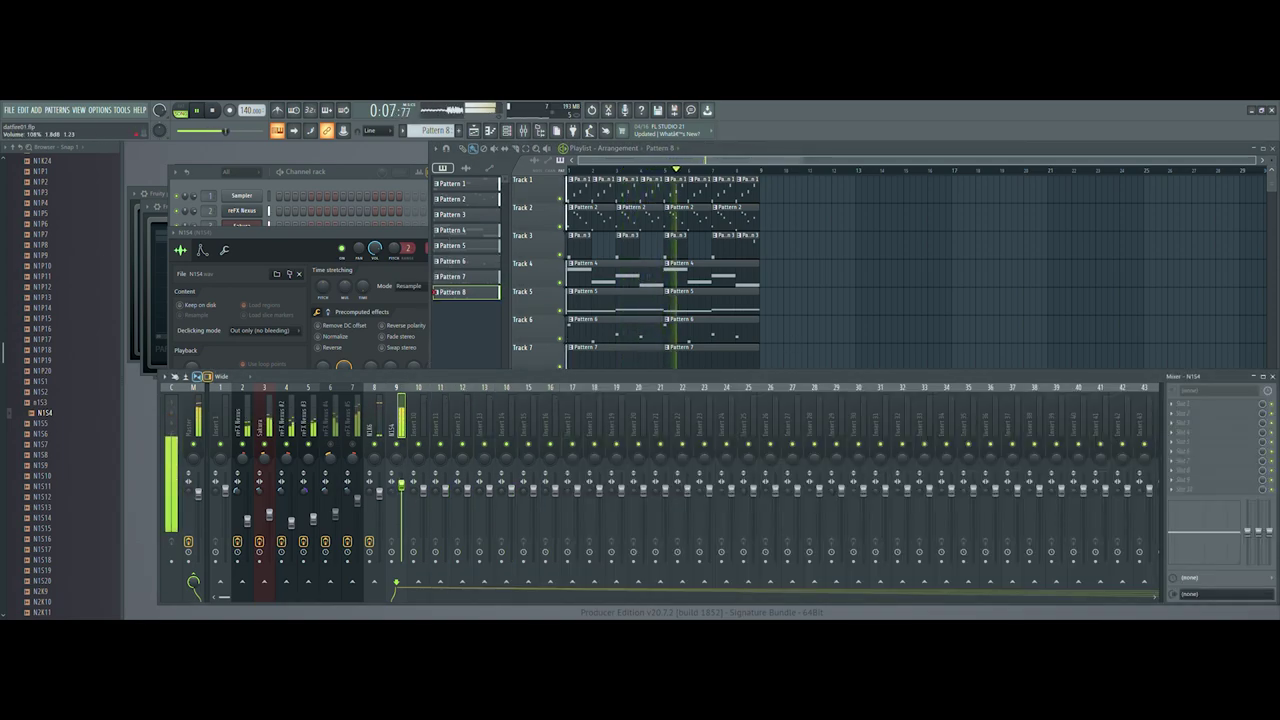
{"action": "left_click_drag", "start_coordinate": [1090, 377], "coordinate": [1077, 350]}
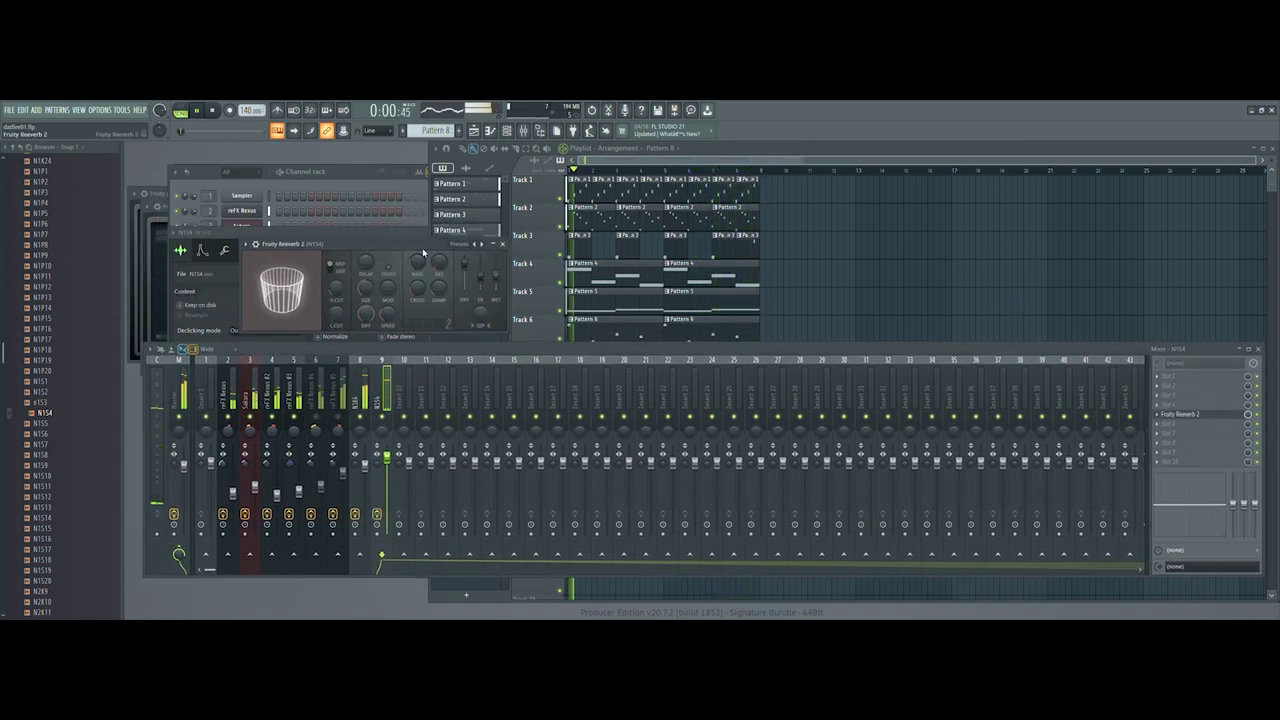
{"action": "left_click_drag", "start_coordinate": [486, 281], "coordinate": [487, 262]}
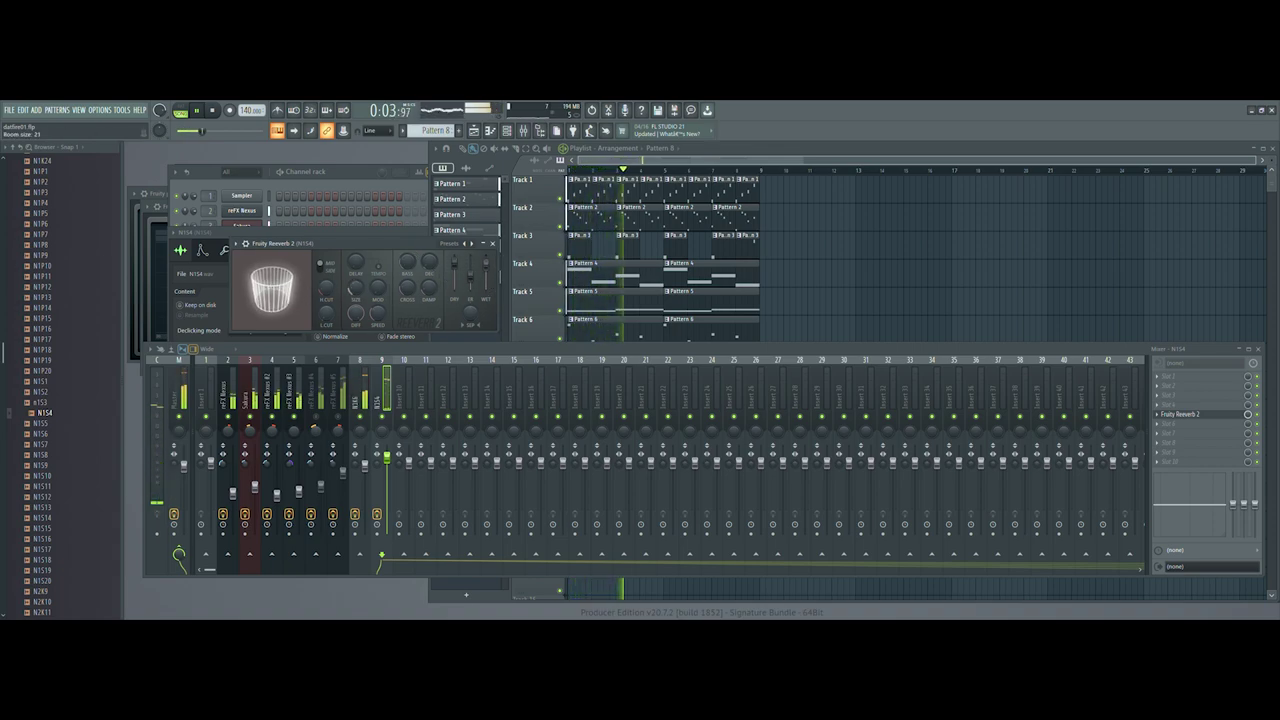
{"action": "left_click_drag", "start_coordinate": [271, 280], "coordinate": [273, 287]}
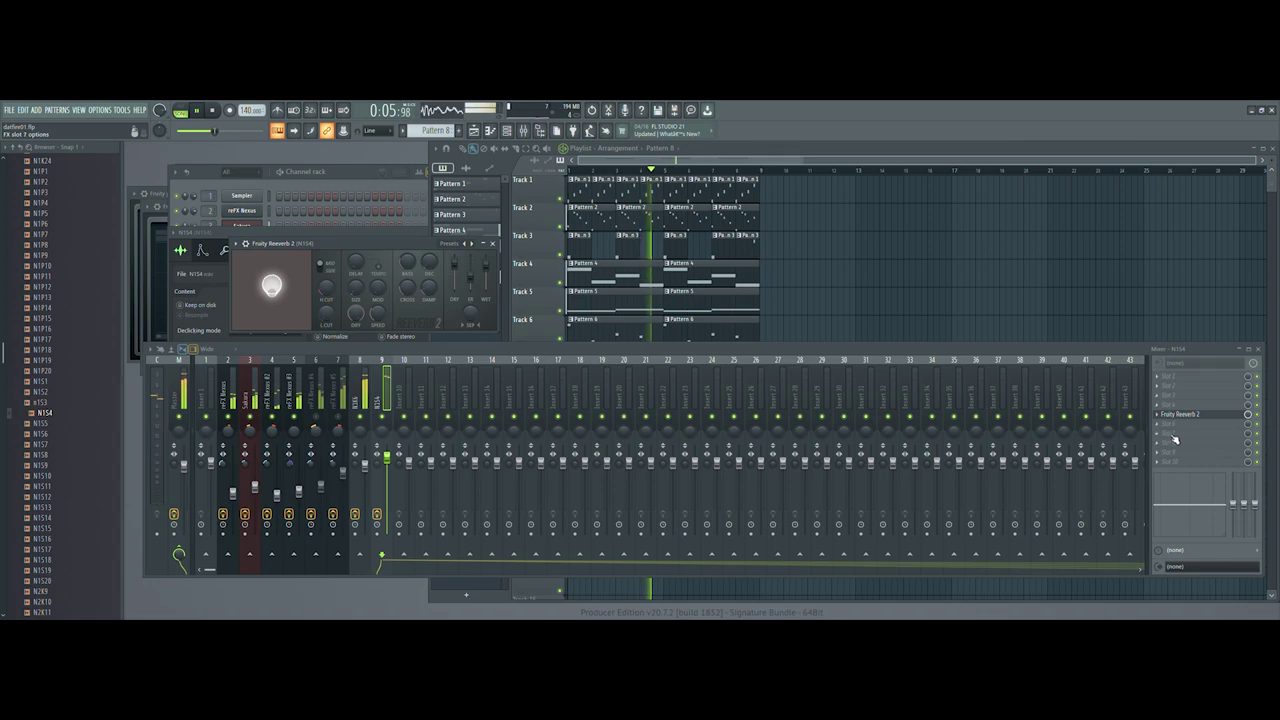
Add Fruity Parametric EQ 2 to N1S4 with a band 1 high-pass at about 212 Hz, and fine-tune the track's mixer volume.
{"action": "left_click", "coordinate": [1032, 444]}
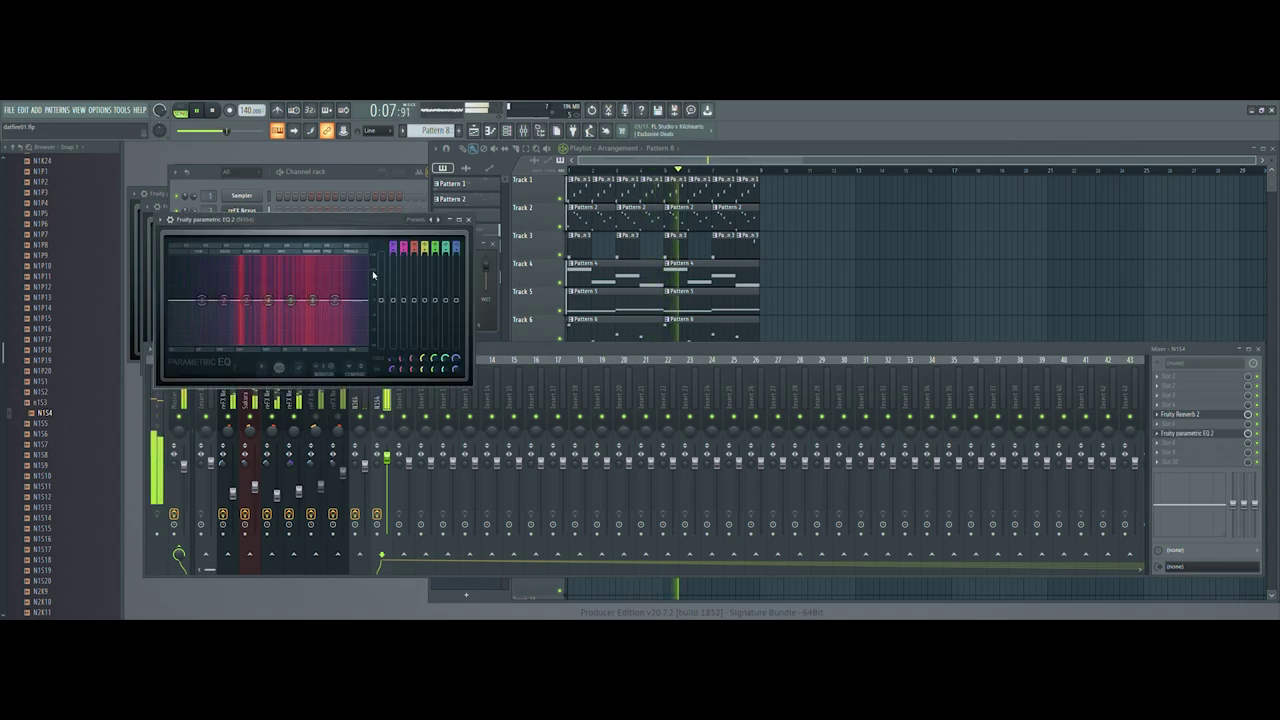
{"action": "left_click_drag", "start_coordinate": [202, 300], "coordinate": [239, 300]}
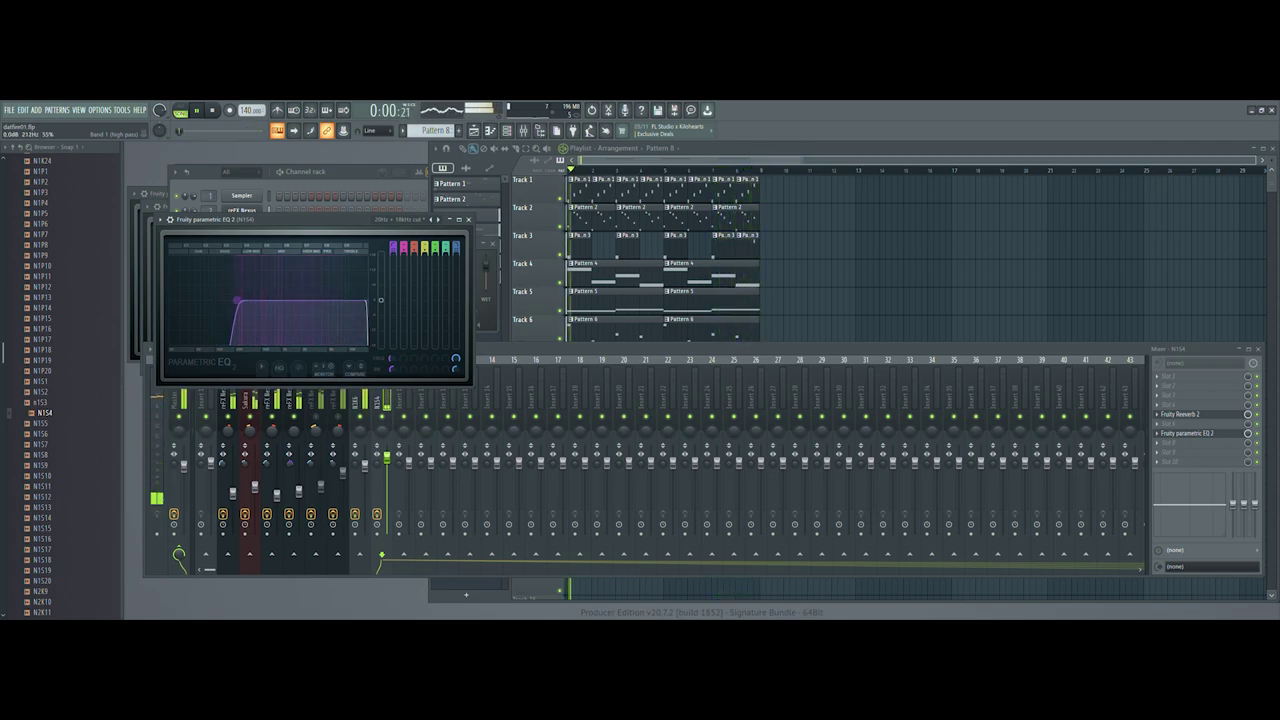
{"action": "left_click", "coordinate": [547, 352]}
{"action": "left_click_drag", "start_coordinate": [390, 468], "coordinate": [390, 462]}
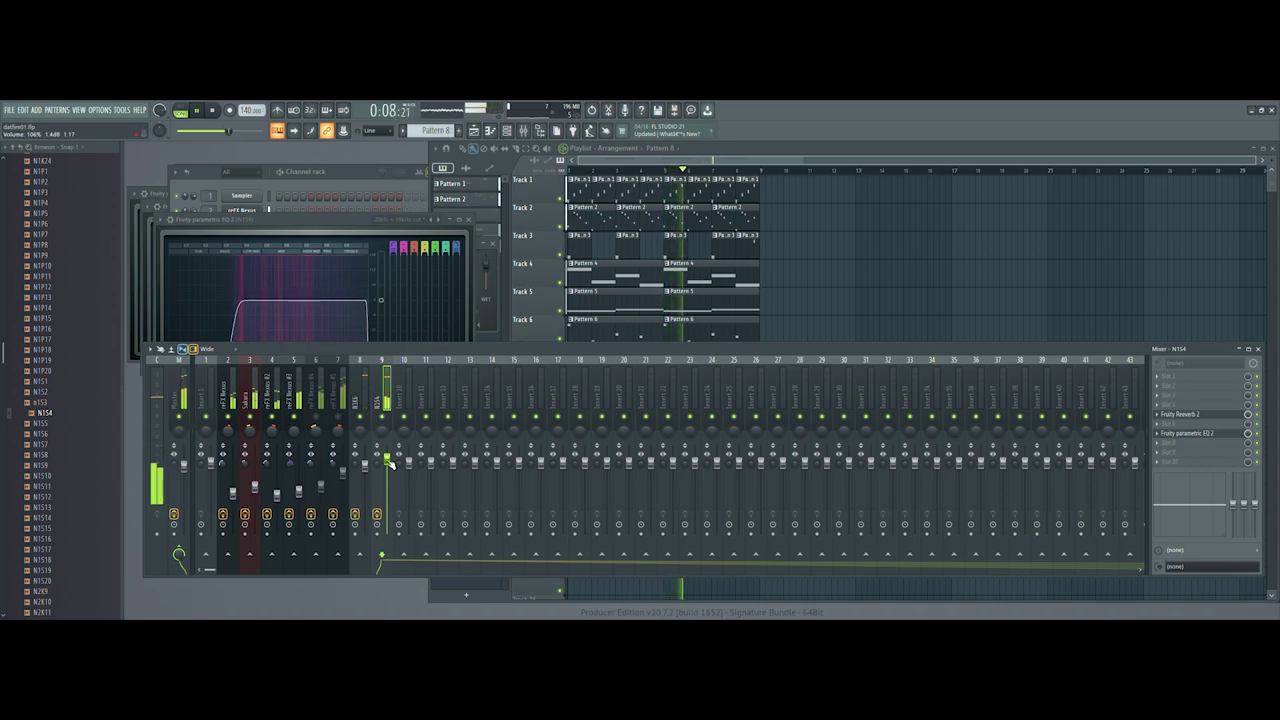
{"action": "left_click_drag", "start_coordinate": [388, 463], "coordinate": [388, 464]}
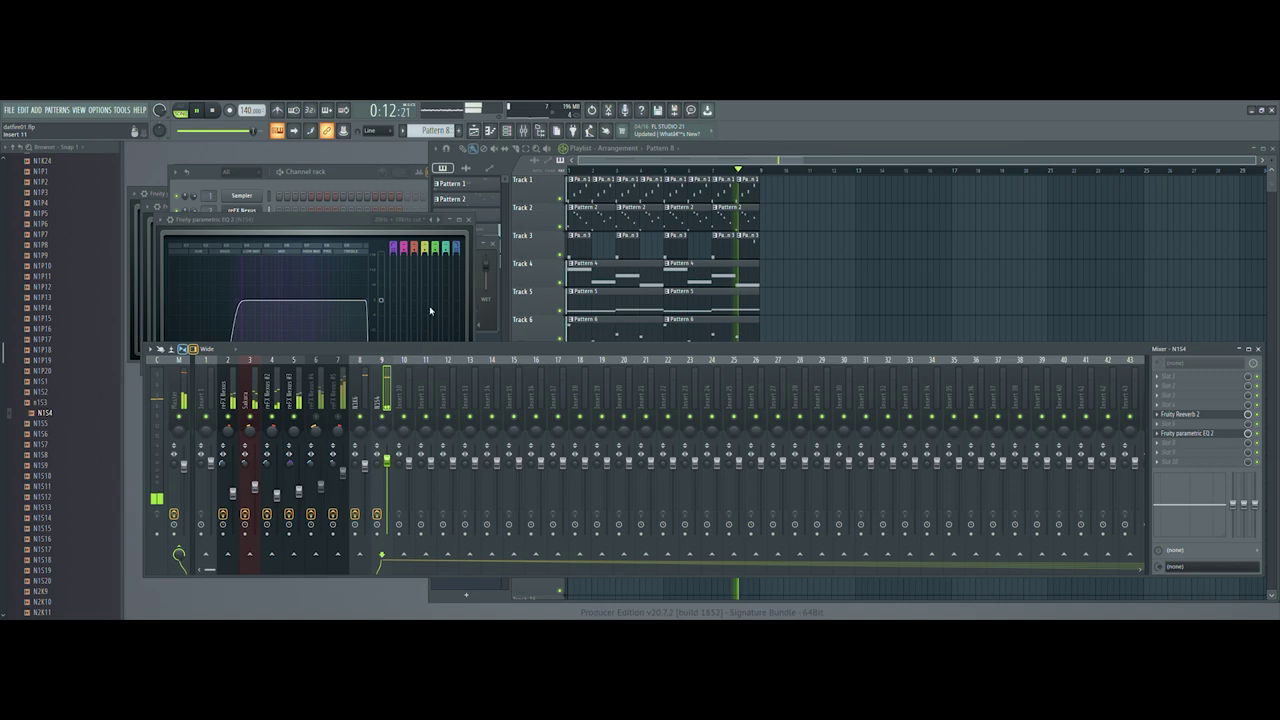
Open N1S4's piano roll in Pattern 8, preview the D5 key, play the arrangement and close the piano roll.
{"action": "left_click", "coordinate": [359, 187]}
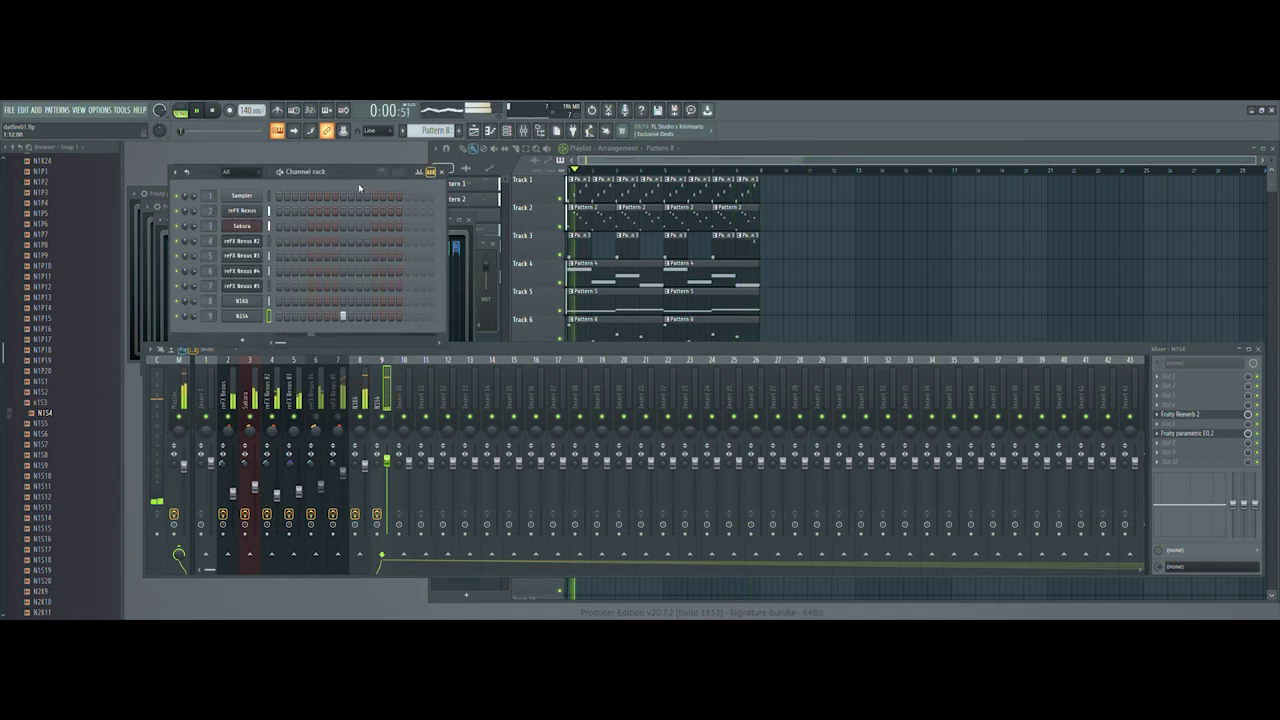
{"action": "left_click", "coordinate": [341, 316]}
{"action": "key", "text": "space"}
{"action": "left_click", "coordinate": [152, 424]}
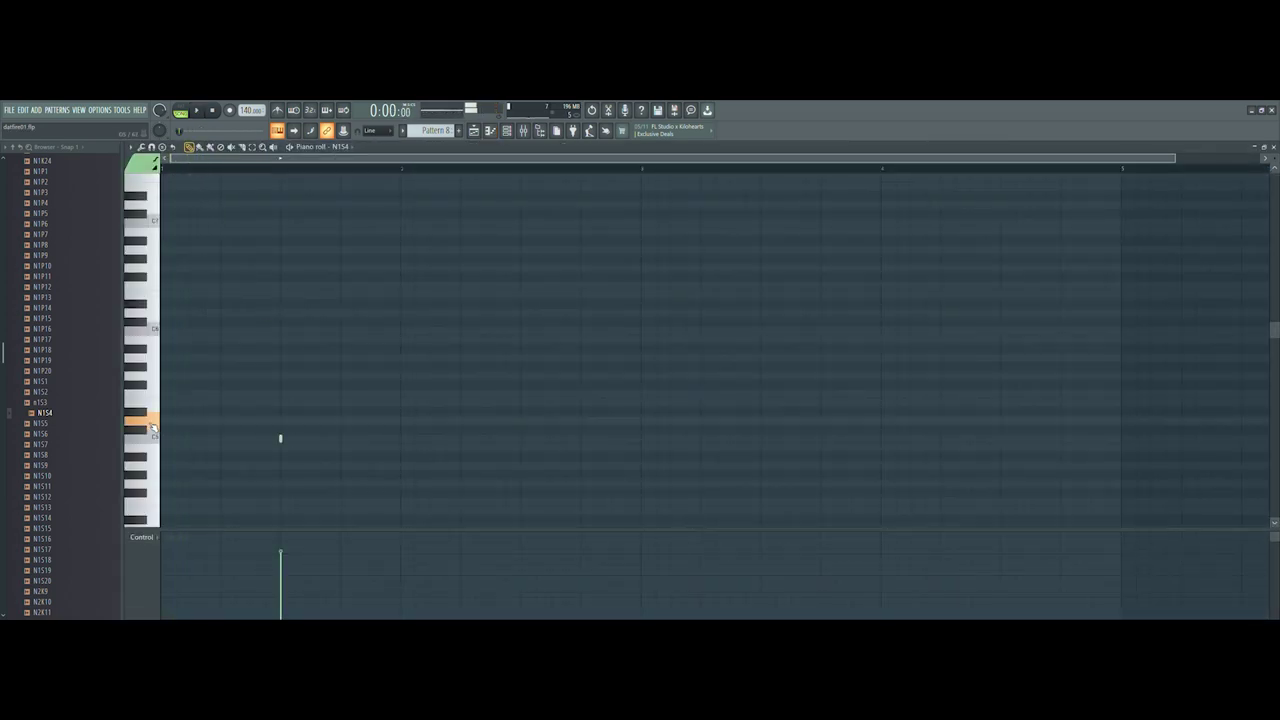
{"action": "key", "text": "space"}
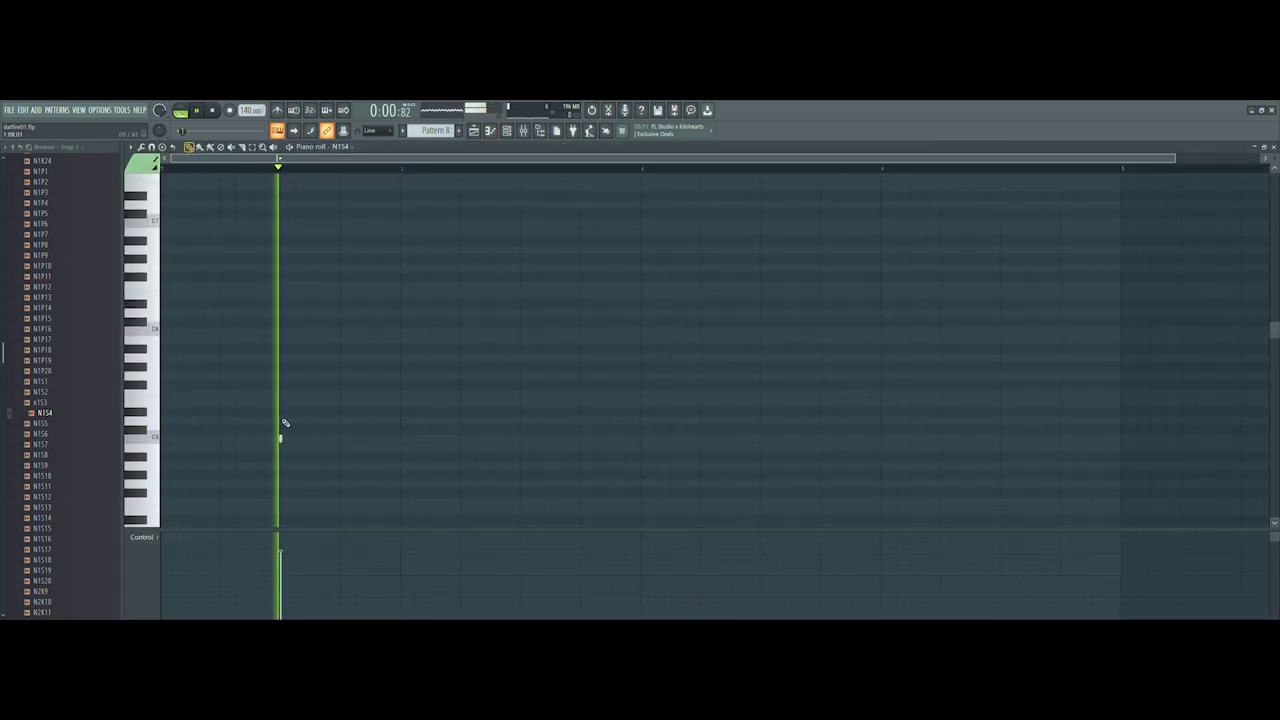
{"action": "left_click", "coordinate": [1273, 147]}
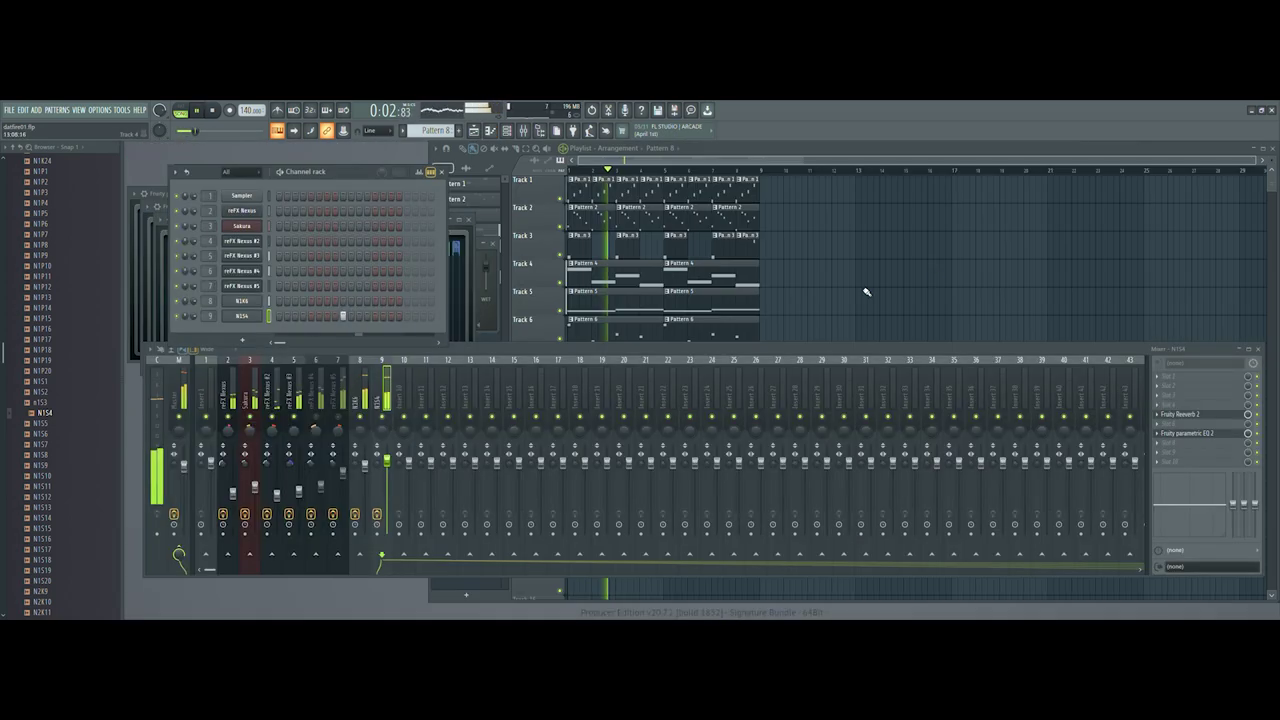
Reopen N1S4's Fruity Reeverb 2 to adjust its wet level and high damping, and set the high cut to 20 kHz.
{"action": "left_click", "coordinate": [687, 161]}
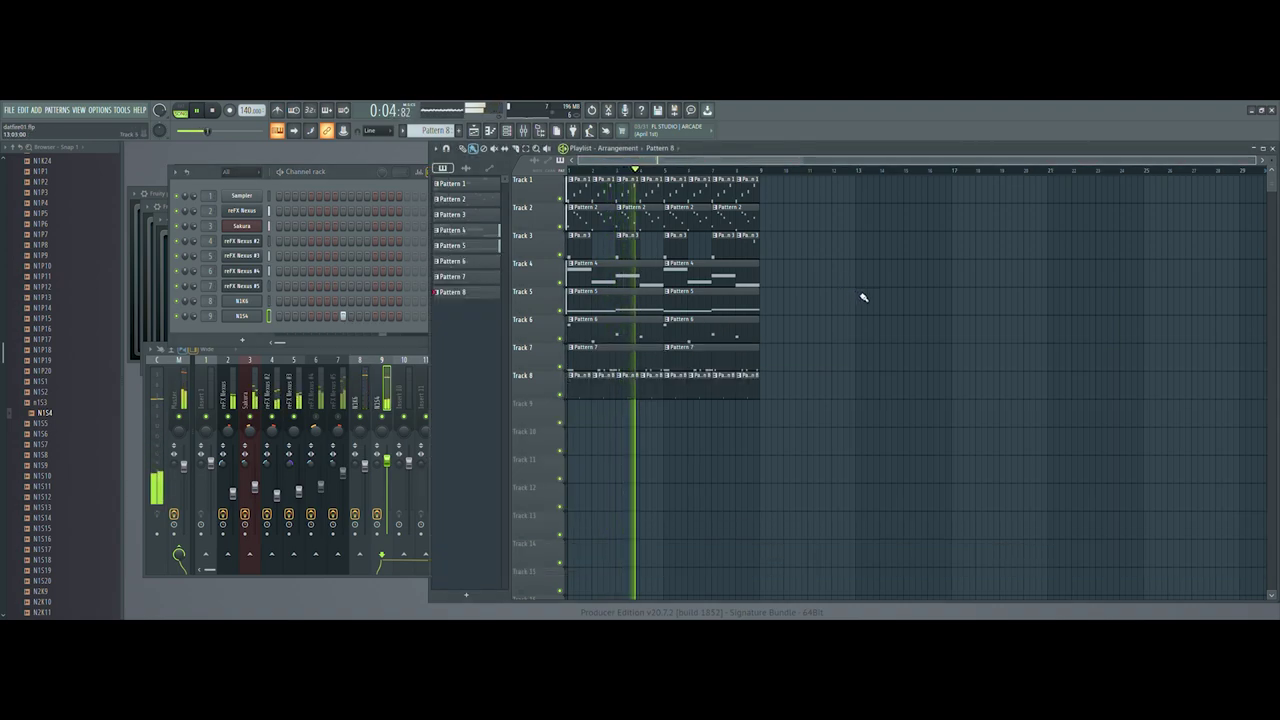
{"action": "left_click", "coordinate": [393, 346]}
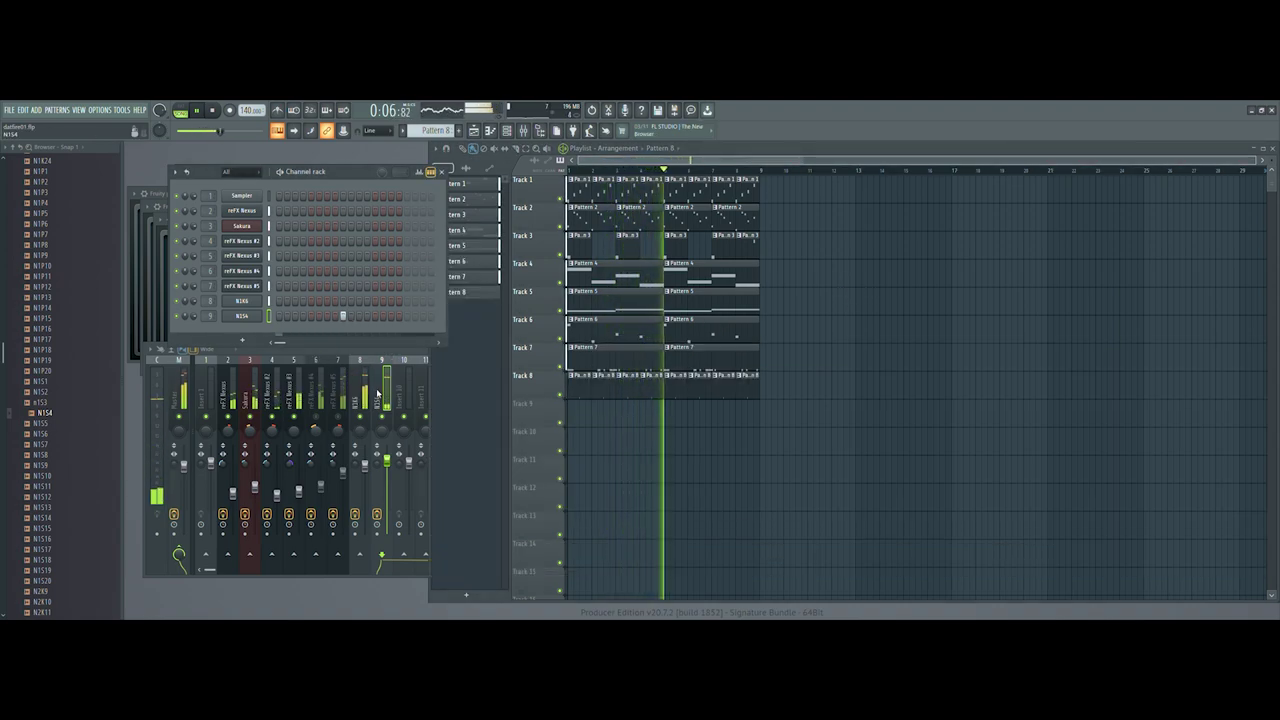
{"action": "left_click", "coordinate": [311, 351]}
{"action": "left_click", "coordinate": [1183, 415]}
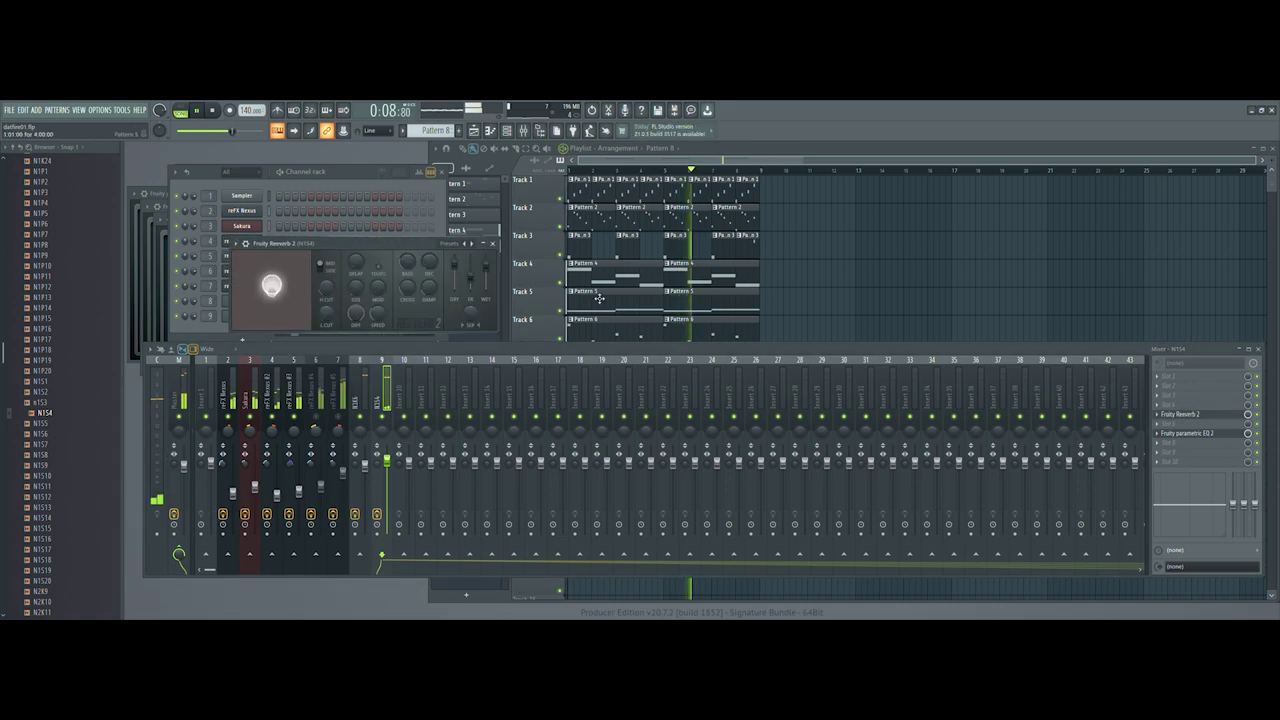
{"action": "left_click_drag", "start_coordinate": [490, 270], "coordinate": [489, 262]}
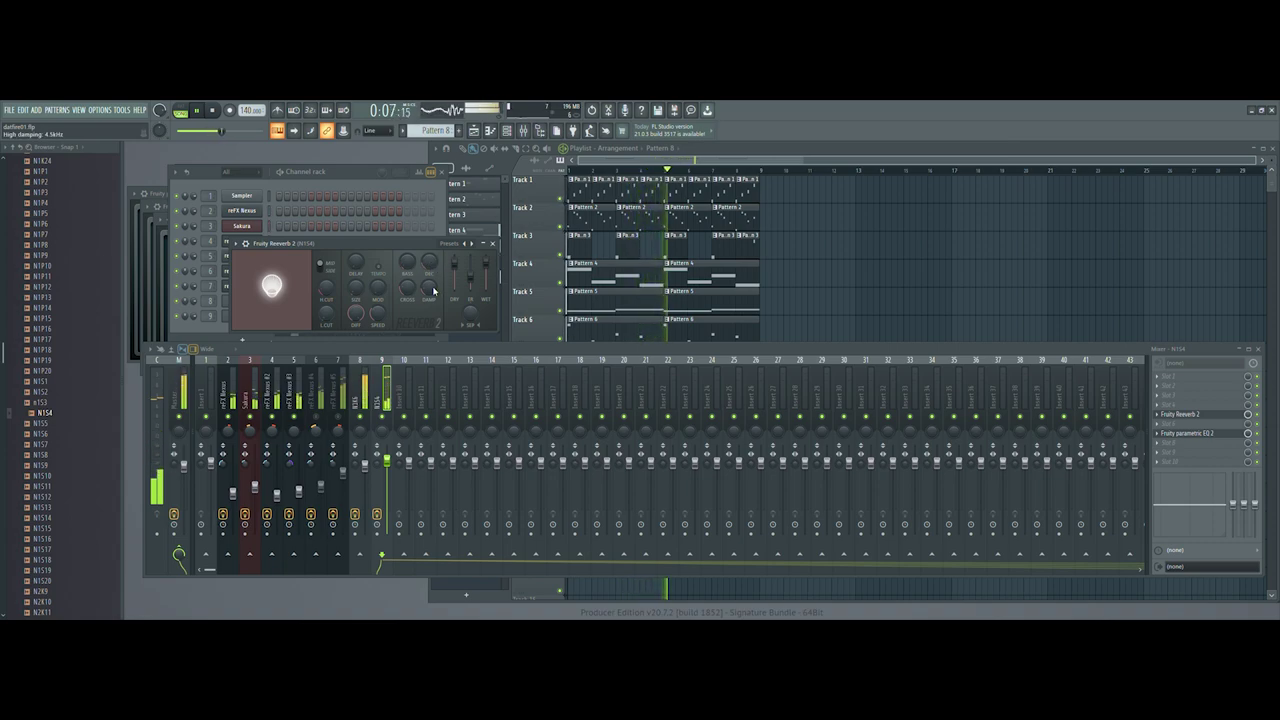
{"action": "left_click_drag", "start_coordinate": [430, 290], "coordinate": [431, 278]}
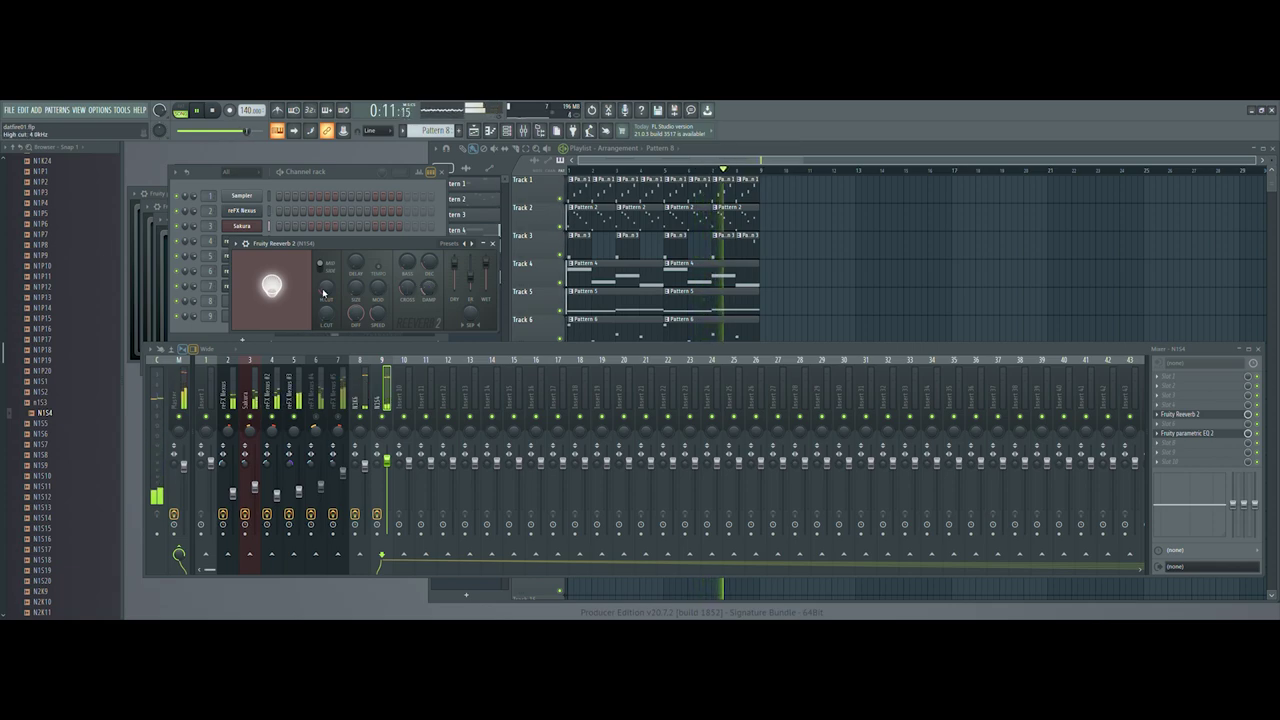
{"action": "mouse_move", "coordinate": [327, 293]}
{"action": "left_mouse_down"}
{"action": "mouse_move", "coordinate": [327, 279]}
{"action": "mouse_move", "coordinate": [327, 315]}
{"action": "left_mouse_up"}
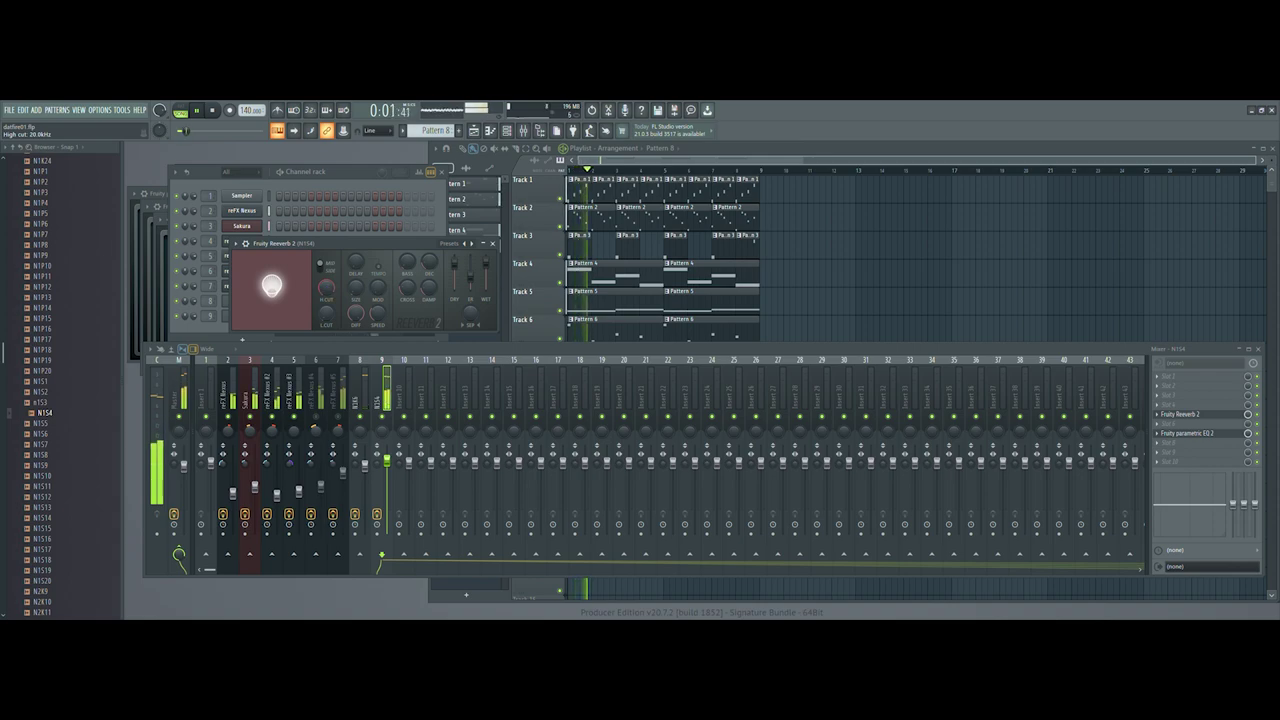
Set the high cut of N1S4's Fruity Reeverb 2 to 14.8 kHz and adjust its low cut and decay time.
{"action": "left_click_drag", "start_coordinate": [327, 291], "coordinate": [327, 273]}
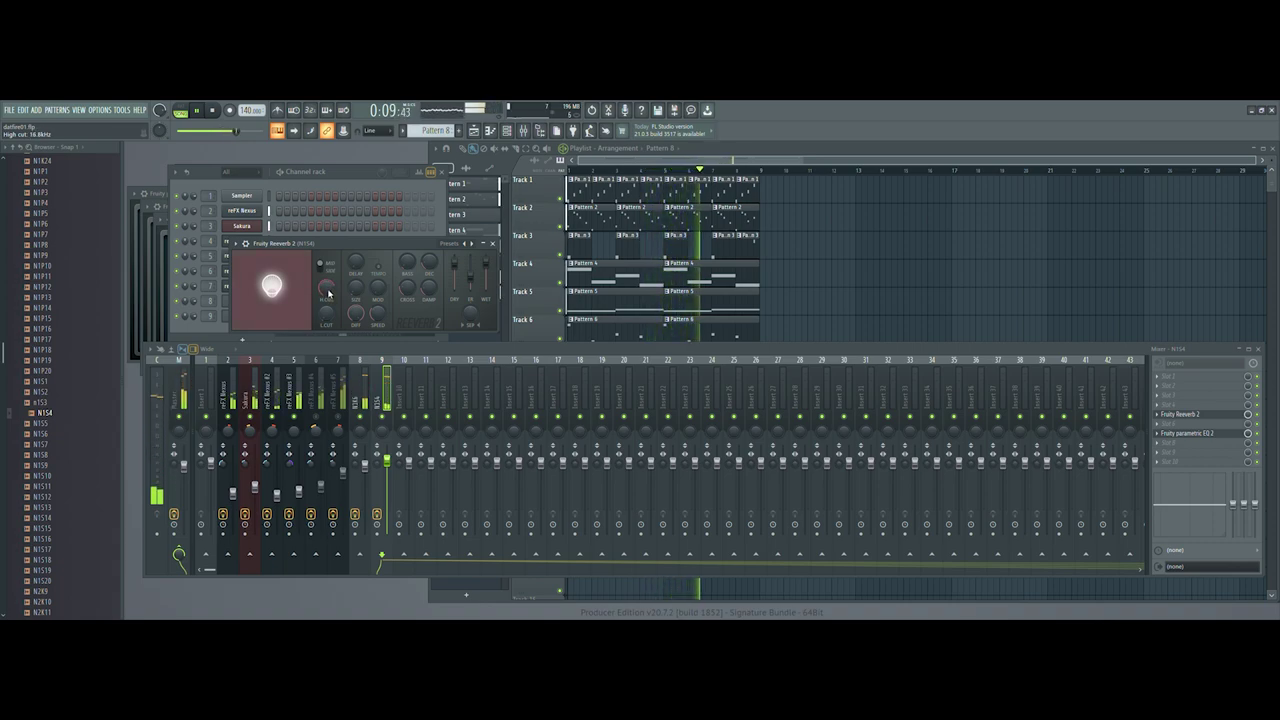
{"action": "left_click_drag", "start_coordinate": [325, 316], "coordinate": [327, 327]}
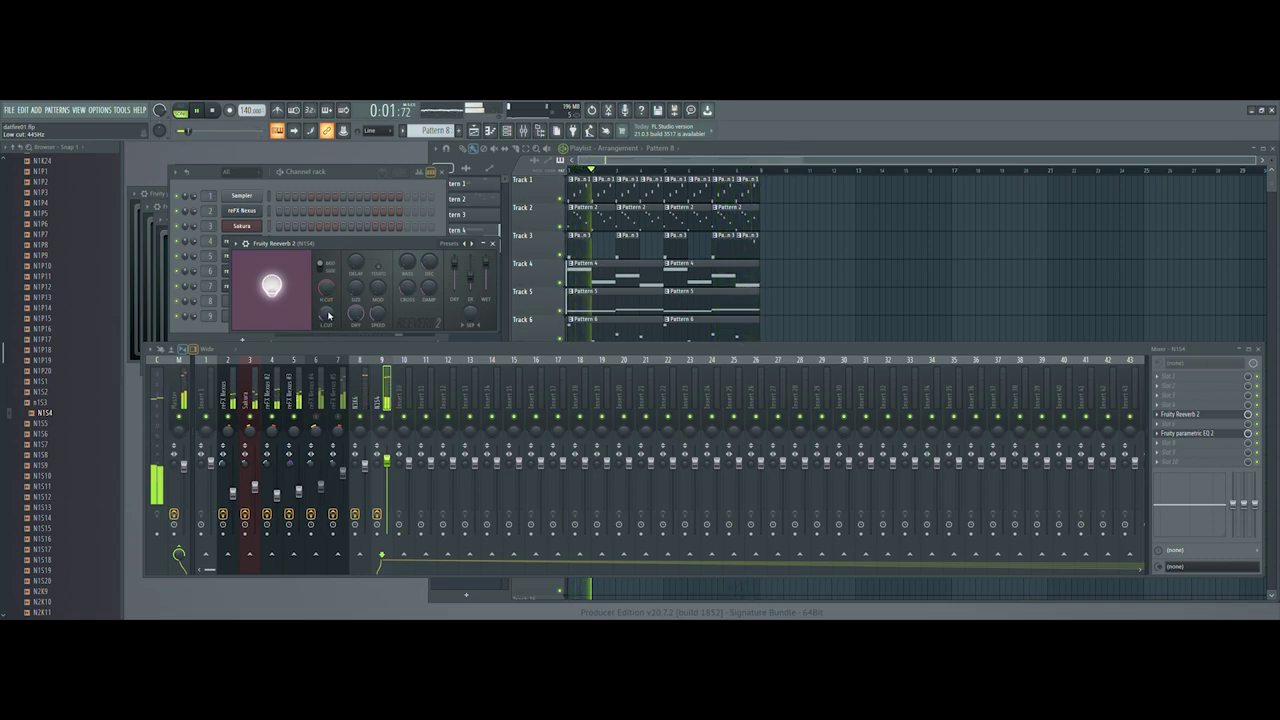
{"action": "left_click_drag", "start_coordinate": [327, 315], "coordinate": [327, 314]}
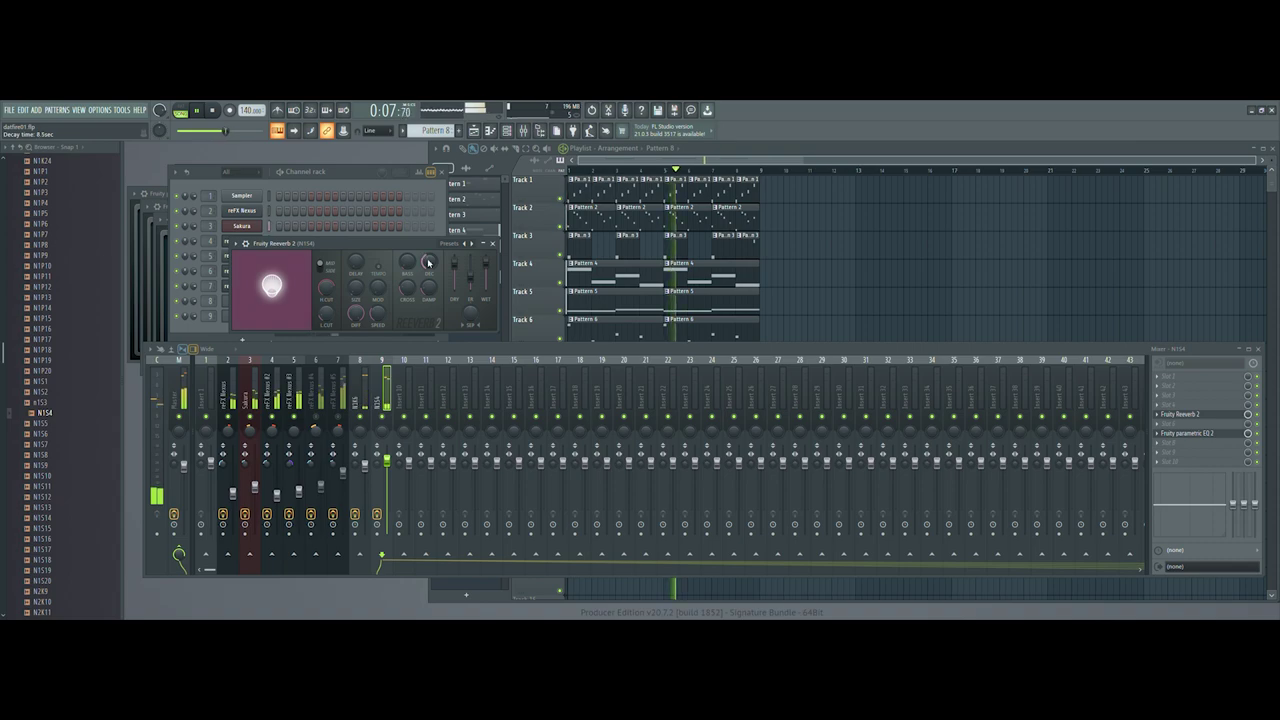
{"action": "scroll", "coordinate": [428, 263], "scroll_direction": "down", "scroll_amount": 5}
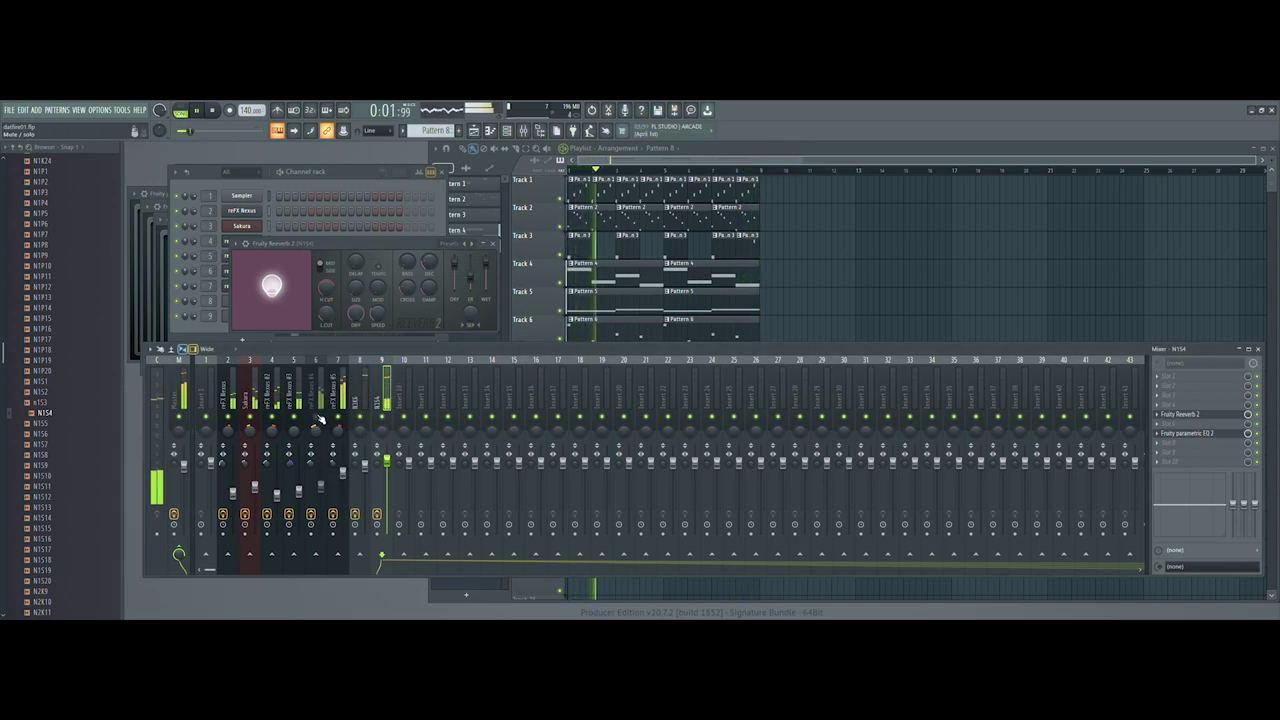
Lower reFX Nexus #4's mixer volume slightly and raise Sakura's volume to about 105%.
{"action": "left_click", "coordinate": [321, 487]}
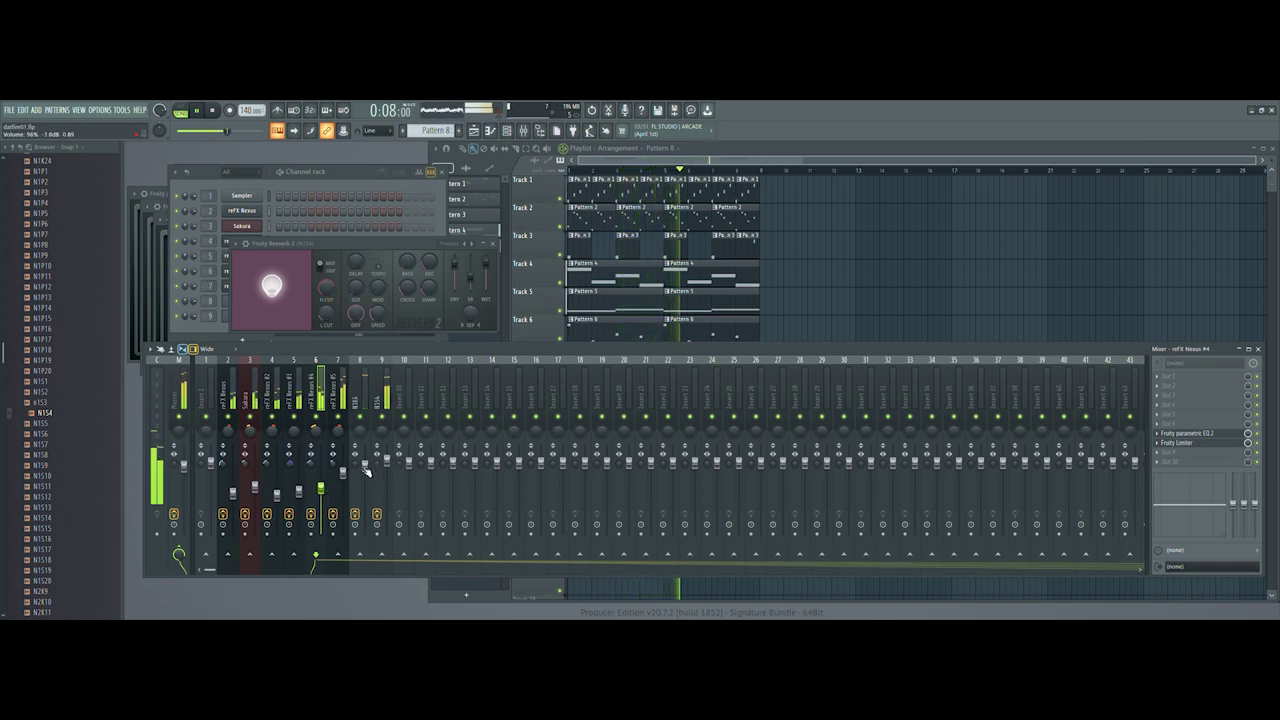
{"action": "left_click_drag", "start_coordinate": [320, 487], "coordinate": [322, 495]}
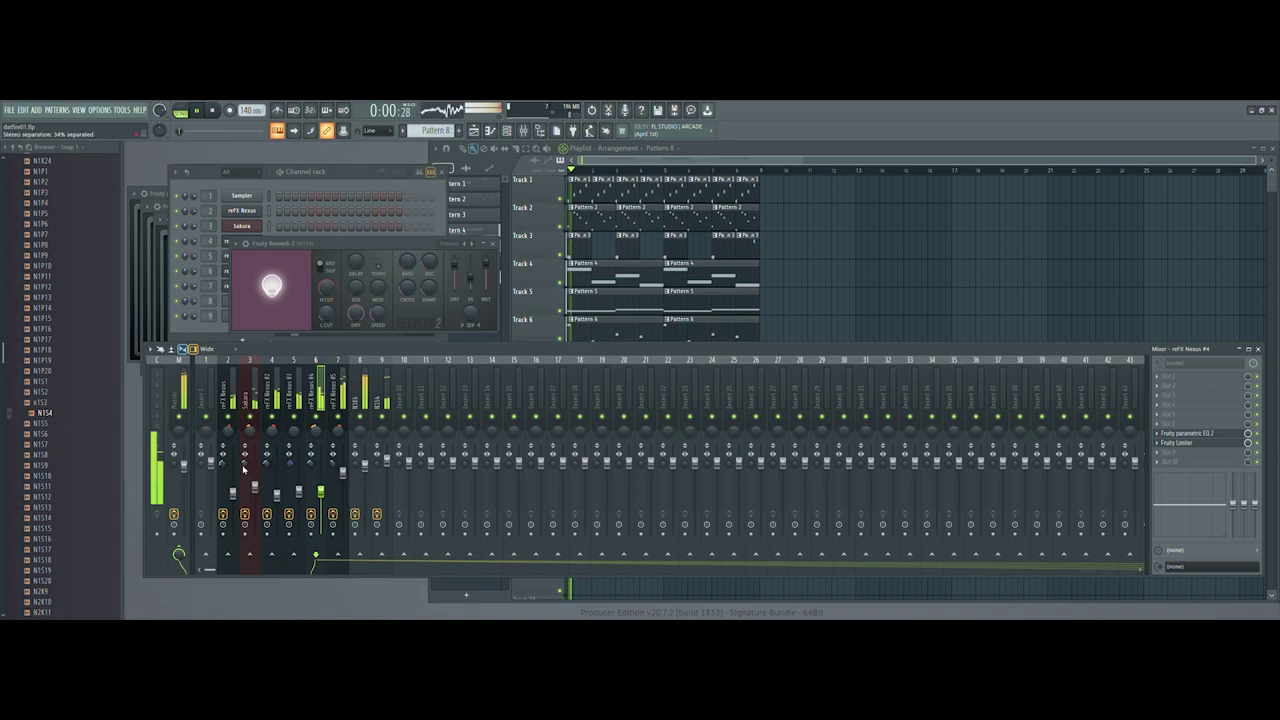
{"action": "left_click_drag", "start_coordinate": [255, 489], "coordinate": [258, 459]}
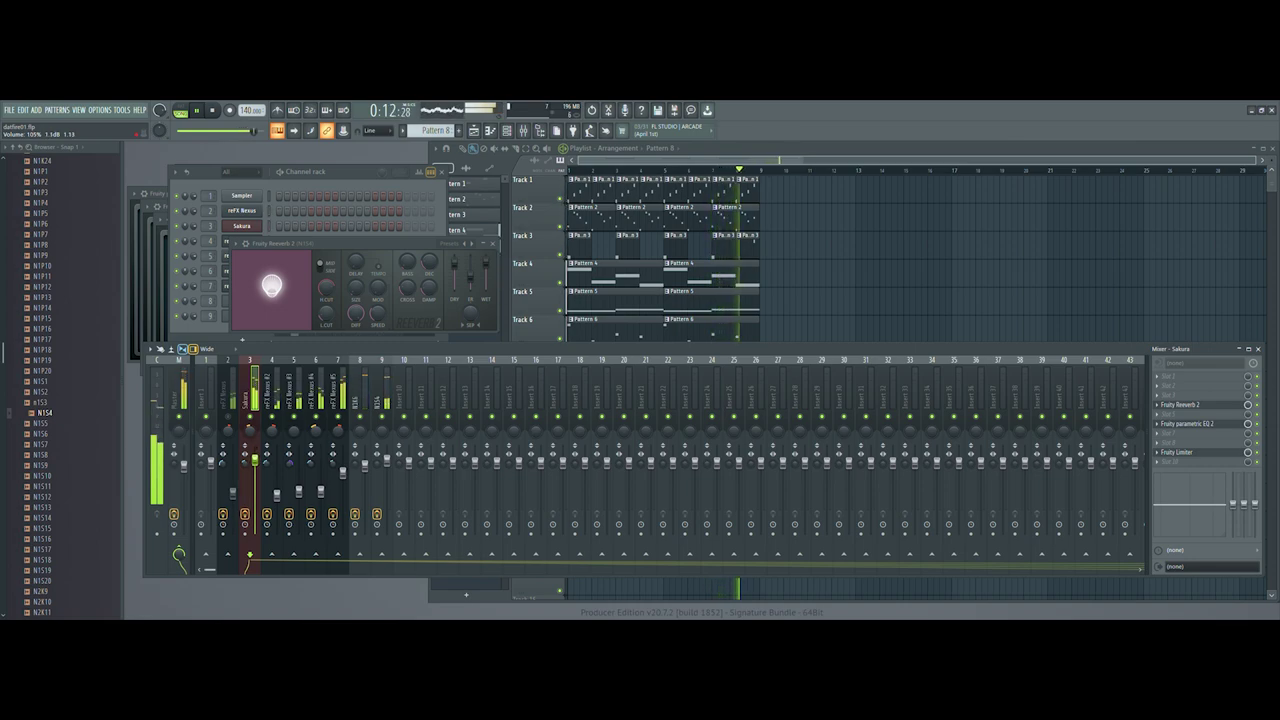
Raise the first reFX Nexus track's mixer volume to 72% and bring reFX Nexus #2 up to just under 95%.
{"action": "left_click", "coordinate": [232, 490]}
{"action": "left_click_drag", "start_coordinate": [232, 490], "coordinate": [238, 488]}
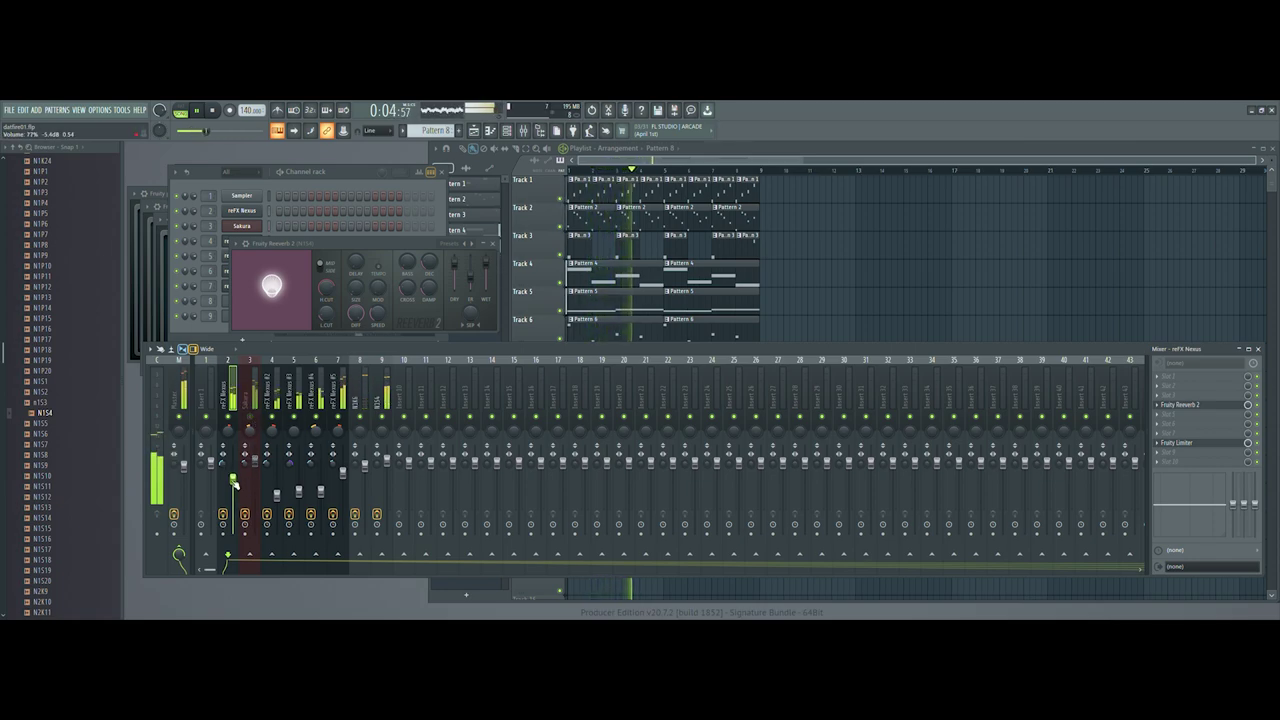
{"action": "left_click_drag", "start_coordinate": [233, 481], "coordinate": [233, 484]}
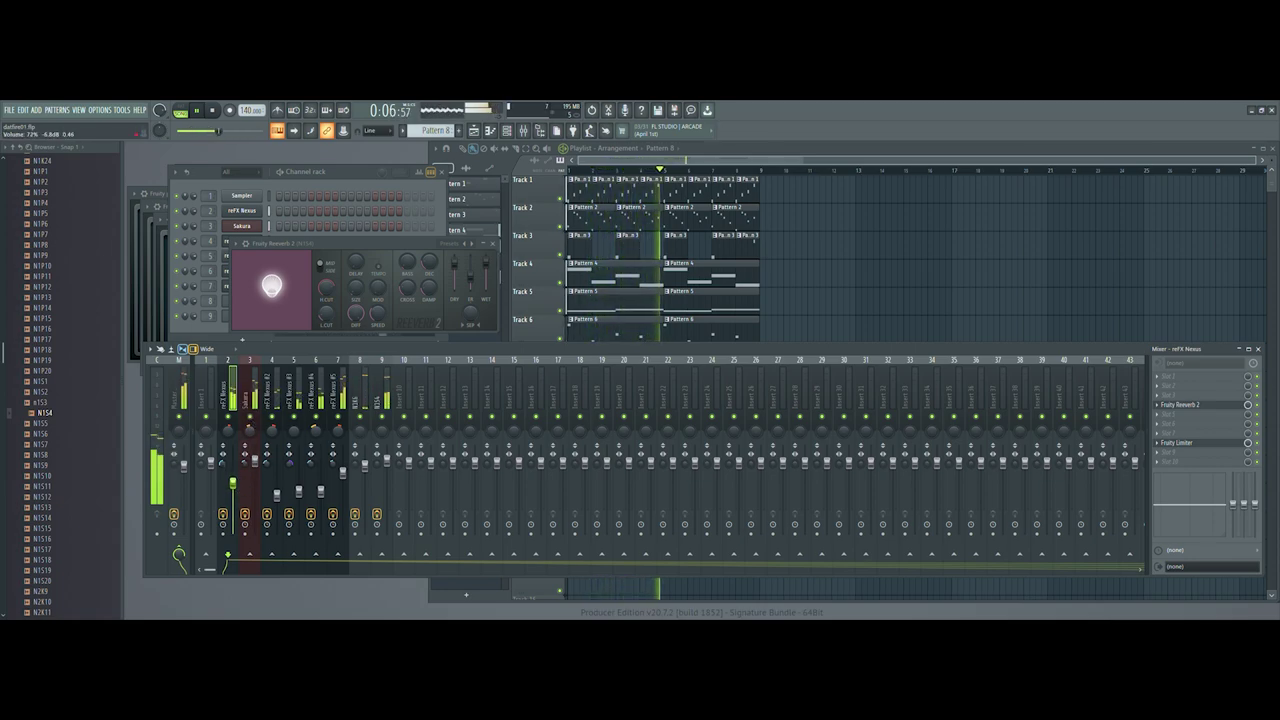
{"action": "left_click_drag", "start_coordinate": [277, 497], "coordinate": [278, 467]}
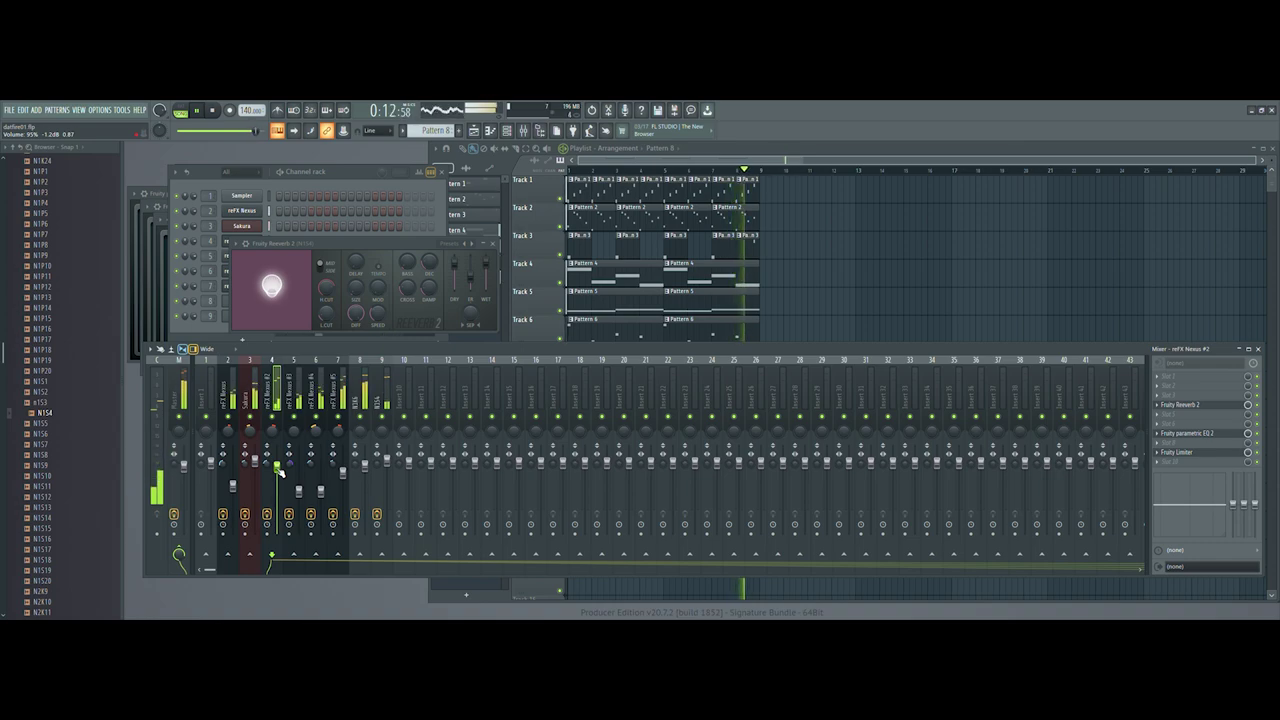
{"action": "left_click_drag", "start_coordinate": [278, 468], "coordinate": [279, 471]}
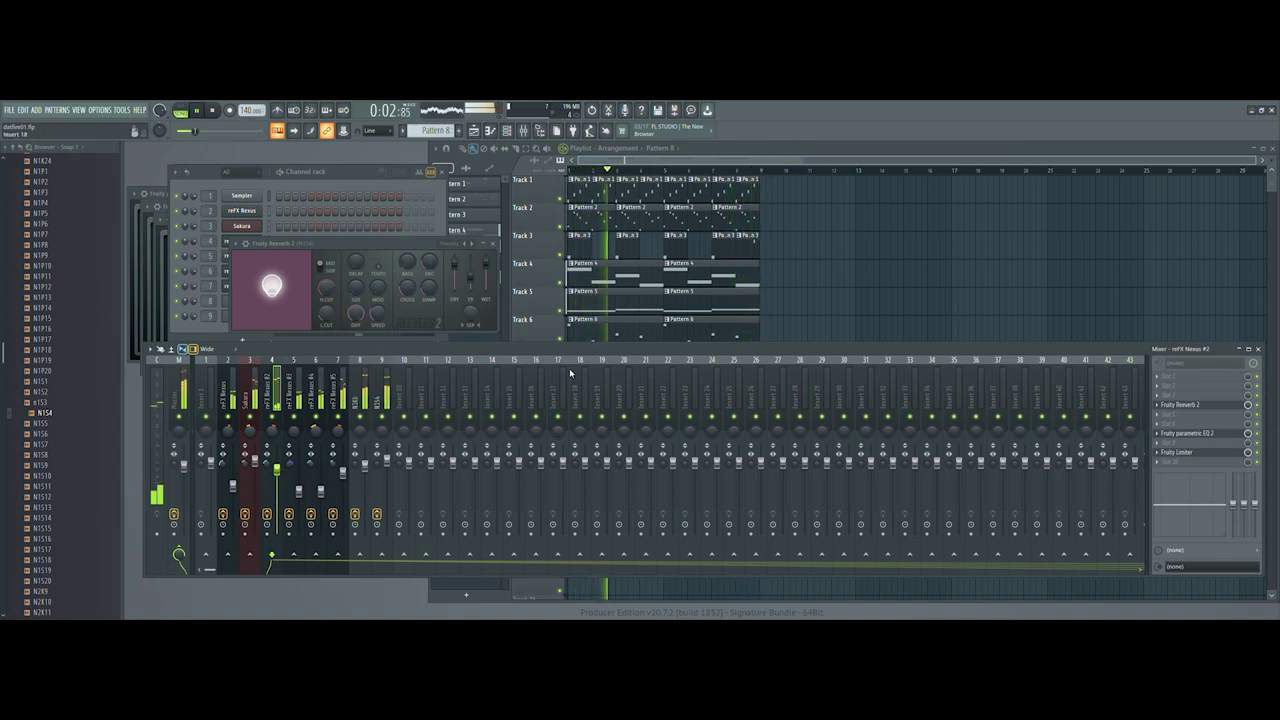
Raise the mixer volumes of the N1S4 and N1K6 drum tracks slightly.
{"action": "left_click", "coordinate": [655, 165]}
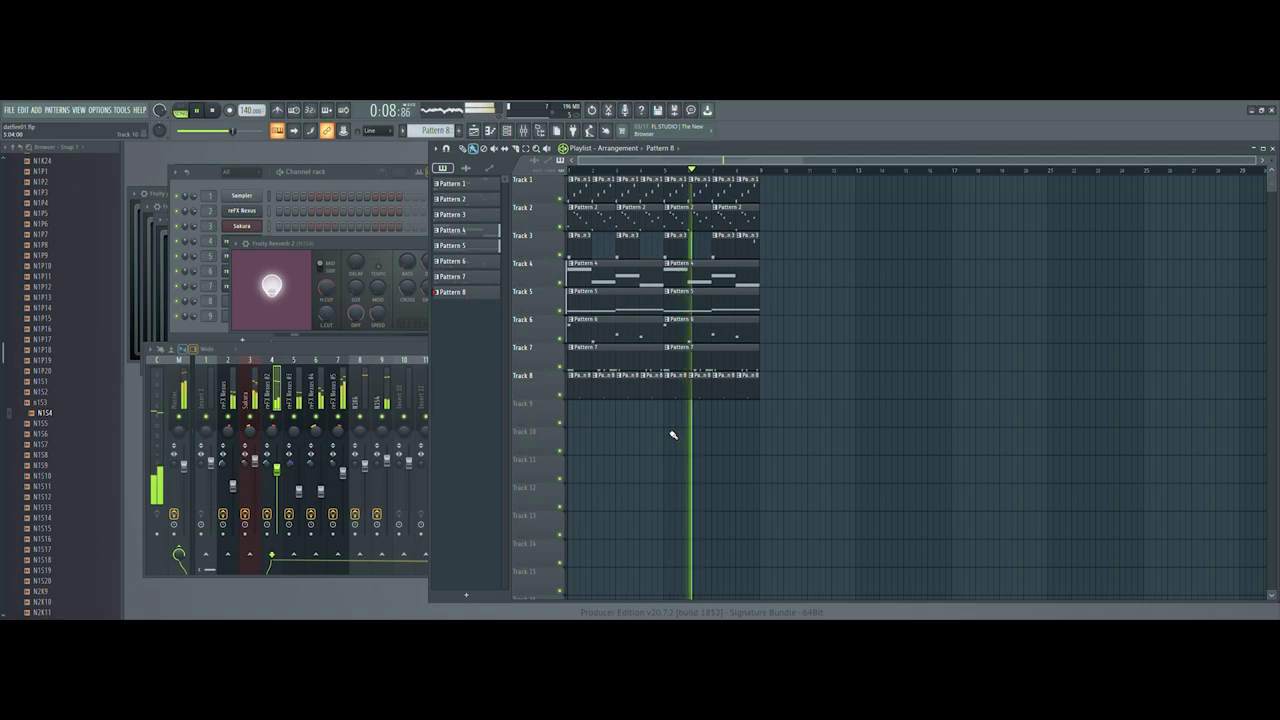
{"action": "left_click", "coordinate": [349, 349]}
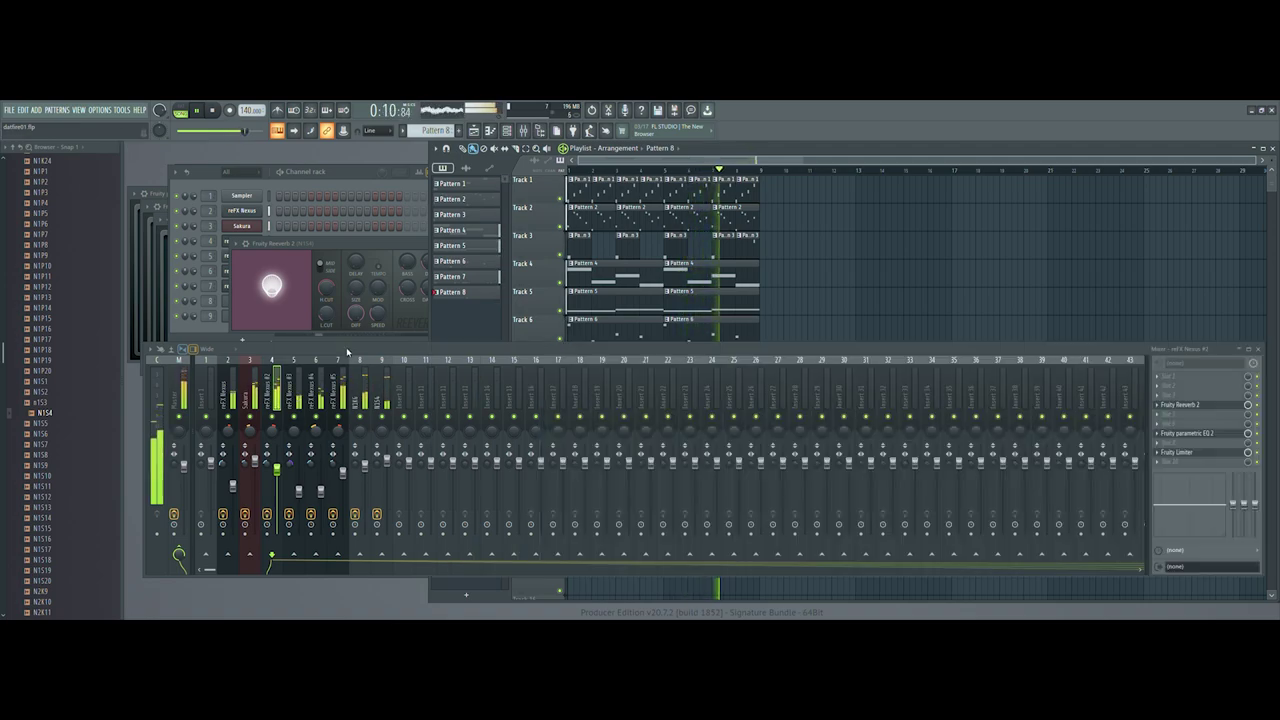
{"action": "left_click", "coordinate": [387, 458]}
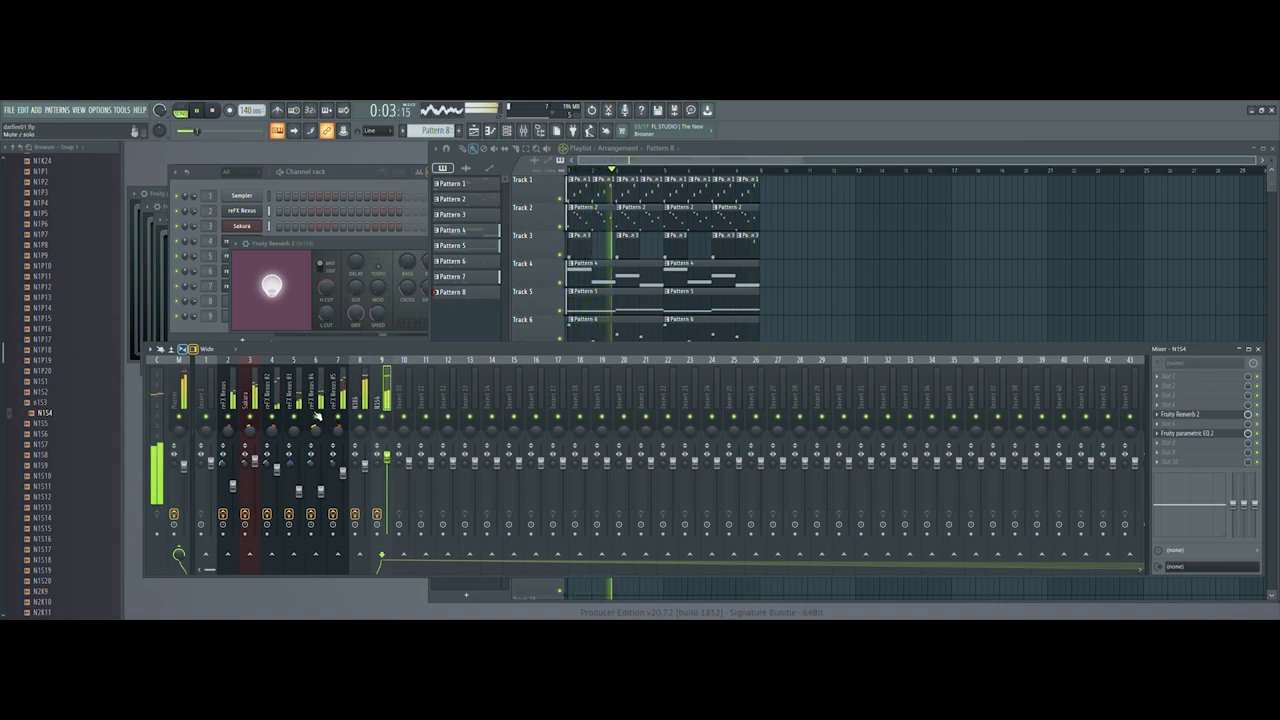
{"action": "left_click", "coordinate": [366, 466]}
{"action": "left_click_drag", "start_coordinate": [367, 467], "coordinate": [368, 458]}
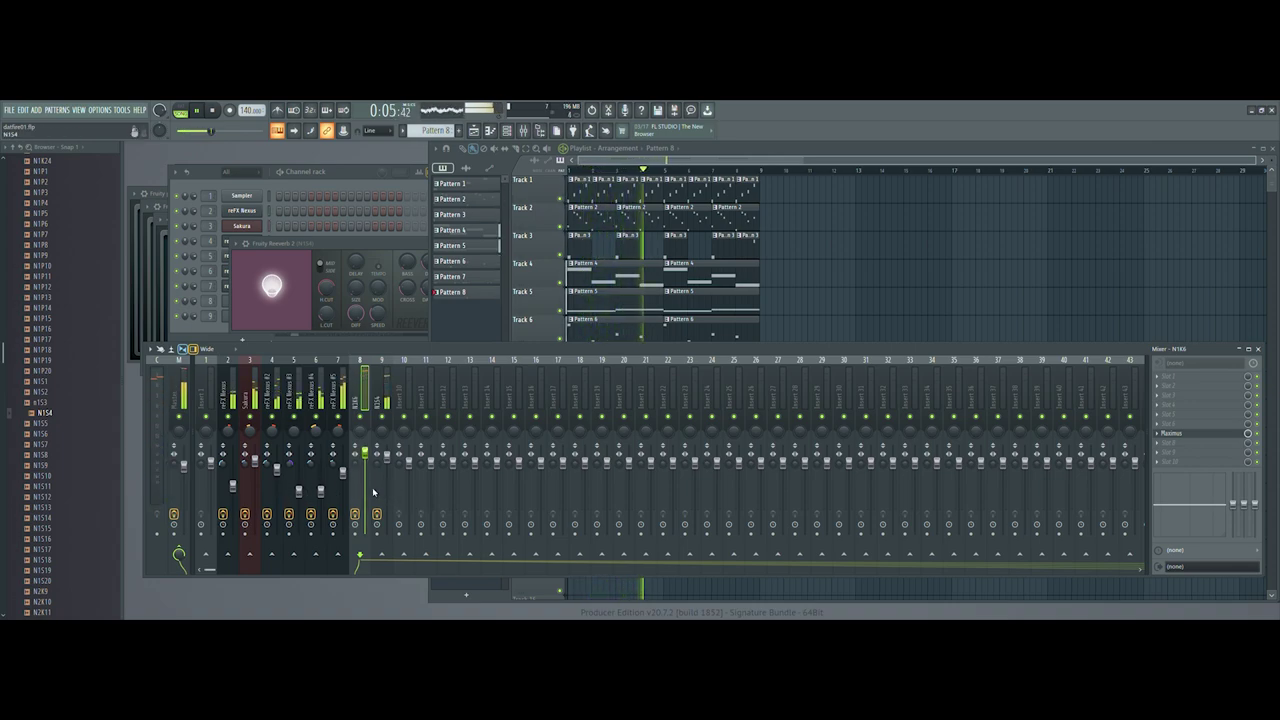
Find the MC38 808 sample in the Drumma Boy kit under SOUND PACKS and add it as a new channel below N1S4.
{"action": "left_click", "coordinate": [22, 153]}
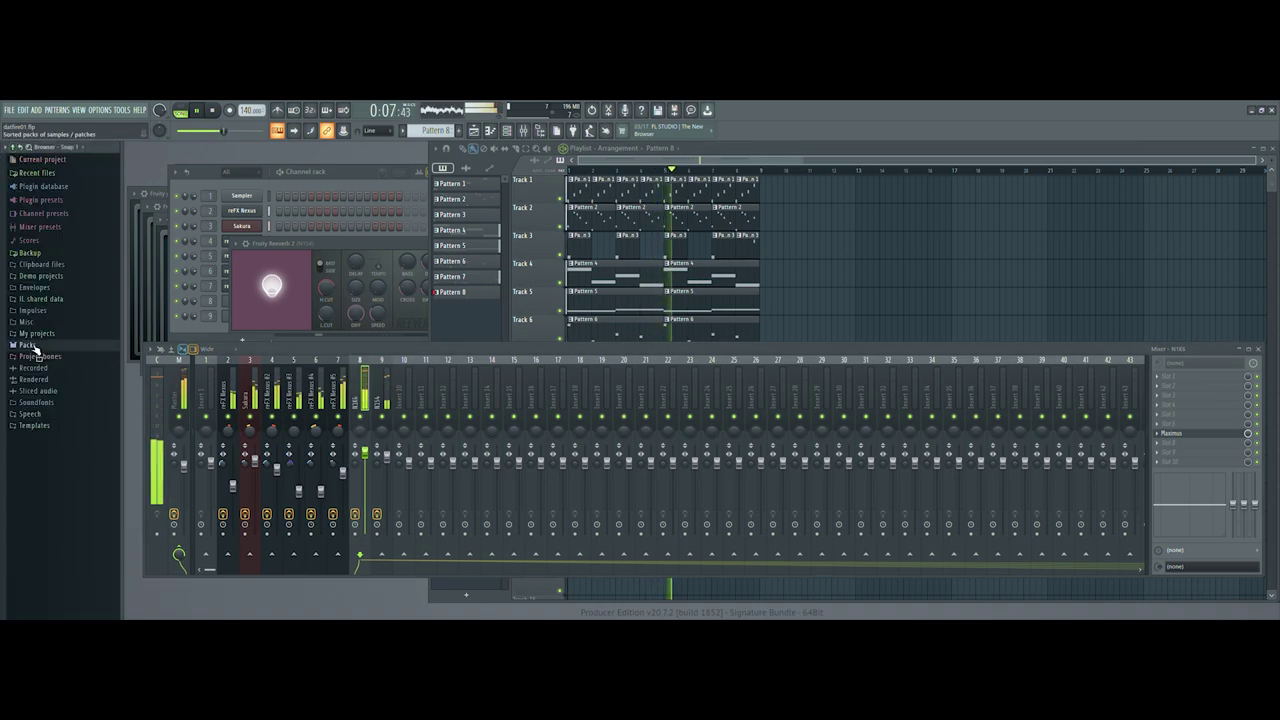
{"action": "left_click", "coordinate": [40, 471]}
{"action": "scroll", "coordinate": [62, 505], "scroll_direction": "down", "scroll_amount": 1}
{"action": "scroll", "coordinate": [64, 505], "scroll_direction": "down", "scroll_amount": 5}
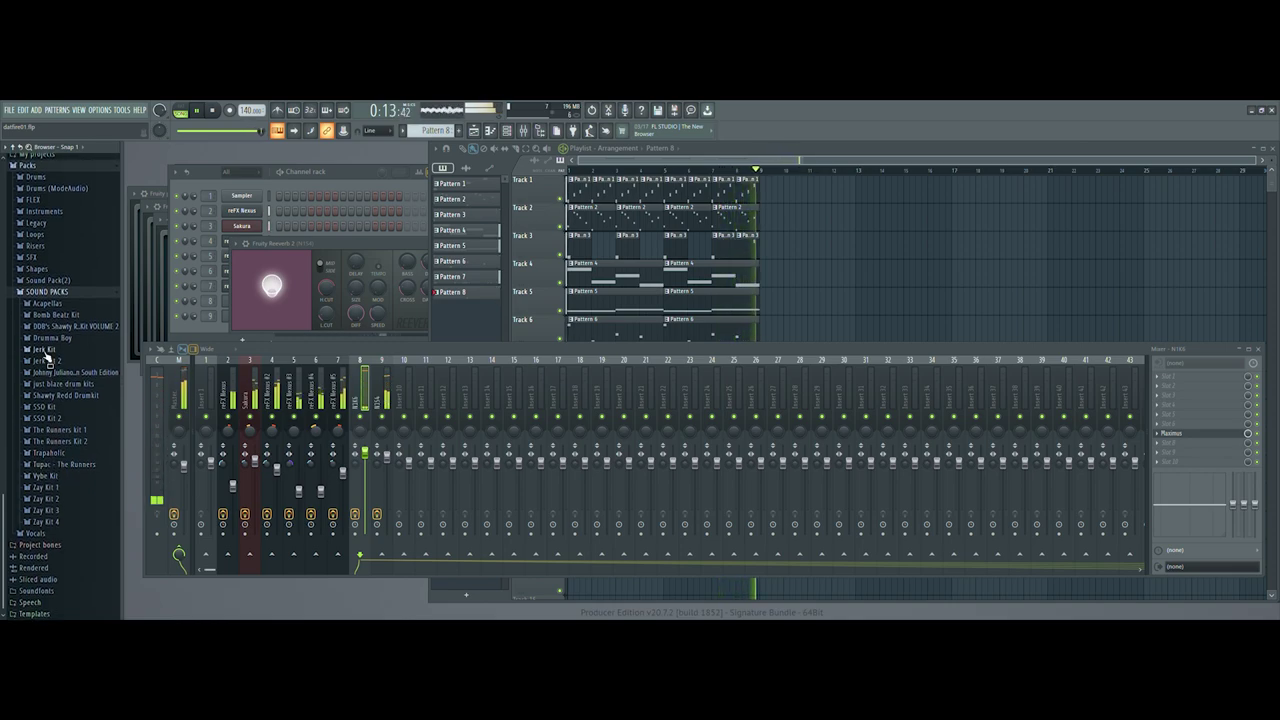
{"action": "left_click", "coordinate": [53, 340]}
{"action": "left_click", "coordinate": [46, 350]}
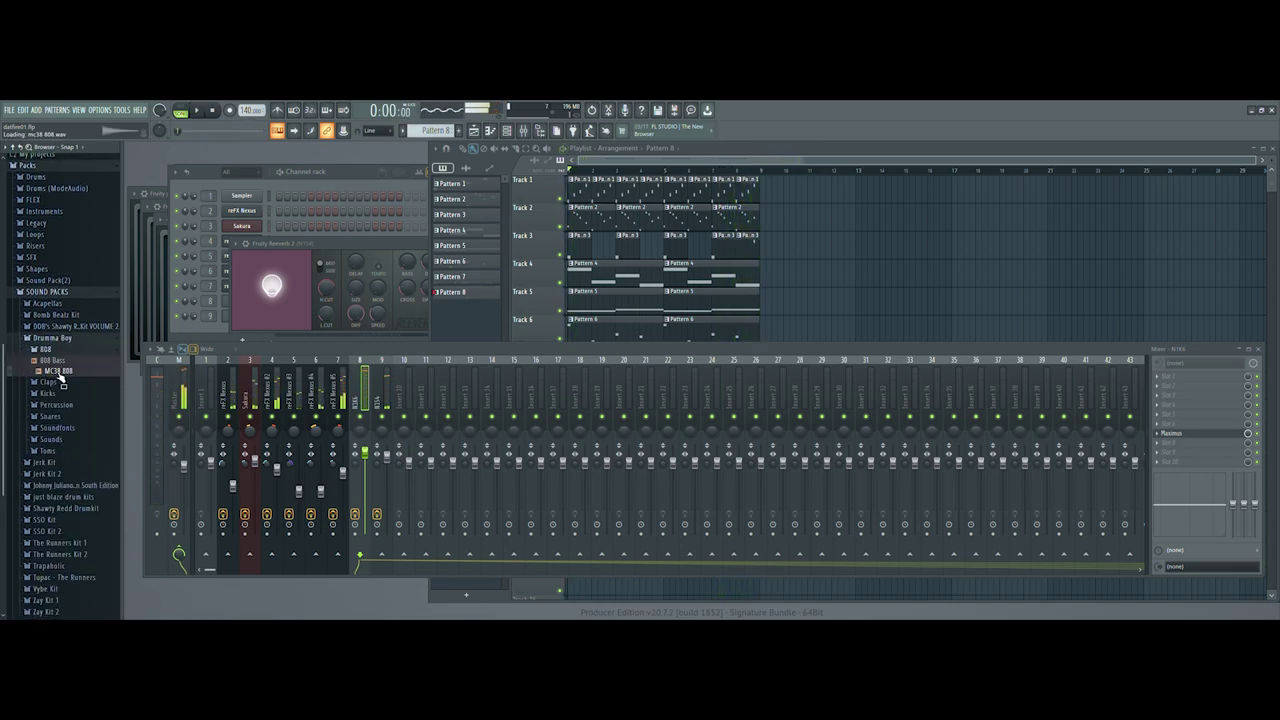
{"action": "left_click", "coordinate": [305, 187]}
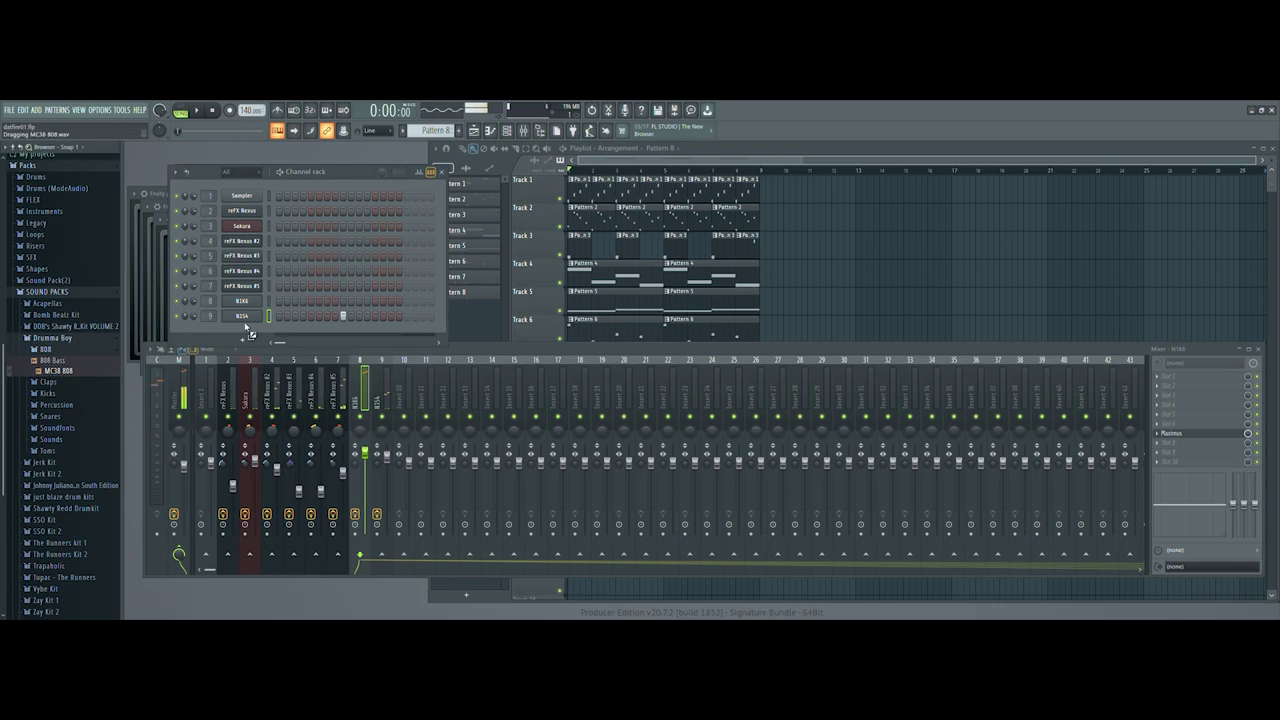
{"action": "left_click_drag", "start_coordinate": [248, 337], "coordinate": [251, 334]}
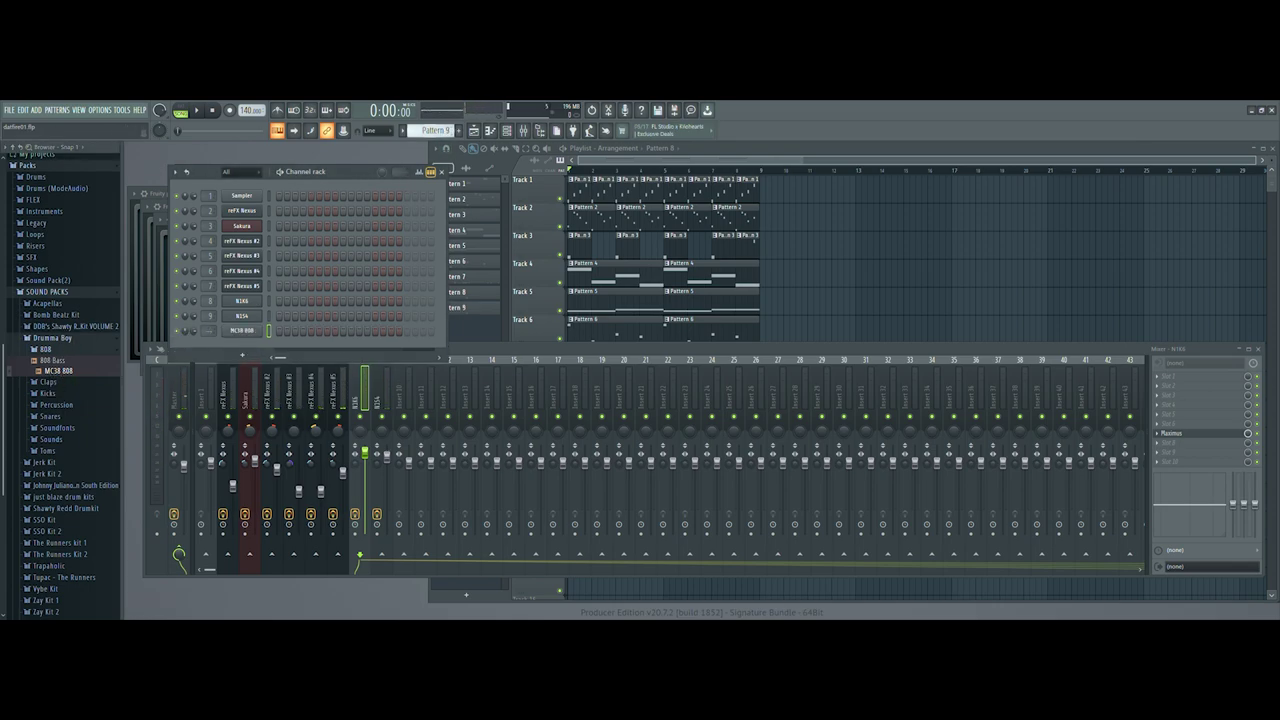
Check MC38 808's sampler settings, route the channel to mixer track 10 and add Fruity Fast Dist to that track.
{"action": "left_click", "coordinate": [250, 335]}
{"action": "left_click", "coordinate": [238, 264]}
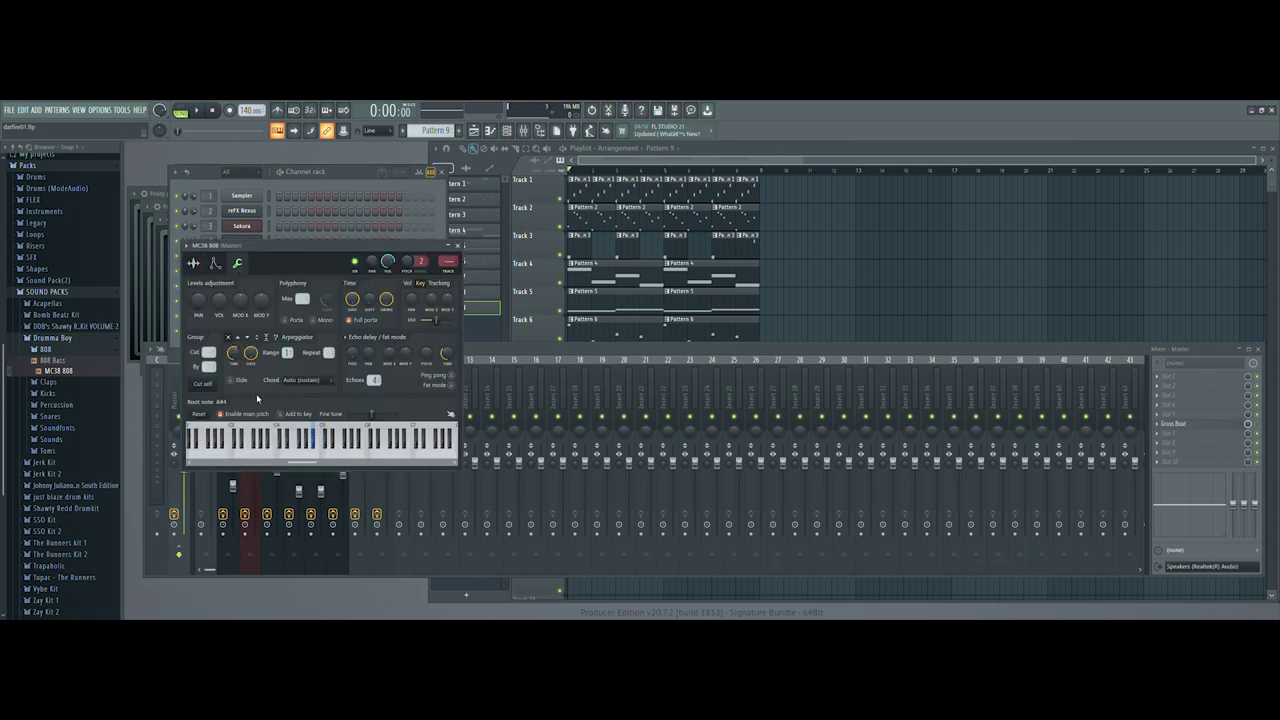
{"action": "left_click", "coordinate": [193, 264]}
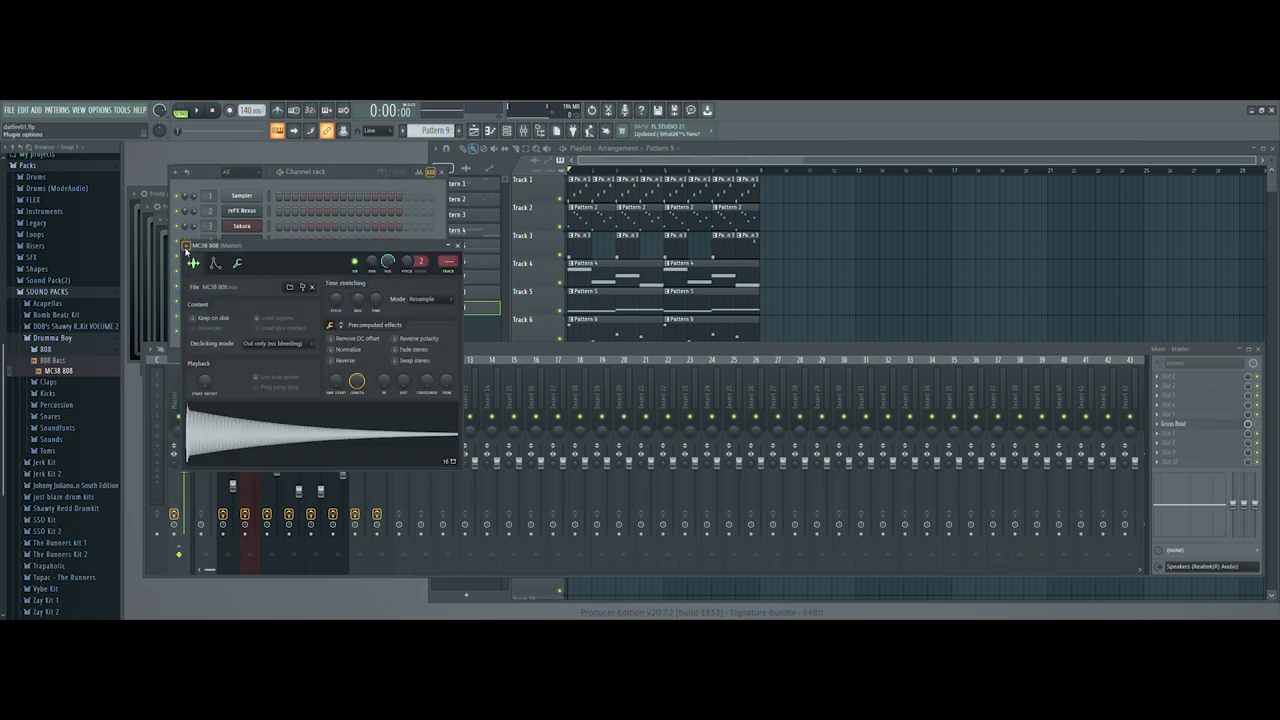
{"action": "key", "text": "ctrl+l"}
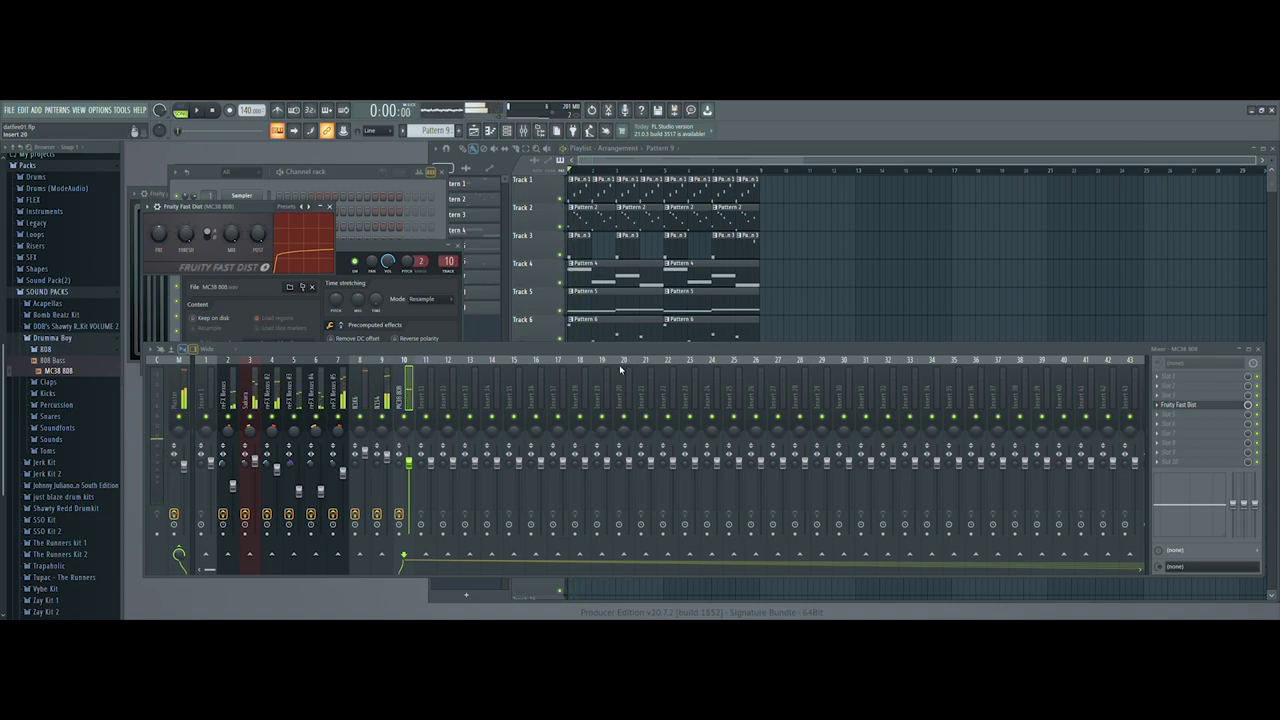
Play the arrangement, try a C5 note at the start of MC38 808's piano roll in Pattern 9, and close the piano roll.
{"action": "key", "text": "space"}
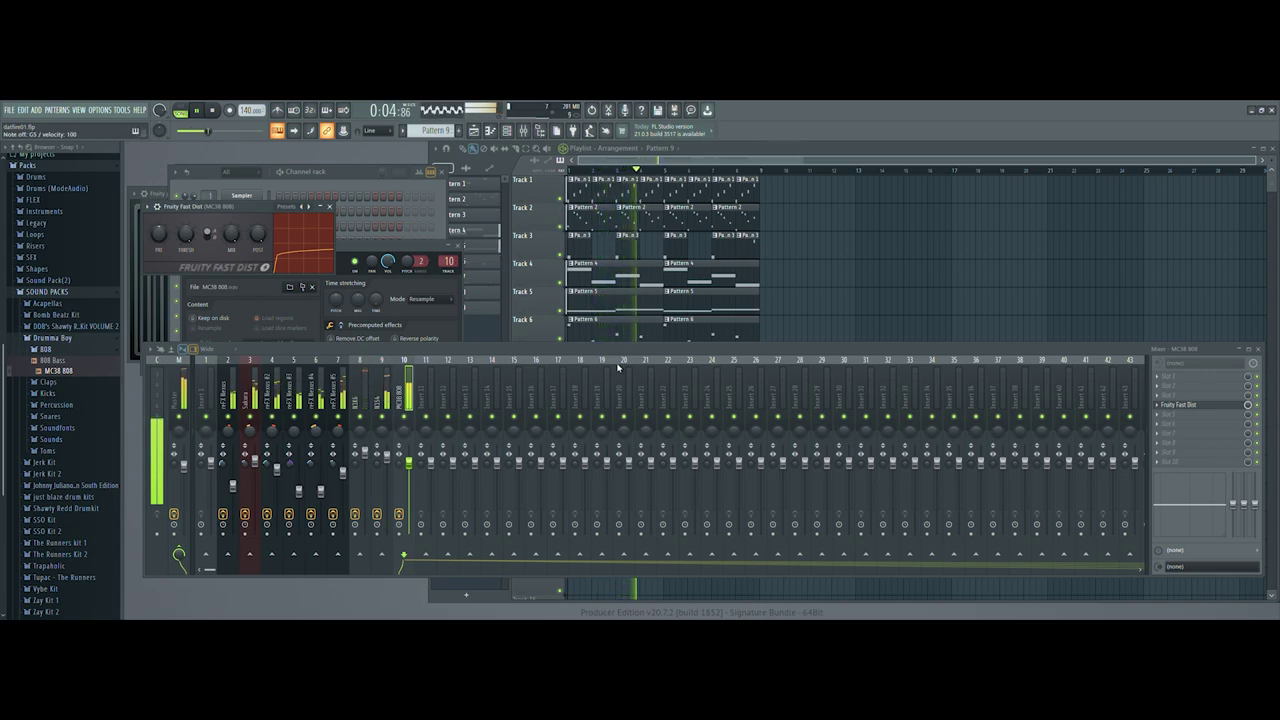
{"action": "key", "text": "space"}
{"action": "left_click", "coordinate": [356, 188]}
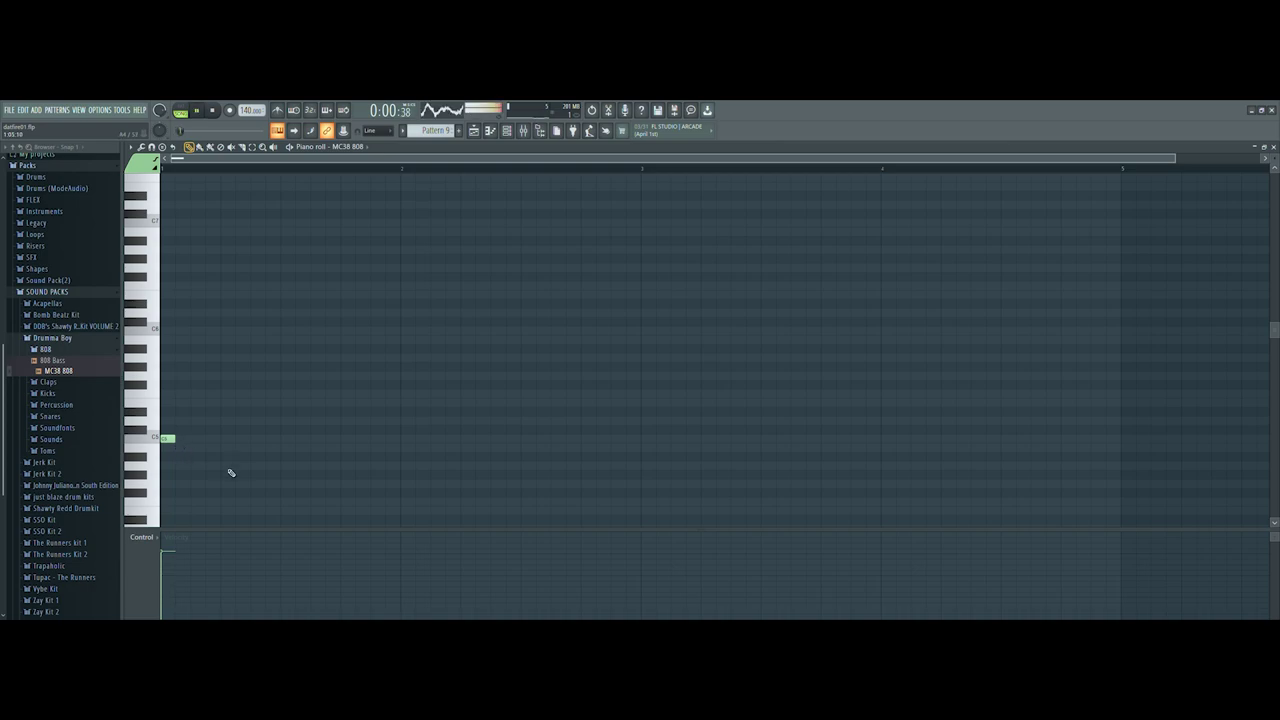
{"action": "left_click", "coordinate": [1274, 148]}
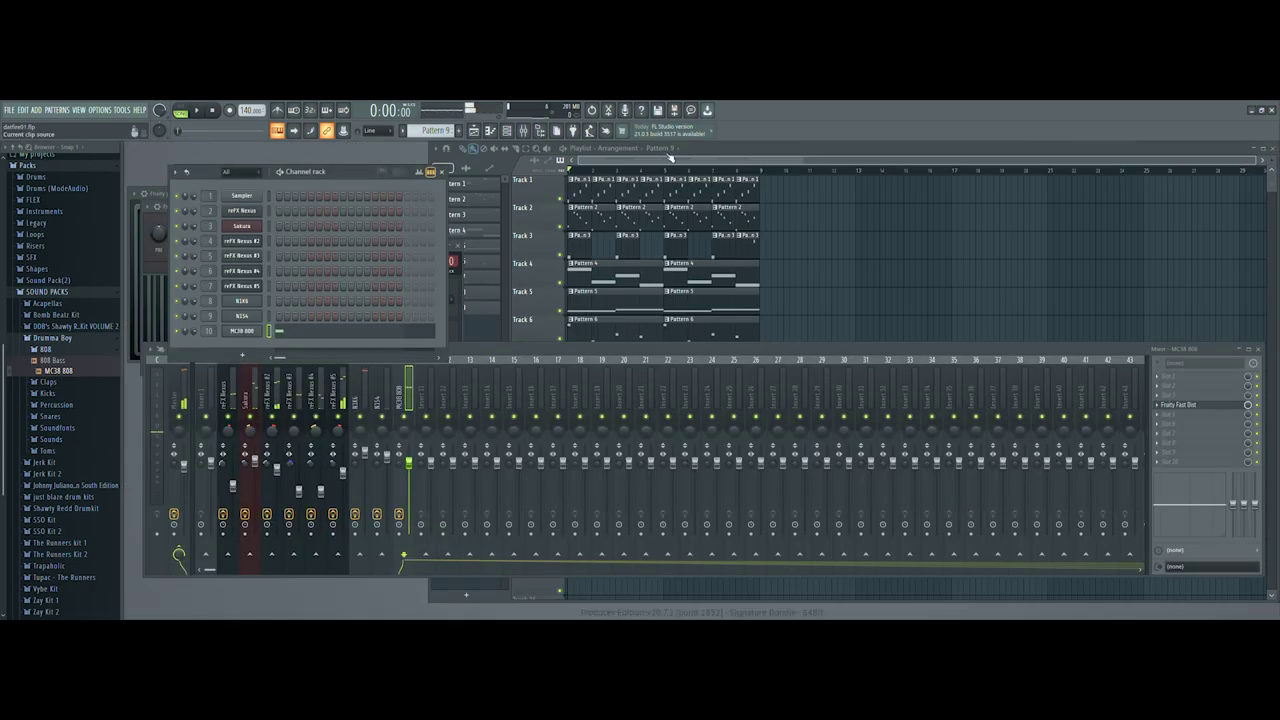
Reopen MC38 808's piano roll and try D#5 and C5 notes in bar 1 of Pattern 9 against playback.
{"action": "left_click", "coordinate": [600, 341]}
{"action": "key", "text": "F7"}
{"action": "key", "text": "space"}
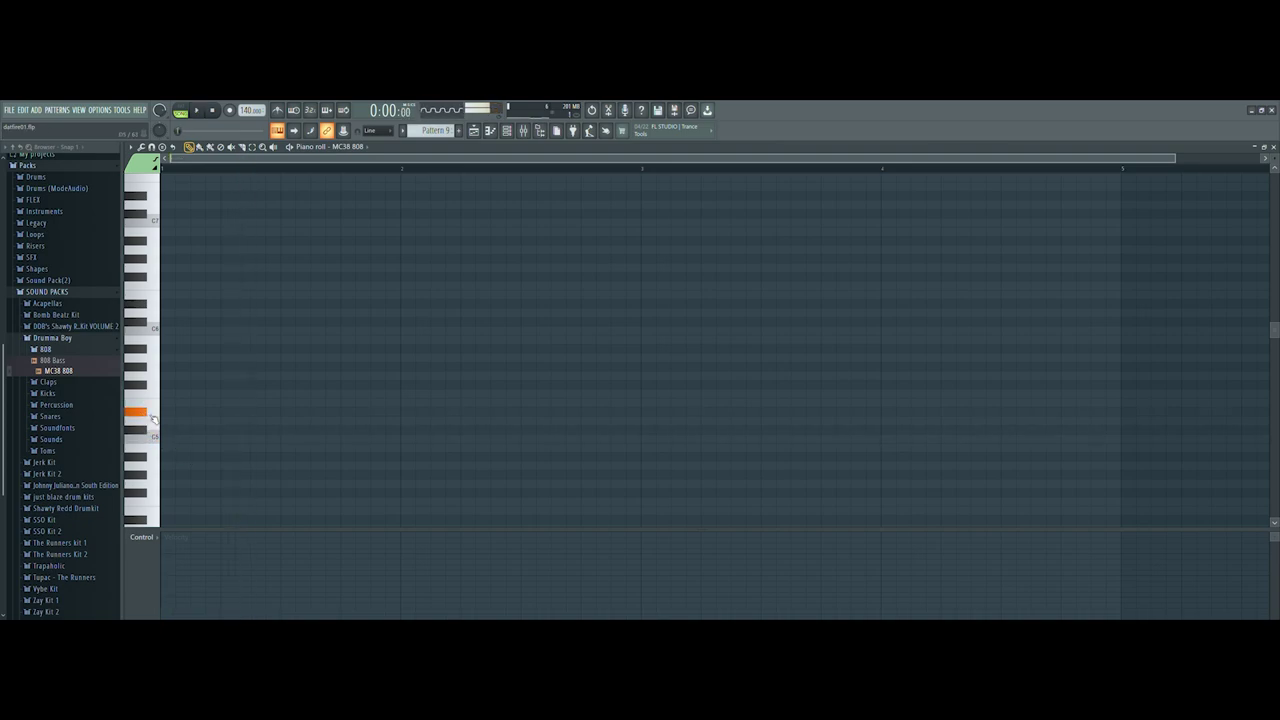
{"action": "key", "text": "space"}
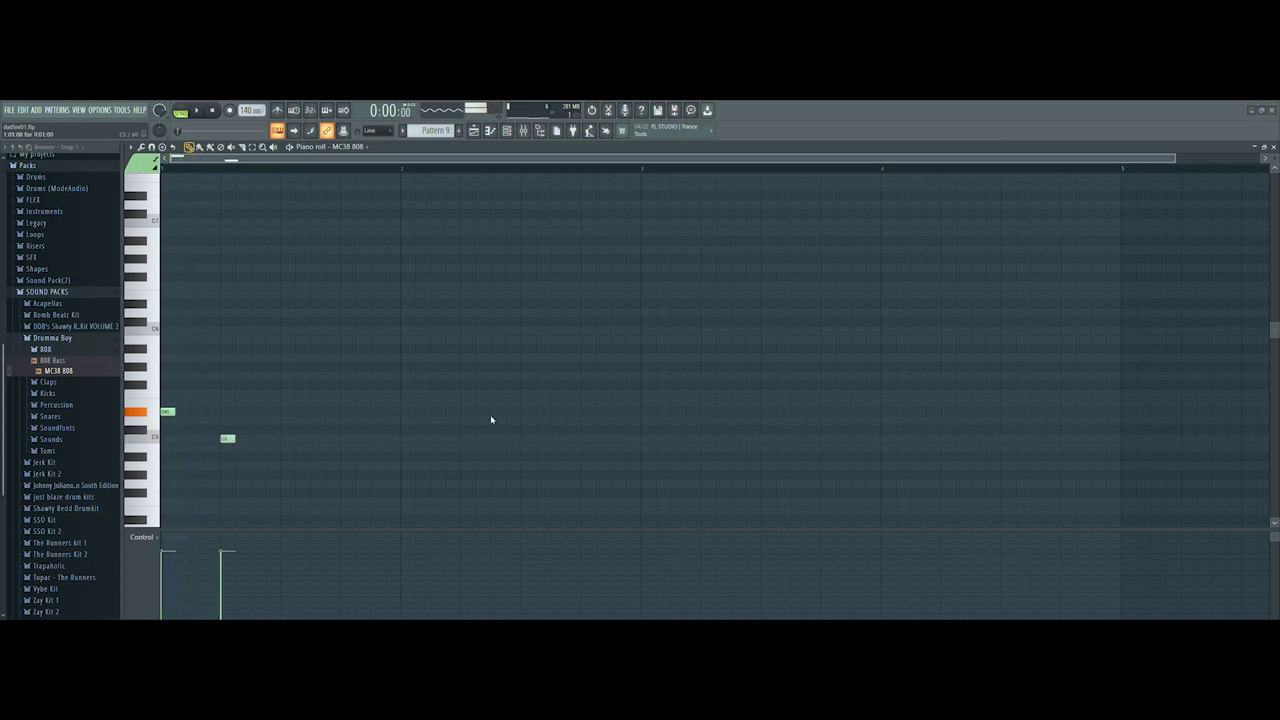
{"action": "key", "text": "space"}
{"action": "key", "text": "space"}
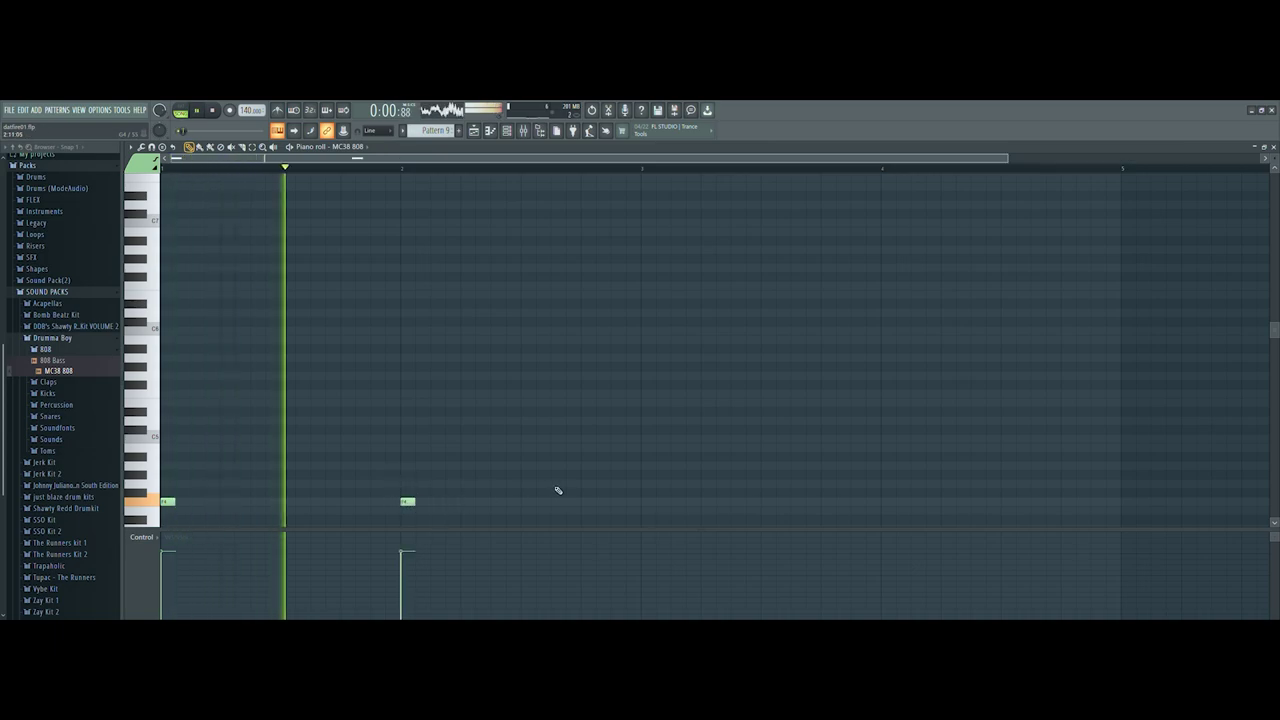
Try an F4 note midway through bar 2 for MC38 808, close the piano roll and clear the start of playlist Track 9.
{"action": "right_click", "coordinate": [408, 503]}
{"action": "key", "text": "space"}
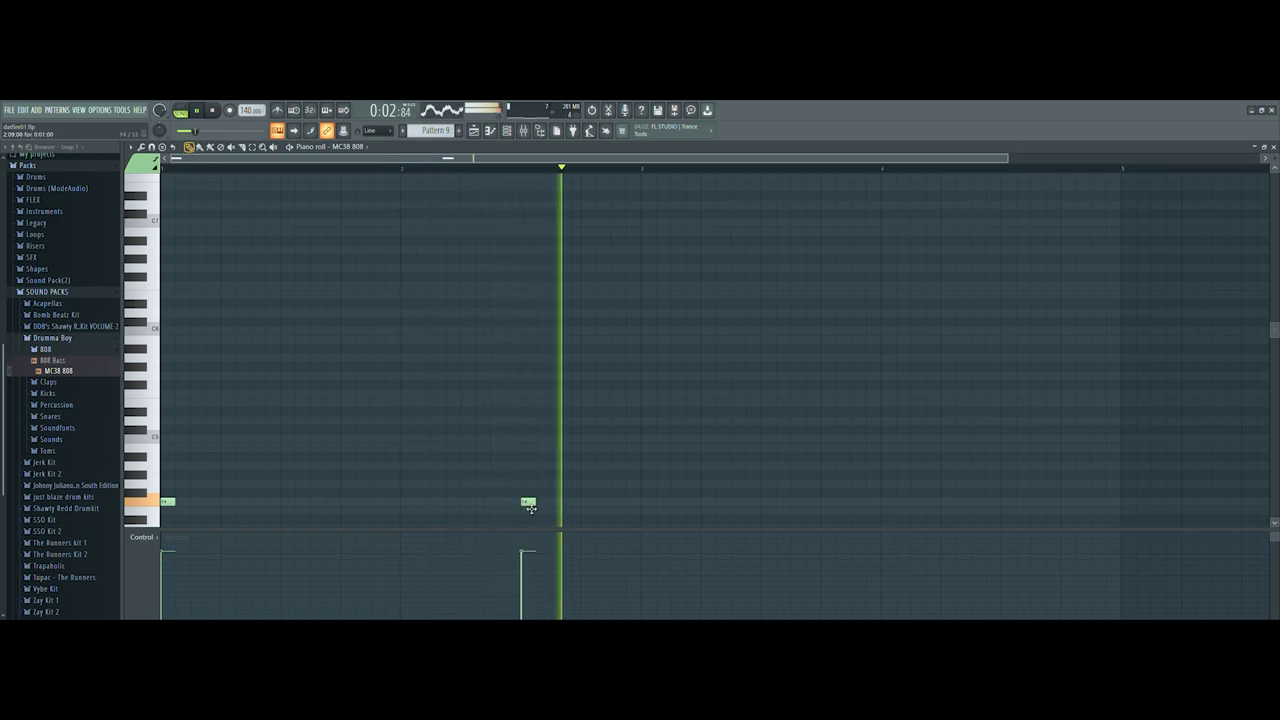
{"action": "key", "text": "space"}
{"action": "key", "text": "space"}
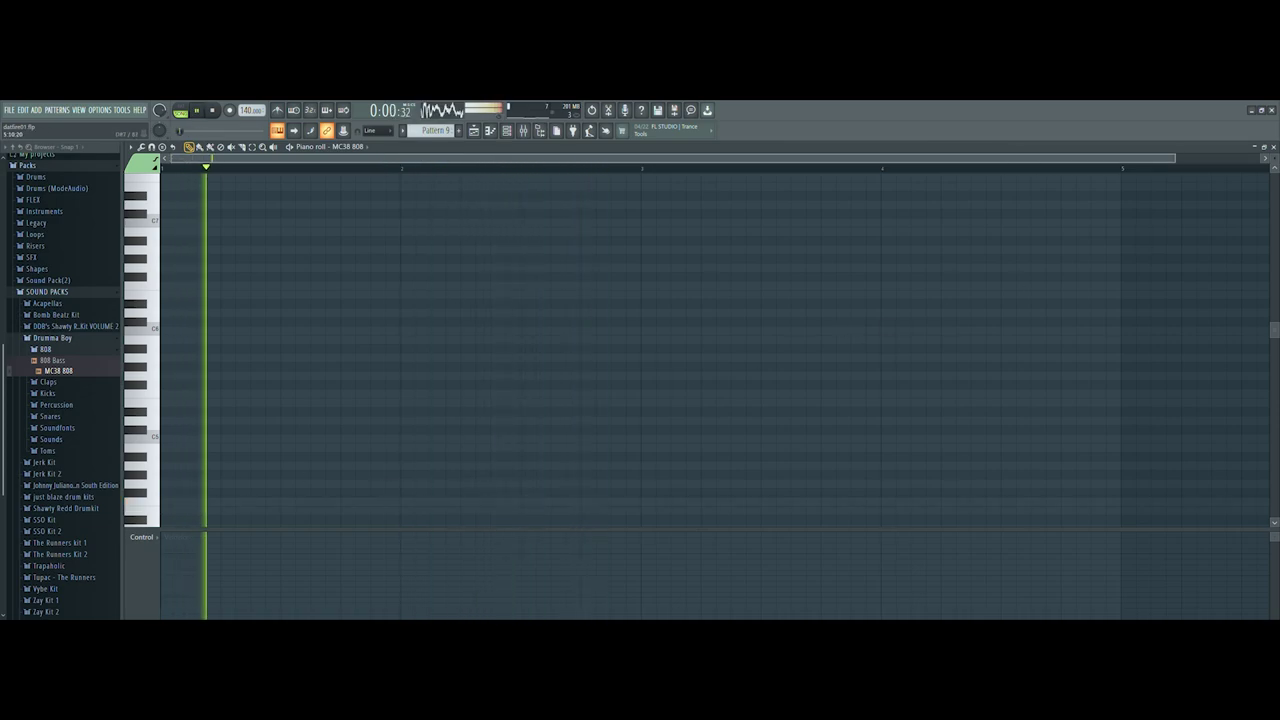
{"action": "left_click", "coordinate": [1273, 147]}
{"action": "key", "text": "space"}
{"action": "right_click", "coordinate": [581, 414]}
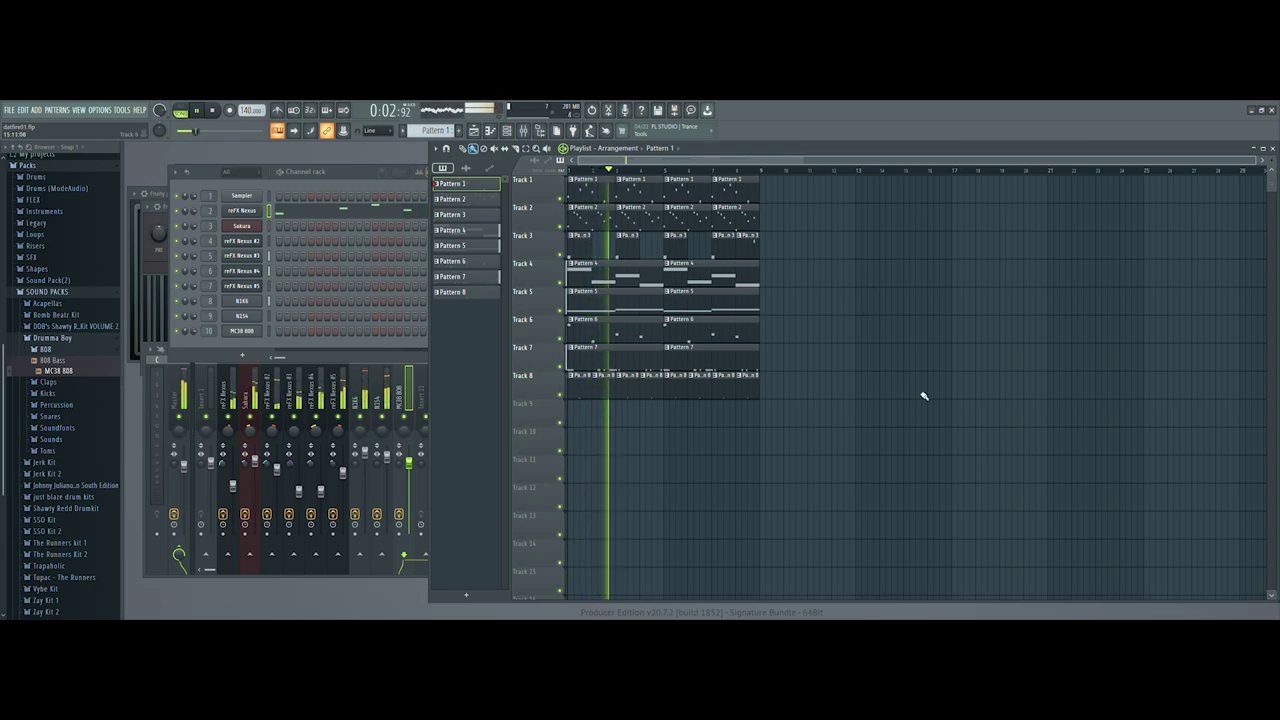
Stop playback, duplicate all eight bars of playlist clips so the copy starts at bar 9, and select every clip.
{"action": "key", "text": "space"}
{"action": "key", "text": "ctrl+a"}
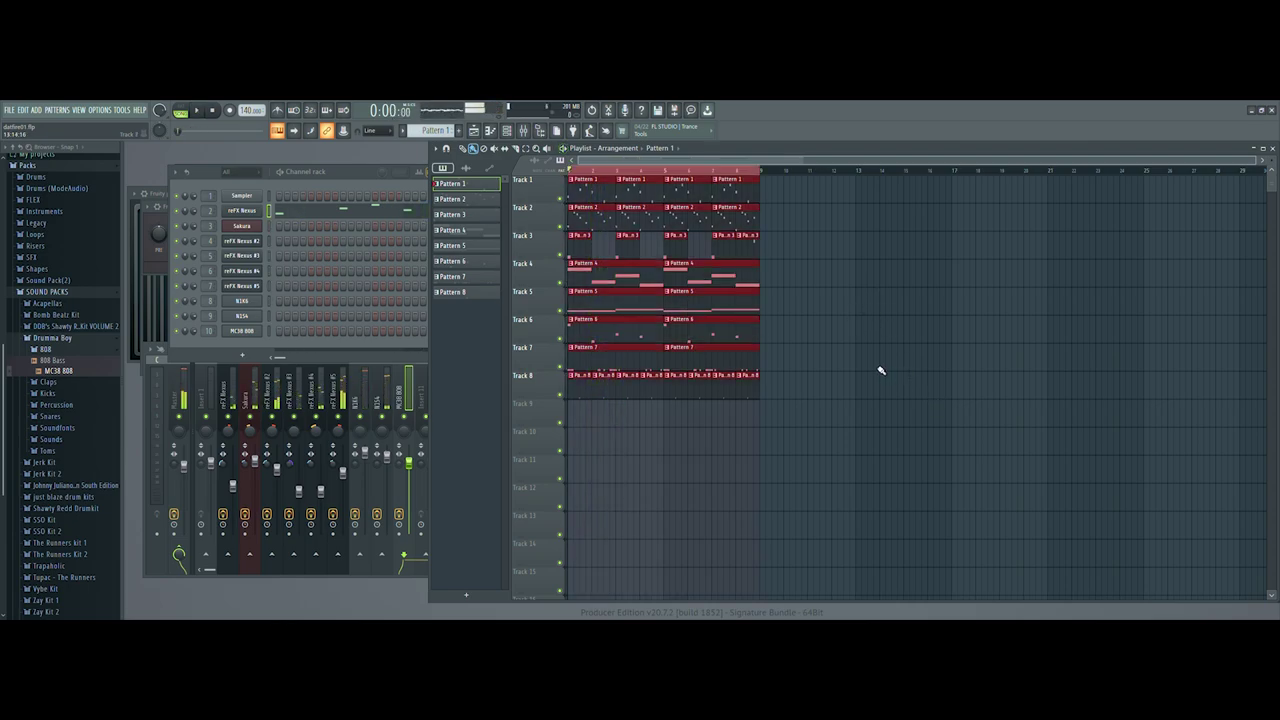
{"action": "left_click_drag", "start_coordinate": [635, 232], "coordinate": [829, 236]}
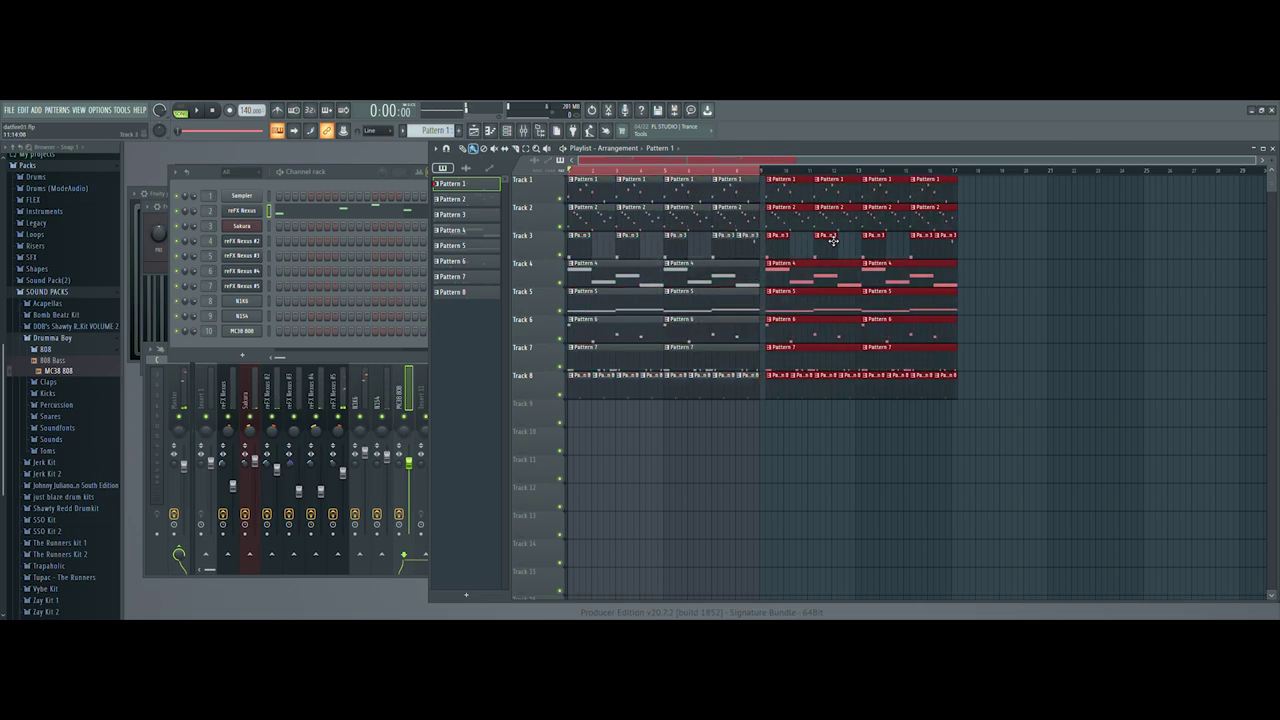
{"action": "left_click", "coordinate": [989, 432], "text": "ctrl"}
{"action": "key", "text": "ctrl+a"}
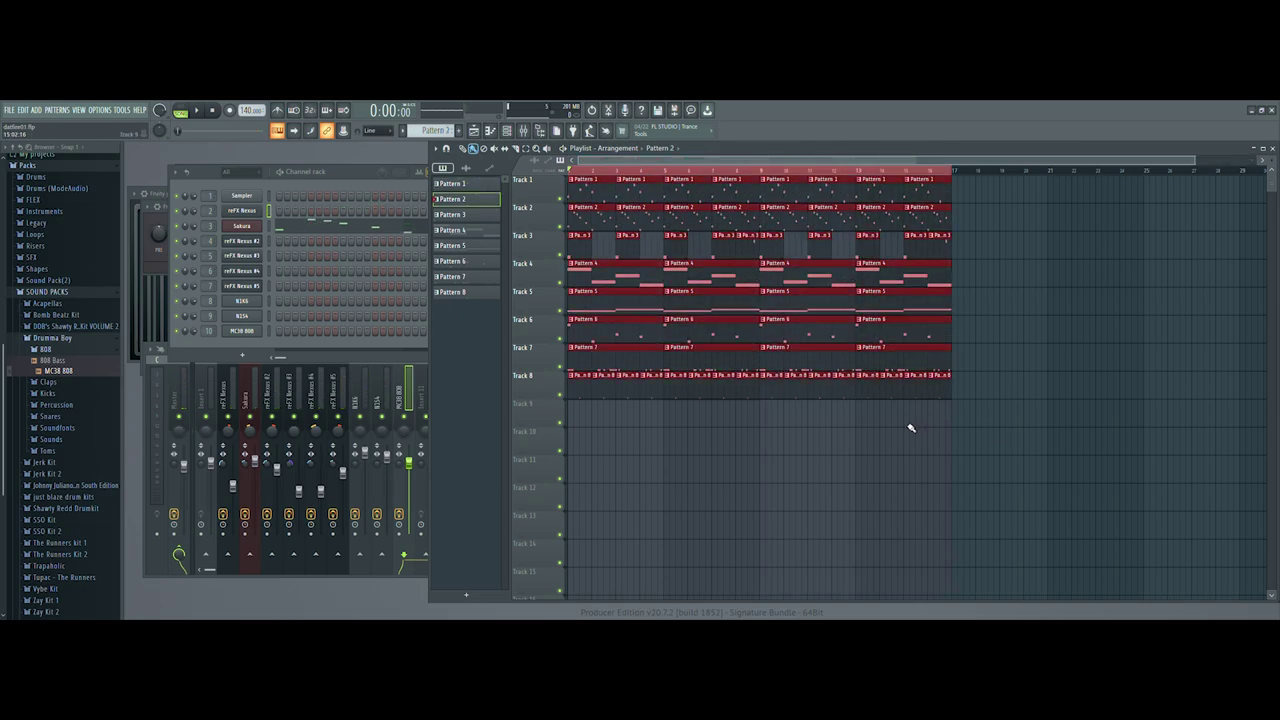
Duplicate all 16 bars of playlist clips so the copy starts at bar 17, and clear the clip and time selections.
{"action": "left_click_drag", "start_coordinate": [685, 250], "coordinate": [1043, 232]}
{"action": "left_click", "coordinate": [932, 461], "text": "ctrl"}
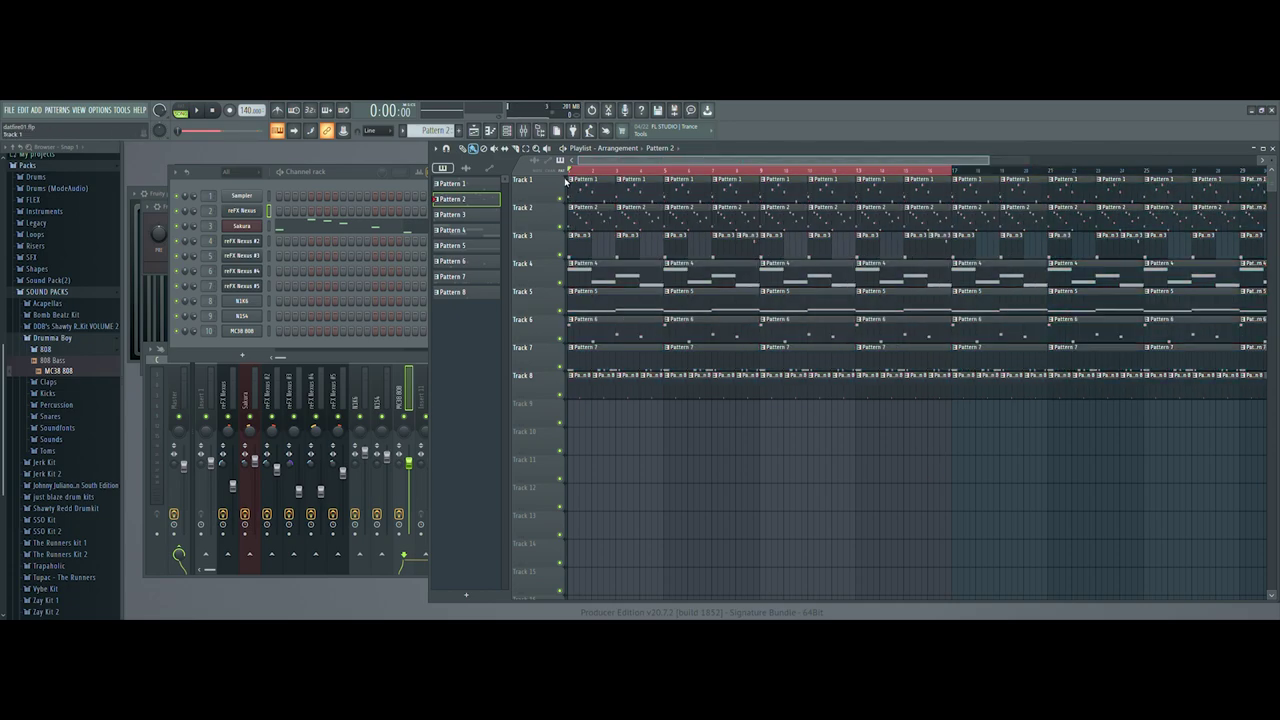
{"action": "left_click", "coordinate": [572, 172]}
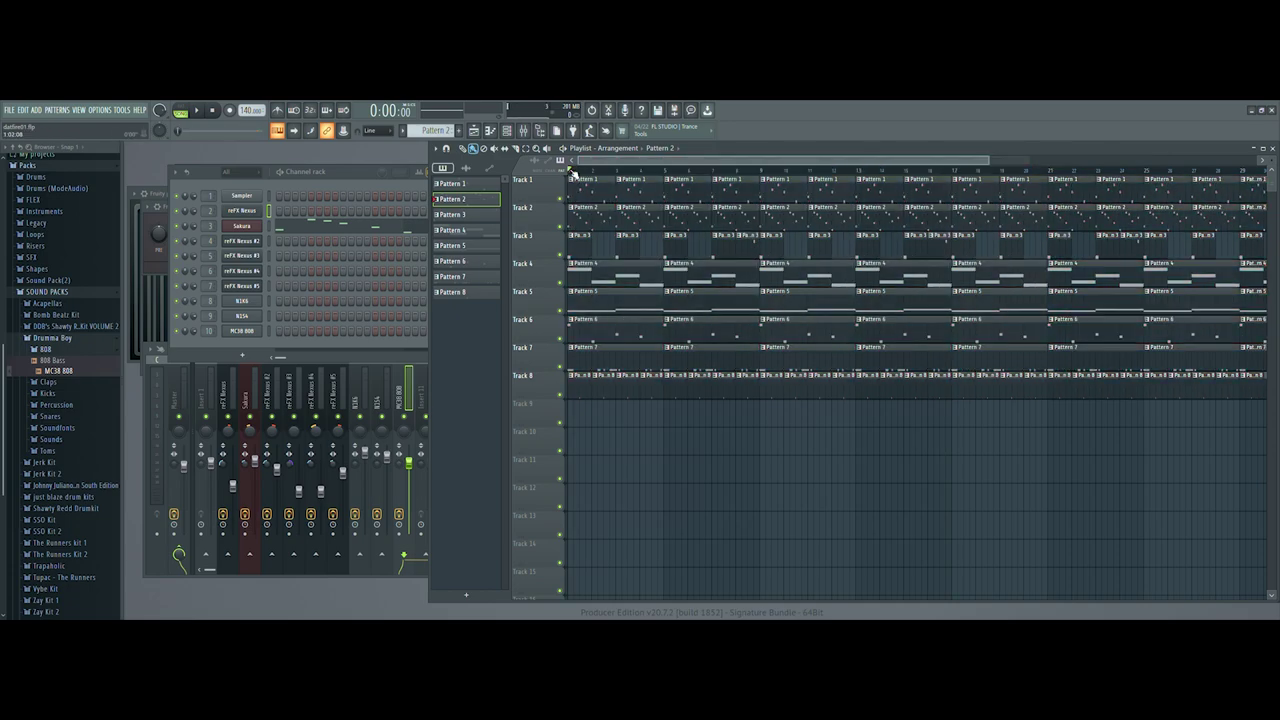
Delete the Pattern 5, 6, 7, 8 and Pattern 1 clips from bars 1 to 16 while playing the arrangement.
{"action": "right_click", "coordinate": [582, 368]}
{"action": "left_click_drag", "start_coordinate": [932, 391], "coordinate": [590, 386]}
{"action": "mouse_move", "coordinate": [596, 340]}
{"action": "left_mouse_down"}
{"action": "mouse_move", "coordinate": [900, 337]}
{"action": "mouse_move", "coordinate": [749, 300]}
{"action": "mouse_move", "coordinate": [578, 292]}
{"action": "left_mouse_up"}
{"action": "key", "text": "space"}
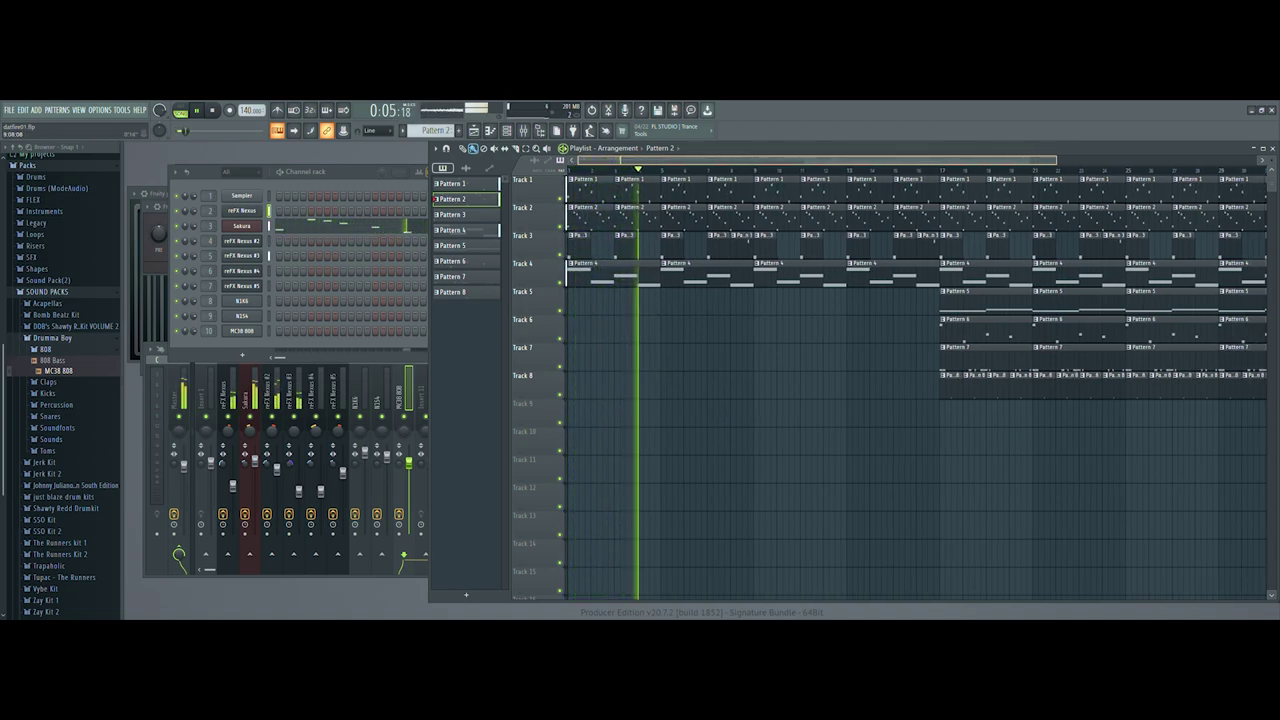
{"action": "scroll", "coordinate": [787, 157], "scroll_direction": "down", "scroll_amount": 3}
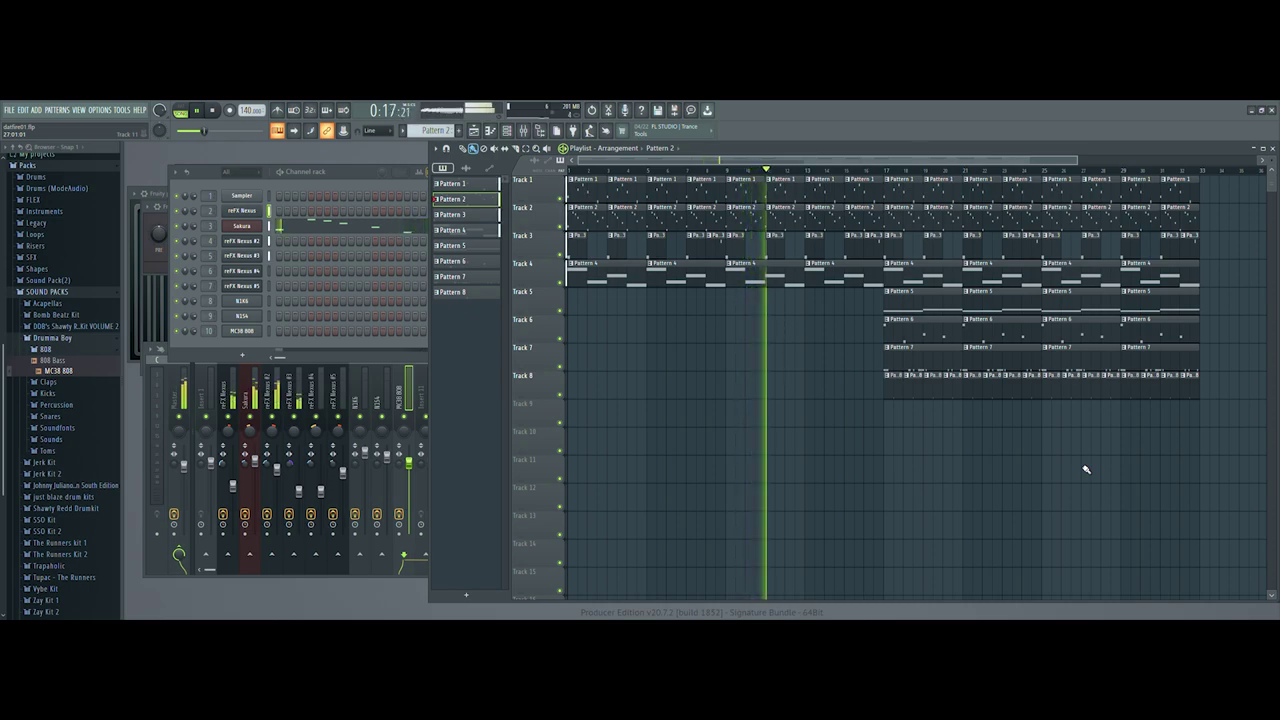
{"action": "left_click_drag", "start_coordinate": [857, 188], "coordinate": [585, 192]}
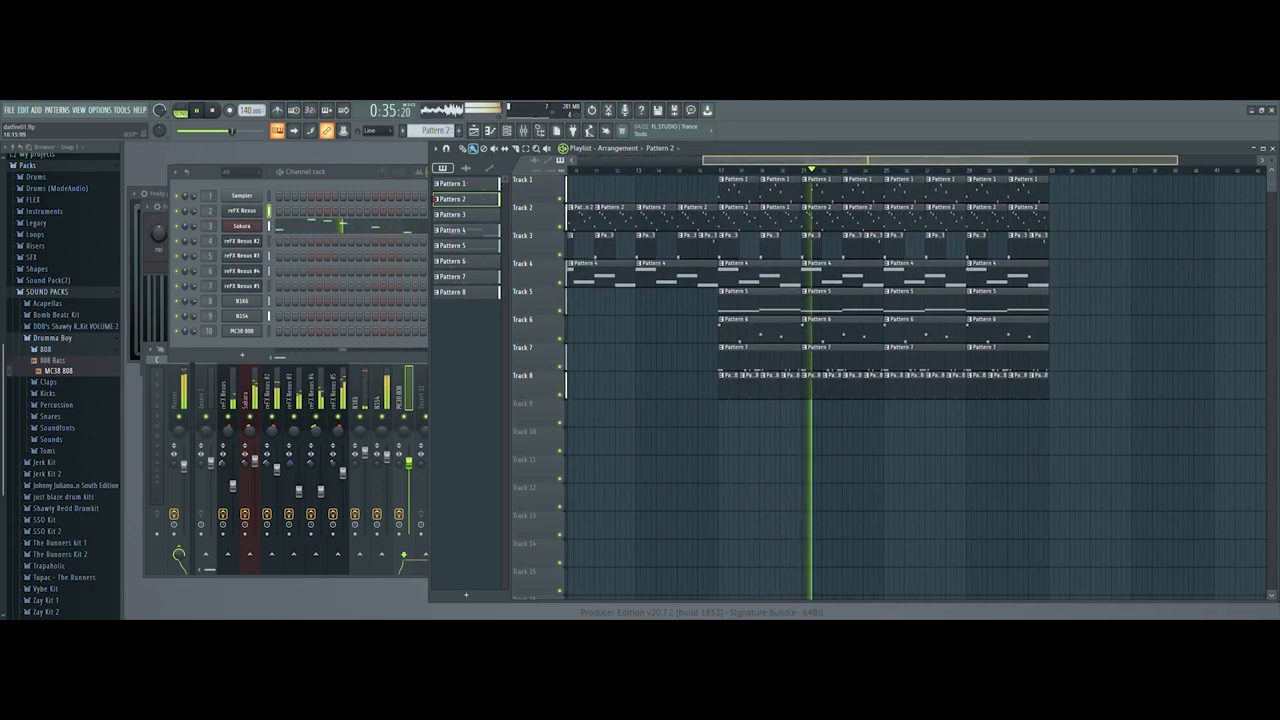
Move Track 1's Pattern 1 clips from bar 17 to bar 33 and duplicate the other tracks' bars 17 to 32 there.
{"action": "left_click_drag", "start_coordinate": [713, 195], "coordinate": [1078, 200]}
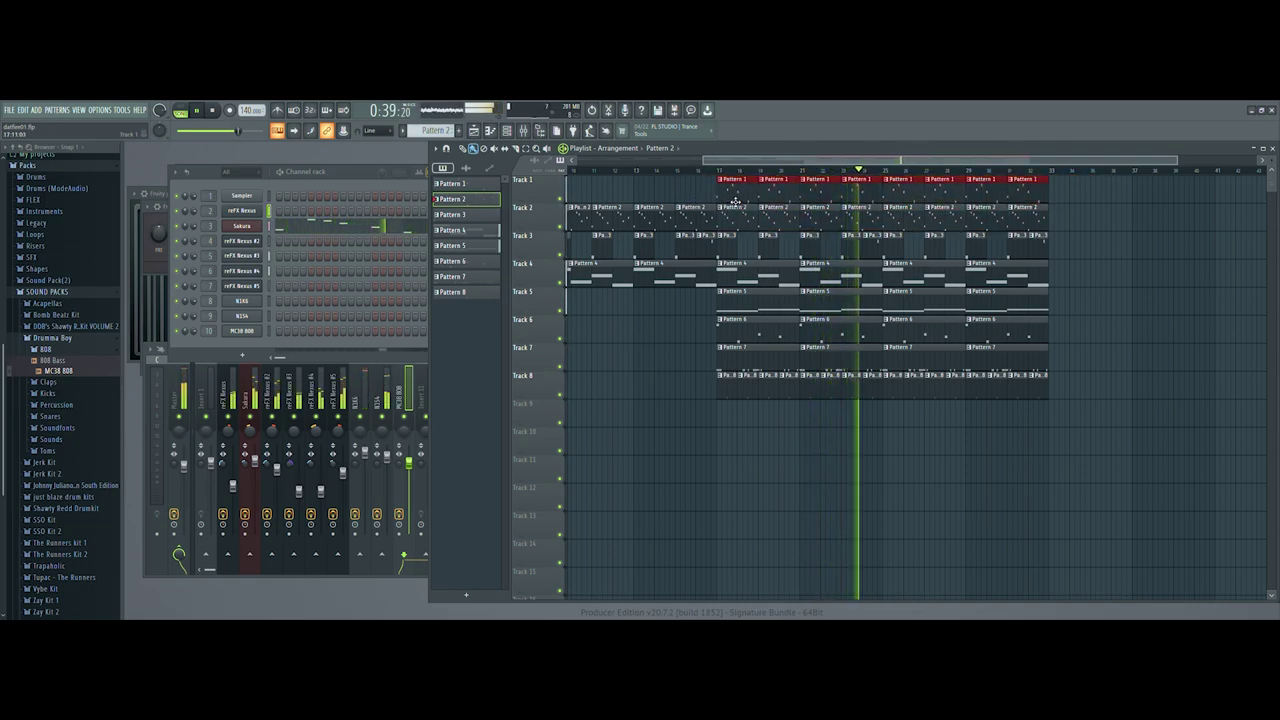
{"action": "left_click_drag", "start_coordinate": [734, 202], "coordinate": [1080, 209]}
{"action": "left_click_drag", "start_coordinate": [1100, 451], "coordinate": [1224, 240]}
{"action": "left_click", "coordinate": [950, 452]}
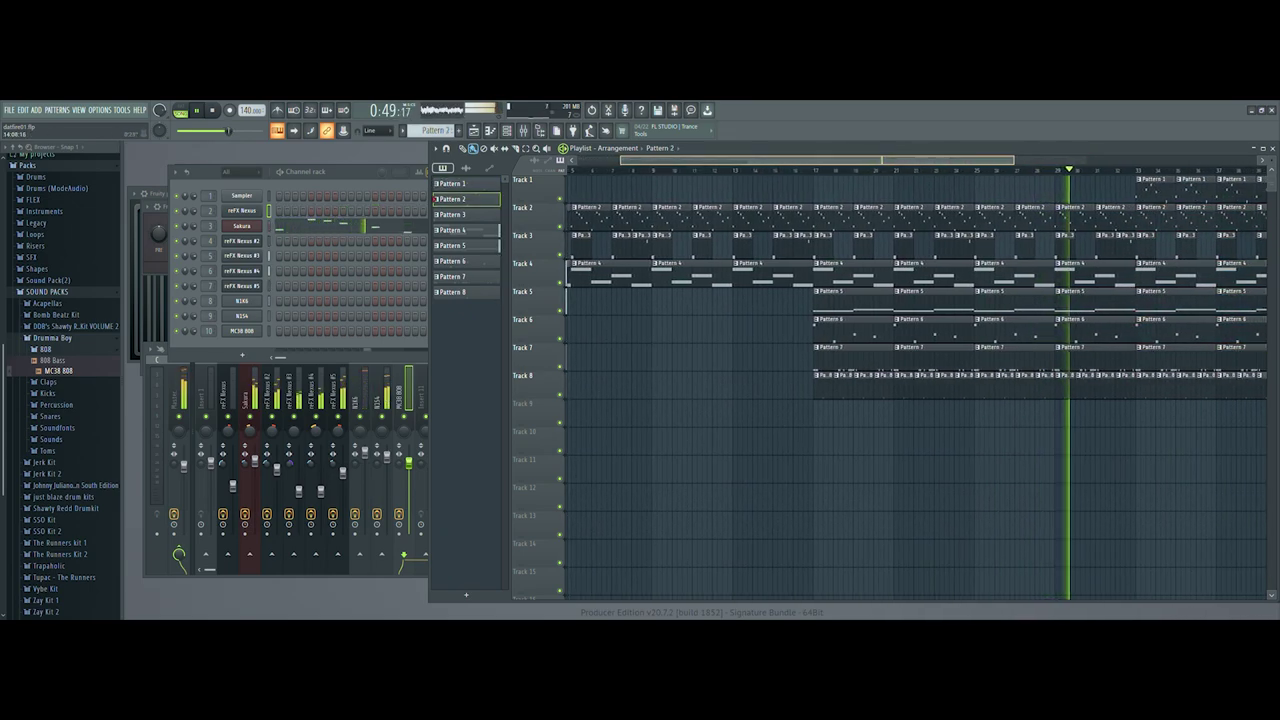
Delete the Pattern 2 clips on Track 2 from bar 33 onward, play that section and save the project.
{"action": "scroll", "coordinate": [825, 160], "scroll_direction": "down", "scroll_amount": 5}
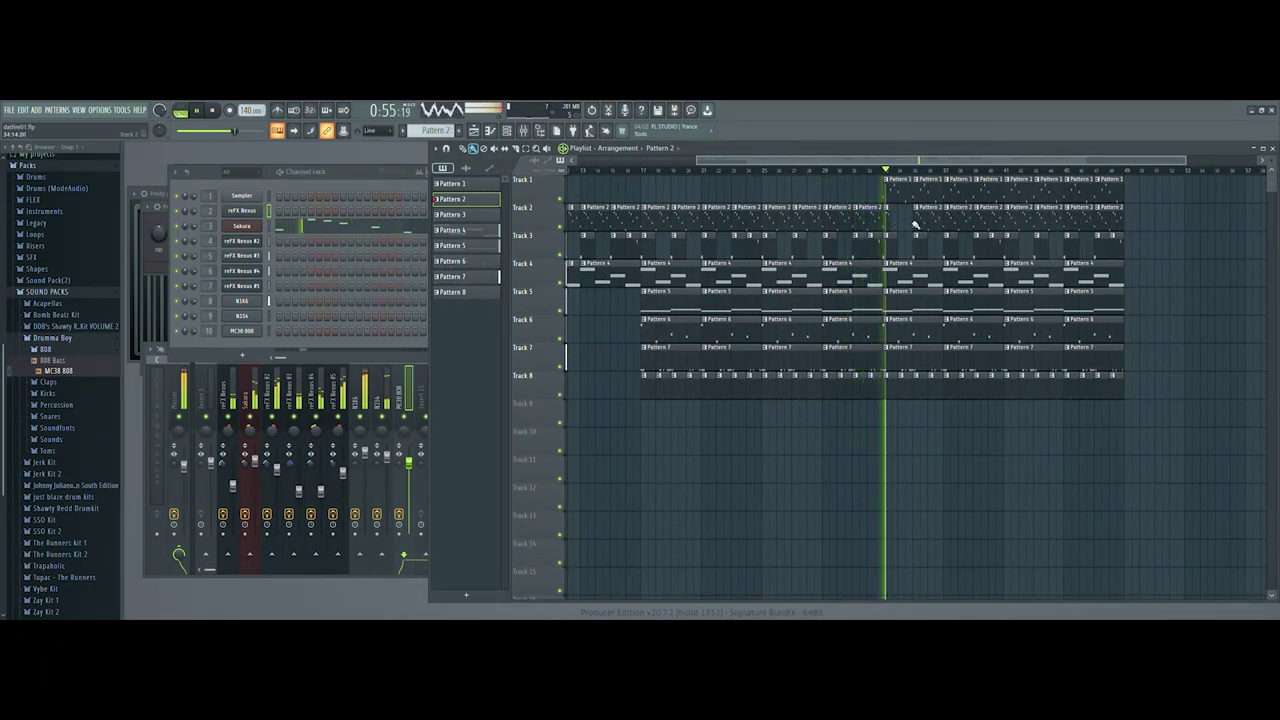
{"action": "left_click_drag", "start_coordinate": [915, 222], "coordinate": [1133, 219]}
{"action": "key", "text": "space"}
{"action": "scroll", "coordinate": [907, 165], "scroll_direction": "up", "scroll_amount": 5}
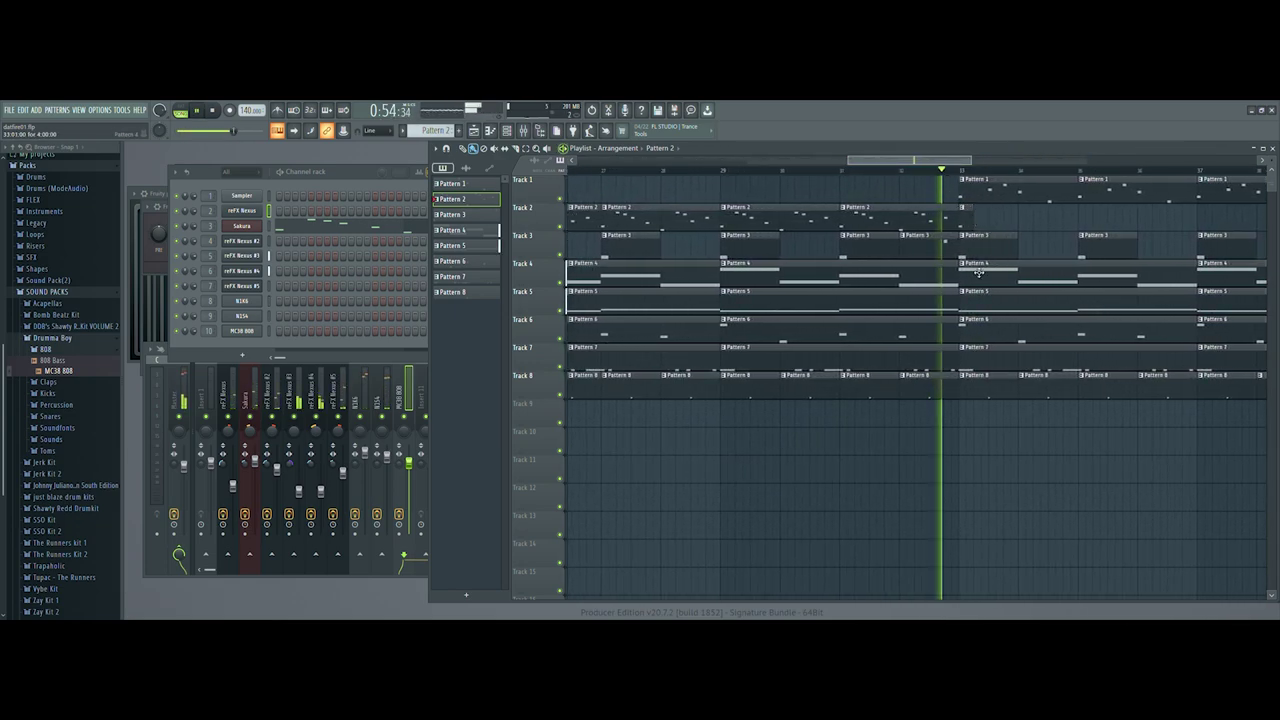
{"action": "scroll", "coordinate": [940, 163], "scroll_direction": "down", "scroll_amount": 5}
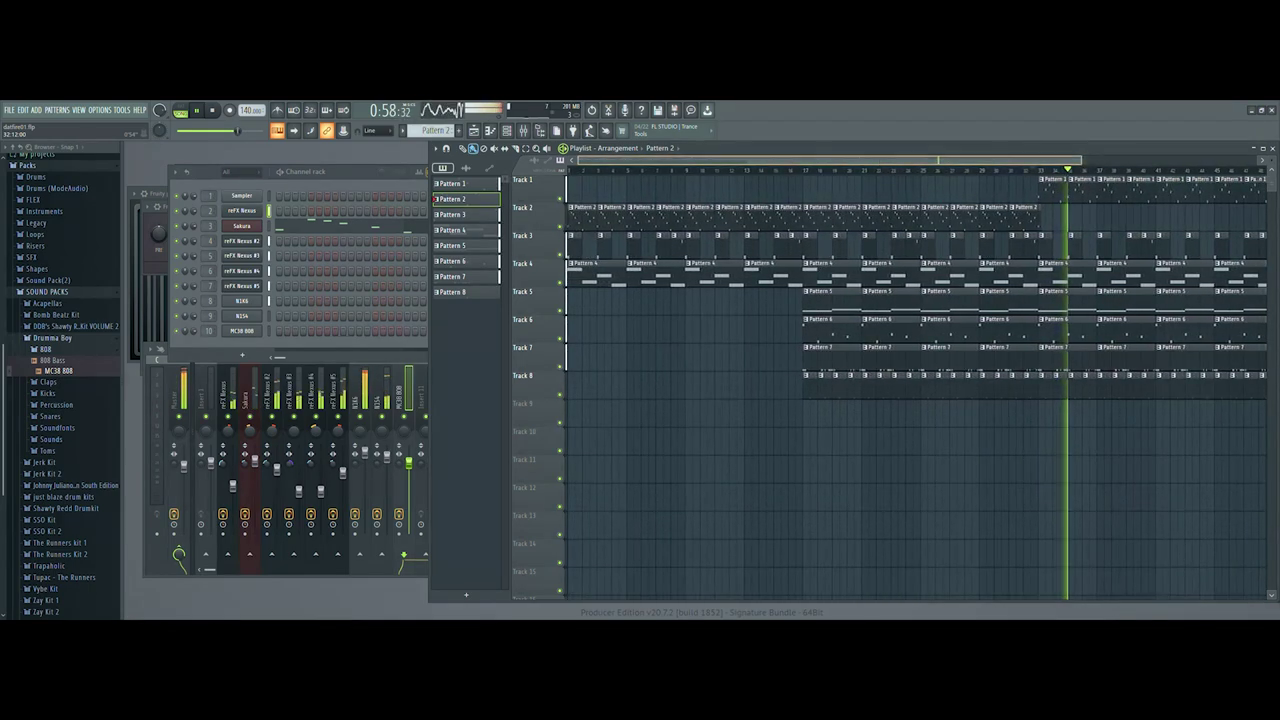
{"action": "scroll", "coordinate": [878, 160], "scroll_direction": "down", "scroll_amount": 4}
{"action": "key", "text": "ctrl+s"}
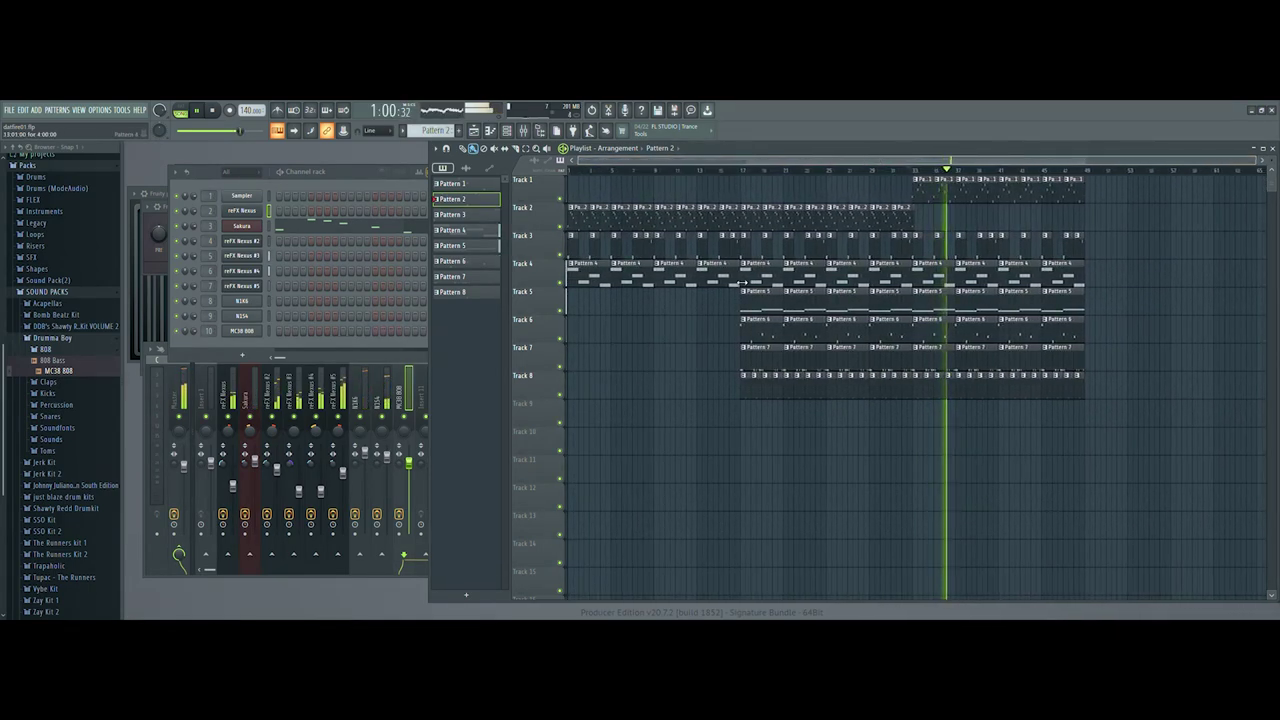
Open Pattern 1's piano roll, delete the C9 note, lower the A#8 note to F#8 and return to the playlist.
{"action": "double_click", "coordinate": [926, 197]}
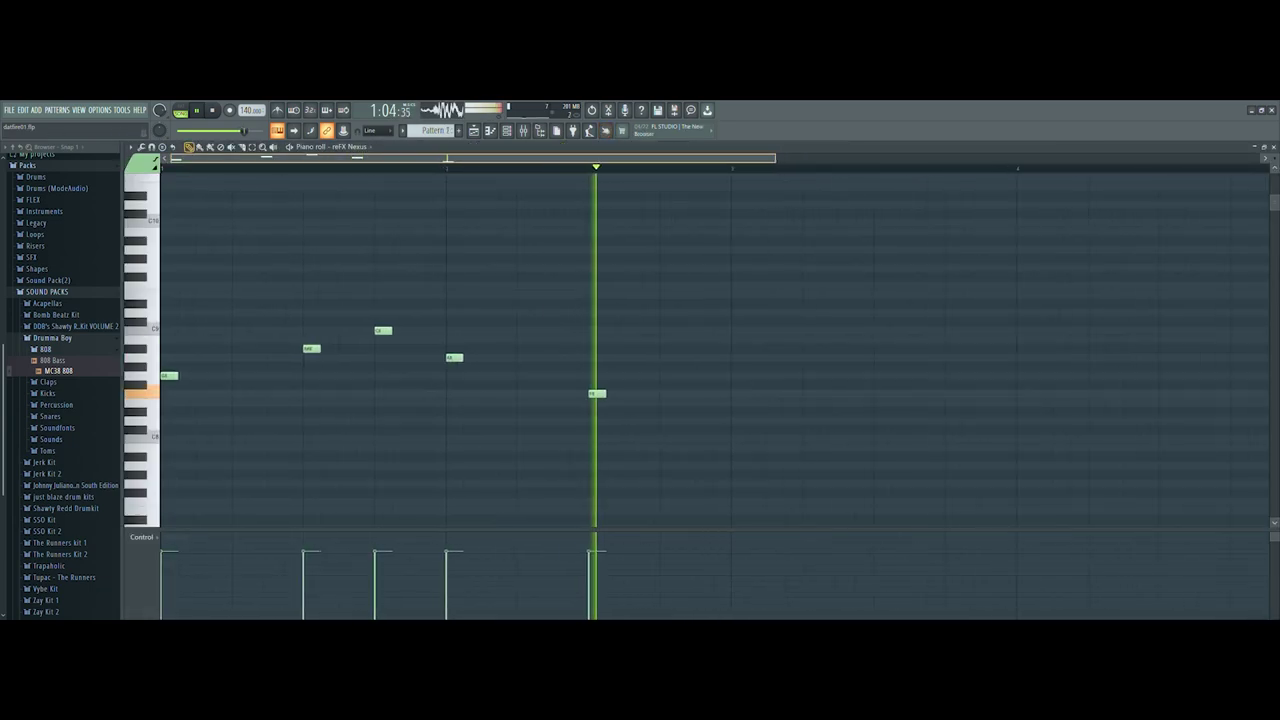
{"action": "key", "text": "space"}
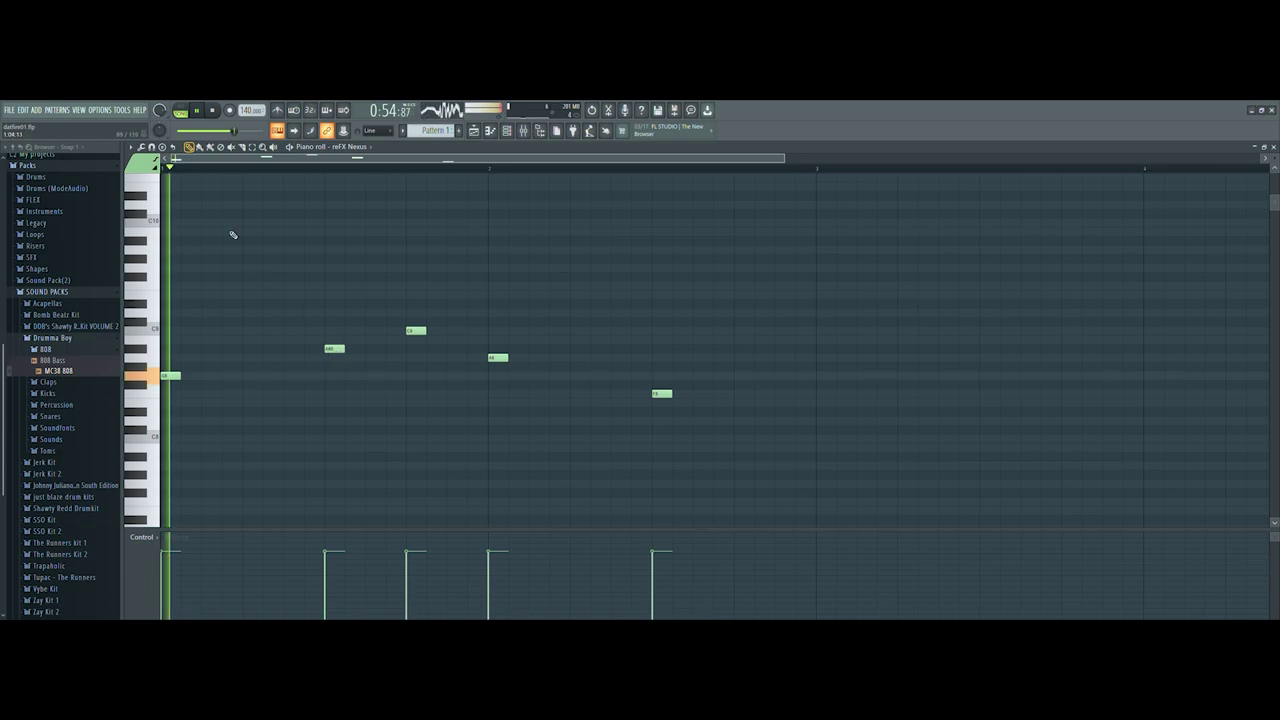
{"action": "left_click", "coordinate": [193, 111]}
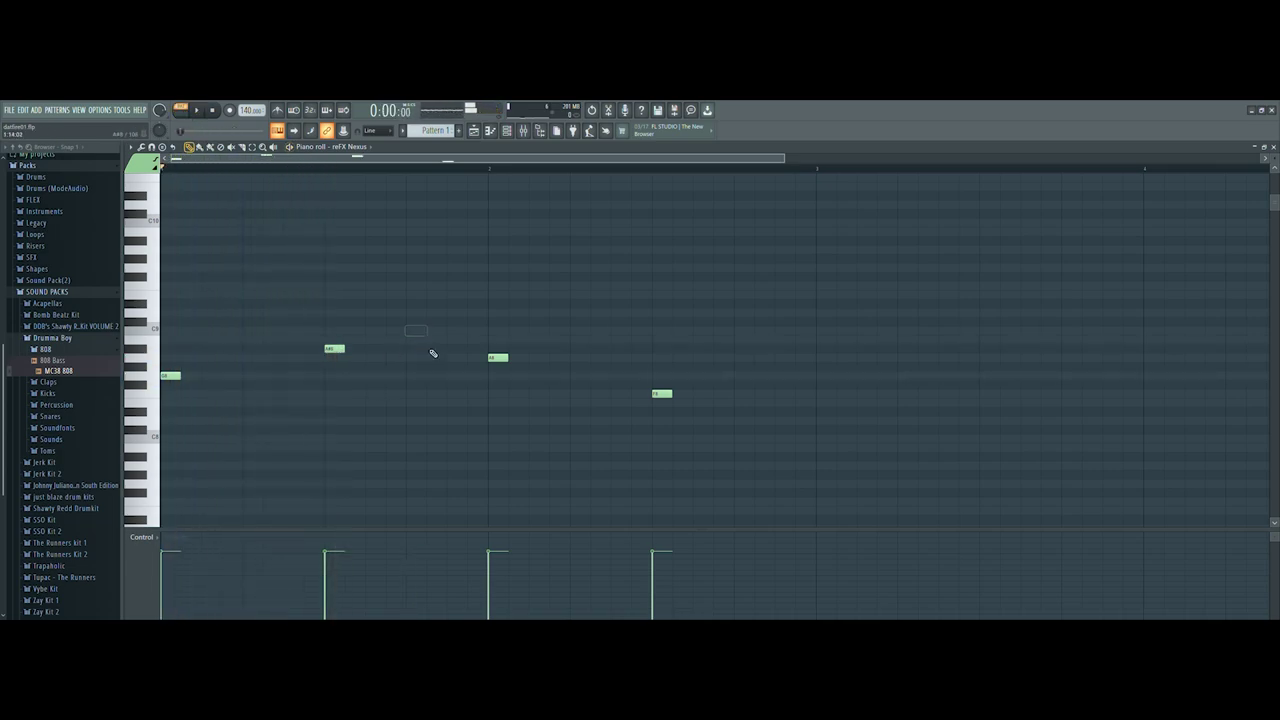
{"action": "key", "text": "space"}
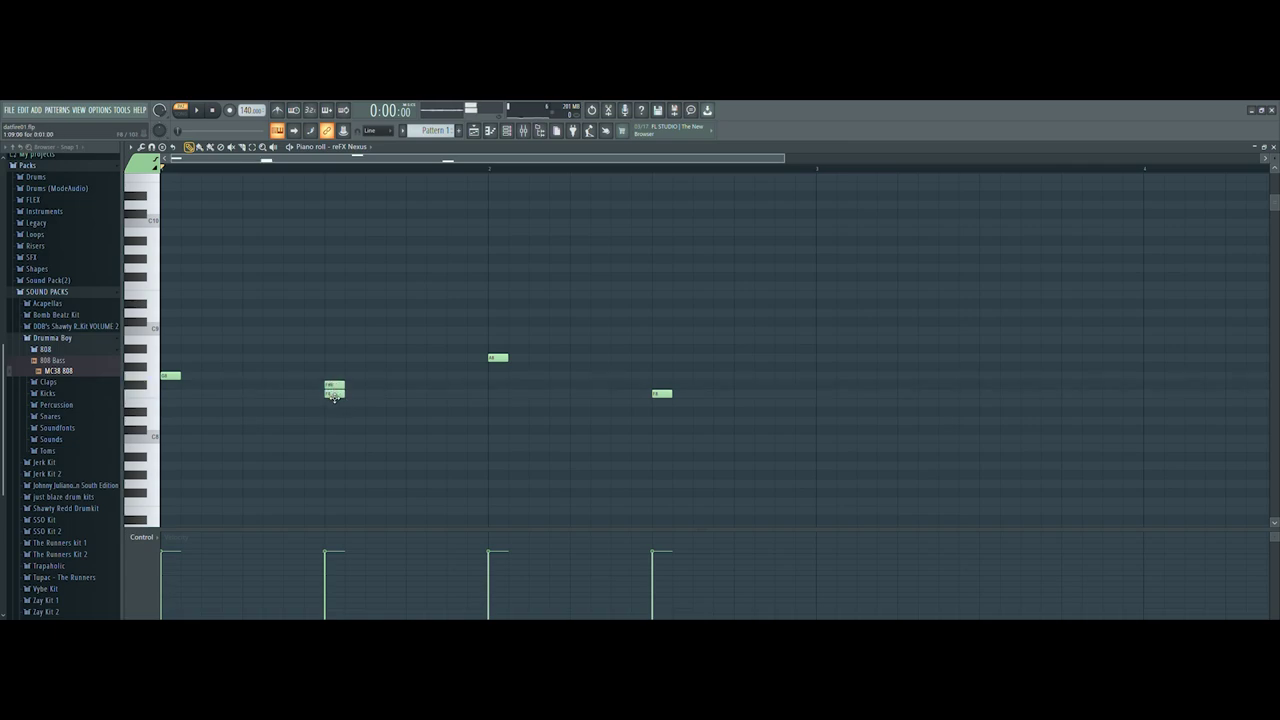
{"action": "key", "text": "space"}
{"action": "key", "text": "space"}
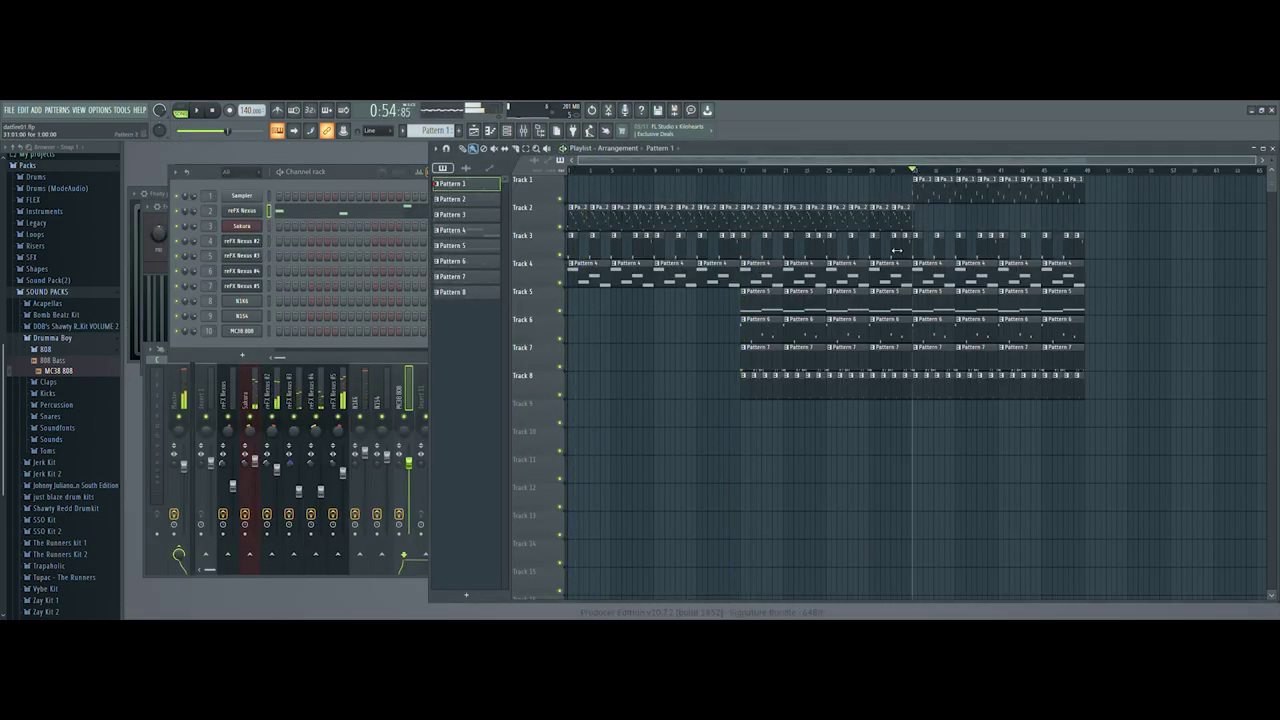
Reopen Pattern 1's piano roll and raise the last note in bar 2 by one semitone during playback.
{"action": "double_click", "coordinate": [930, 198]}
{"action": "key", "text": "space"}
{"action": "scroll", "coordinate": [592, 190], "scroll_direction": "up", "scroll_amount": 3}
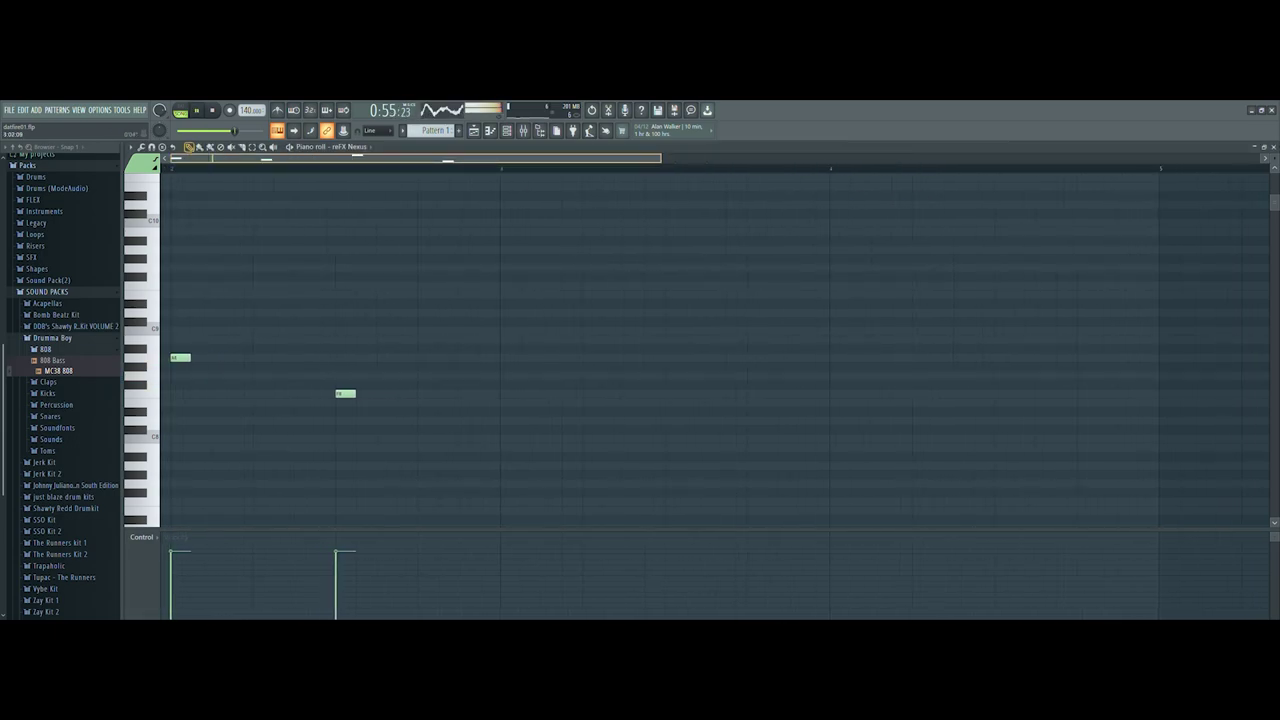
{"action": "scroll", "coordinate": [529, 197], "scroll_direction": "down", "scroll_amount": 1}
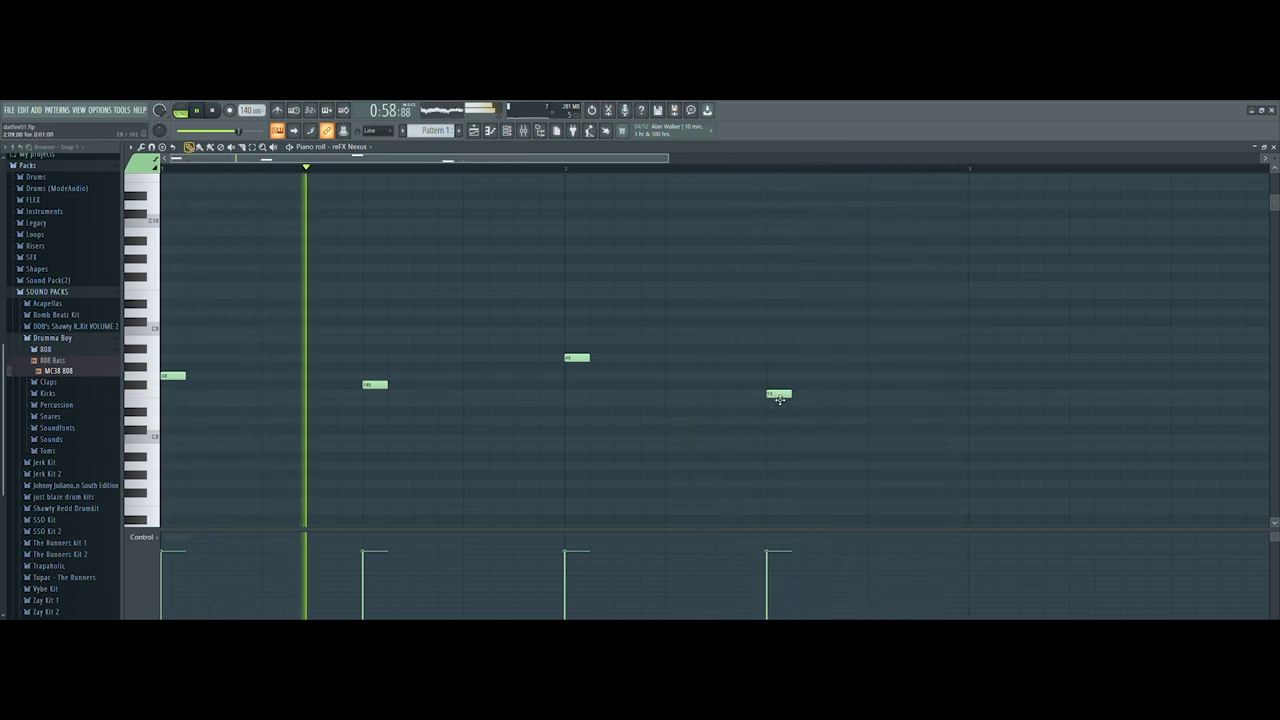
{"action": "left_click_drag", "start_coordinate": [780, 398], "coordinate": [780, 388]}
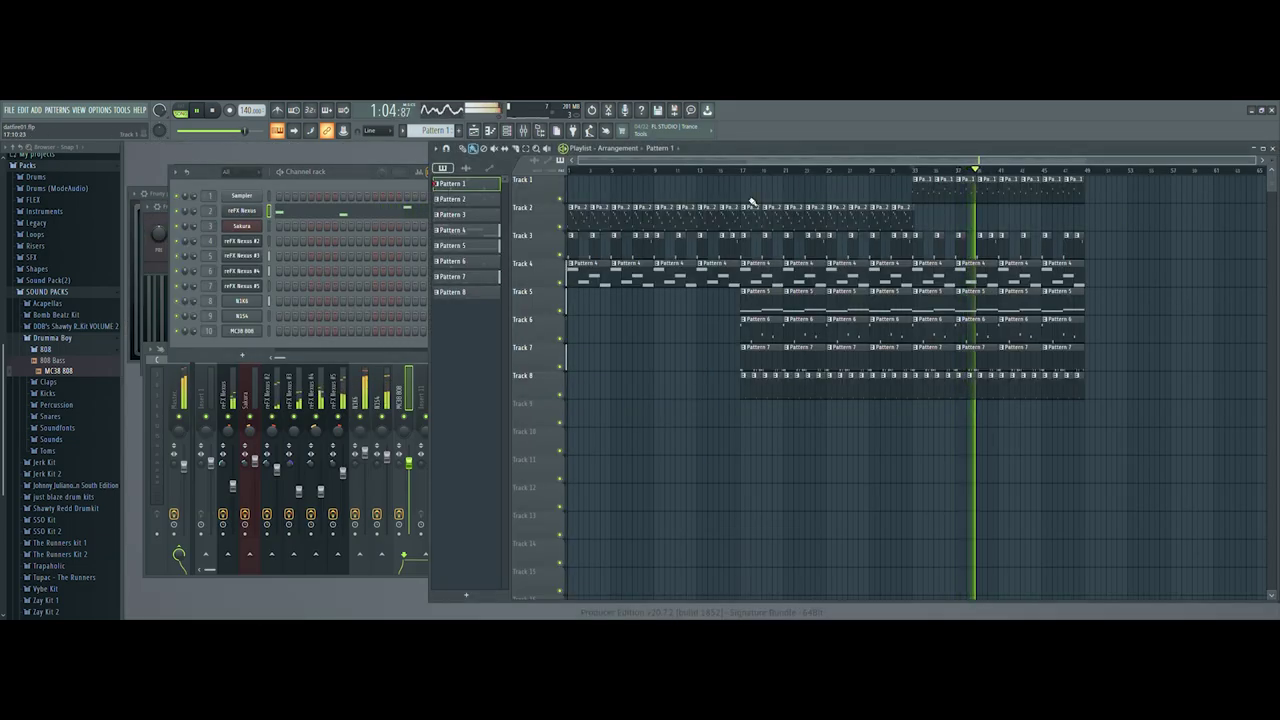
Play the arrangement from the start and try Pattern 1 clips on Track 1 in bars 9 to 16.
{"action": "scroll", "coordinate": [777, 163], "scroll_direction": "down", "scroll_amount": 1}
{"action": "scroll", "coordinate": [777, 166], "scroll_direction": "up", "scroll_amount": 2}
{"action": "key", "text": "space"}
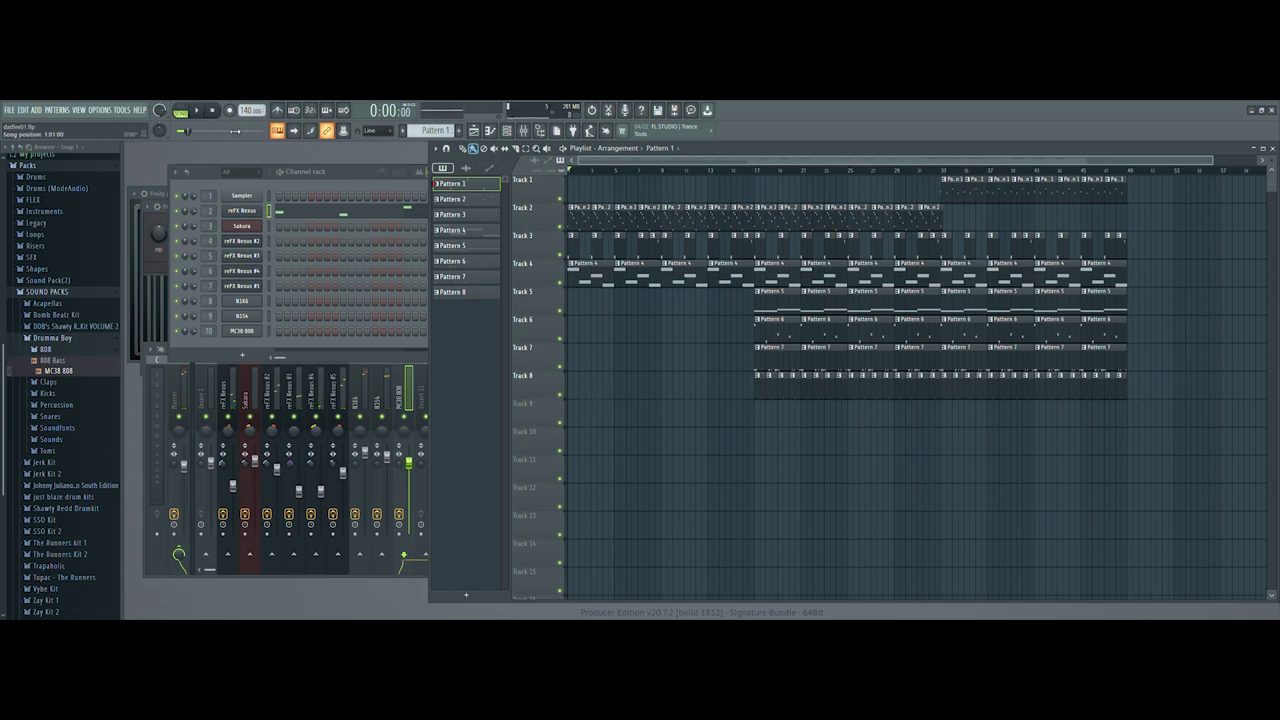
{"action": "key", "text": "space"}
{"action": "scroll", "coordinate": [760, 165], "scroll_direction": "up", "scroll_amount": 1}
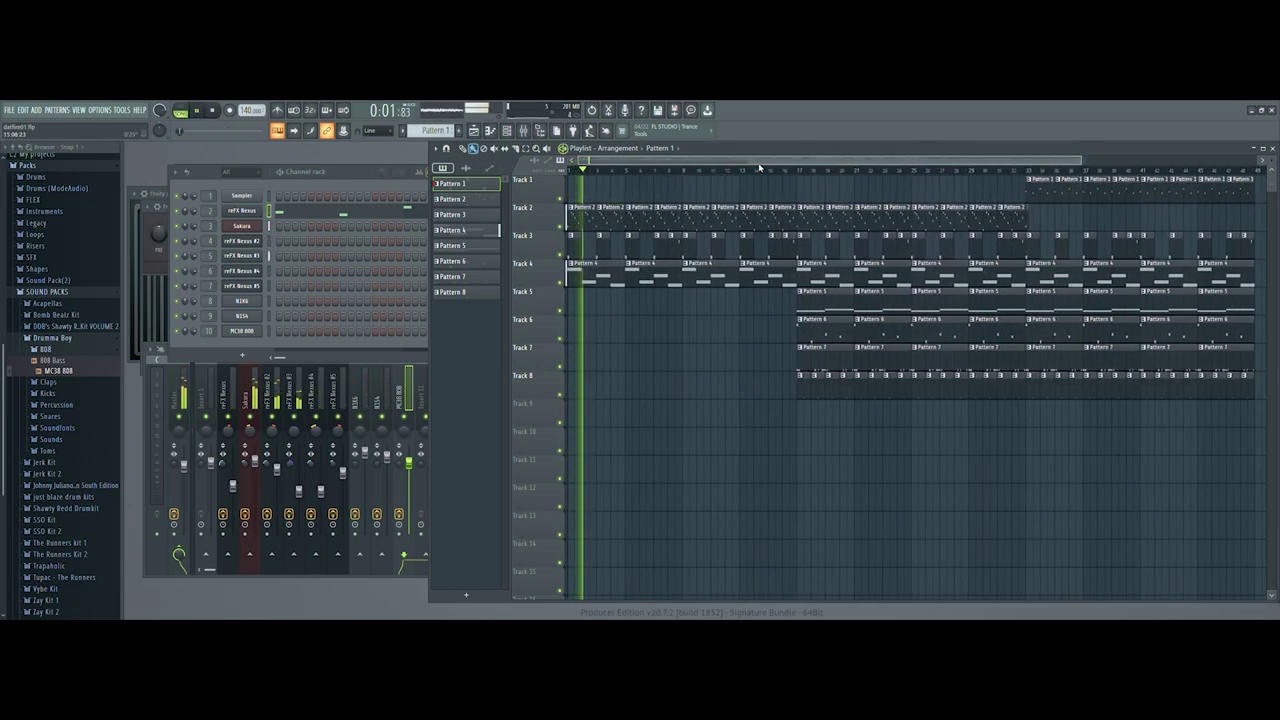
{"action": "left_click_drag", "start_coordinate": [686, 191], "coordinate": [796, 190]}
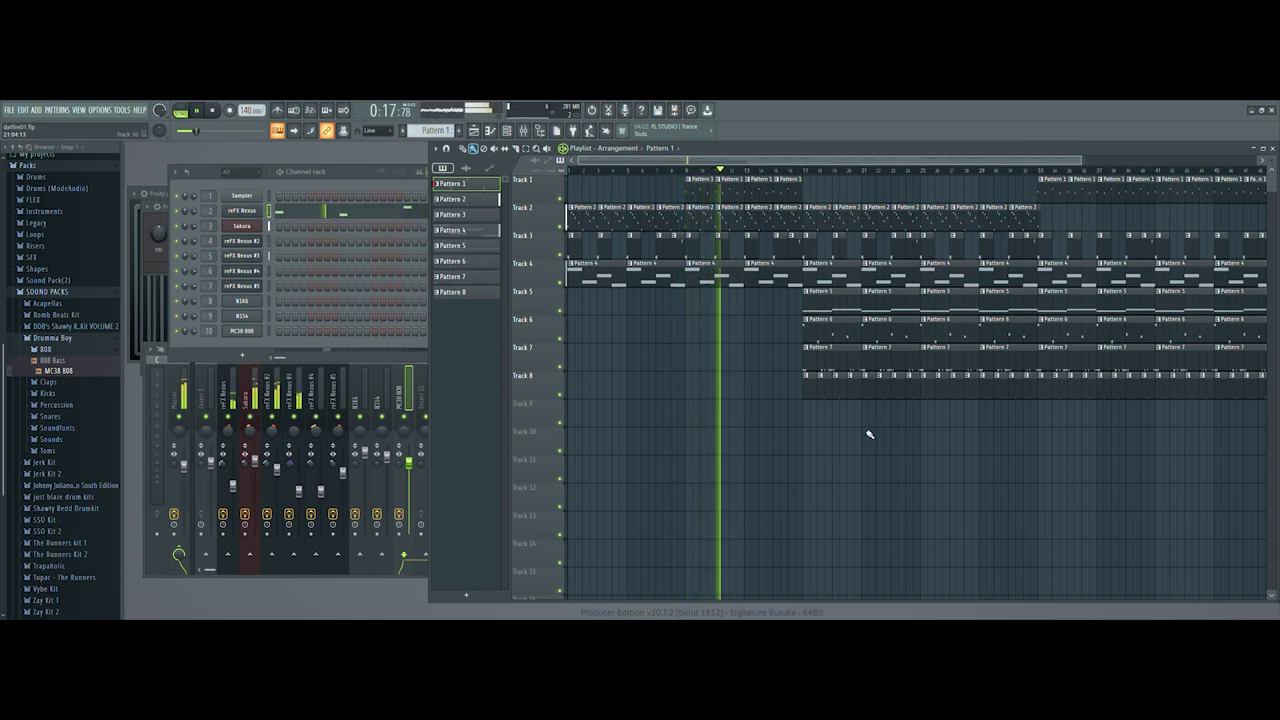
{"action": "key", "text": "Delete"}
{"action": "left_click_drag", "start_coordinate": [685, 194], "coordinate": [927, 162]}
Play the section around bar 33 and delete the Pattern 6 clips on Track 6 from bars 17 to 36.
{"action": "left_click", "coordinate": [924, 170]}
{"action": "scroll", "coordinate": [923, 160], "scroll_direction": "up", "scroll_amount": 2}
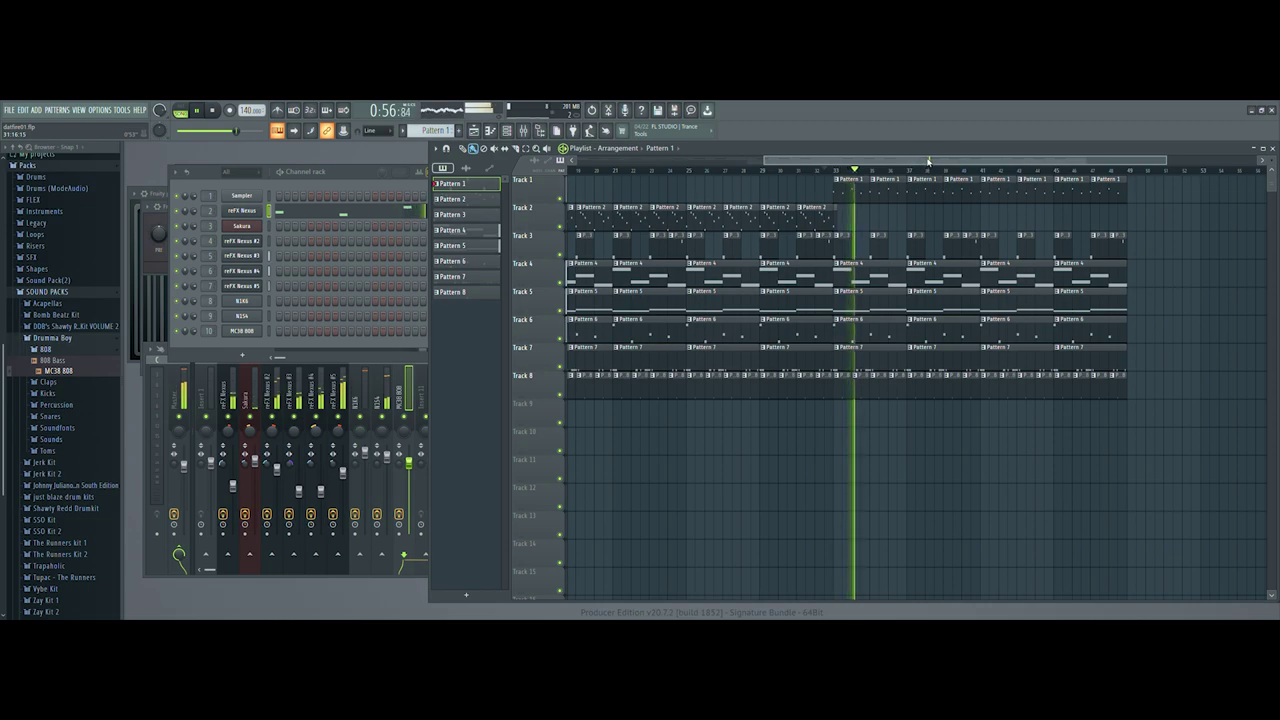
{"action": "scroll", "coordinate": [924, 160], "scroll_direction": "down", "scroll_amount": 1}
{"action": "left_click_drag", "start_coordinate": [924, 160], "coordinate": [799, 162]}
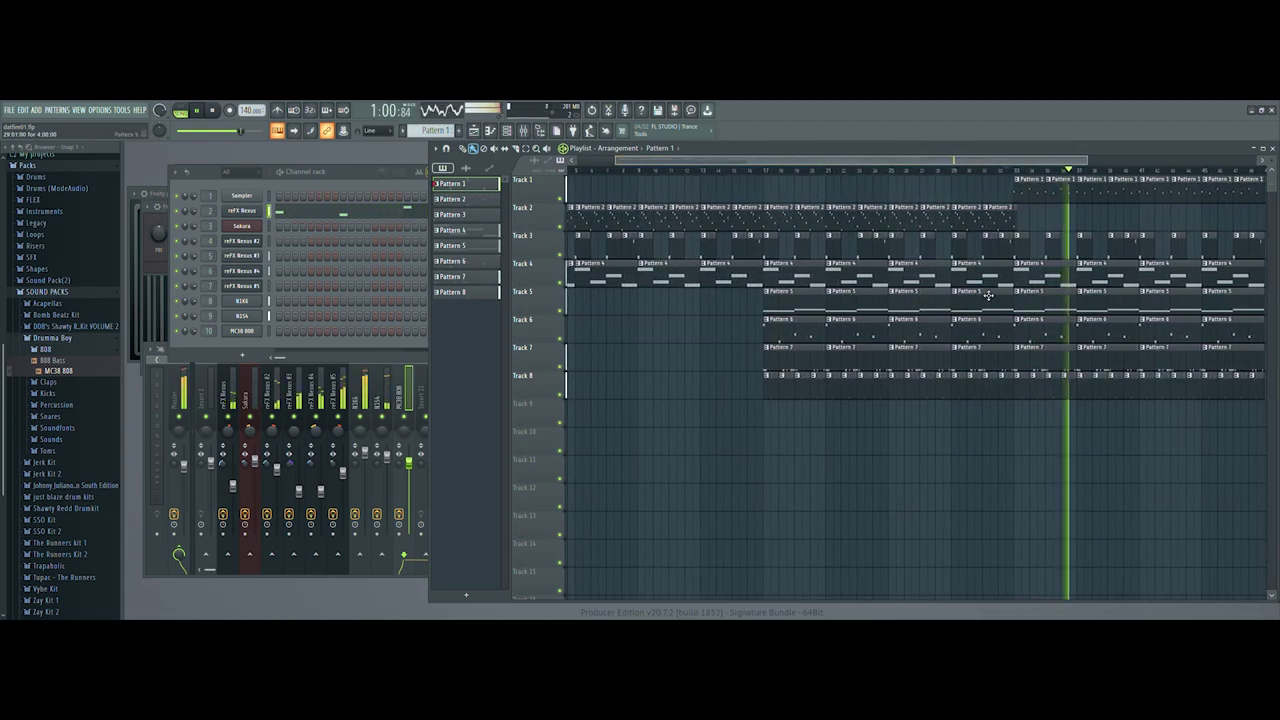
{"action": "left_click_drag", "start_coordinate": [1045, 340], "coordinate": [790, 334]}
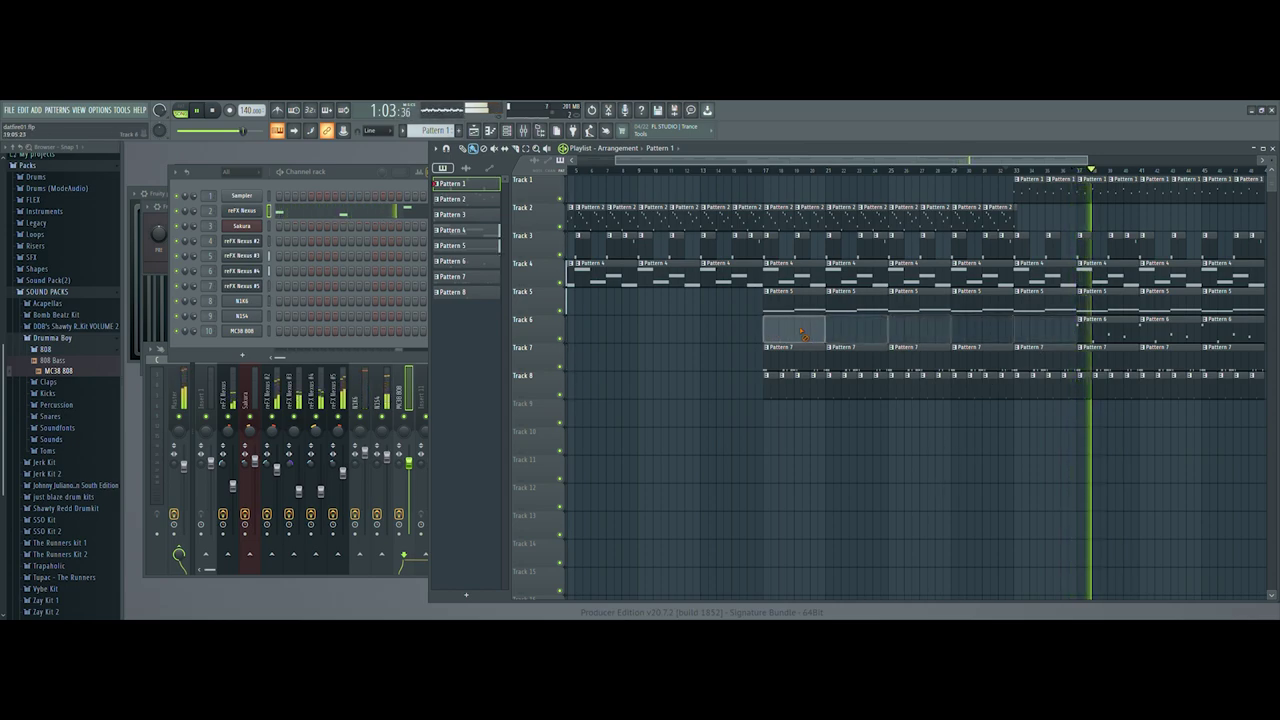
Raise the refX Nexus #5 mixer fader slightly and return to the playlist.
{"action": "left_click", "coordinate": [378, 358]}
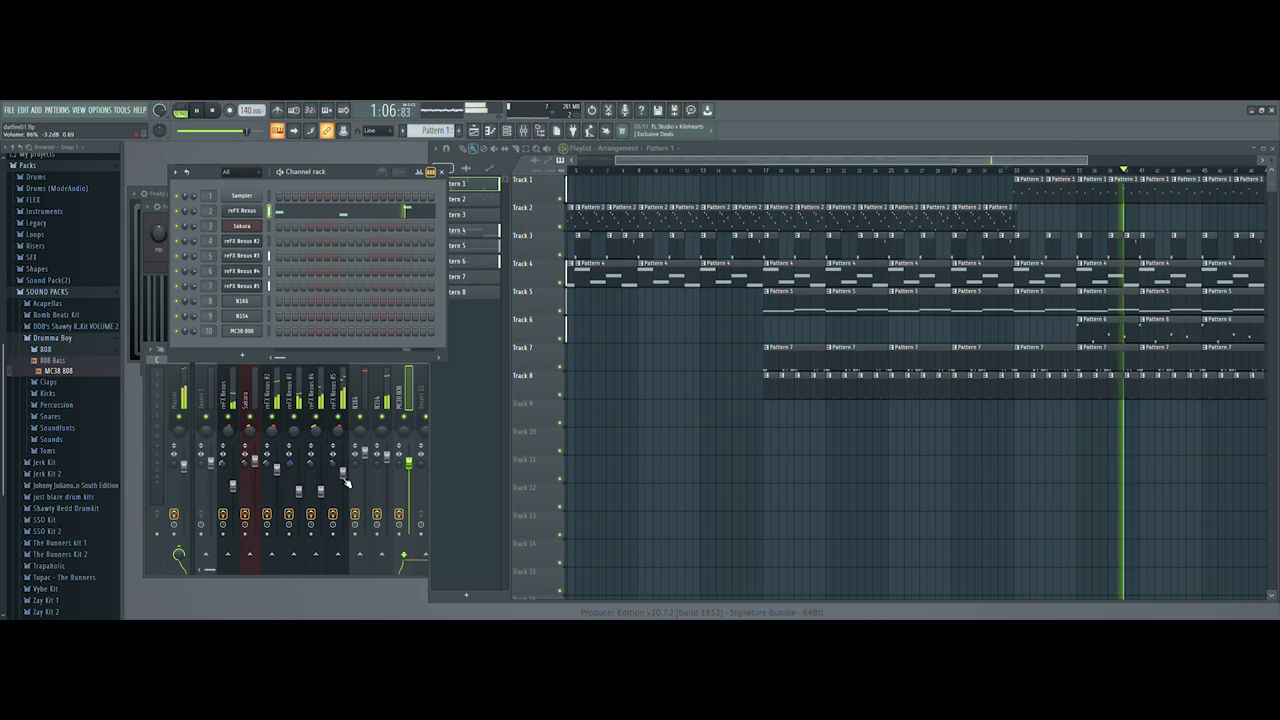
{"action": "left_click", "coordinate": [342, 468]}
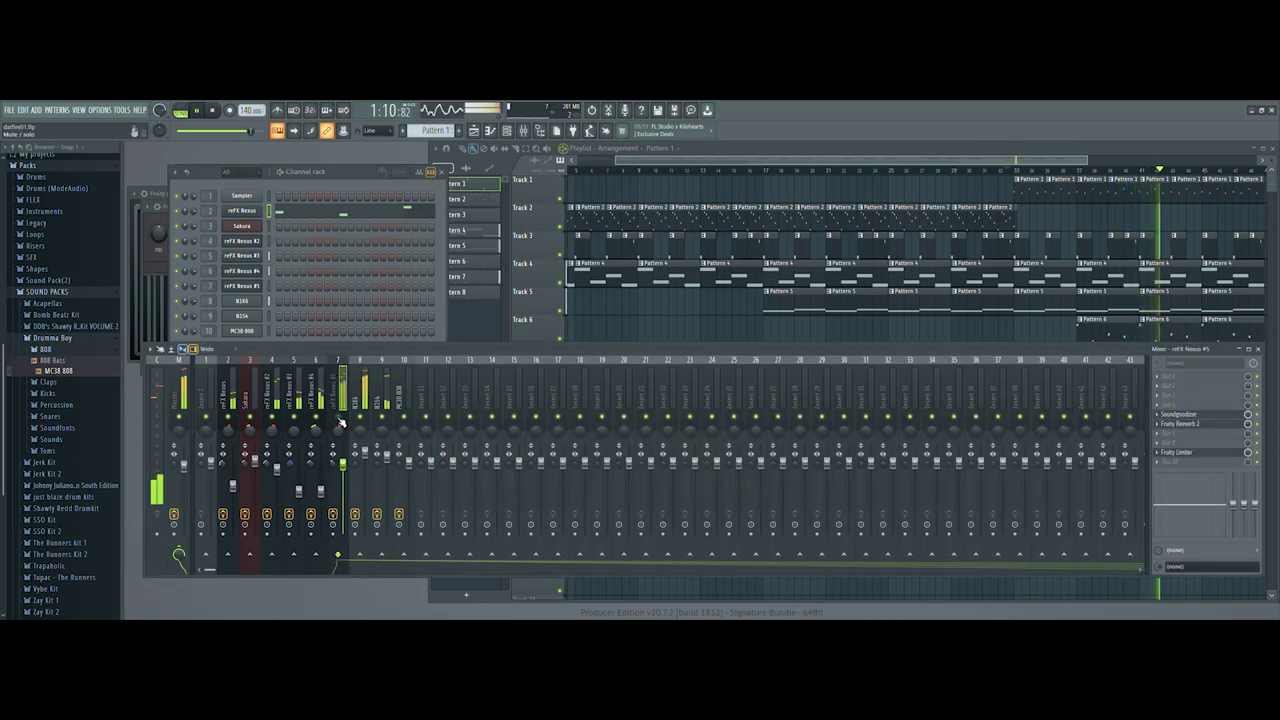
{"action": "left_click", "coordinate": [757, 160]}
{"action": "scroll", "coordinate": [757, 161], "scroll_direction": "down", "scroll_amount": 1}
Play the arrangement from a few bars before the drums enter at bar 17 and save the project.
{"action": "left_click", "coordinate": [996, 169]}
{"action": "left_click", "coordinate": [785, 171]}
{"action": "scroll", "coordinate": [751, 166], "scroll_direction": "down", "scroll_amount": 1}
{"action": "left_click", "coordinate": [727, 168]}
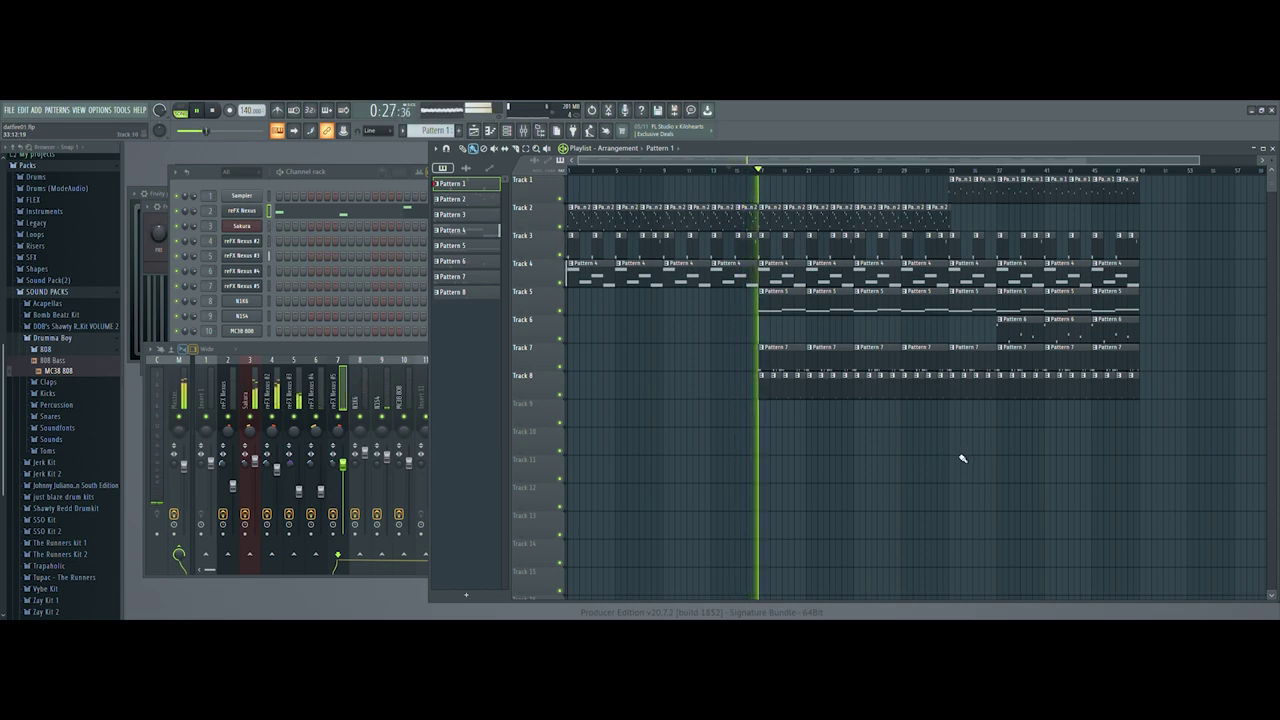
{"action": "key", "text": "ctrl+s"}
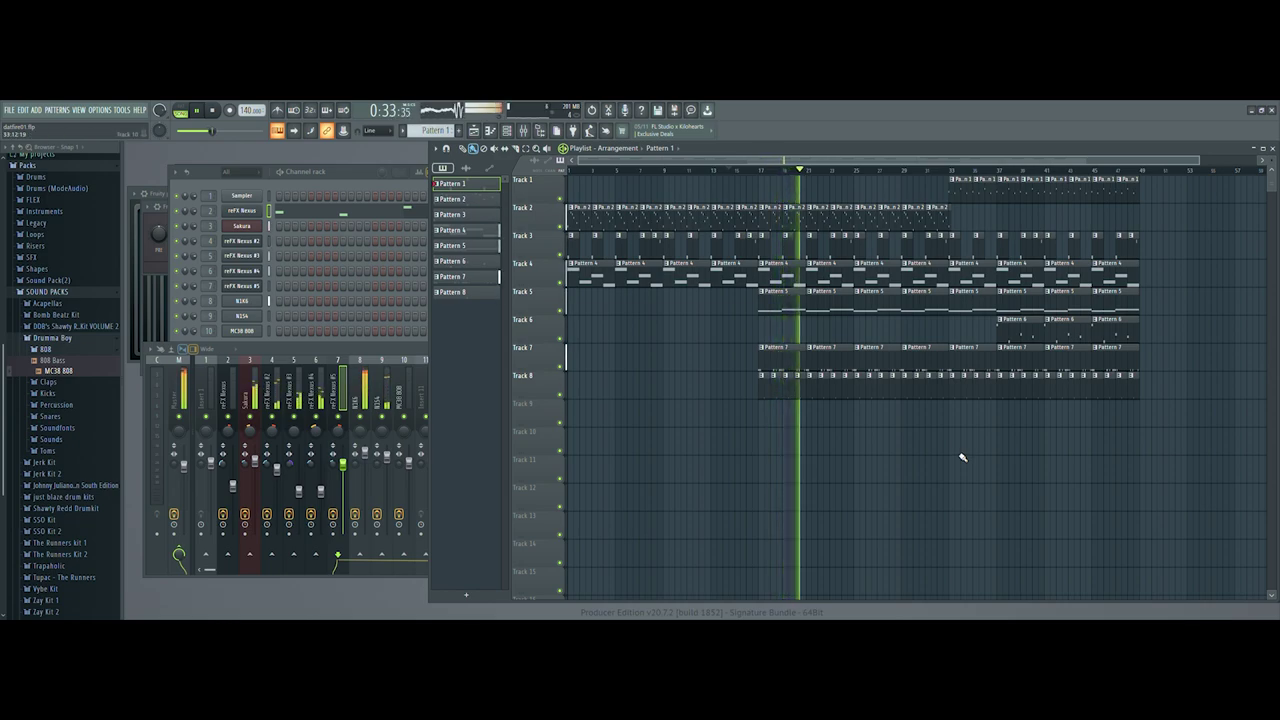
Play the section around bar 33 and delete the four Pattern 5 clips on Track 5 from bars 33 to 48.
{"action": "key", "text": "space"}
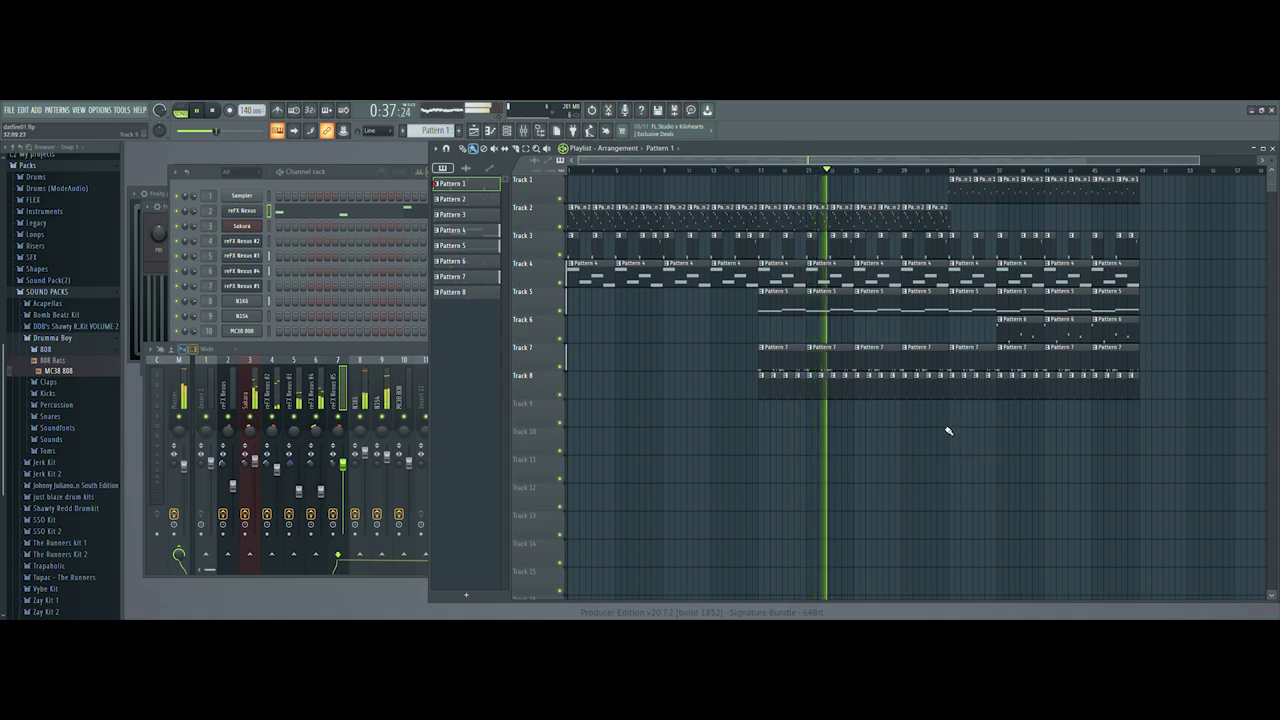
{"action": "left_click", "coordinate": [929, 172]}
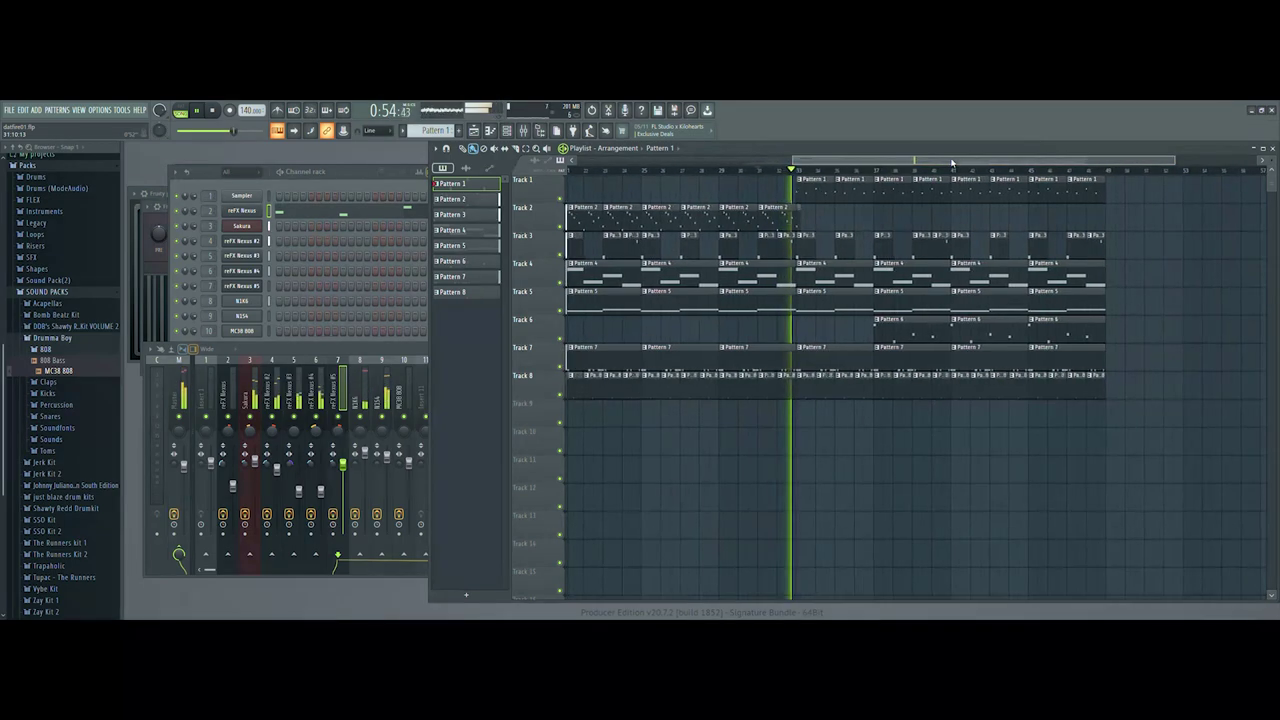
{"action": "left_click_drag", "start_coordinate": [794, 160], "coordinate": [664, 160]}
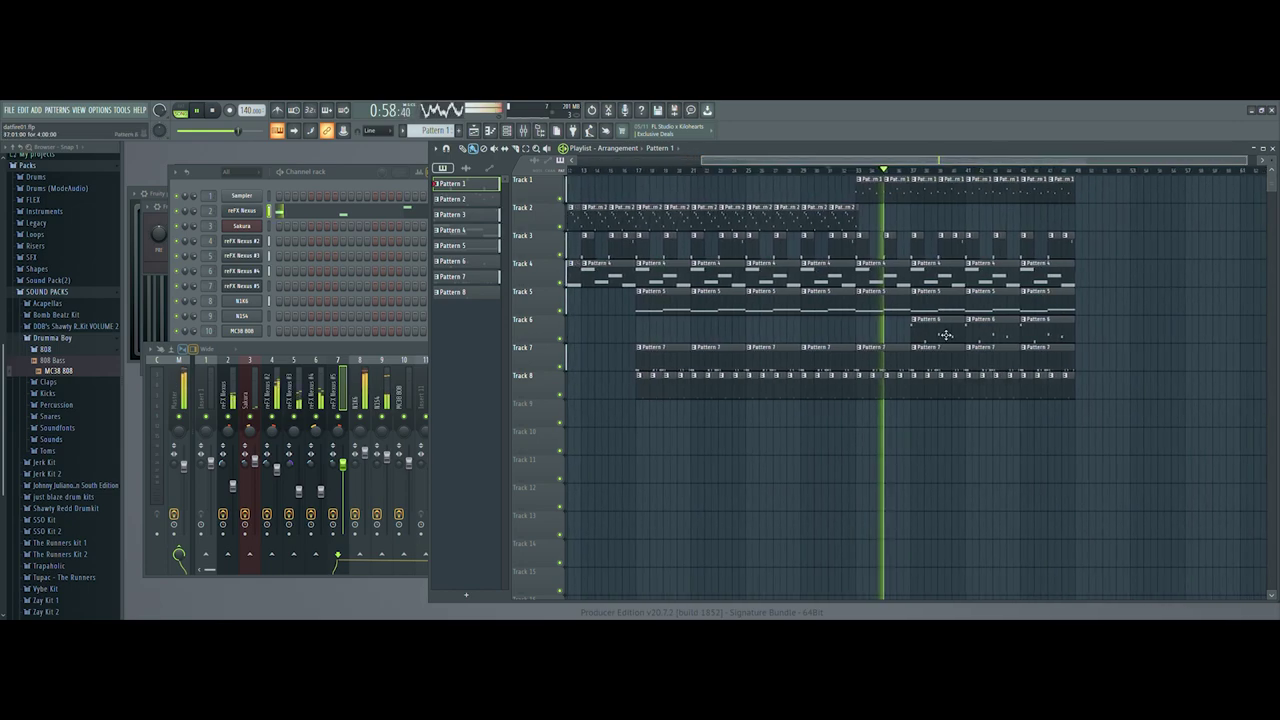
{"action": "right_click", "coordinate": [867, 304]}
{"action": "right_click", "coordinate": [925, 303]}
{"action": "right_click", "coordinate": [980, 302]}
{"action": "right_click", "coordinate": [1034, 301]}
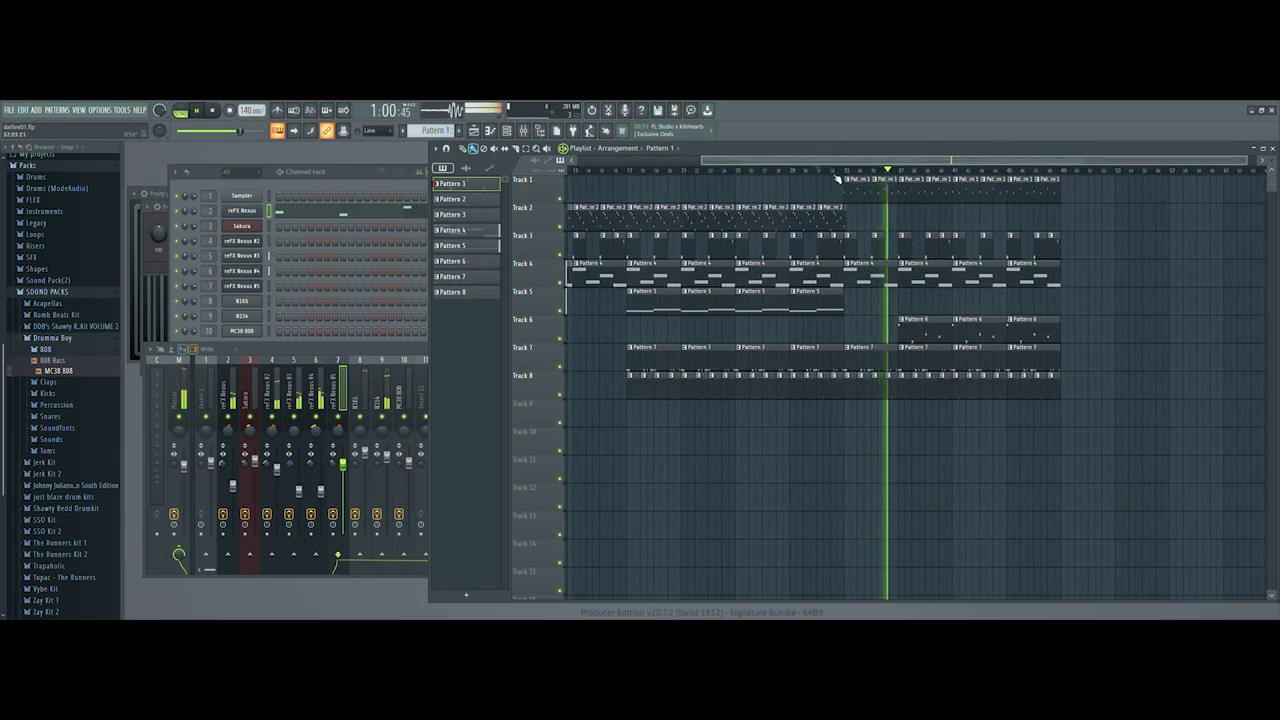
Replay from bar 33 and add a Pattern 6 clip on Track 6 at bar 33.
{"action": "left_click_drag", "start_coordinate": [879, 160], "coordinate": [899, 170]}
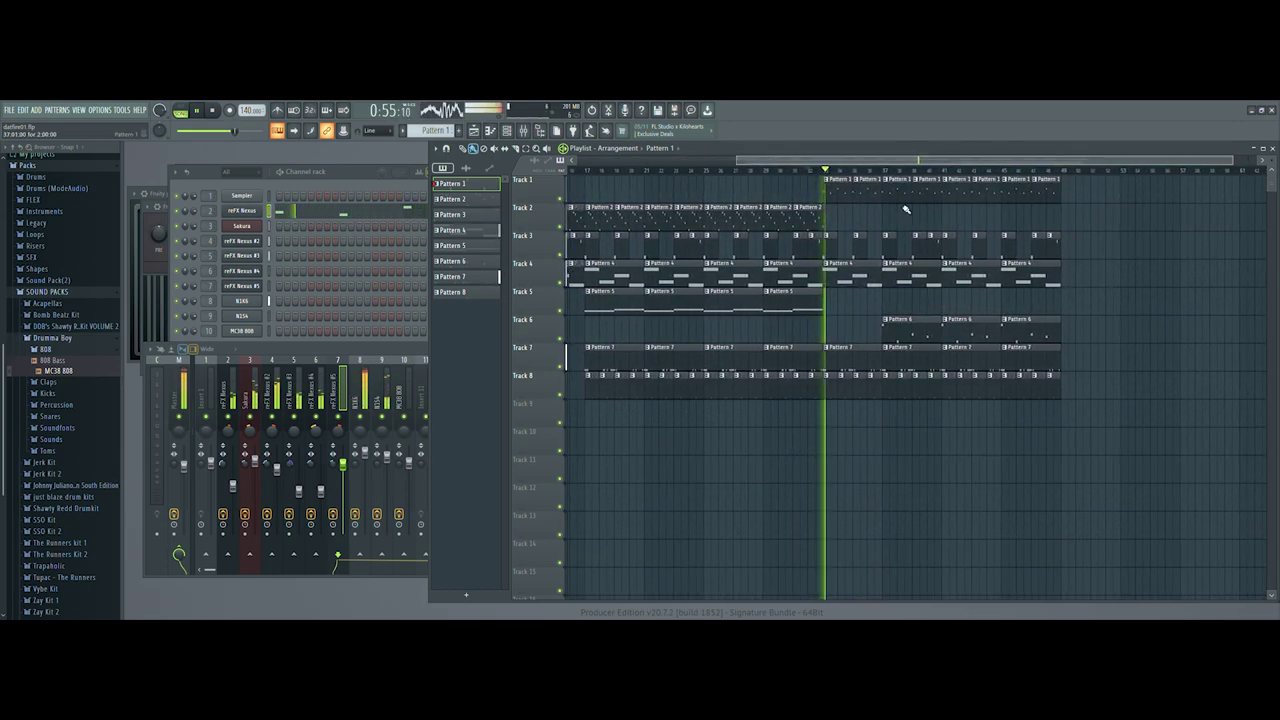
{"action": "left_click", "coordinate": [909, 335]}
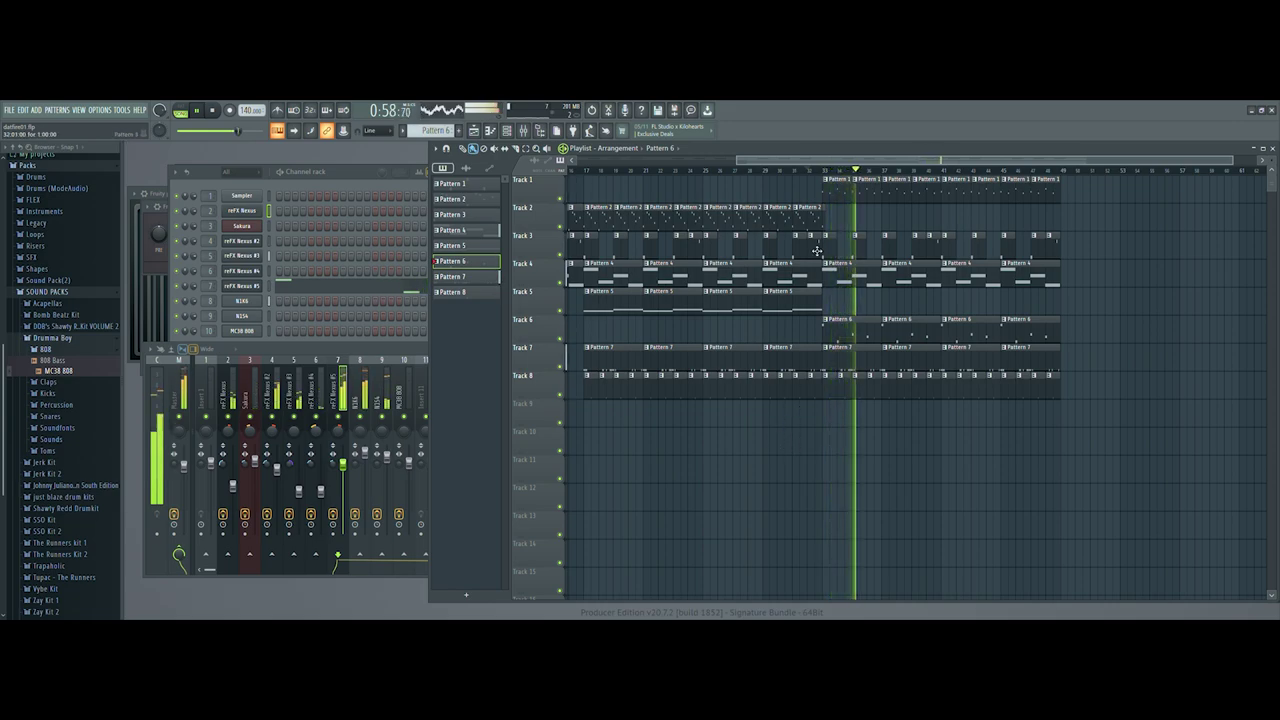
Open Pattern 1's refX Nexus notes in the piano roll and switch playback from the song to the pattern.
{"action": "double_click", "coordinate": [843, 196]}
{"action": "left_click_drag", "start_coordinate": [505, 160], "coordinate": [316, 160]}
{"action": "left_click_drag", "start_coordinate": [644, 158], "coordinate": [557, 158]}
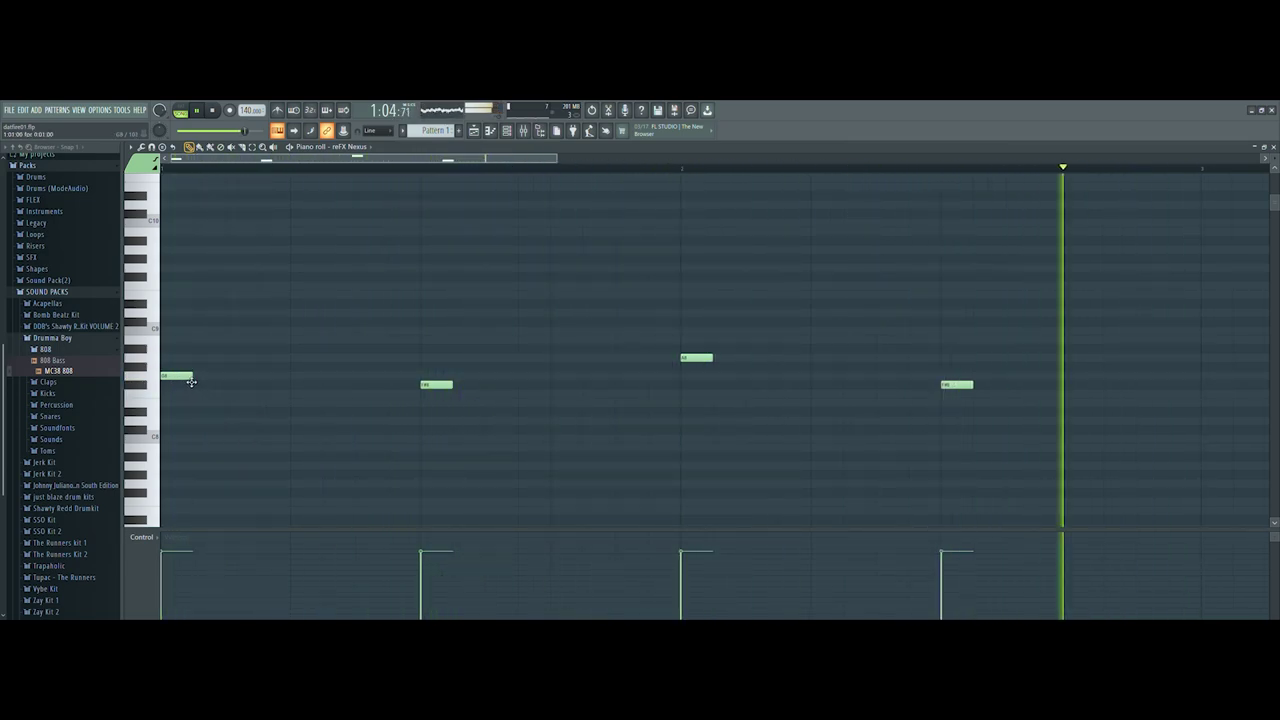
{"action": "key", "text": "space"}
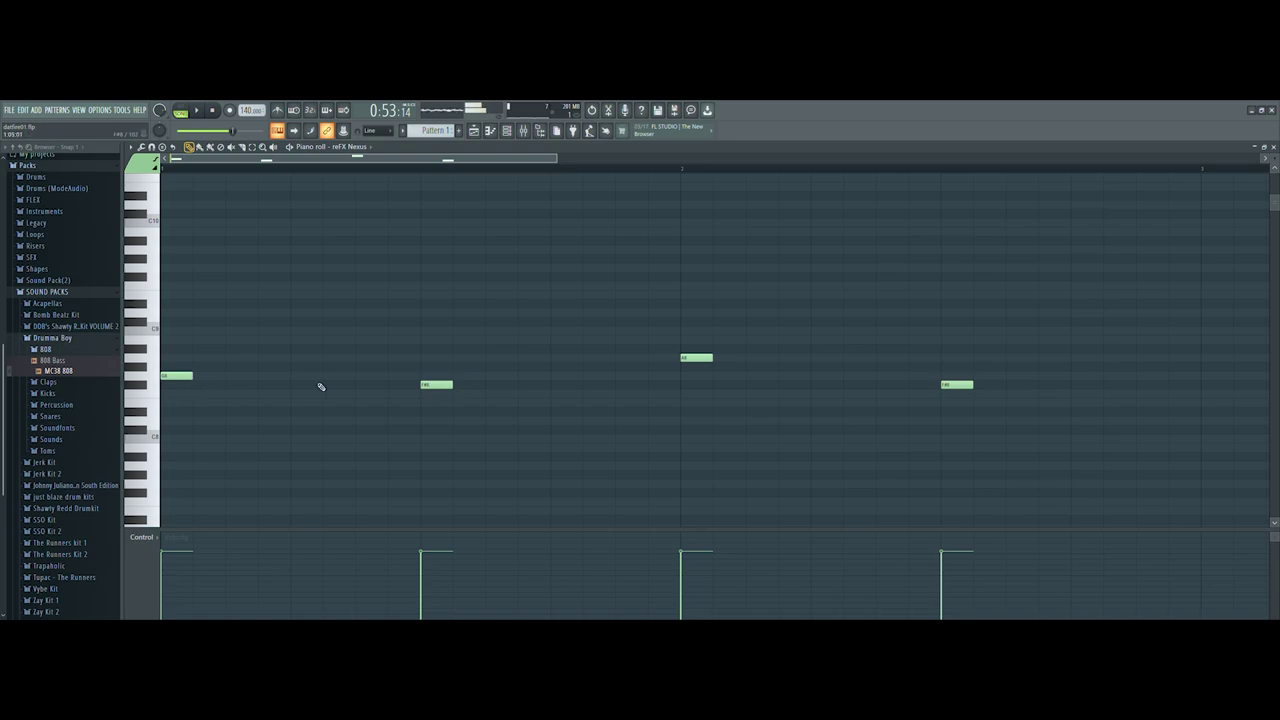
{"action": "left_click", "coordinate": [181, 113]}
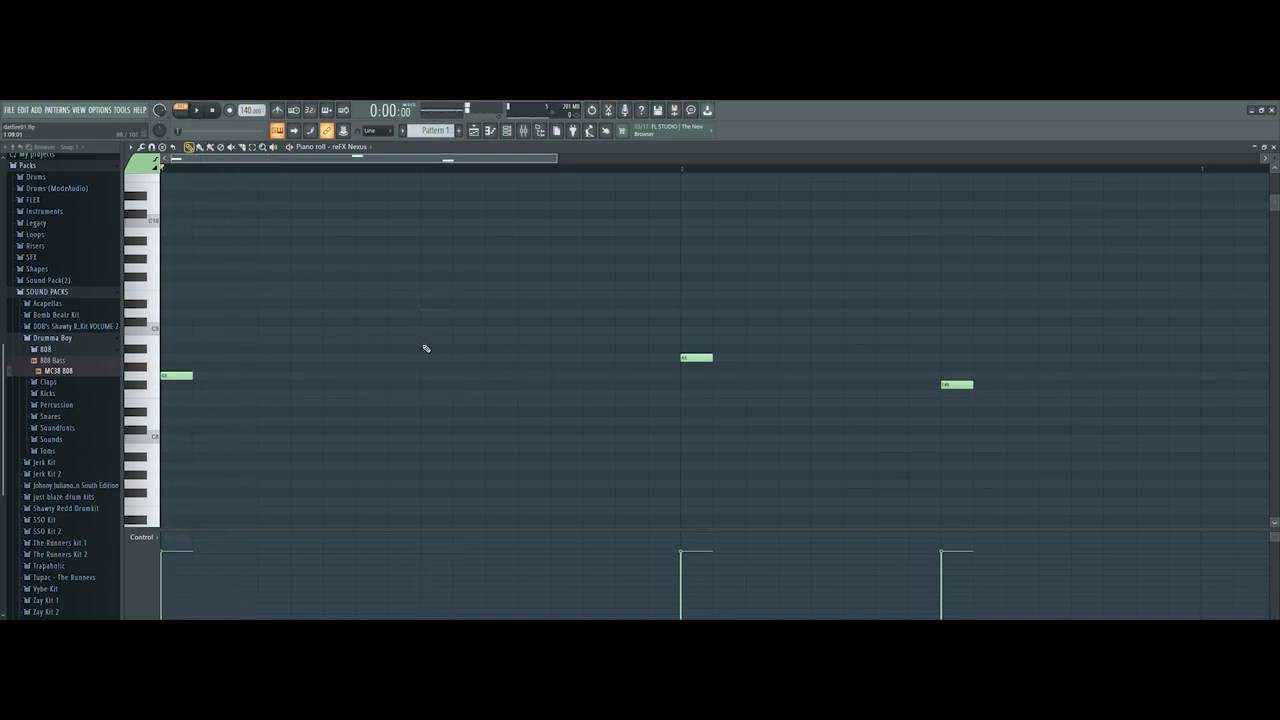
Raise the second, third and fourth notes of Pattern 1 to C9, A#8 and A8 while auditioning the pattern.
{"action": "key", "text": "space"}
{"action": "key", "text": "space"}
{"action": "key", "text": "space"}
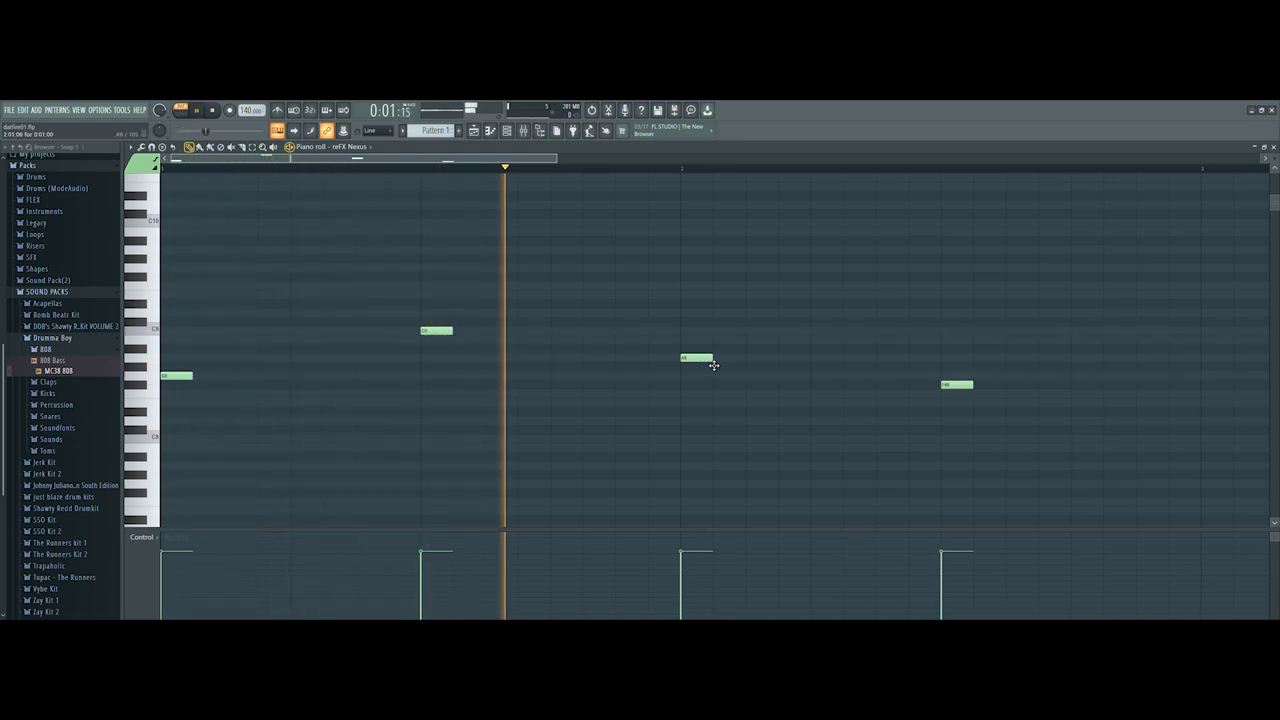
{"action": "key", "text": "space"}
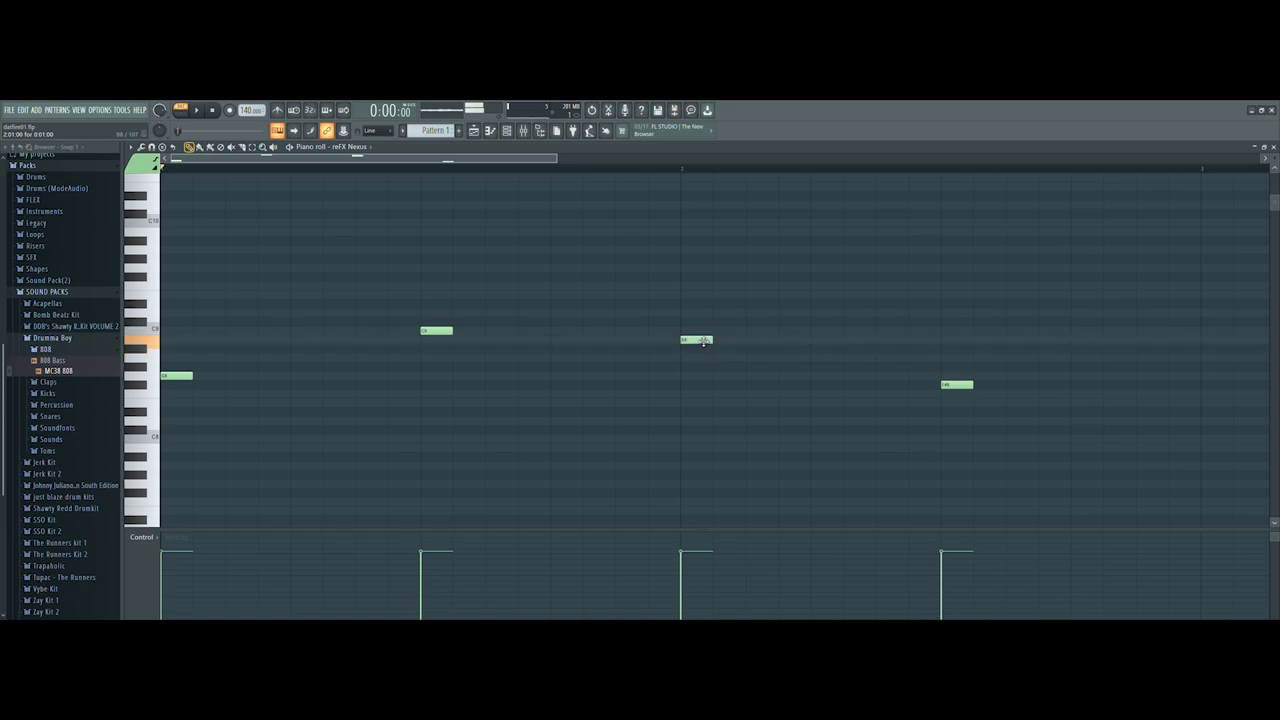
{"action": "left_click_drag", "start_coordinate": [706, 354], "coordinate": [697, 351]}
{"action": "key", "text": "space"}
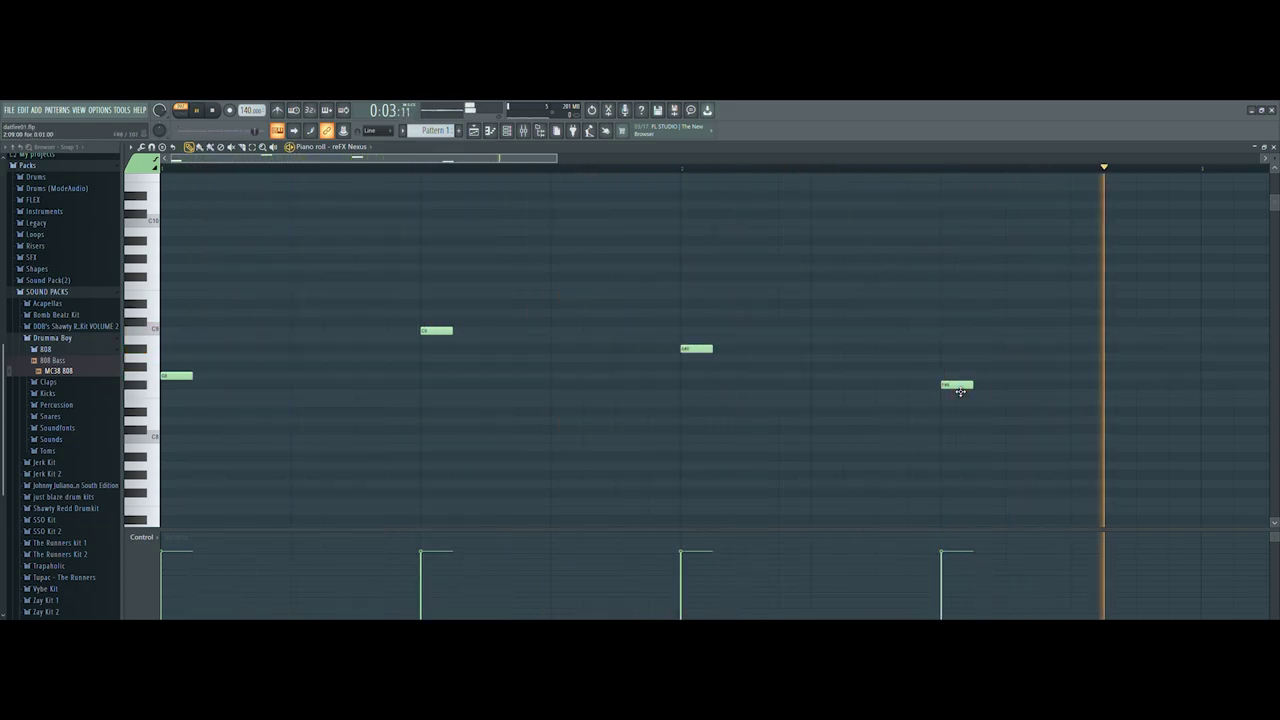
{"action": "left_click_drag", "start_coordinate": [958, 385], "coordinate": [961, 368]}
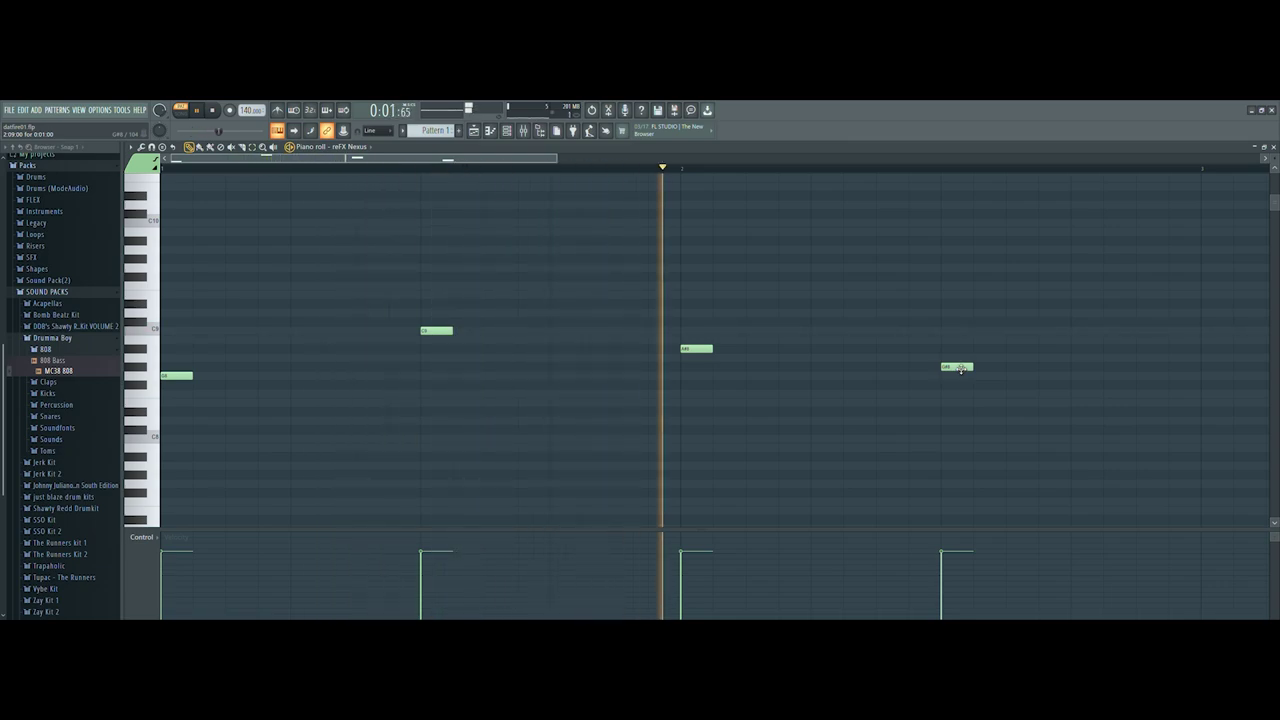
{"action": "left_click_drag", "start_coordinate": [957, 366], "coordinate": [958, 361]}
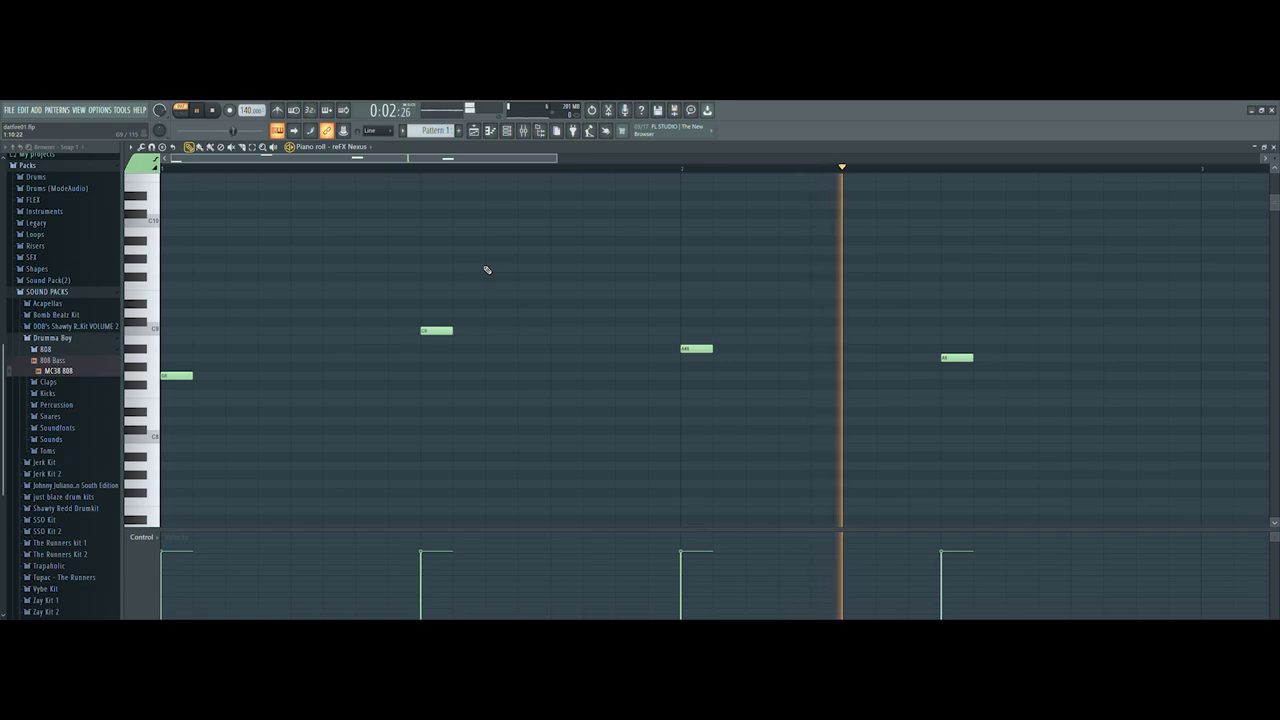
{"action": "key", "text": "space"}
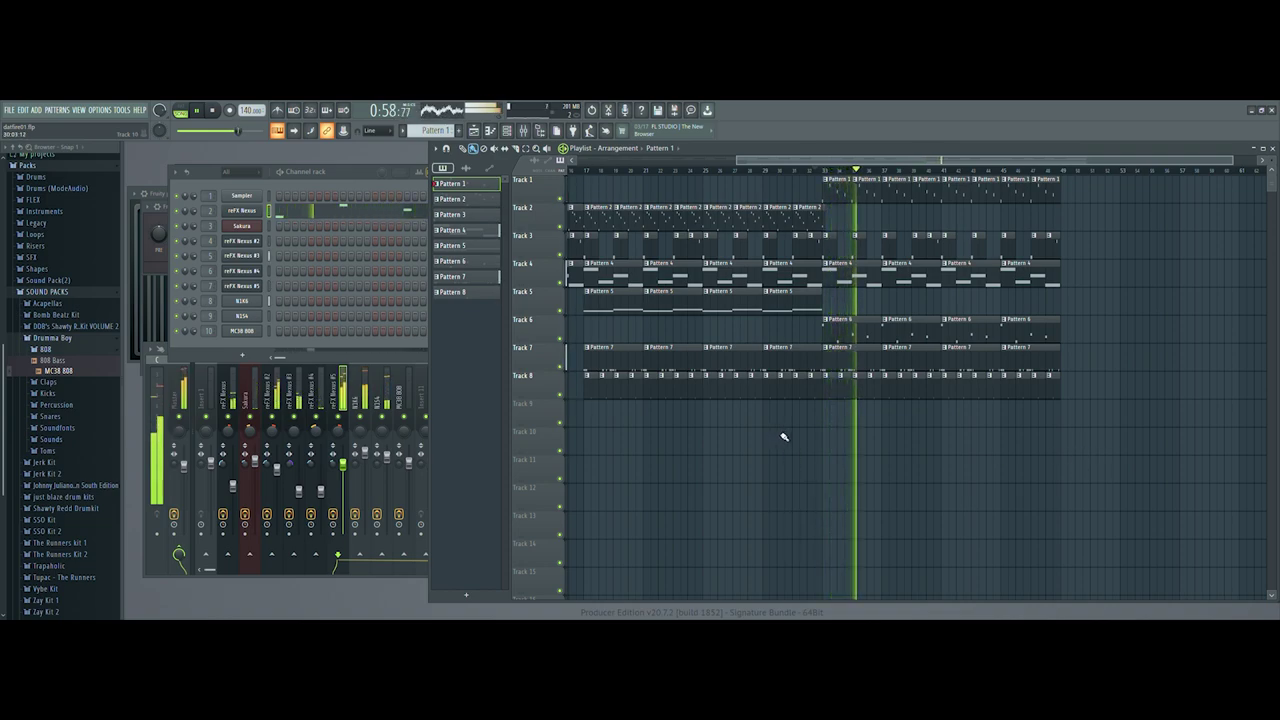
Replay the arrangement from around bar 33 and delete all Pattern 1 clips on Track 1 from bars 33 to 48.
{"action": "mouse_move", "coordinate": [852, 160]}
{"action": "left_mouse_down"}
{"action": "mouse_move", "coordinate": [692, 161]}
{"action": "mouse_move", "coordinate": [843, 162]}
{"action": "left_mouse_up"}
{"action": "key", "text": "space"}
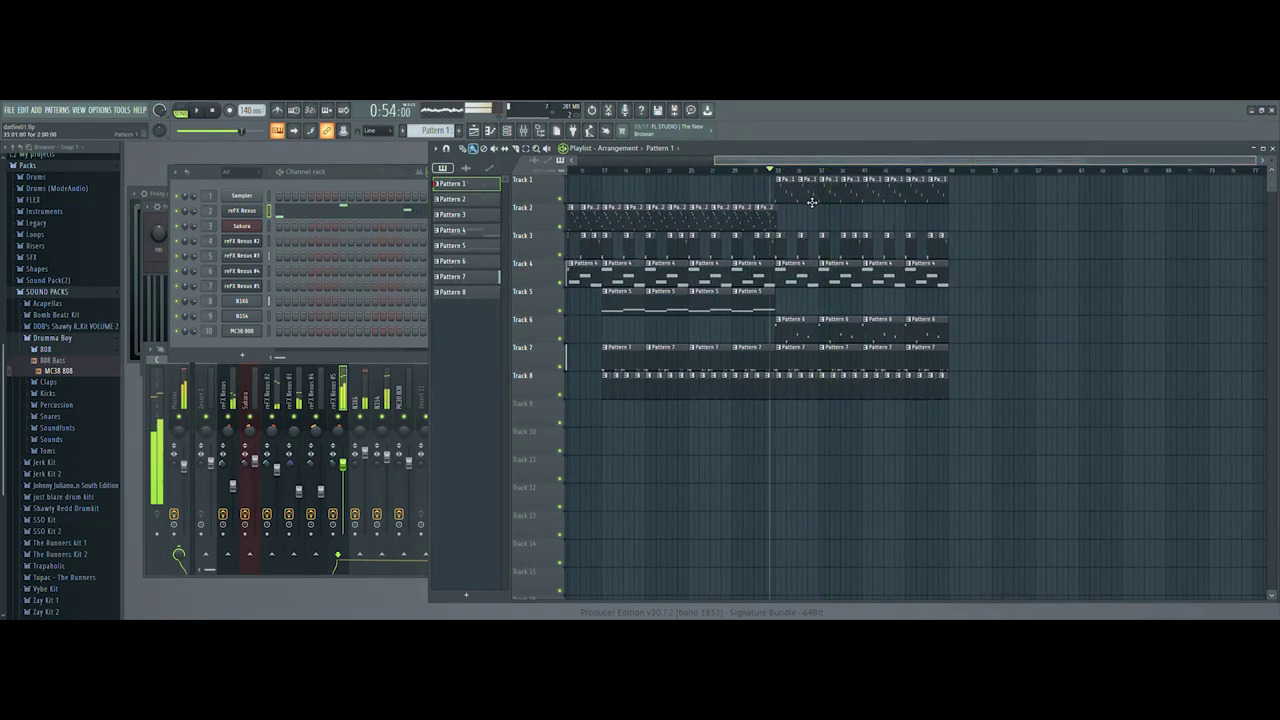
{"action": "double_click", "coordinate": [810, 201]}
{"action": "left_click", "coordinate": [1273, 147]}
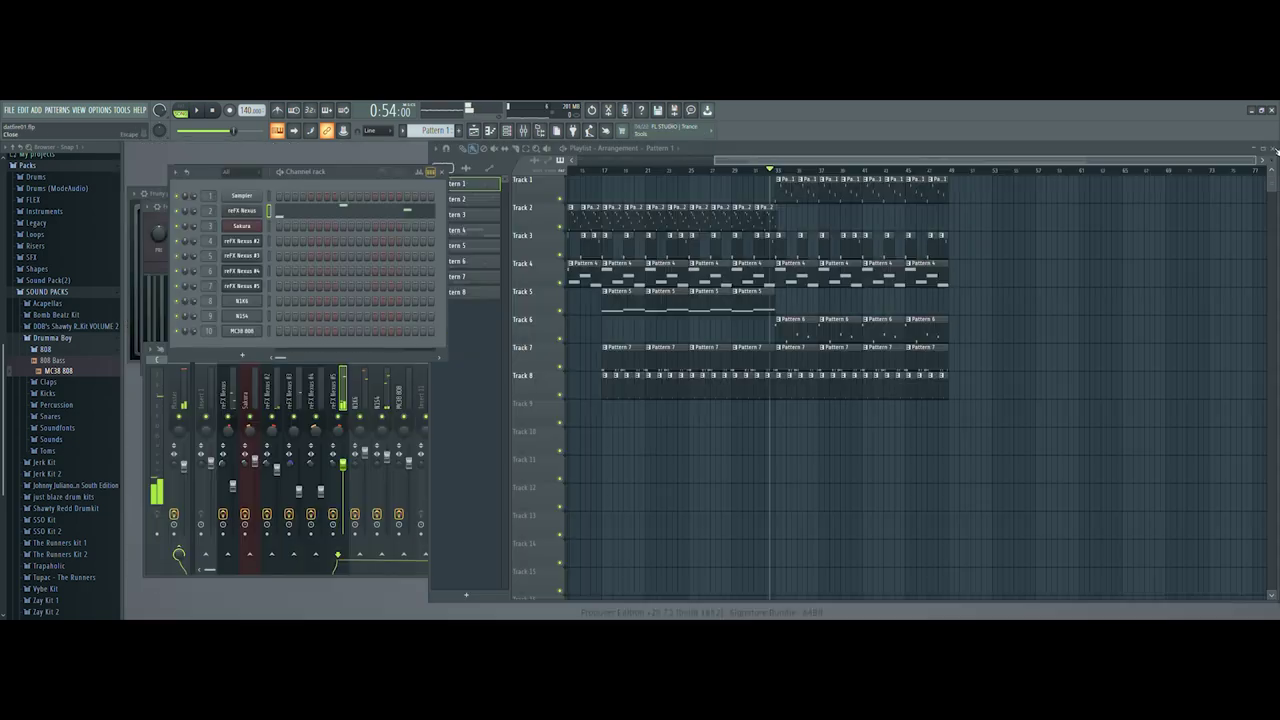
{"action": "left_click_drag", "start_coordinate": [762, 191], "coordinate": [925, 190]}
Play the arrangement, raise the refX Nexus #2 mixer fader slightly and set the refX Nexus #5 volume to about 101%.
{"action": "left_click_drag", "start_coordinate": [815, 163], "coordinate": [680, 163]}
{"action": "key", "text": "space"}
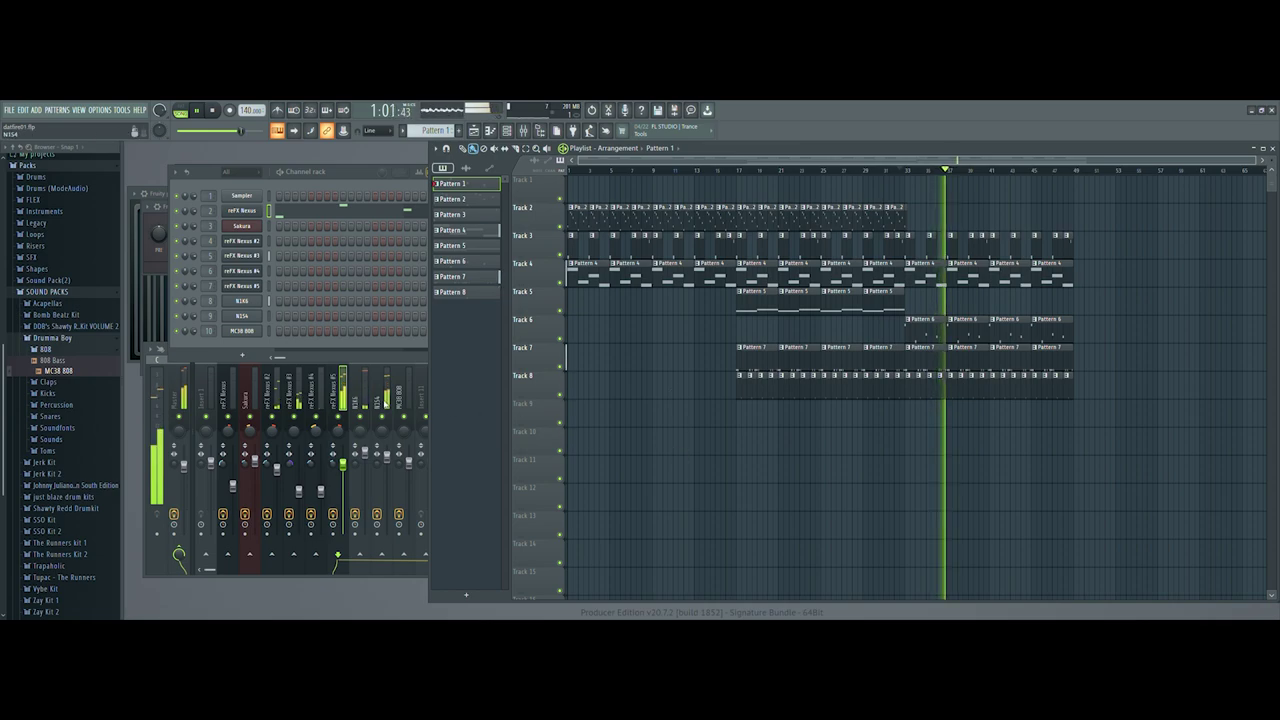
{"action": "left_click", "coordinate": [332, 432]}
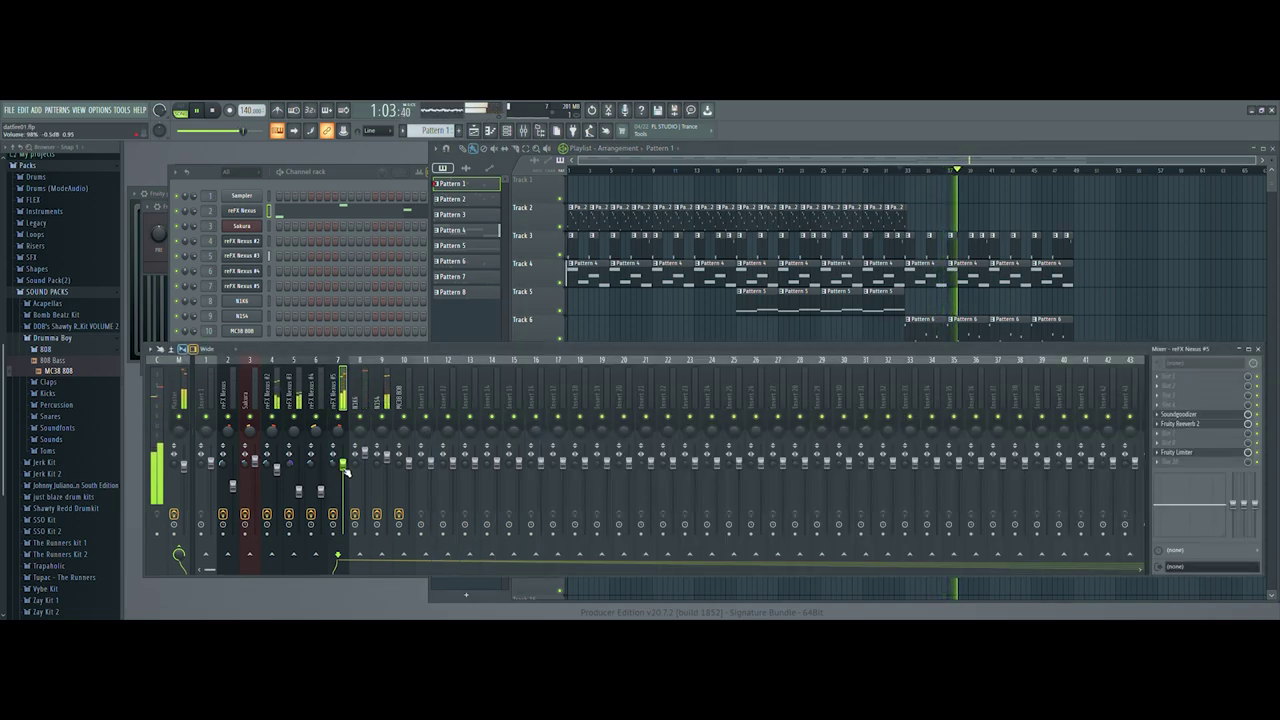
{"action": "left_click", "coordinate": [279, 479]}
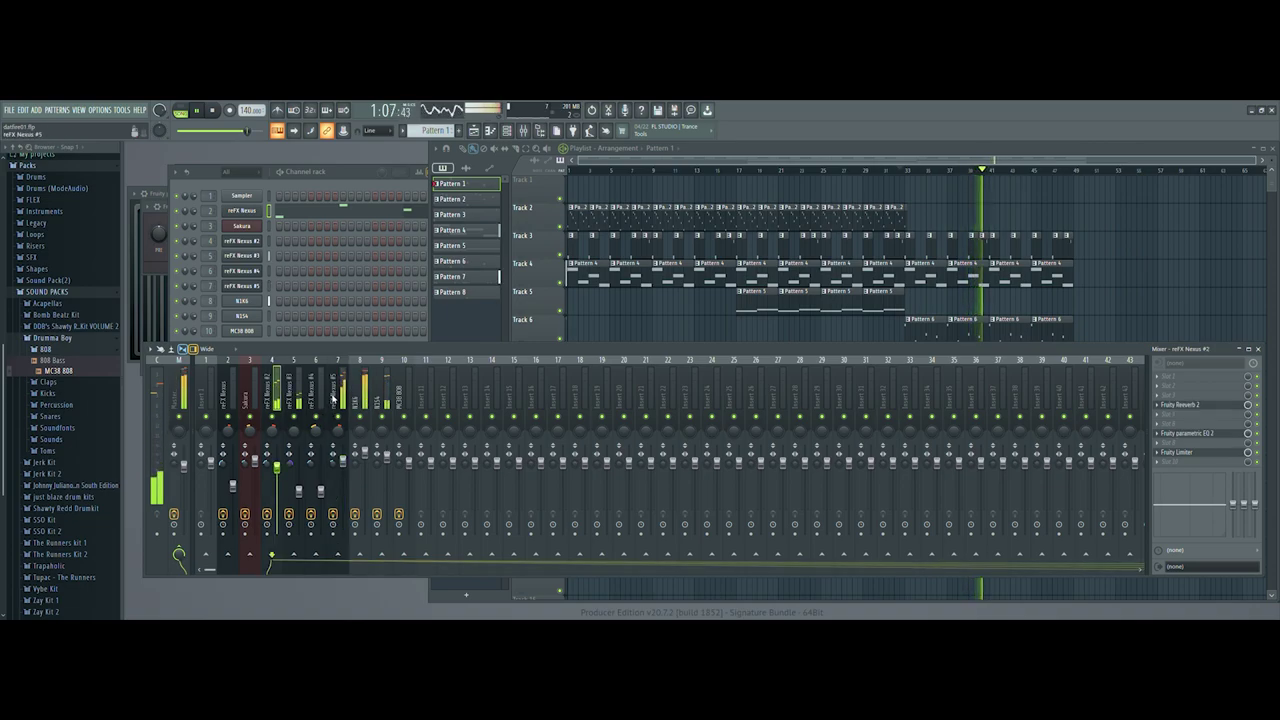
{"action": "left_click", "coordinate": [333, 398]}
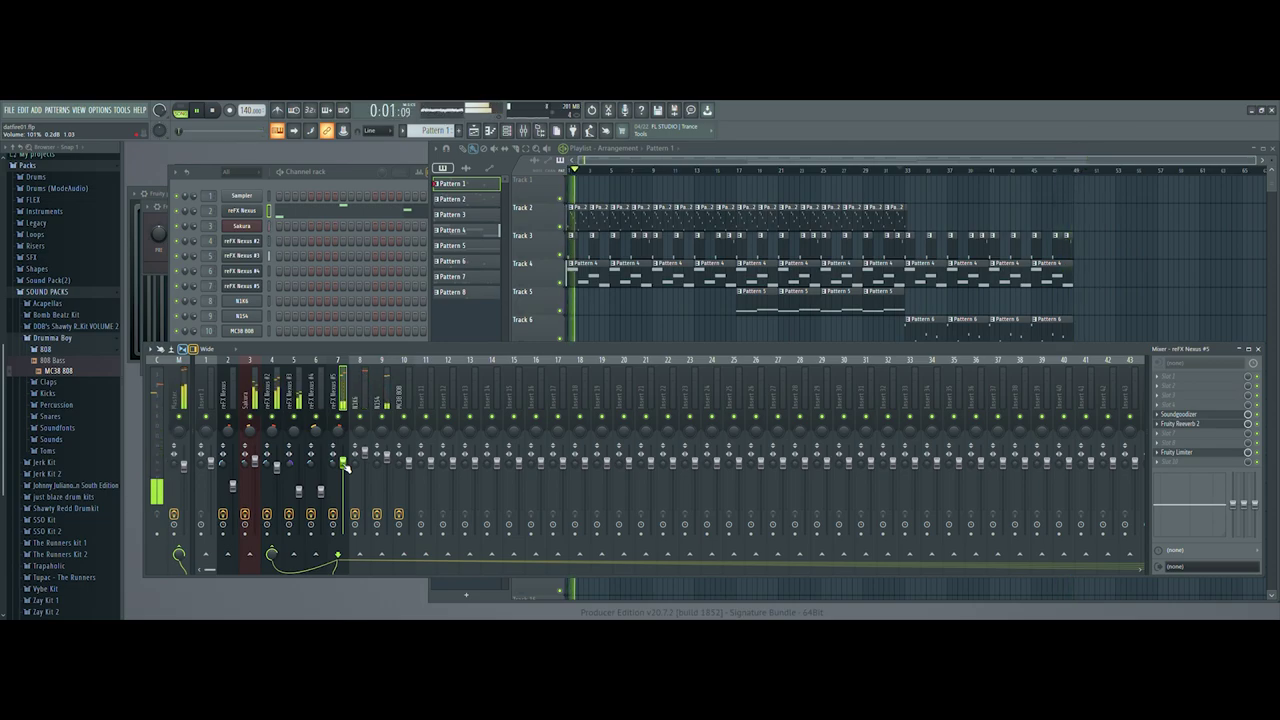
Return to the playlist and play the drum entry from around bar 17.
{"action": "left_click", "coordinate": [737, 160]}
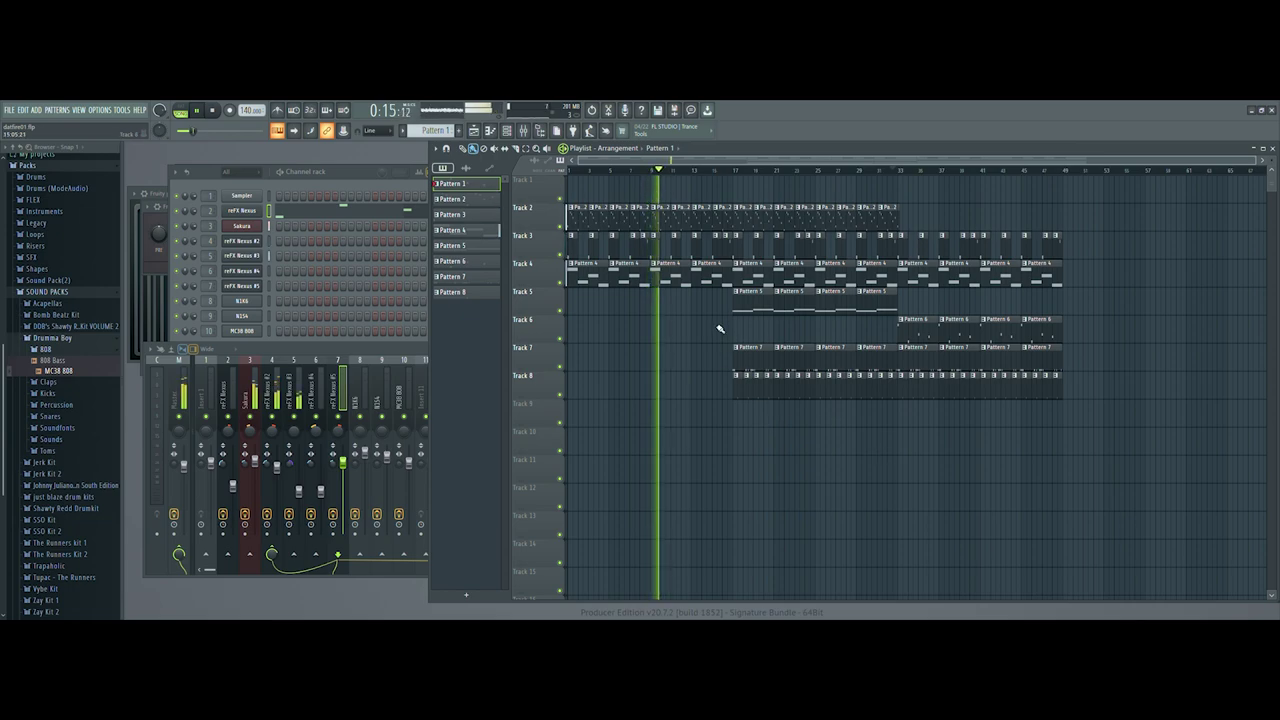
{"action": "left_click", "coordinate": [731, 170]}
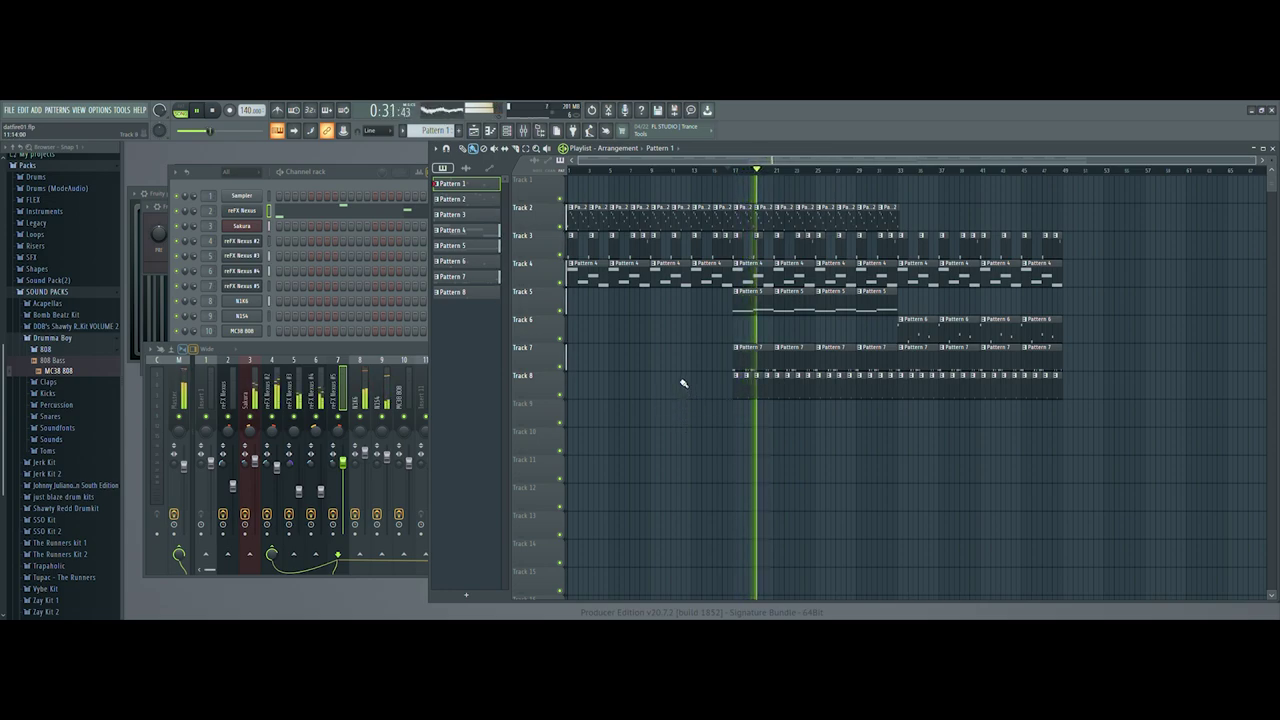
{"action": "key", "text": "space"}
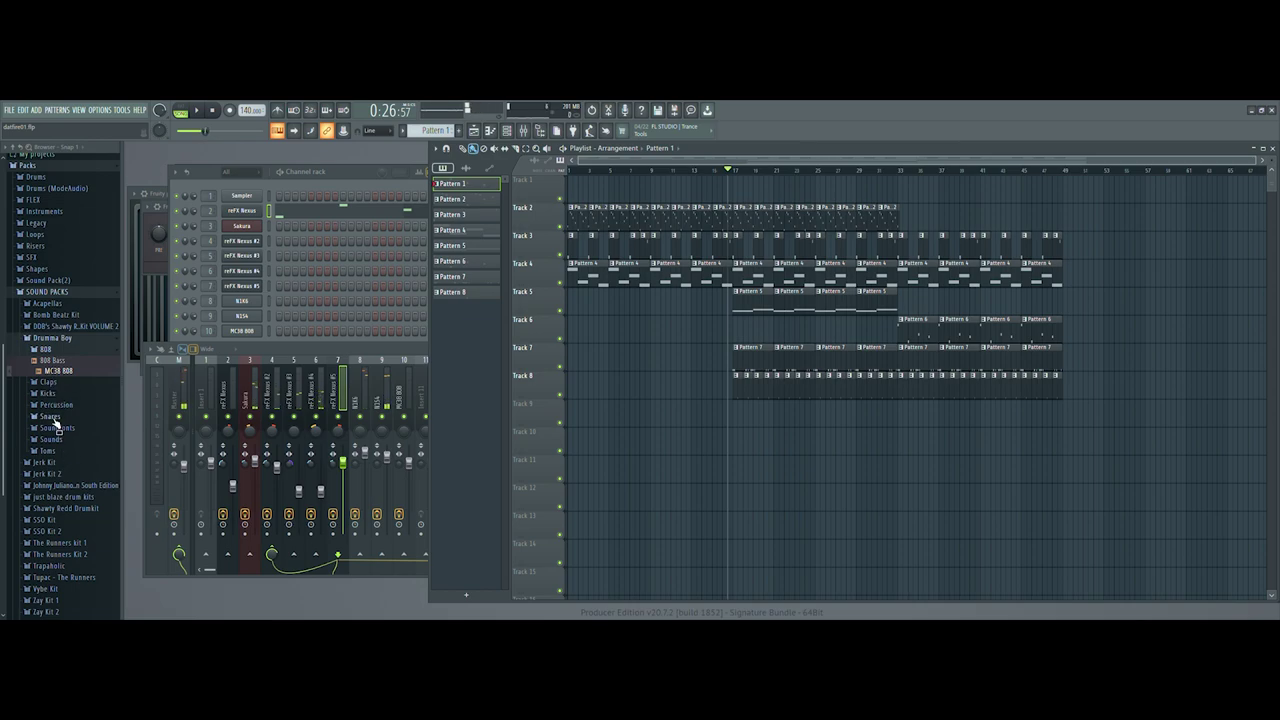
Audition sound effects in the Trapaholic SFX folder, including Startup Effect, Gunshot 1, Camera Flash and Synth Drop Effect.
{"action": "scroll", "coordinate": [62, 488], "scroll_direction": "down", "scroll_amount": 3}
{"action": "left_click", "coordinate": [60, 458]}
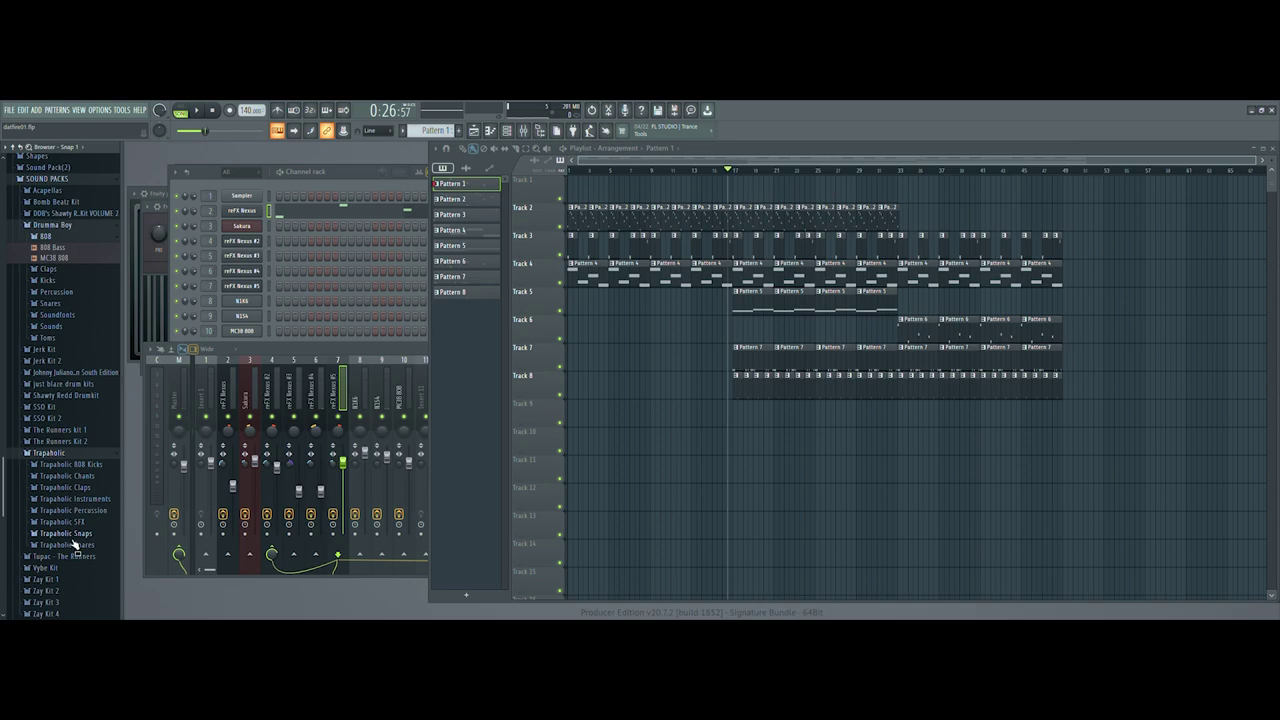
{"action": "left_click", "coordinate": [62, 521]}
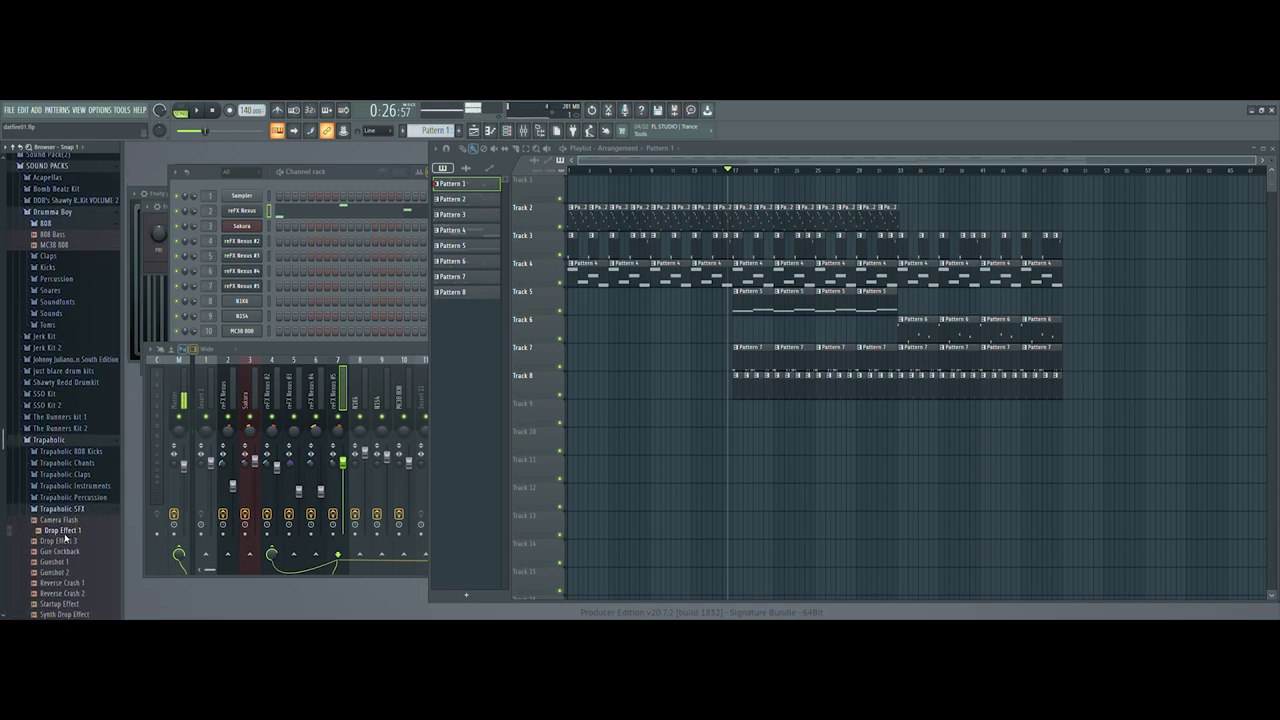
{"action": "scroll", "coordinate": [66, 548], "scroll_direction": "down", "scroll_amount": 2}
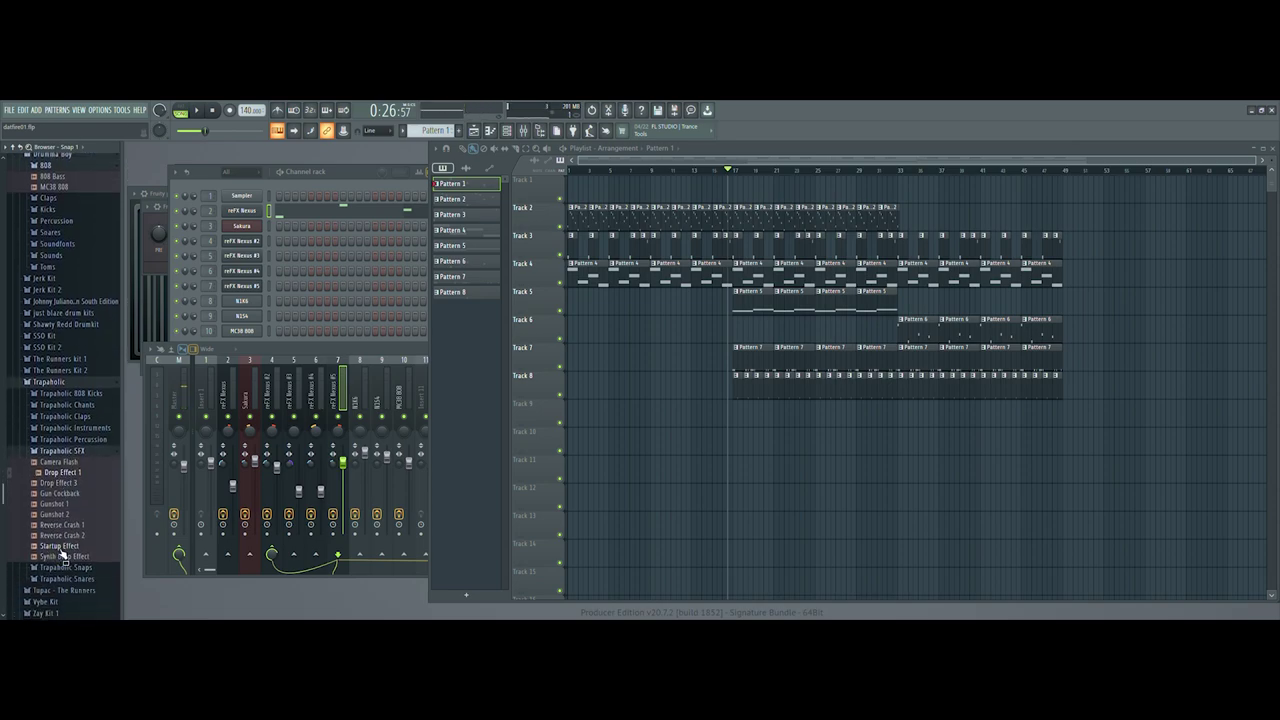
{"action": "left_click", "coordinate": [64, 541]}
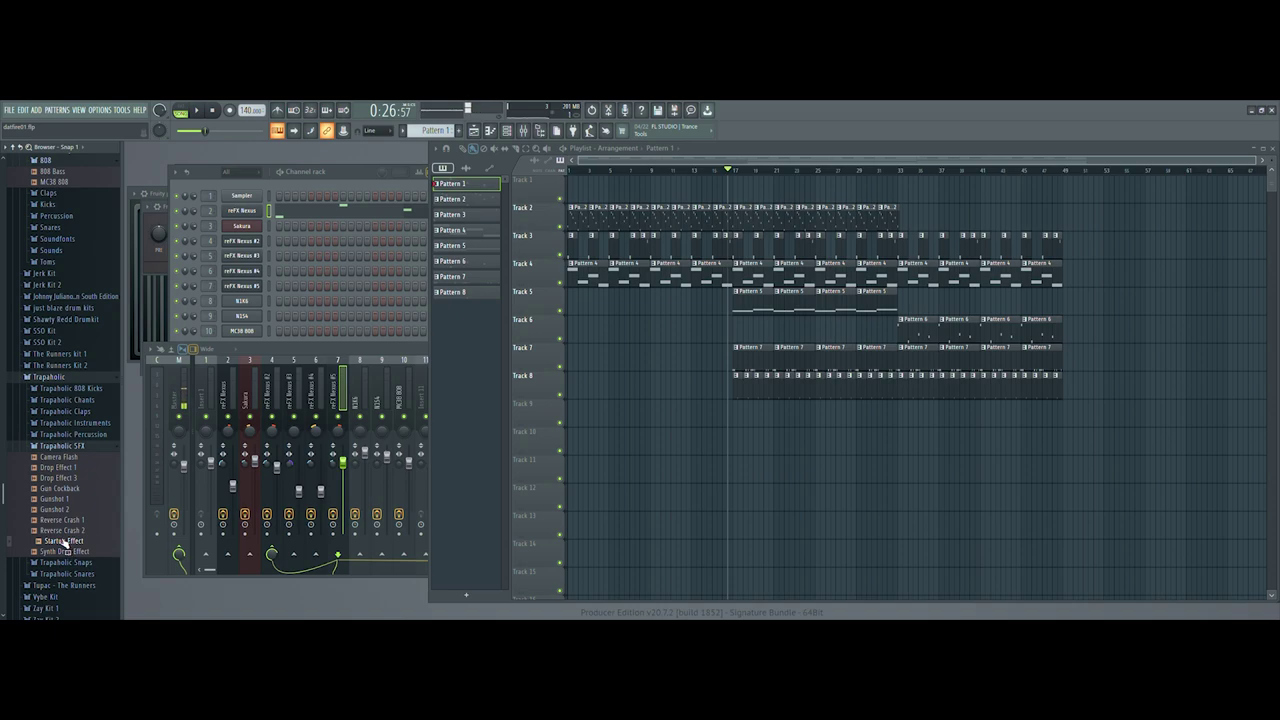
{"action": "left_click", "coordinate": [62, 489]}
{"action": "left_click", "coordinate": [58, 499]}
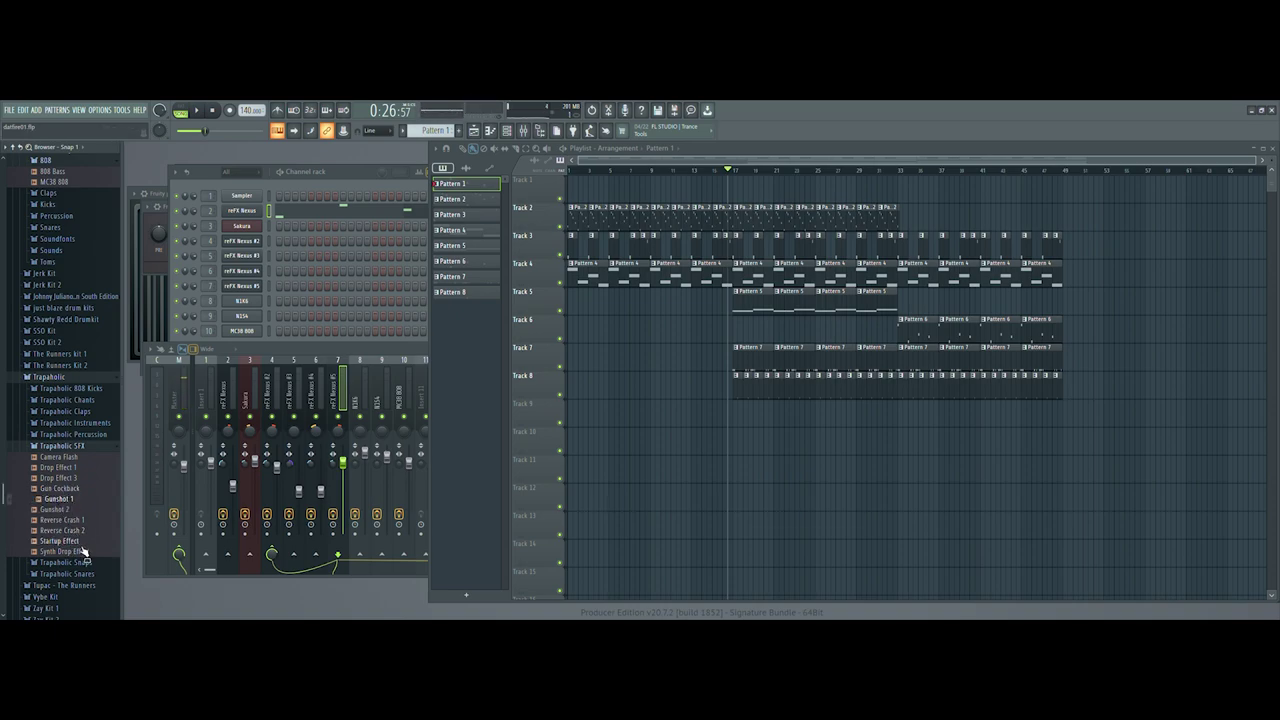
{"action": "left_click", "coordinate": [64, 459]}
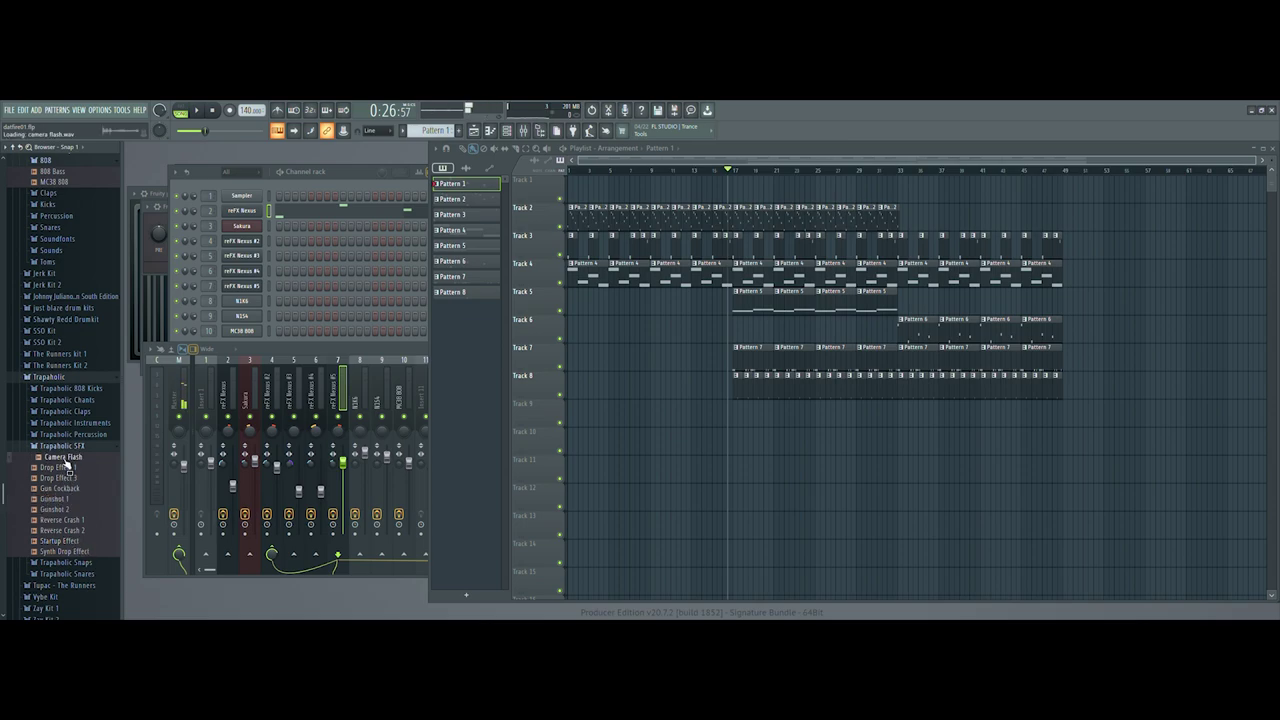
{"action": "left_click", "coordinate": [66, 552]}
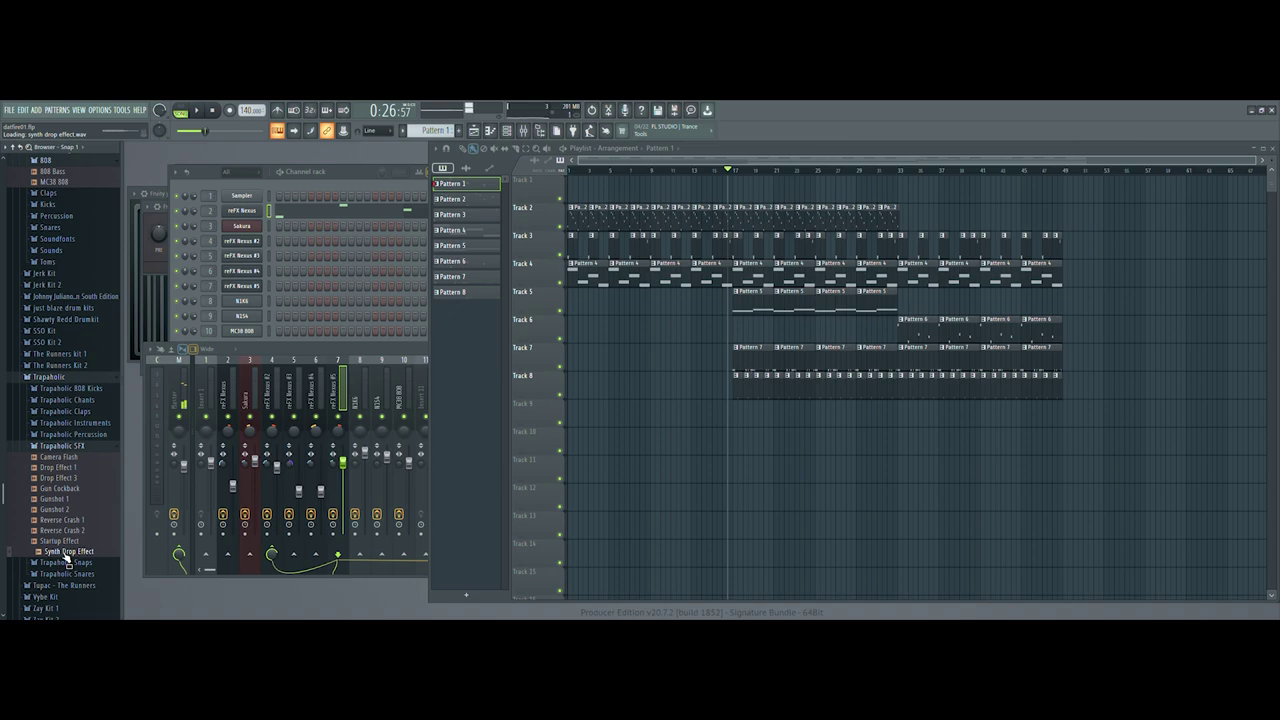
{"action": "left_click", "coordinate": [68, 446]}
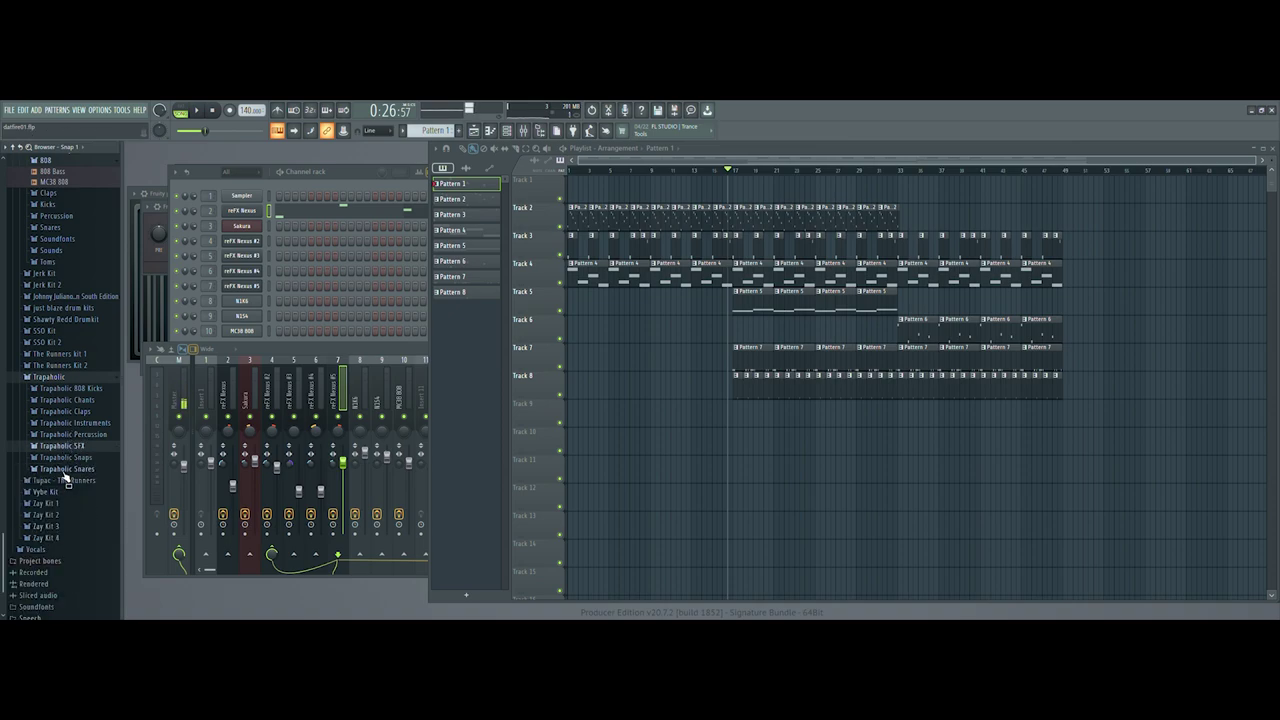
Audition the samples in the Trapaholic Snares folder from Trapaholic Snare (2) through Trapaholic Snare (9).
{"action": "left_click", "coordinate": [72, 470]}
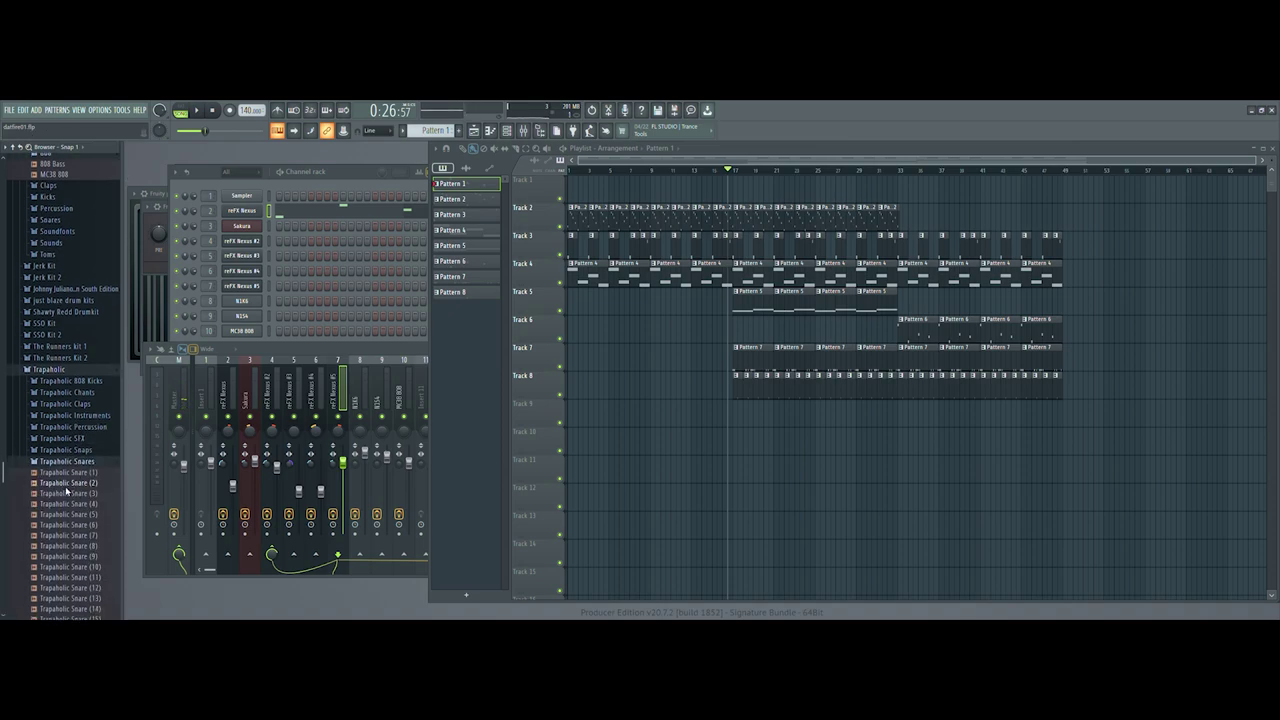
{"action": "left_click", "coordinate": [76, 478]}
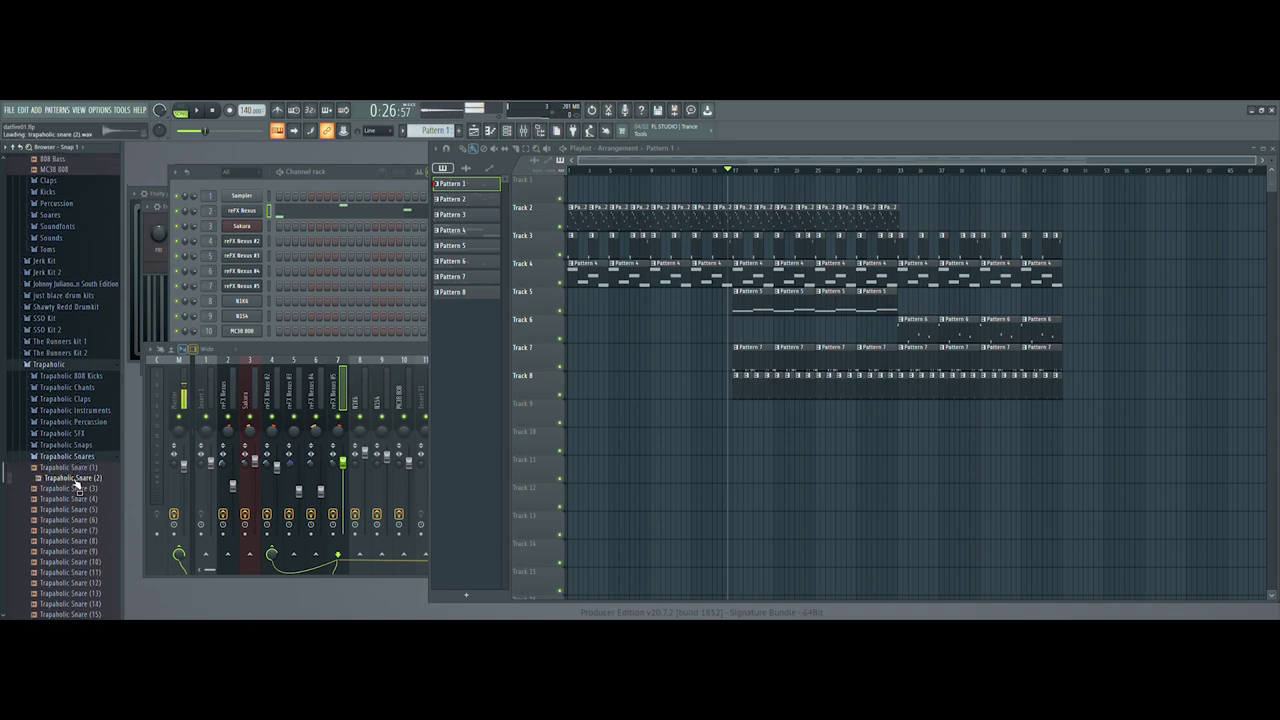
{"action": "left_click", "coordinate": [77, 488]}
{"action": "left_click", "coordinate": [78, 498]}
{"action": "left_click", "coordinate": [79, 509]}
{"action": "left_click", "coordinate": [80, 520]}
{"action": "left_click", "coordinate": [81, 530]}
{"action": "left_click", "coordinate": [82, 541]}
{"action": "left_click", "coordinate": [84, 551]}
{"action": "left_click", "coordinate": [86, 541]}
{"action": "left_click", "coordinate": [87, 530]}
Play the beat around bar 17 and compare it with Trapaholic Snare (8) and its neighbouring snare samples.
{"action": "key", "text": "space"}
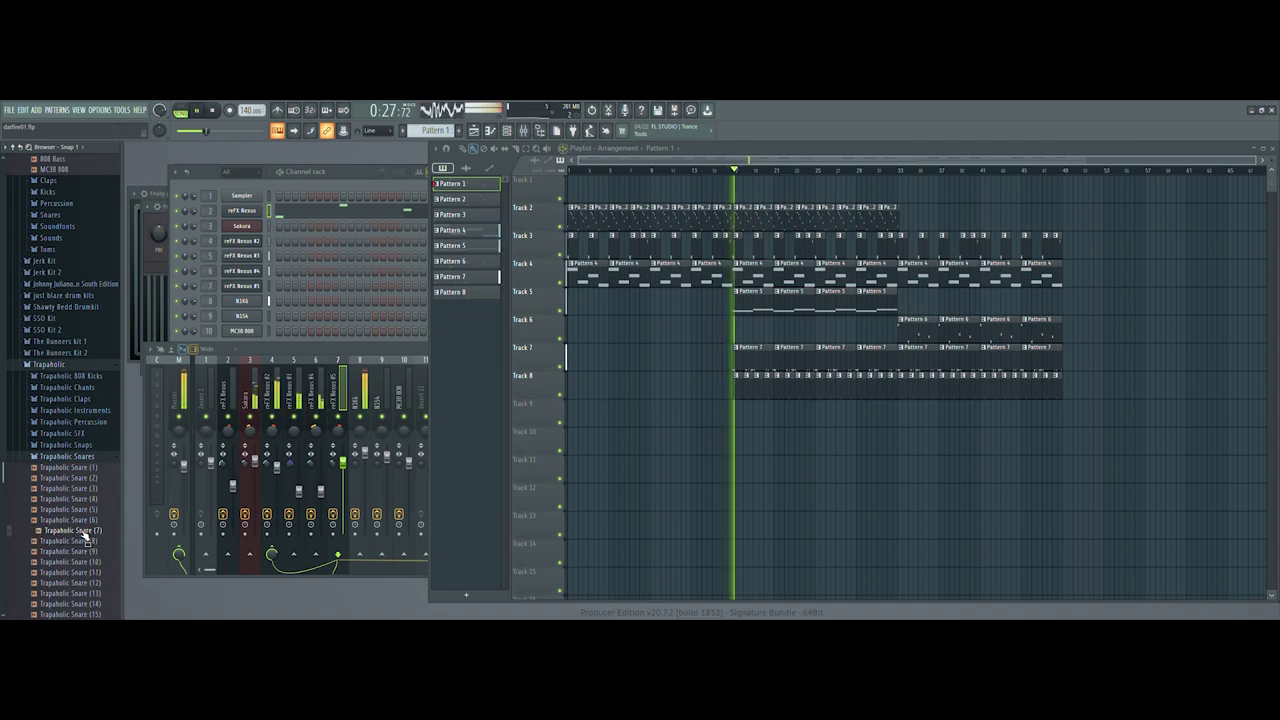
{"action": "left_click", "coordinate": [84, 541]}
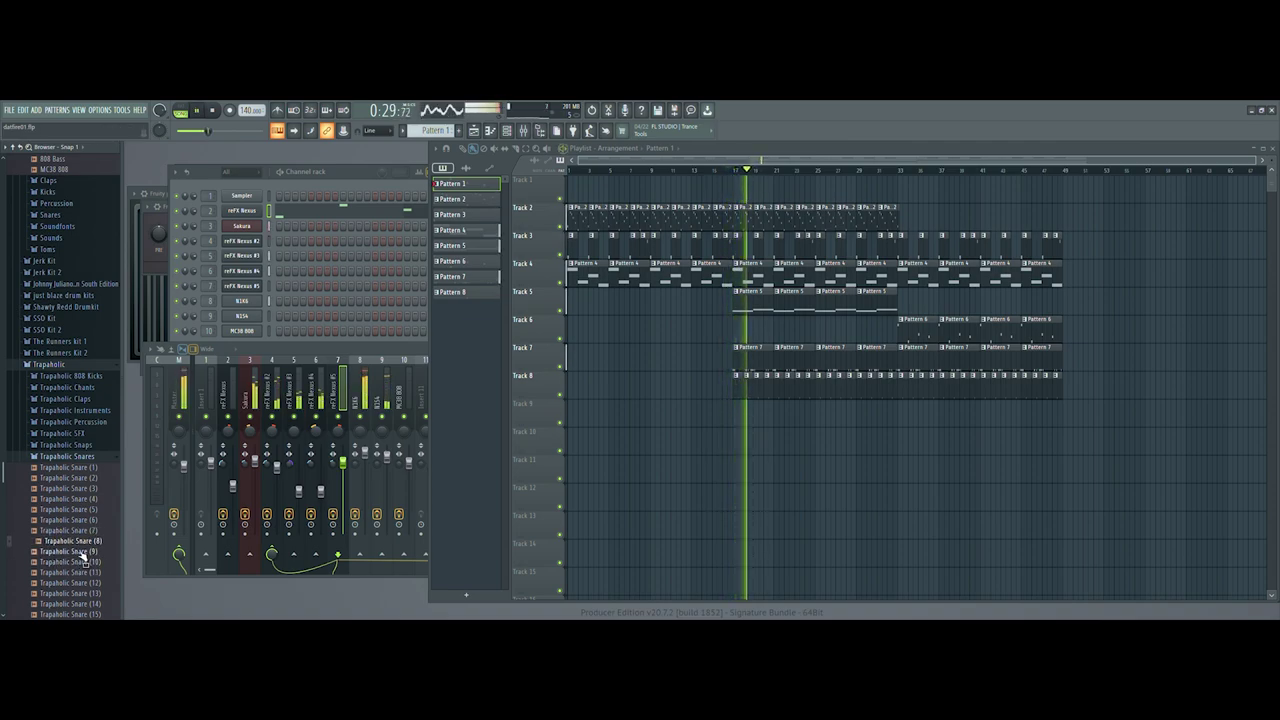
{"action": "key", "text": "space"}
{"action": "left_click", "coordinate": [85, 562]}
{"action": "left_click", "coordinate": [85, 542]}
Bring the channel rack forward and replay the drum section after bar 17.
{"action": "left_click", "coordinate": [346, 186]}
{"action": "key", "text": "space"}
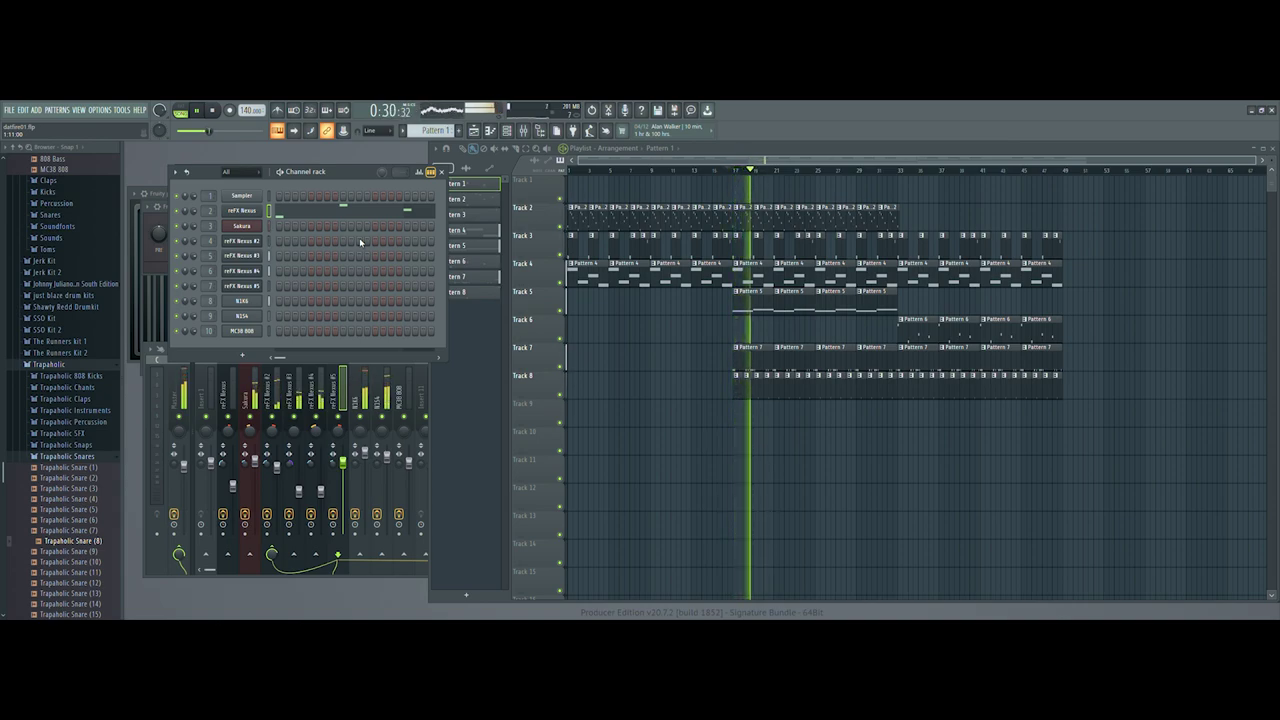
{"action": "mouse_move", "coordinate": [677, 162]}
{"action": "left_mouse_down"}
{"action": "mouse_move", "coordinate": [684, 171]}
{"action": "mouse_move", "coordinate": [686, 160]}
{"action": "left_mouse_up"}
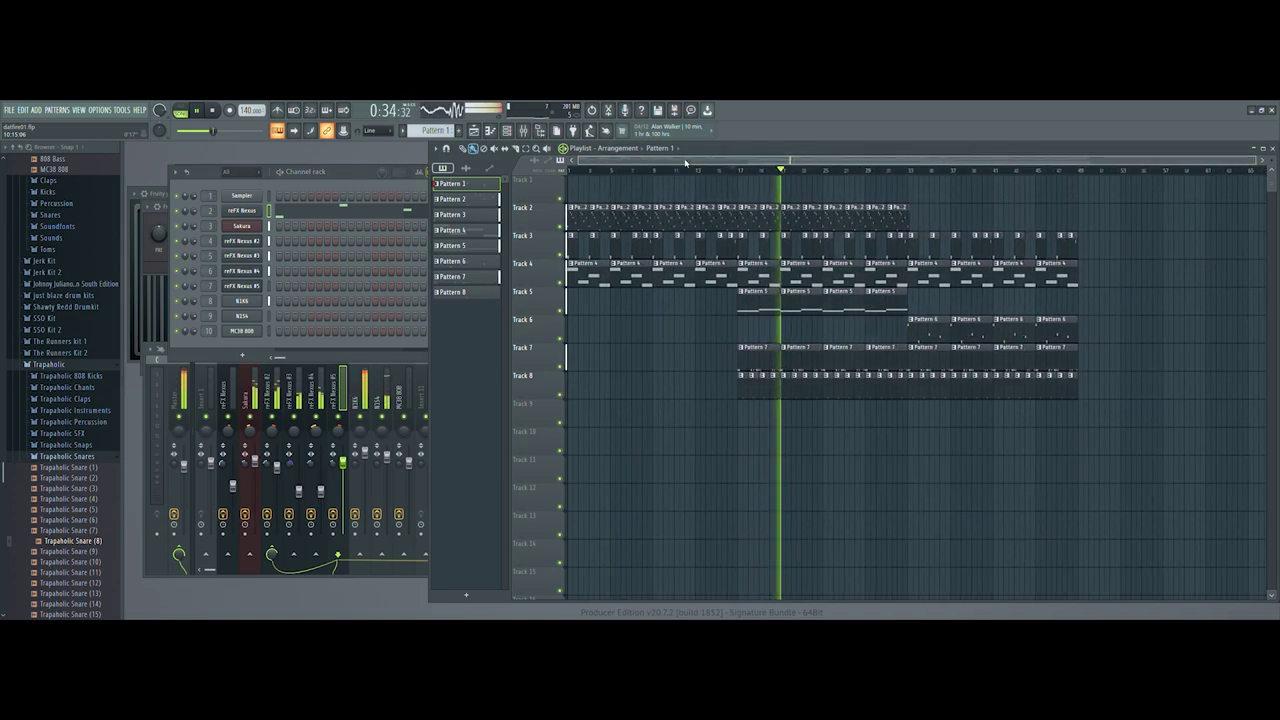